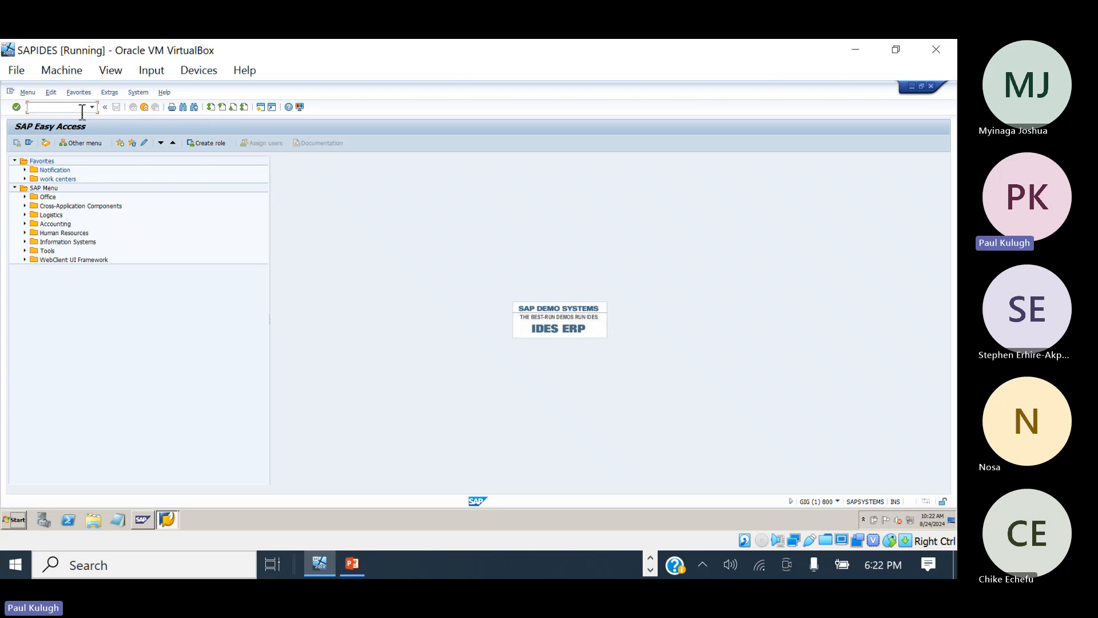
Start transaction IL01 to create a functional location and look over the copy-from and superior location fields
text(il01)
key(Return)
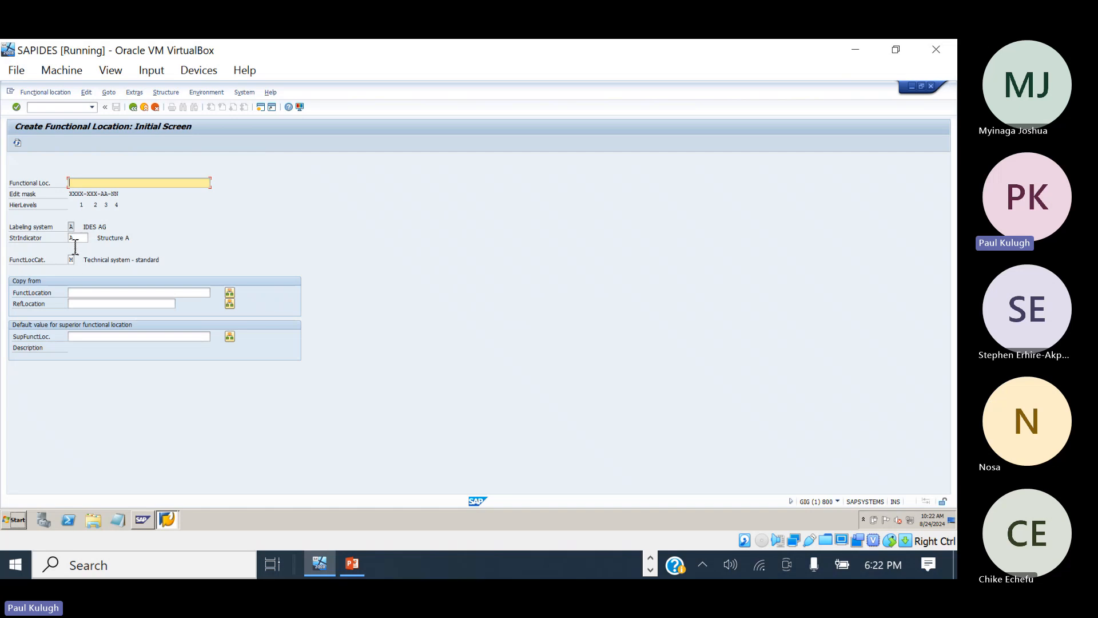
click(81, 294)
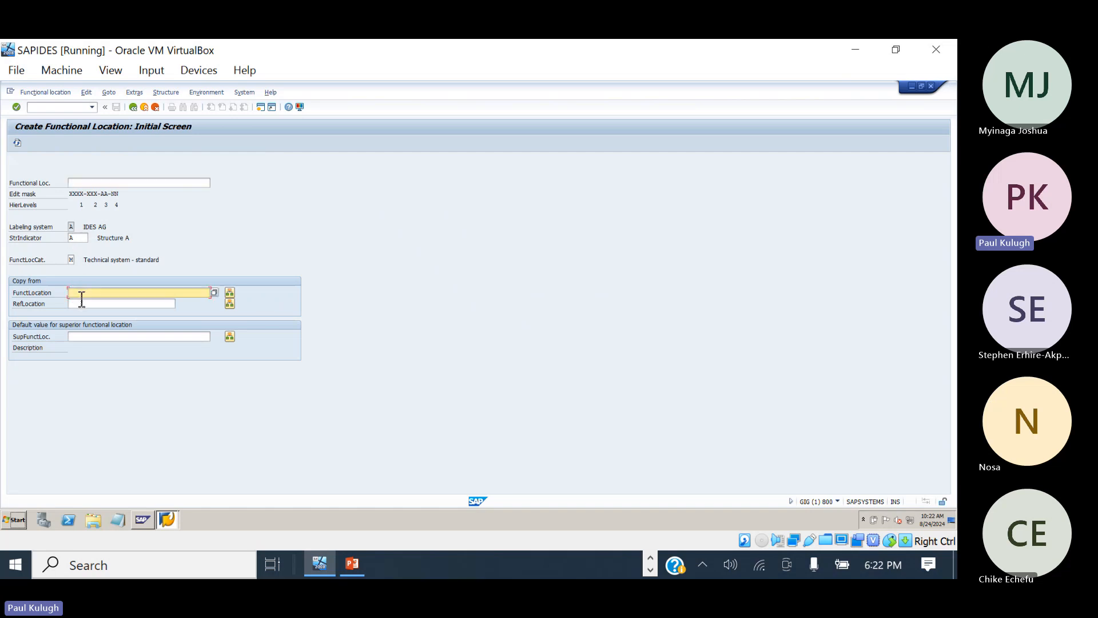
click(82, 305)
click(83, 337)
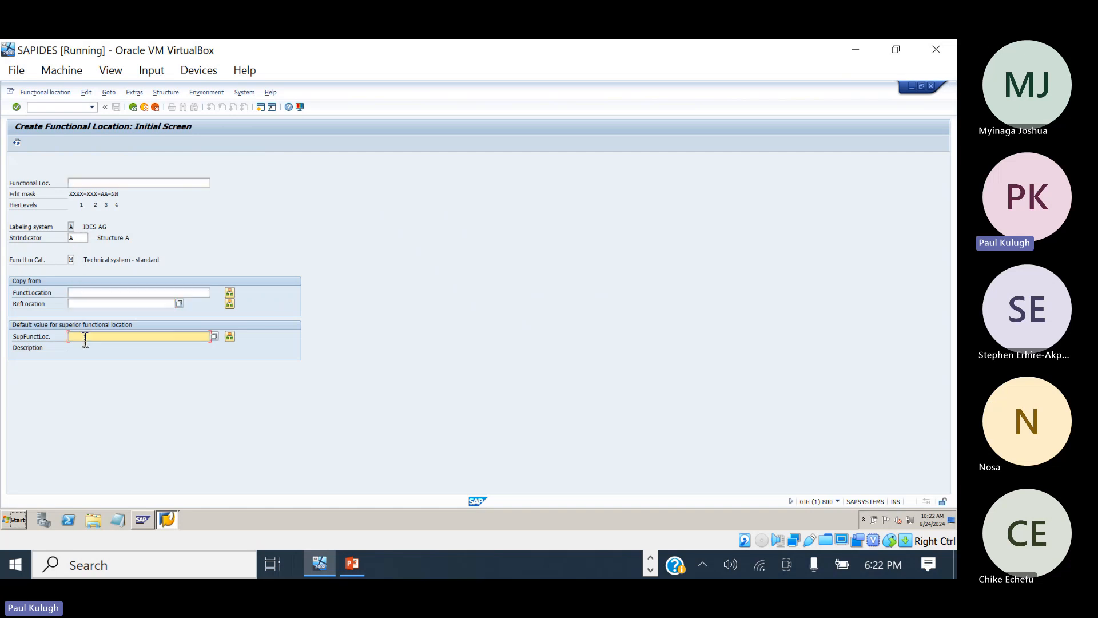
click(80, 304)
click(79, 294)
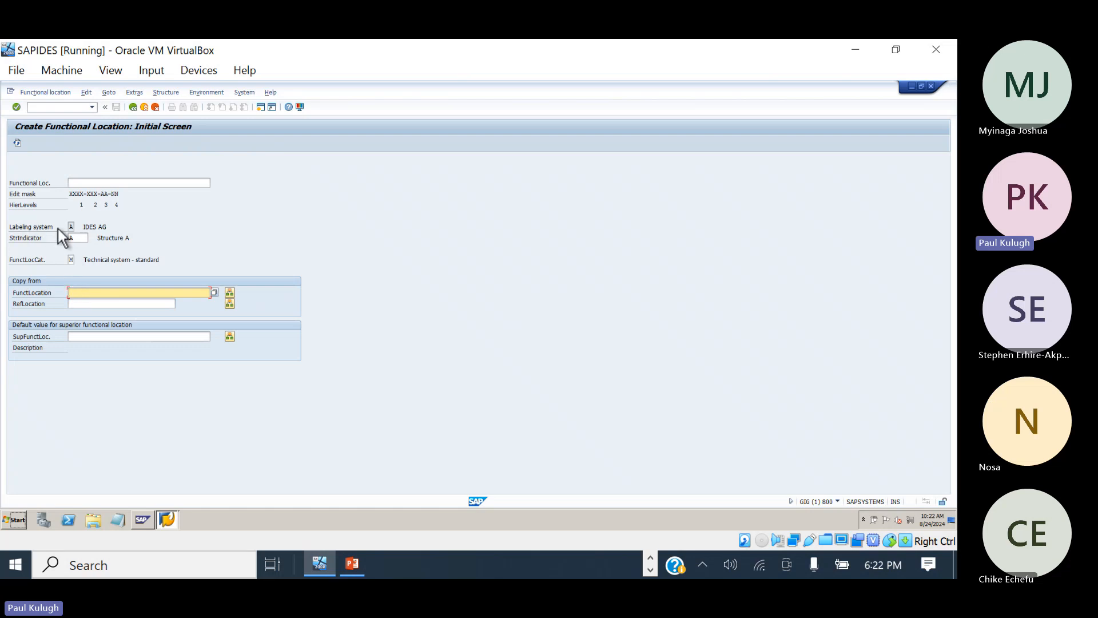
Examine the available structure indicators and their edit masks, including SERV1 and MAK, and close the list without choosing one
click(82, 240)
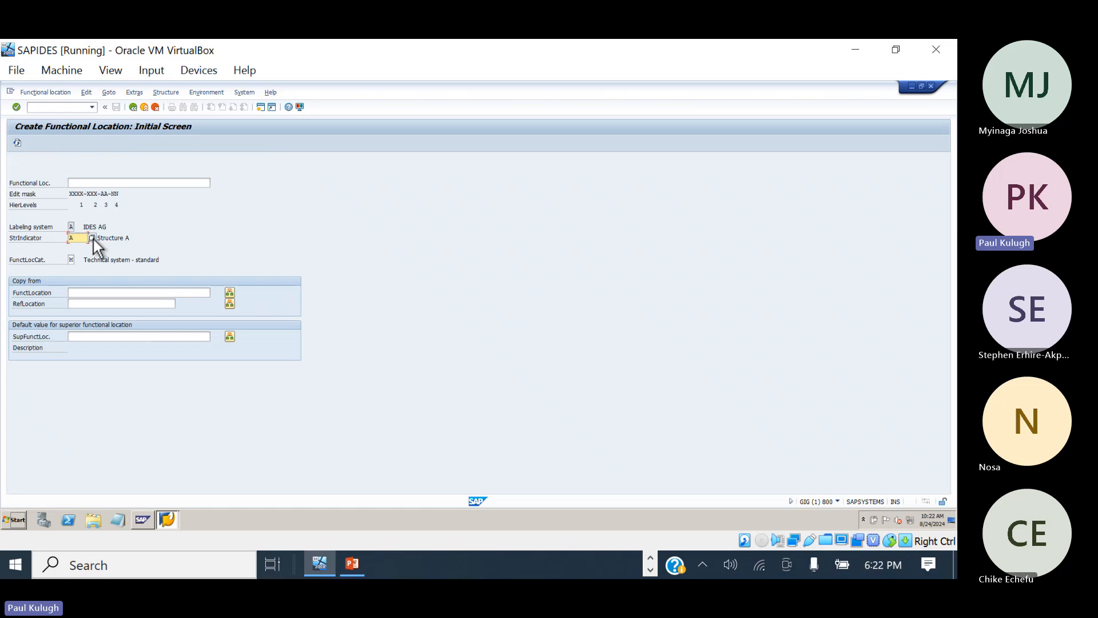
click(92, 238)
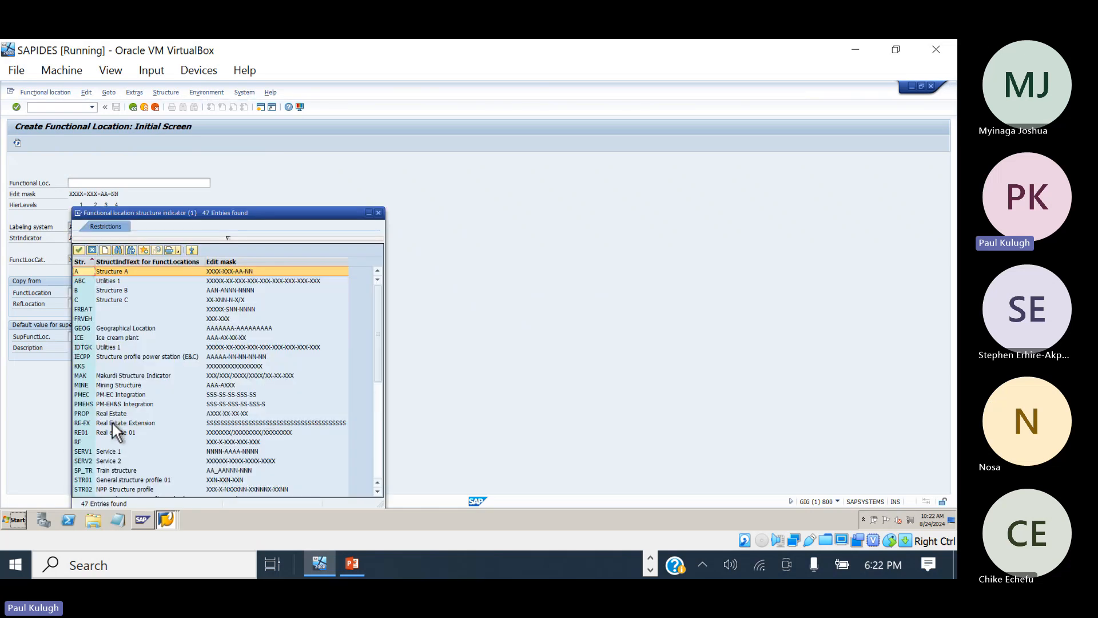
scroll(112, 421, down, 3)
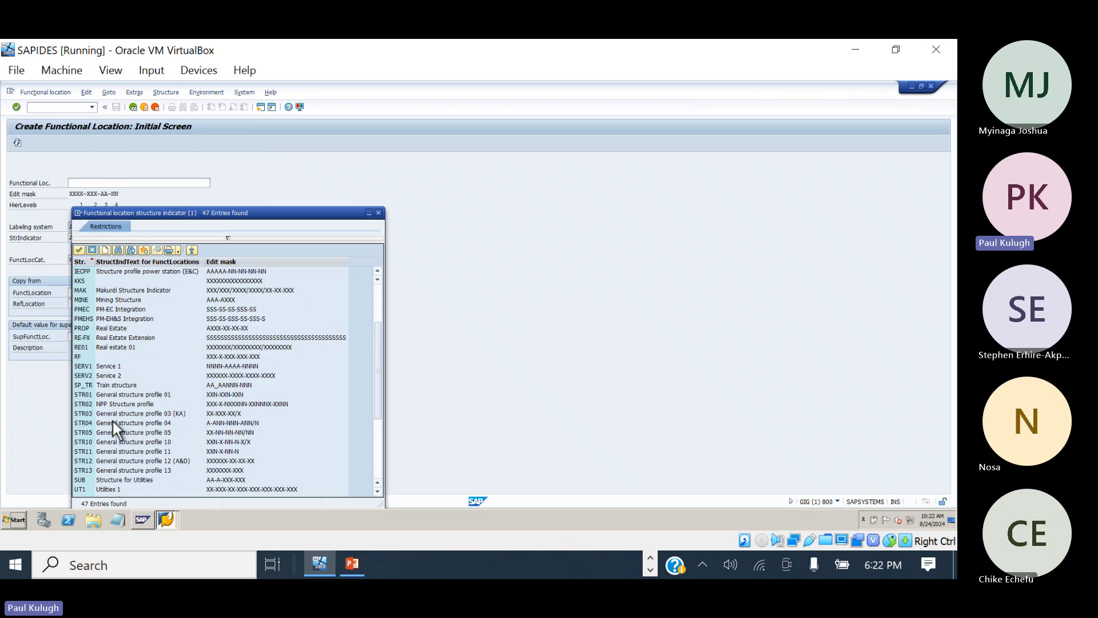
scroll(112, 421, down, 3)
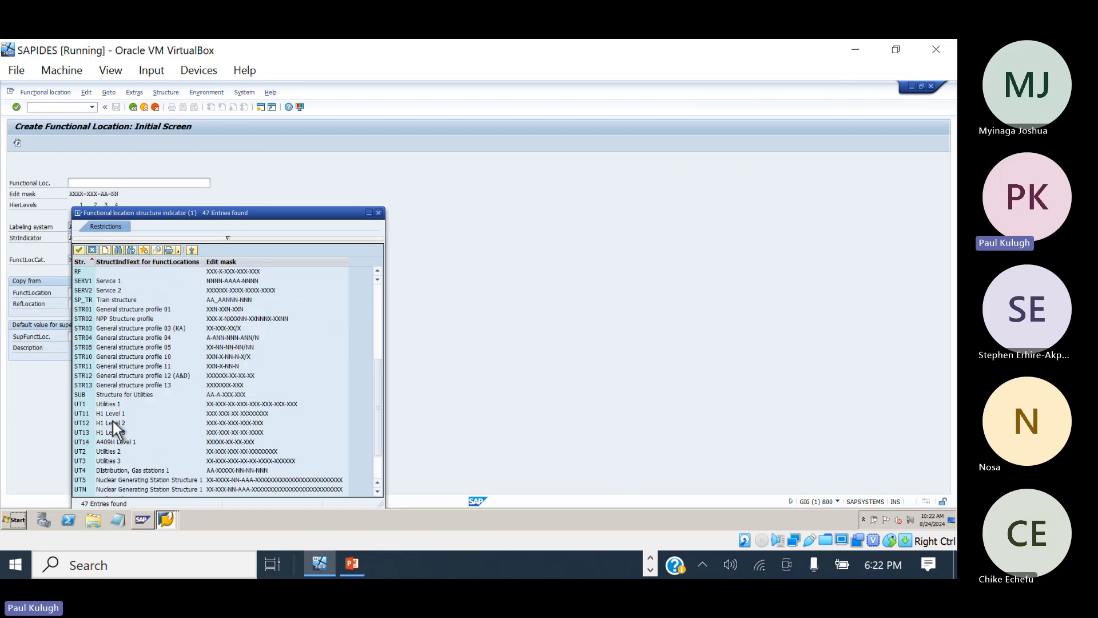
scroll(112, 421, up, 5)
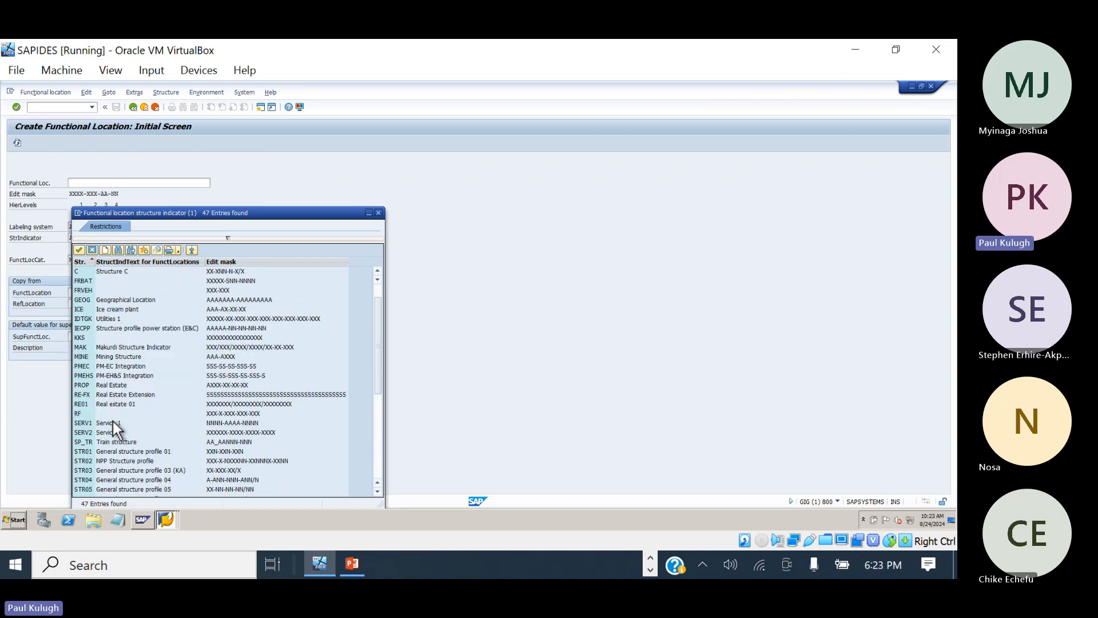
click(113, 423)
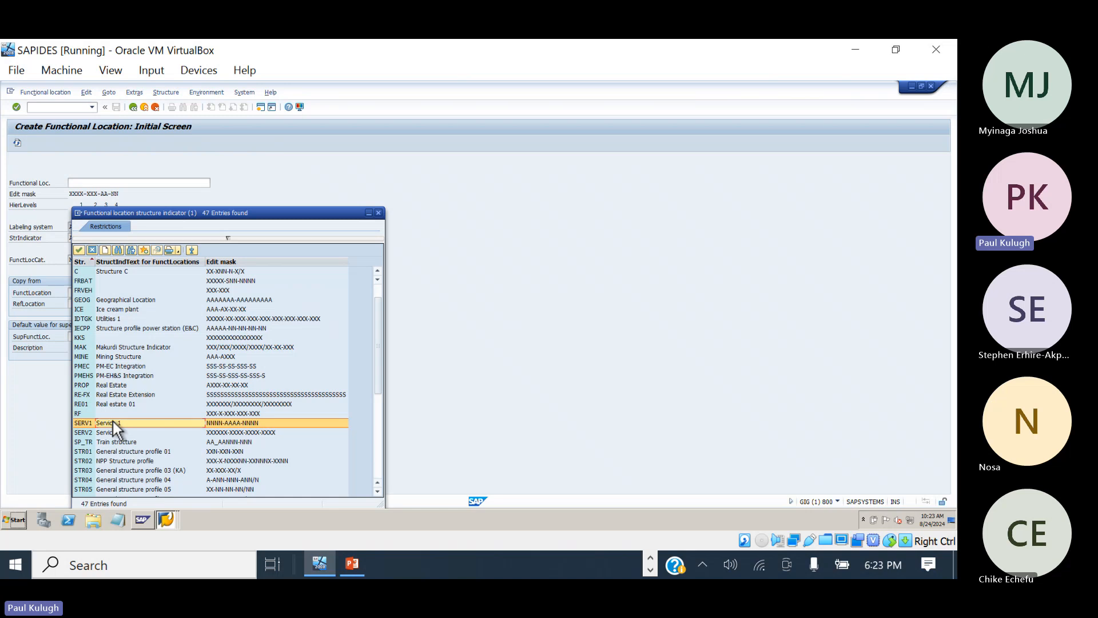
scroll(112, 421, down, 2)
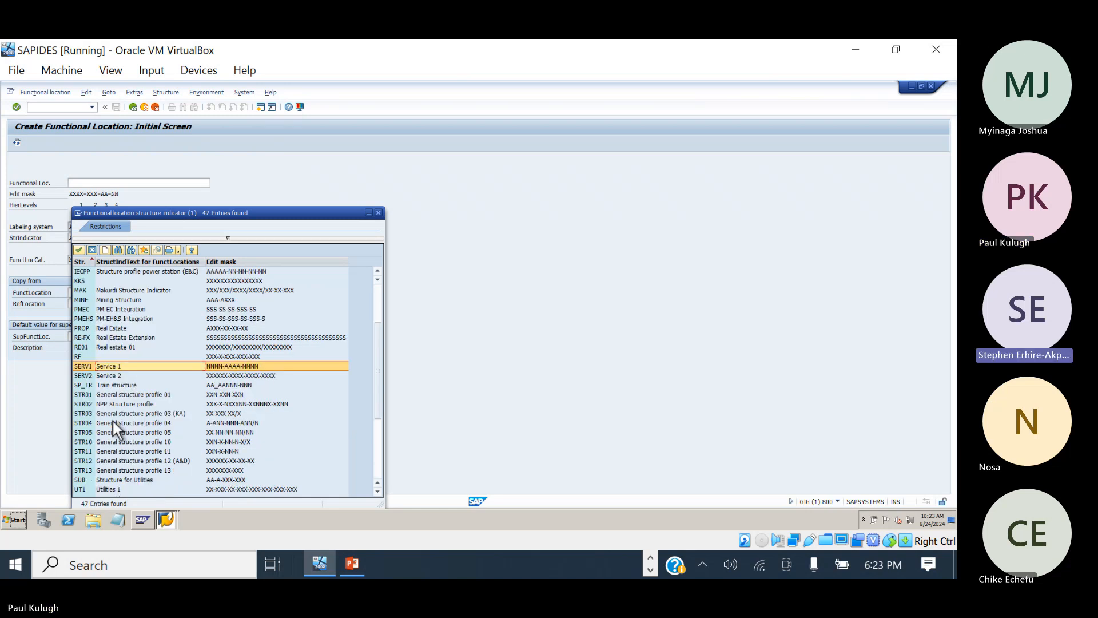
scroll(112, 421, down, 5)
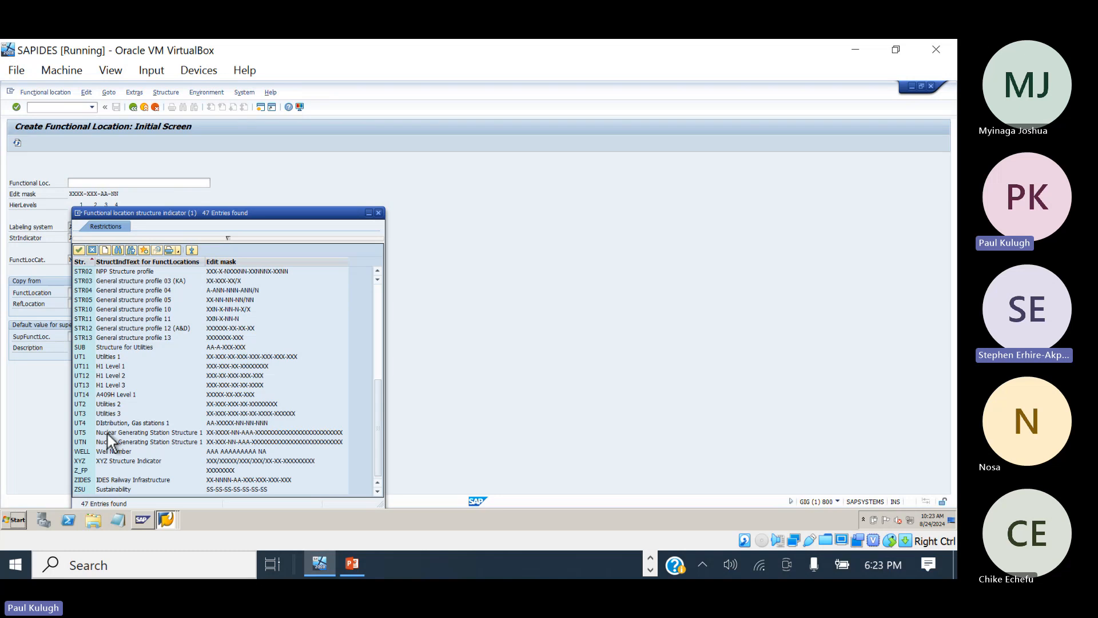
scroll(97, 409, up, 2)
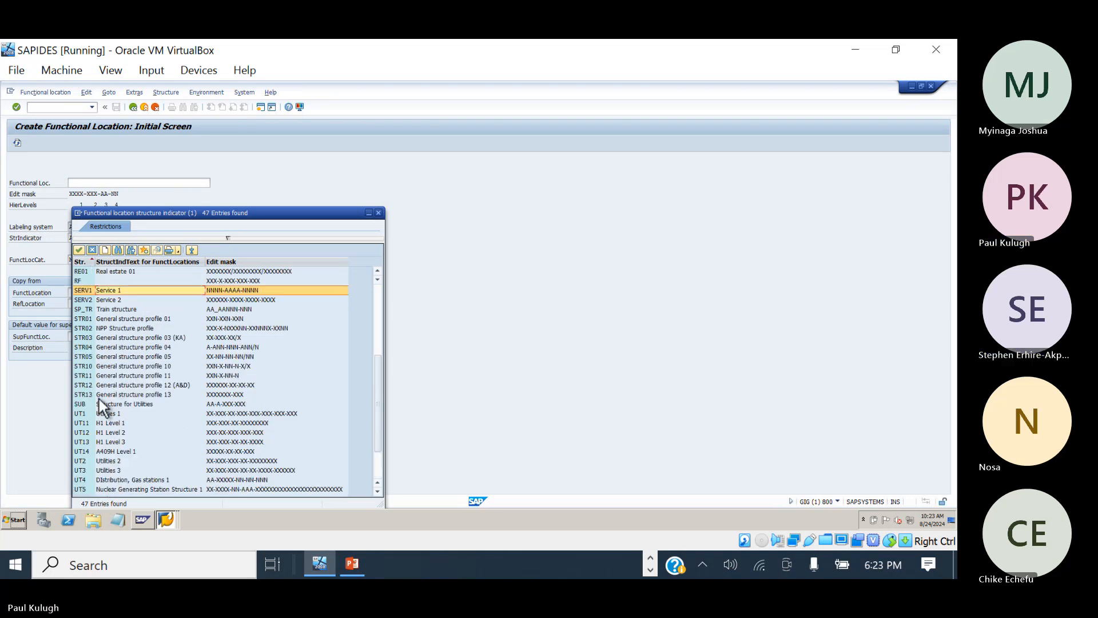
scroll(99, 399, up, 5)
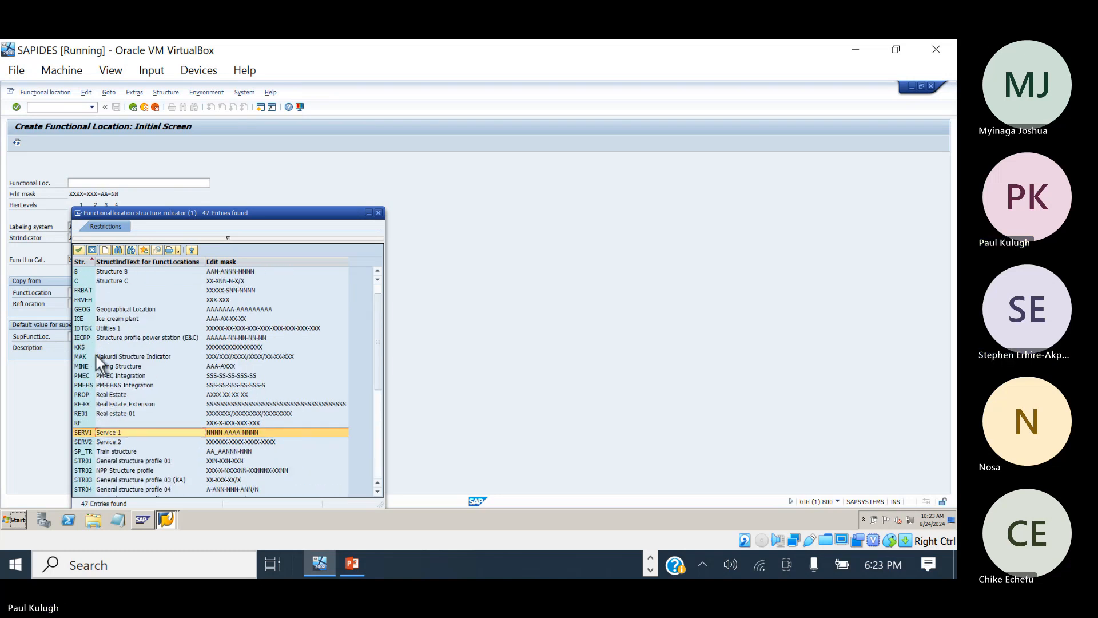
scroll(105, 320, up, 1)
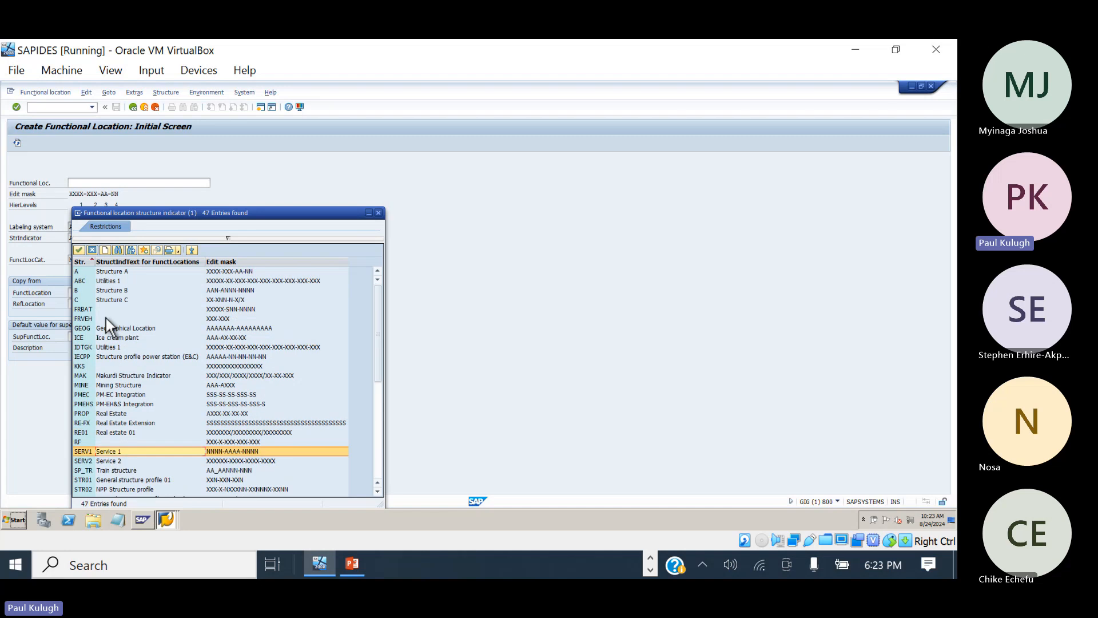
scroll(106, 318, down, 3)
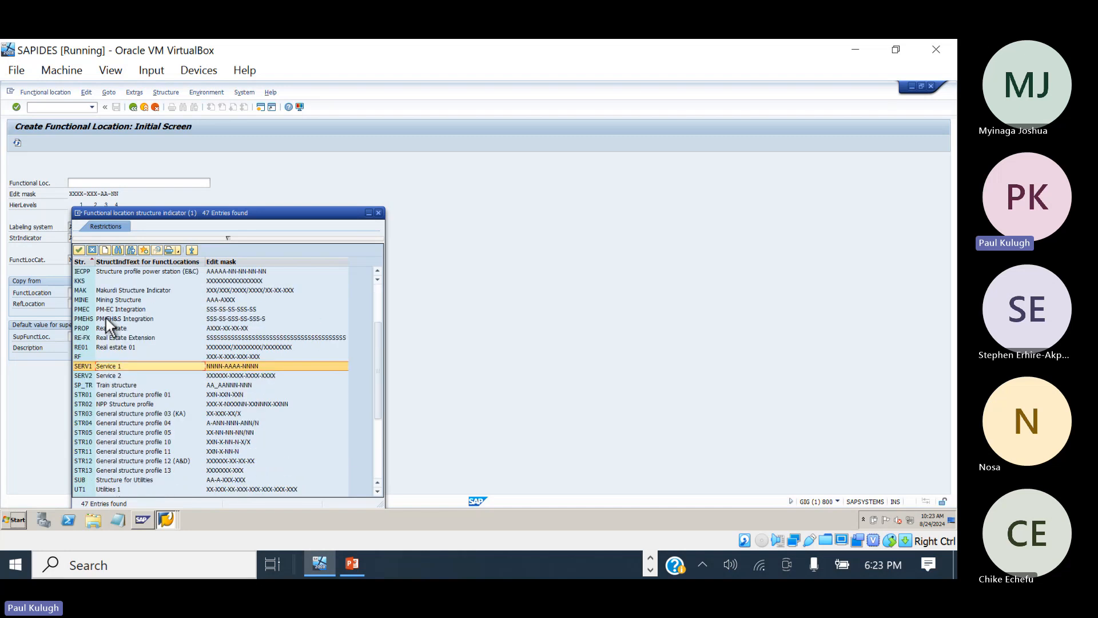
click(108, 291)
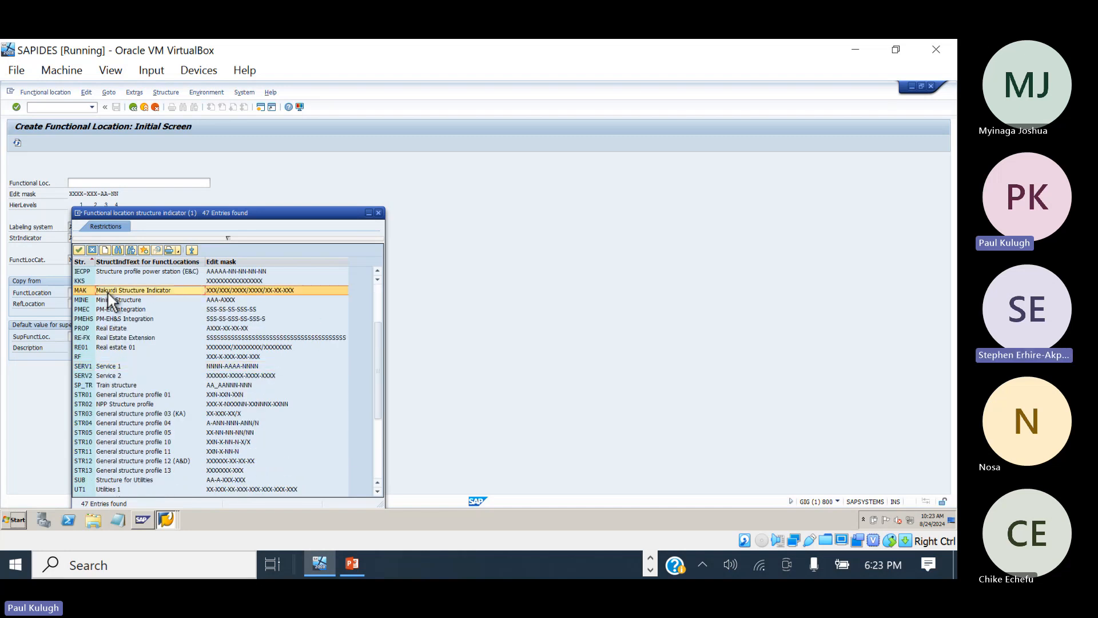
click(377, 212)
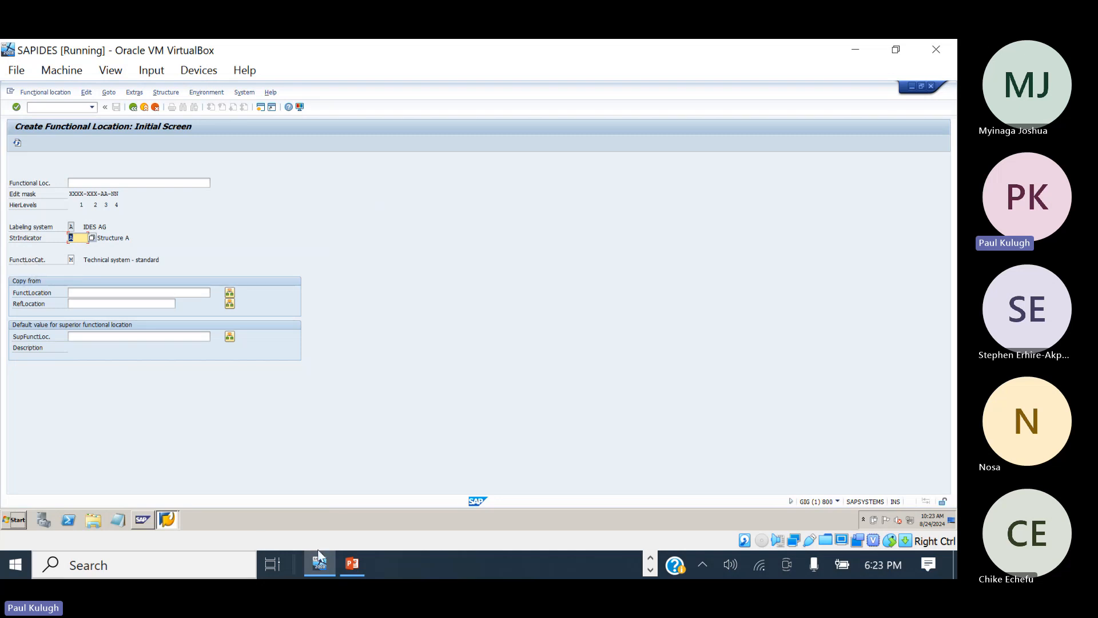
Consult the functional location customizing slide in PowerPoint, return to SAP and inspect the functional location and category fields
click(356, 566)
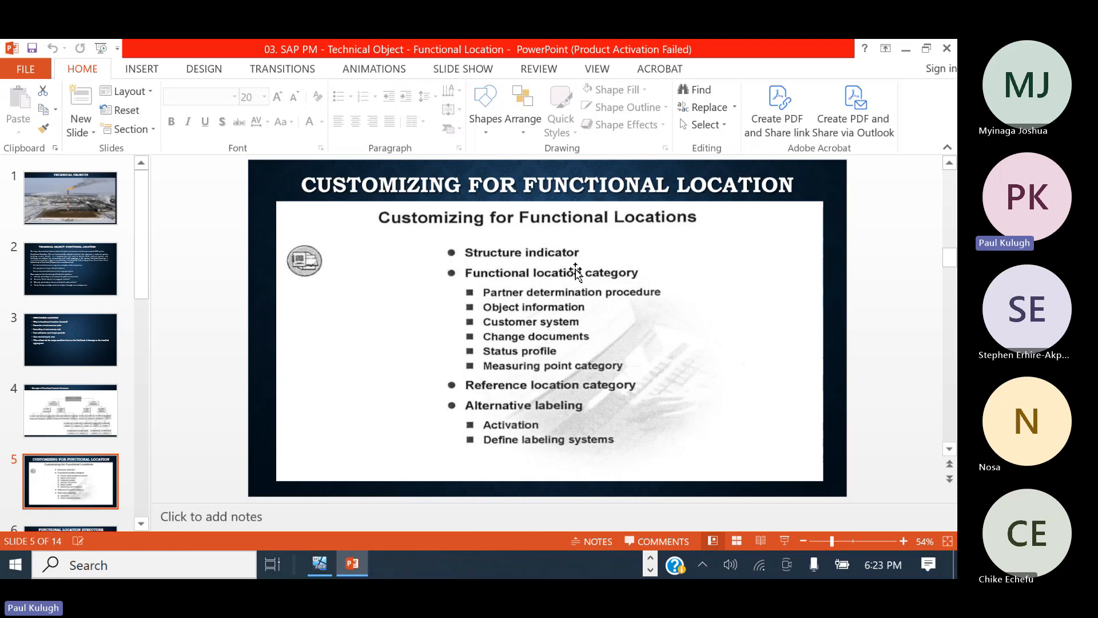
click(352, 565)
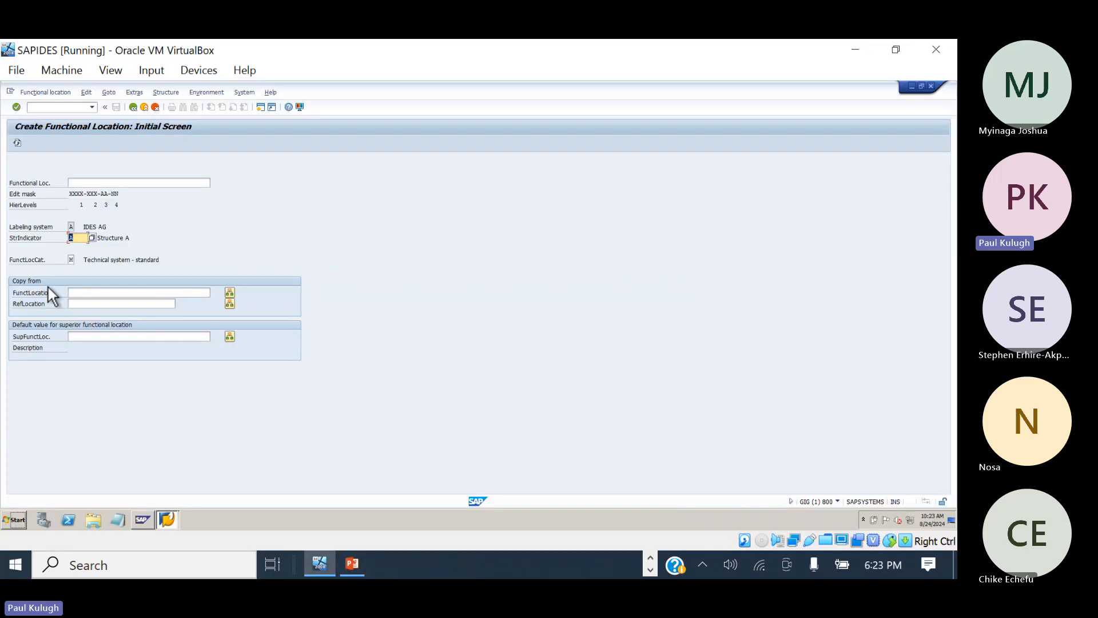
click(74, 261)
click(100, 186)
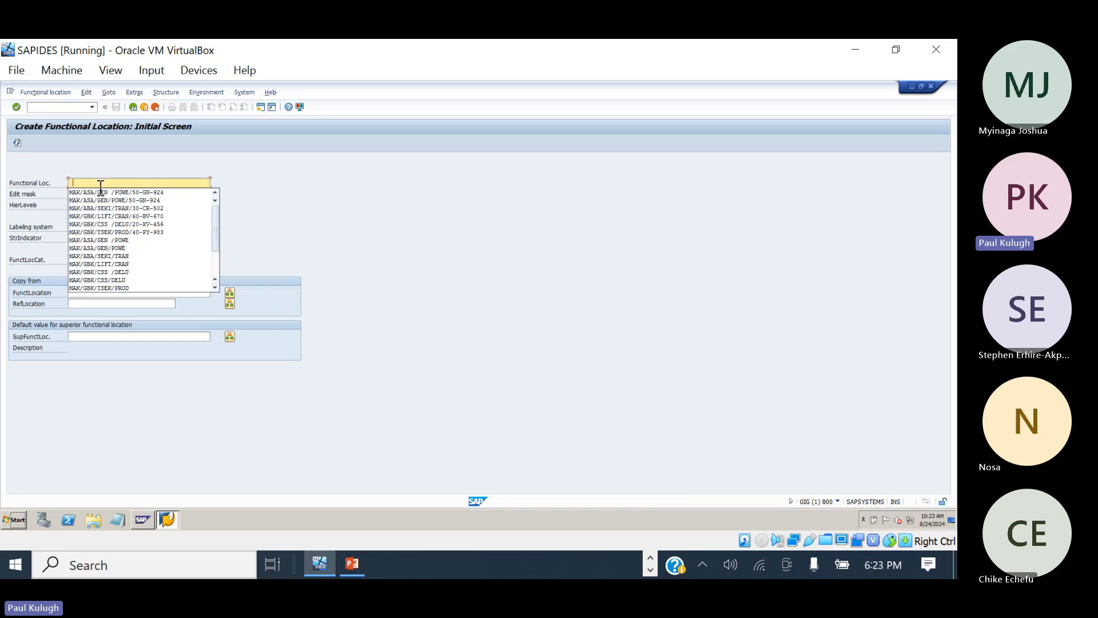
click(117, 164)
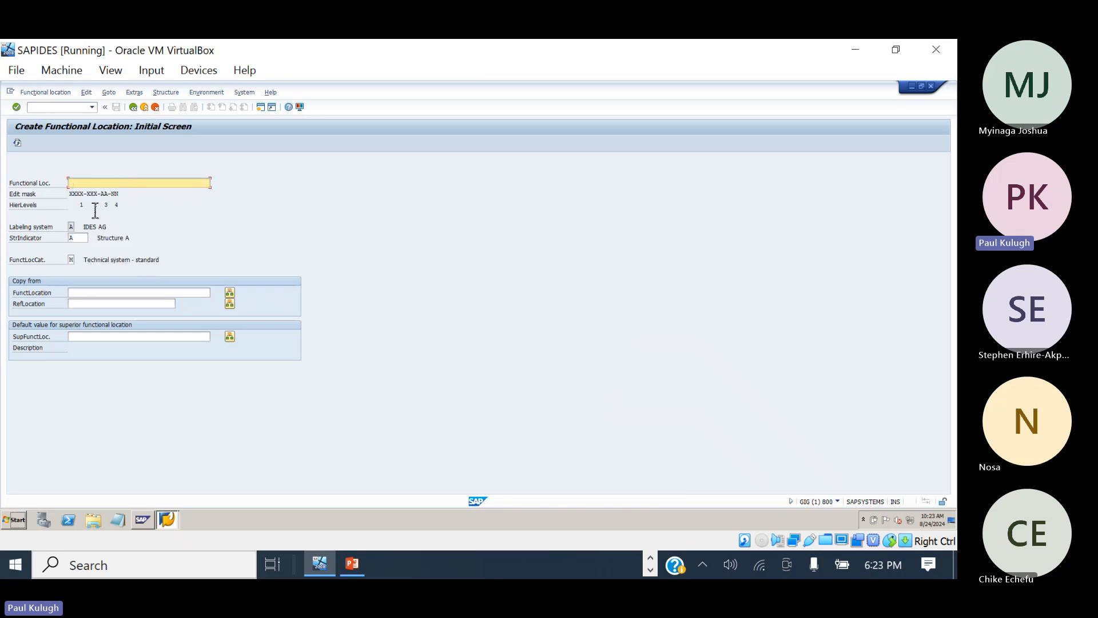
click(74, 262)
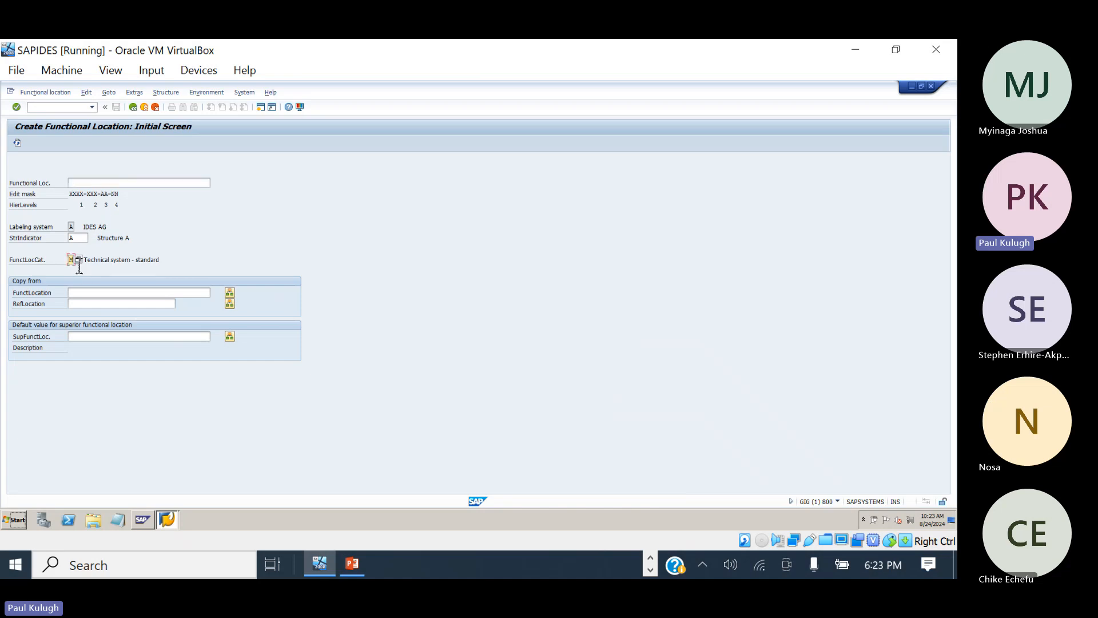
Switch to changing a functional location and open the master data of OBA/OBAGI/CSR/DEL/41-FW-10002
click(47, 95)
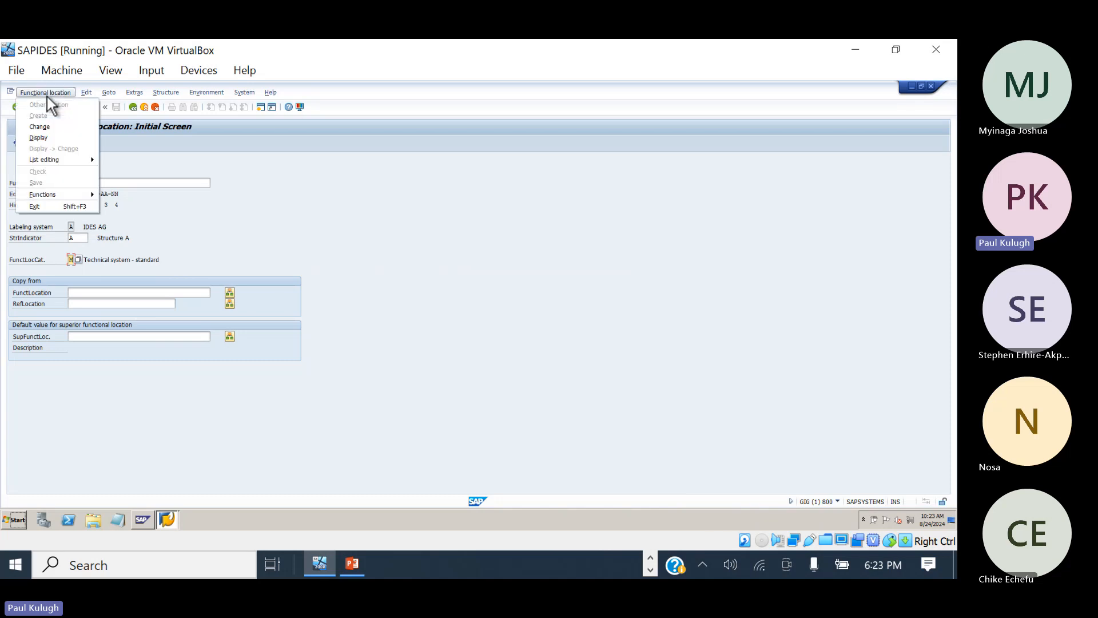
click(47, 128)
key(Return)
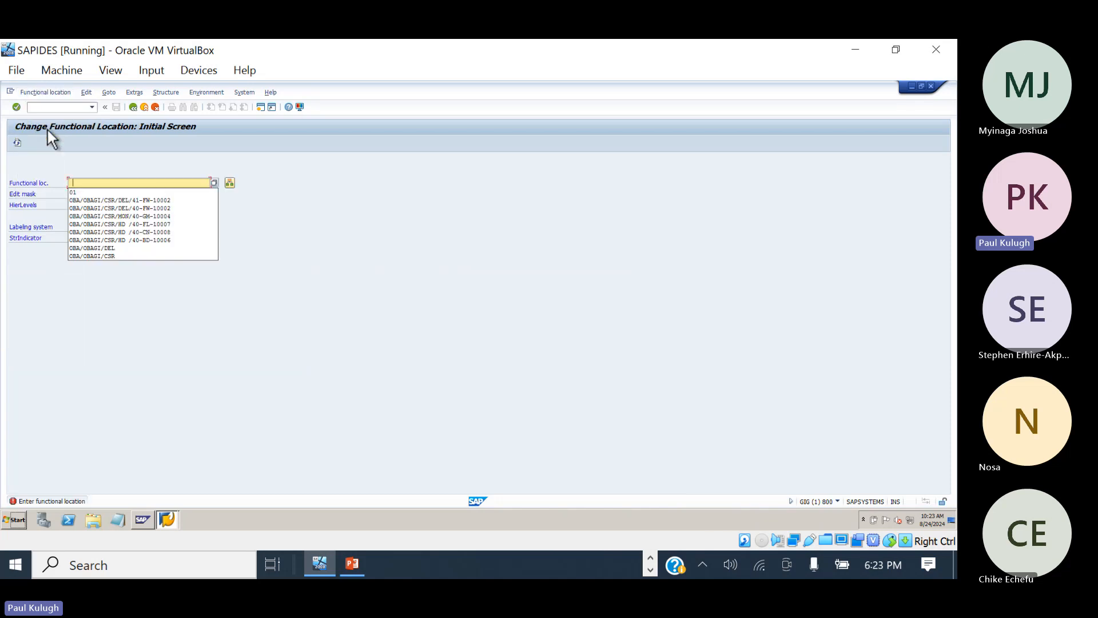
click(87, 201)
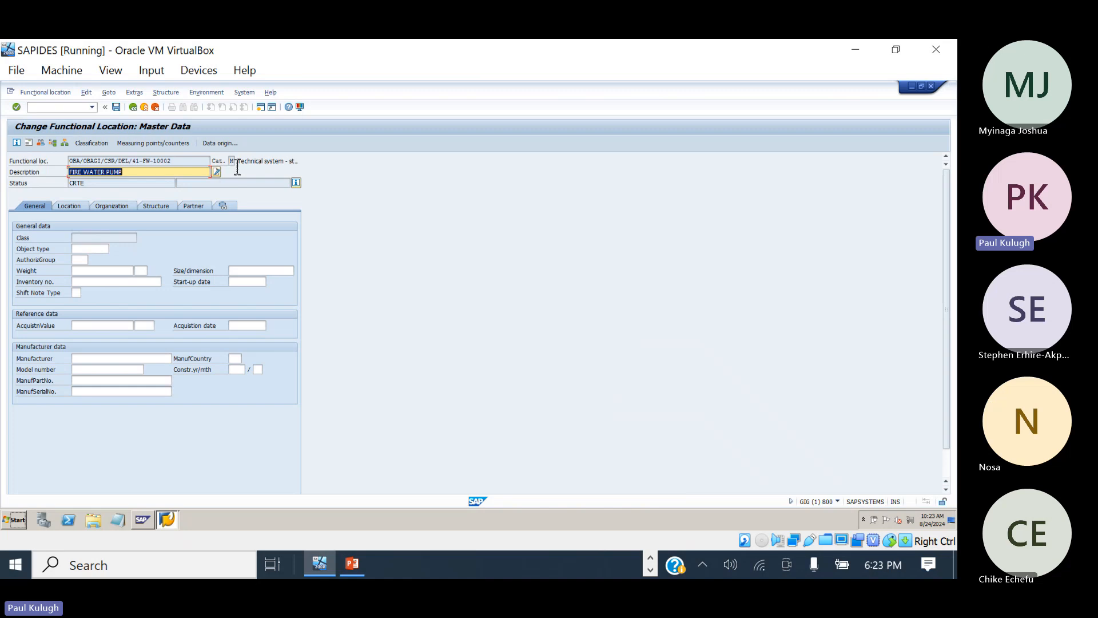
View the list of available functional location categories for the fire water pump and close it without changing the category
click(238, 165)
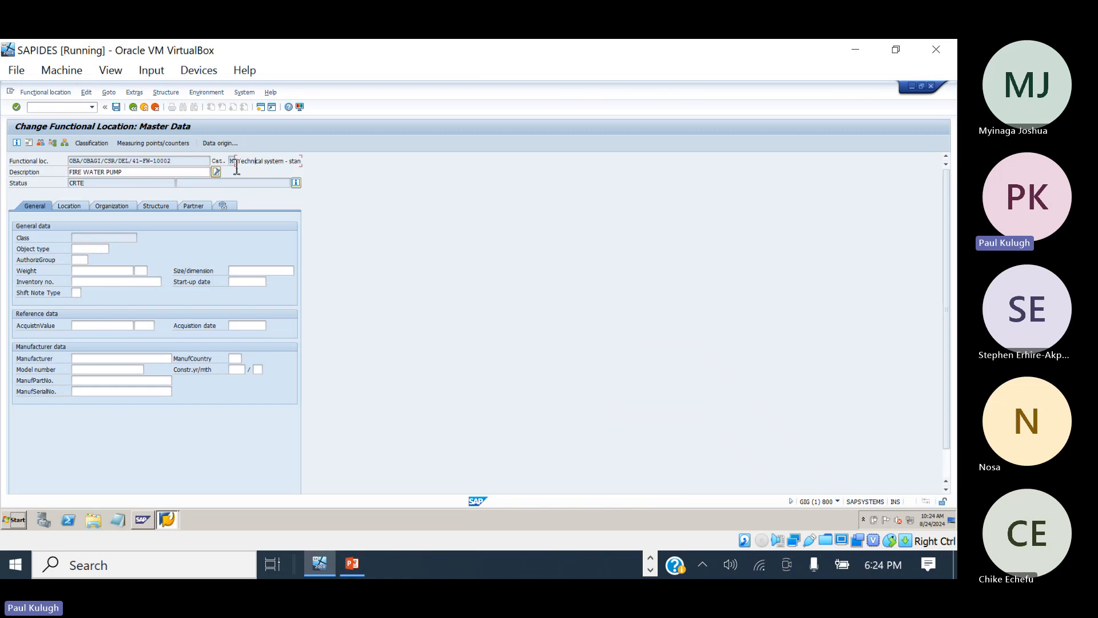
click(235, 166)
click(239, 163)
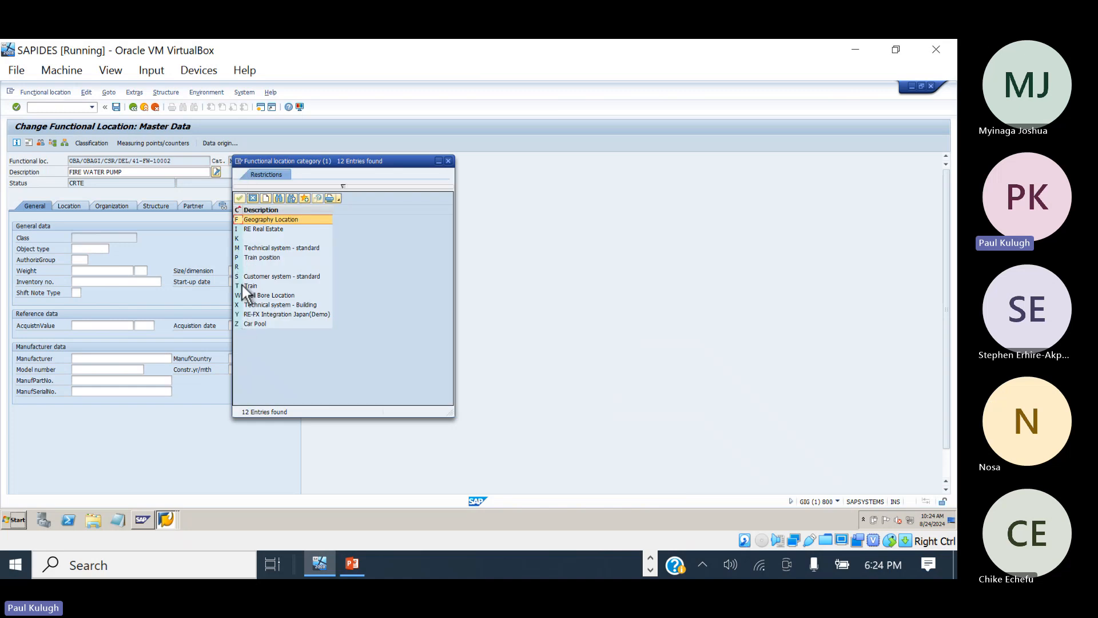
click(448, 162)
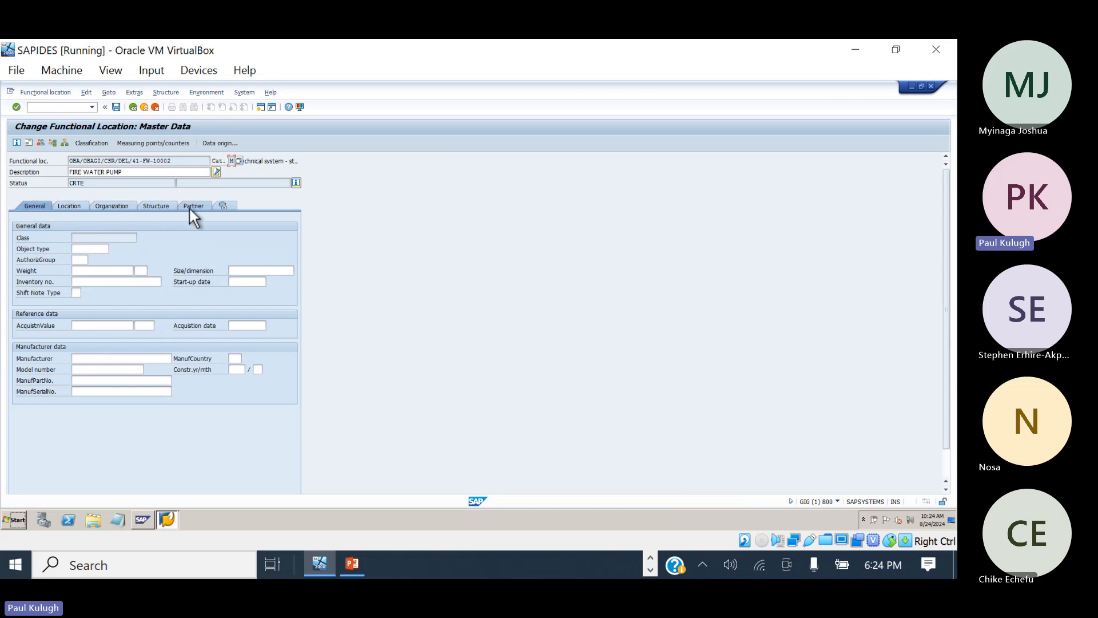
Inspect the weight, inventory number, category and object type fields of the fire water pump's master data
click(80, 271)
click(79, 282)
click(232, 161)
click(274, 162)
click(84, 250)
click(81, 272)
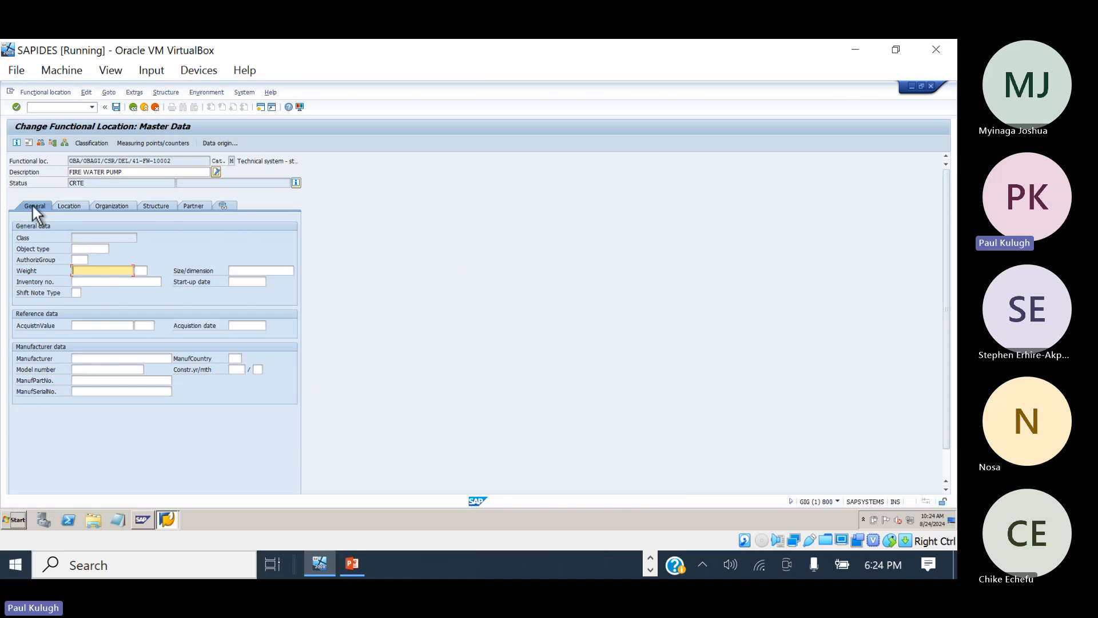
Review the fire water pump's structure, partner and location data, and return to its general data
click(158, 208)
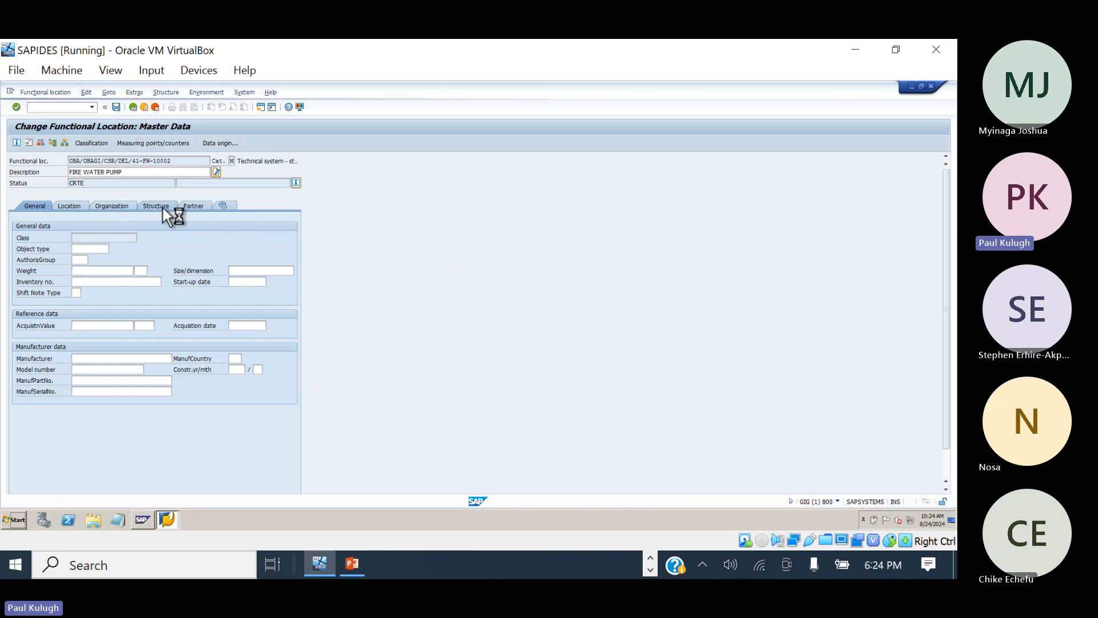
click(197, 207)
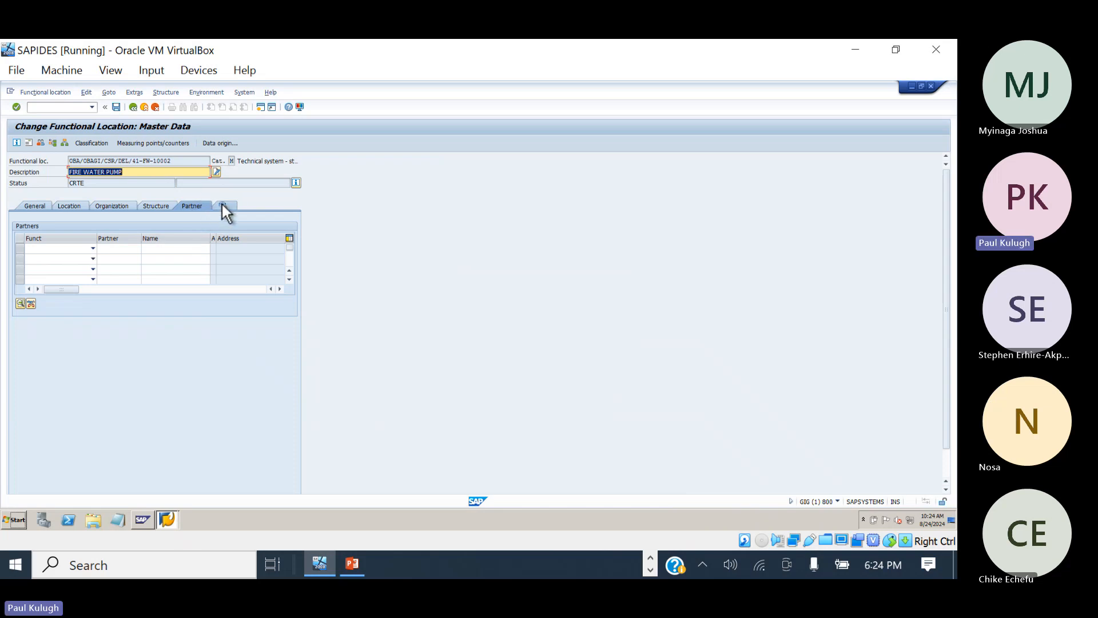
click(32, 207)
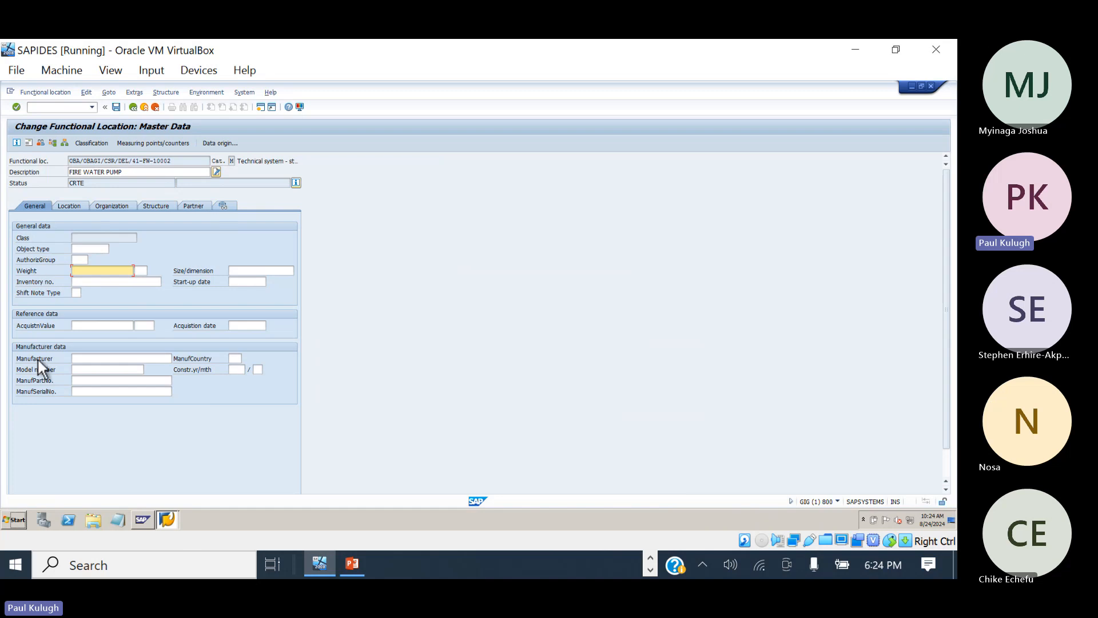
click(75, 207)
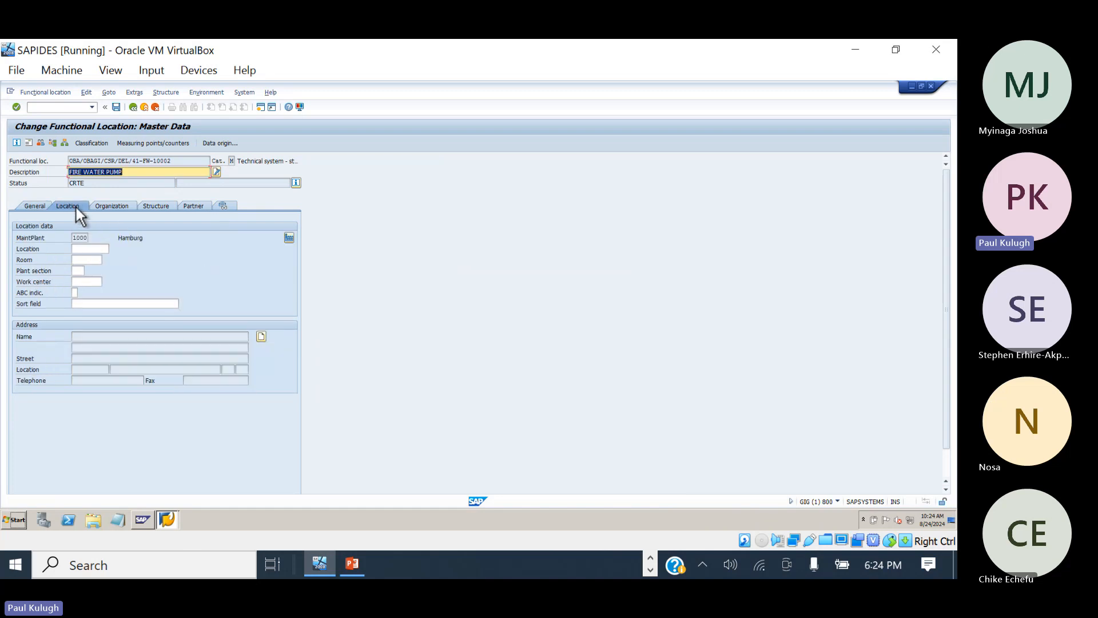
click(34, 205)
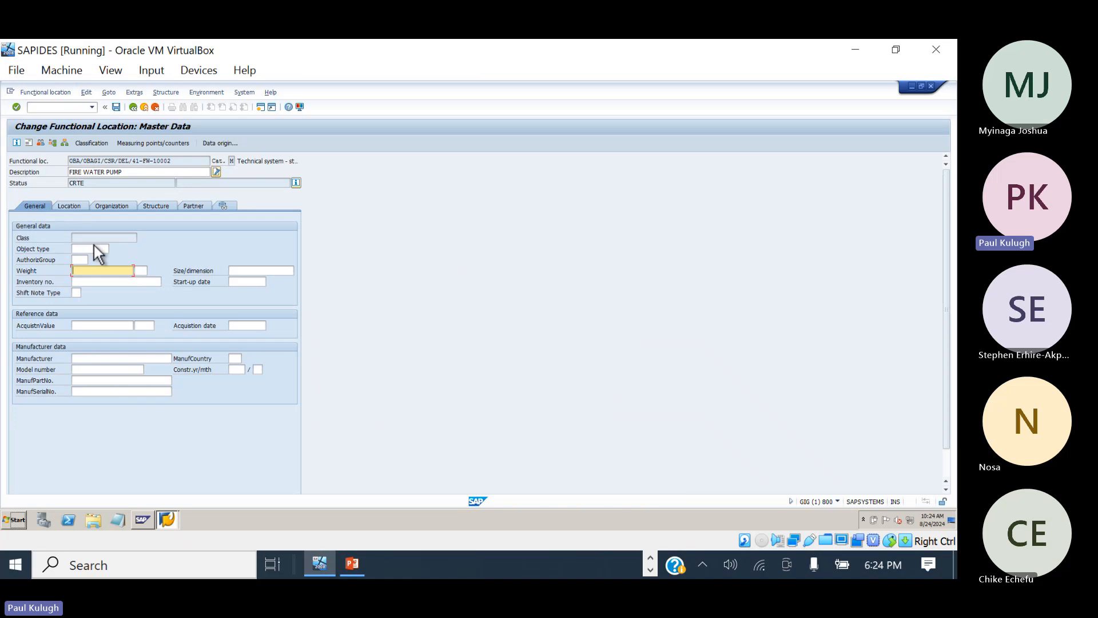
Review the fire water pump's location data and category field, and leave its master data
click(73, 204)
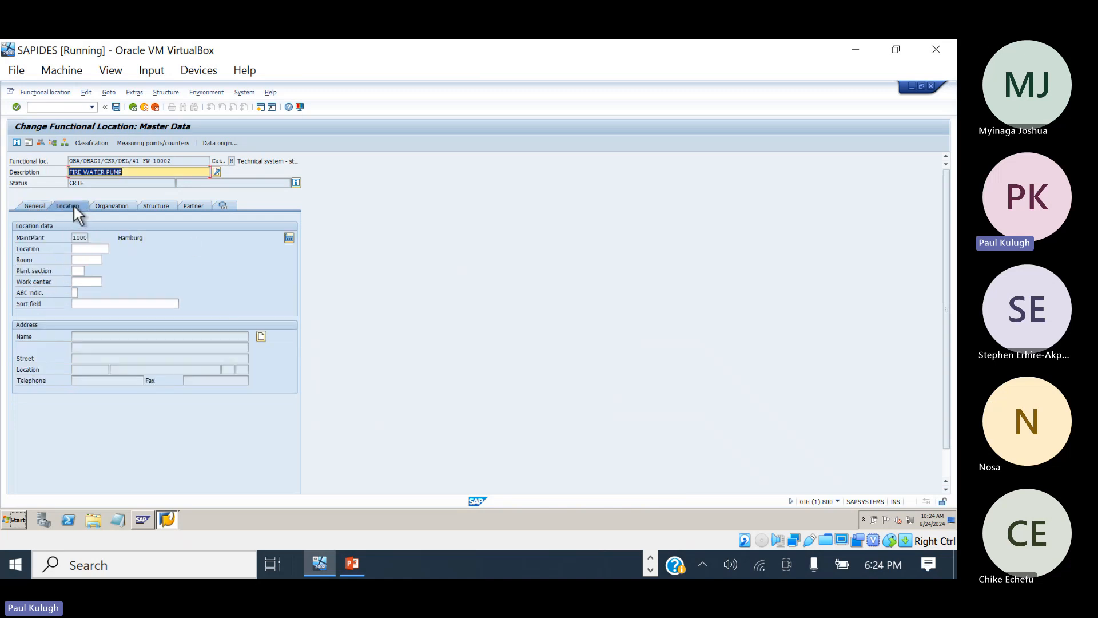
click(234, 163)
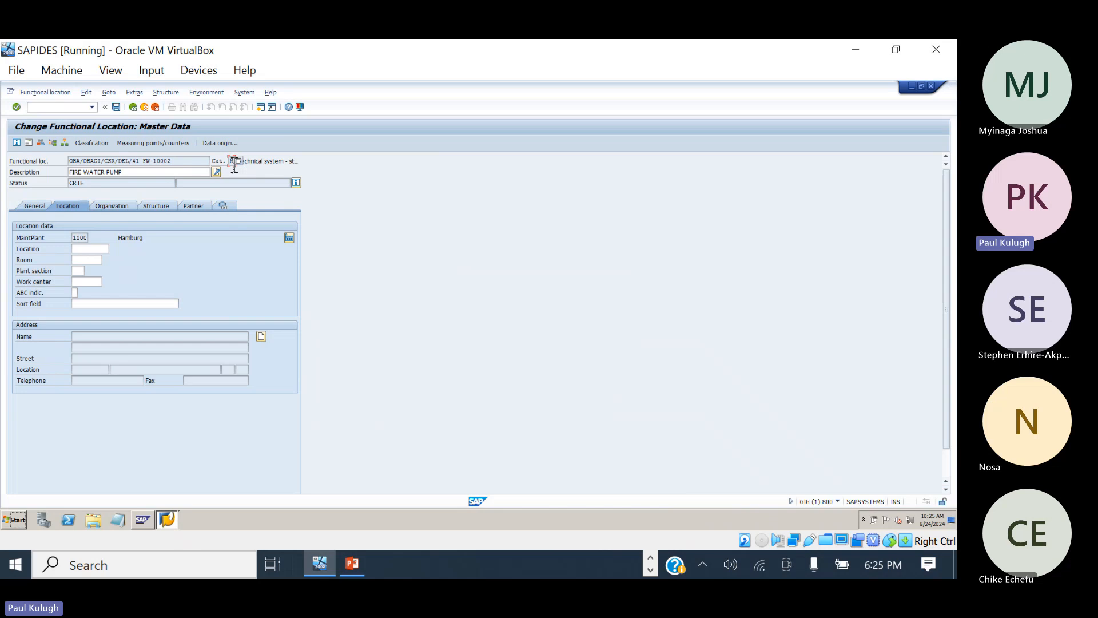
click(132, 108)
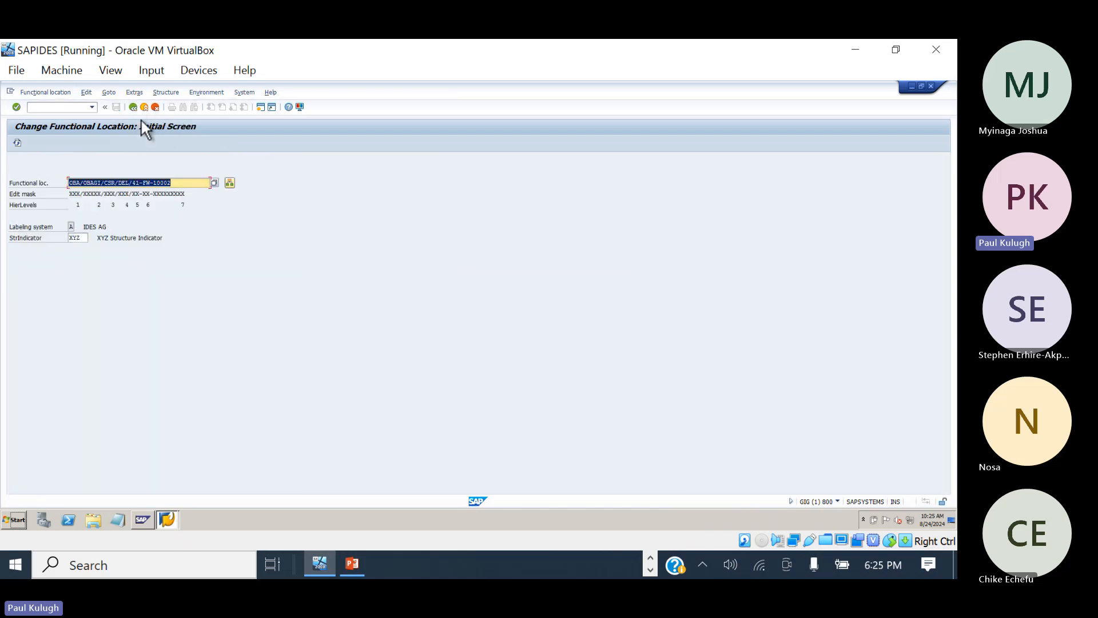
Exit the change transaction and start creating a functional location with transaction il01
click(133, 108)
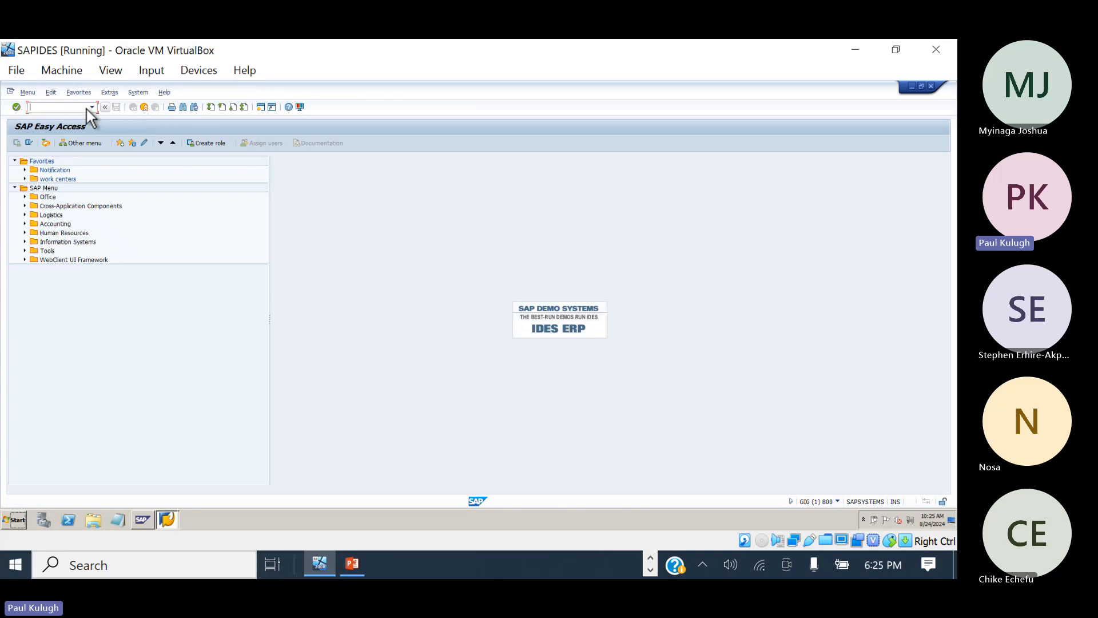
text(il01)
key(Return)
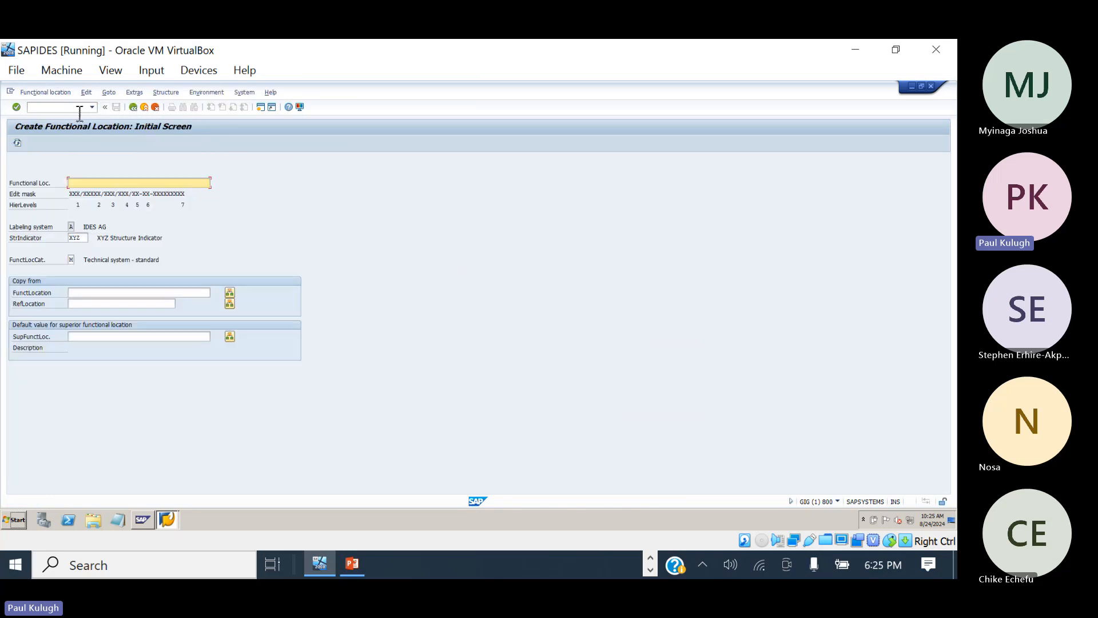
View the functional location categories available for a new functional location and close the list without choosing one
click(74, 262)
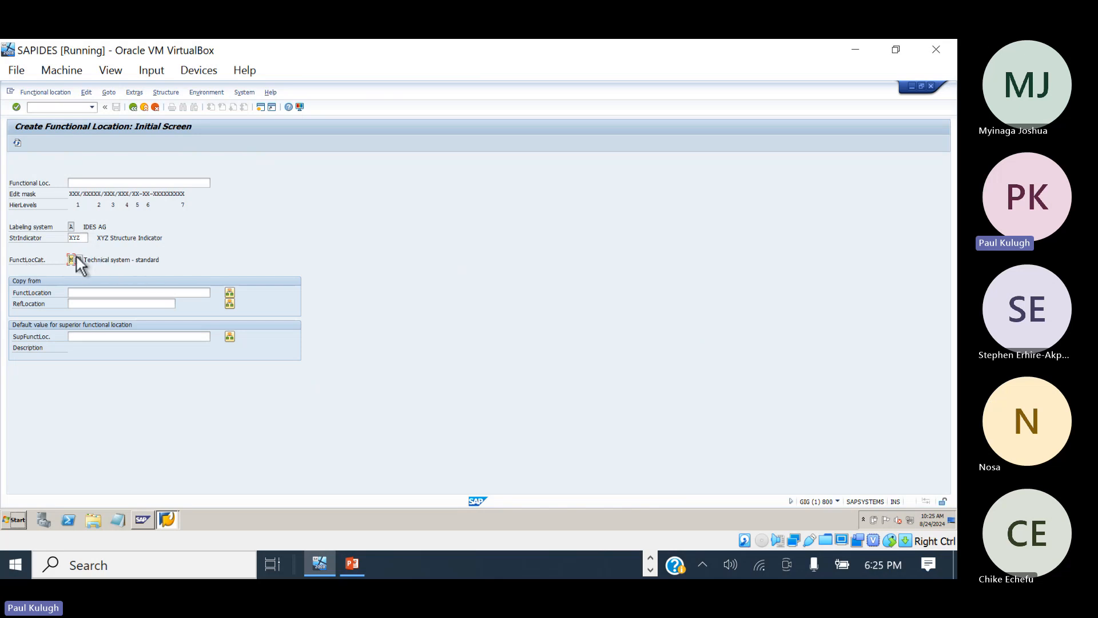
click(77, 259)
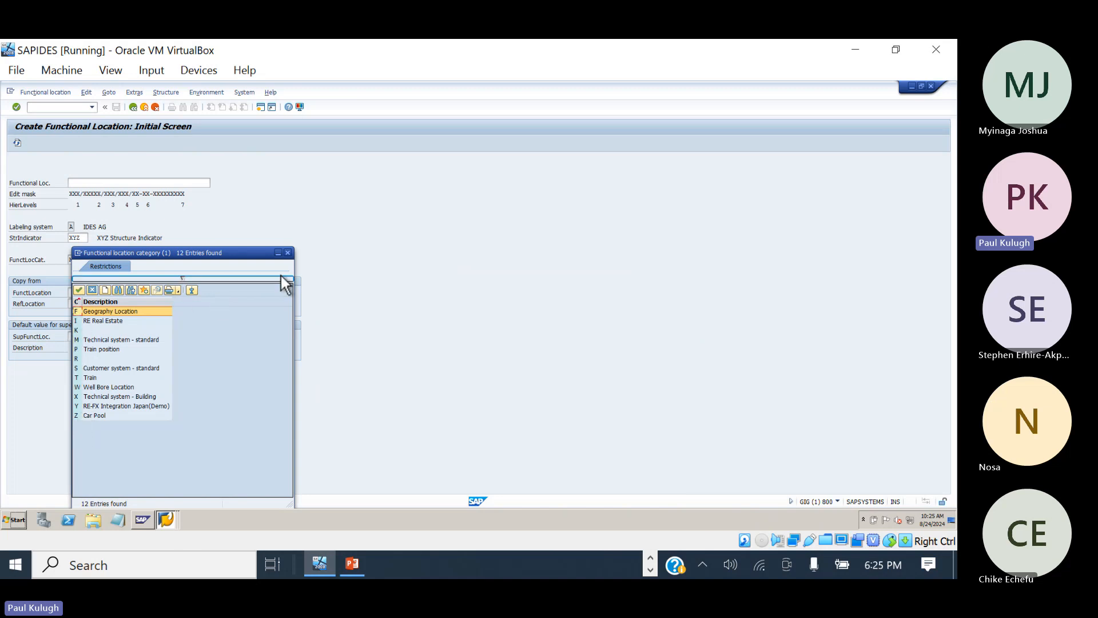
click(287, 252)
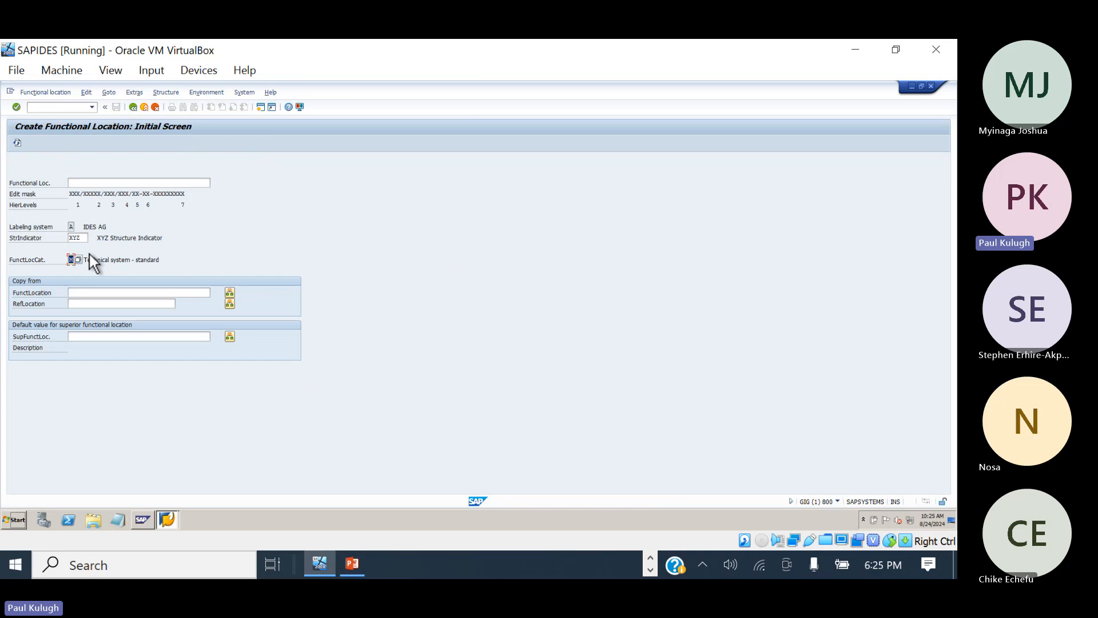
Leave the creation of a functional location and switch to the PowerPoint slide on customizing for functional locations
click(134, 108)
click(354, 565)
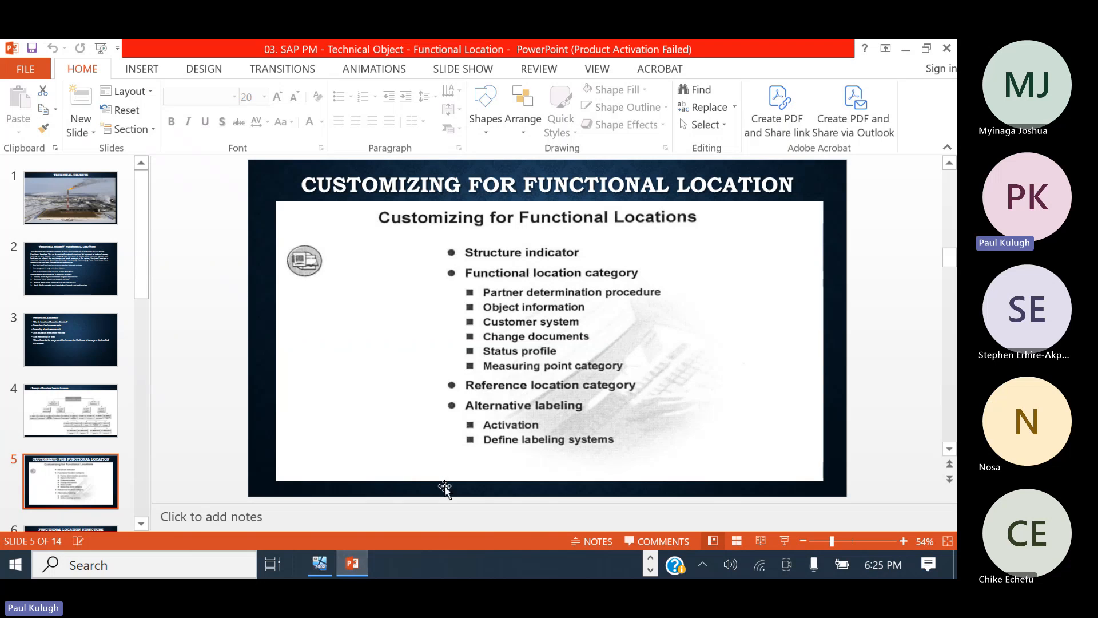
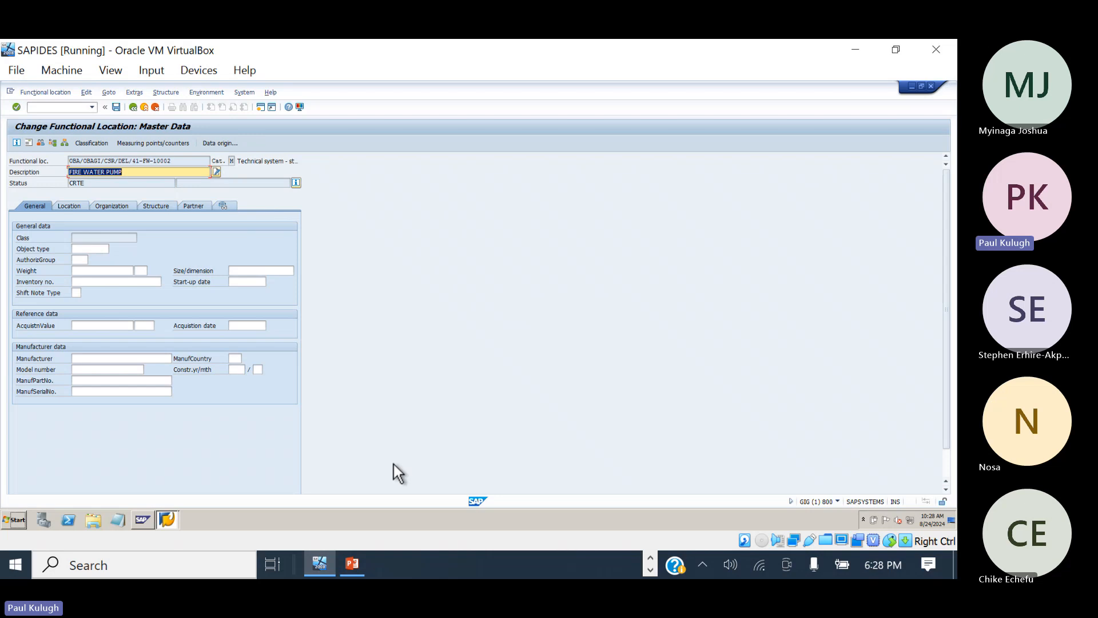
Switch to PowerPoint and review the general, location and structure entries on slide 9 about the functional location master record views
click(353, 564)
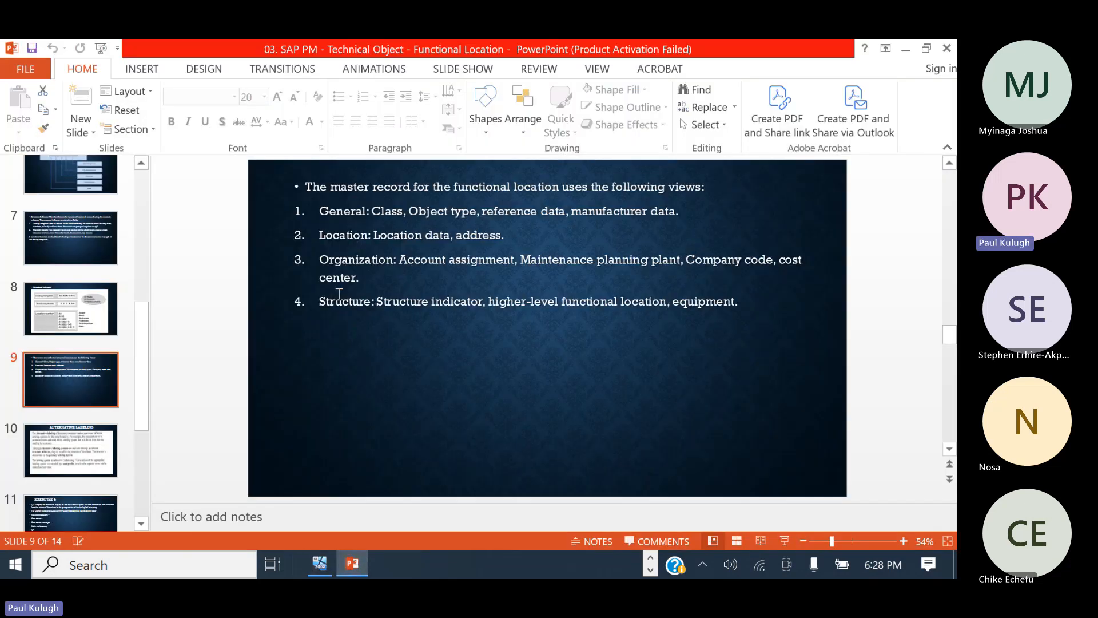
click(347, 214)
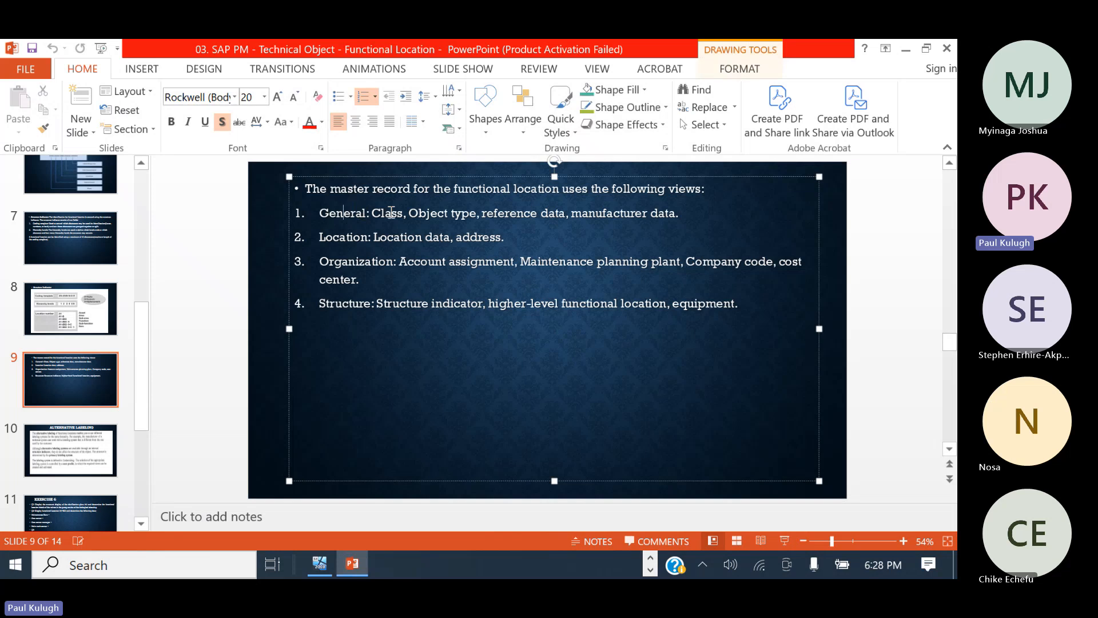
drag(375, 213, 392, 215)
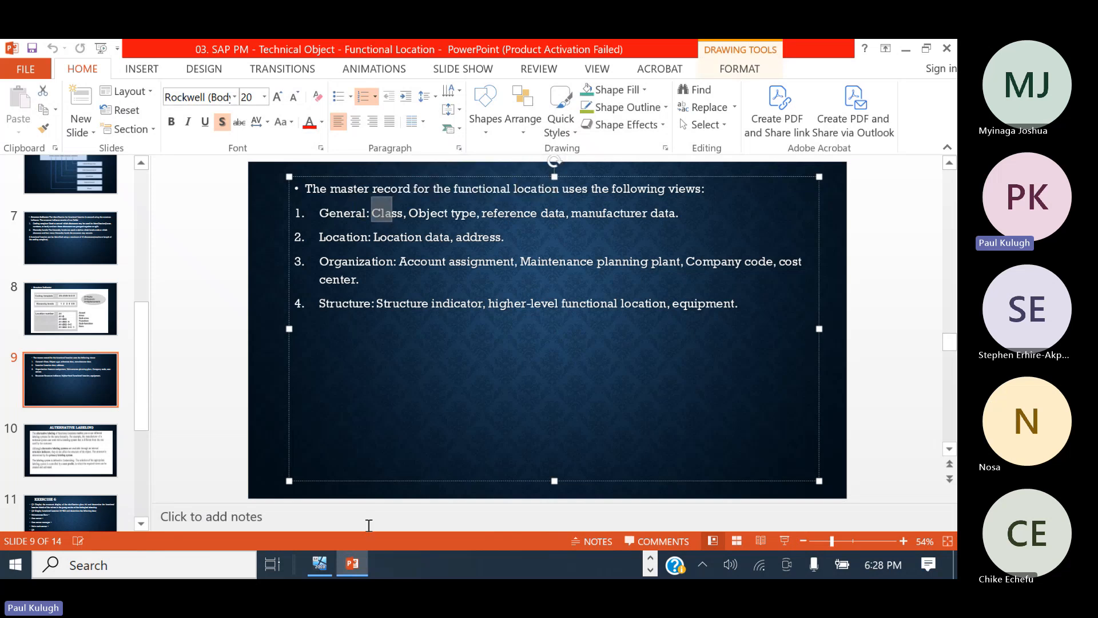
click(321, 565)
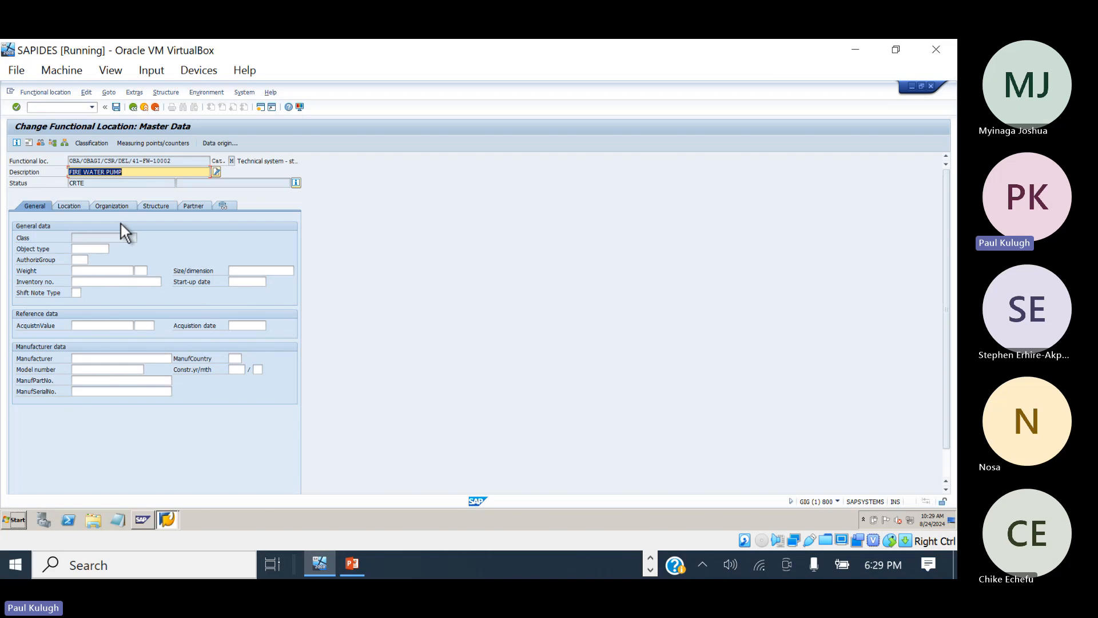
click(352, 564)
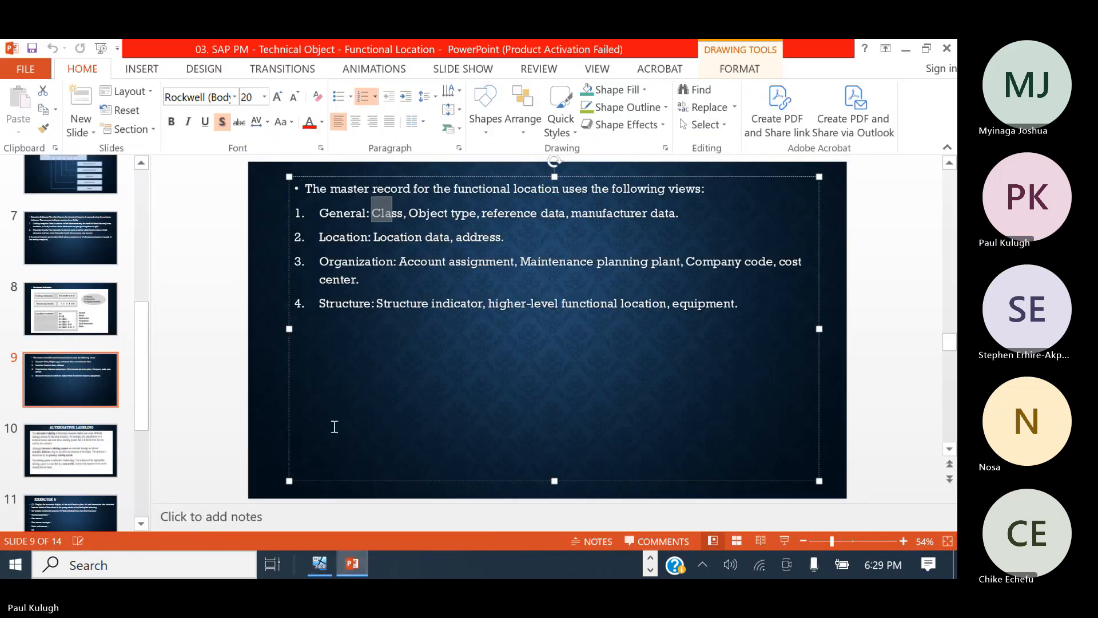
right_click(344, 238)
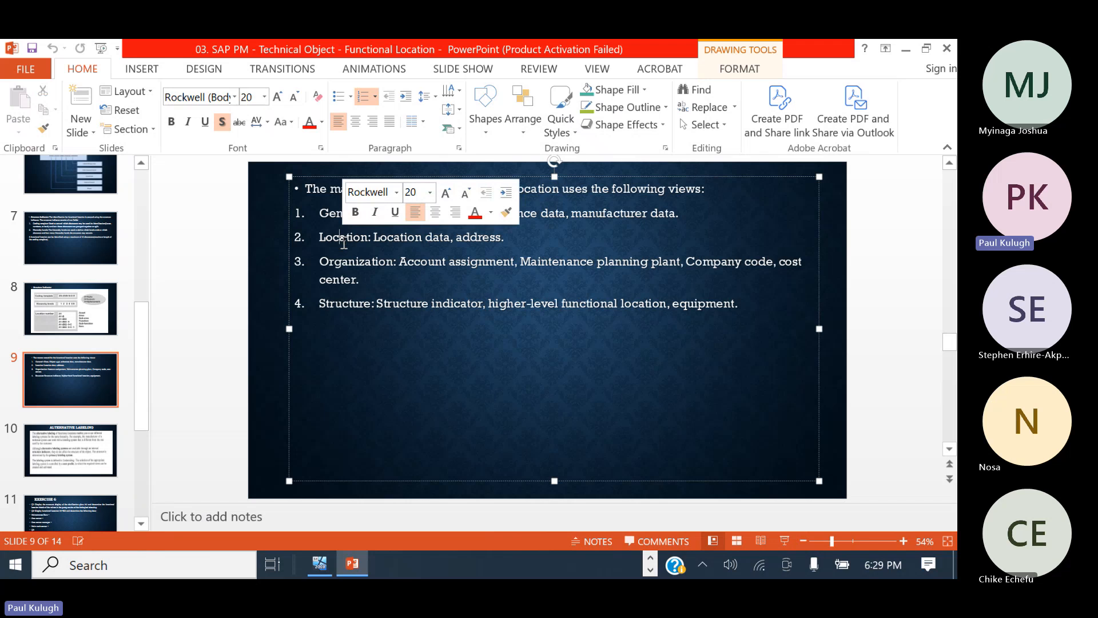
click(342, 303)
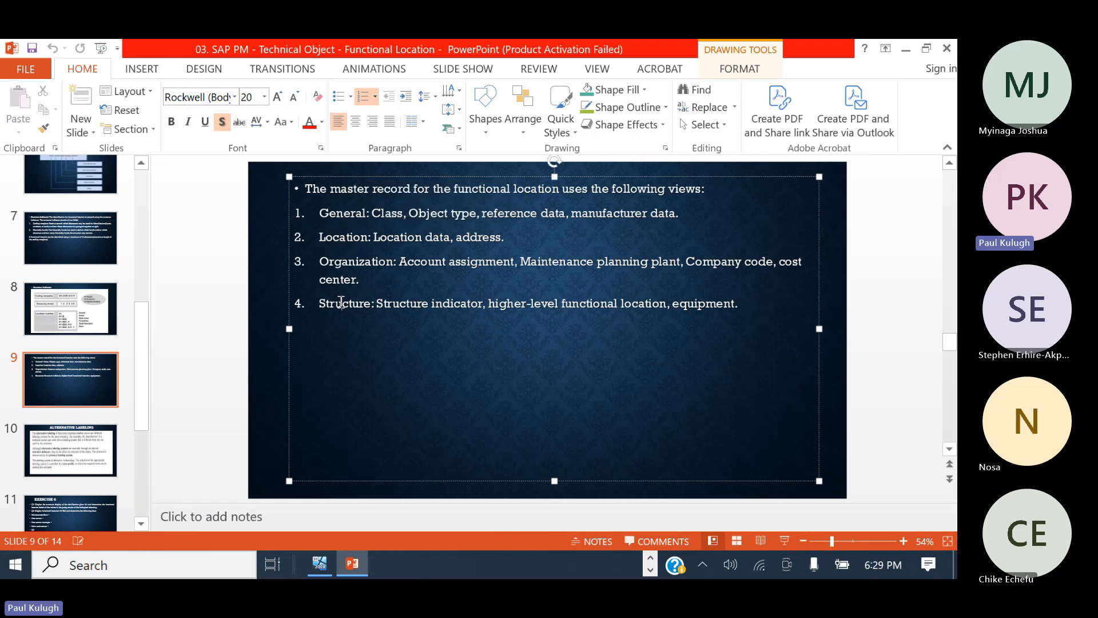
Switch back to SAP and examine the OBA/OBAGI/CSR/DEL/ part of the functional location's label and its description
click(322, 564)
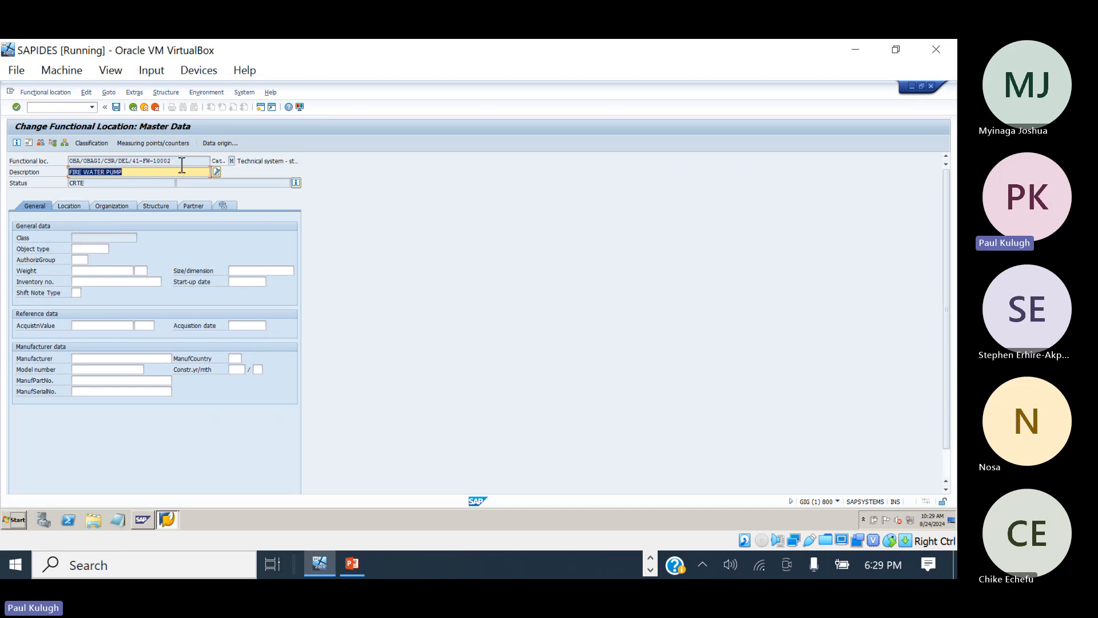
drag(134, 160, 53, 163)
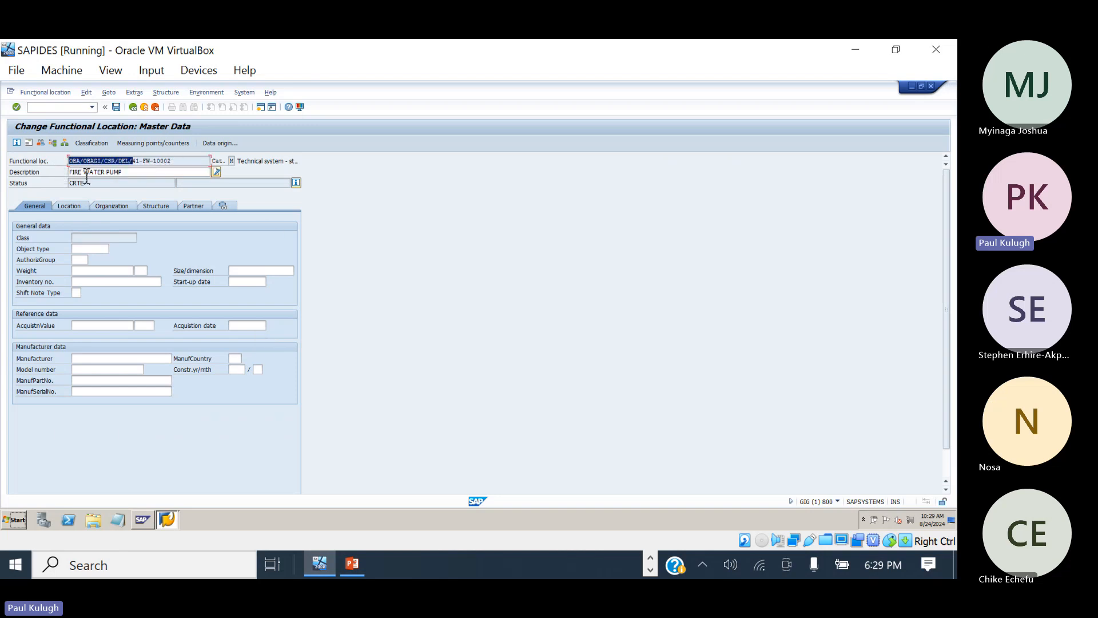
click(146, 174)
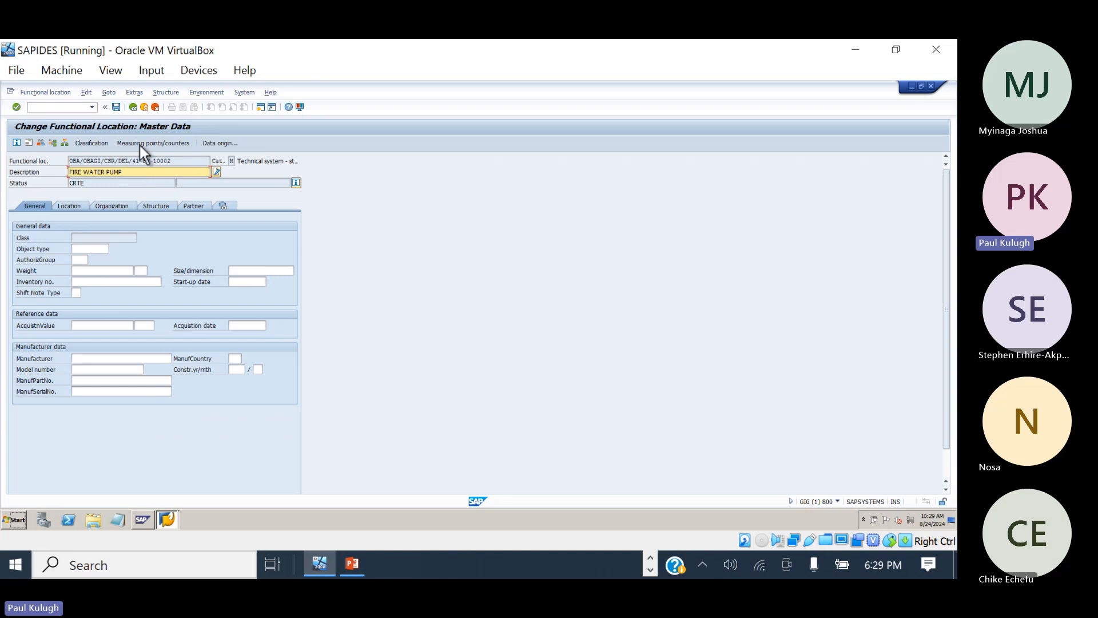
Inspect the manufacturer, part number, serial number, country, construction year and acquisition date fields in the fire water pump's general data
click(92, 359)
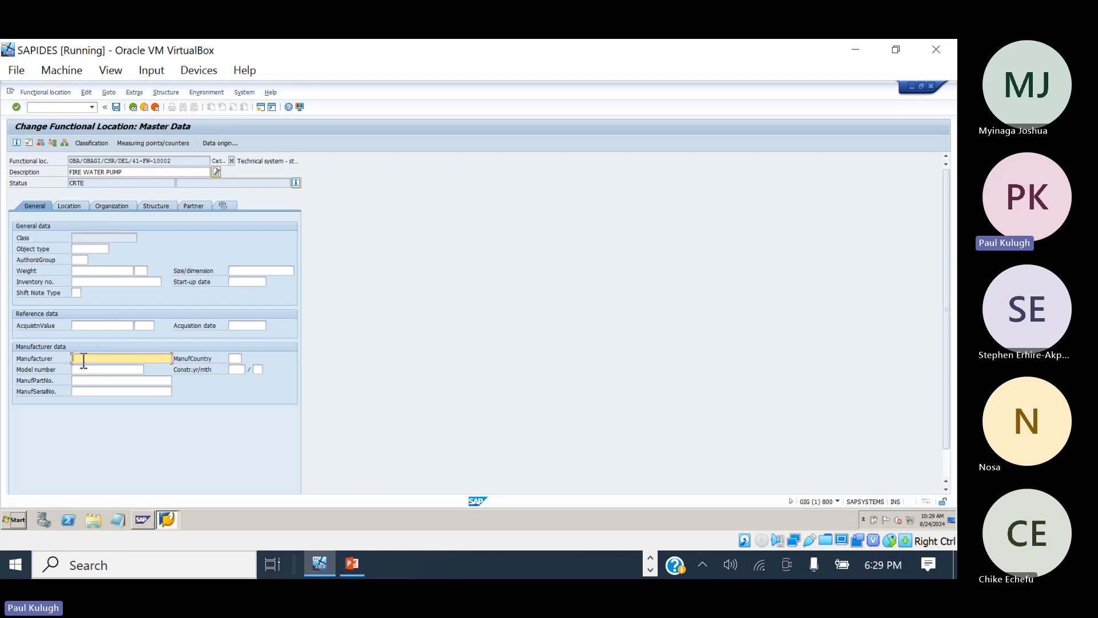
key(Tab)
key(Tab)
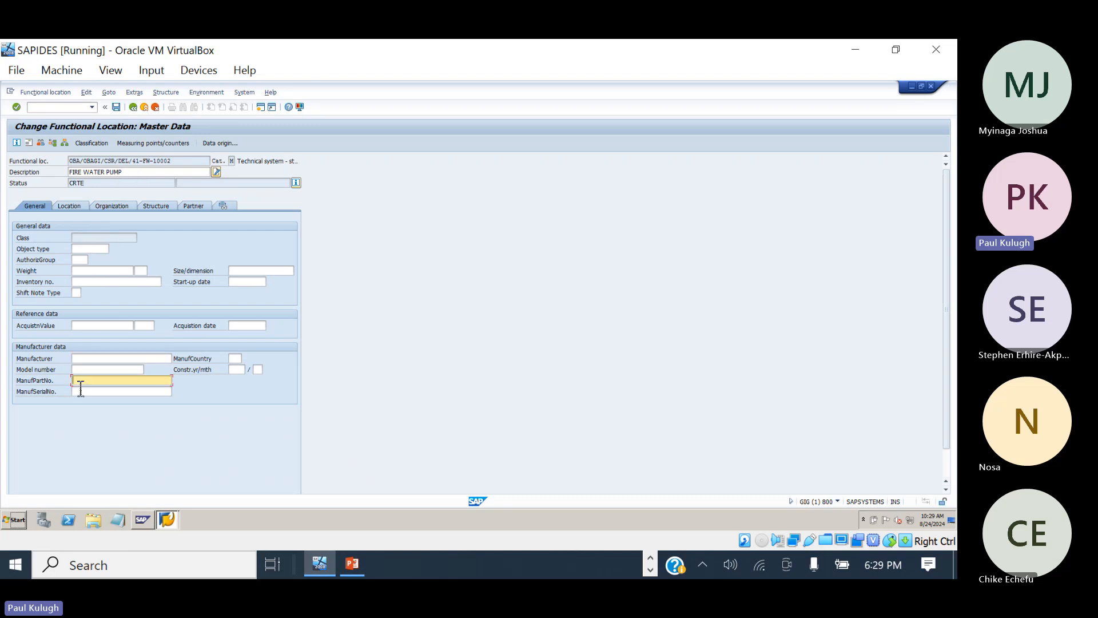
click(81, 392)
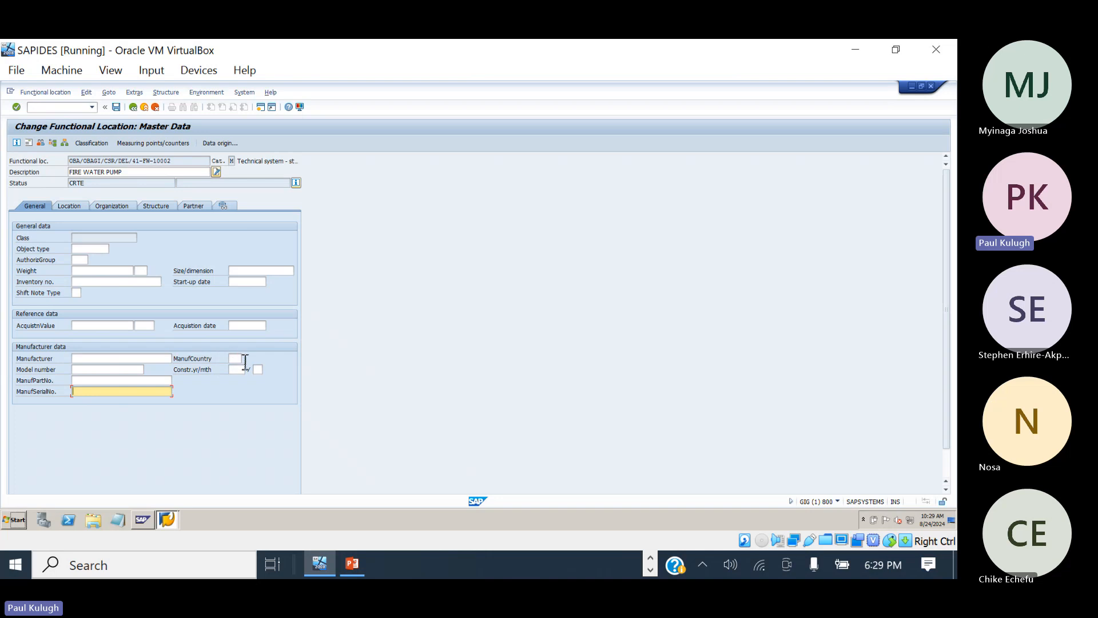
click(239, 358)
click(236, 369)
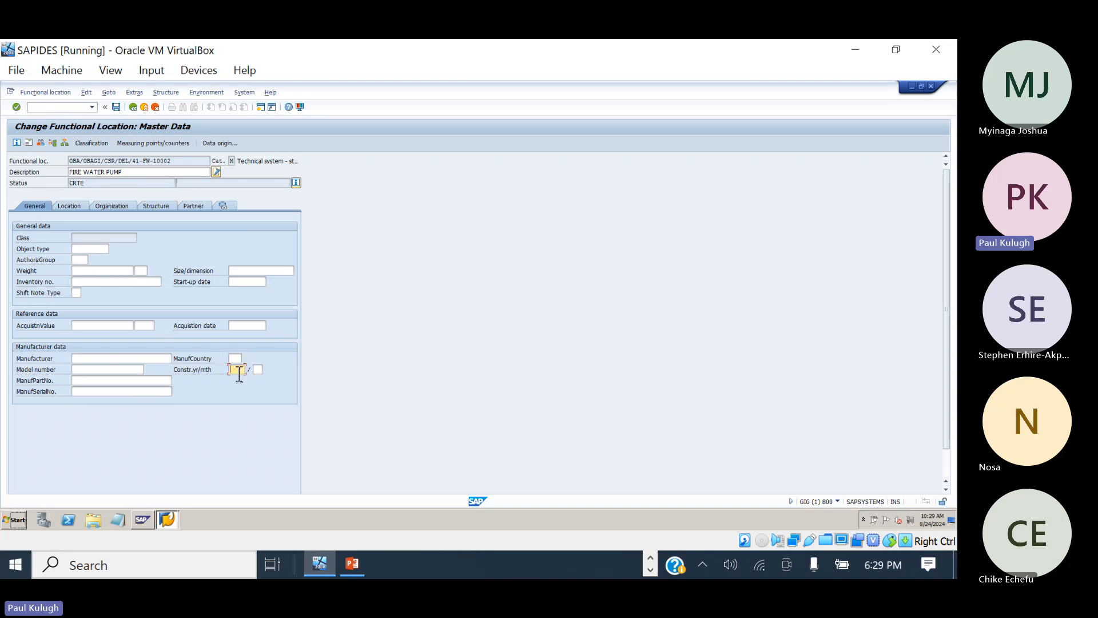
click(247, 326)
Review the fire water pump's location data, organization data and label, and return to the initial change screen
click(68, 206)
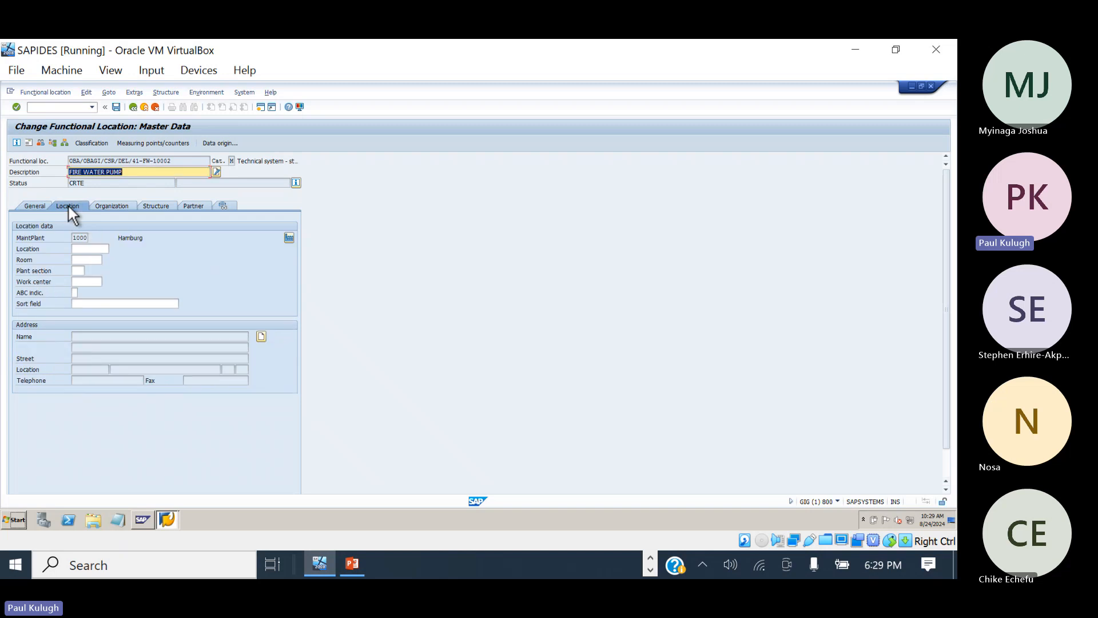
click(115, 207)
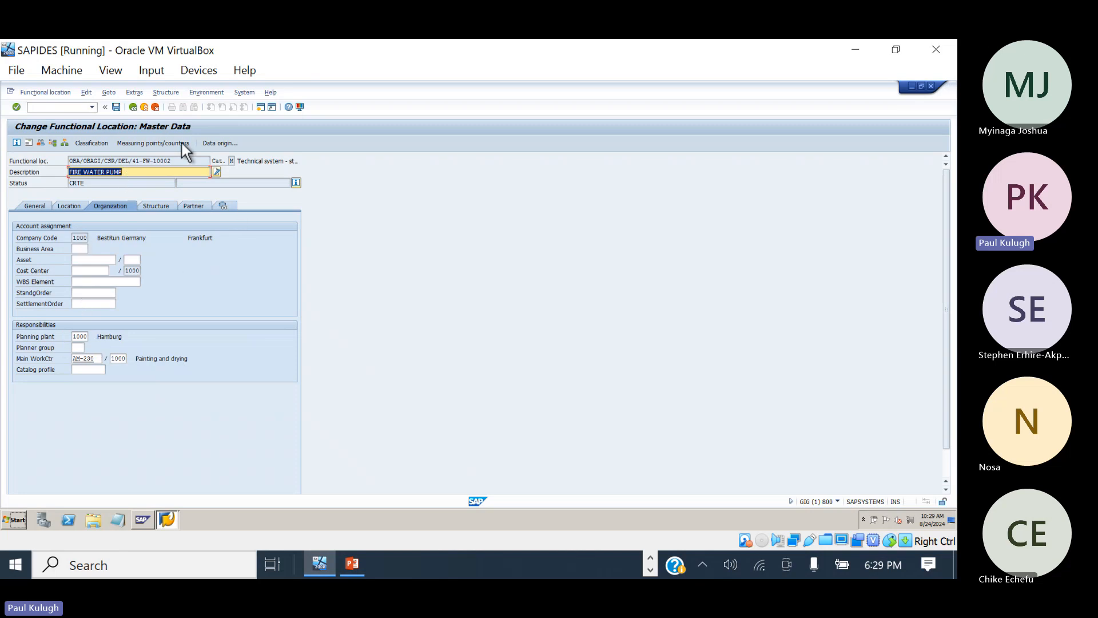
double_click(153, 161)
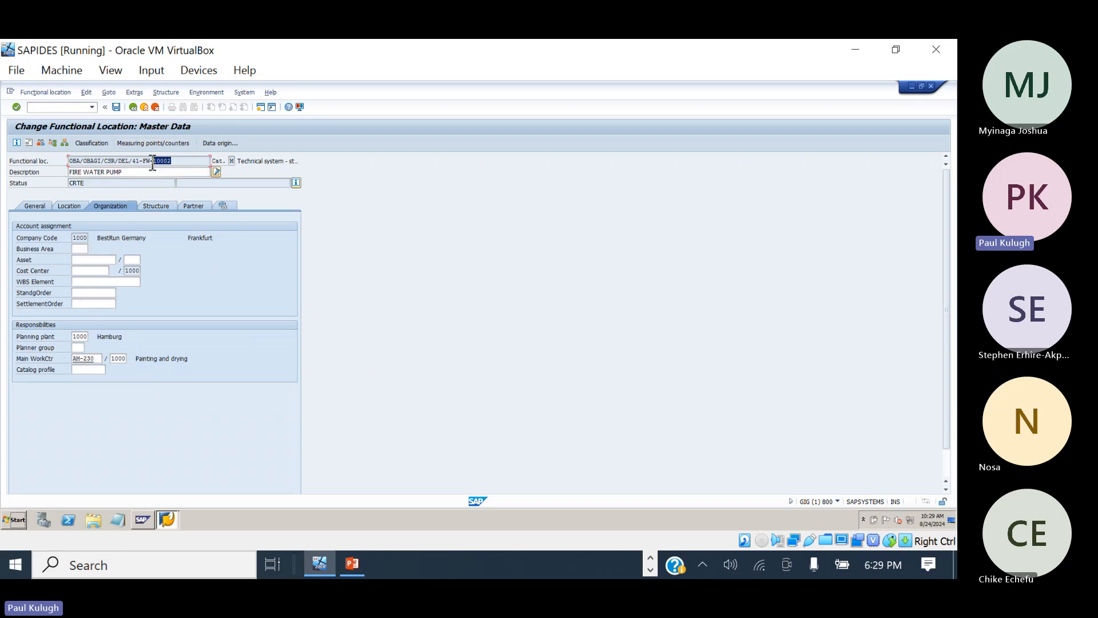
drag(153, 161, 67, 162)
click(132, 108)
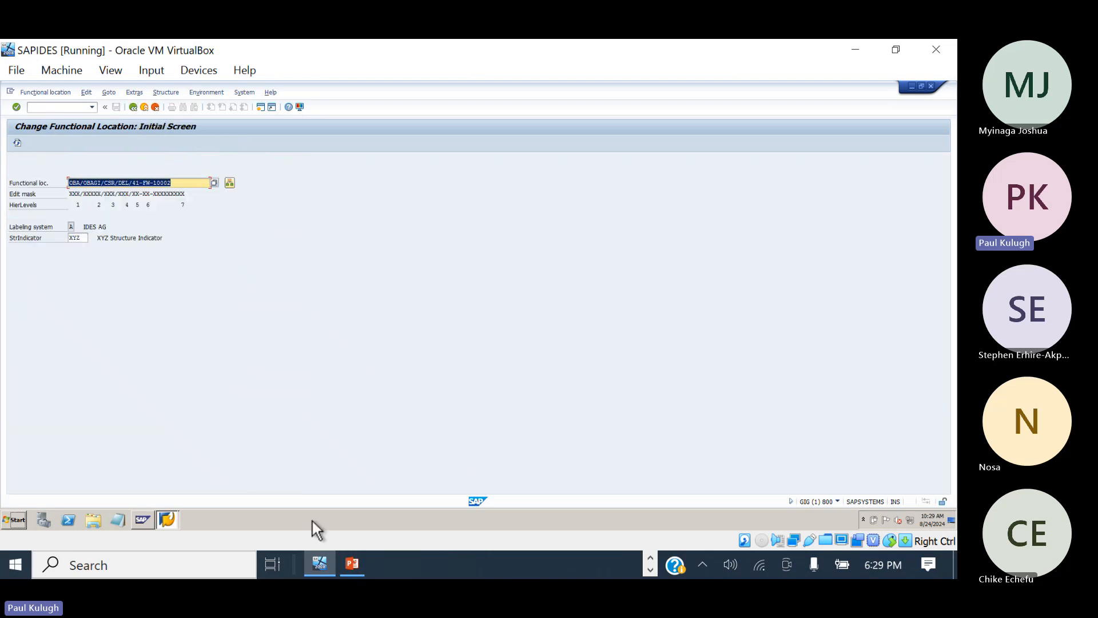
Switch to PowerPoint and read slide 10 on alternative labeling
click(352, 564)
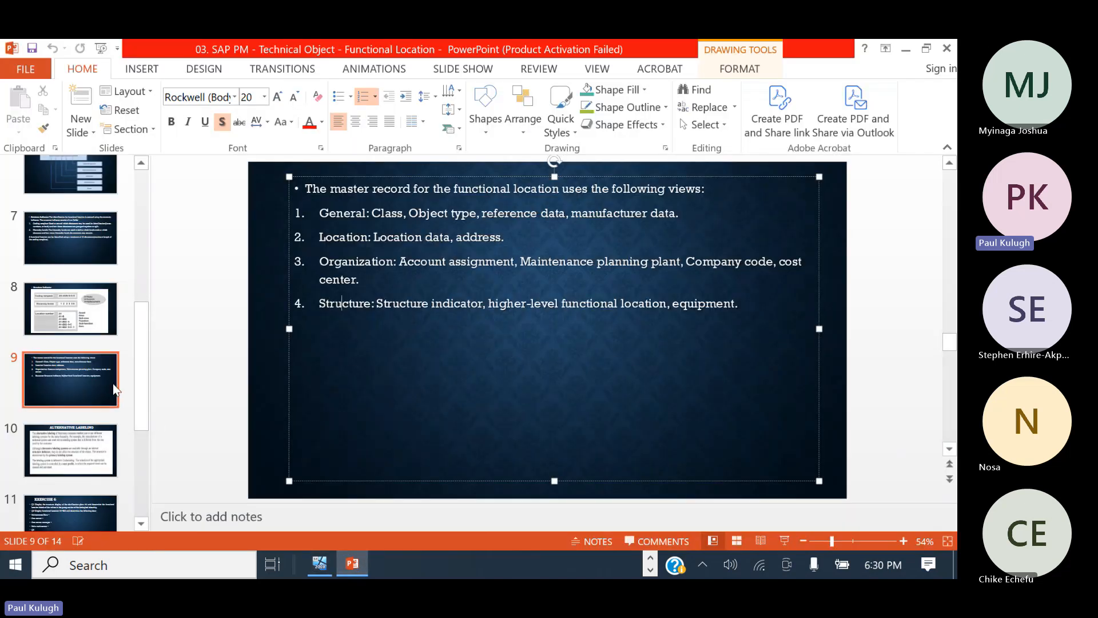
click(85, 451)
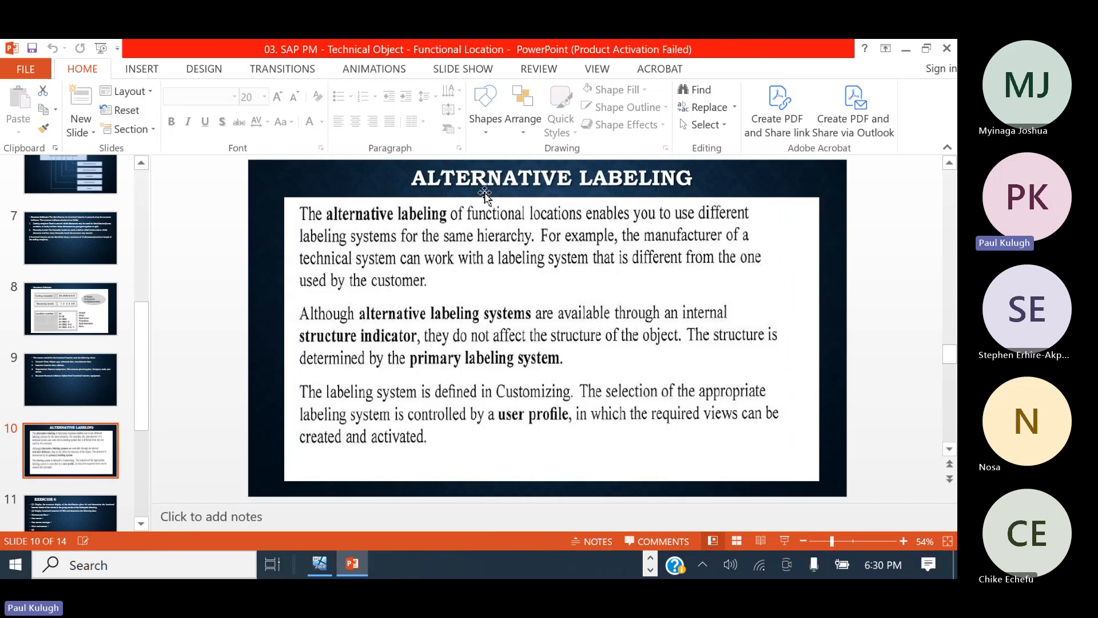
click(691, 185)
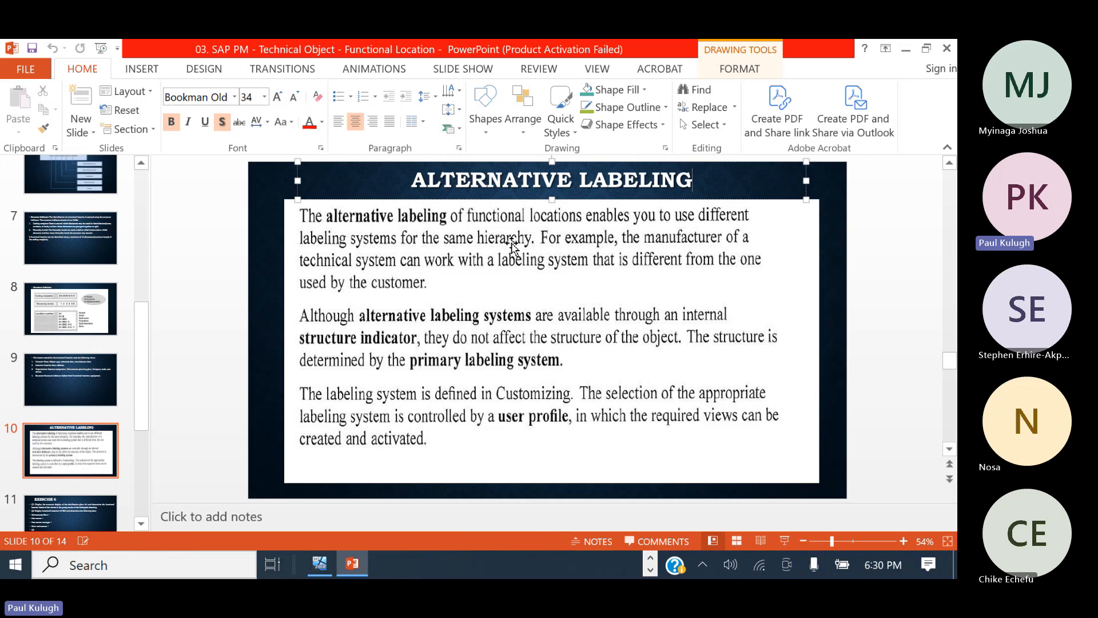
Switch back to SAP and clear the functional location entry on the initial change screen
click(320, 565)
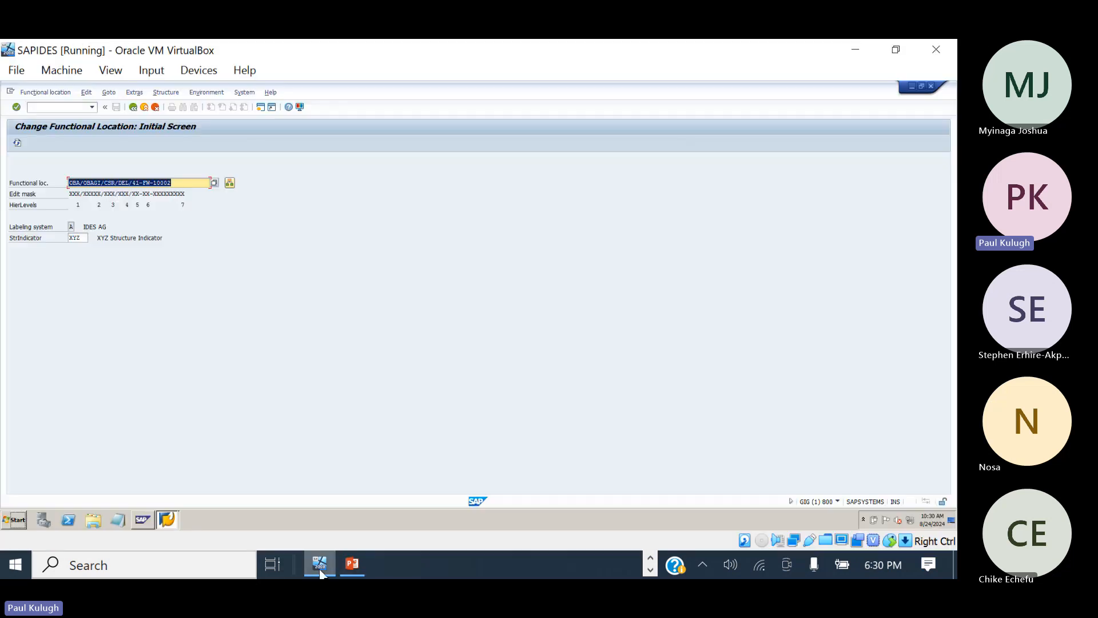
click(182, 184)
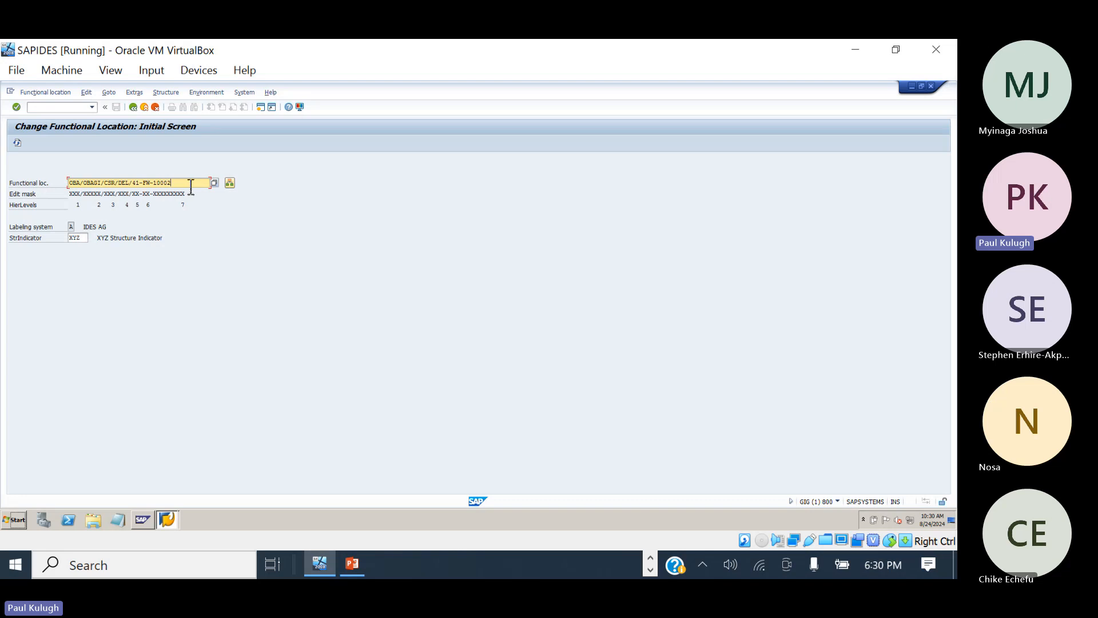
drag(186, 188, 44, 170)
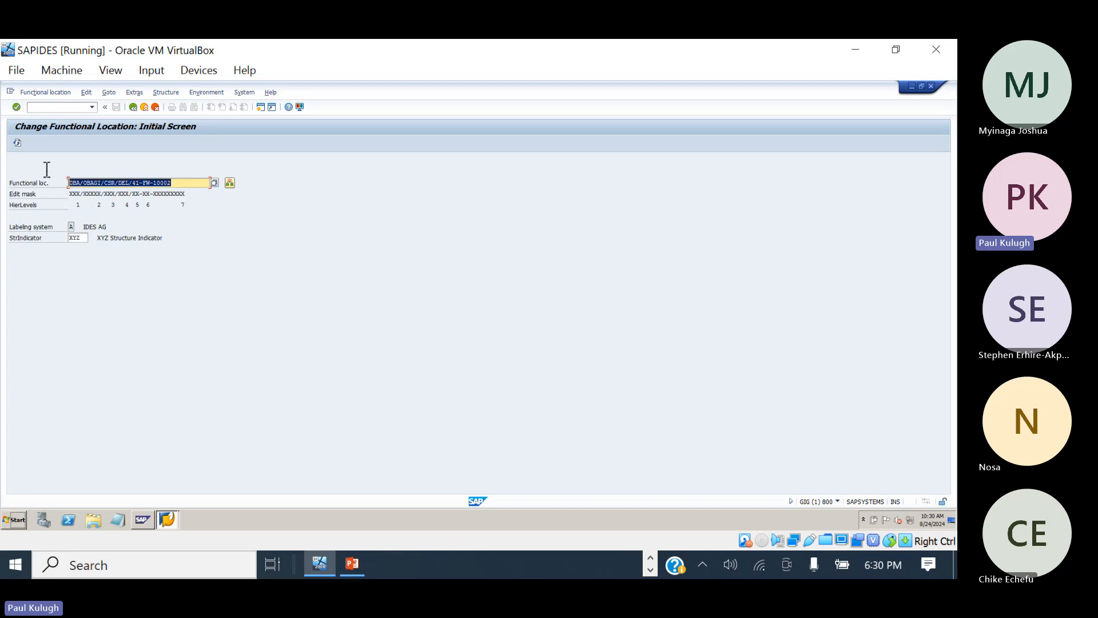
key(Delete)
click(174, 157)
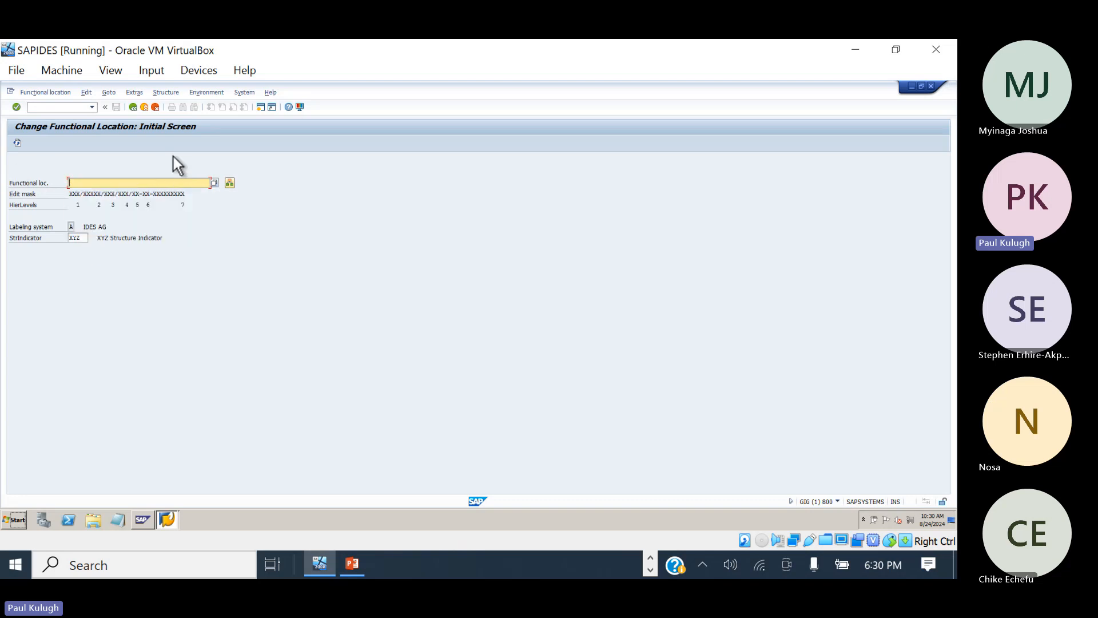
Leave the change transaction and open the functional location list display IH06 under Logistics, Plant Maintenance
click(133, 108)
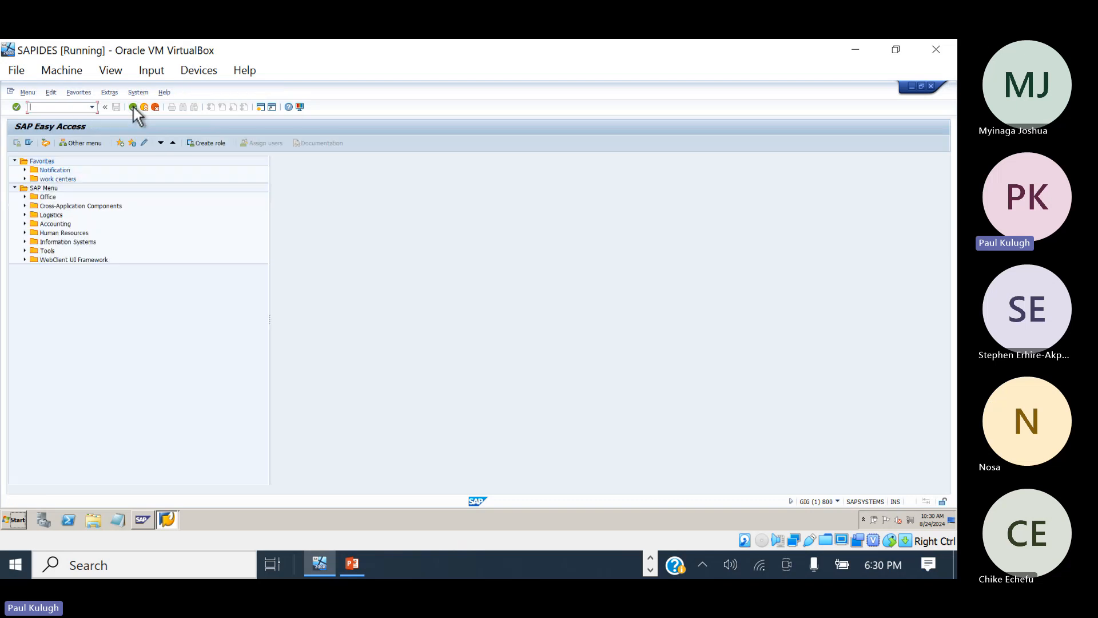
click(58, 108)
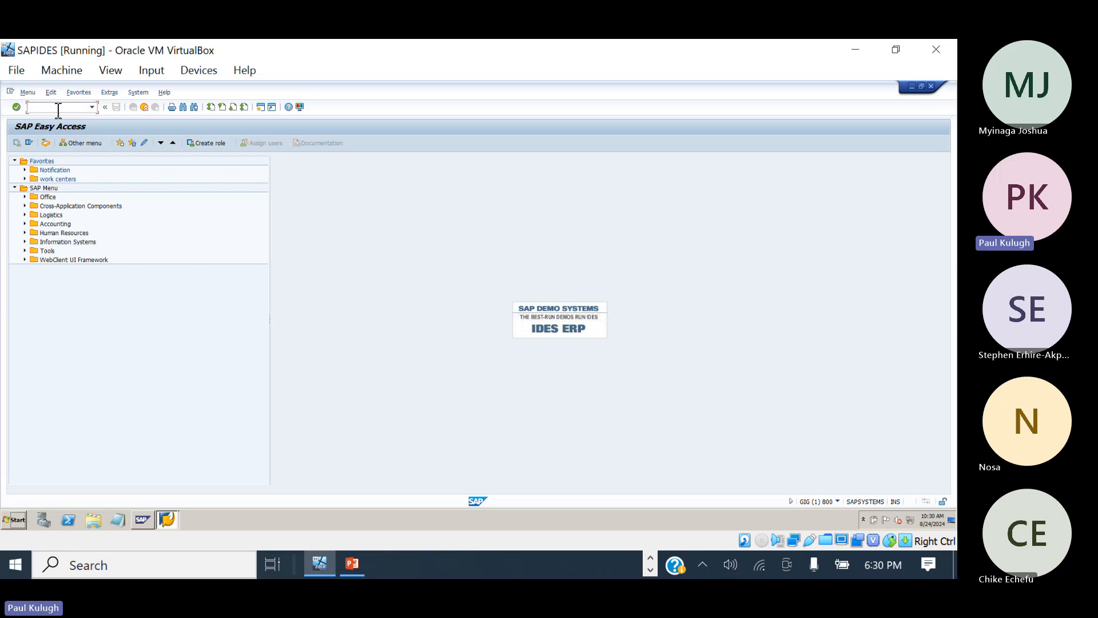
click(24, 215)
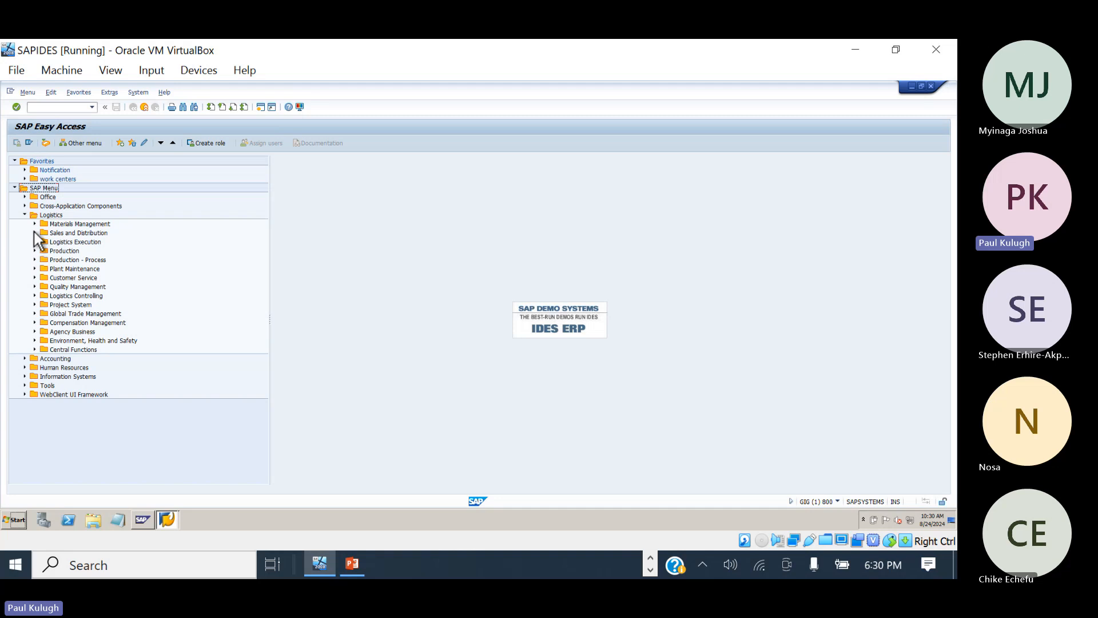
click(35, 269)
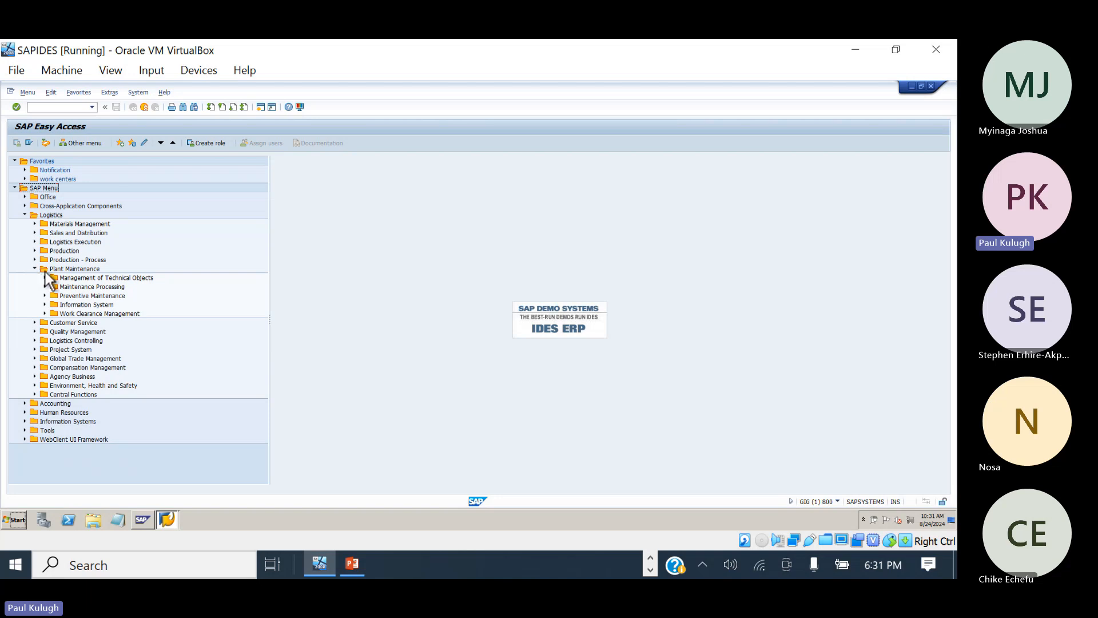
click(44, 278)
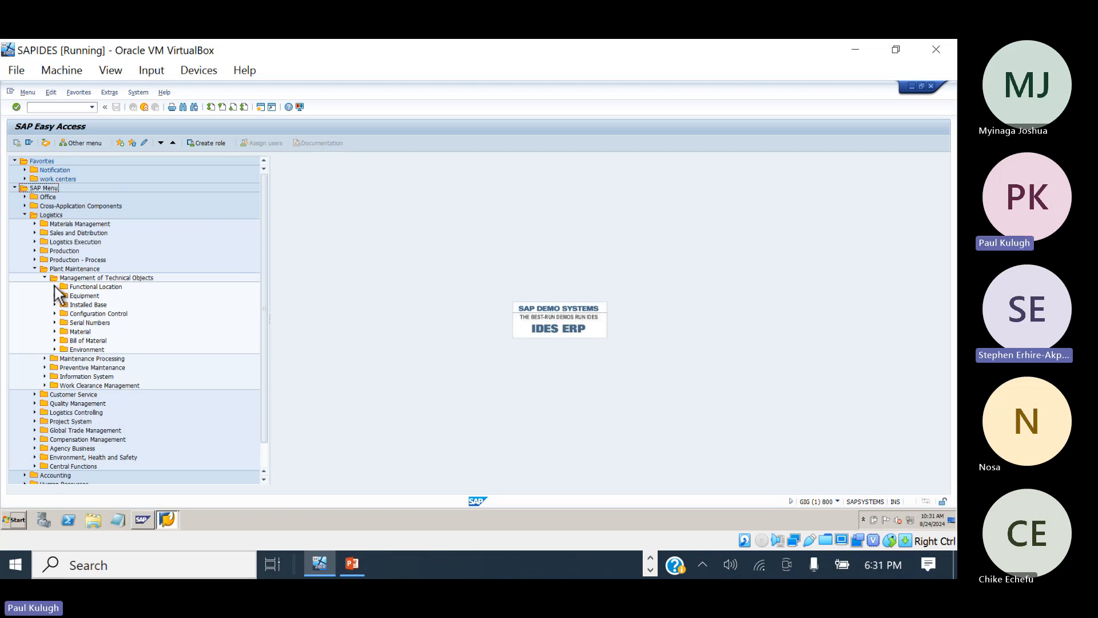
click(55, 287)
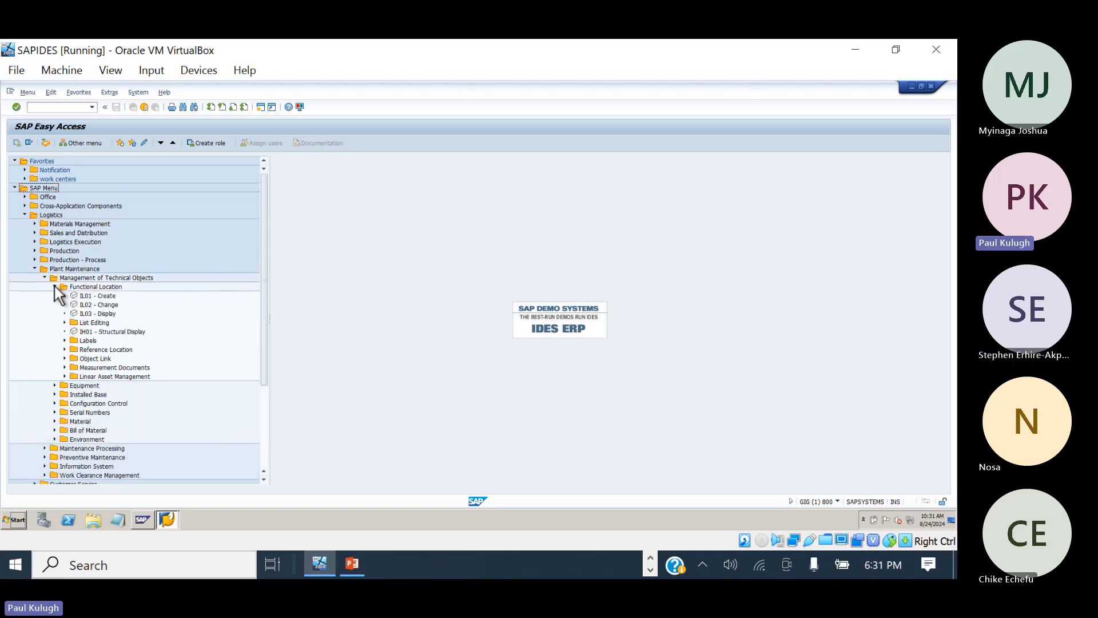
click(91, 323)
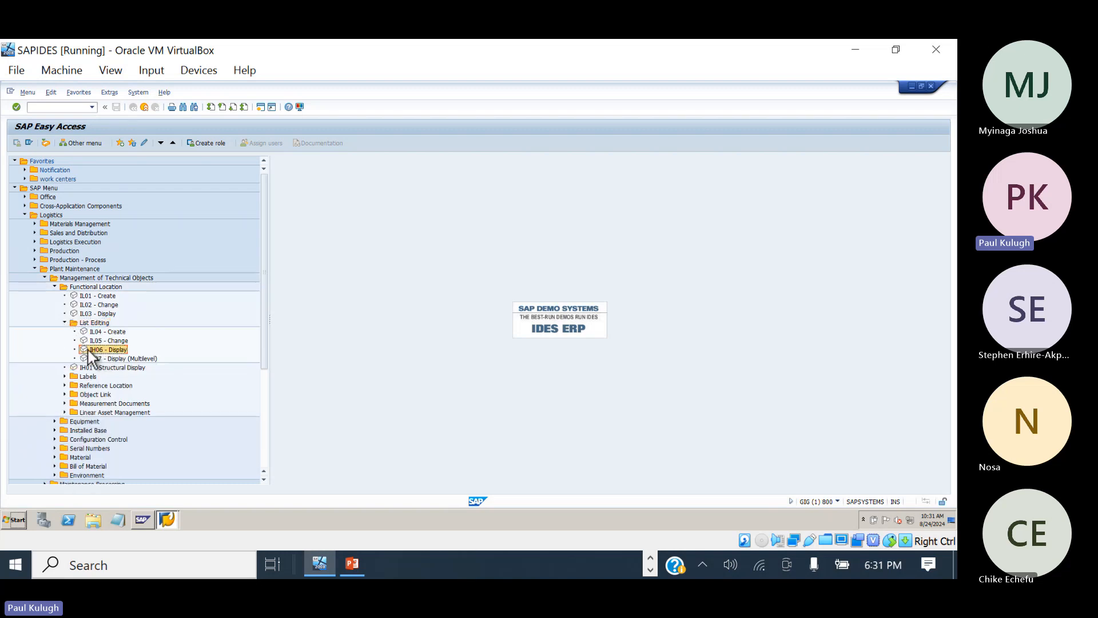
double_click(100, 350)
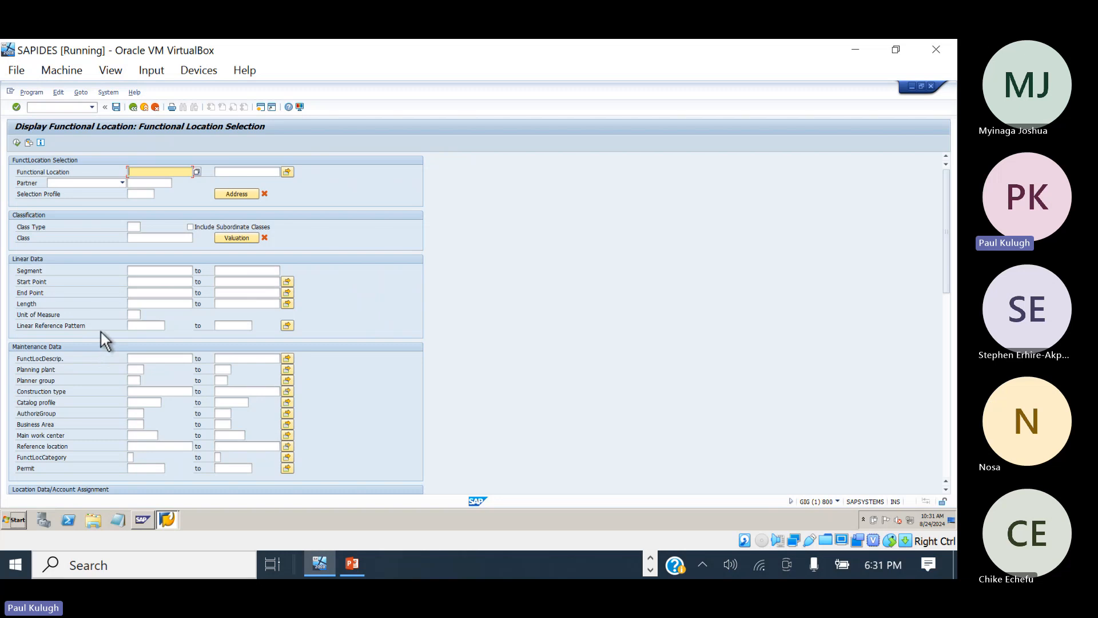
Switch to PowerPoint and examine the example functional location structure on slide 4
click(351, 565)
scroll(96, 240, up, 5)
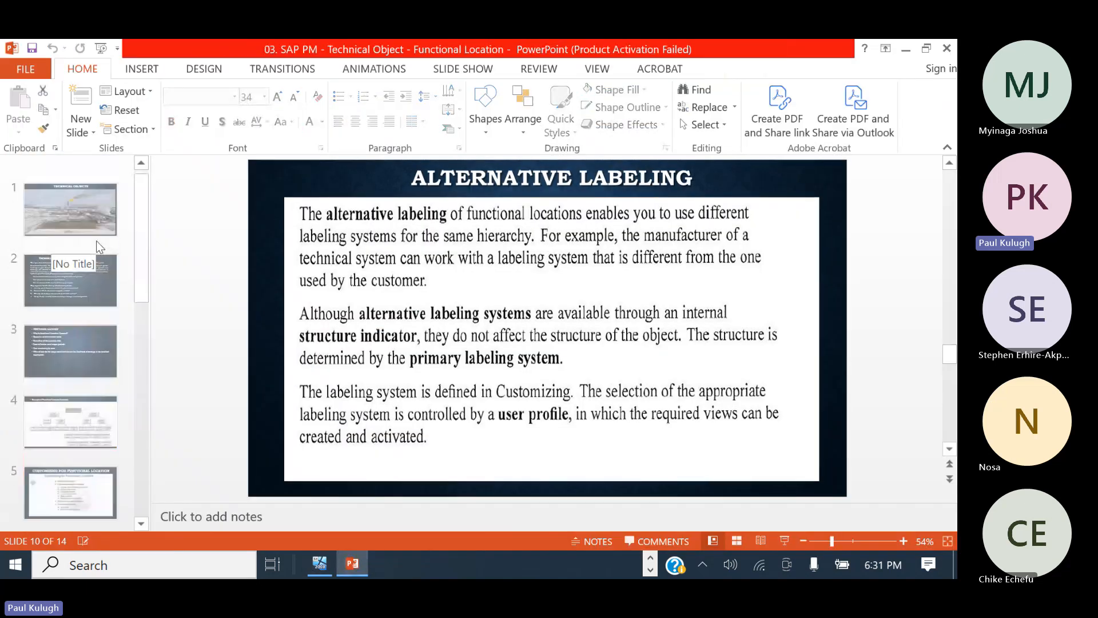
scroll(86, 286, down, 1)
click(77, 342)
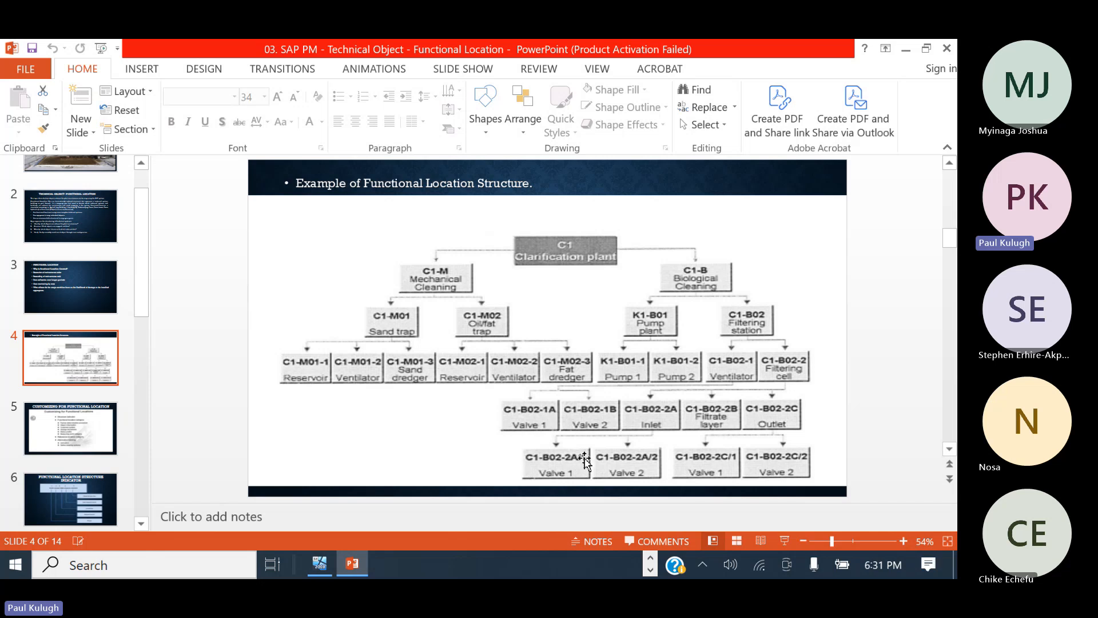
Switch back to SAP, list the functional locations matching MAK*, and widen the planning plant column
click(319, 564)
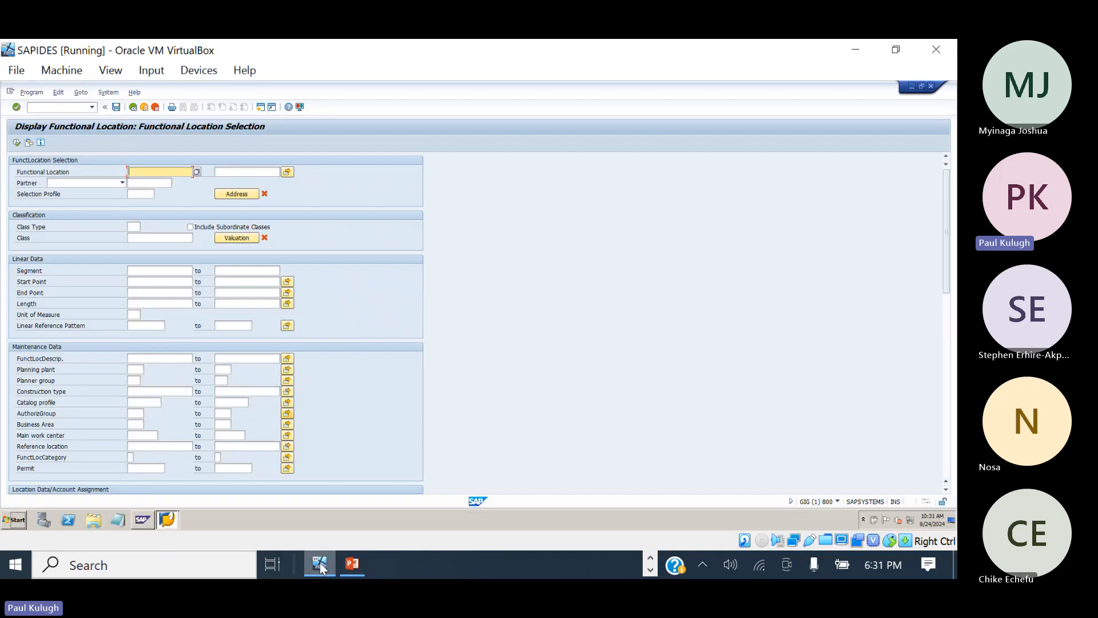
click(143, 173)
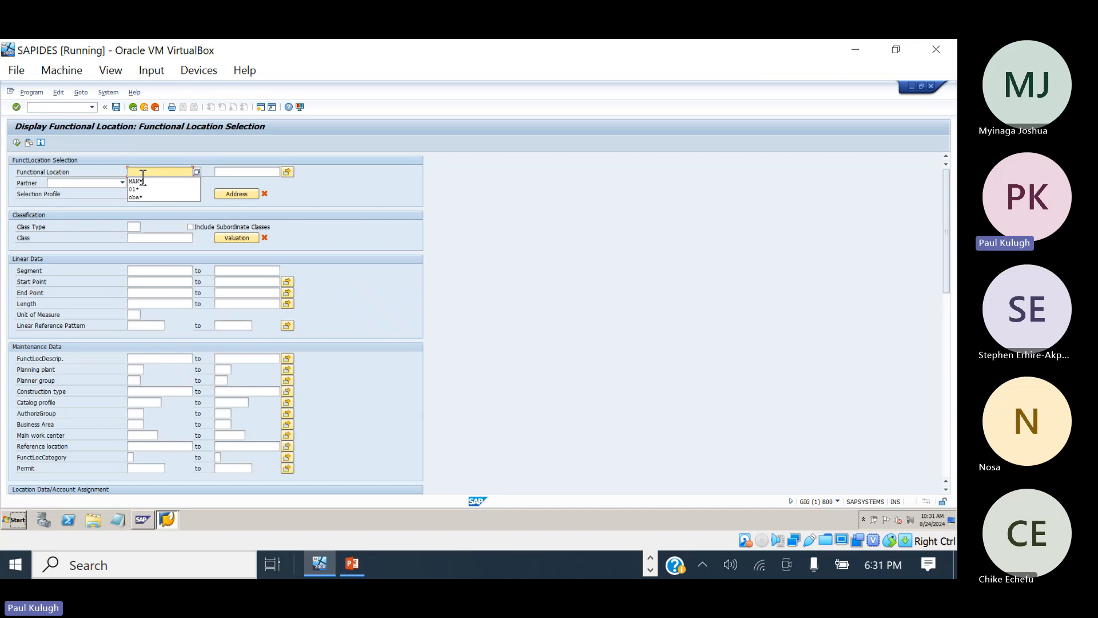
click(164, 183)
click(17, 143)
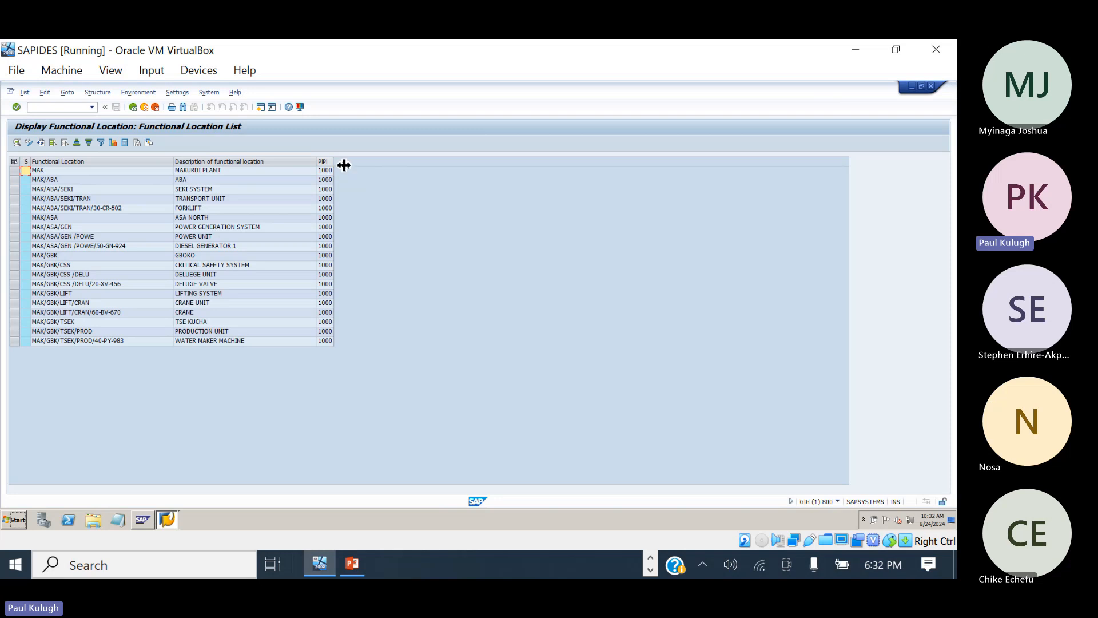
drag(343, 165, 353, 166)
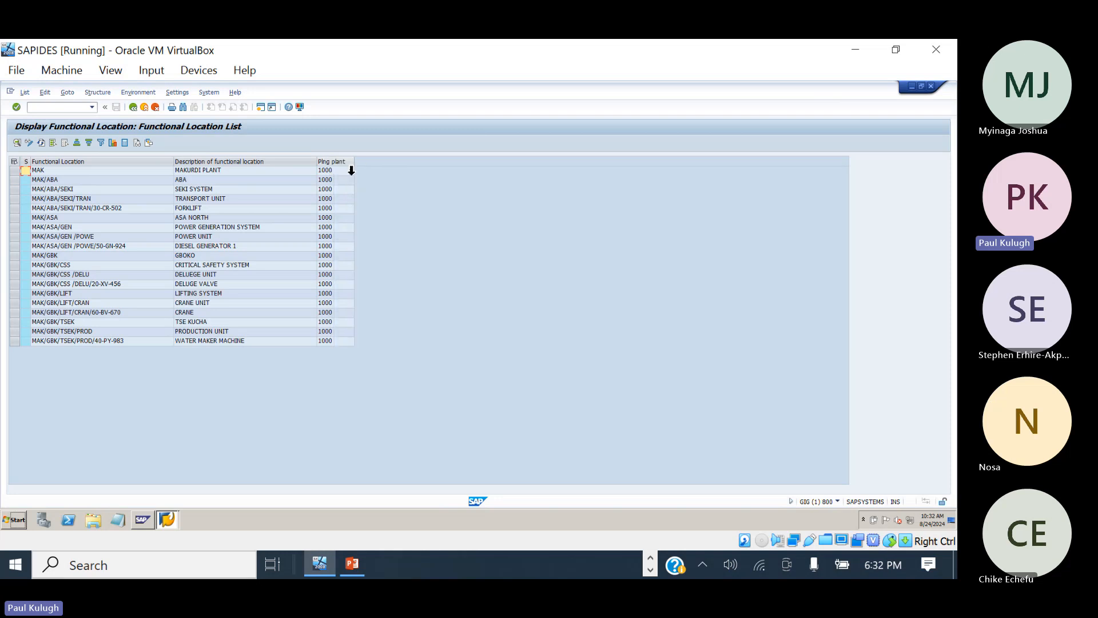
Open the list's column layout settings, place the dialog clear of the list, and go through the displayed columns
click(148, 142)
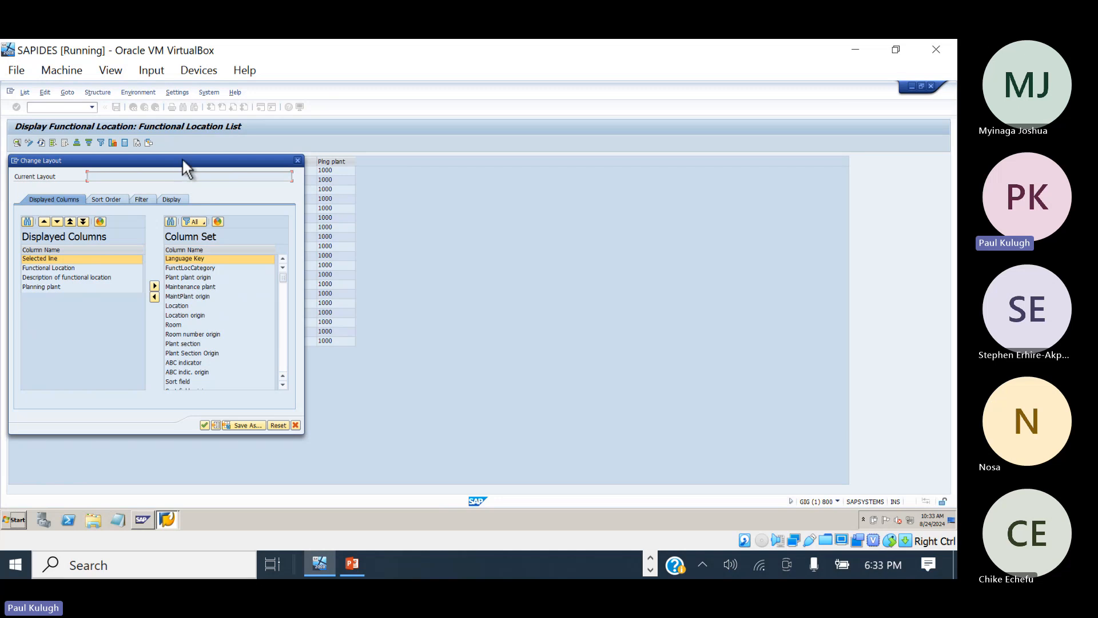
drag(183, 158, 584, 146)
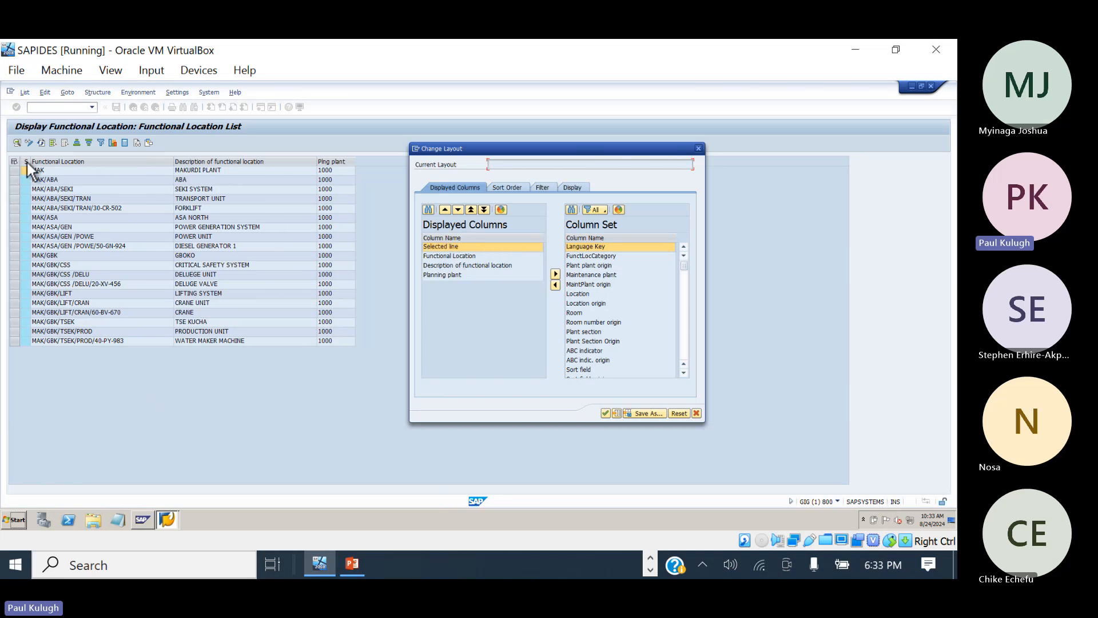
click(463, 259)
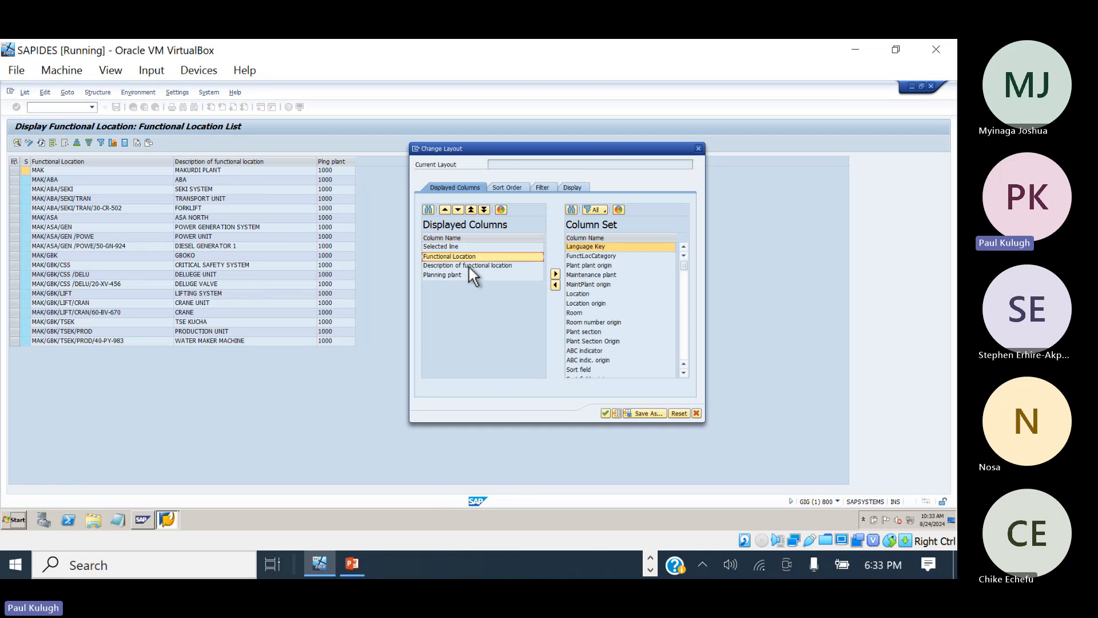
click(469, 266)
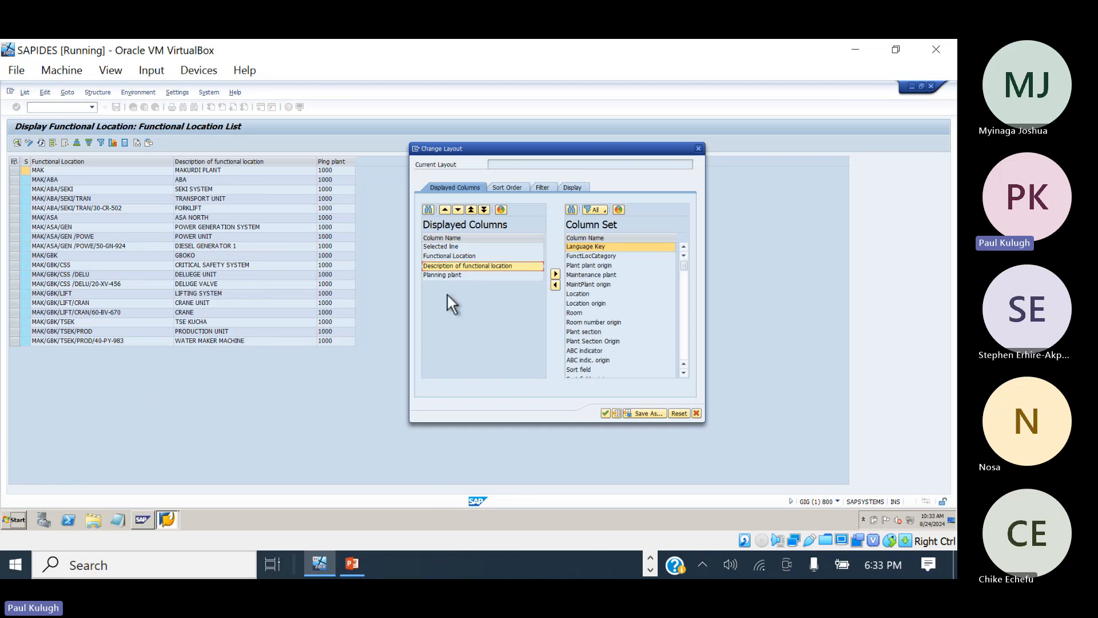
click(447, 274)
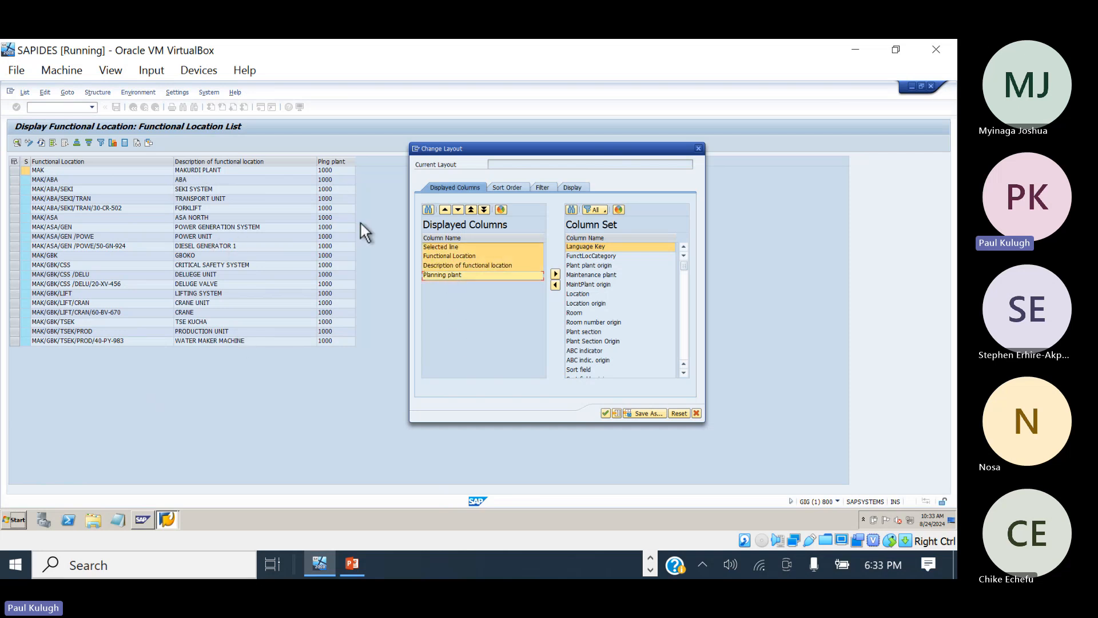
Add the FunctLocCategory and Maintenance plant columns to the displayed columns
click(597, 286)
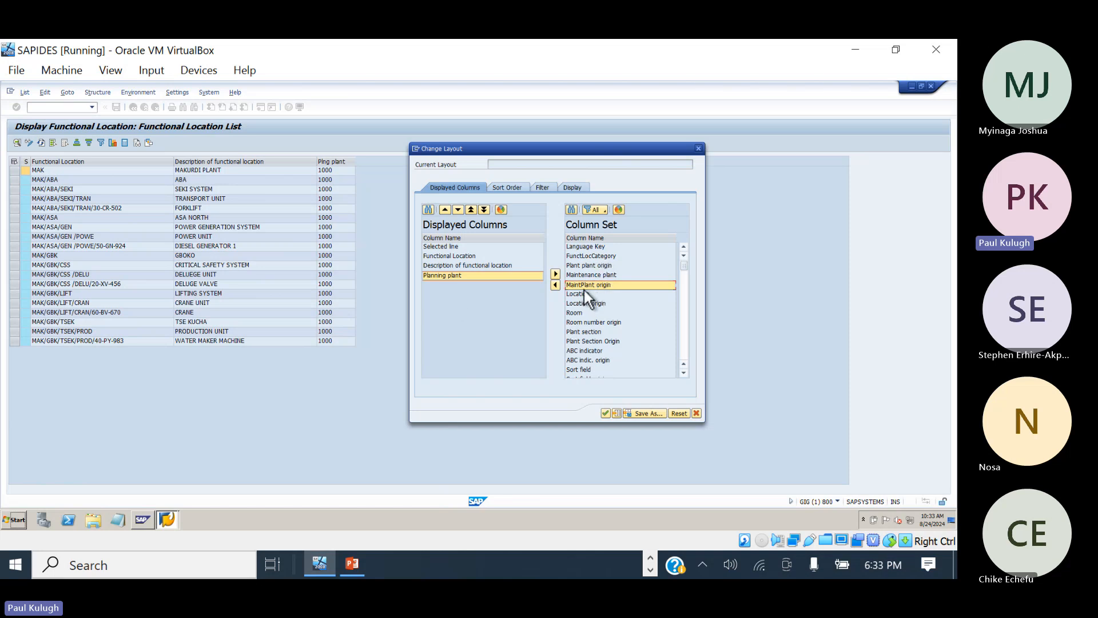
scroll(585, 289, down, 3)
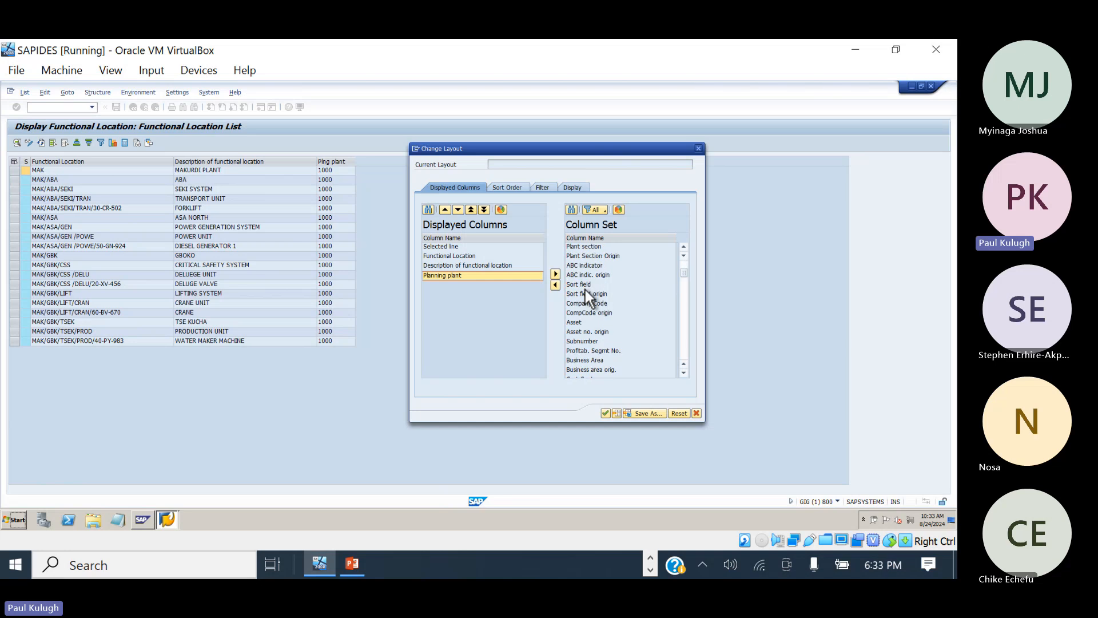
scroll(585, 289, up, 3)
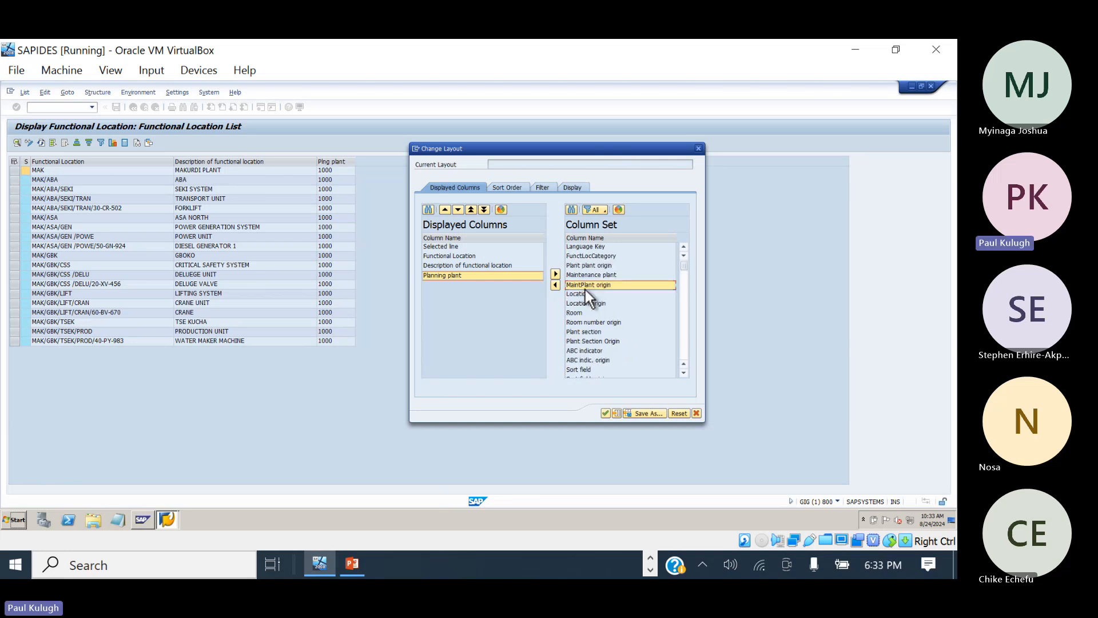
click(594, 257)
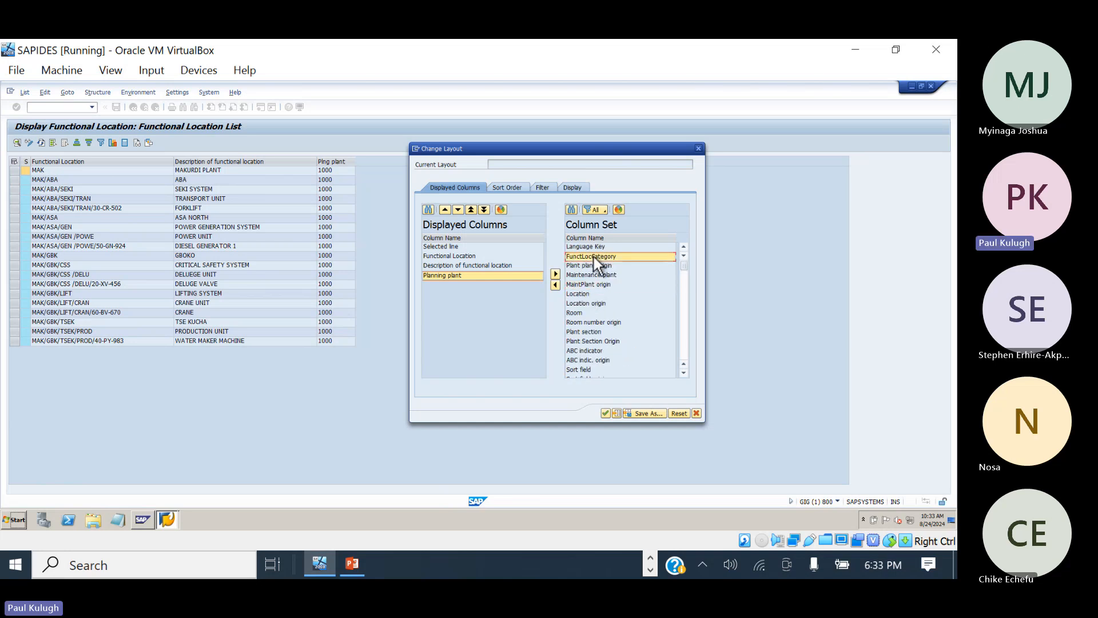
click(555, 288)
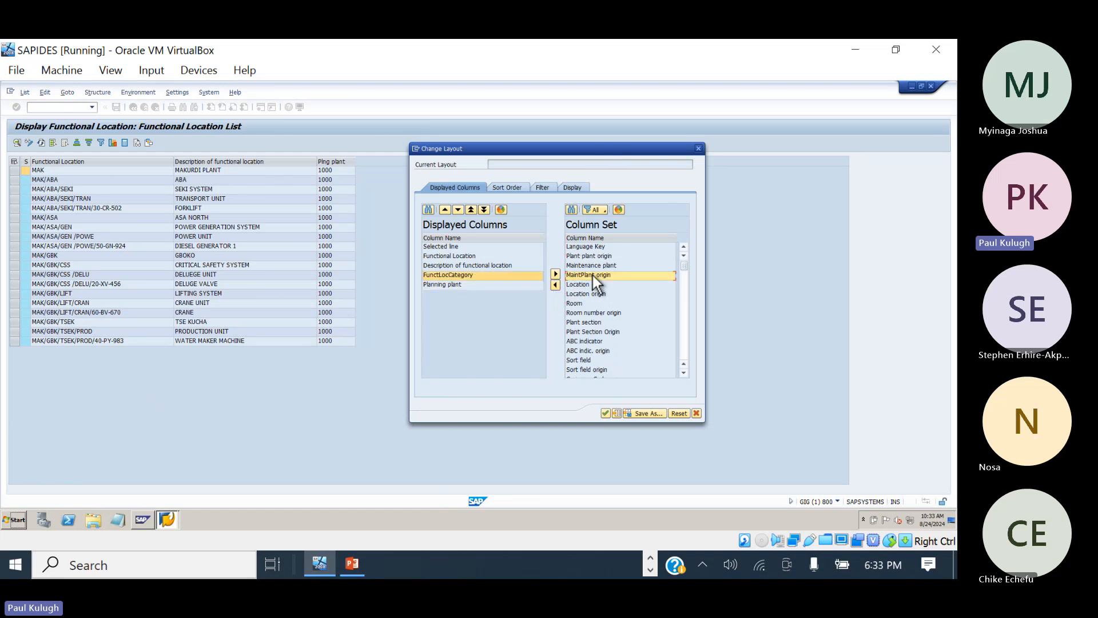
click(593, 265)
click(556, 285)
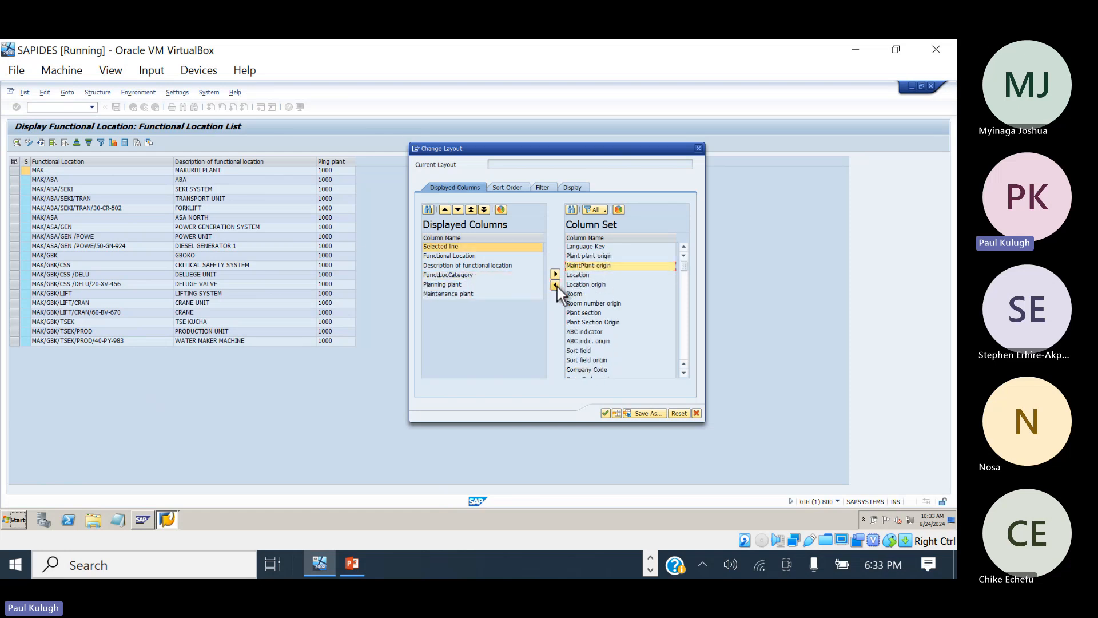
Find Main work center in the column set and add it to the displayed columns
scroll(623, 300, down, 2)
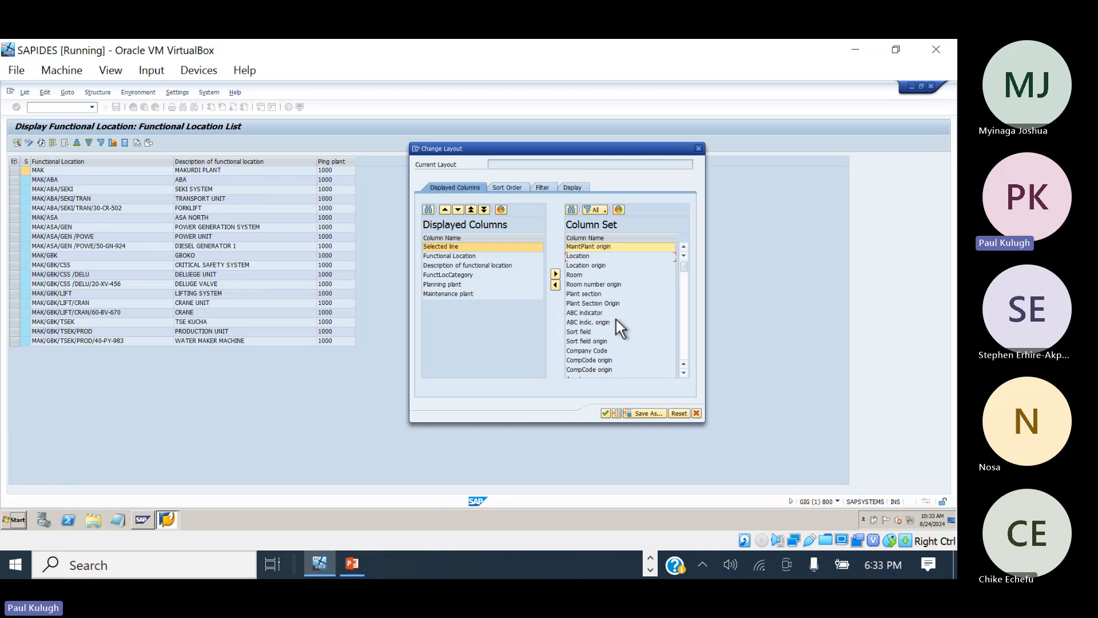
scroll(616, 320, down, 4)
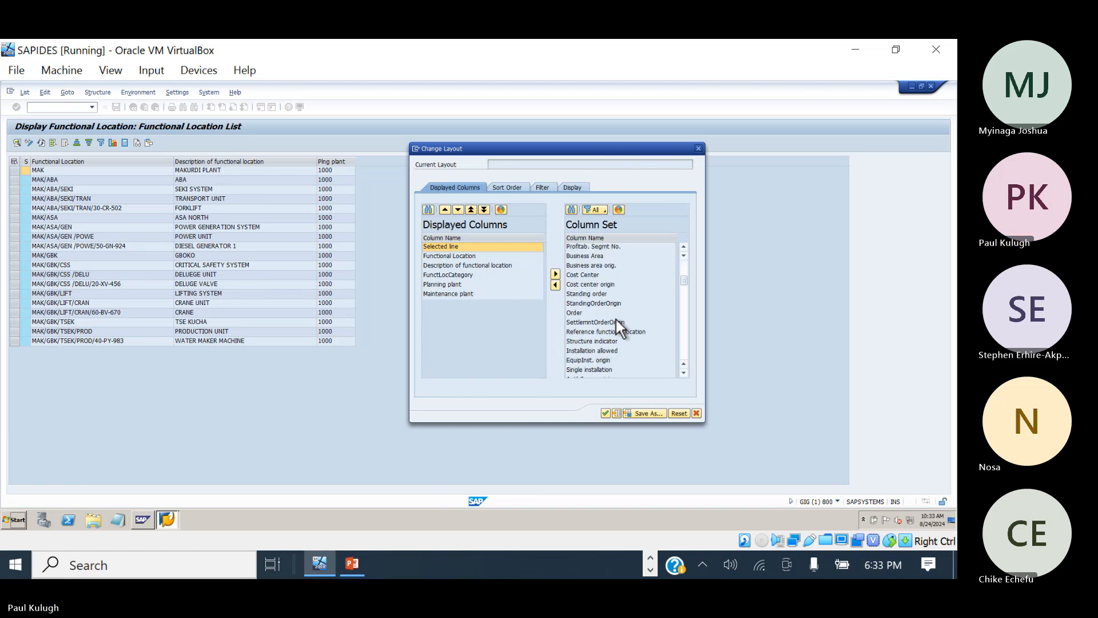
scroll(616, 320, down, 5)
click(599, 315)
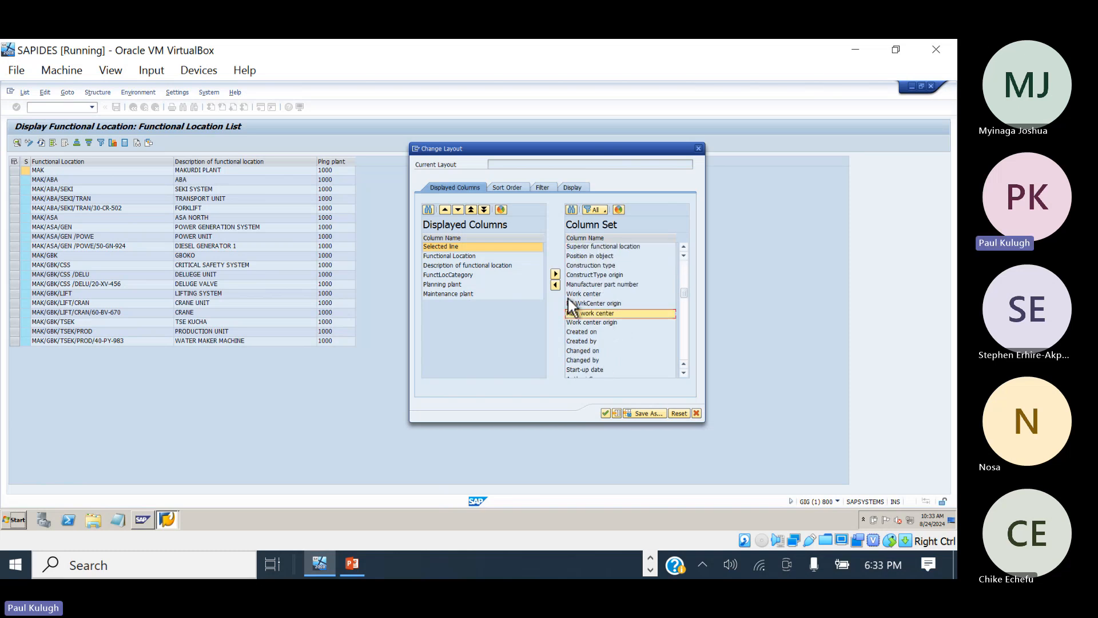
click(555, 285)
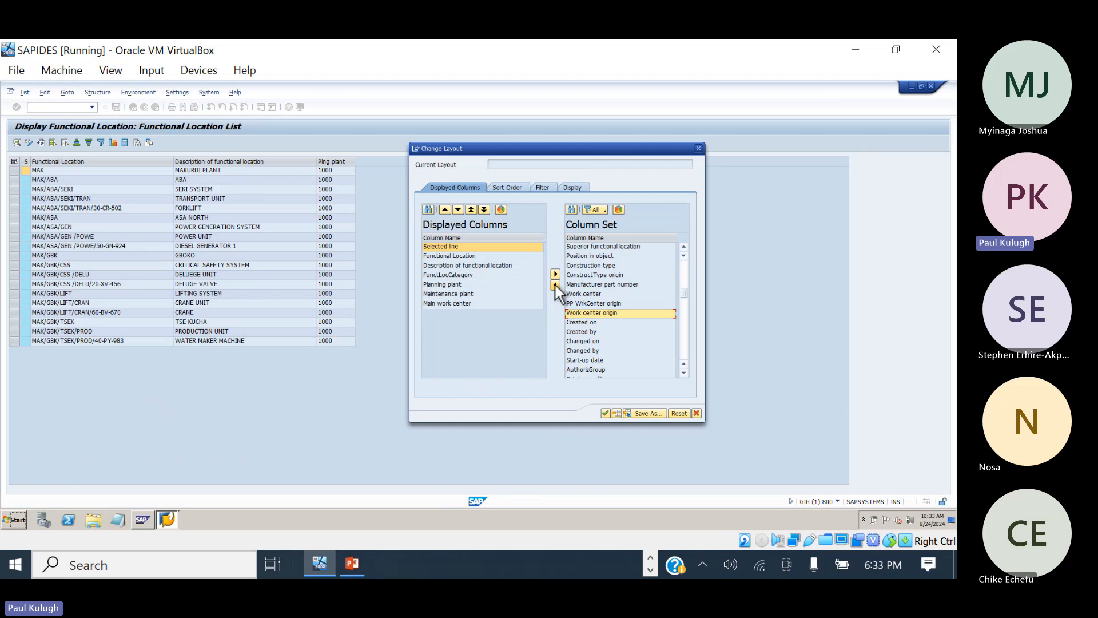
Move Main work center up to the first position in the displayed columns
click(449, 304)
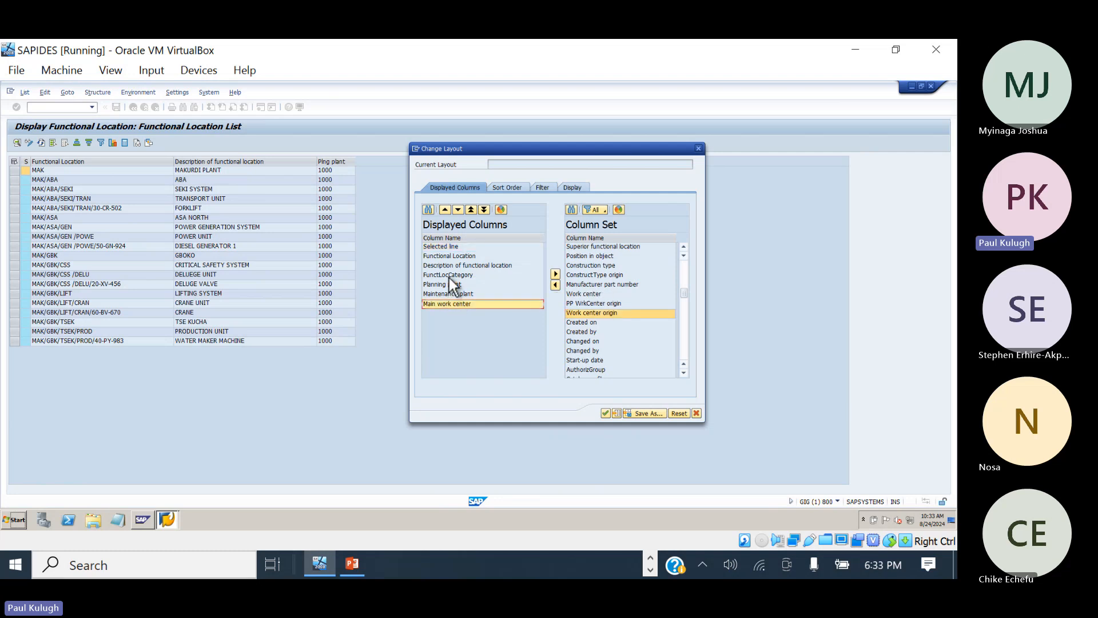
click(445, 210)
click(446, 210)
click(446, 209)
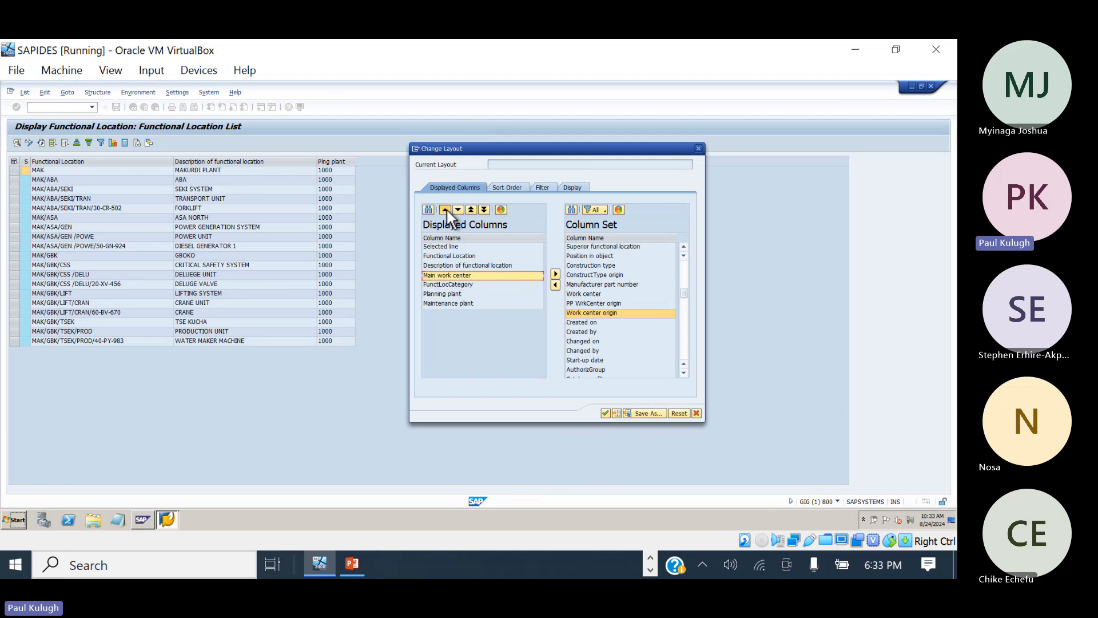
click(446, 210)
click(446, 209)
click(446, 209)
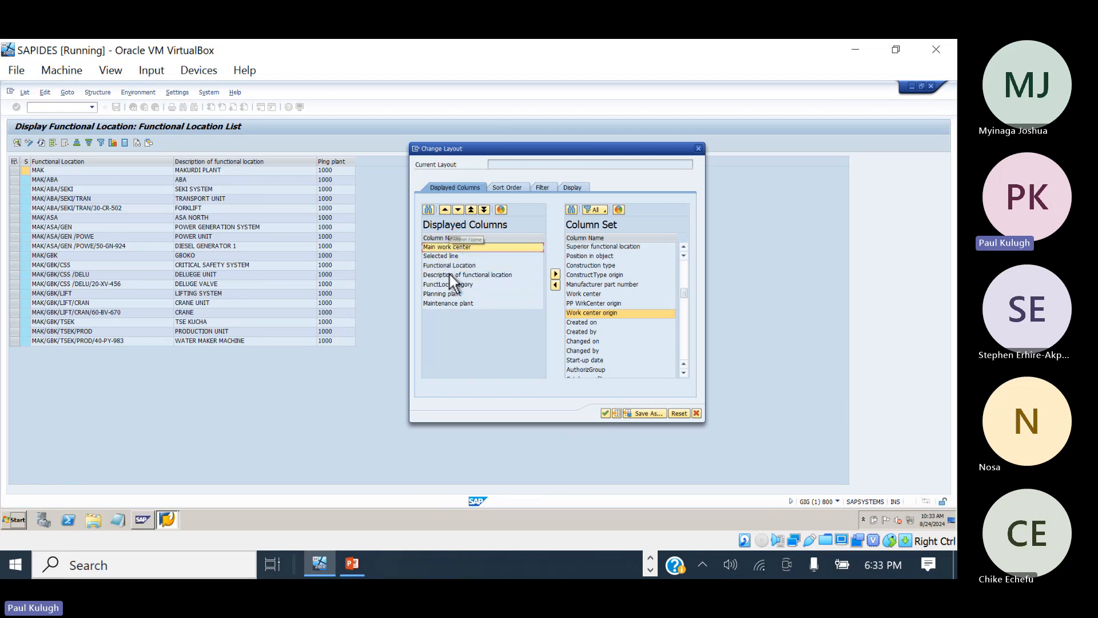
Move Maintenance plant up to the first position, above Main work center, in the displayed columns
click(445, 304)
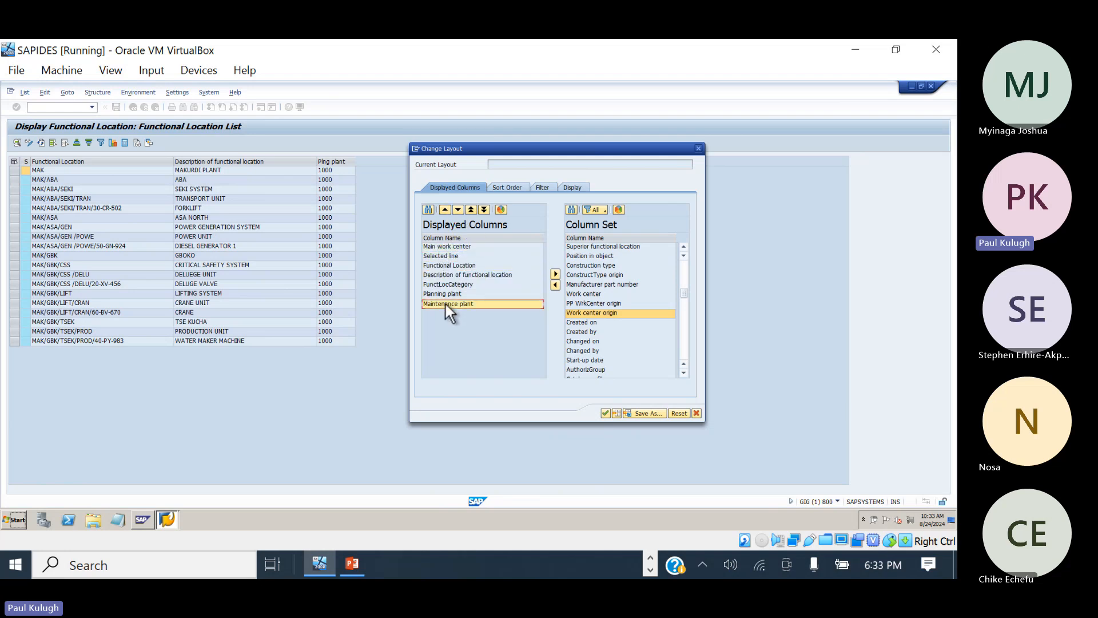
click(445, 209)
click(445, 209)
click(445, 209)
click(445, 210)
click(445, 209)
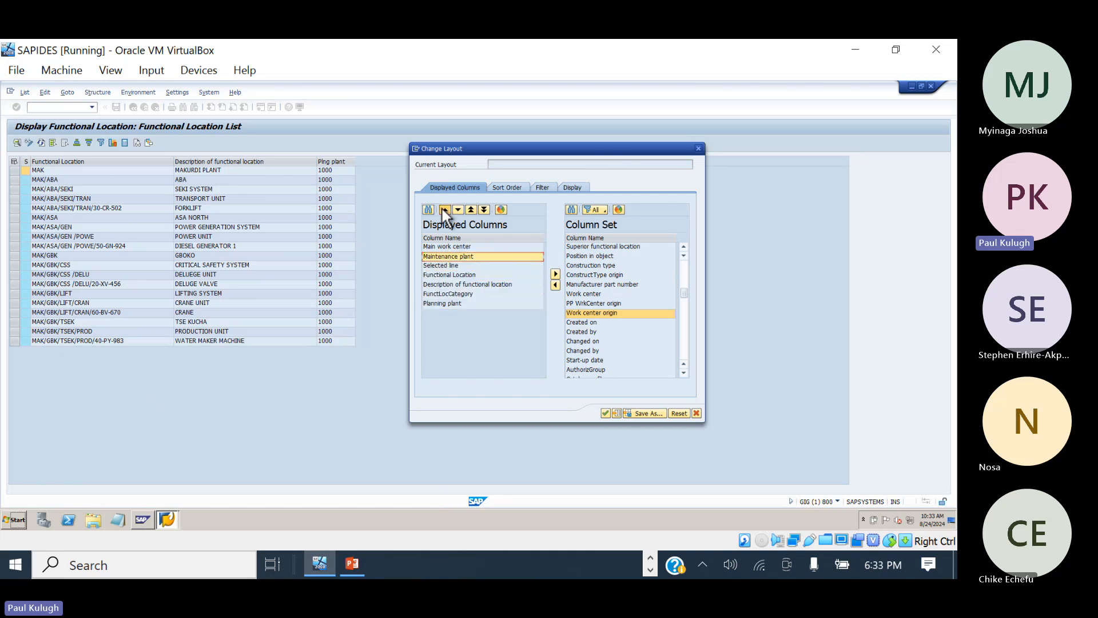
click(444, 210)
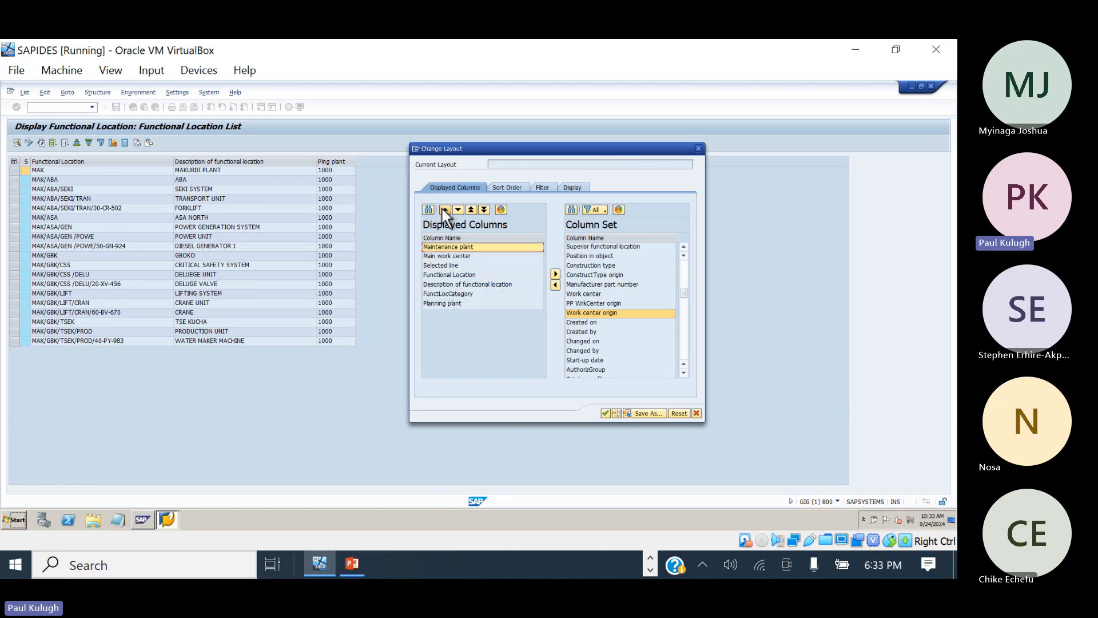
Apply the changed column layout to the functional location list and narrow the Description of functional location column
click(606, 412)
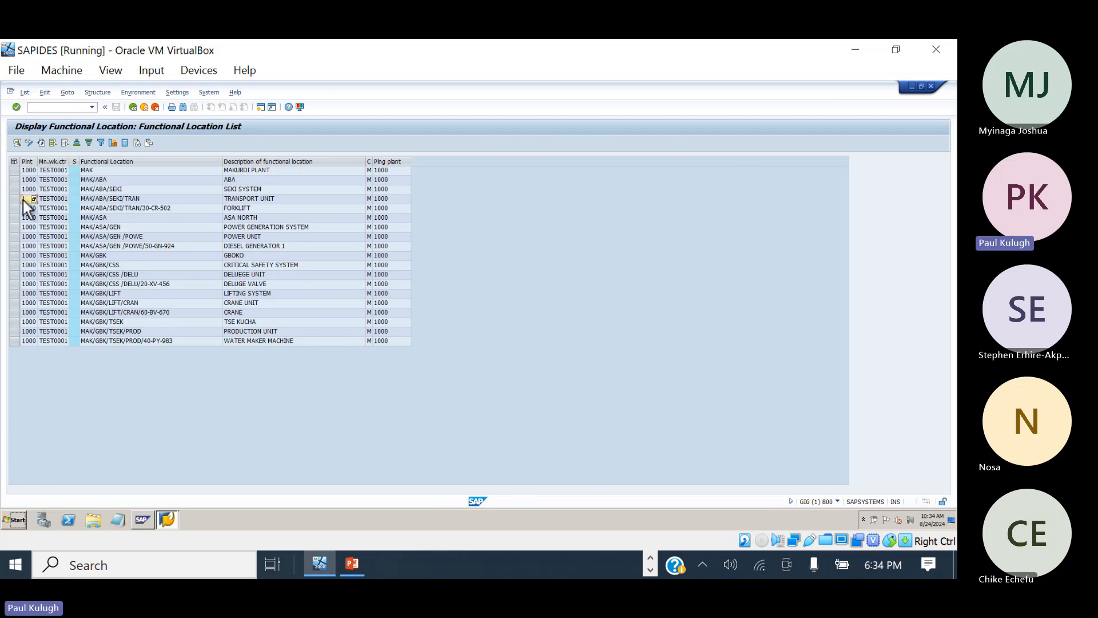
click(49, 179)
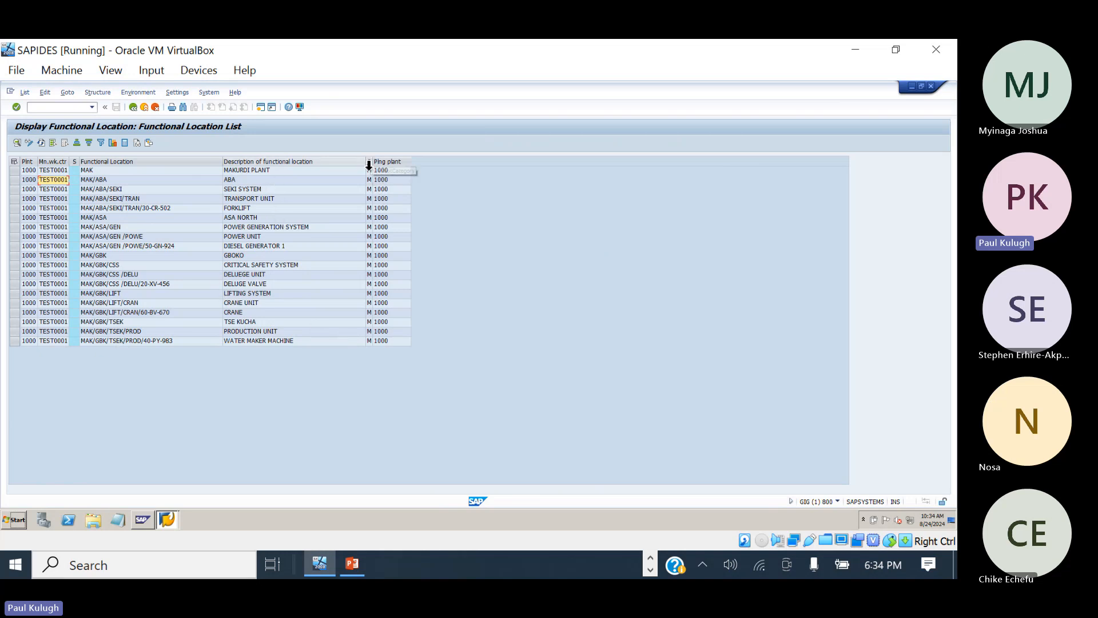
drag(371, 163, 327, 165)
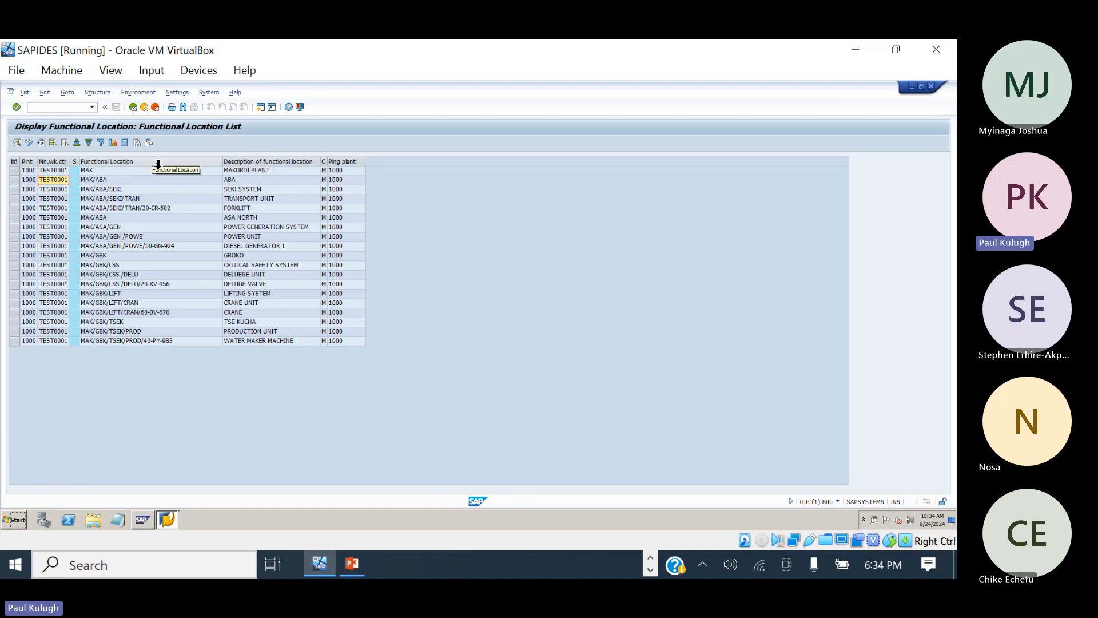
click(95, 209)
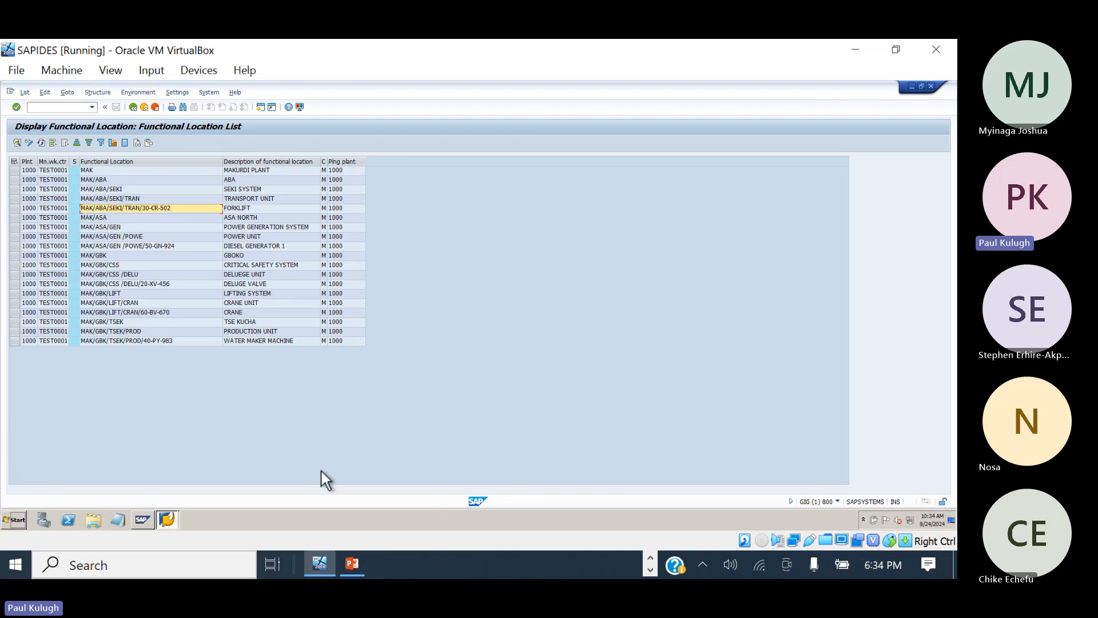
Switch to the PowerPoint presentation, review the Alternative Labeling slide, and return to the SAP functional location list
click(349, 568)
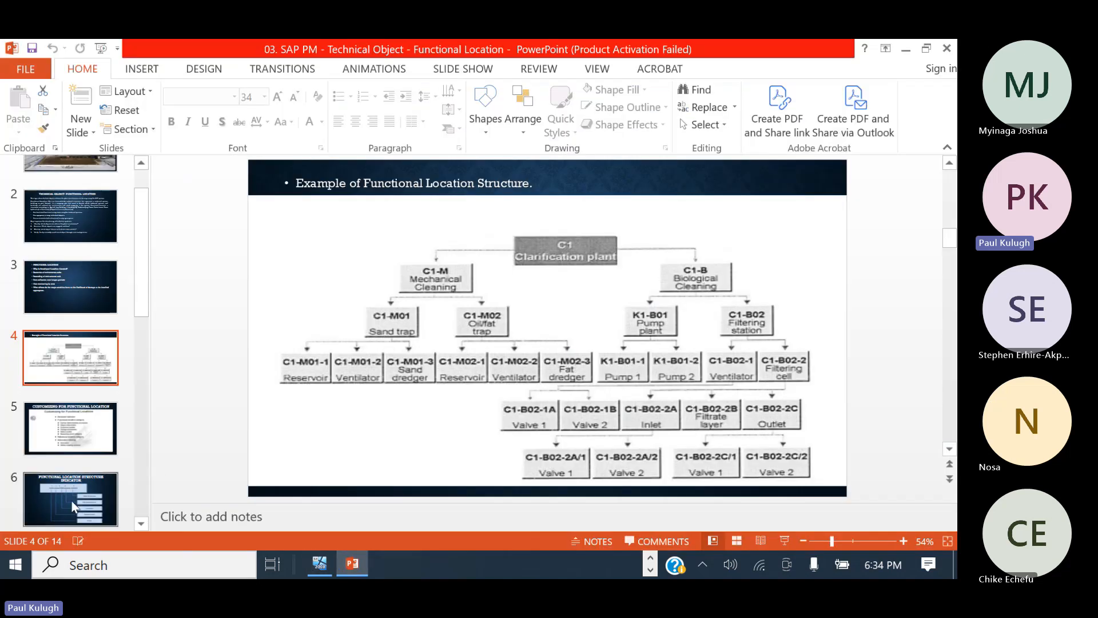
scroll(71, 500, down, 4)
scroll(71, 500, down, 2)
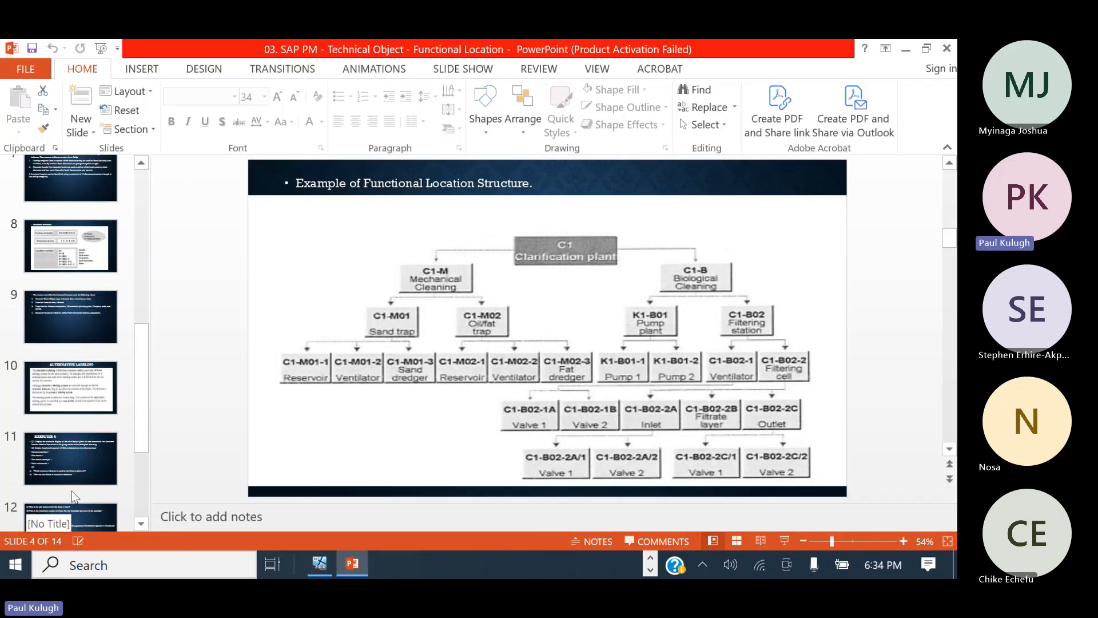
click(77, 409)
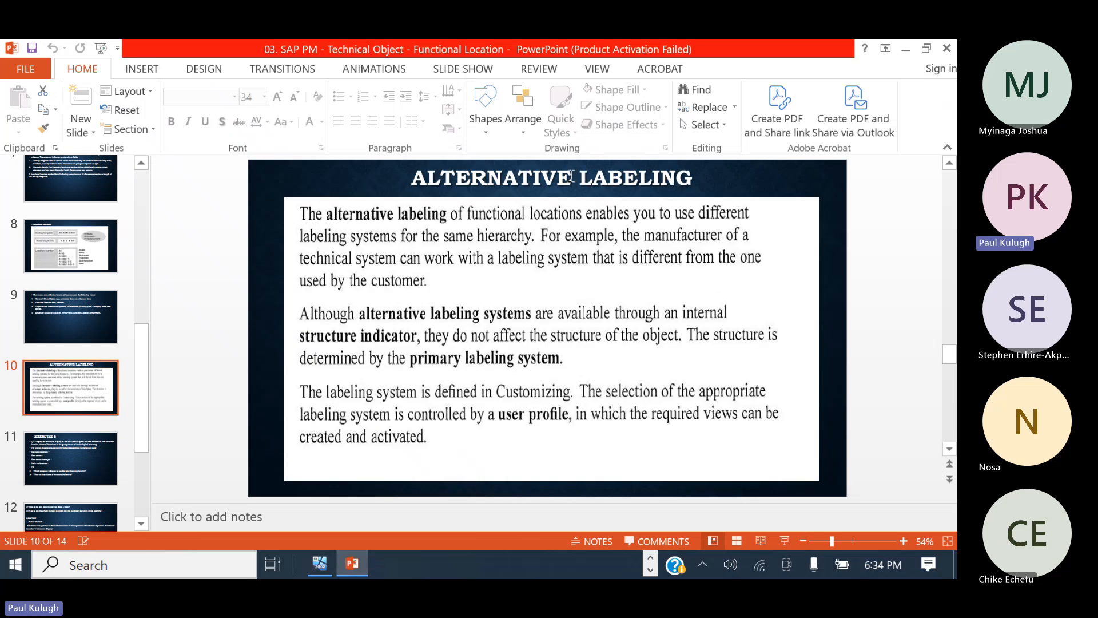
click(359, 564)
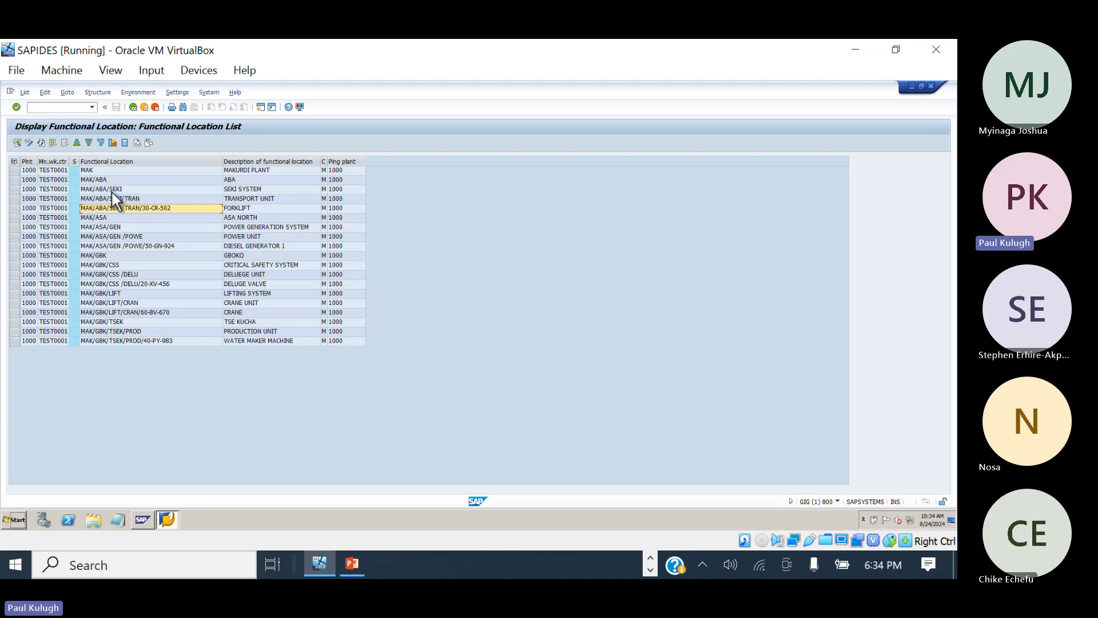
Copy the forklift's functional location label MAK/ABA/SEKI/TRAN/30-CR-502 from the list into an empty Notepad document
click(125, 209)
click(166, 208)
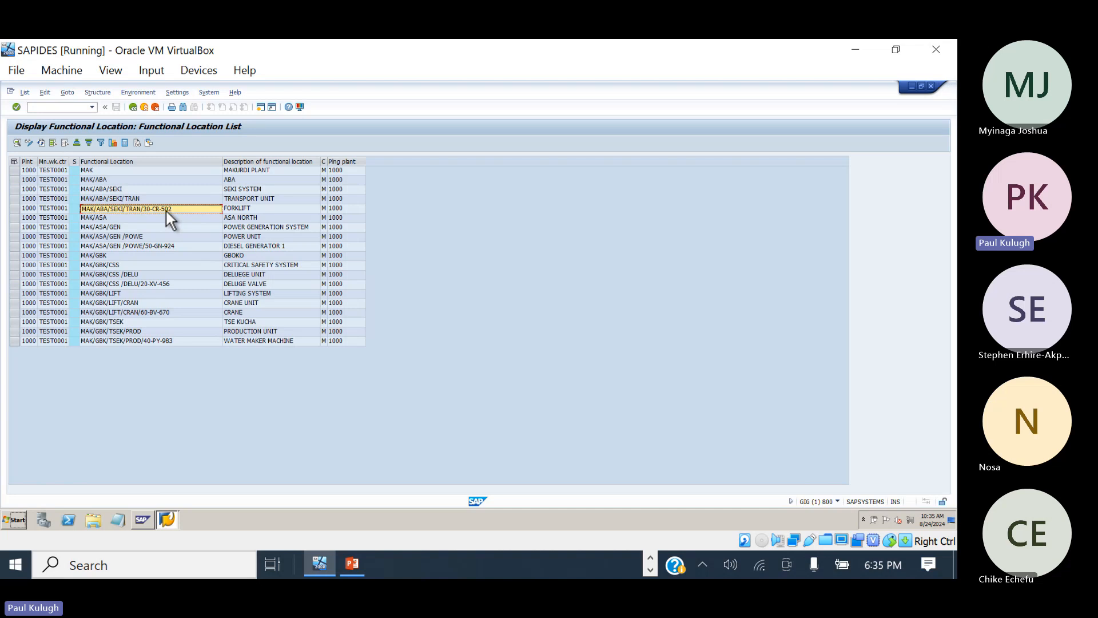
click(119, 520)
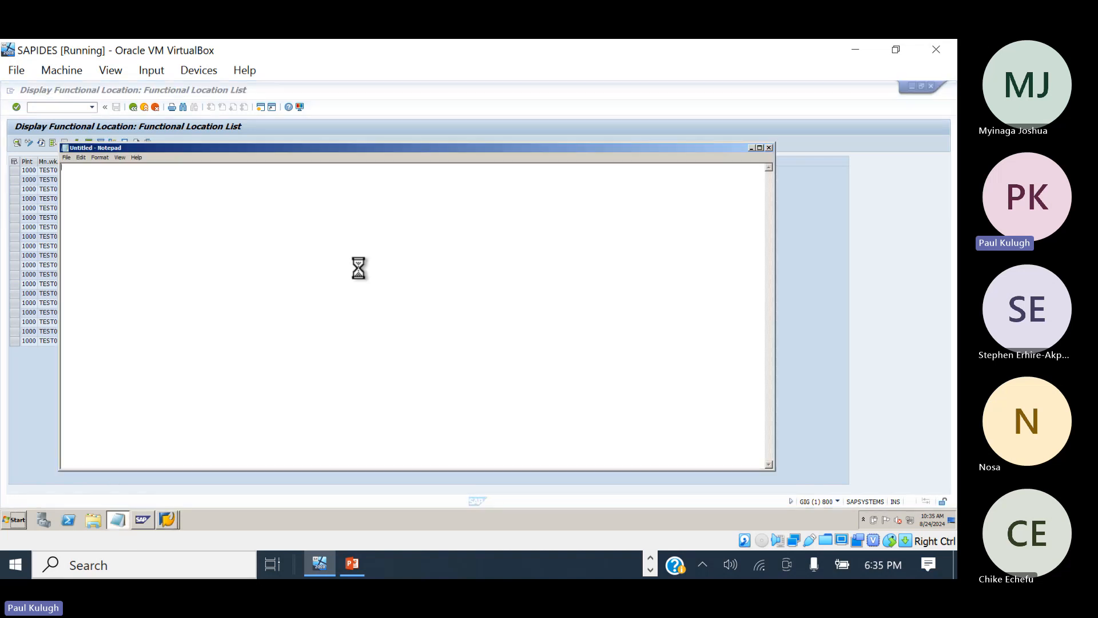
text(MAK/ABA/SEKI/TRAN/30-CR-502)
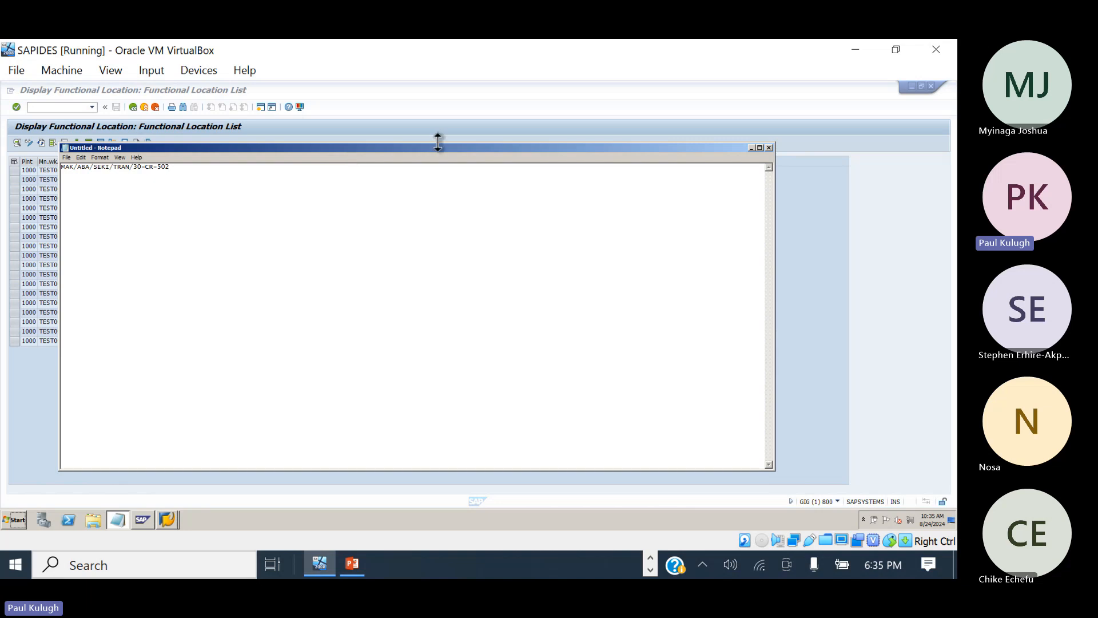
click(473, 137)
click(119, 520)
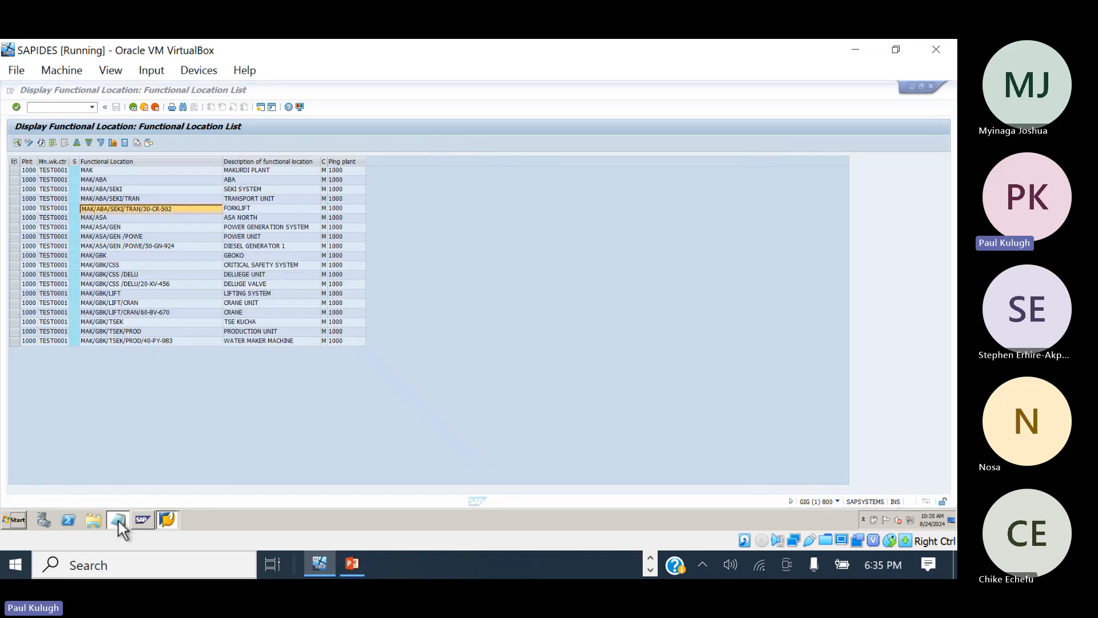
Move the Notepad window off the list, add a second label MAK/ABA/SEKI/TRAN/30-CR-511 below the first, and return to the list
drag(338, 148, 523, 105)
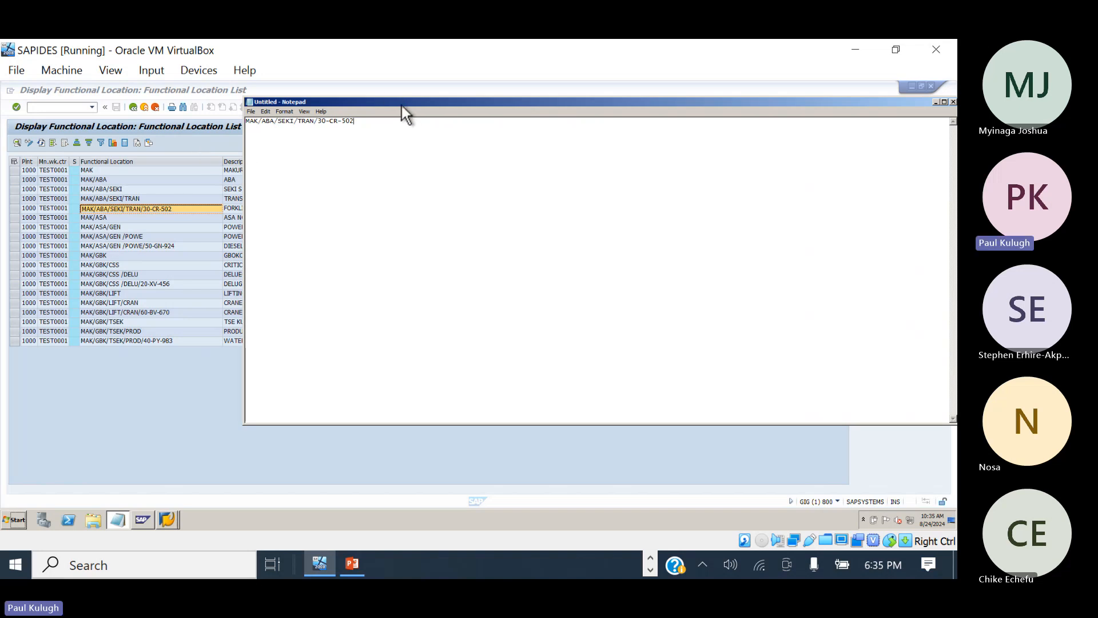
drag(406, 102, 489, 92)
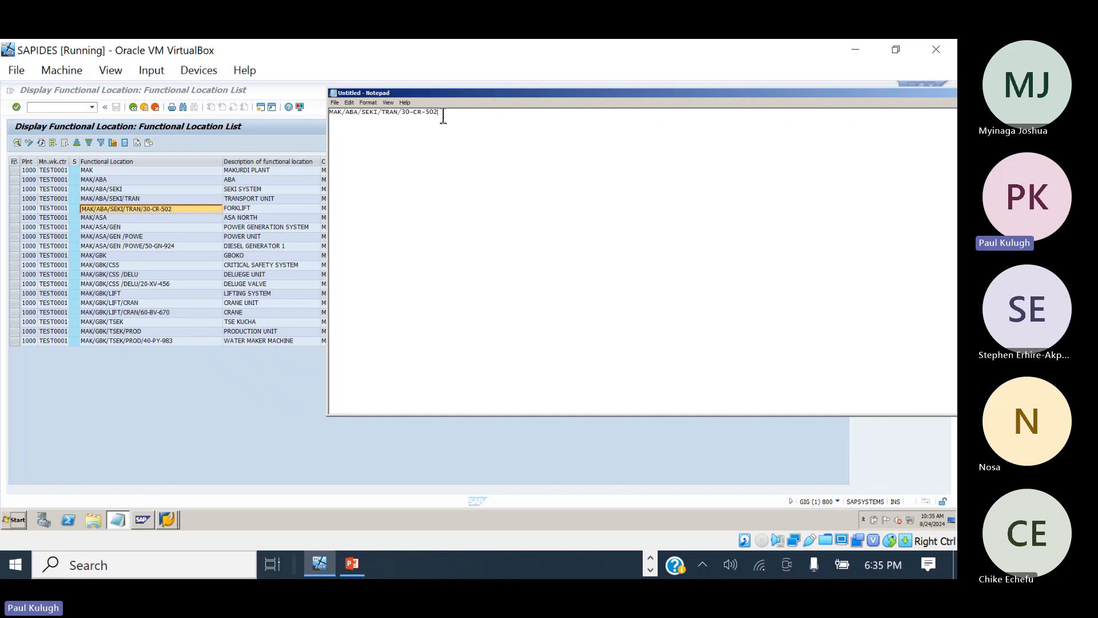
key(Return)
text(MAK/ABA/SEKI/TRAN/30-CR-502)
key(BackSpace)
text(1)
click(275, 189)
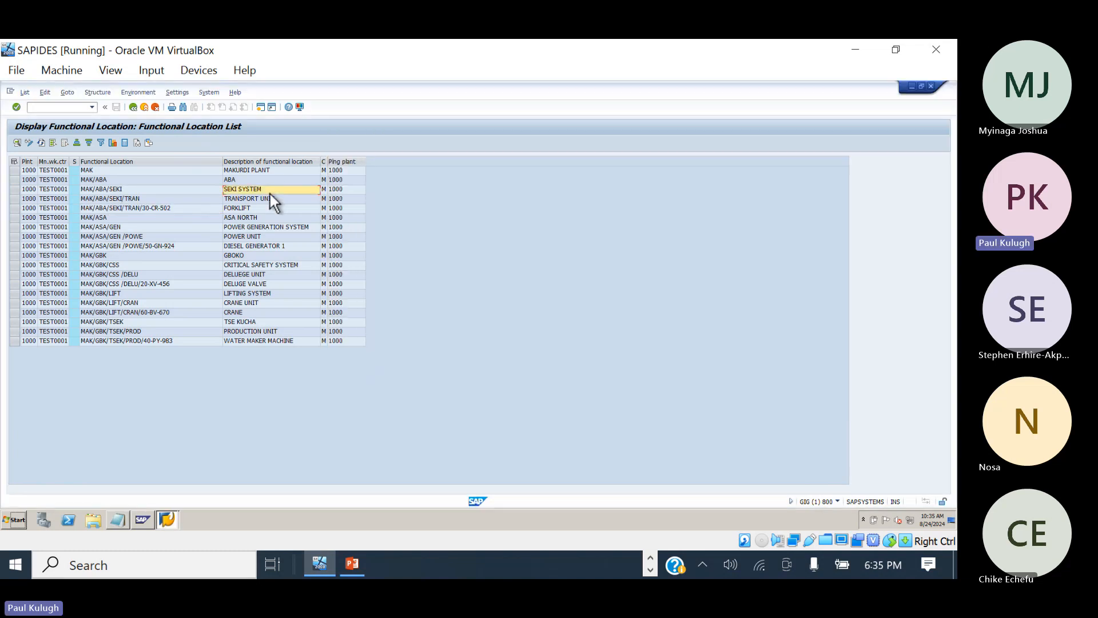
Open a new SAP session alongside the functional location list and start transaction il02 in it
click(261, 107)
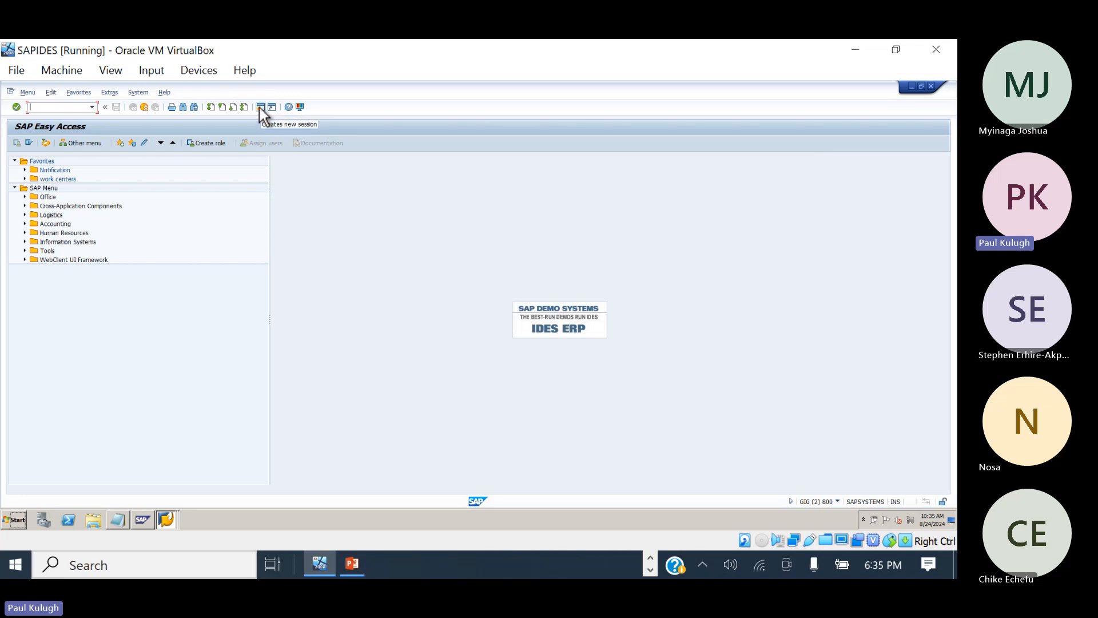
click(165, 509)
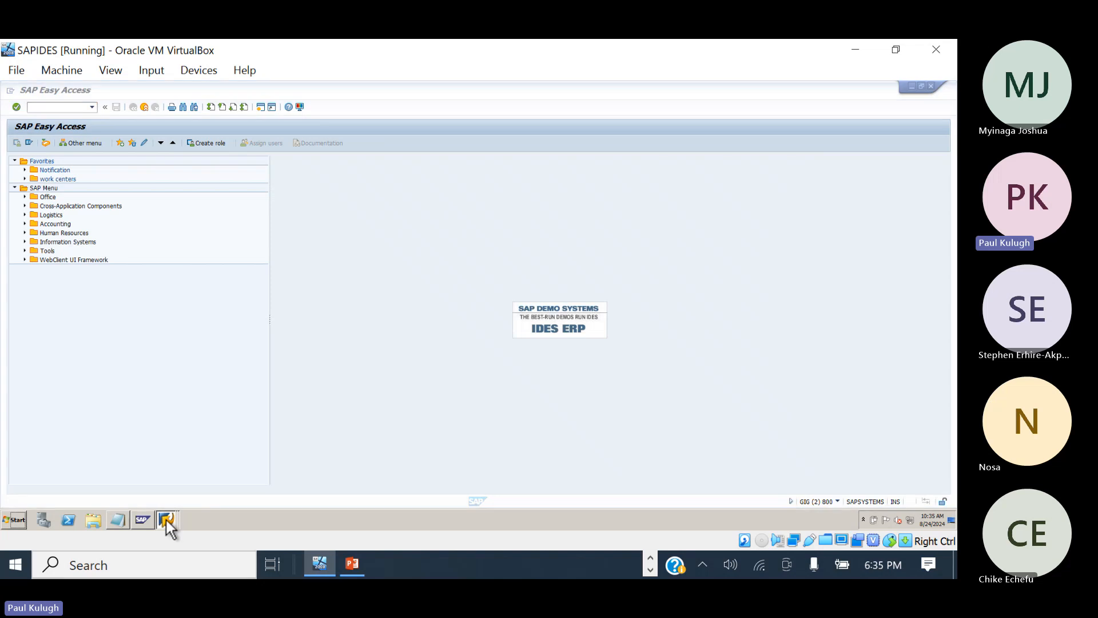
click(159, 486)
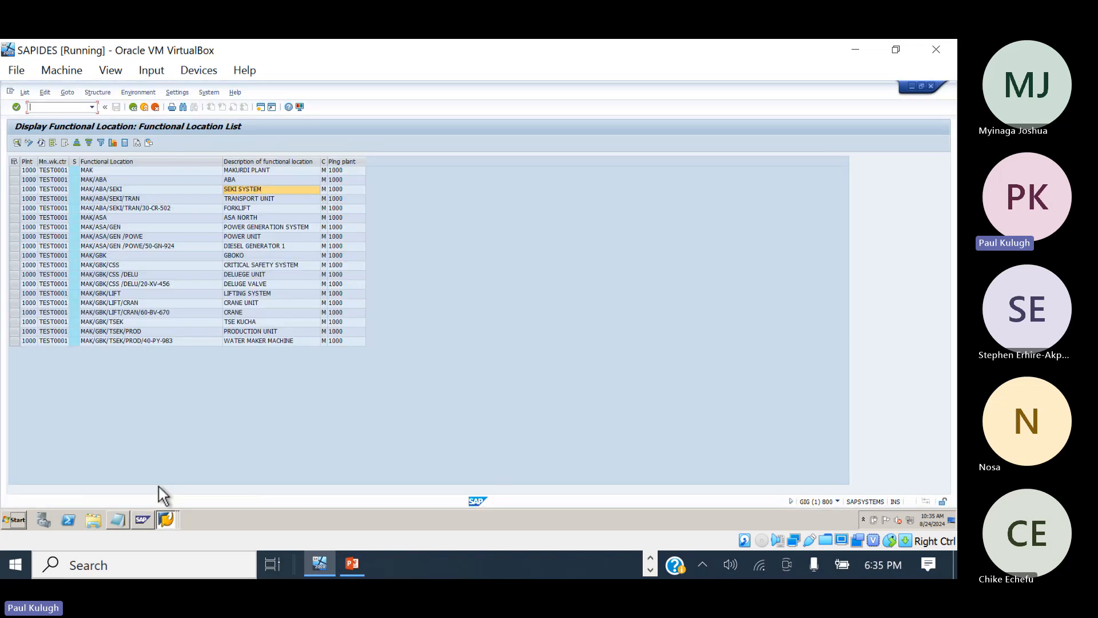
click(173, 524)
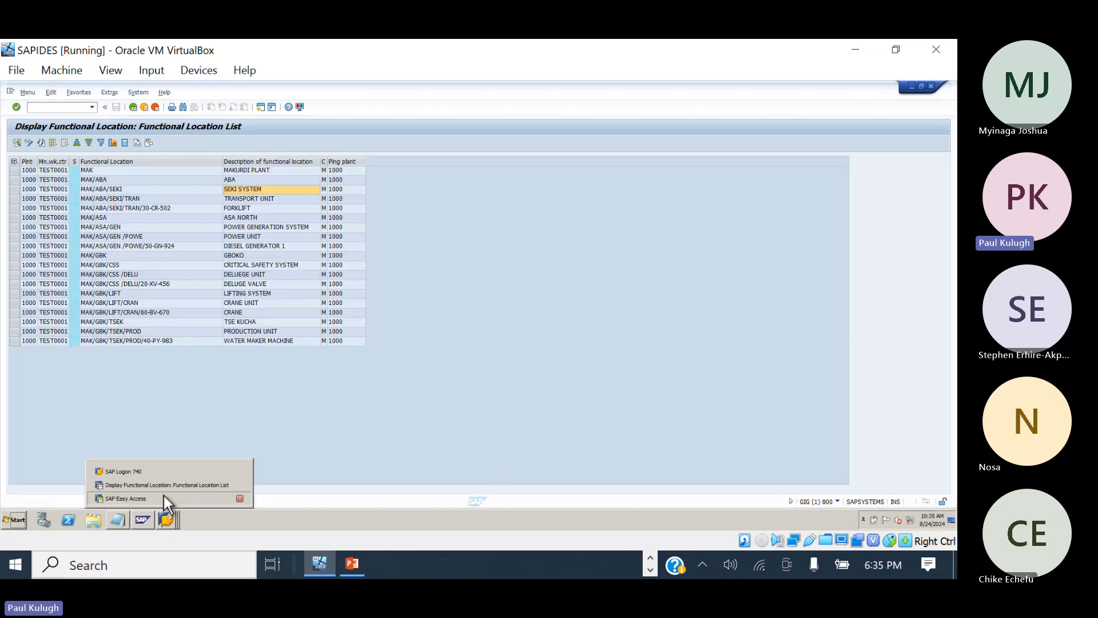
click(164, 495)
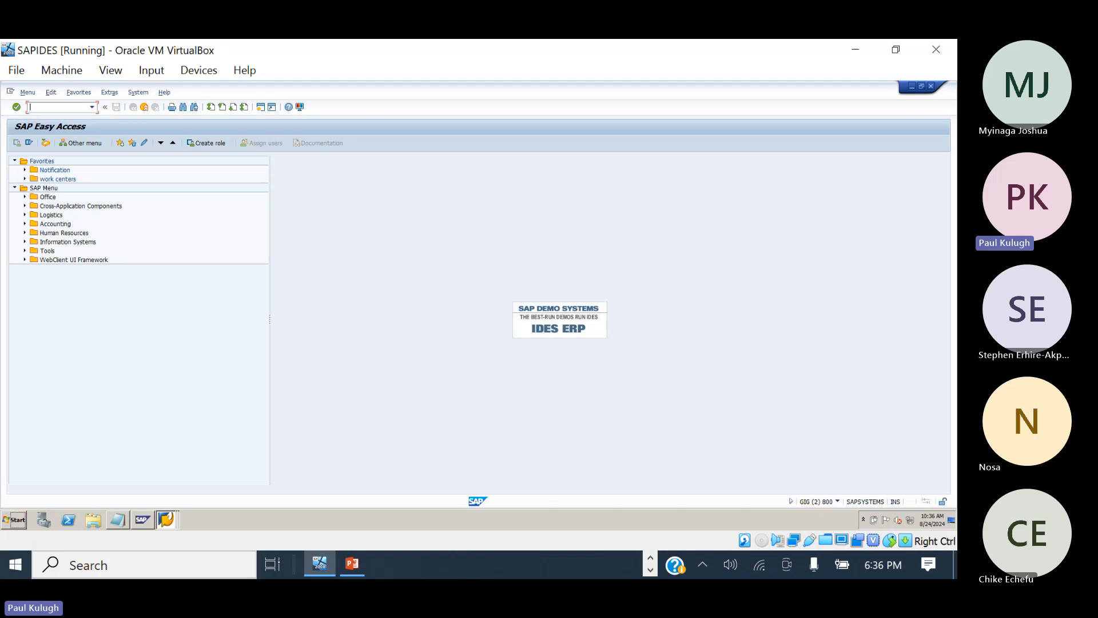
text(il02)
key(Return)
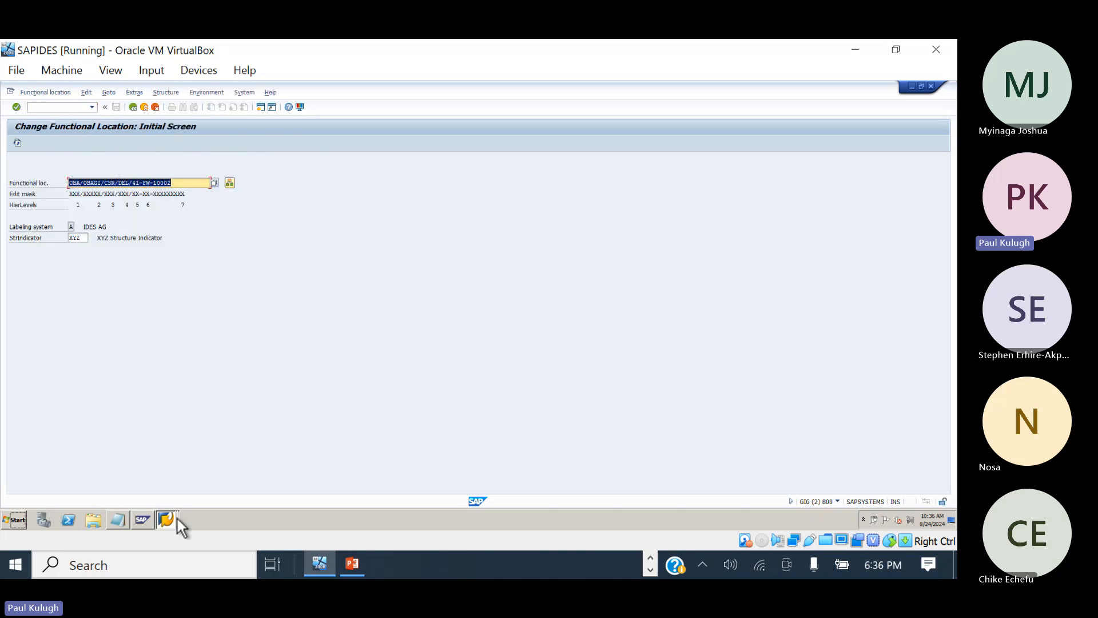
Copy MAK/ABA/SEKI/TRAN/30-CR-502 from Notepad as the functional location and open its master data for changing
click(118, 520)
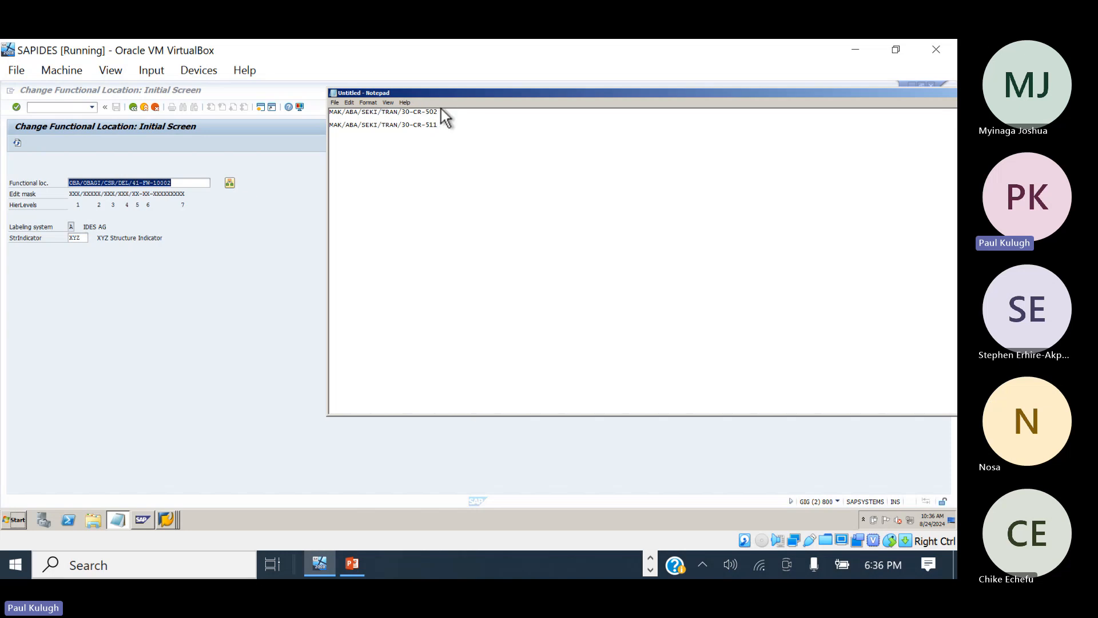
drag(447, 116, 292, 114)
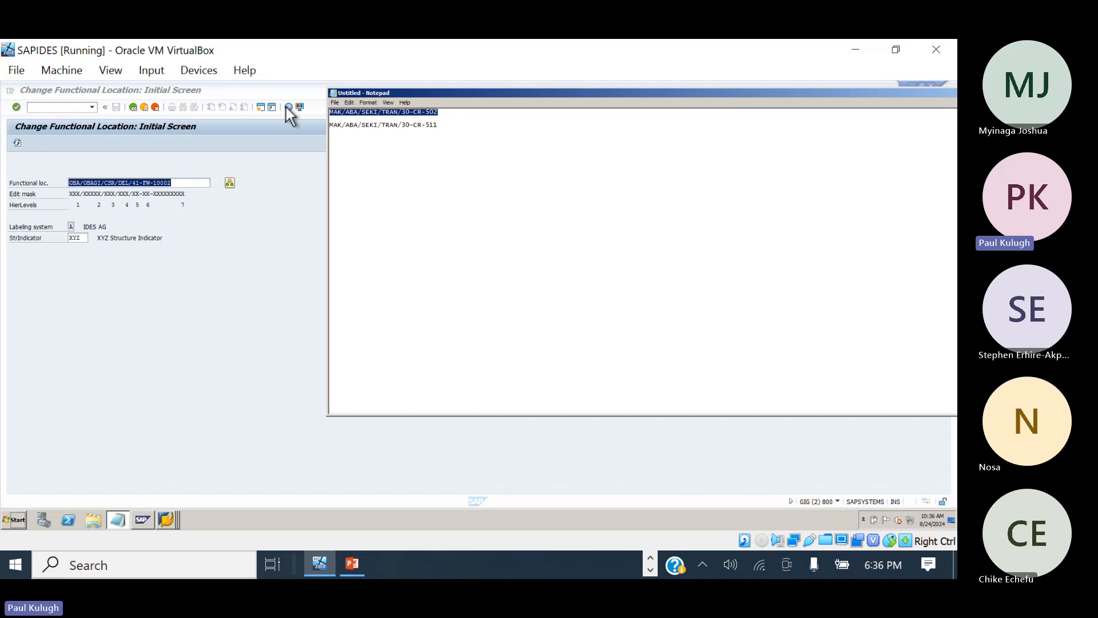
text(MAK/ABA/SEKI/TRAN/30-CR-502)
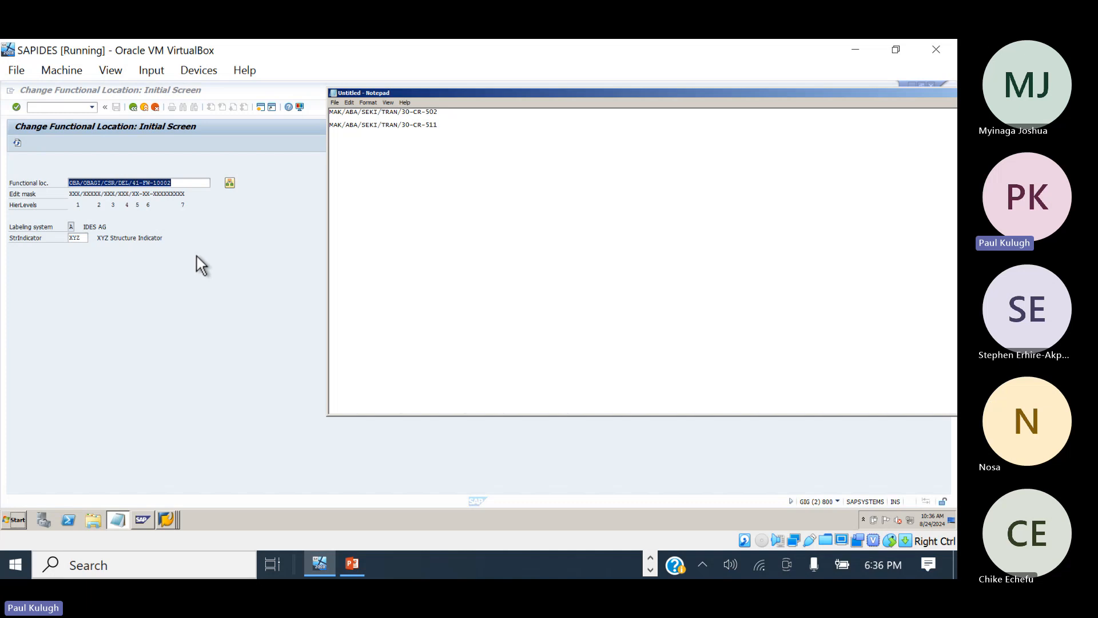
click(196, 257)
text(MAK/ABA/SEKI/TRAN/30-CR-502)
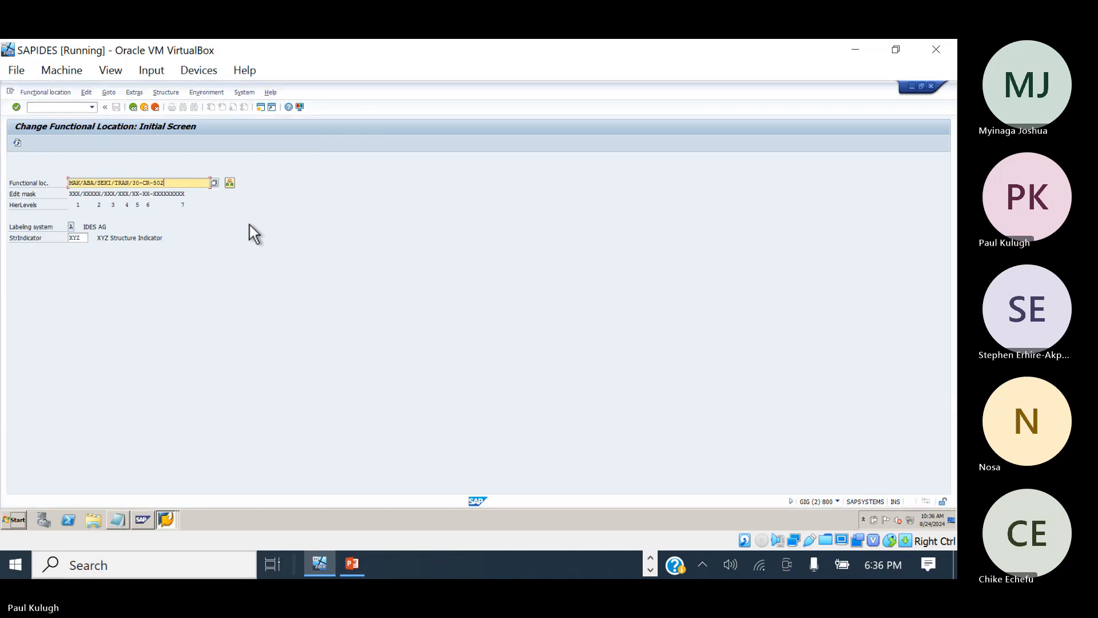
key(Return)
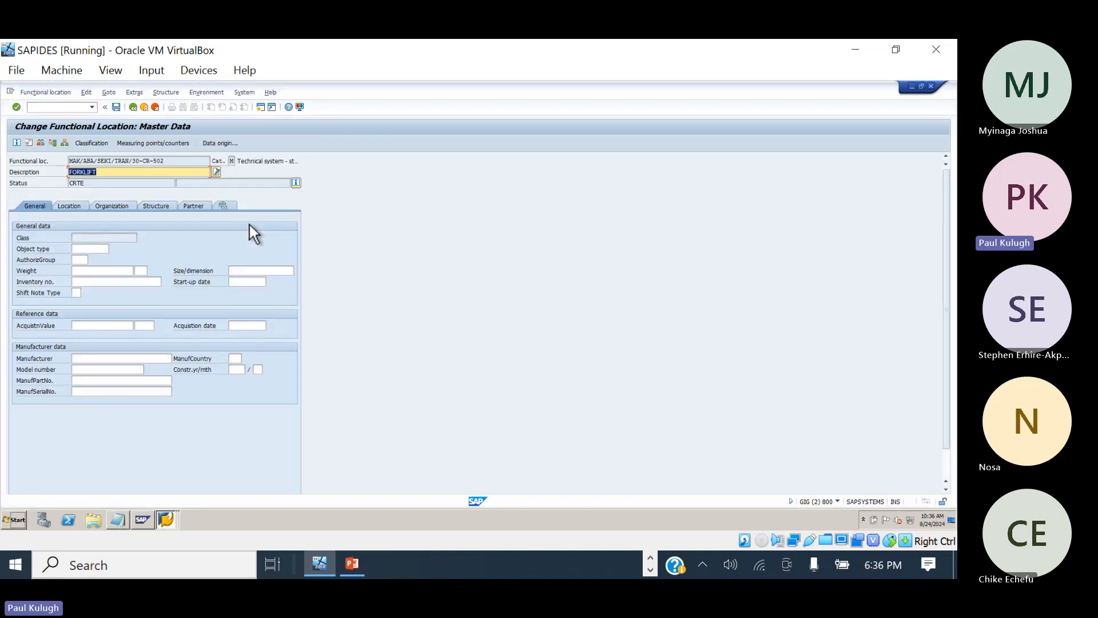
Examine the forklift's label and description and which general and reference data fields accept input
click(140, 172)
drag(177, 161, 68, 162)
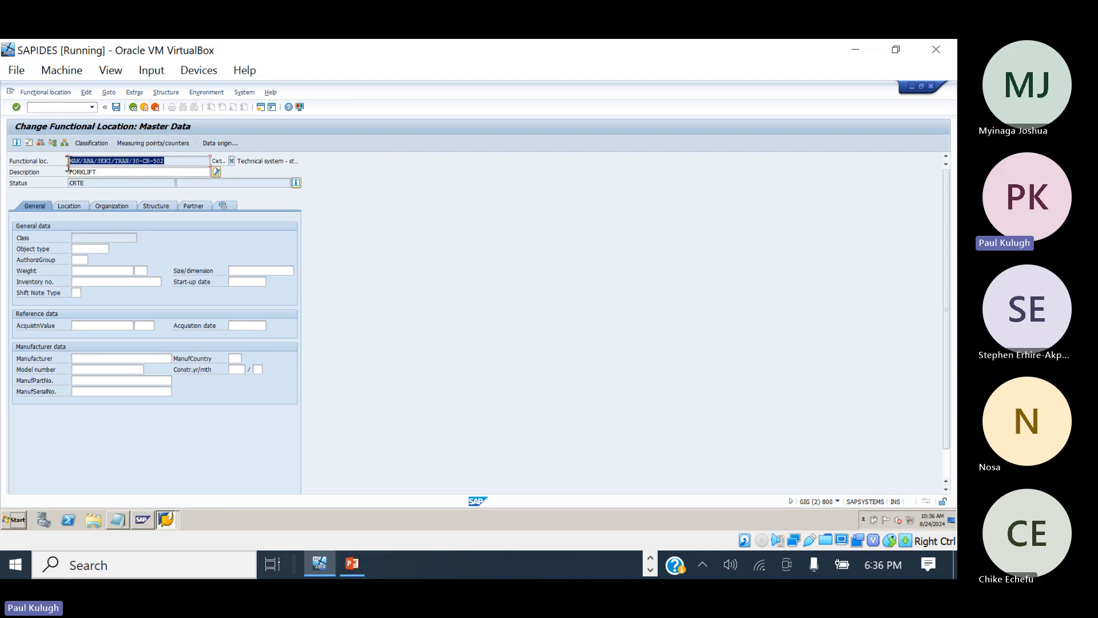
click(177, 170)
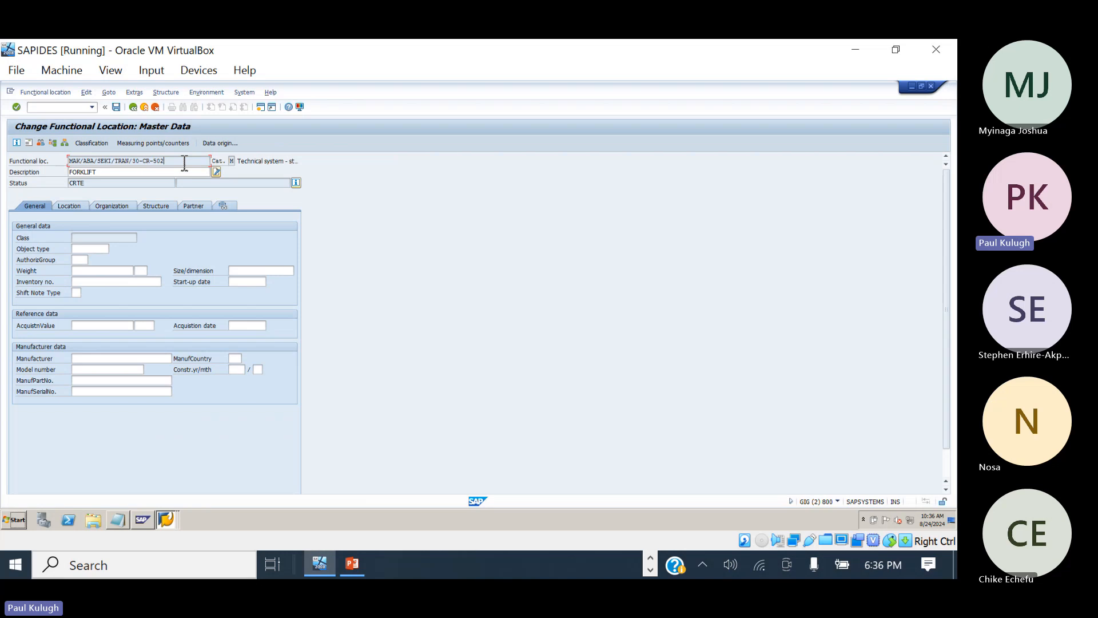
click(115, 177)
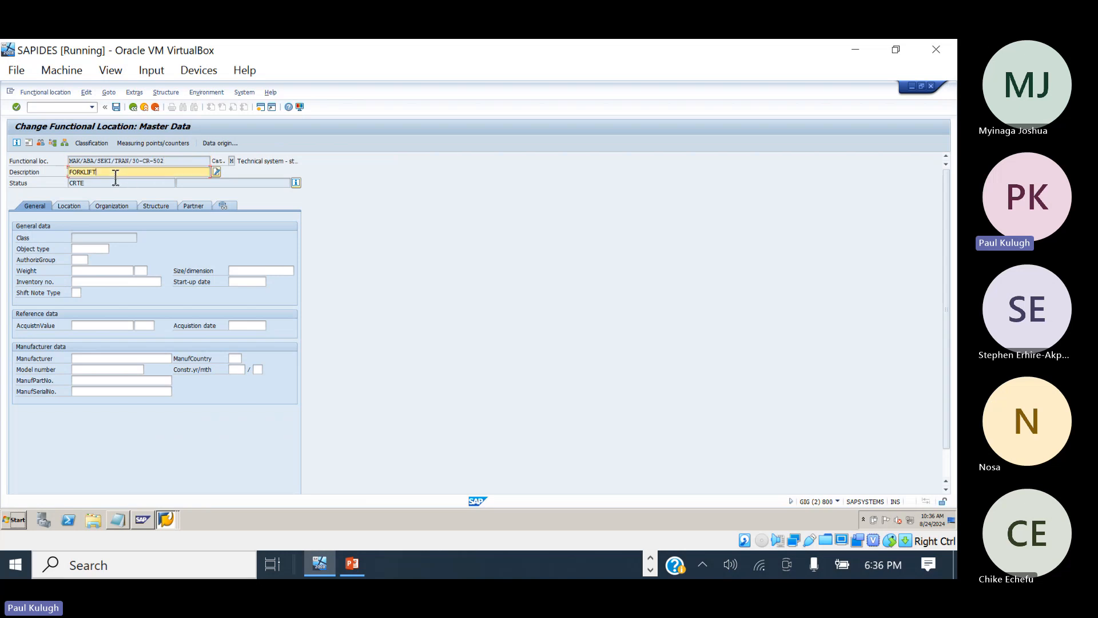
click(82, 260)
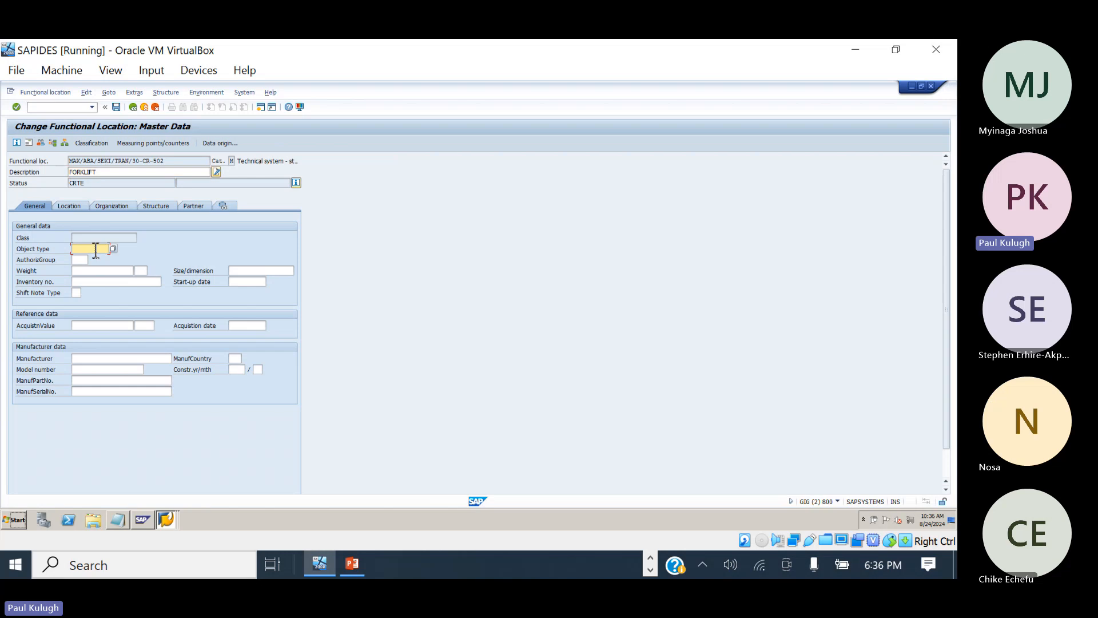
click(83, 270)
click(76, 292)
click(95, 239)
click(93, 249)
click(93, 239)
click(87, 327)
Enter the trial text JDJDJD as the manufacturer and clear it again
click(86, 359)
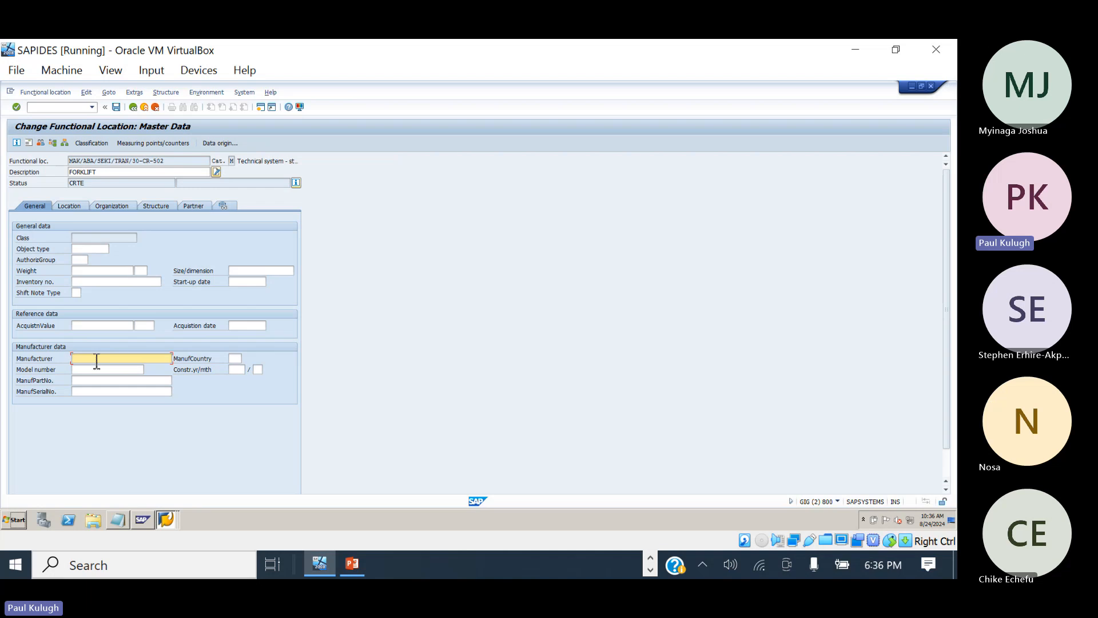
text(JDJDJD)
key(BackSpace)
key(BackSpace)
key(BackSpace)
key(BackSpace)
key(BackSpace)
key(BackSpace)
Examine whether the forklift's functional location label can be edited in its master data
click(174, 161)
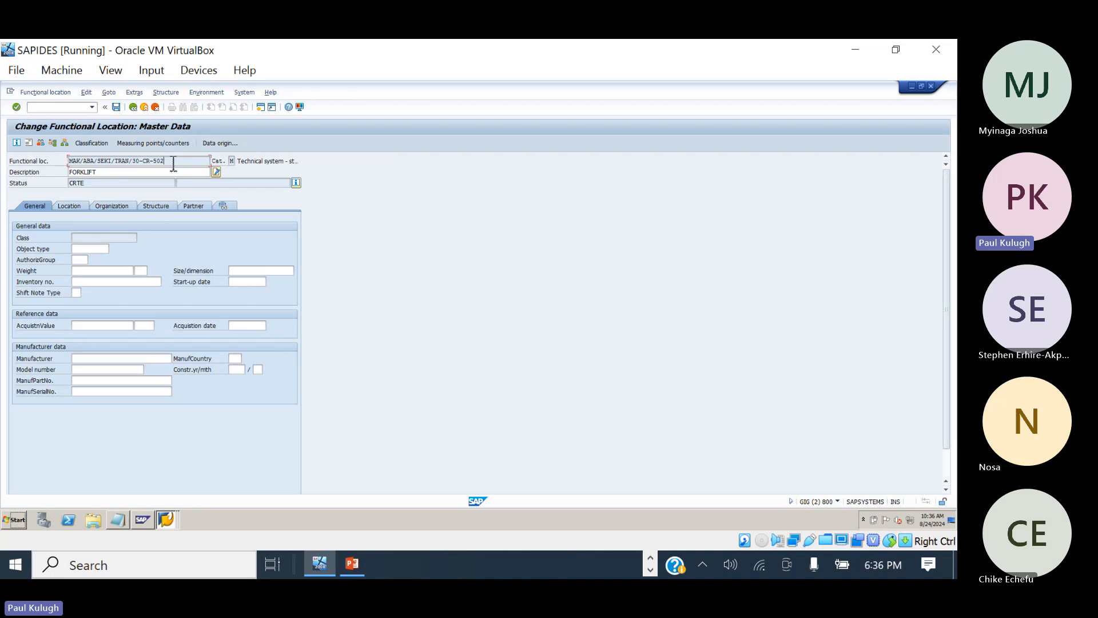
drag(173, 162, 59, 185)
click(235, 186)
click(103, 239)
drag(174, 163, 62, 168)
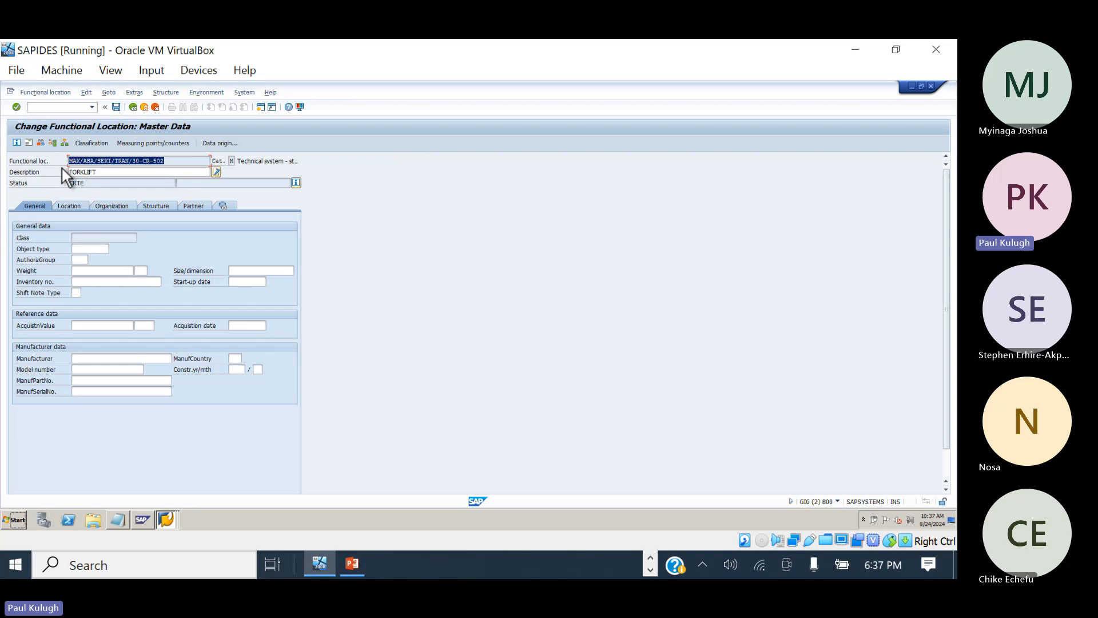
click(172, 163)
drag(172, 163, 53, 157)
click(169, 162)
Open the forklift's alternative labels overview, select the IDES AG label and open it for changing
click(136, 93)
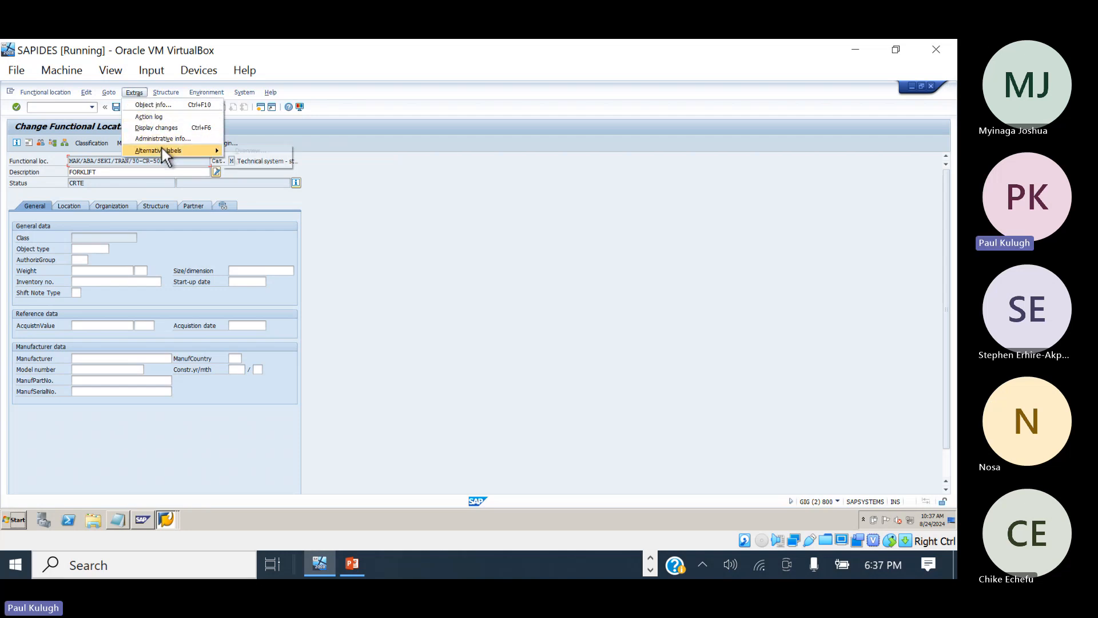
mouse_move(162, 147)
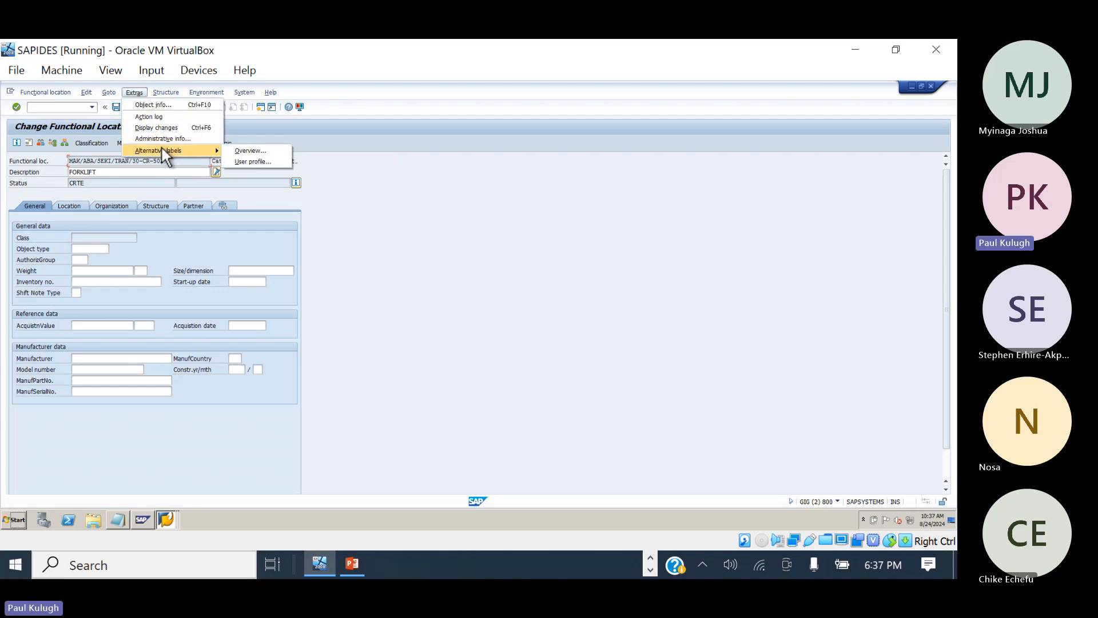
click(252, 152)
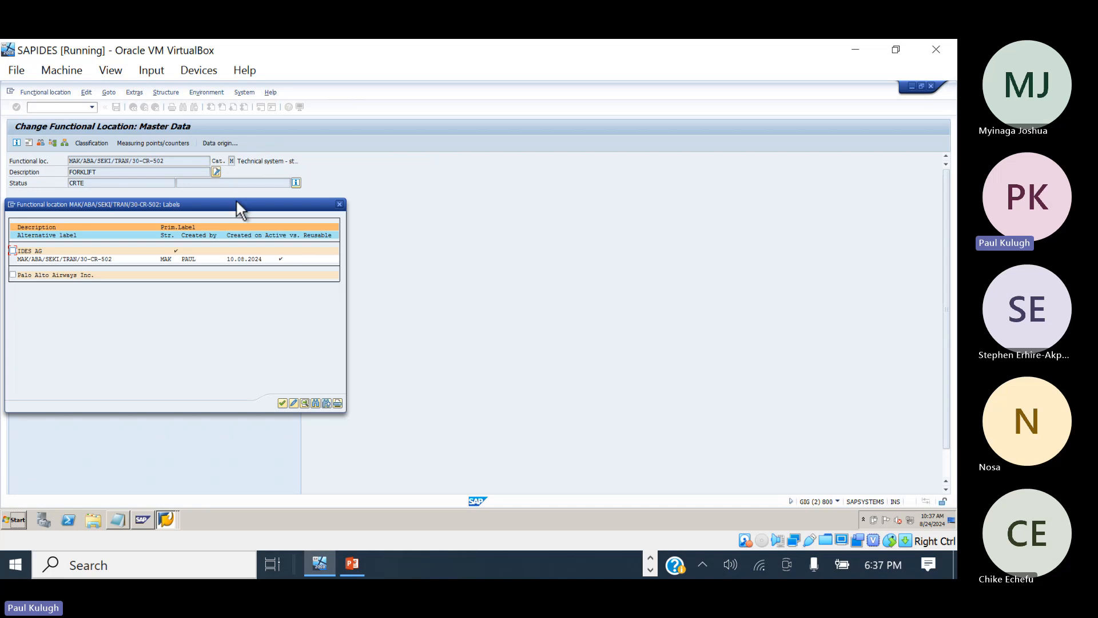
drag(236, 200, 430, 164)
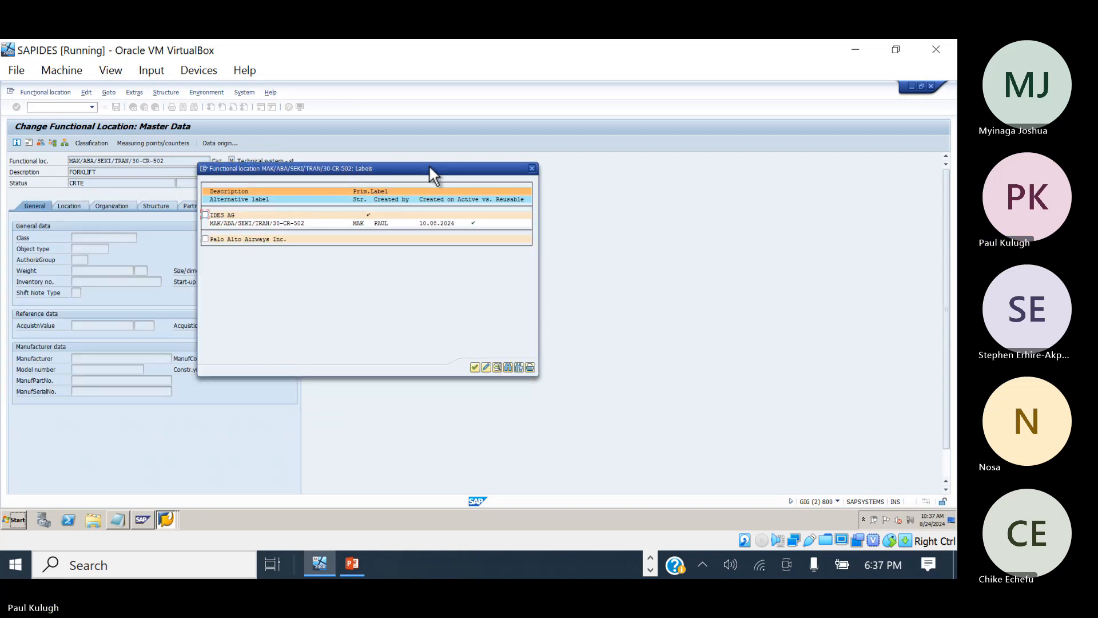
click(291, 224)
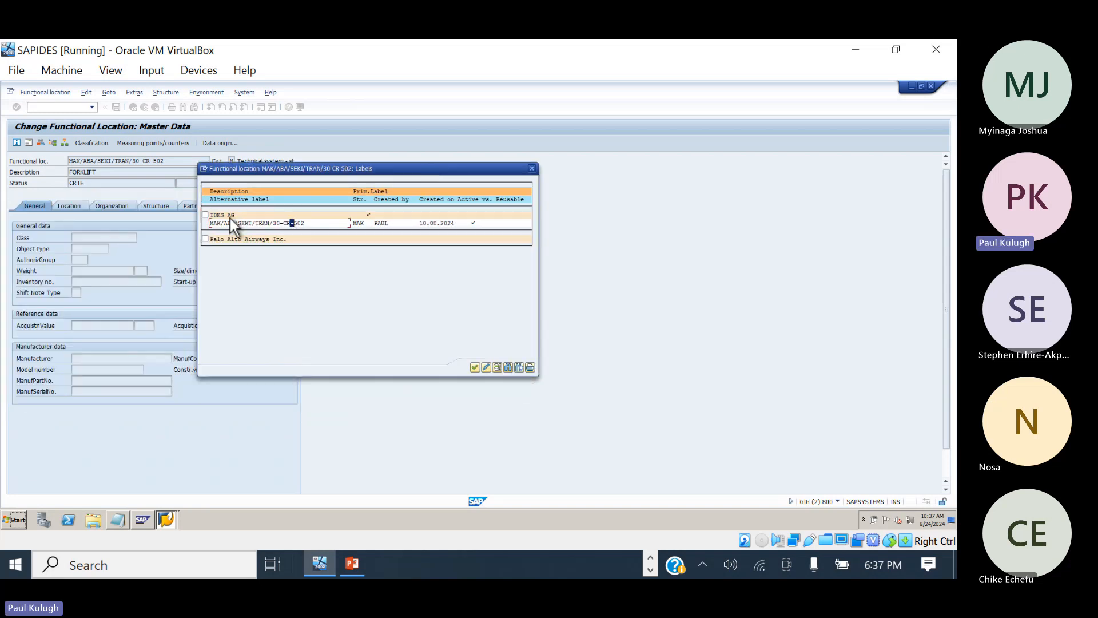
click(207, 215)
click(486, 367)
drag(211, 201, 450, 249)
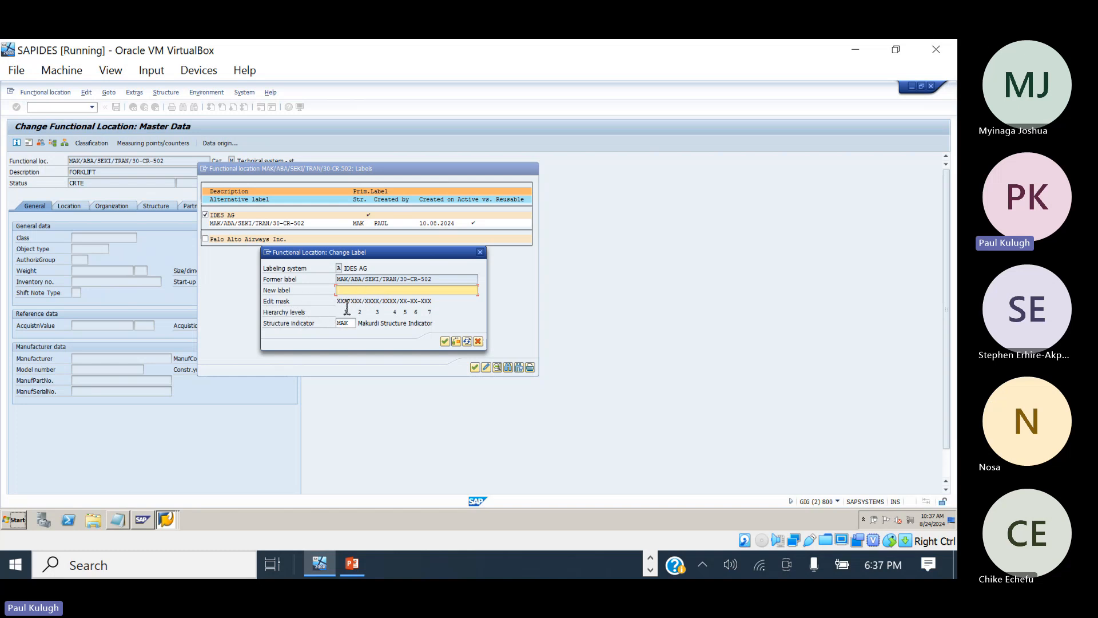
Copy the former label into the new label and change it to MAK/ABA/SEKI/TRAN/30-CR-511
drag(445, 308, 321, 303)
click(446, 280)
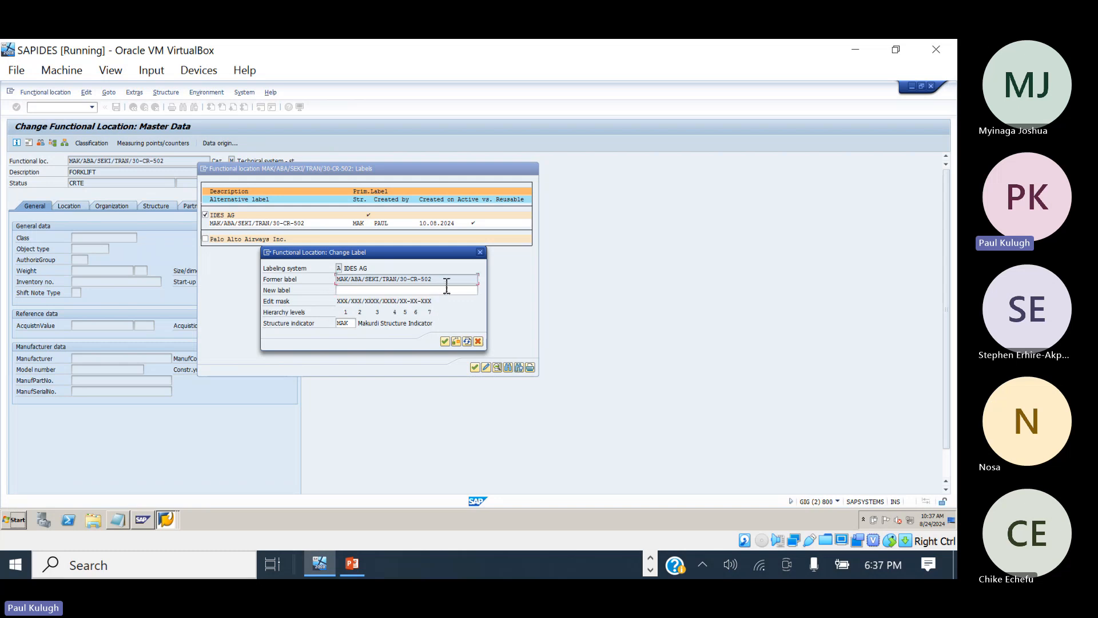
drag(446, 286, 321, 282)
click(321, 281)
click(353, 291)
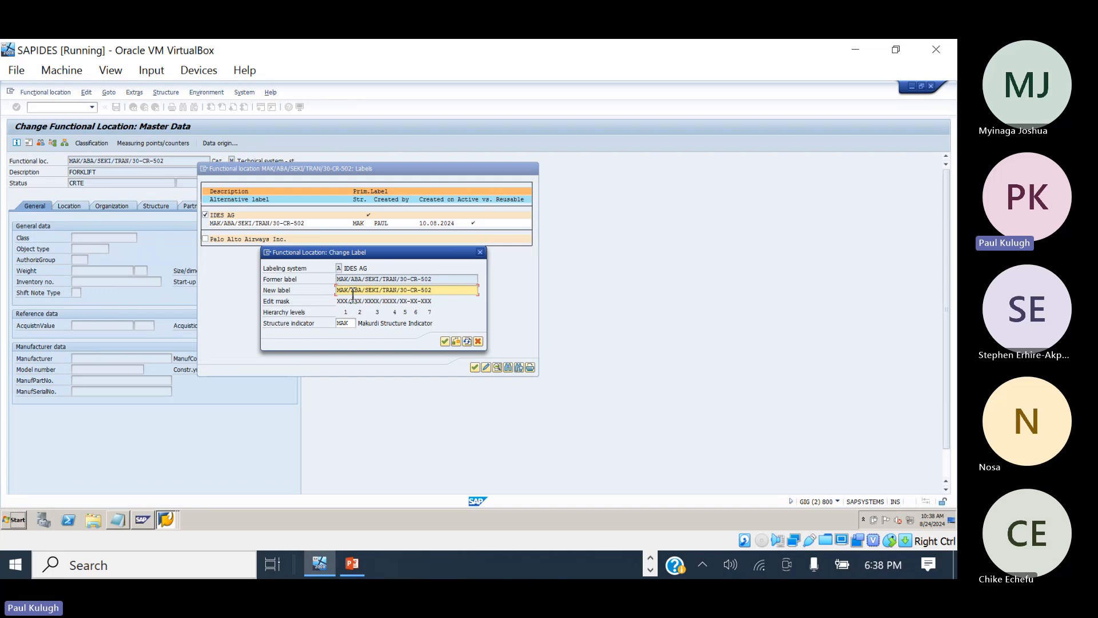
key(BackSpace)
key(BackSpace)
text(11)
click(470, 319)
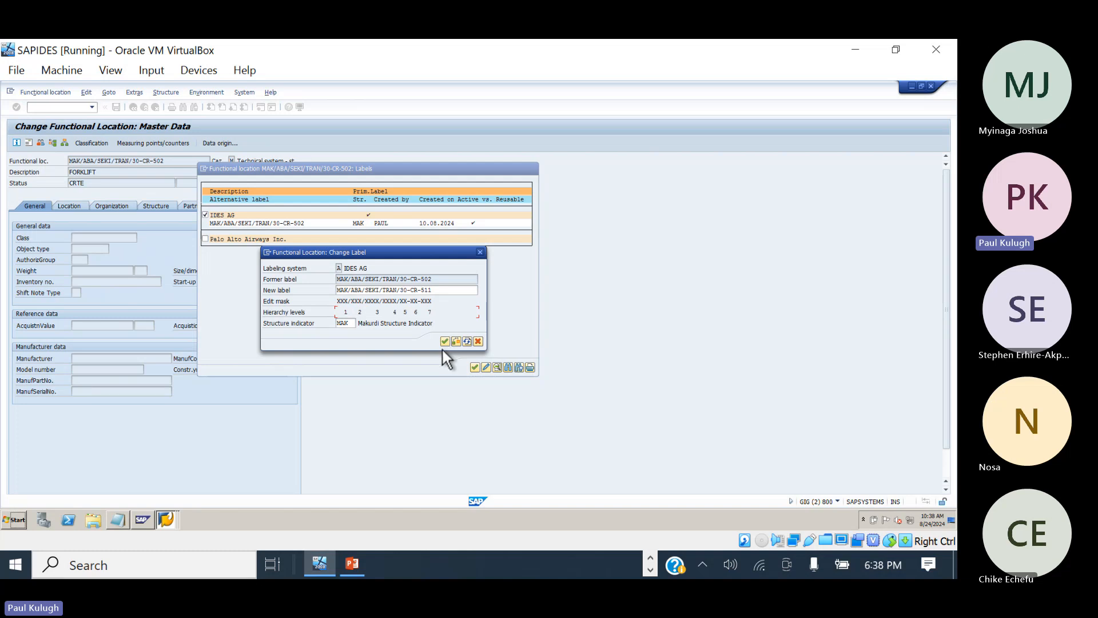
click(441, 291)
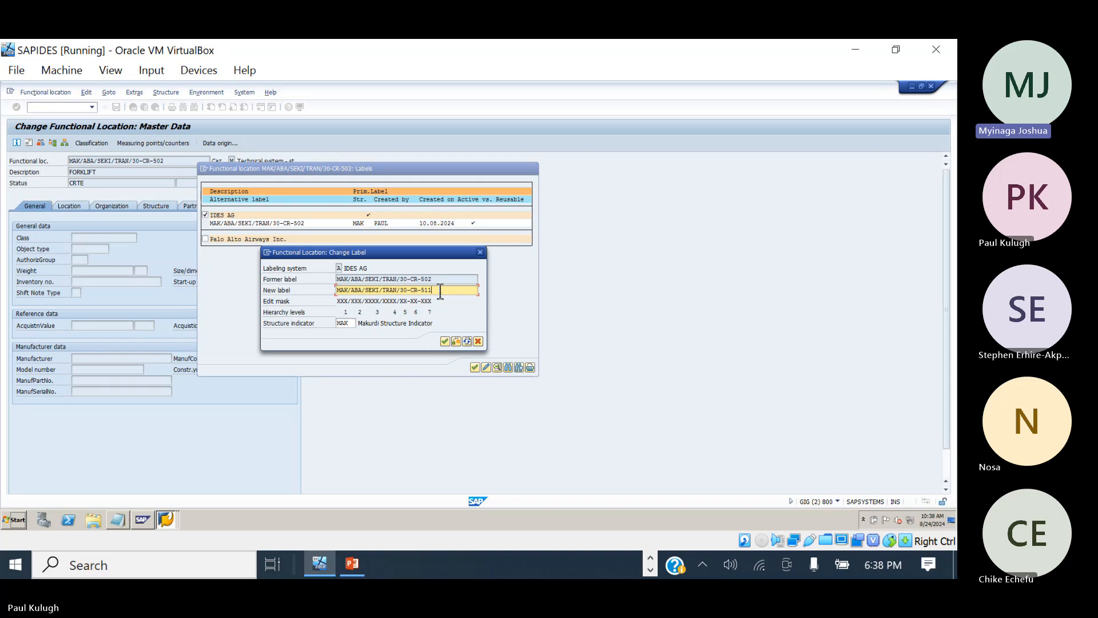
Discard the label change, close the labels overview and return to the functional location change entry screen
click(479, 254)
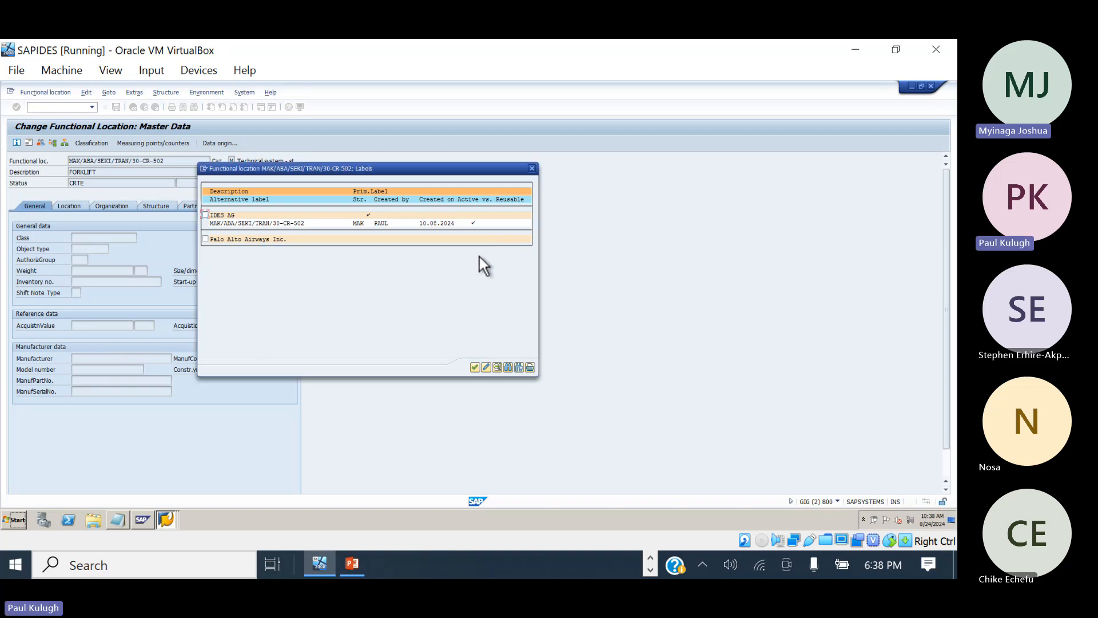
click(532, 168)
click(134, 107)
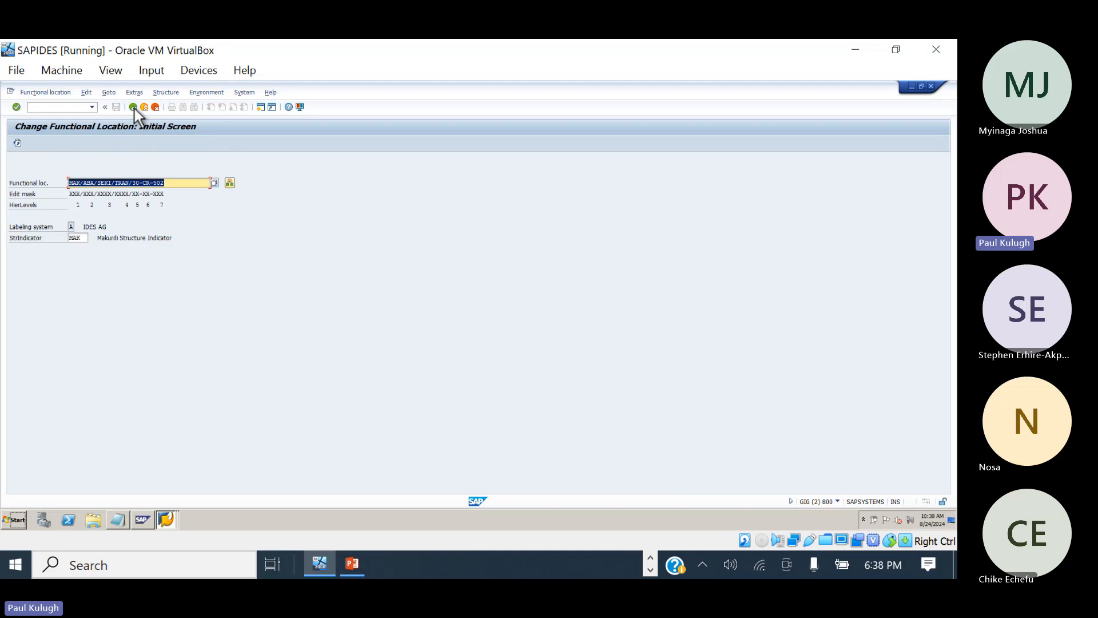
click(173, 186)
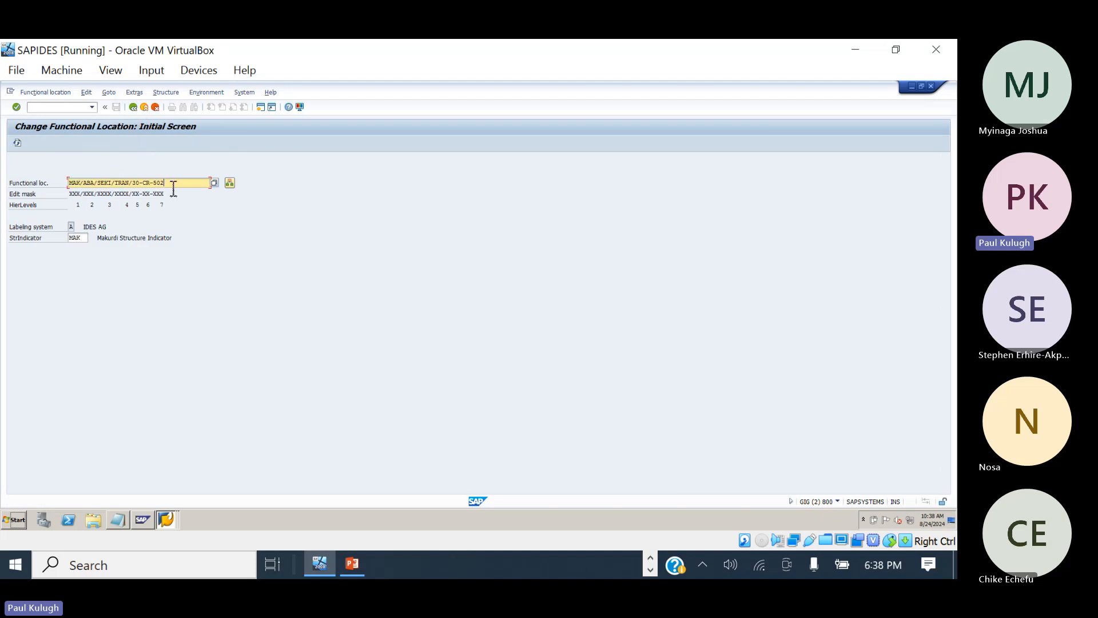
Switch to the PowerPoint presentation and examine the valve level of the example functional location structure on slide 4
click(351, 564)
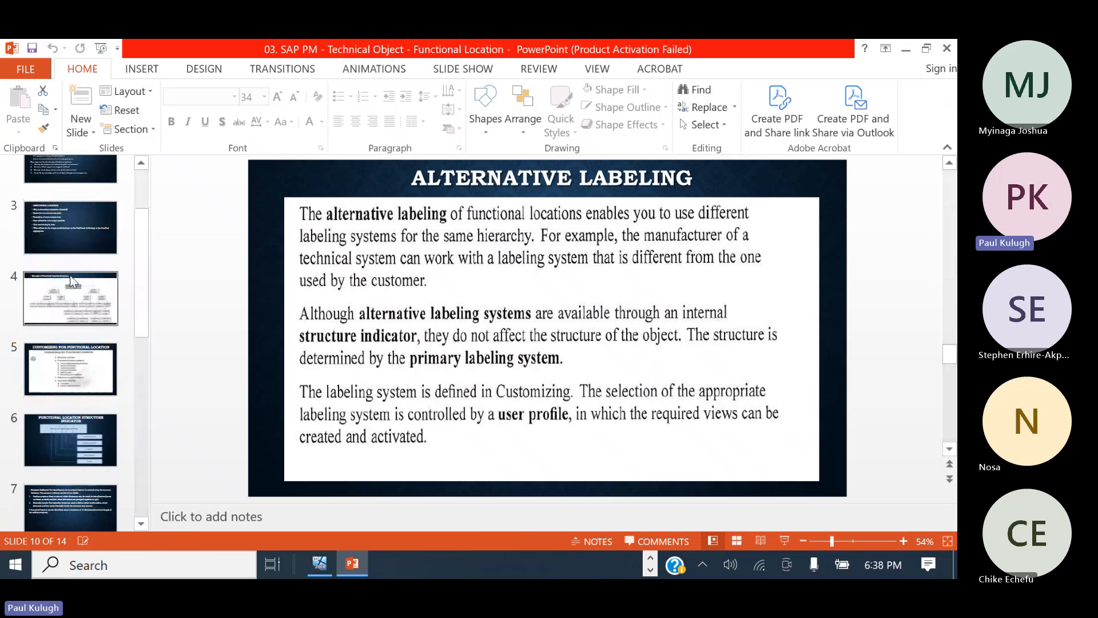
click(73, 285)
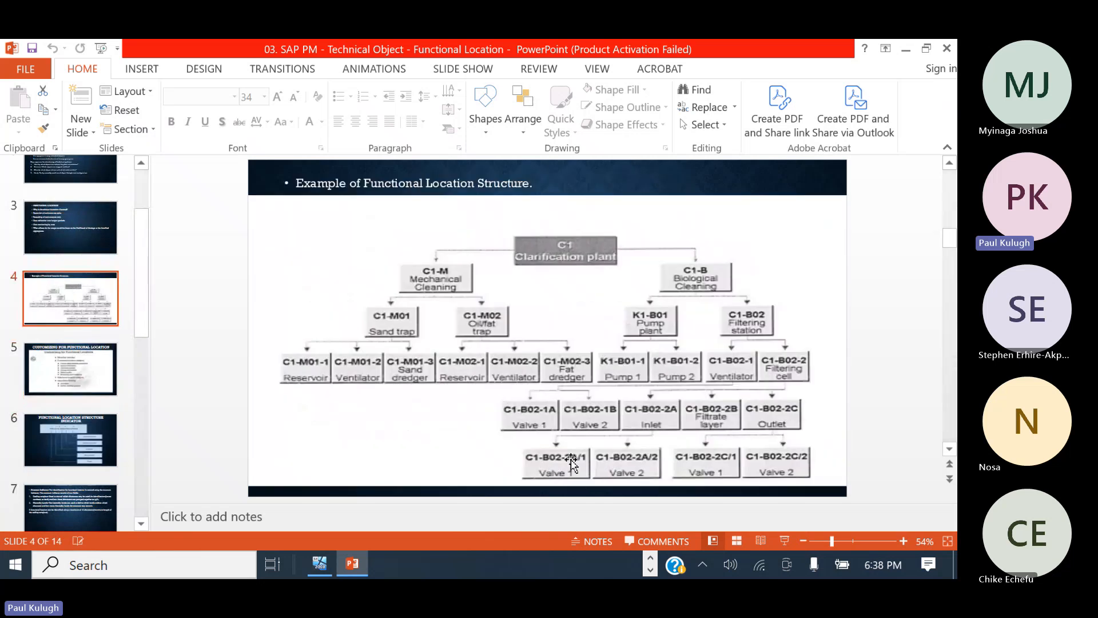
click(570, 462)
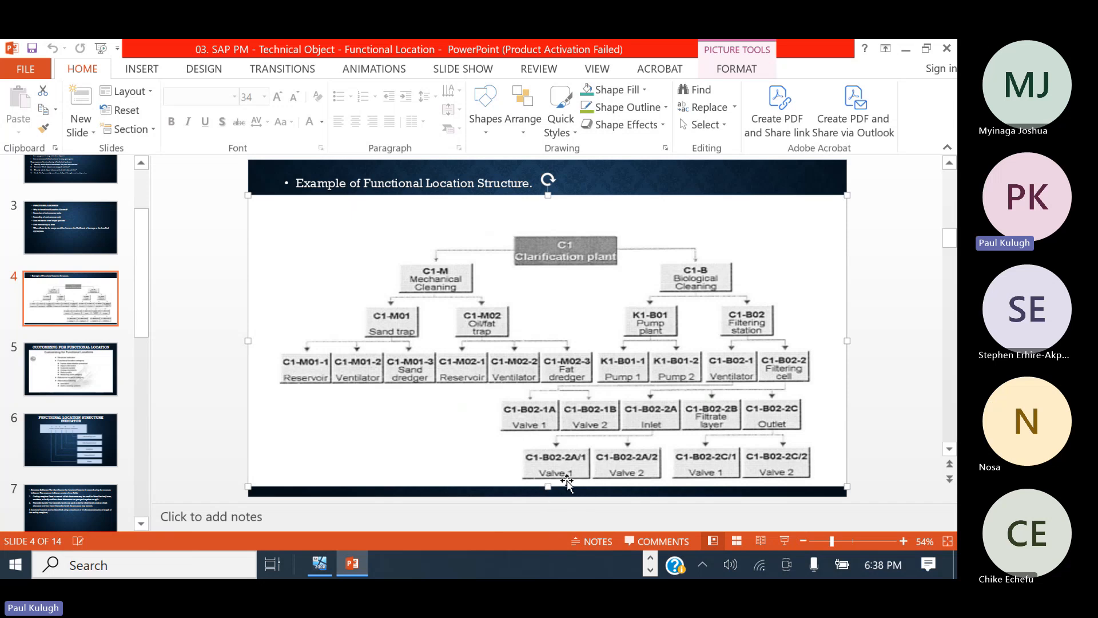
Switch back to SAP, reopen the forklift's master data for changing and make the status bar show the transaction code
click(319, 563)
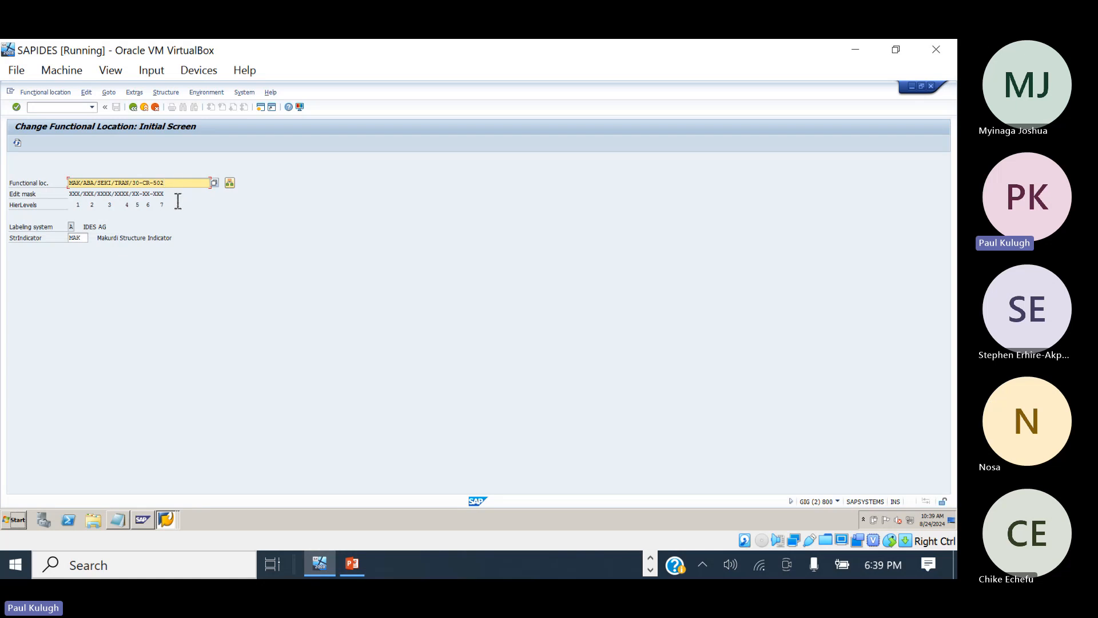
key(Return)
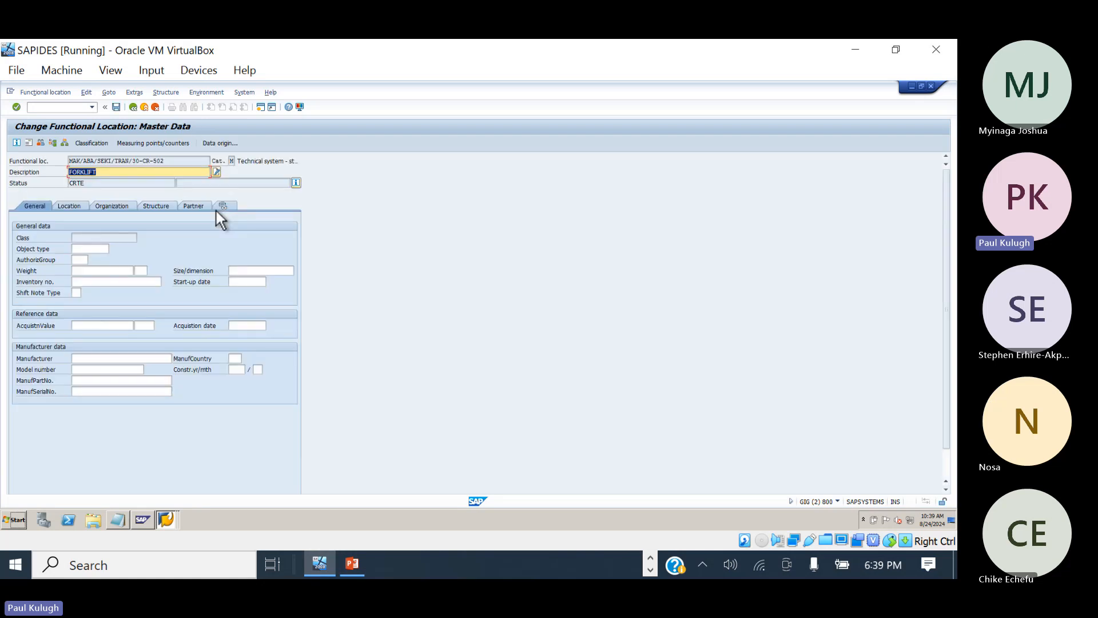
click(175, 162)
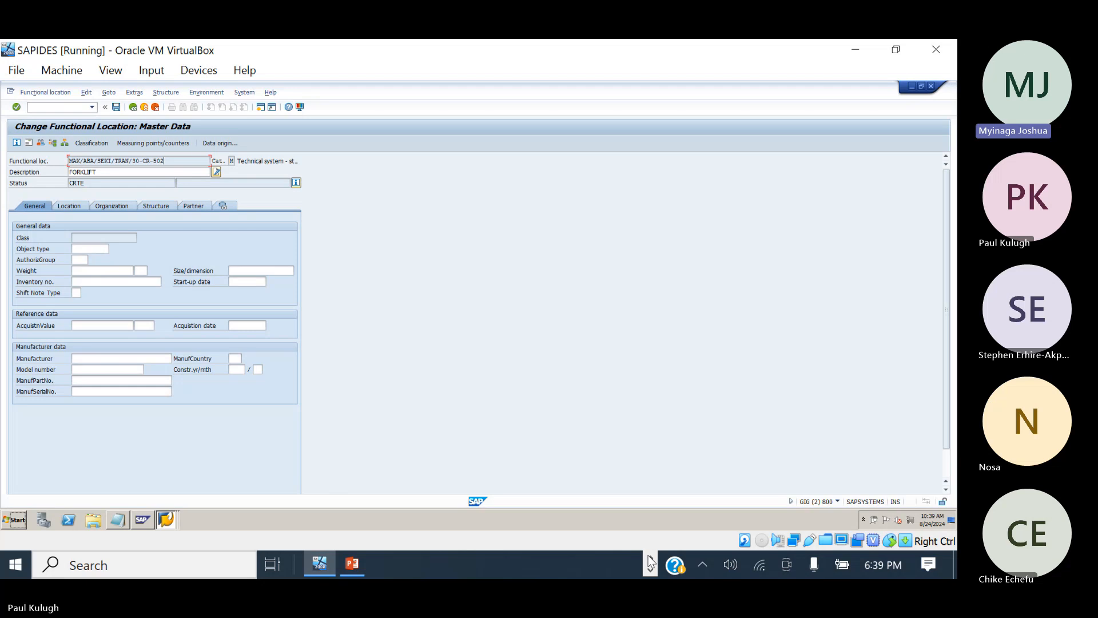
click(839, 503)
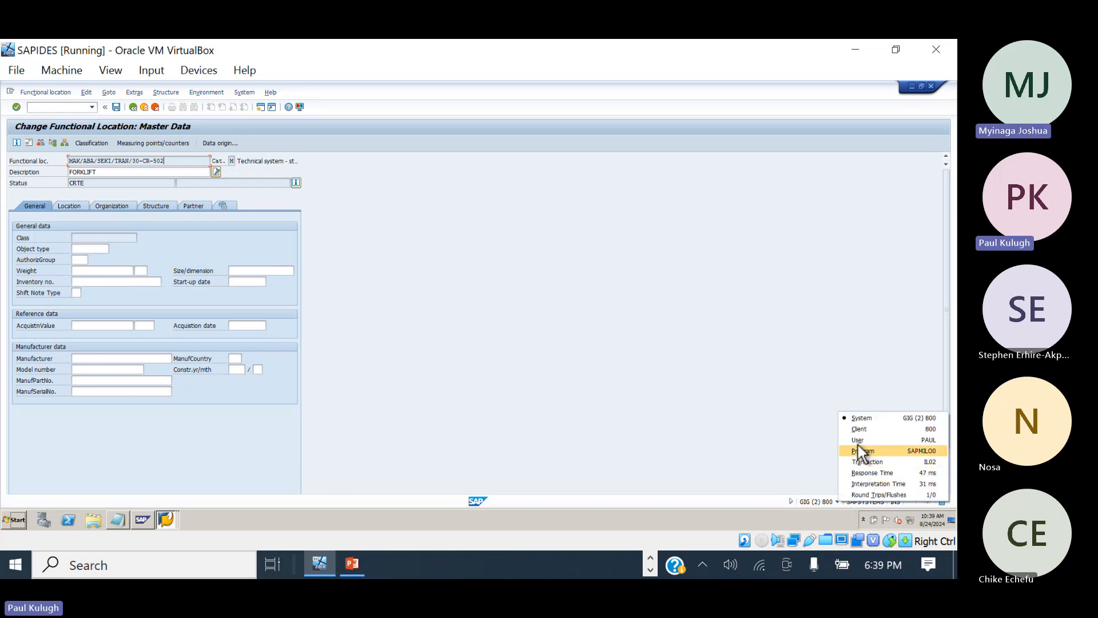
click(866, 461)
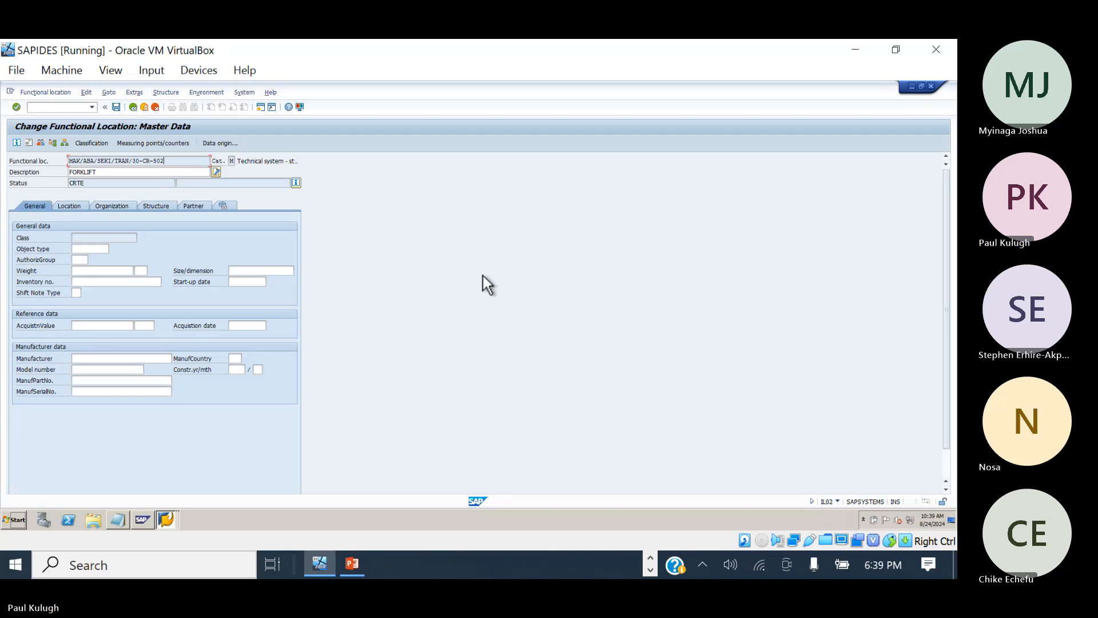
Leave to SAP Easy Access, start transaction IL02 and reopen the forklift functional location's master data
click(139, 107)
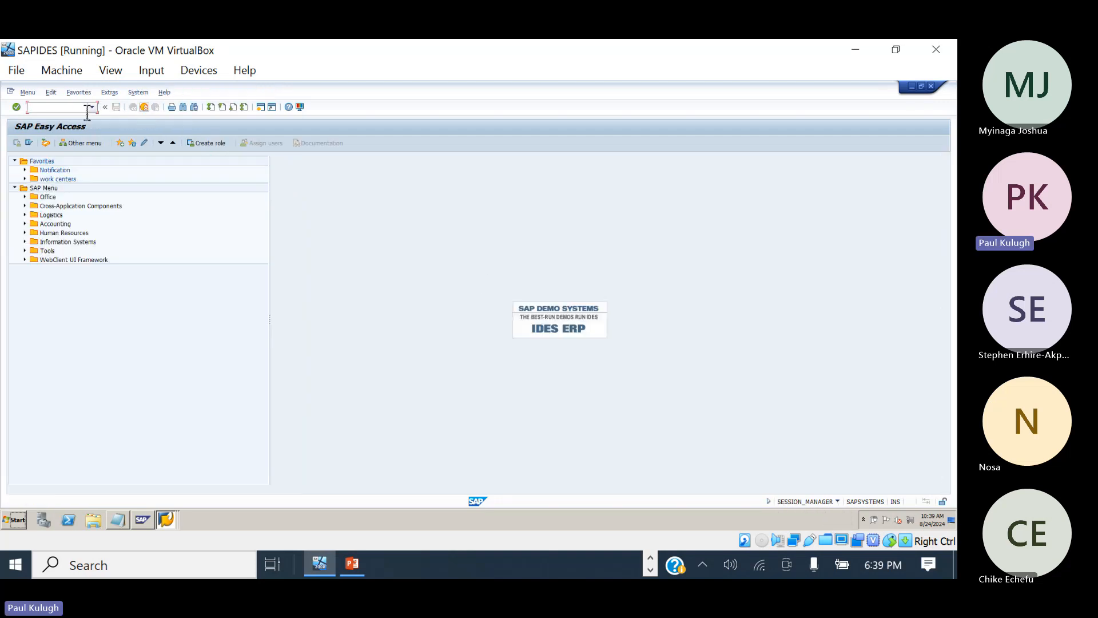
text(IL02)
key(Return)
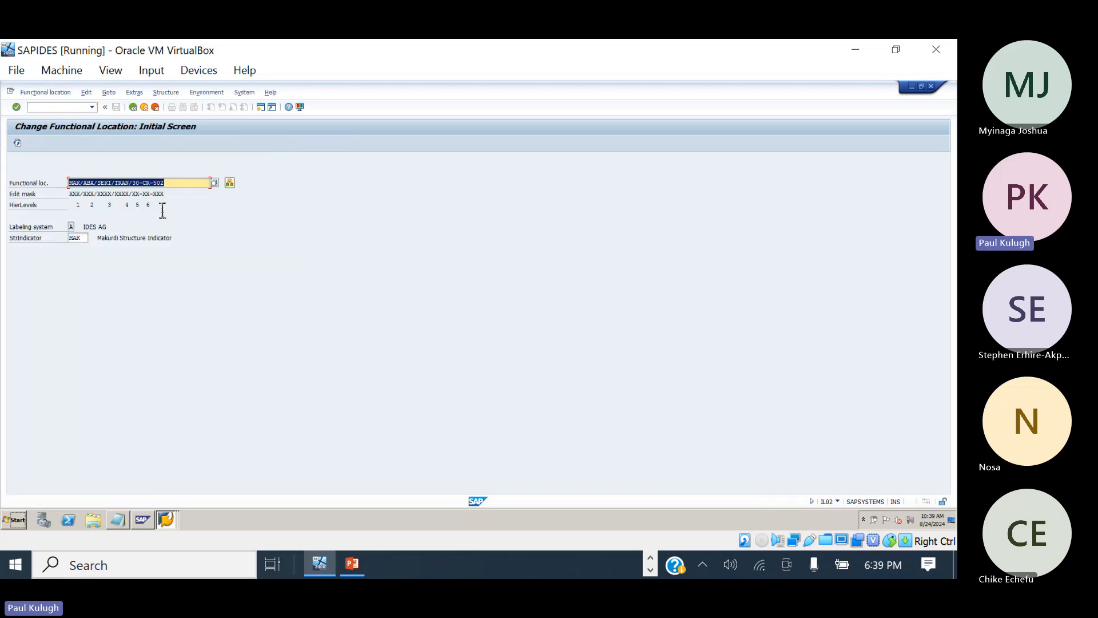
click(185, 193)
key(Return)
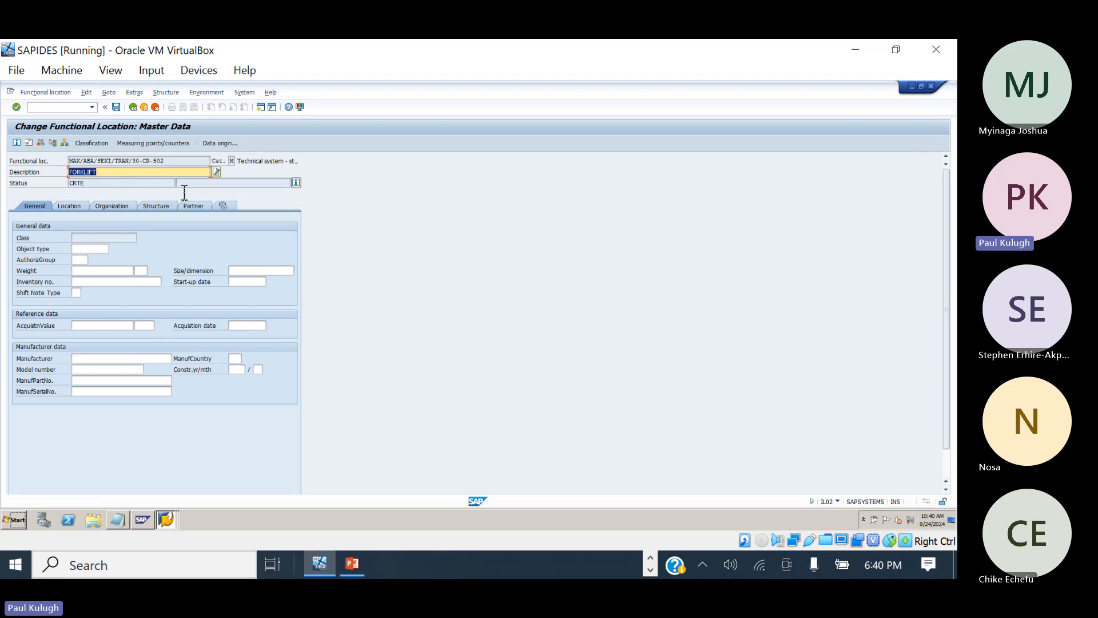
Examine which of the forklift's label, description and status fields accept editing, keeping FORKLIFT as the description
drag(175, 162, 61, 166)
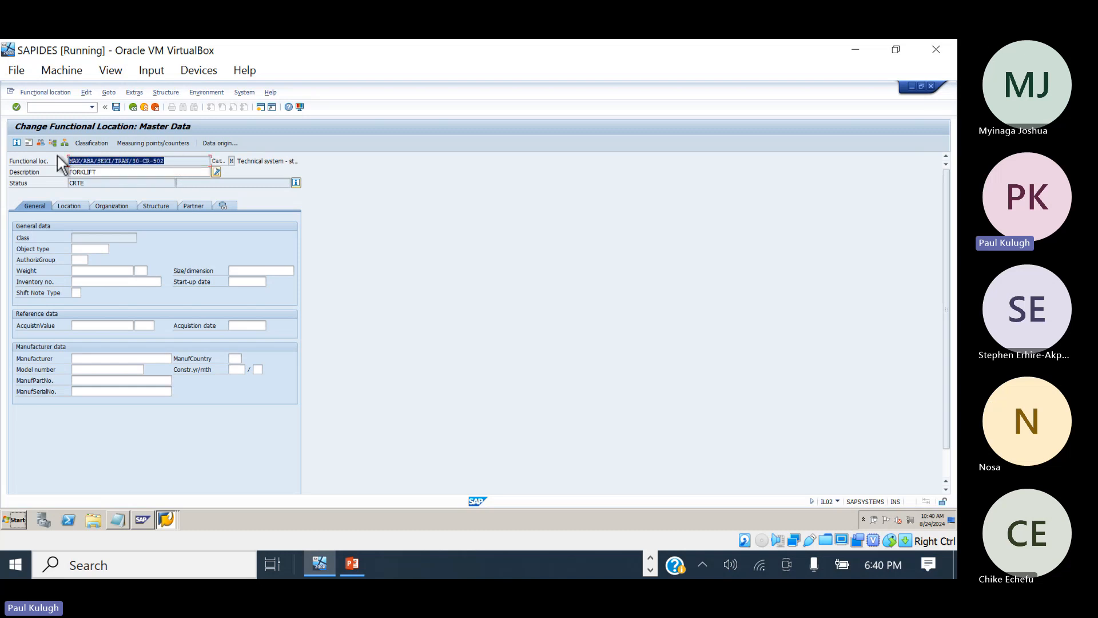
click(172, 161)
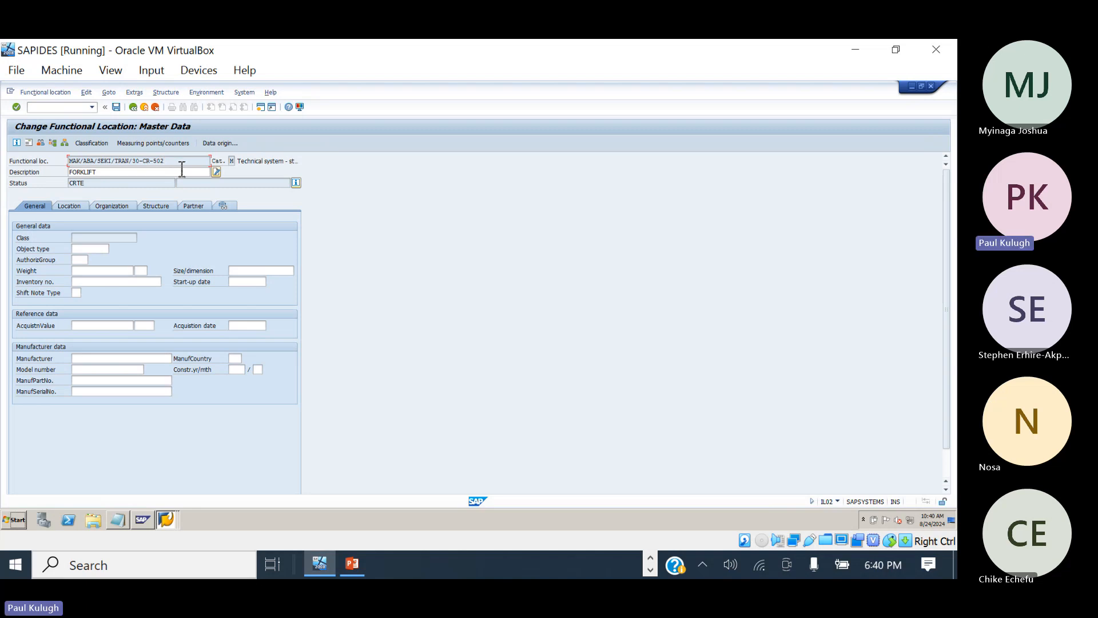
click(114, 176)
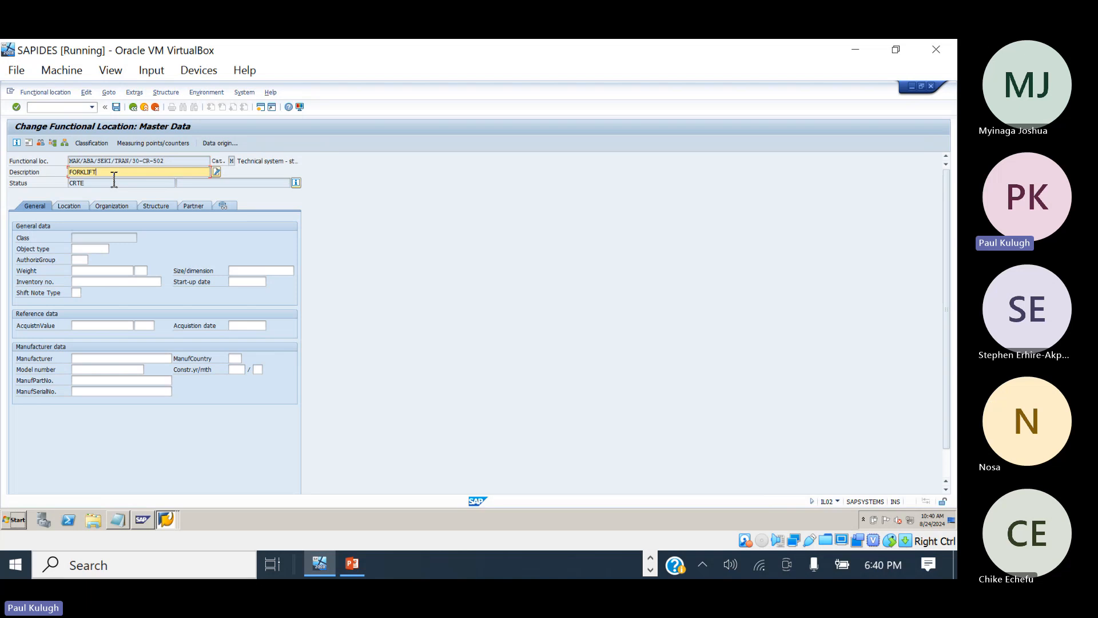
key(BackSpace)
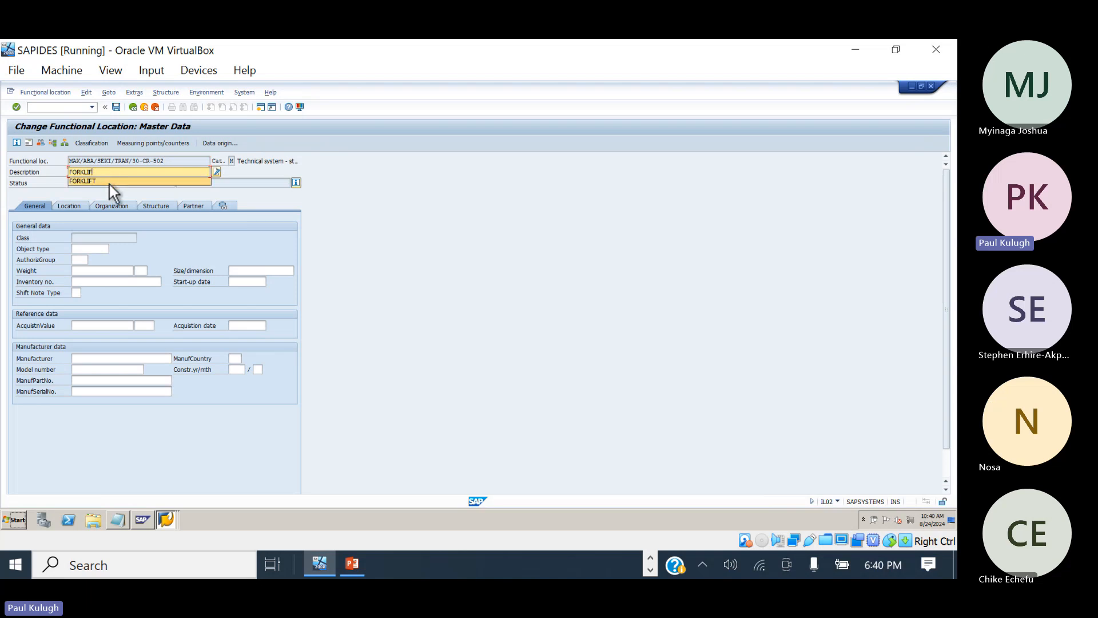
click(109, 183)
click(115, 187)
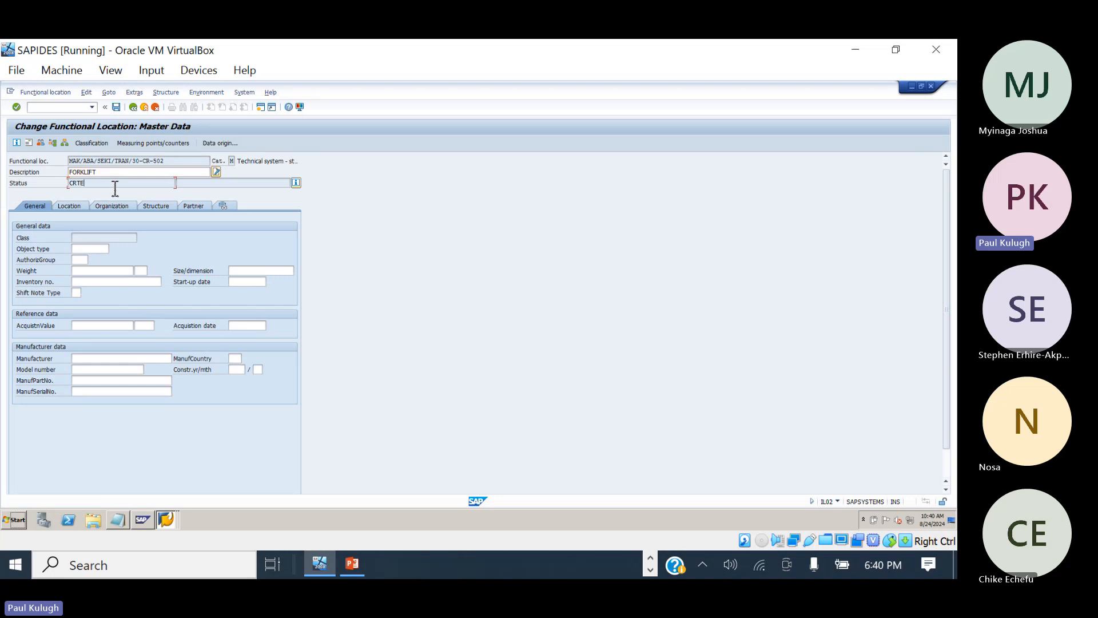
click(171, 163)
Show the forklift's alternative labels overview and start changing the label of the IDES AG labeling system
click(135, 93)
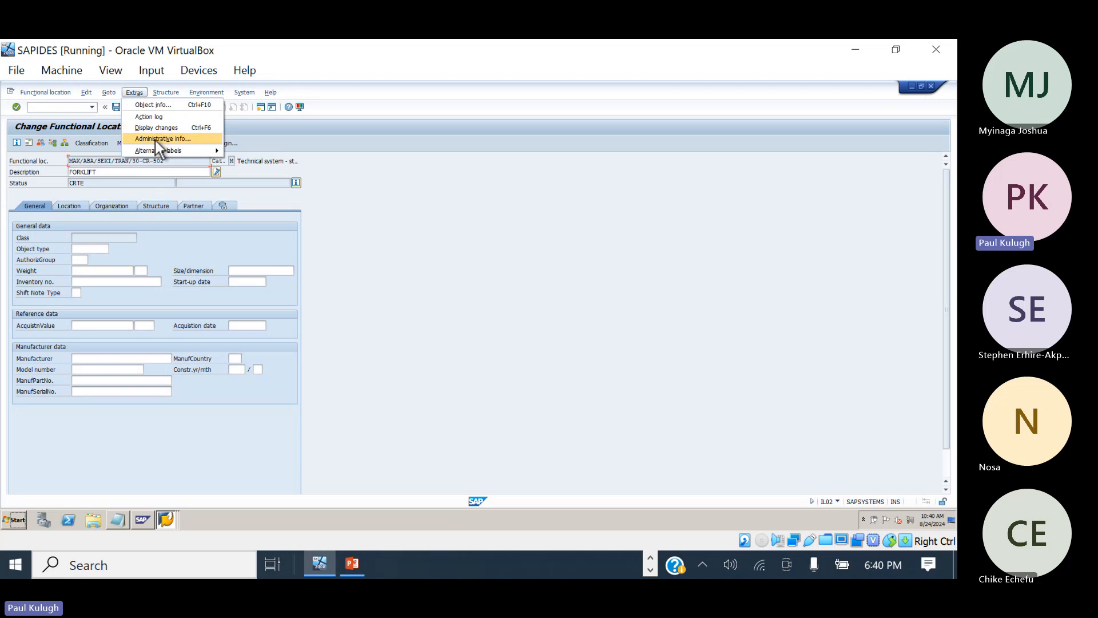
mouse_move(155, 153)
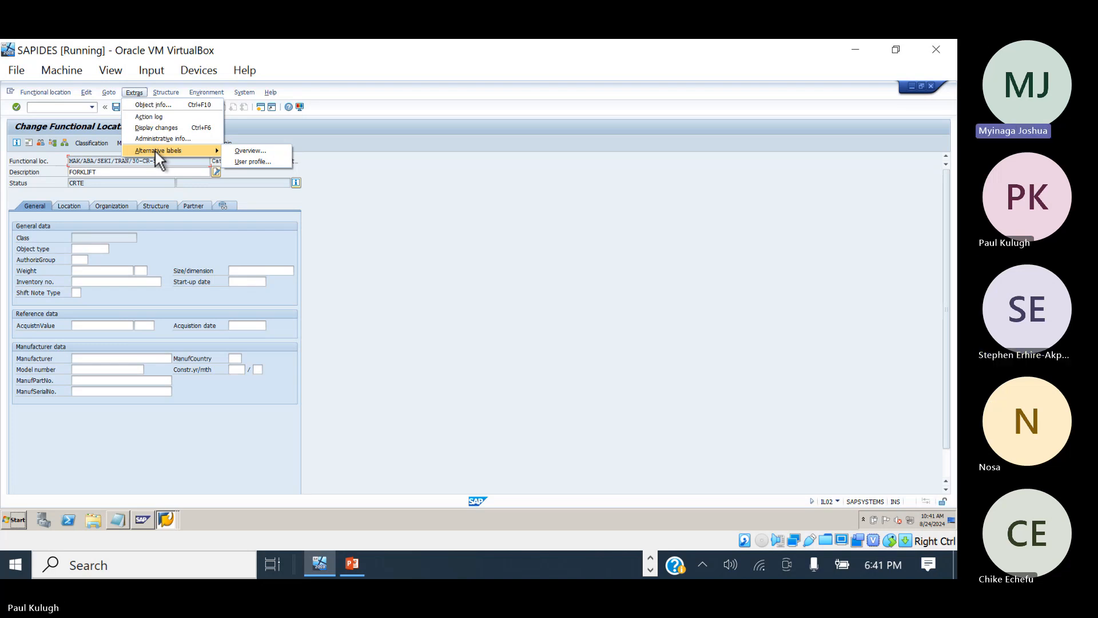
click(246, 152)
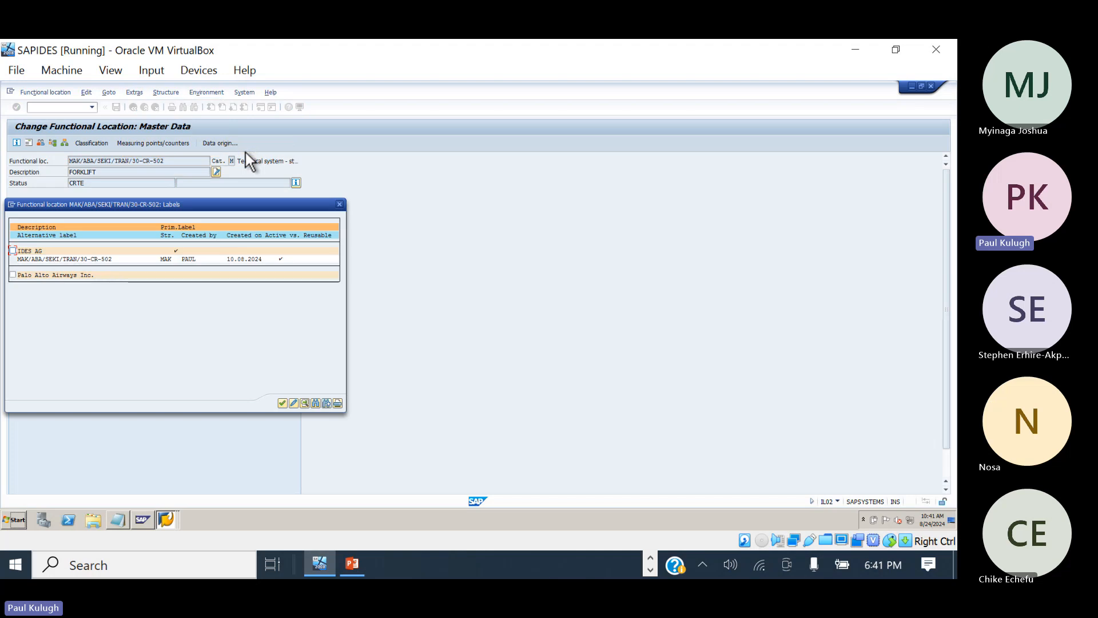
drag(235, 201, 413, 150)
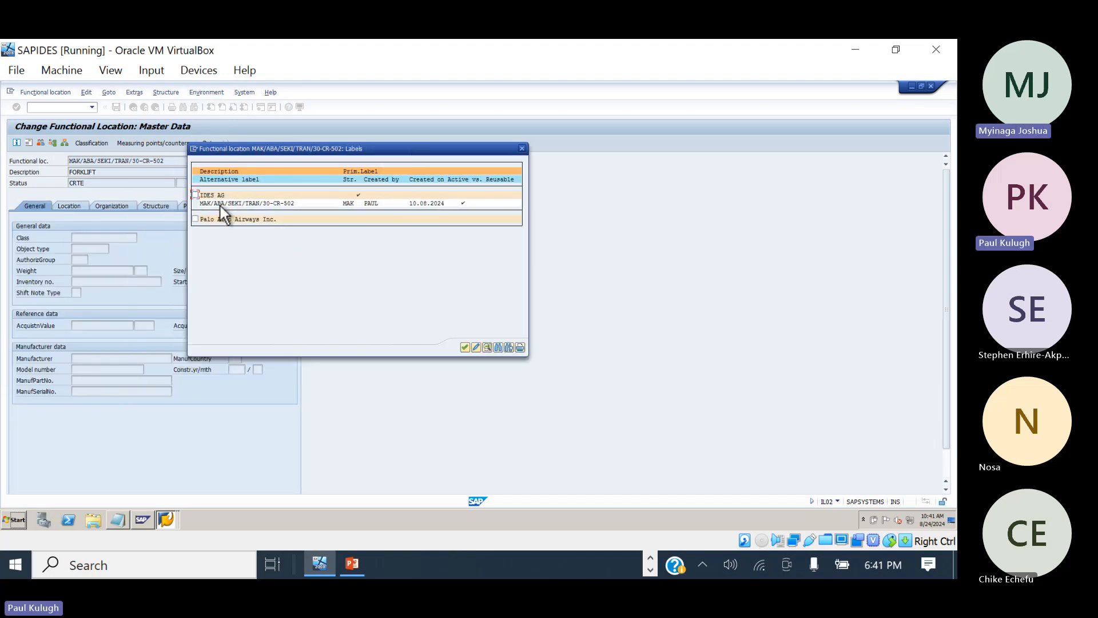
click(294, 206)
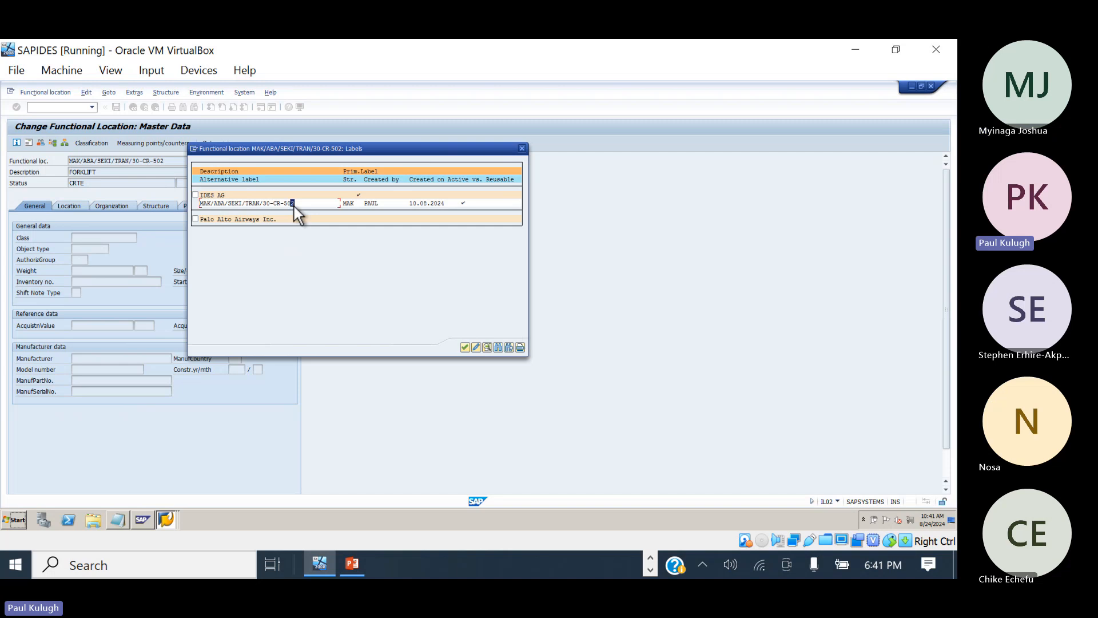
click(195, 195)
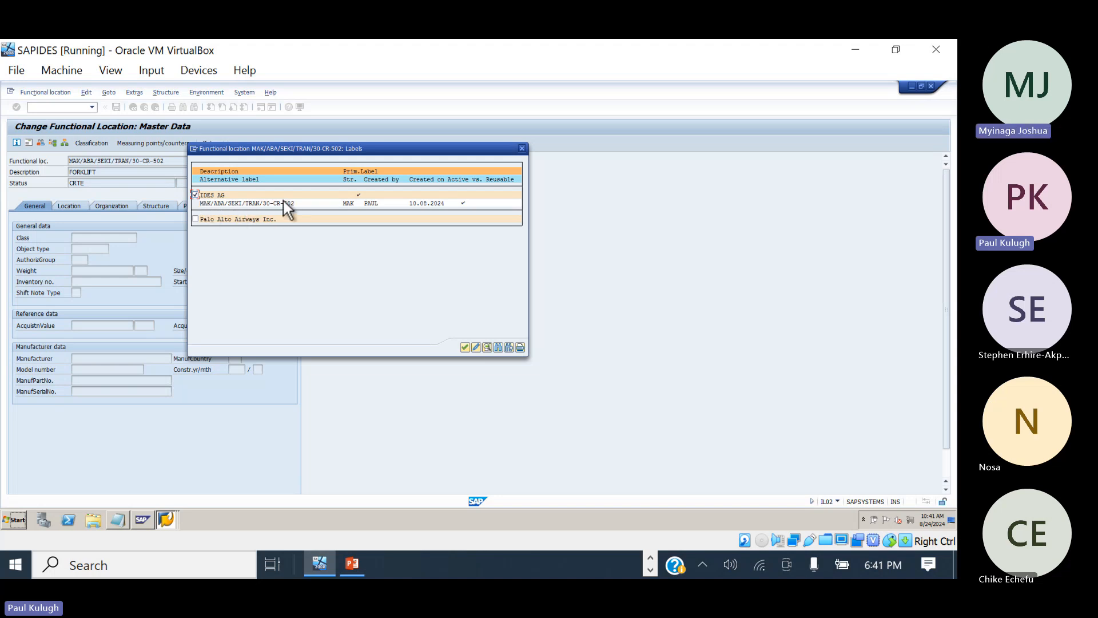
click(476, 348)
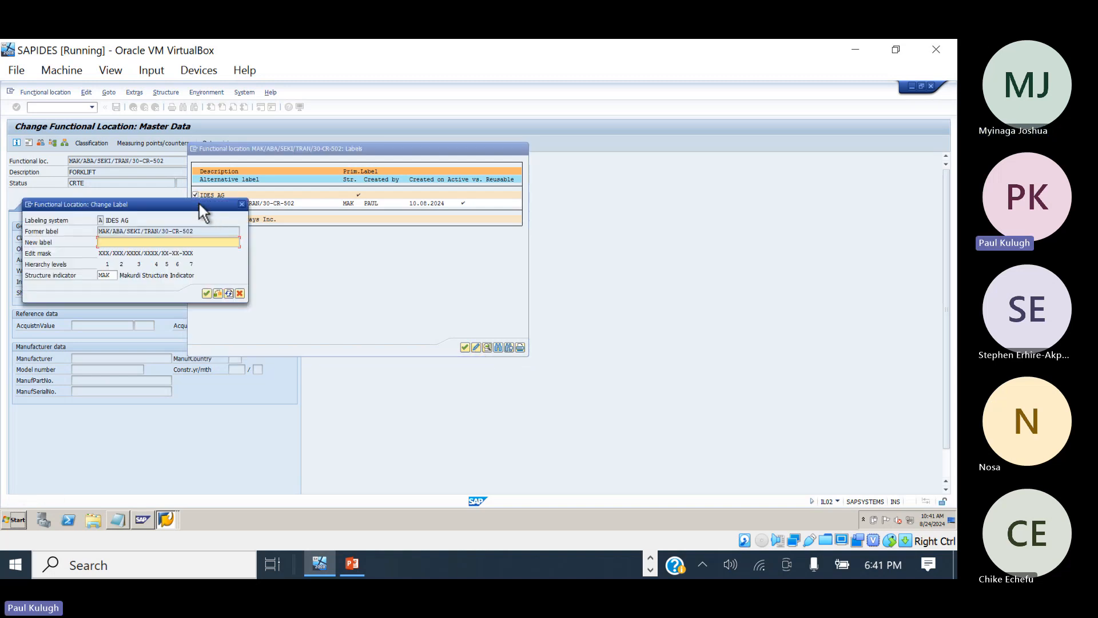
drag(199, 201, 410, 197)
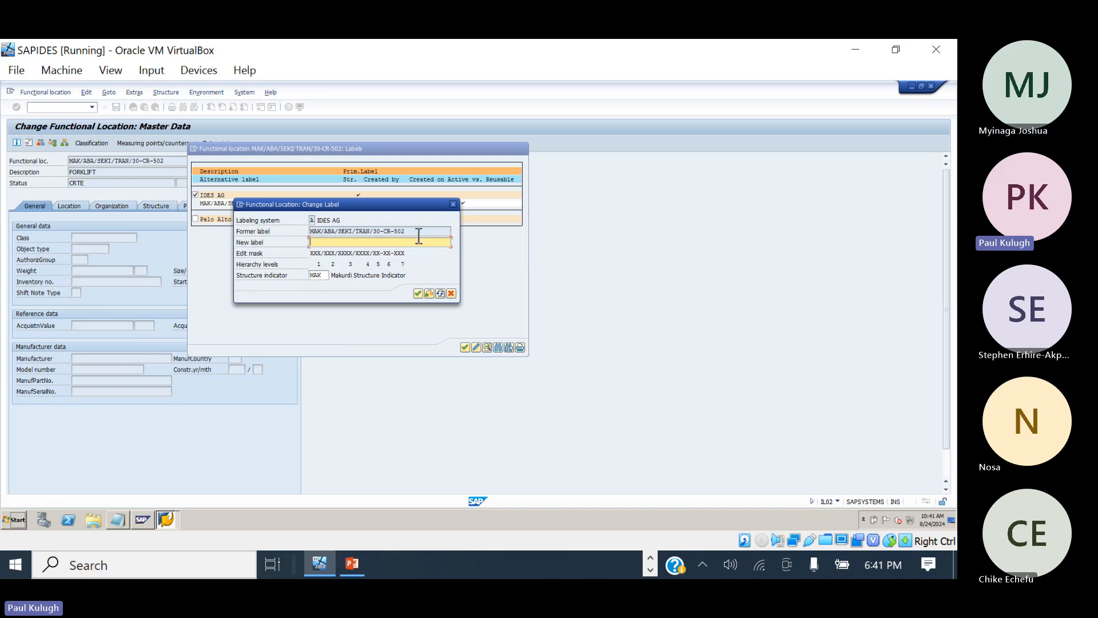
Enter MAK/ABA/SEKI/TRAN/30-CR-511 as the new label, based on a copy of the former label, and confirm the label change
drag(418, 236, 297, 232)
key(ctrl+c)
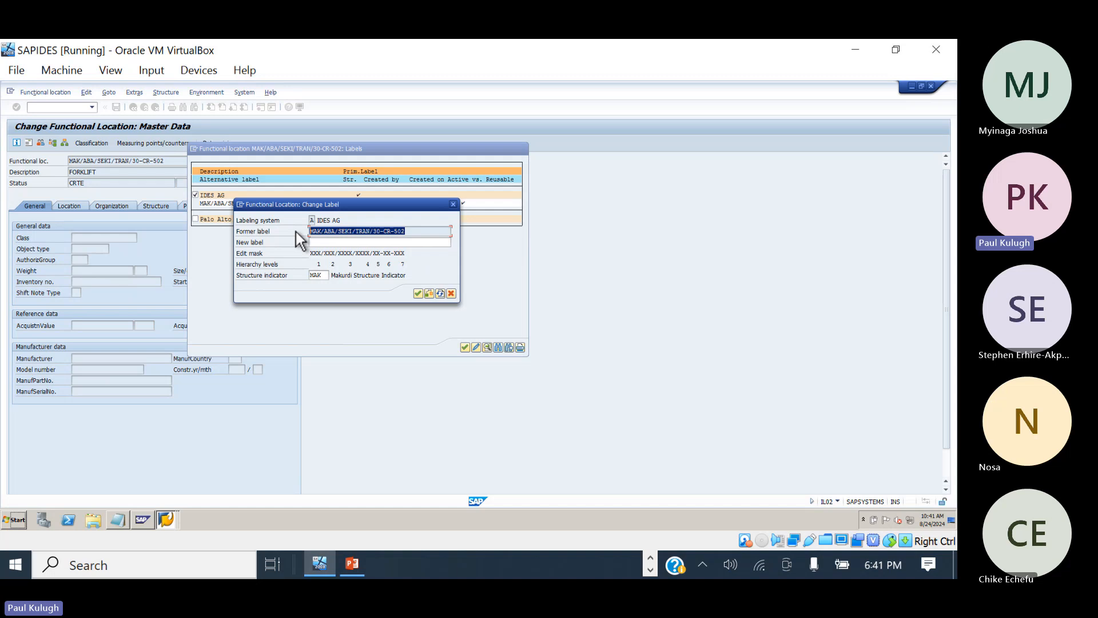
click(330, 243)
key(ctrl+v)
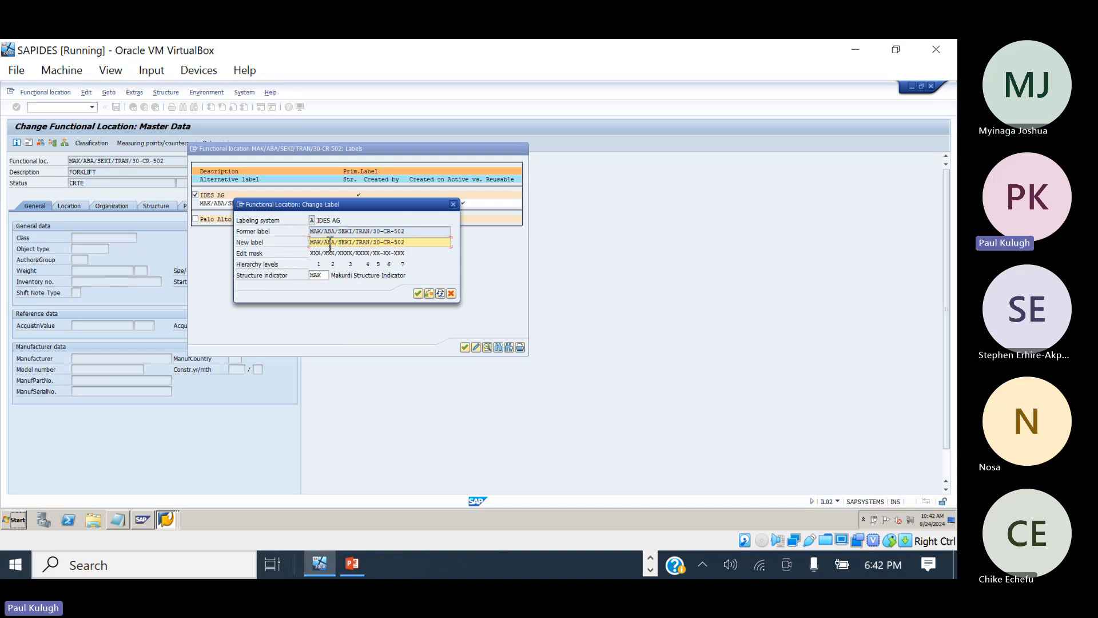
key(BackSpace)
key(BackSpace)
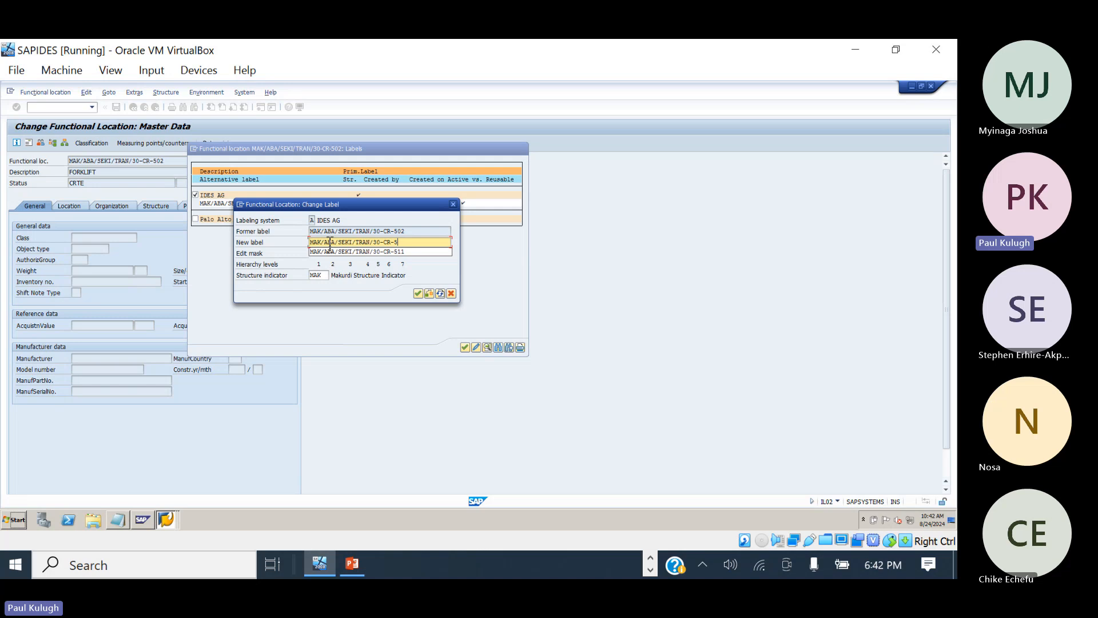
text(11)
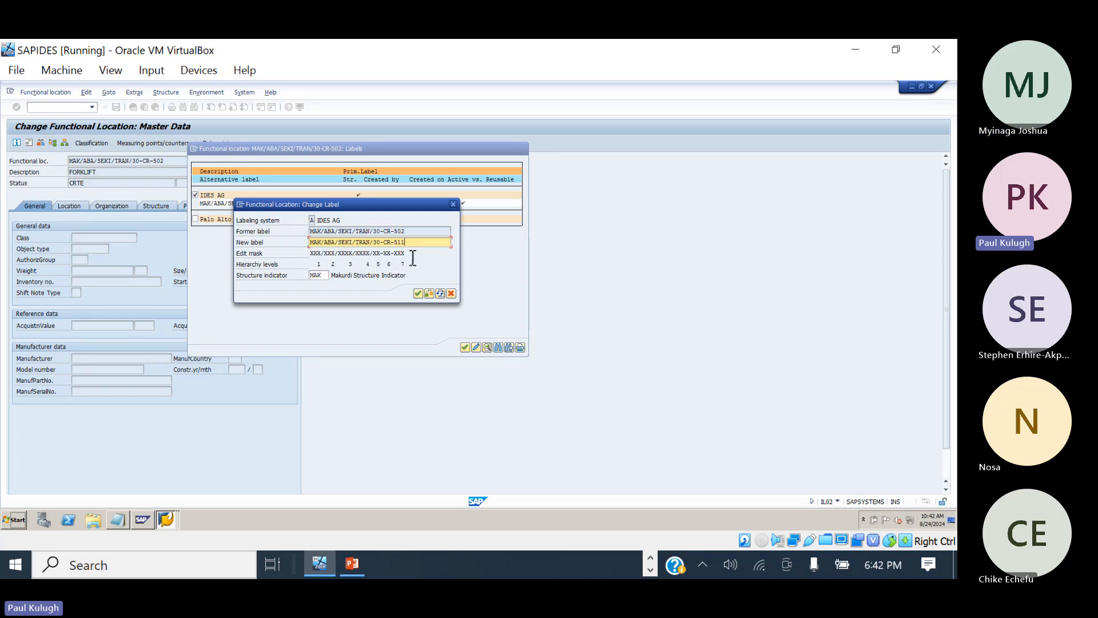
click(418, 295)
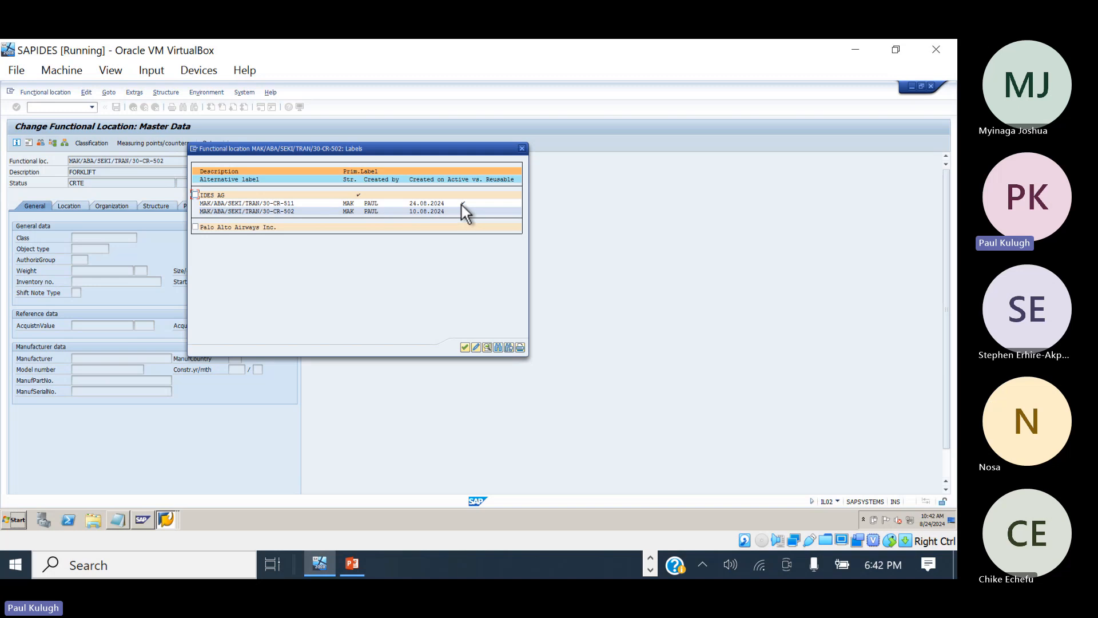
Close the labels overview, check the forklift's functional location label and save the functional location
click(464, 347)
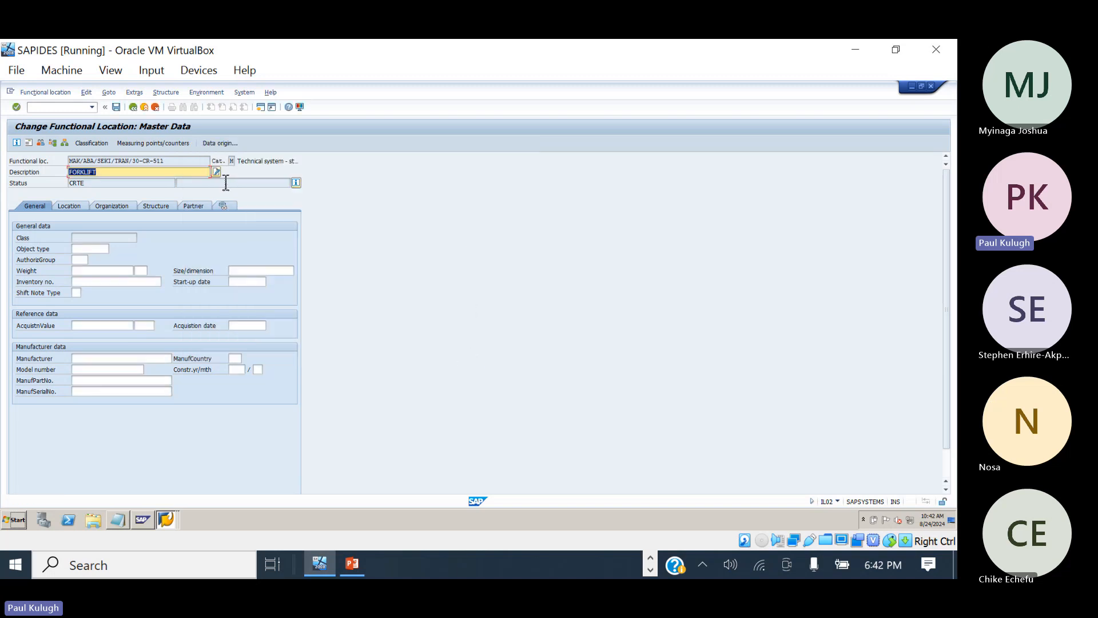
drag(176, 162, 72, 158)
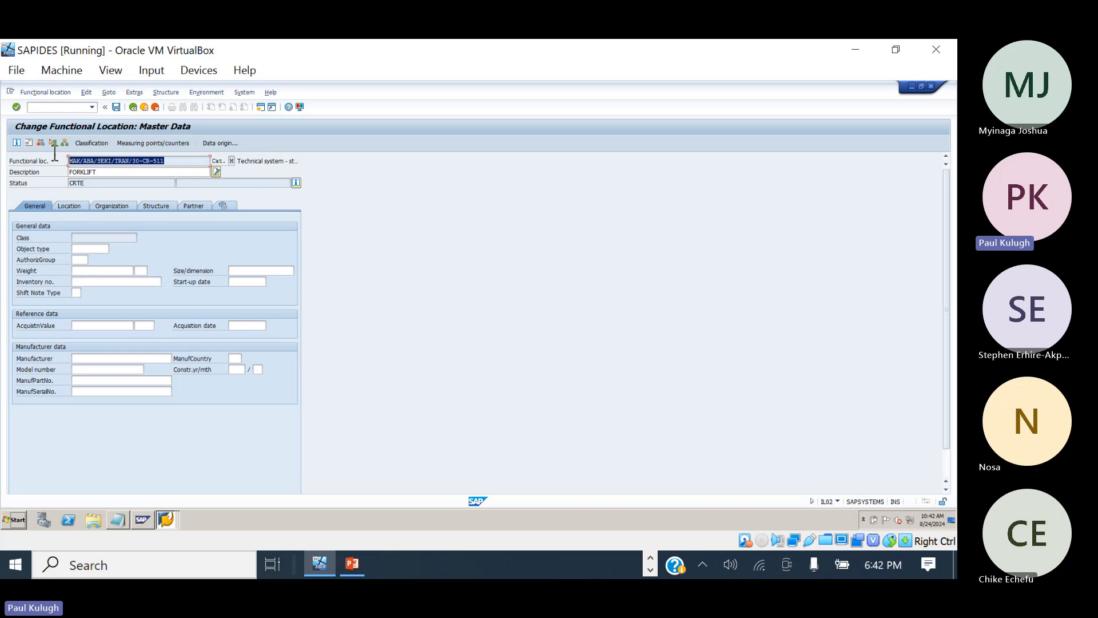
click(176, 165)
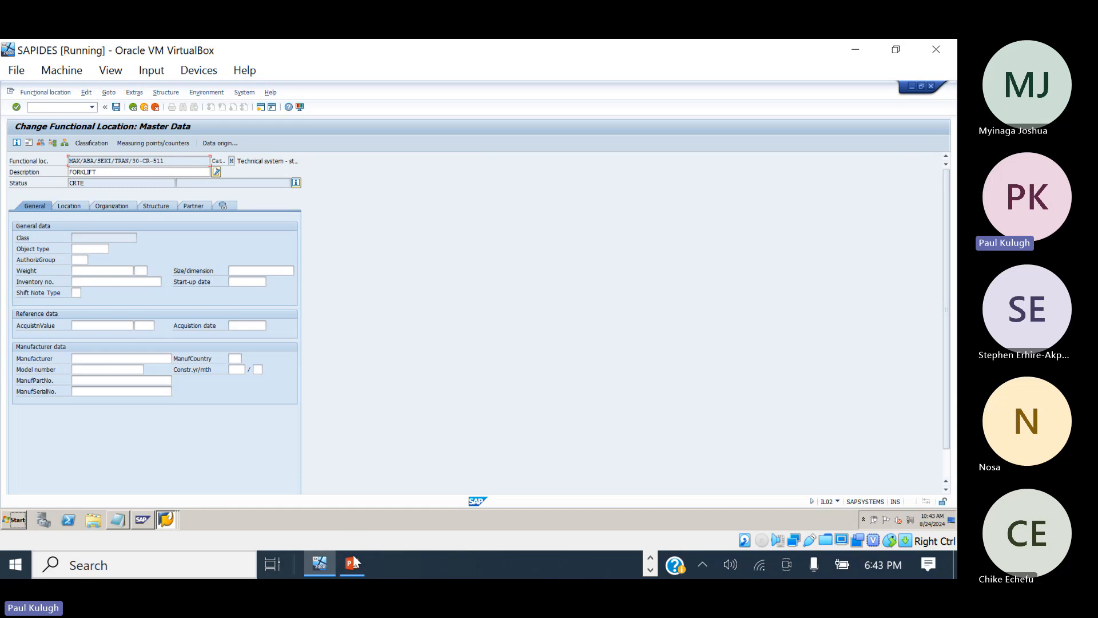
click(115, 108)
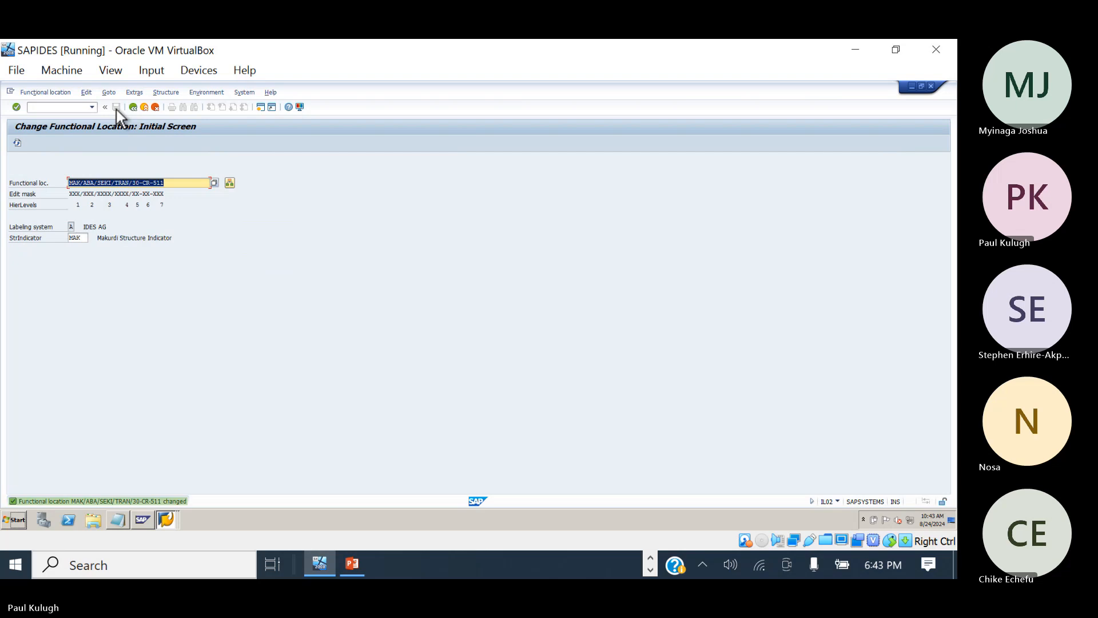
Try to open the master data under the former label MAK/ABA/SEKI/TRAN/30-CR-502
click(177, 184)
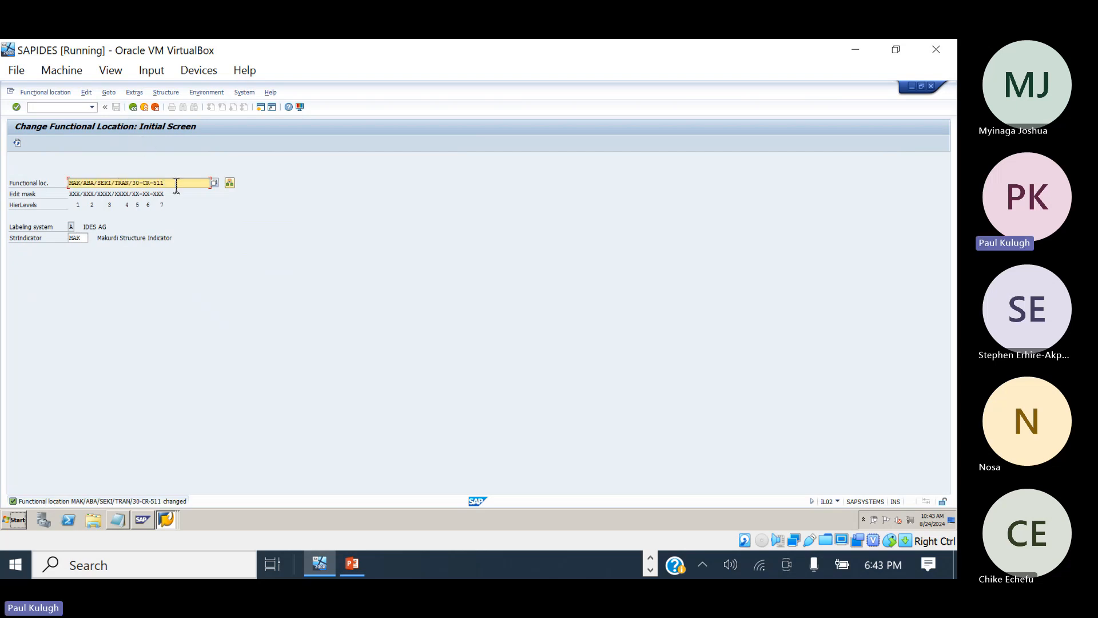
key(BackSpace)
key(BackSpace)
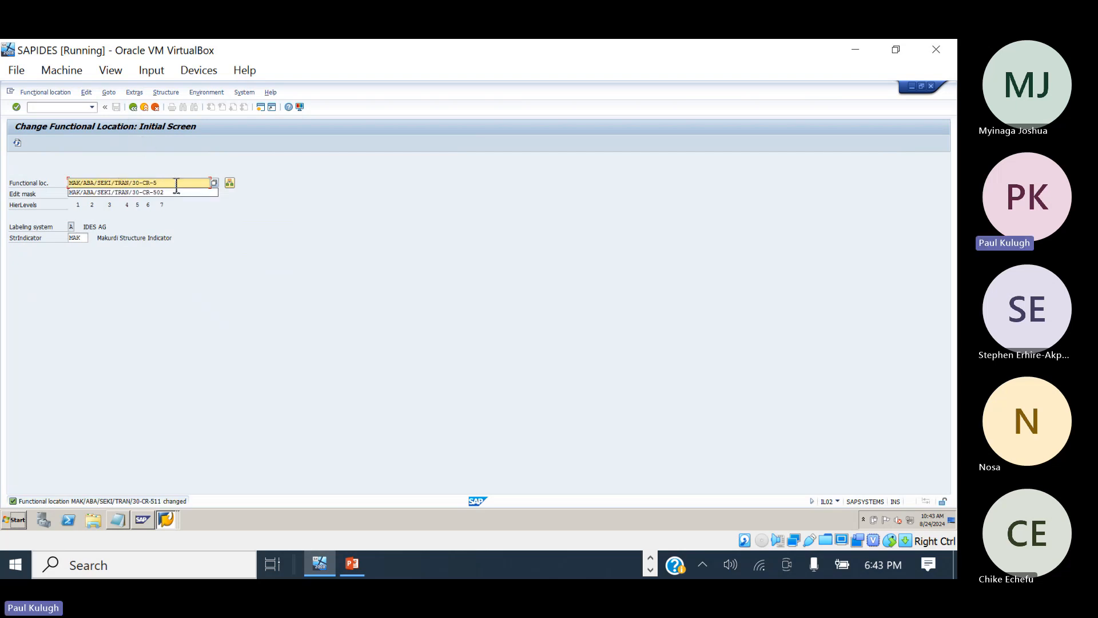
click(170, 195)
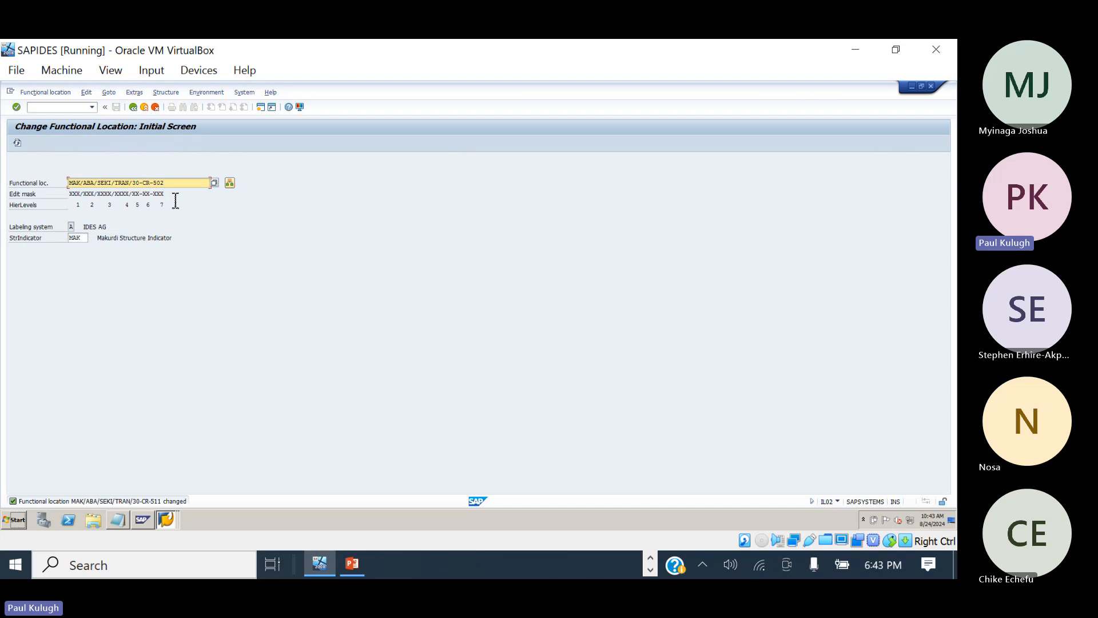
key(Return)
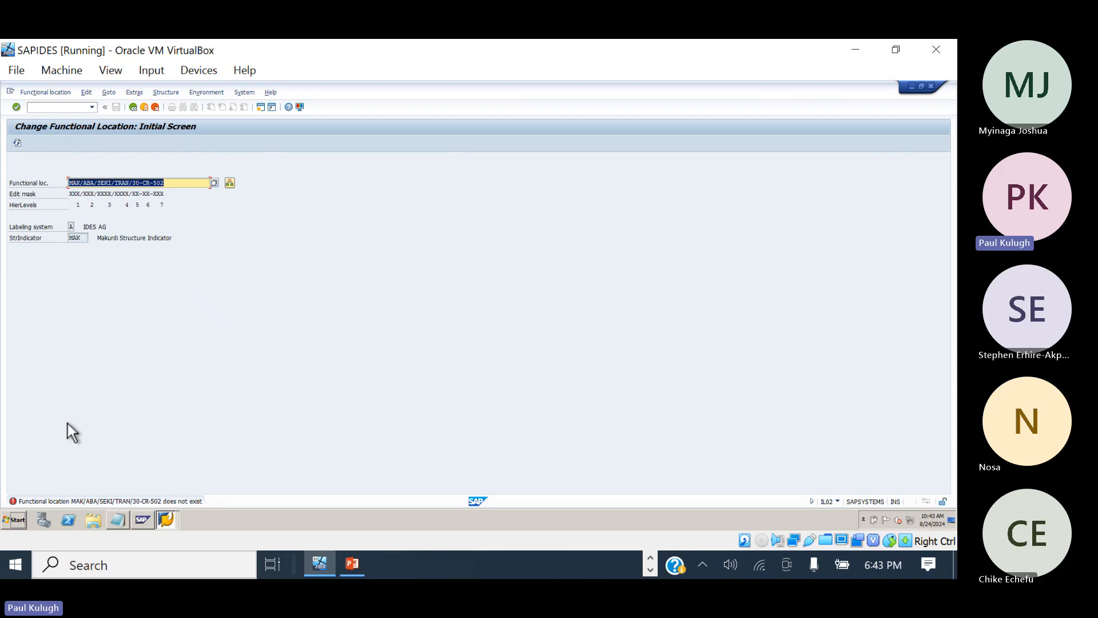
click(181, 184)
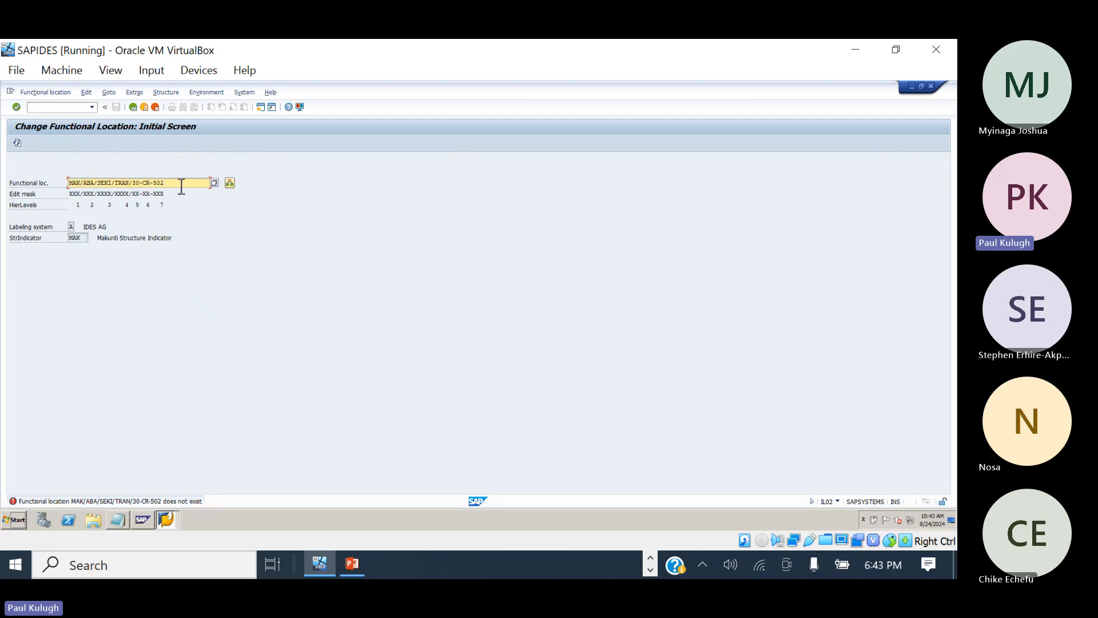
key(Return)
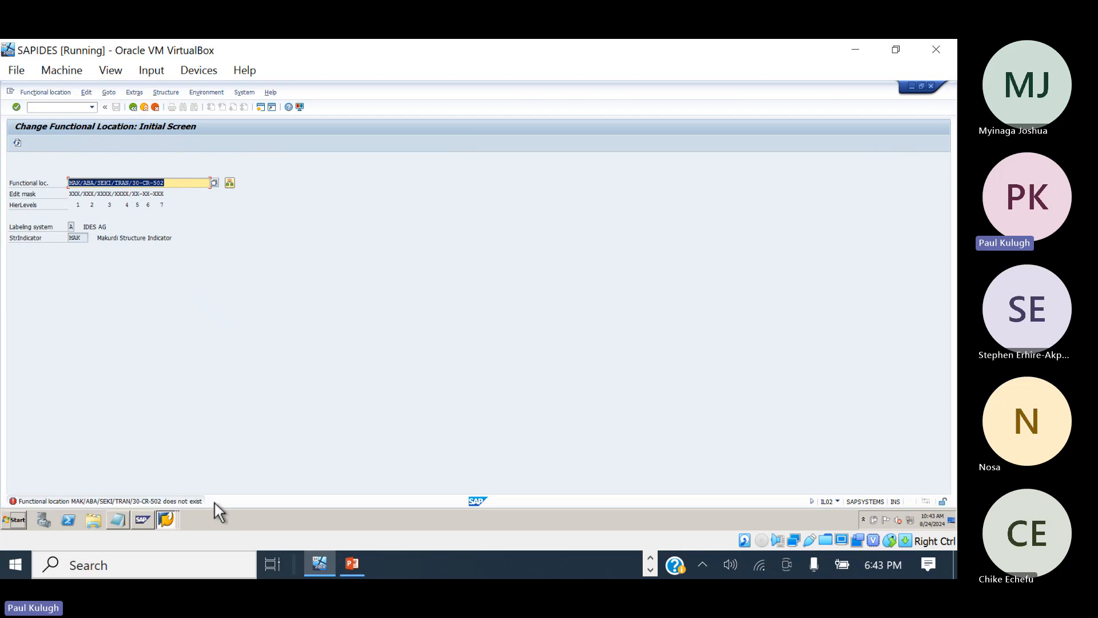
Open functional location MAK/ABA/SEKI/TRAN/30-CR-511, check its label in the master data and leave the record by saving
click(176, 185)
key(BackSpace)
key(BackSpace)
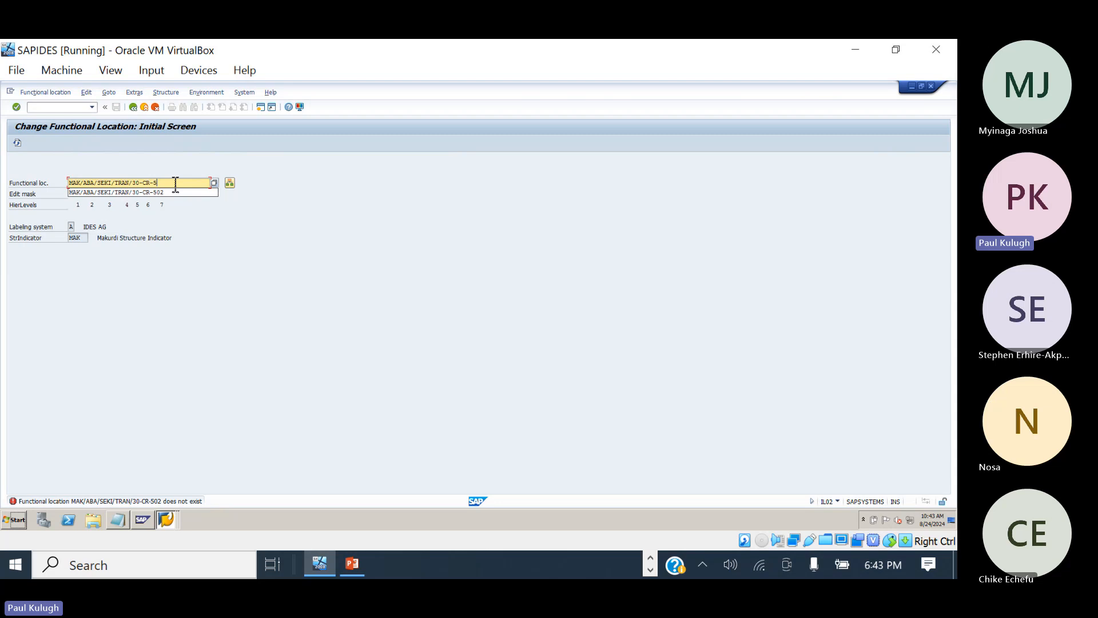
text(11)
key(Return)
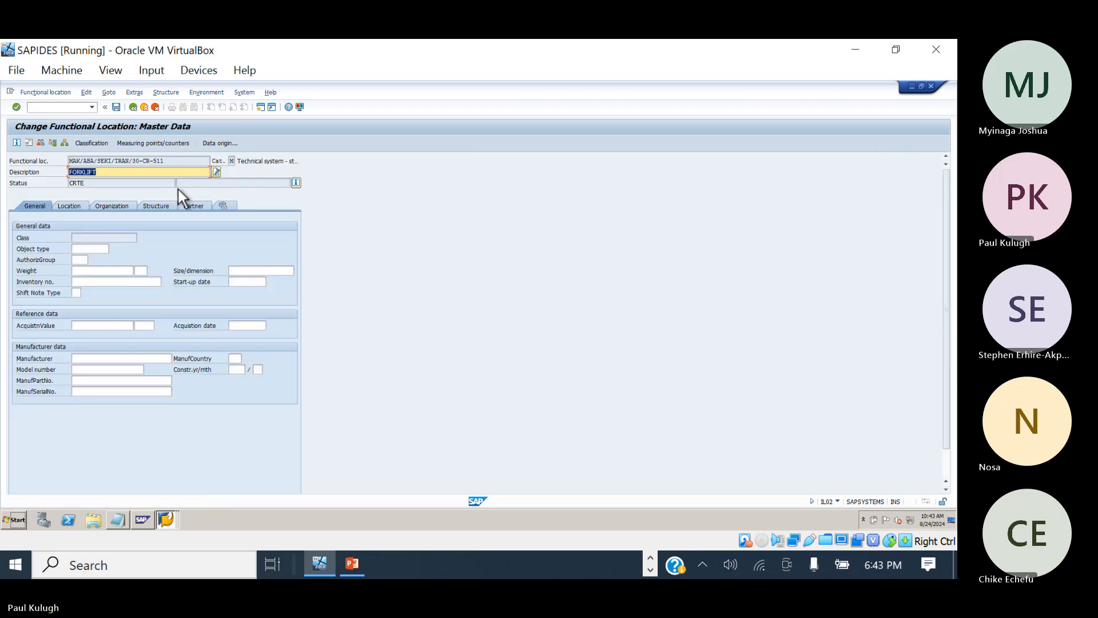
click(176, 162)
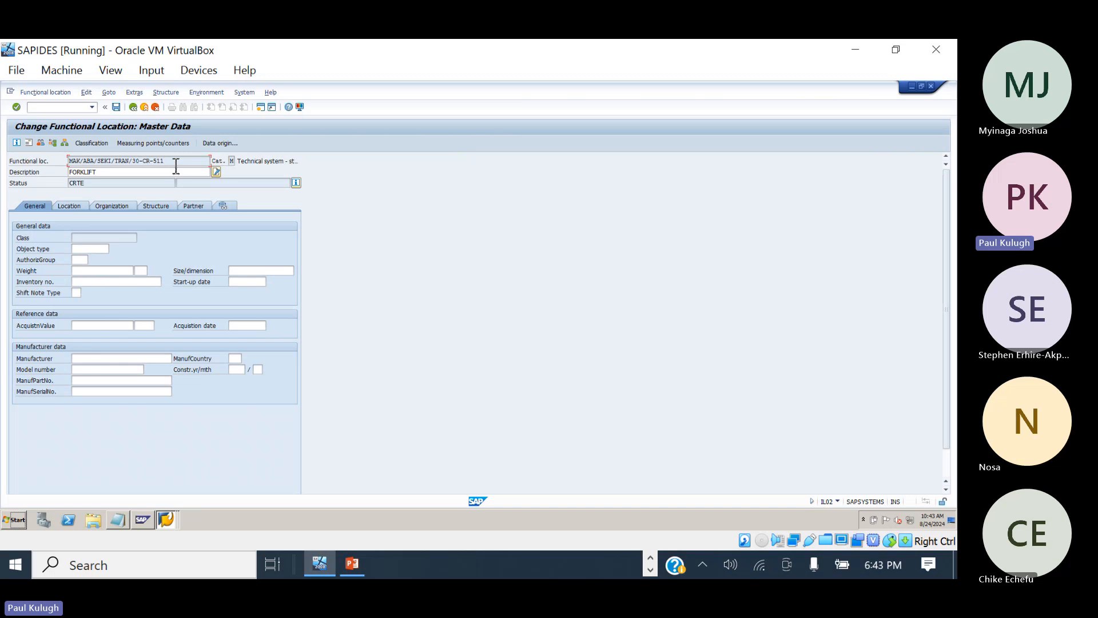
drag(175, 165, 69, 172)
click(177, 163)
click(117, 108)
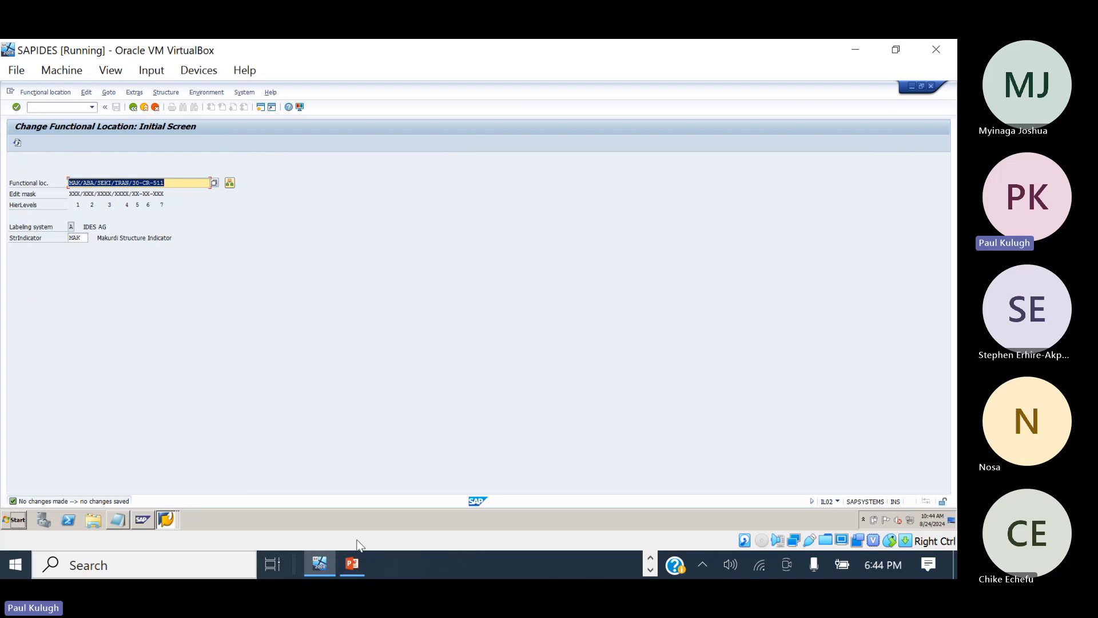
Switch to the PowerPoint presentation and examine Exercise 6 and its solution on slides 11 to 13
click(361, 568)
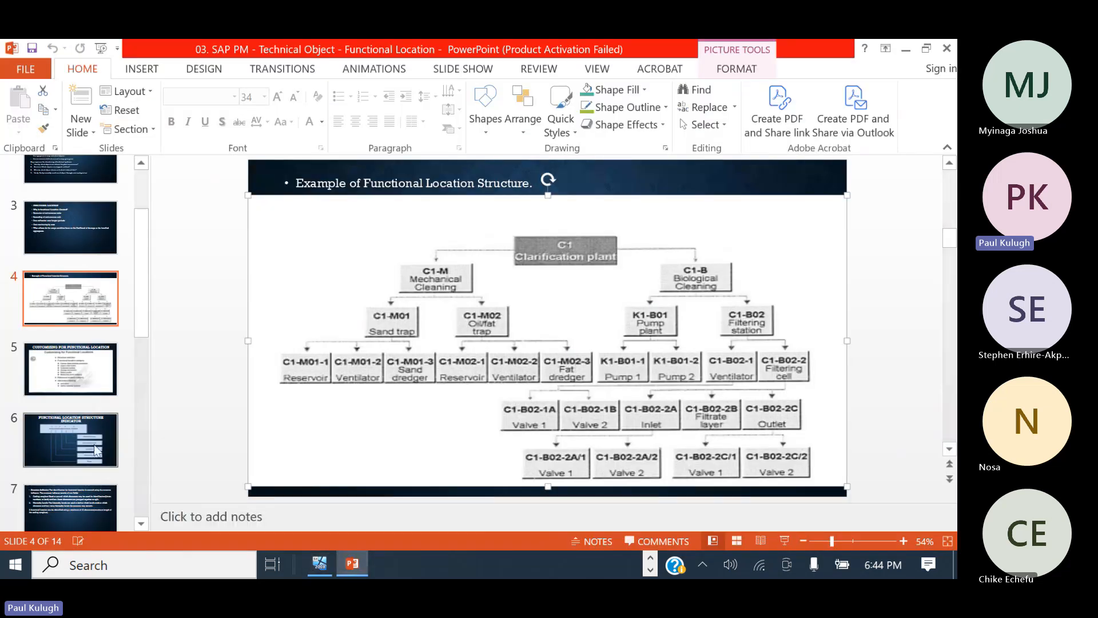
scroll(97, 449, down, 5)
click(53, 270)
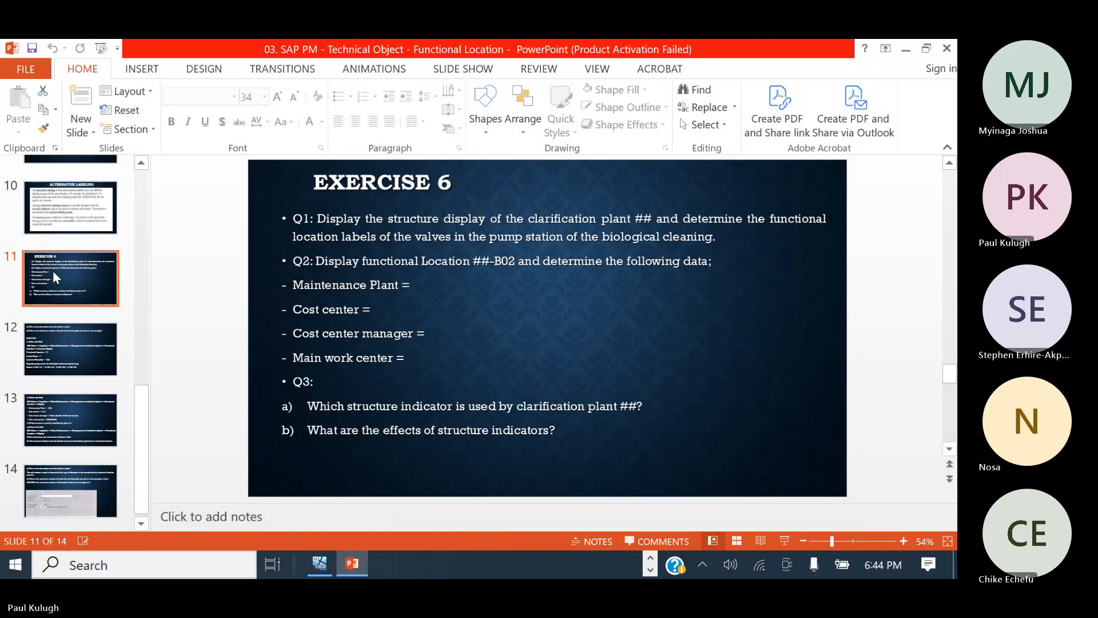
scroll(53, 270, down, 1)
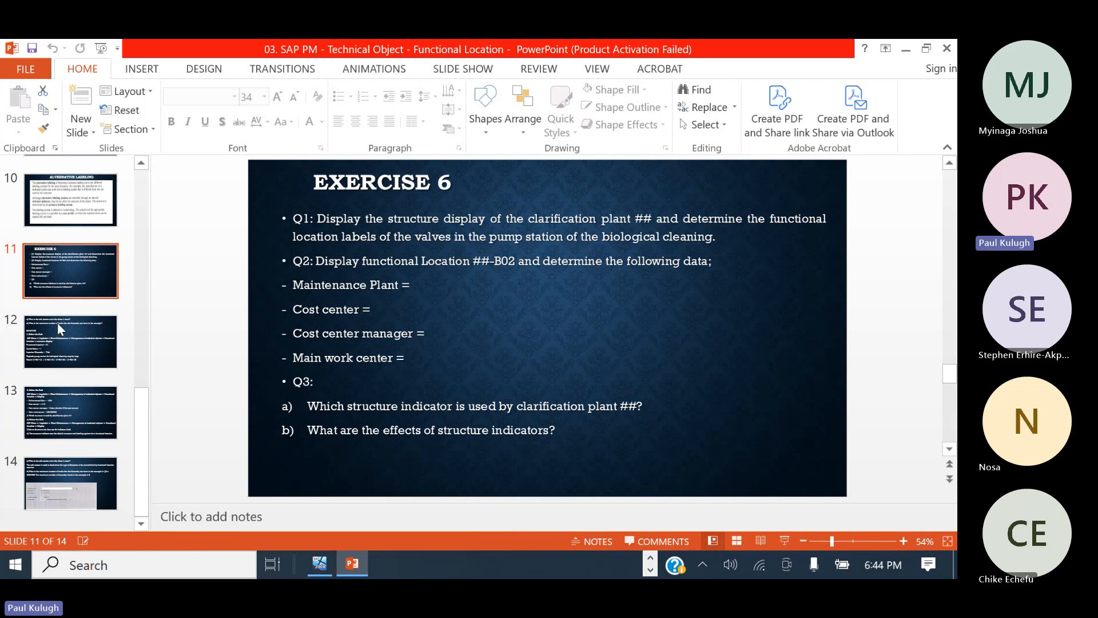
click(60, 341)
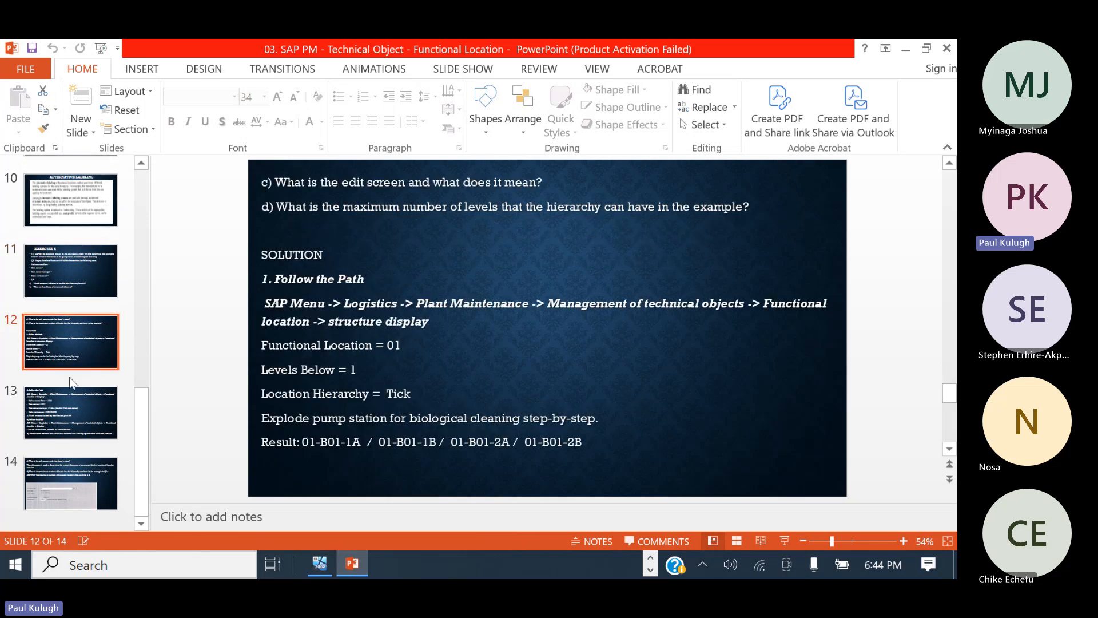
click(74, 420)
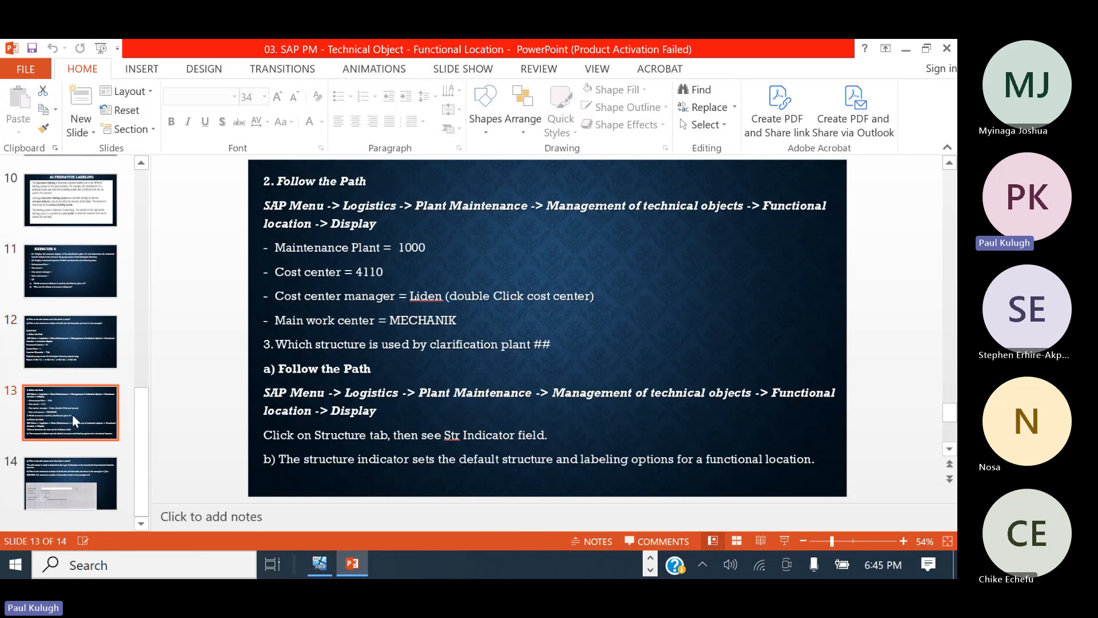
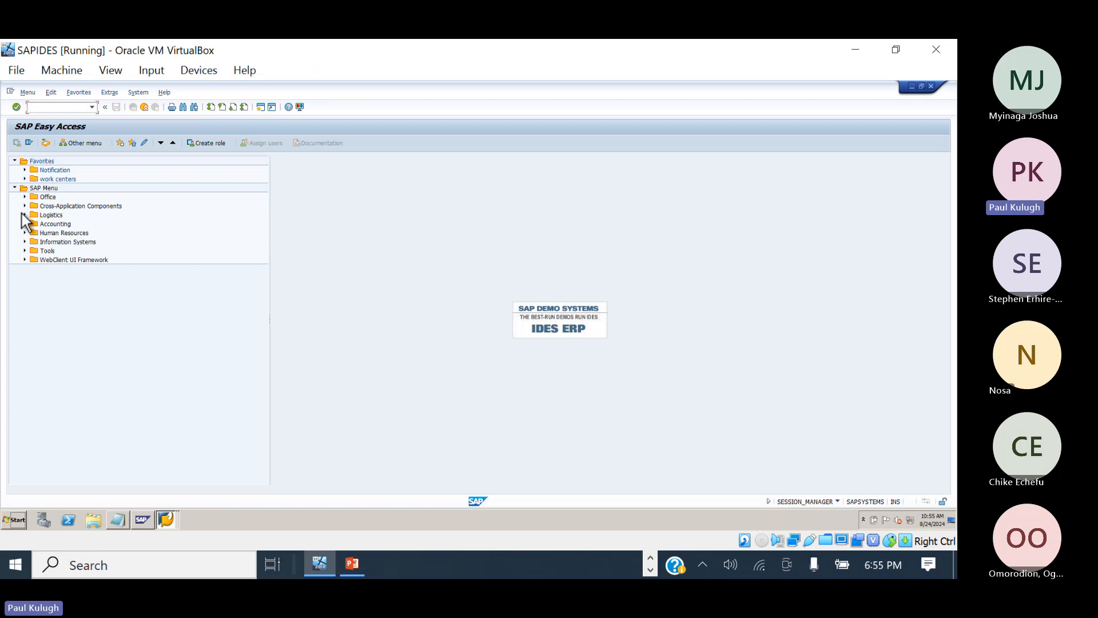
Expand the Logistics folder through Plant Maintenance and Management of Technical Objects down to the Equipment transactions
click(24, 215)
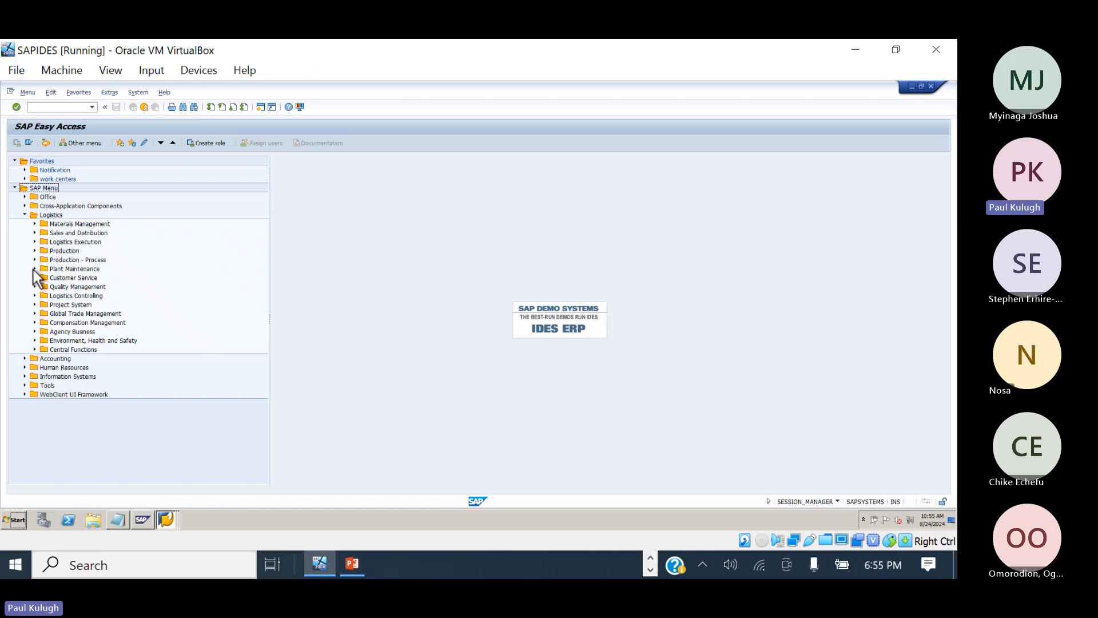
click(34, 269)
click(56, 269)
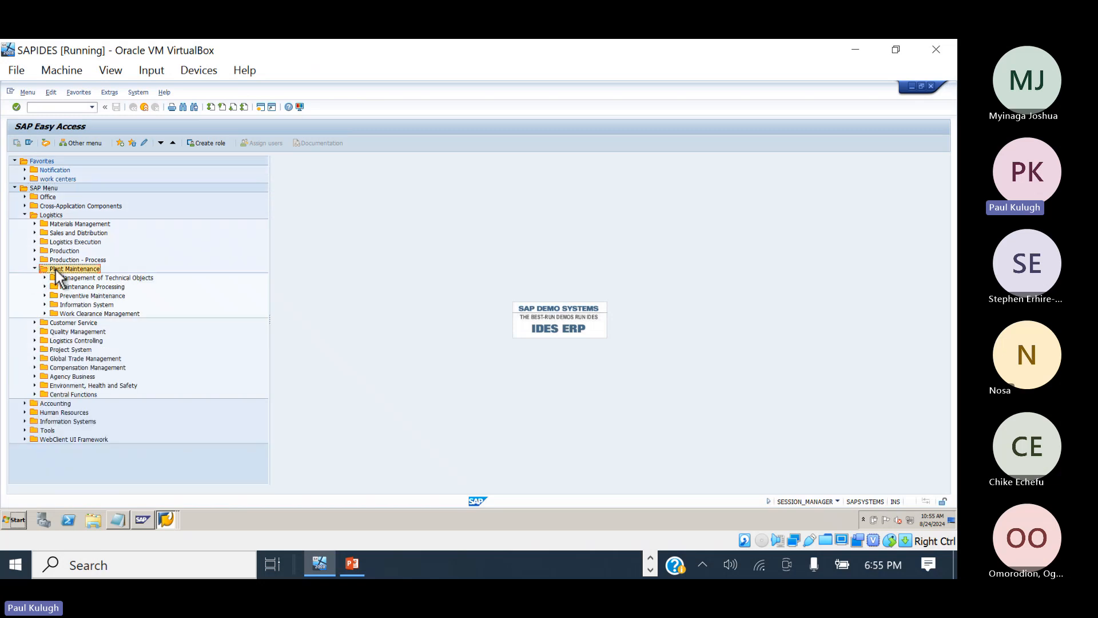
click(44, 278)
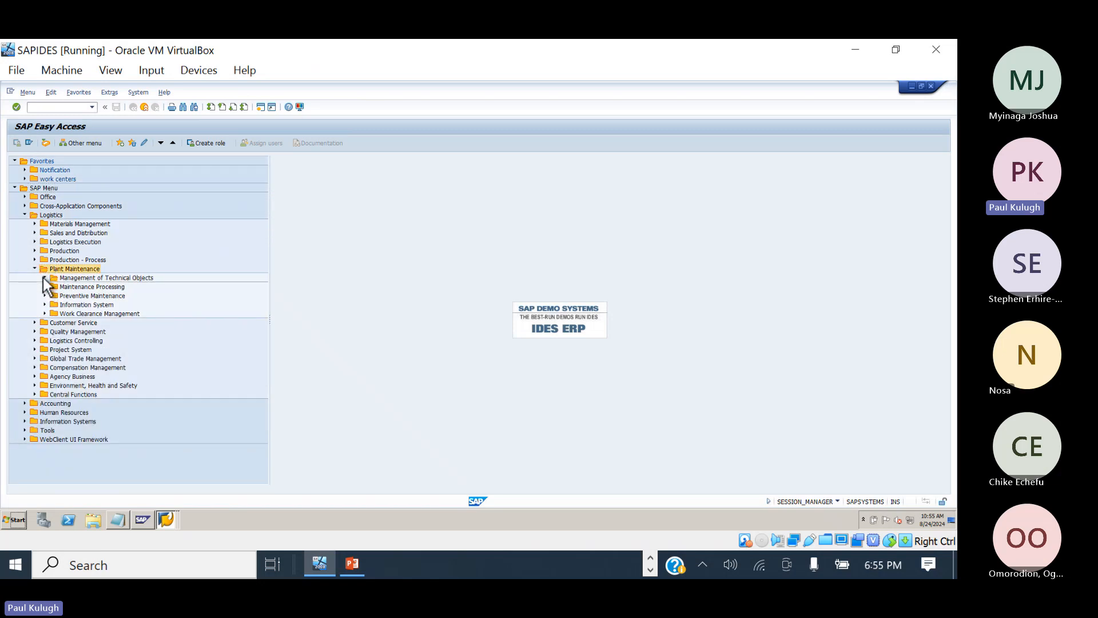
click(64, 297)
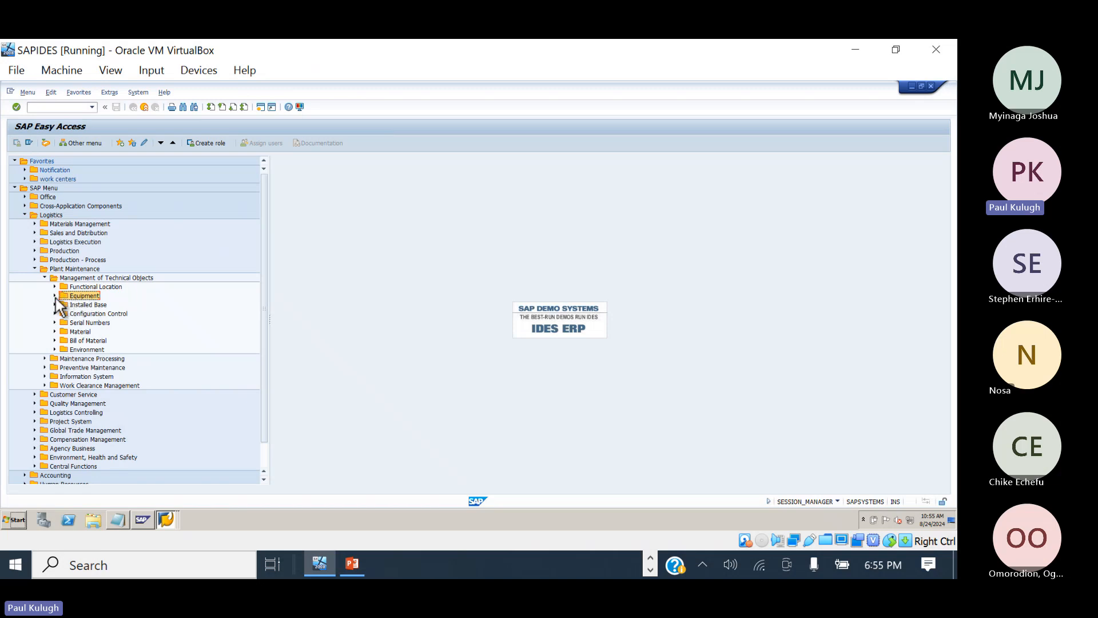
click(54, 297)
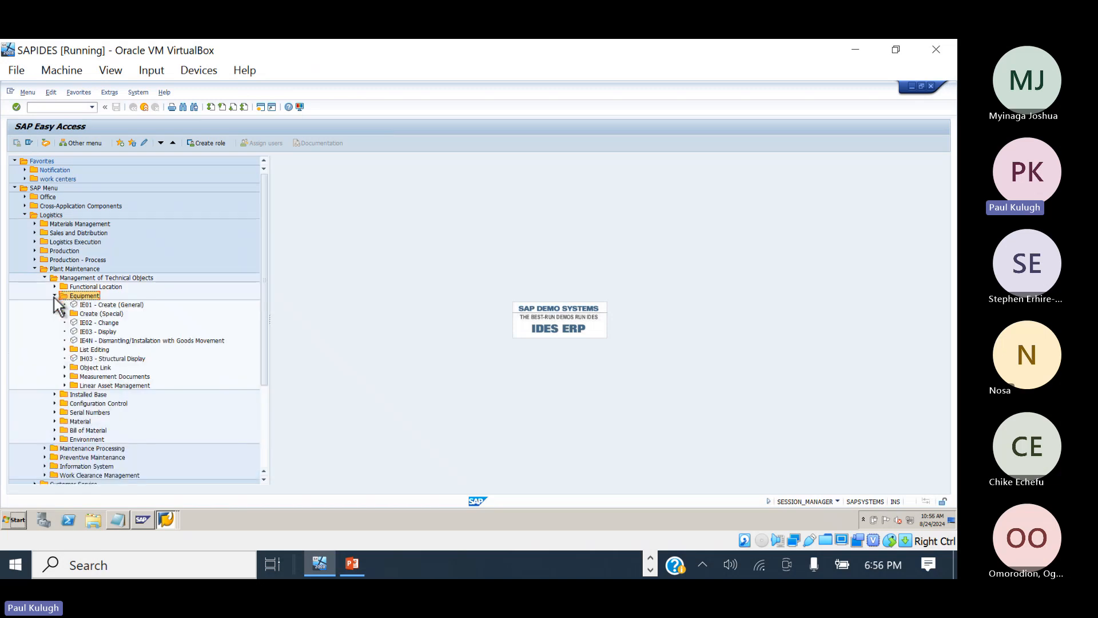
Examine the Equipment transactions, including Create (Special), IE4N, List Editing and IH03 Structural Display
click(87, 307)
click(64, 314)
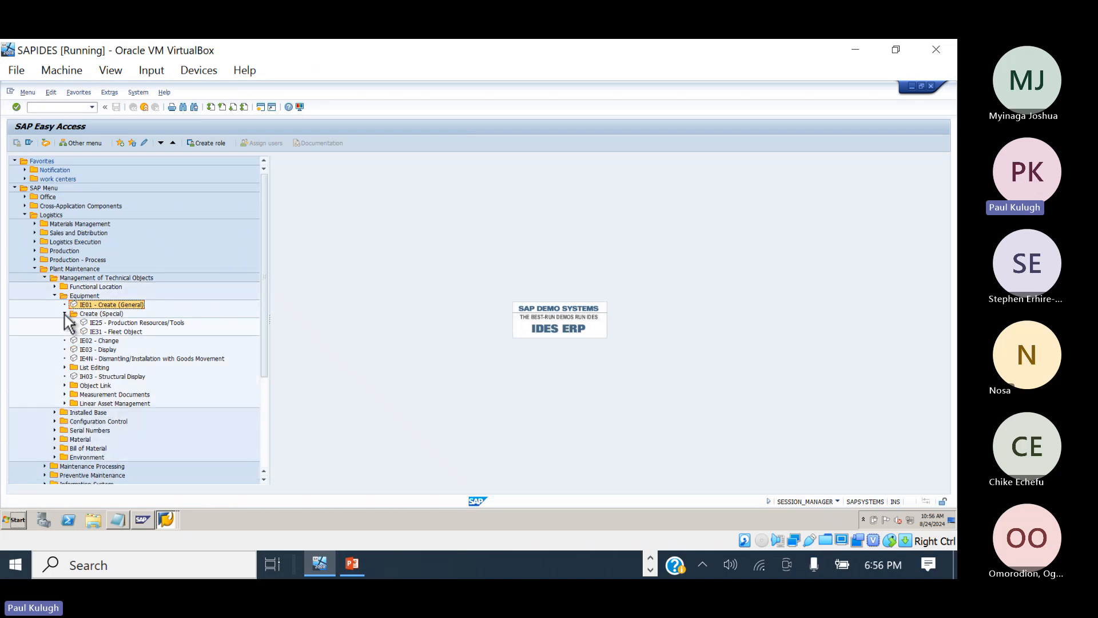
click(64, 314)
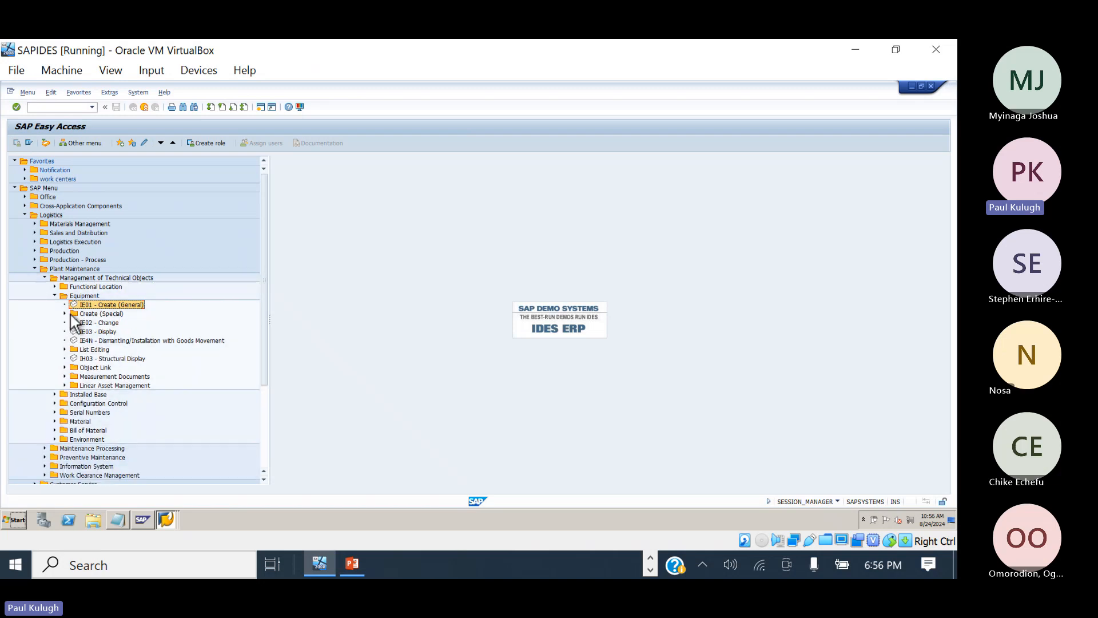
click(81, 314)
click(89, 325)
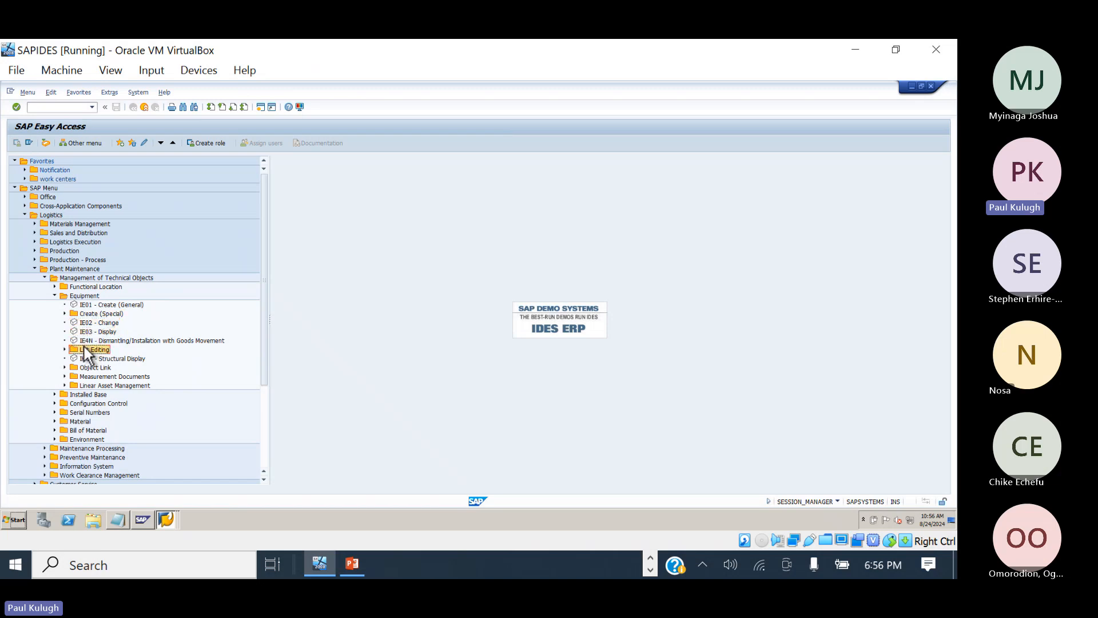
click(99, 341)
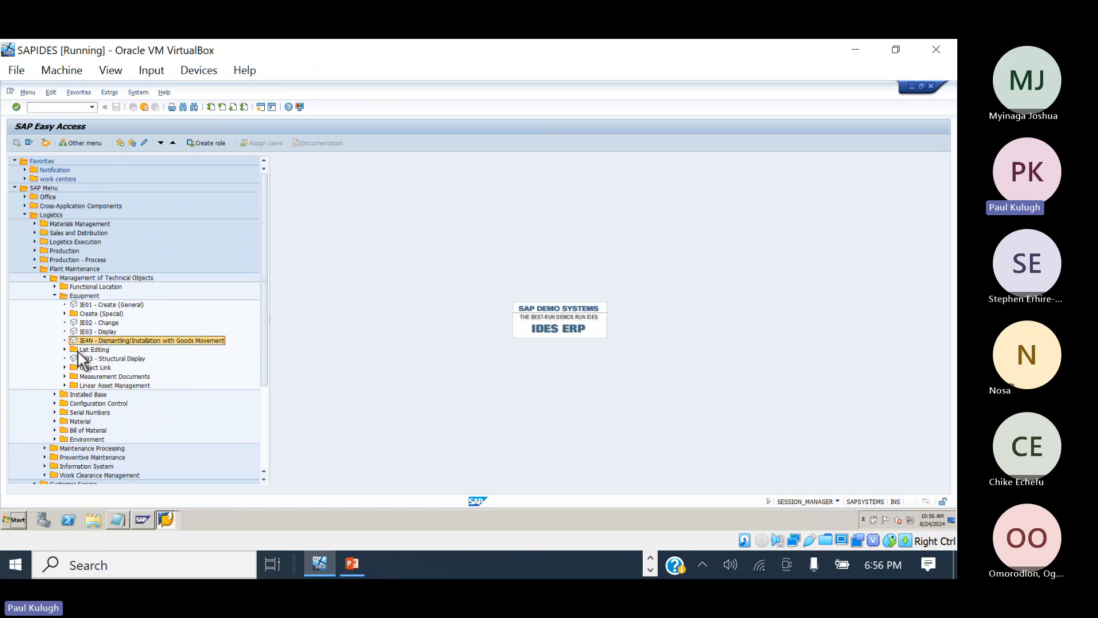
click(82, 351)
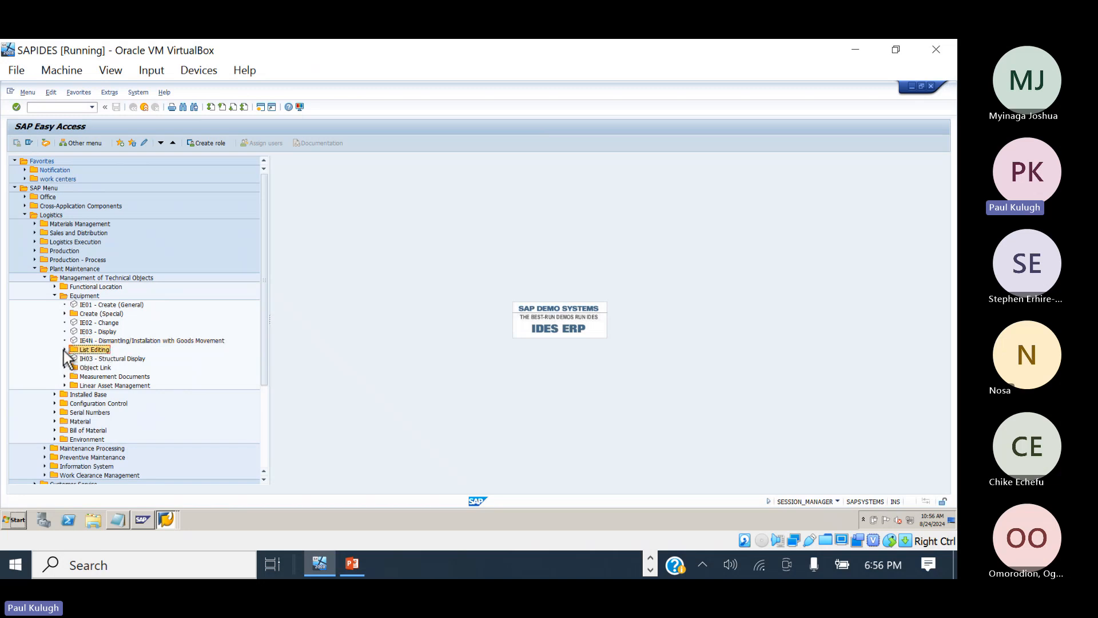
click(64, 349)
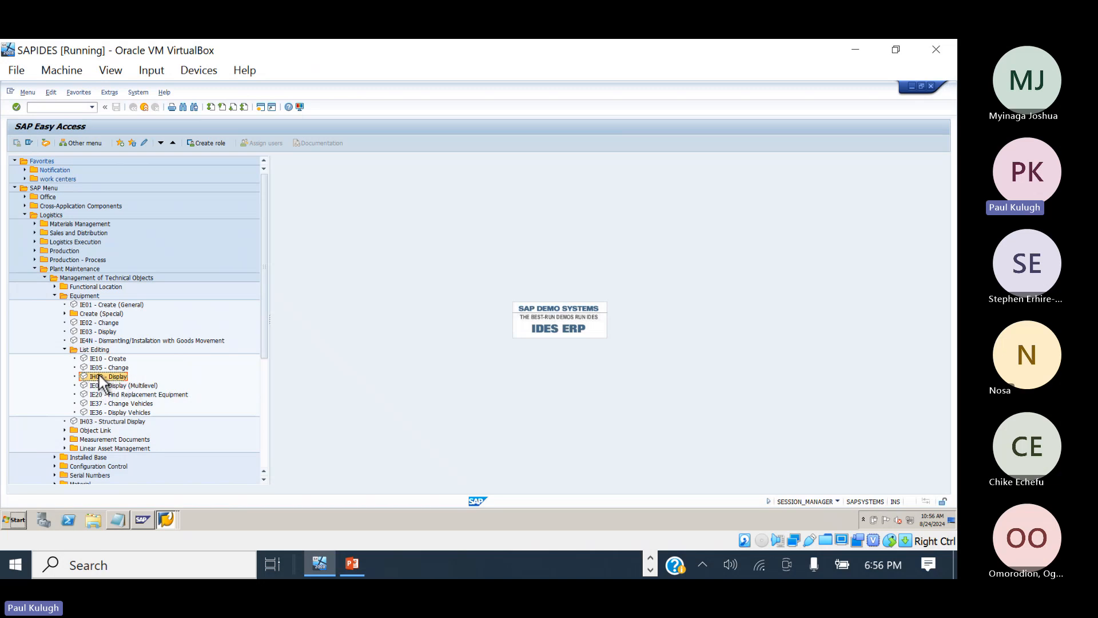
click(64, 350)
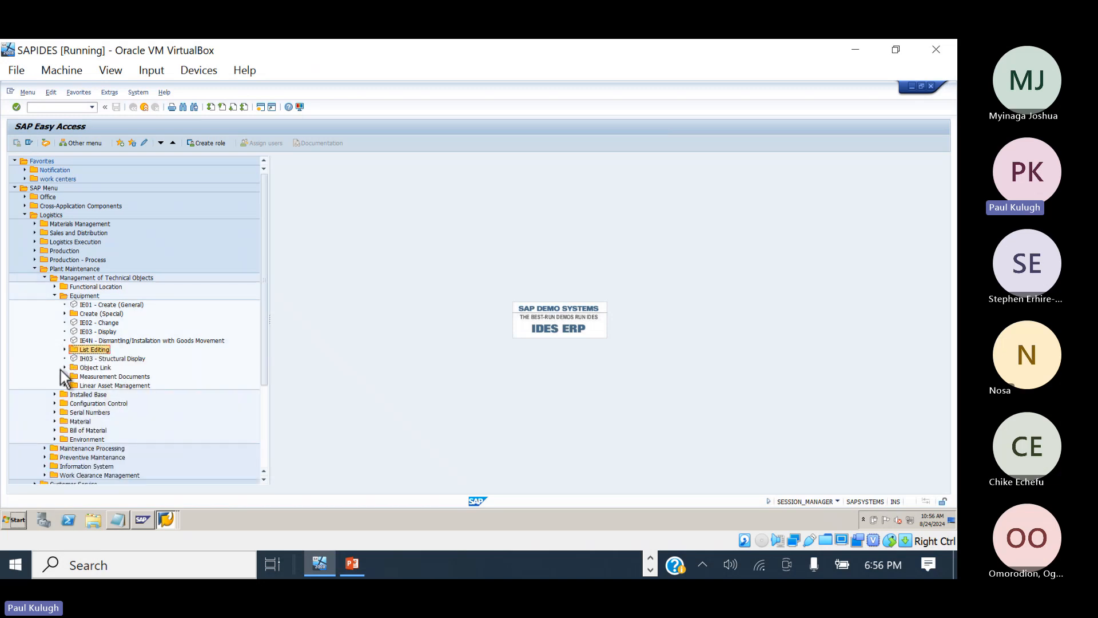
click(81, 361)
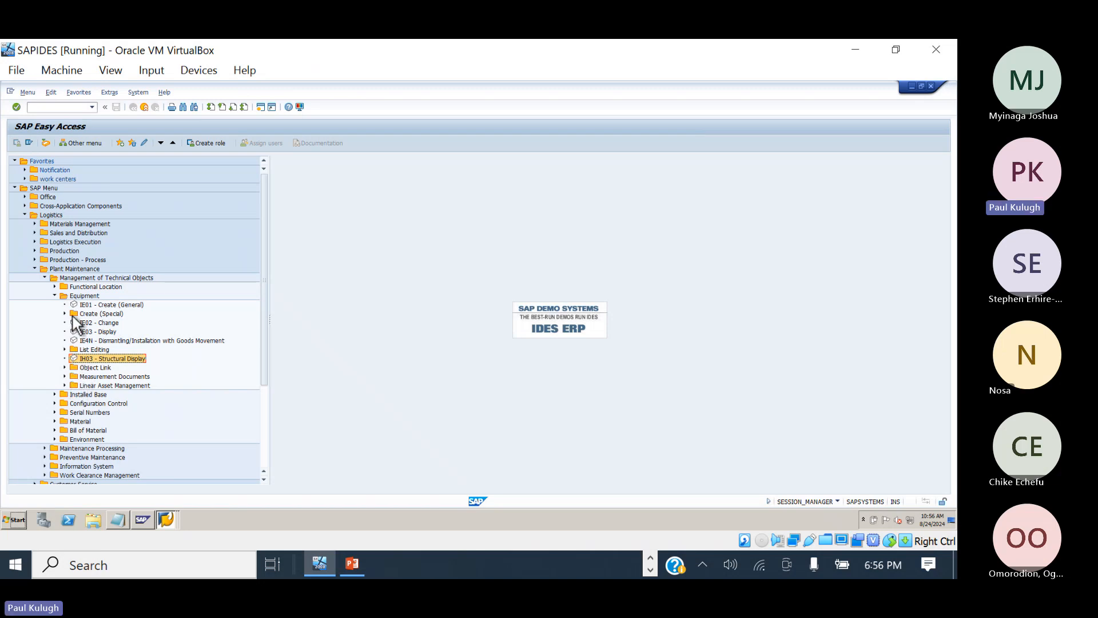
Start equipment list display IH08 from List Editing and run the selection with the default criteria
click(64, 350)
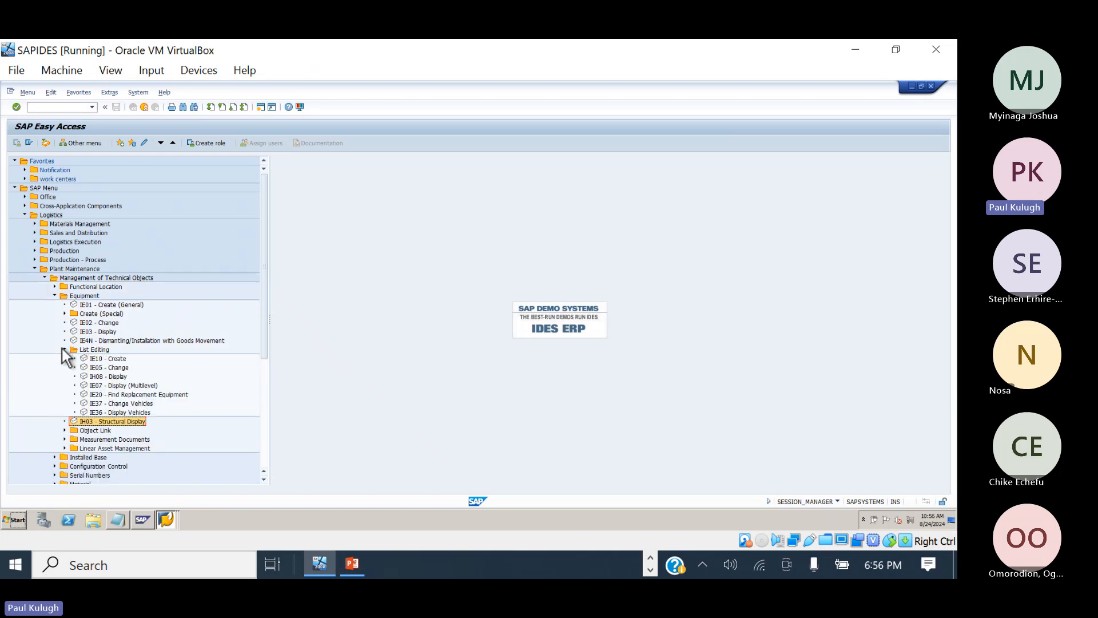
click(93, 377)
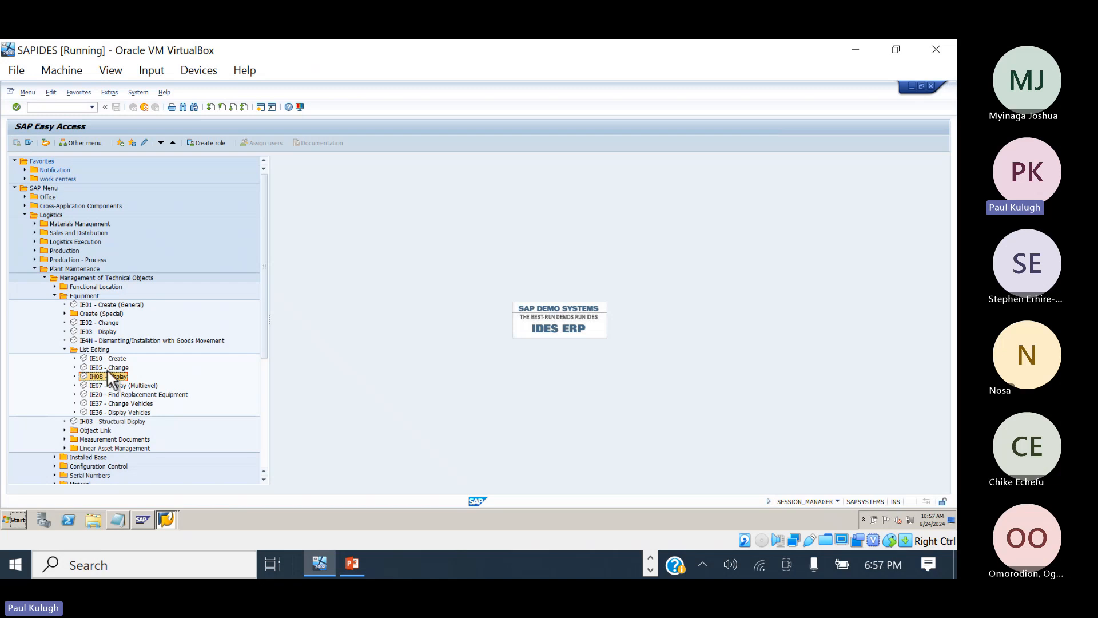
double_click(95, 376)
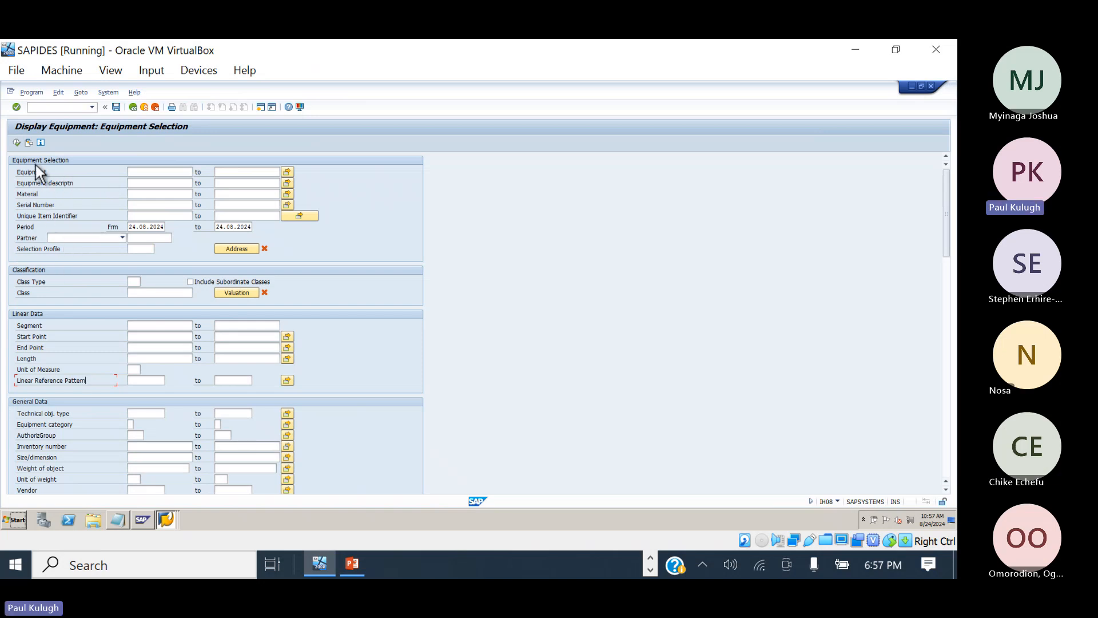
click(16, 144)
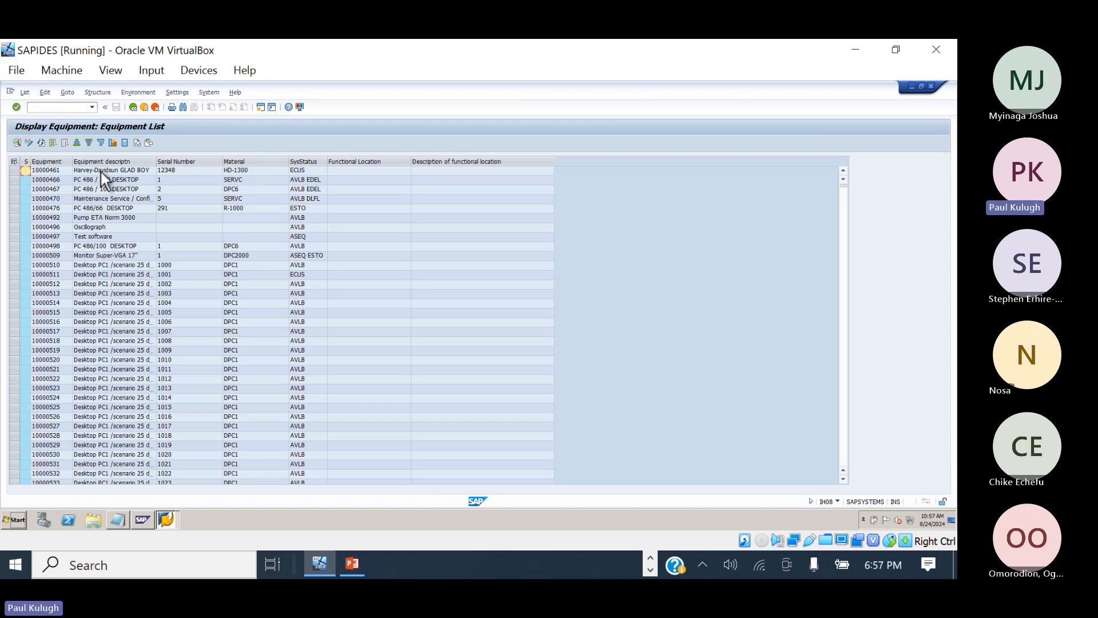
Widen the Equipment column in the equipment list
click(51, 163)
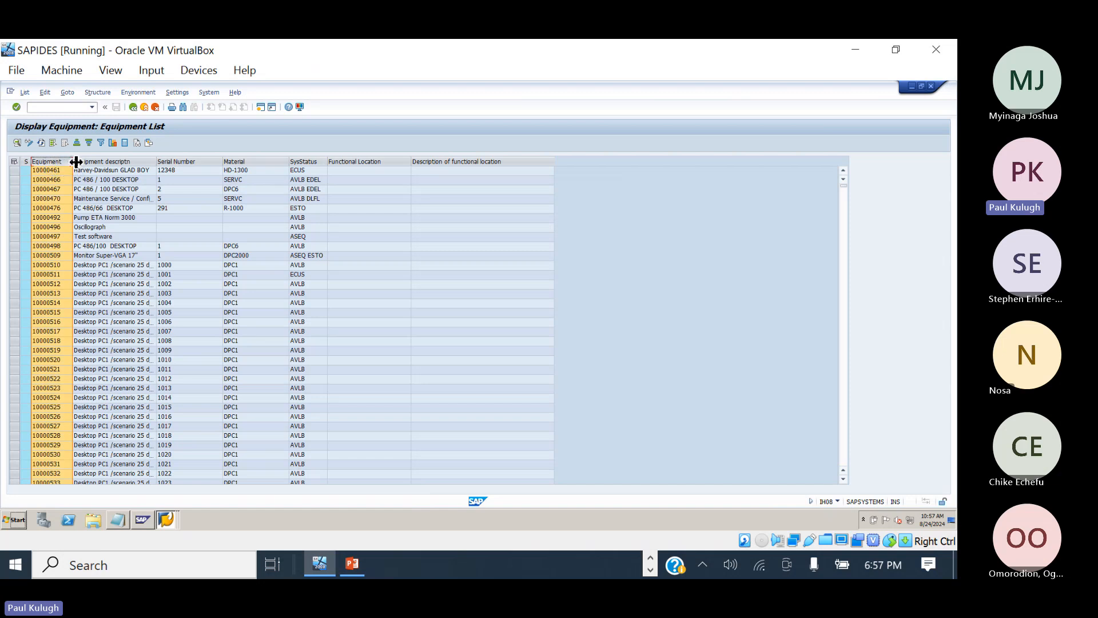
drag(71, 158, 125, 173)
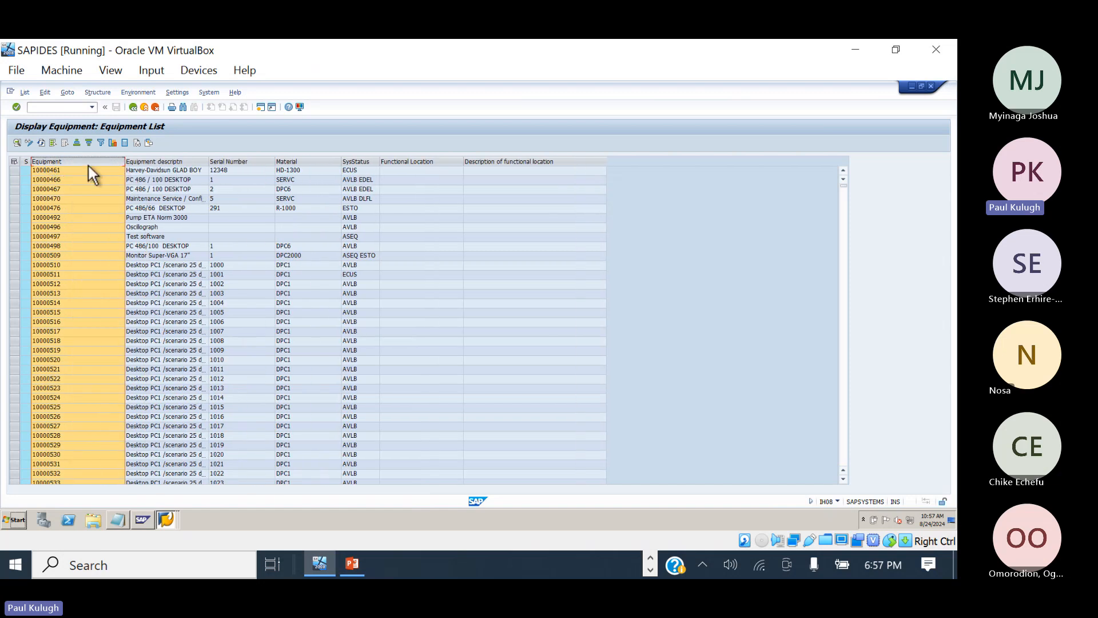
click(60, 275)
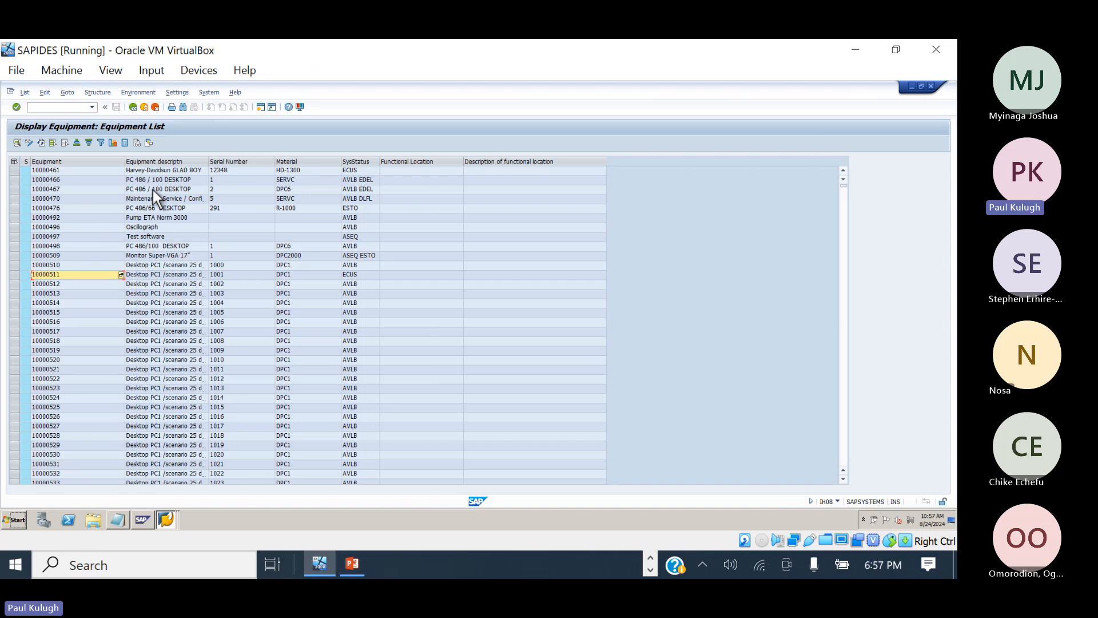
Examine the description, serial number, material, system status and functional location columns of the equipment list
click(160, 164)
scroll(169, 241, down, 3)
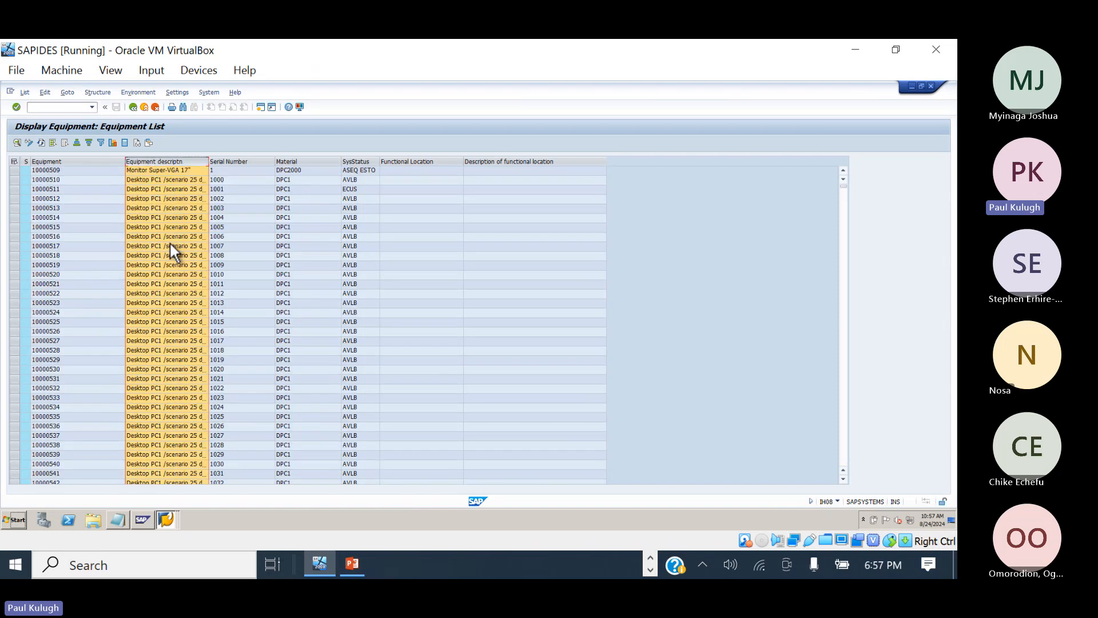
click(241, 159)
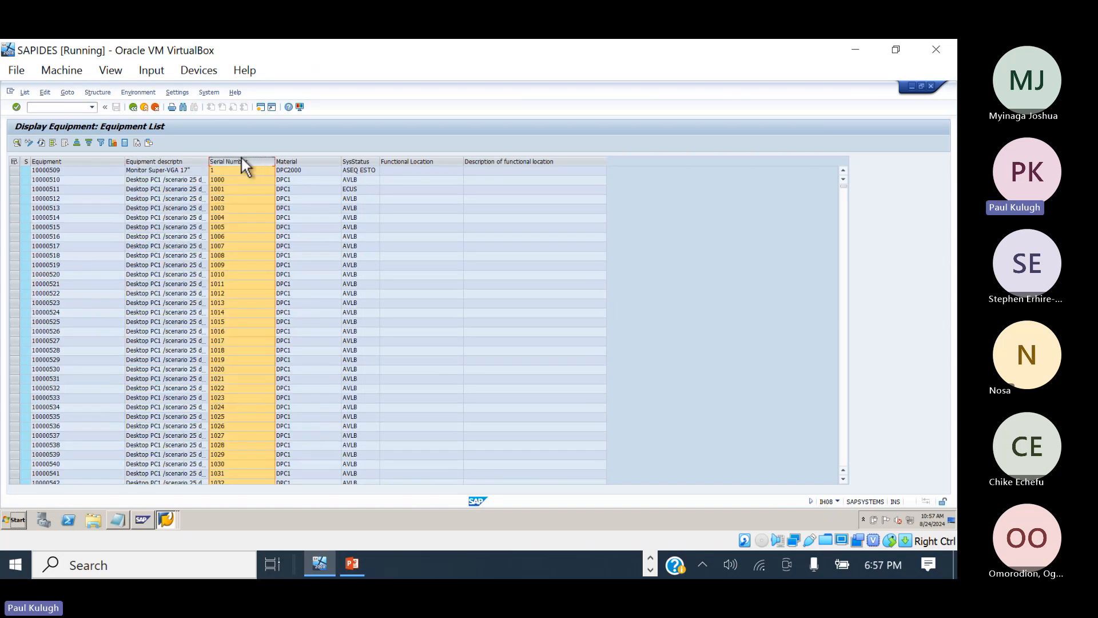
click(297, 160)
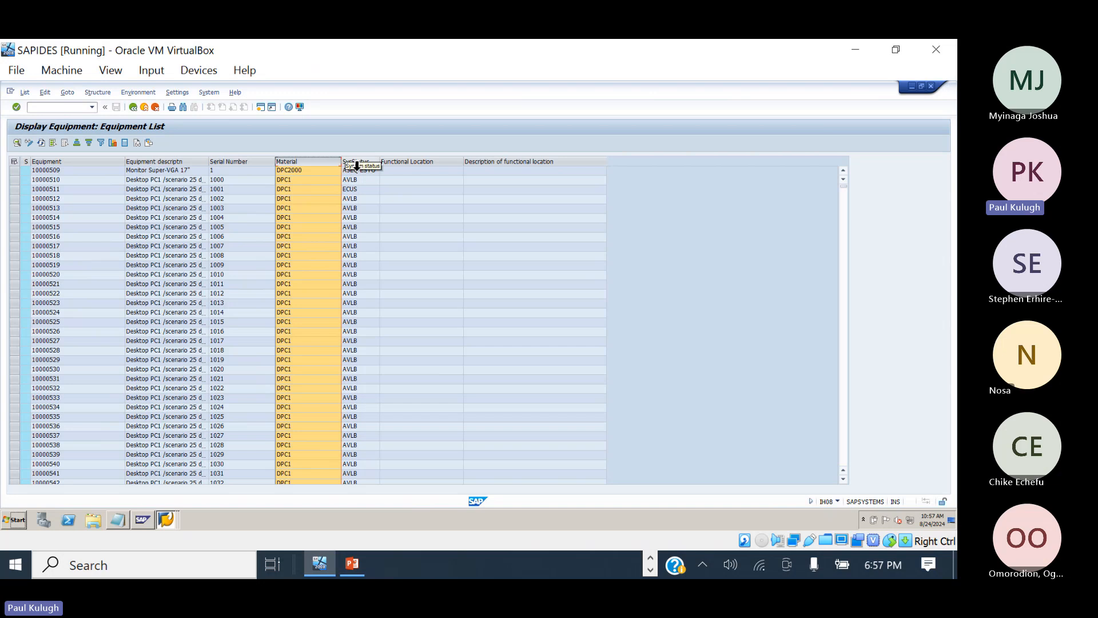
click(355, 162)
click(407, 162)
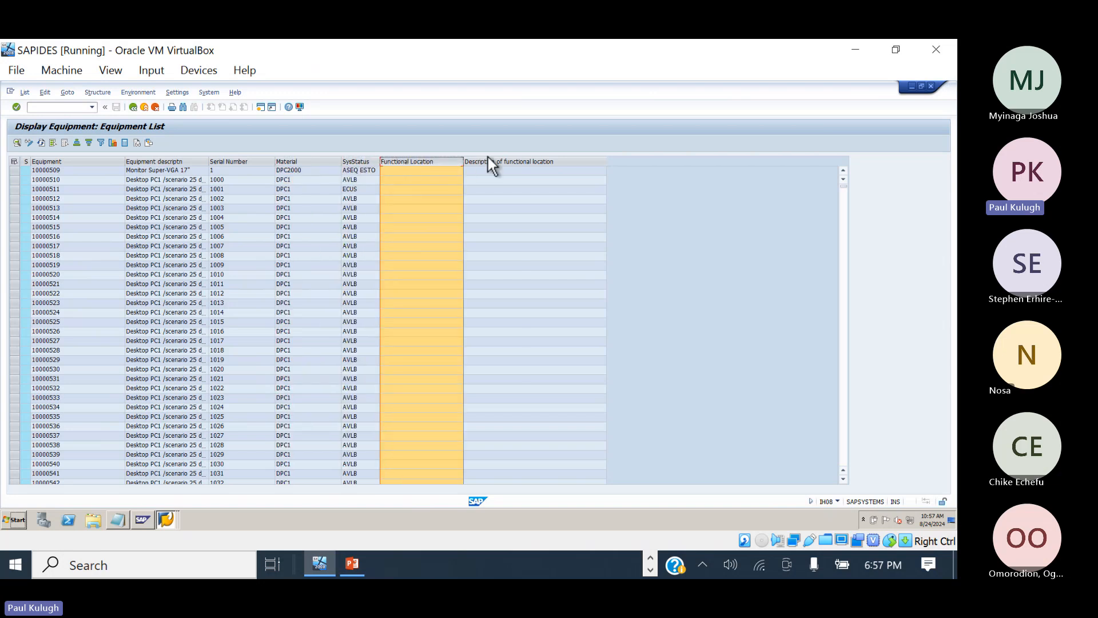
Look through the equipment list to see which equipment is assigned to a functional location
scroll(416, 225, down, 8)
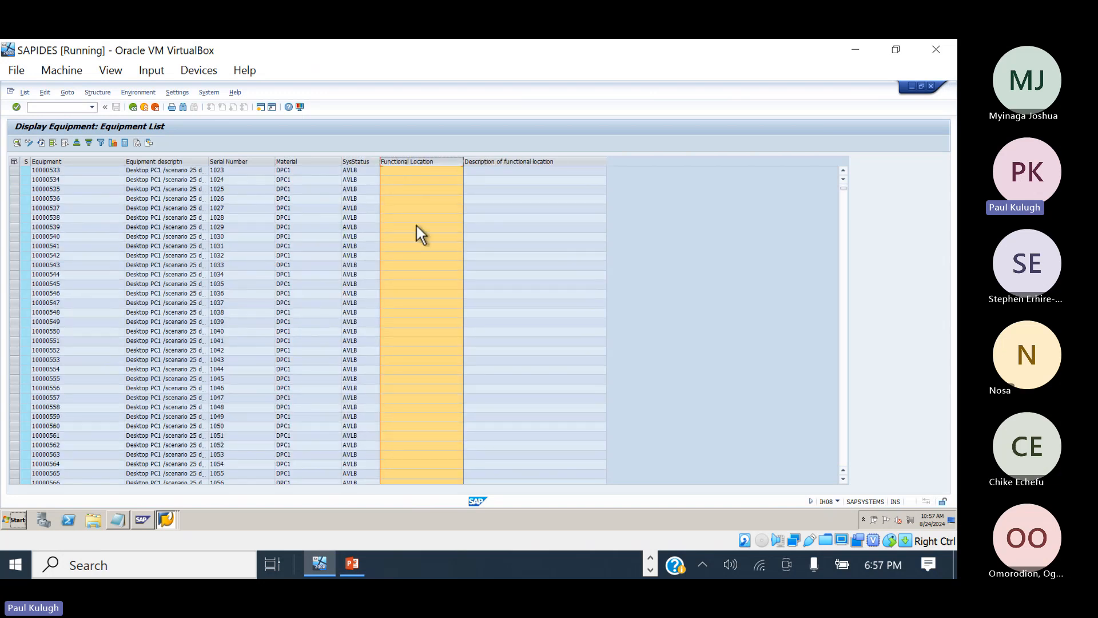
scroll(416, 226, down, 13)
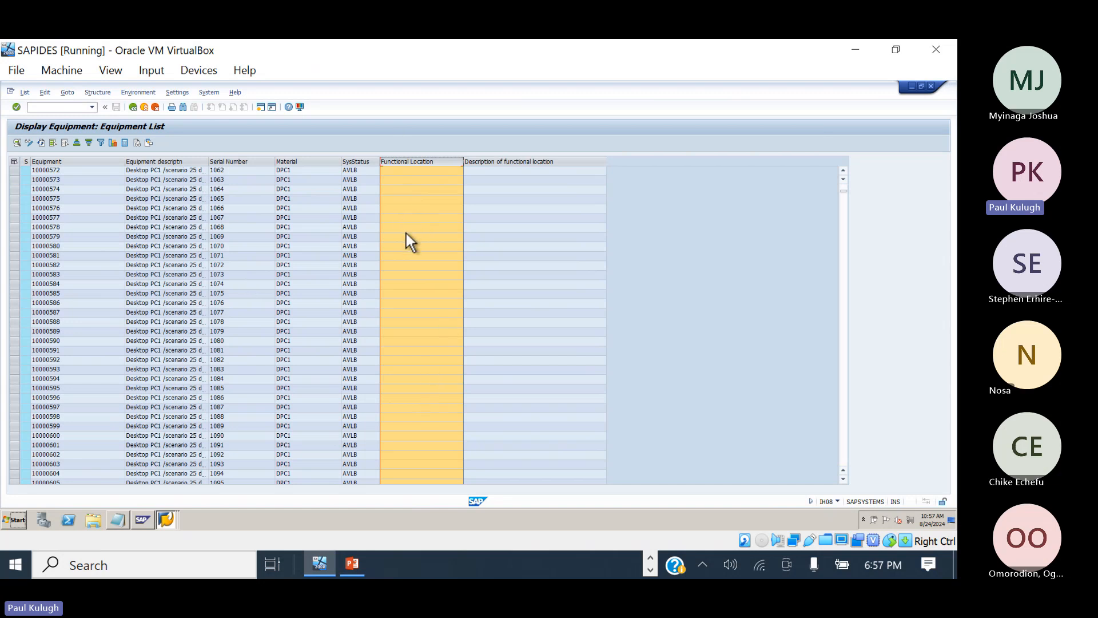
scroll(435, 292, down, 18)
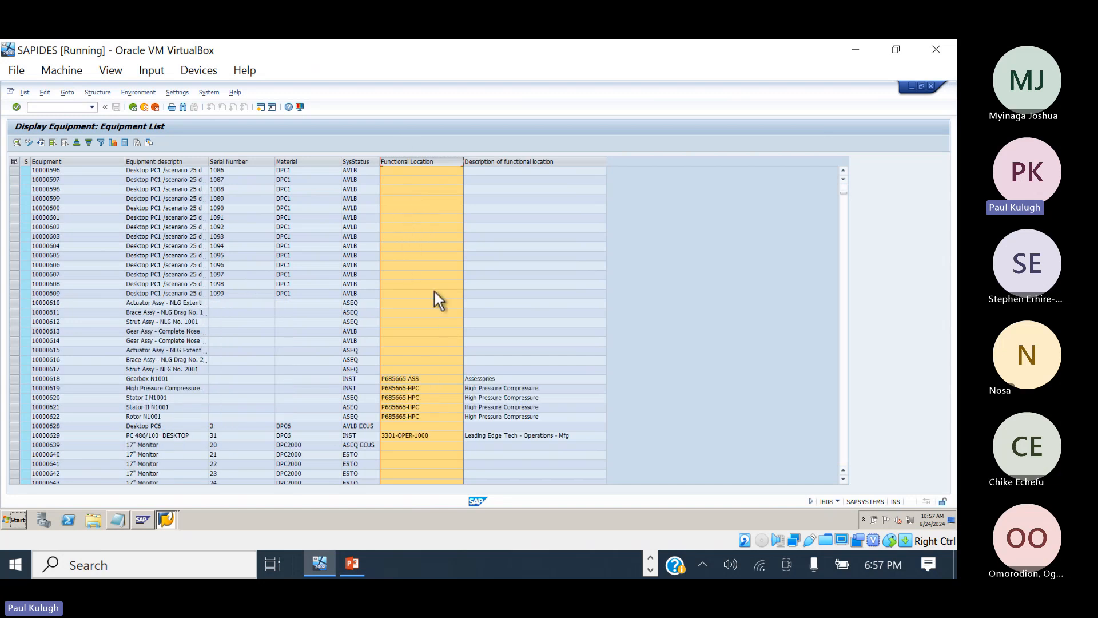
scroll(412, 285, down, 20)
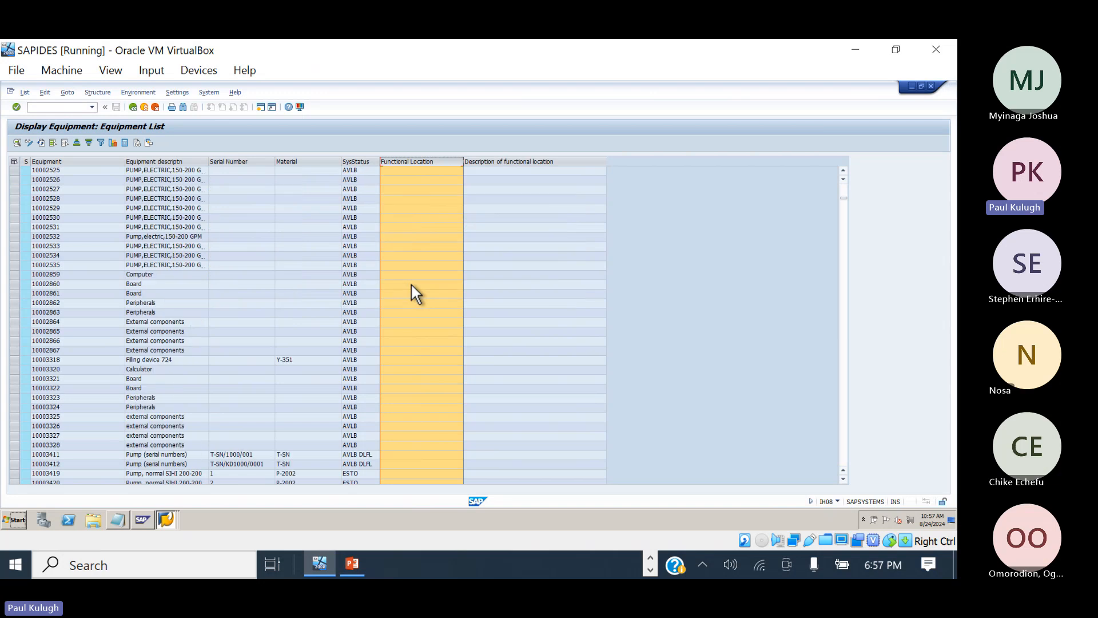
scroll(412, 284, down, 20)
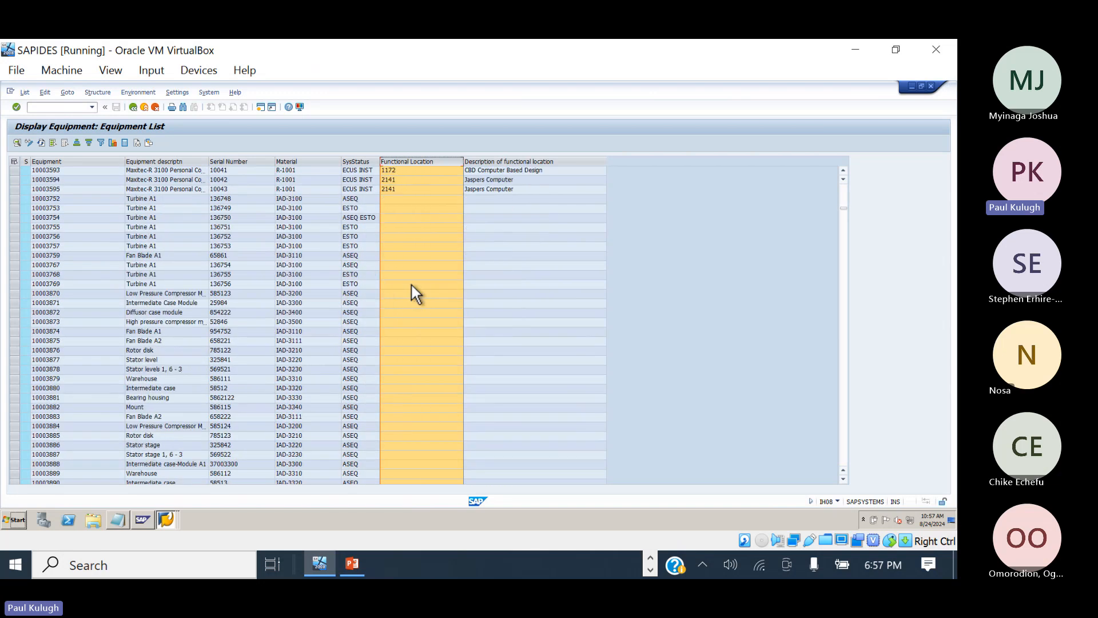
scroll(412, 284, down, 20)
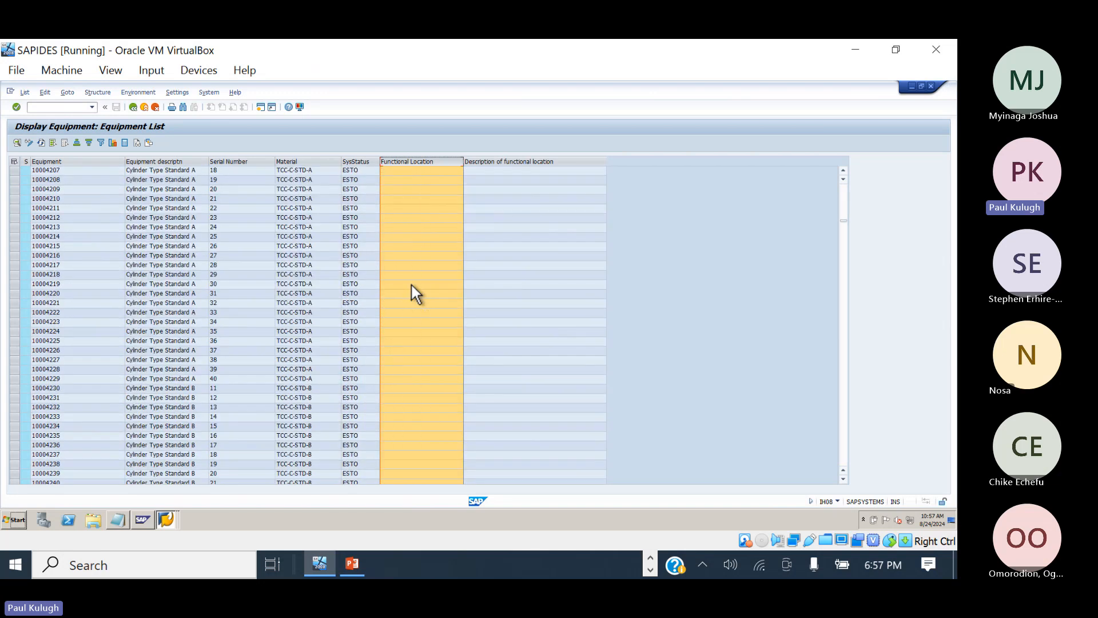
scroll(412, 284, down, 5)
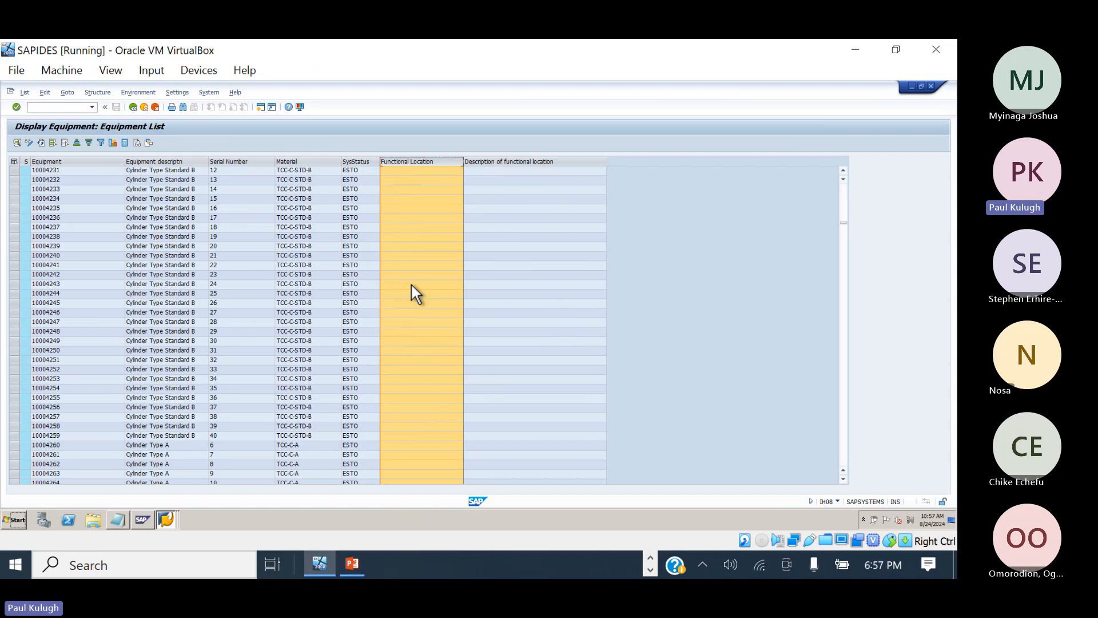
scroll(412, 284, up, 20)
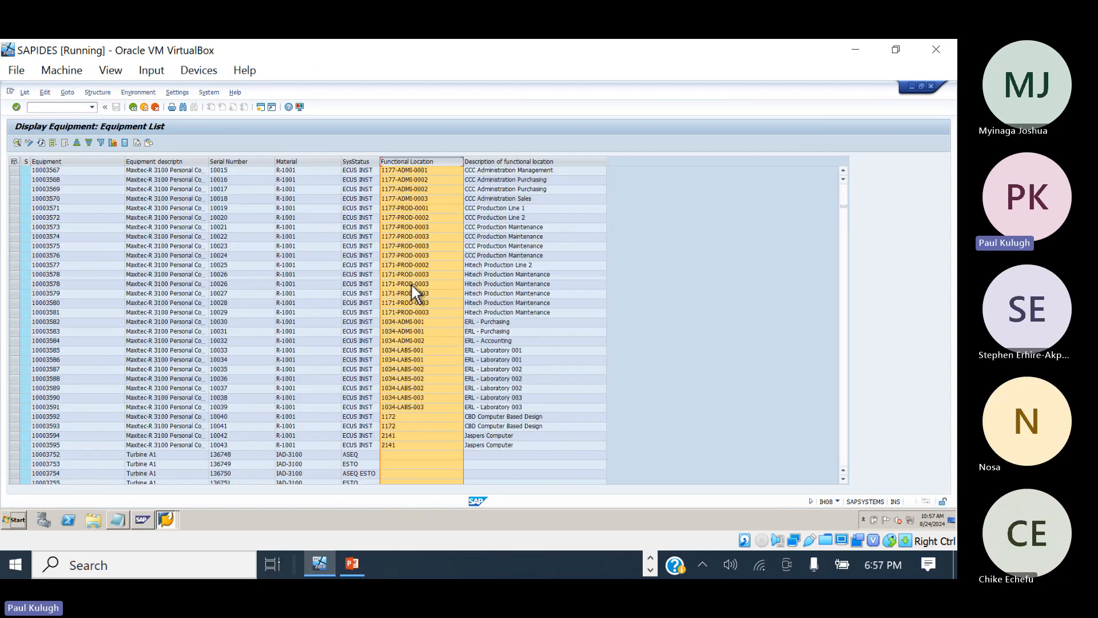
scroll(411, 283, up, 10)
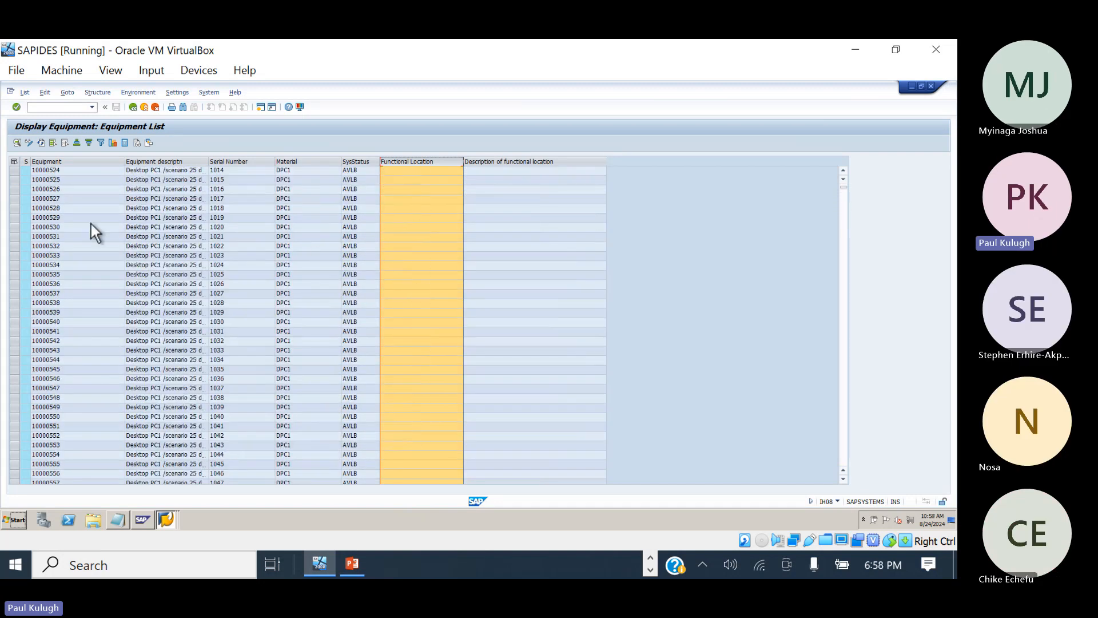
Open the master record of equipment 10000529 from the list and check its equipment number
double_click(58, 217)
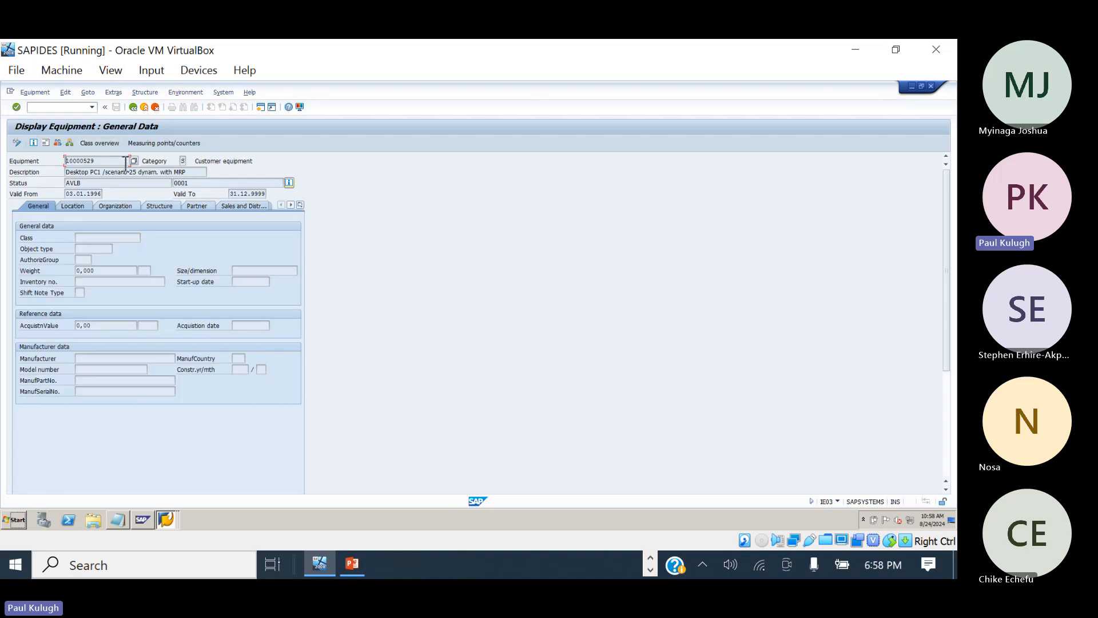
drag(116, 164, 68, 163)
click(103, 164)
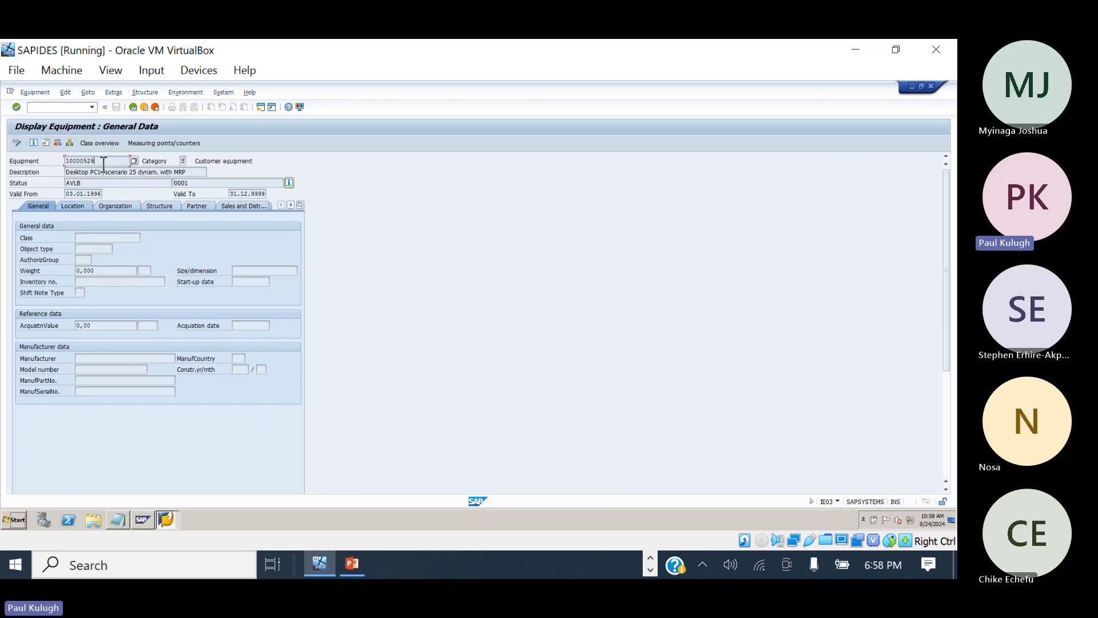
Check the equipment number and description in the header of the displayed master record
click(39, 170)
drag(129, 161, 33, 152)
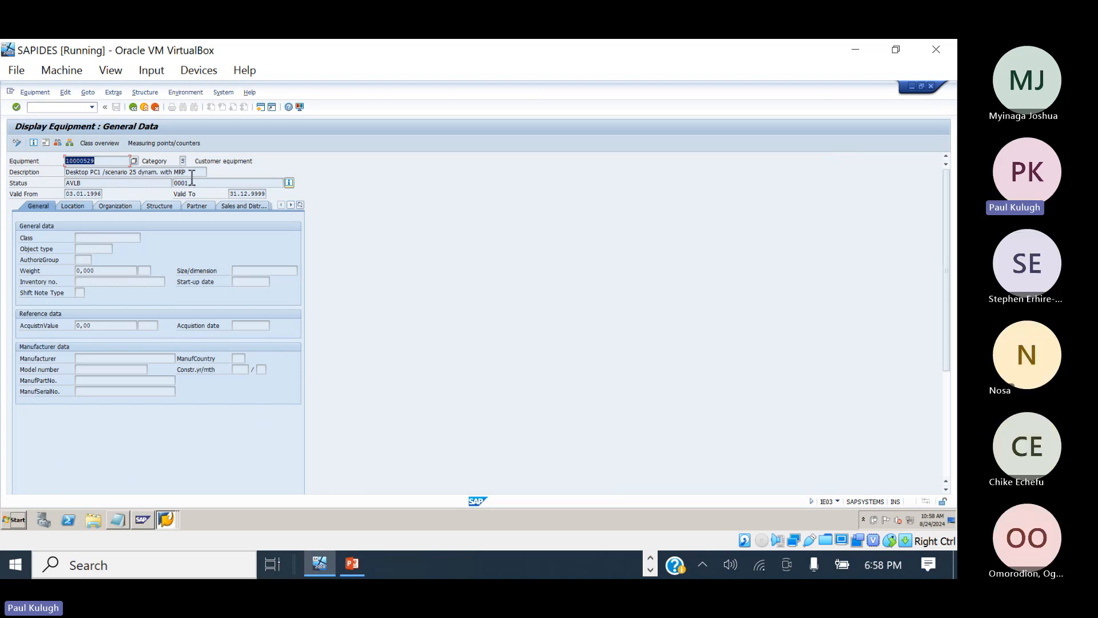
drag(194, 173, 49, 172)
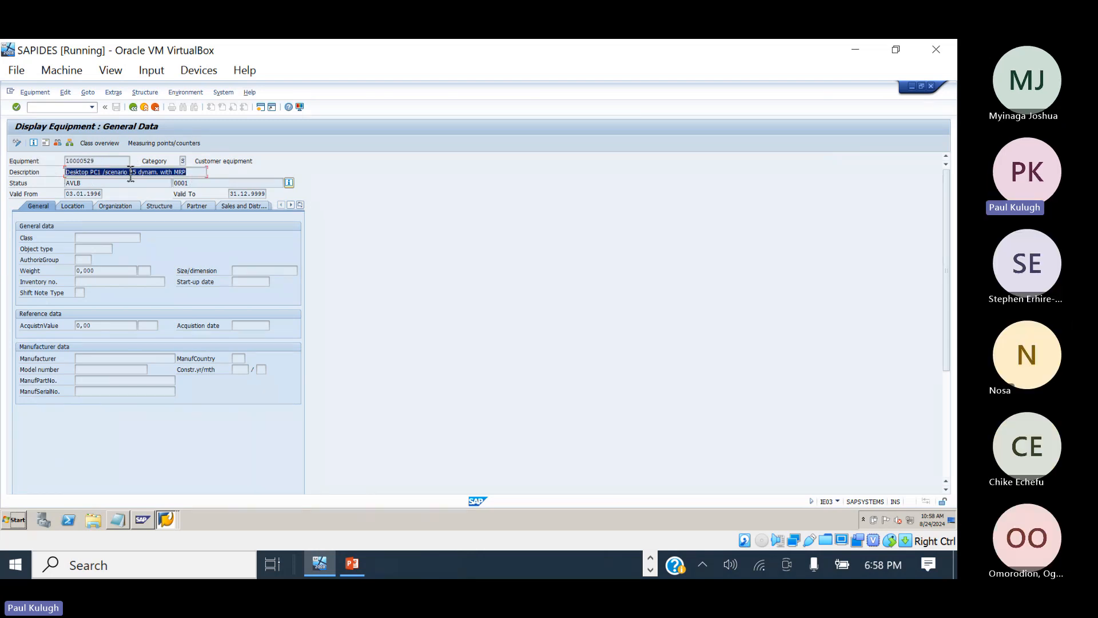
Look through the possible values for the equipment category, then close the list without choosing one
click(189, 162)
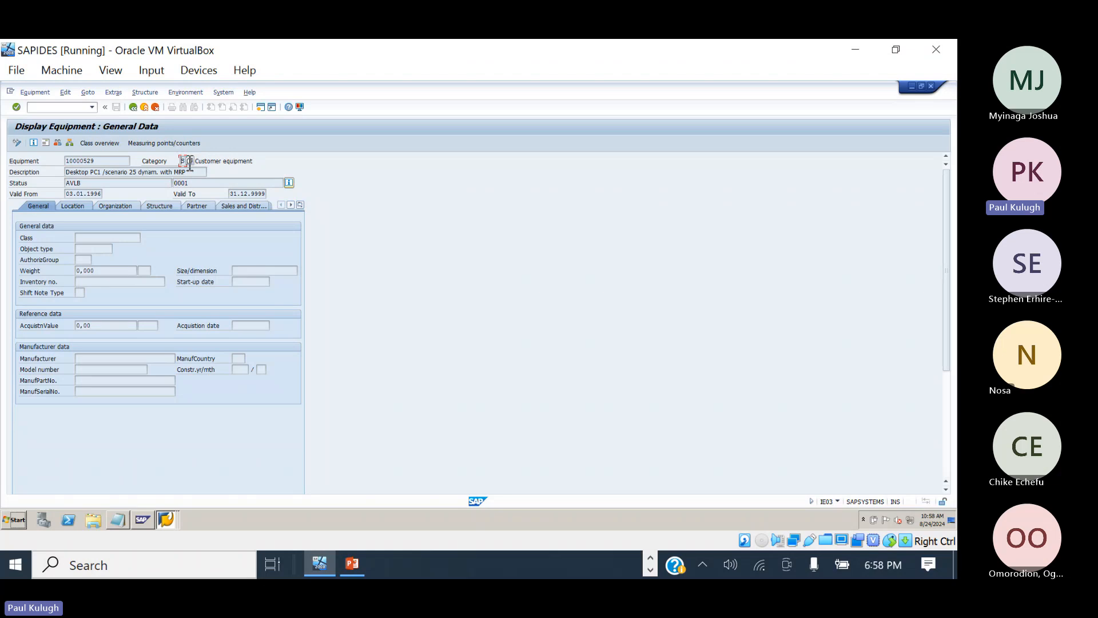
click(190, 162)
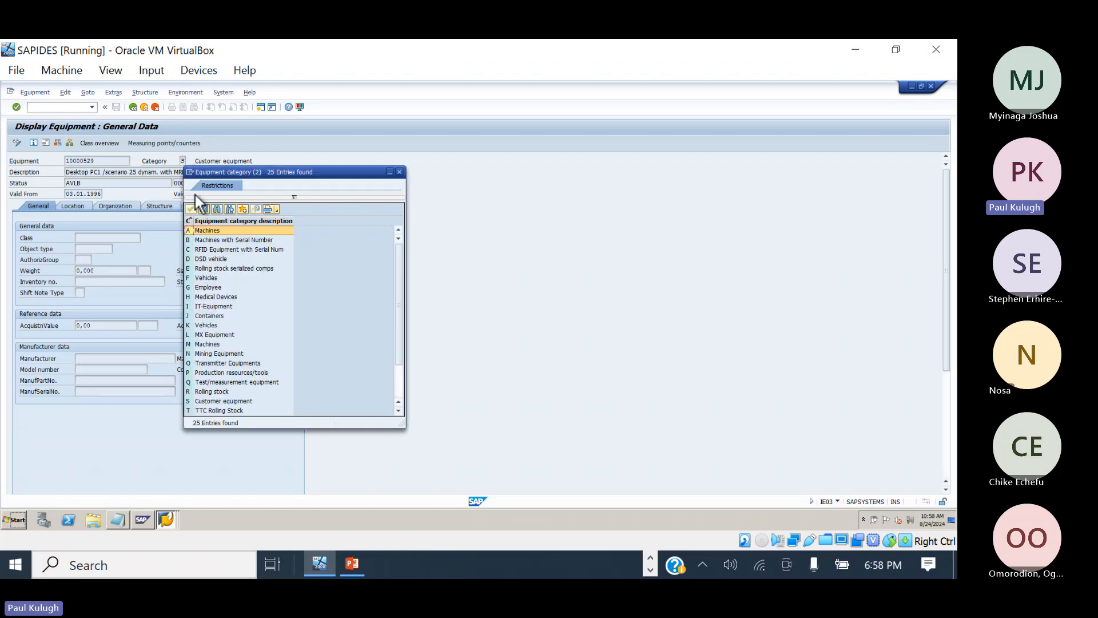
scroll(205, 373, down, 2)
scroll(205, 373, up, 2)
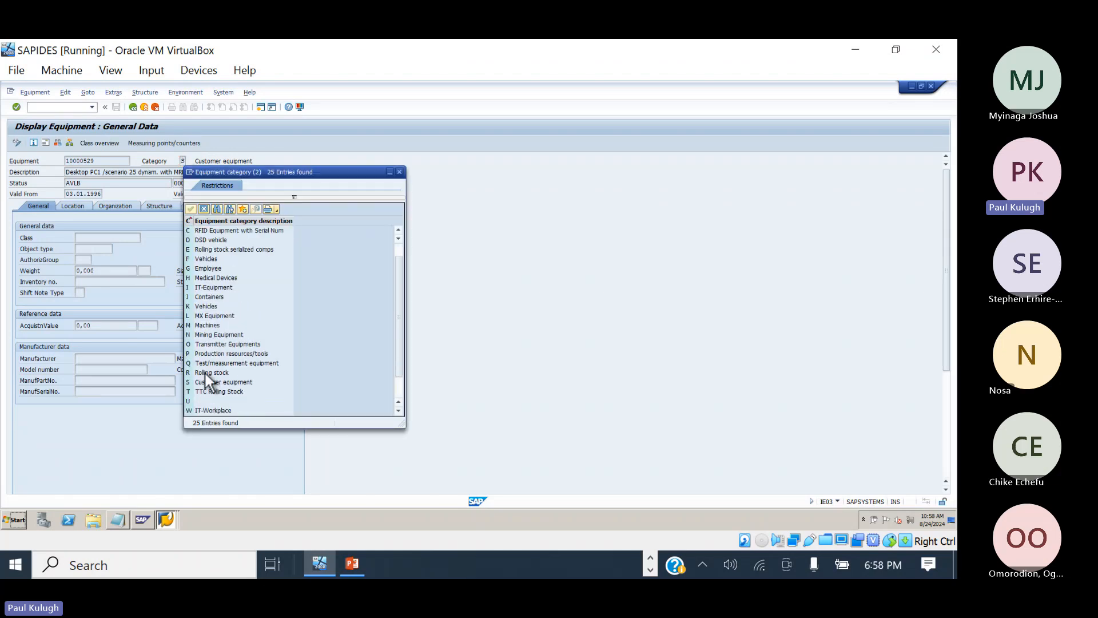
click(399, 171)
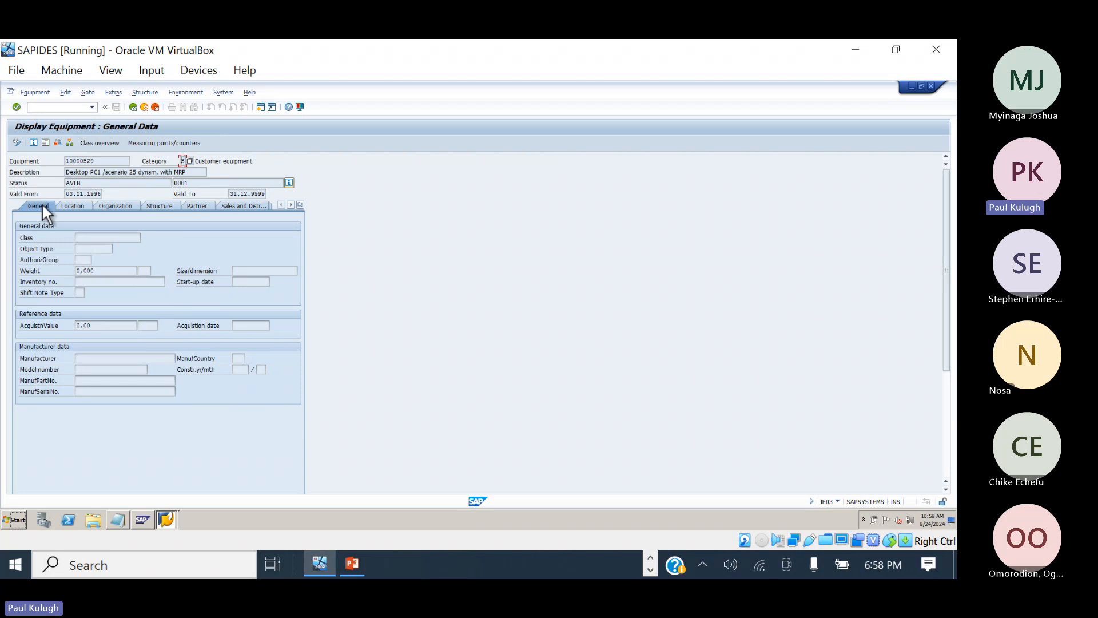
Examine the location, organization, structure, partner and sales and distribution data of the equipment master record
click(73, 205)
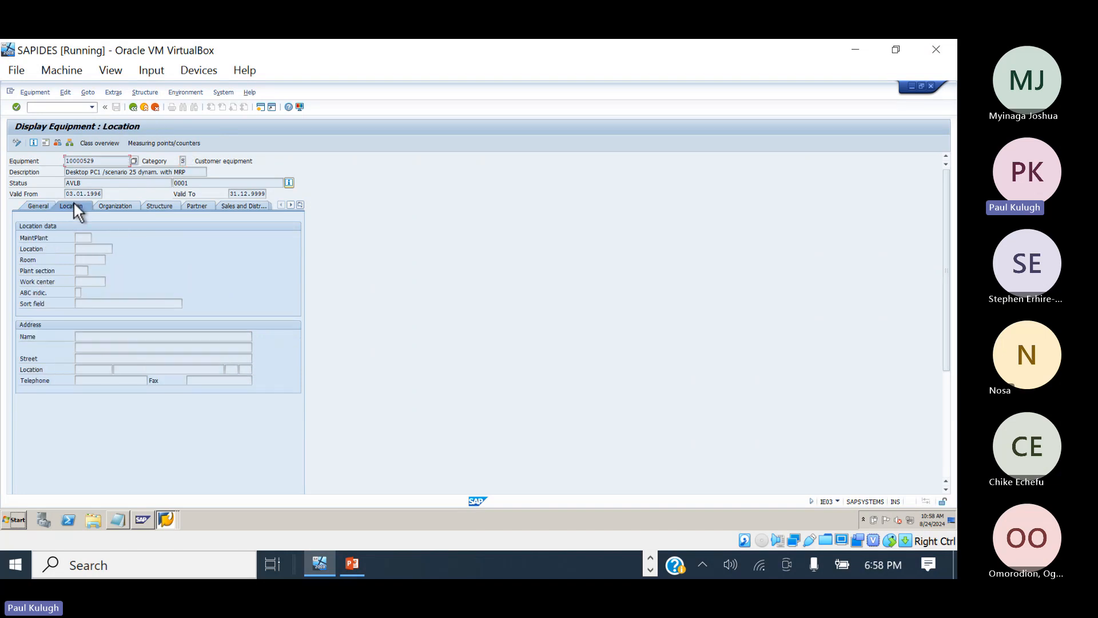
click(109, 205)
click(158, 206)
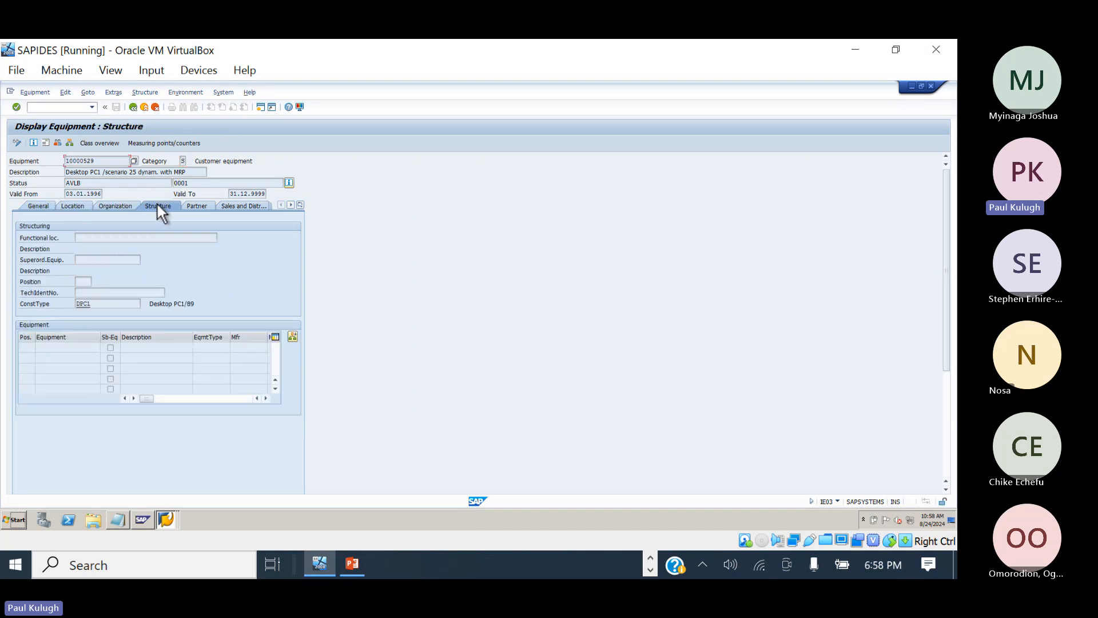
click(196, 207)
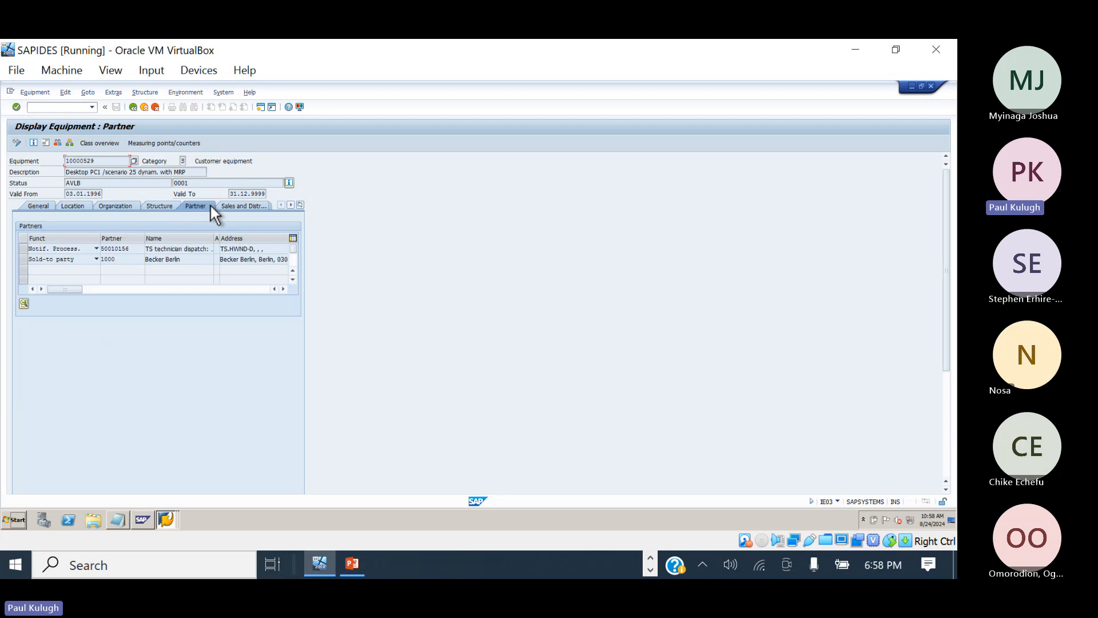
click(241, 205)
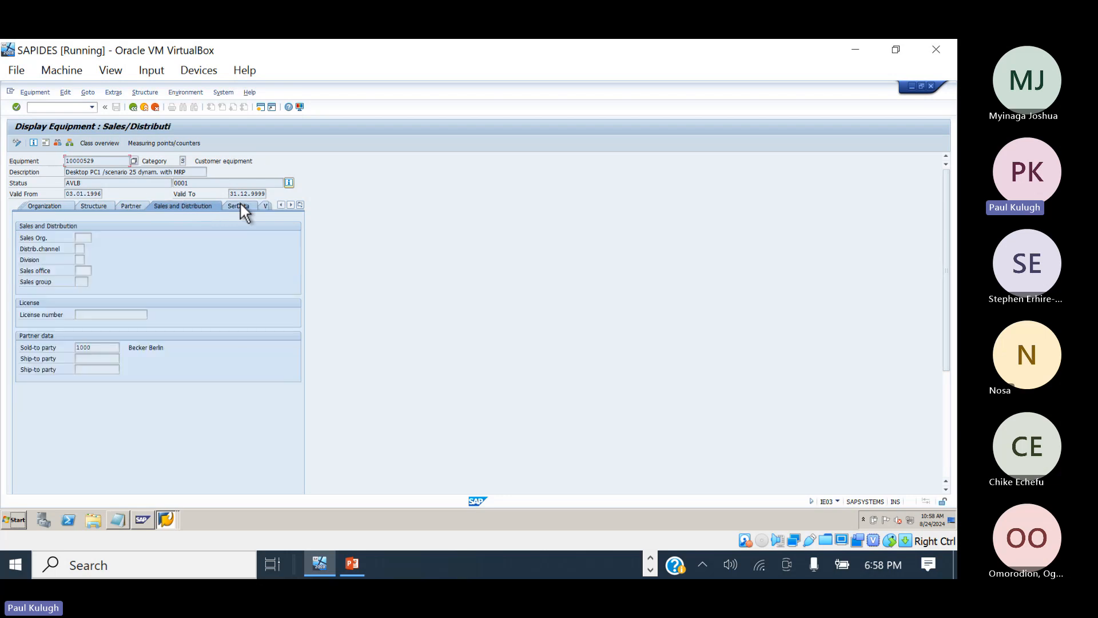
click(128, 205)
click(89, 206)
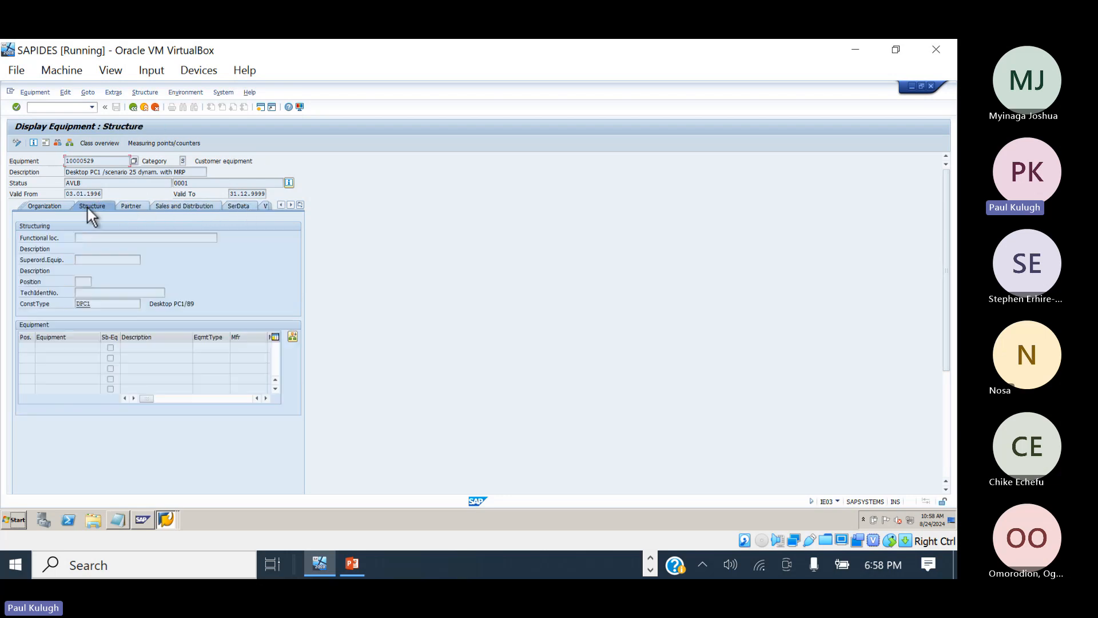
click(37, 209)
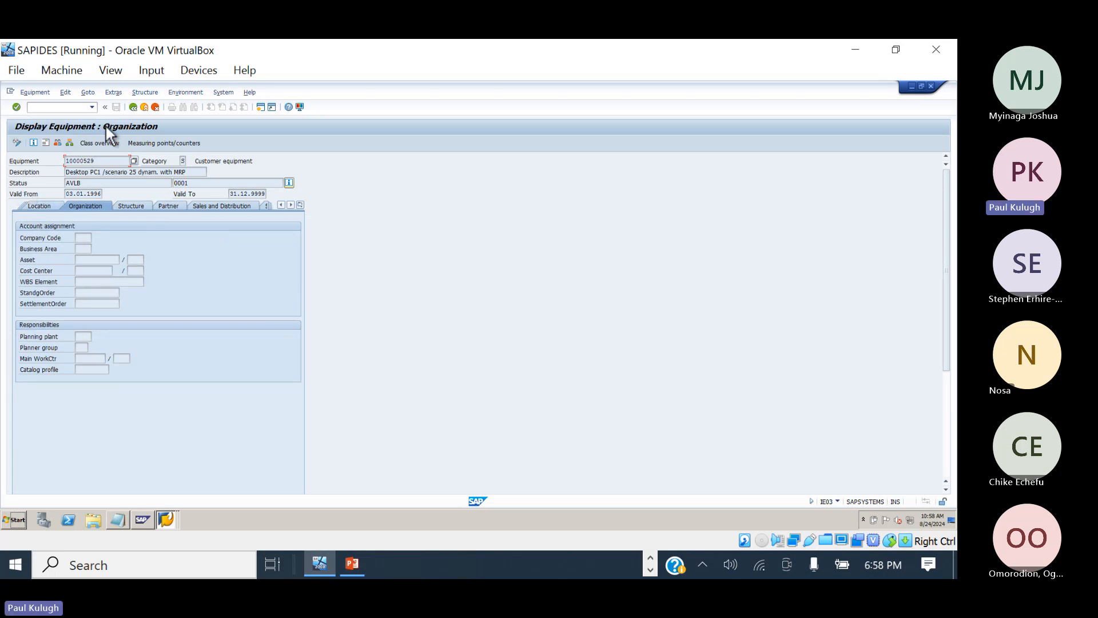
Return to the SAP Easy Access menu and collapse the equipment List Editing, Equipment and Plant Maintenance folders
click(132, 107)
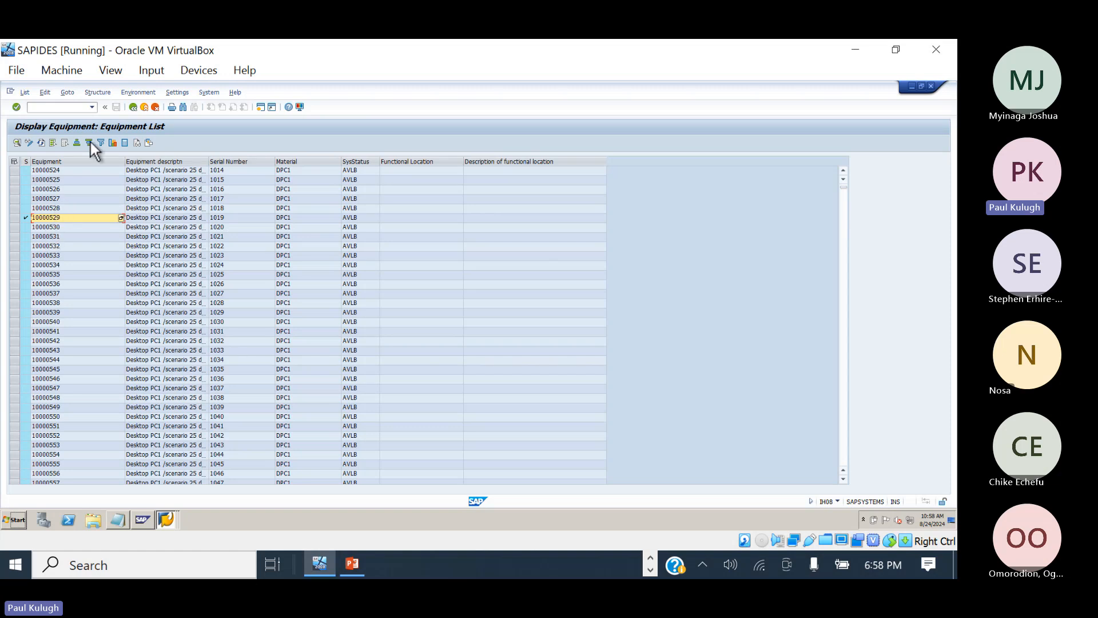
click(132, 108)
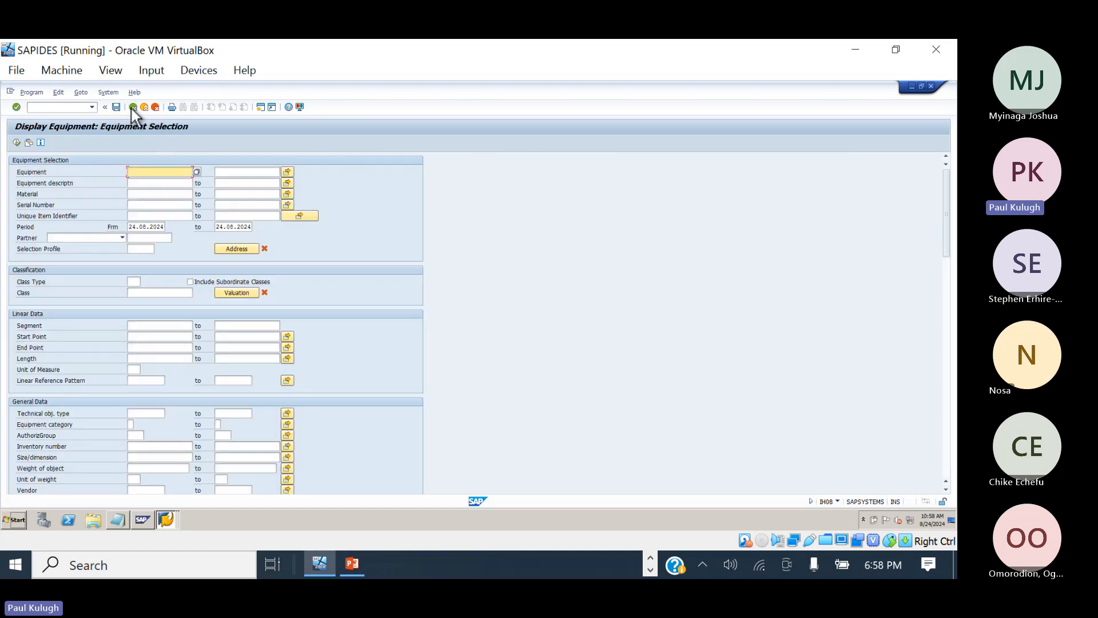
click(132, 108)
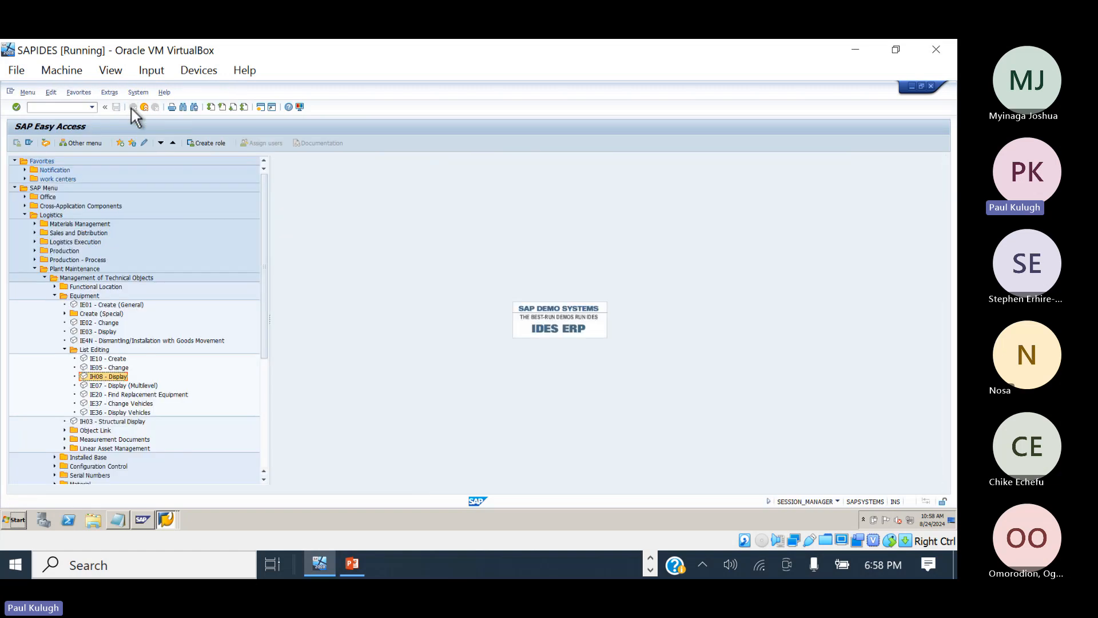
click(64, 349)
click(54, 296)
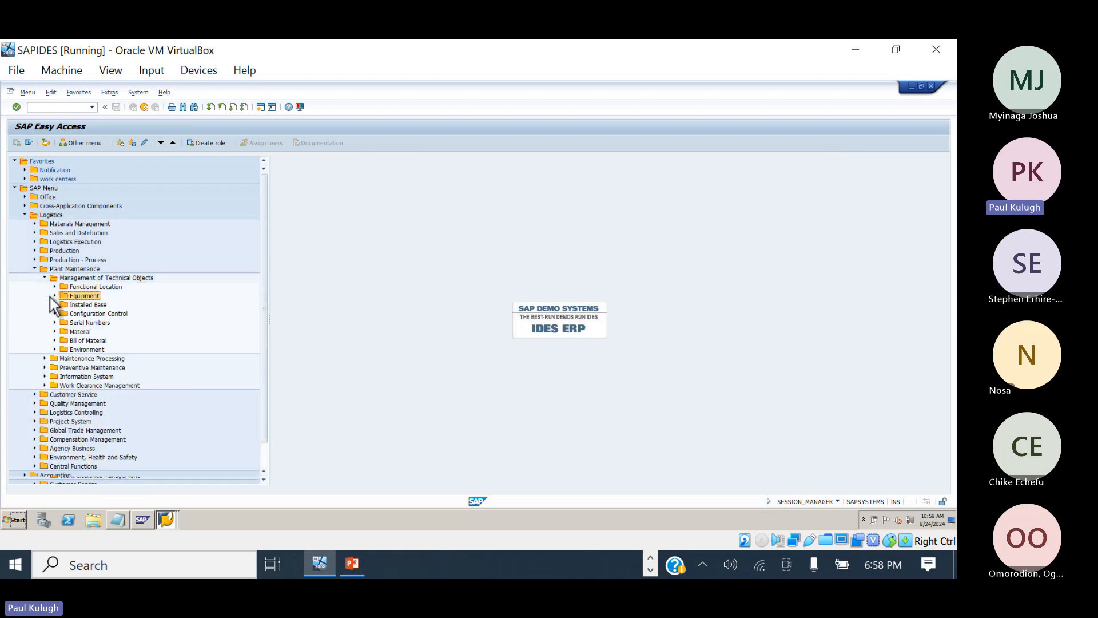
click(34, 269)
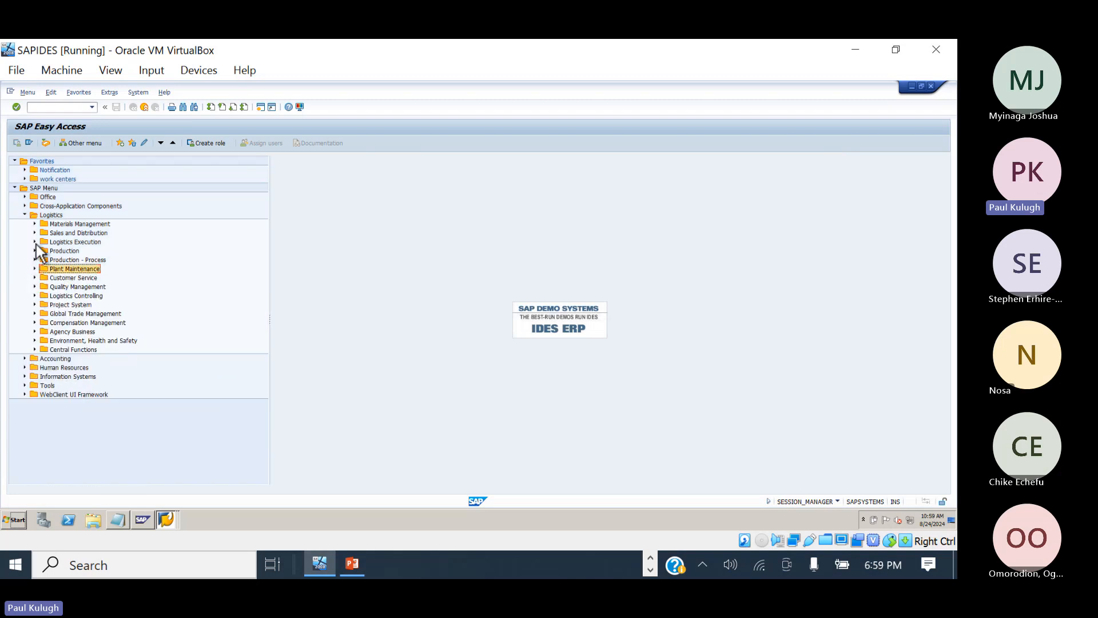
click(68, 111)
Switch to the session with the functional location list and examine the Makurdi Plant, ABA and Seki System entries
click(166, 519)
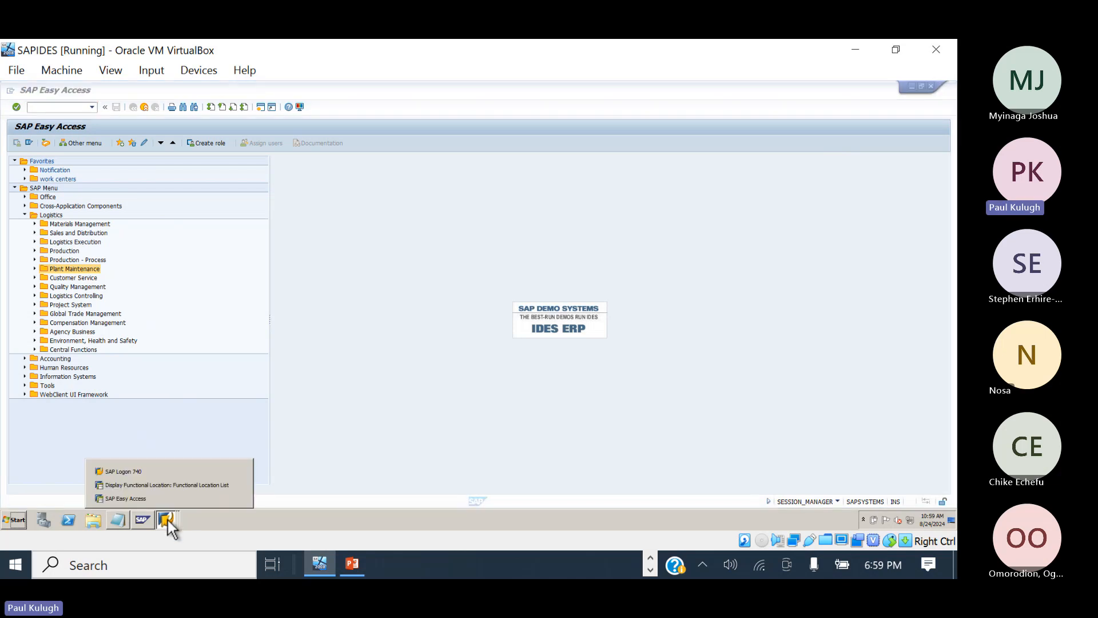
click(161, 485)
click(129, 246)
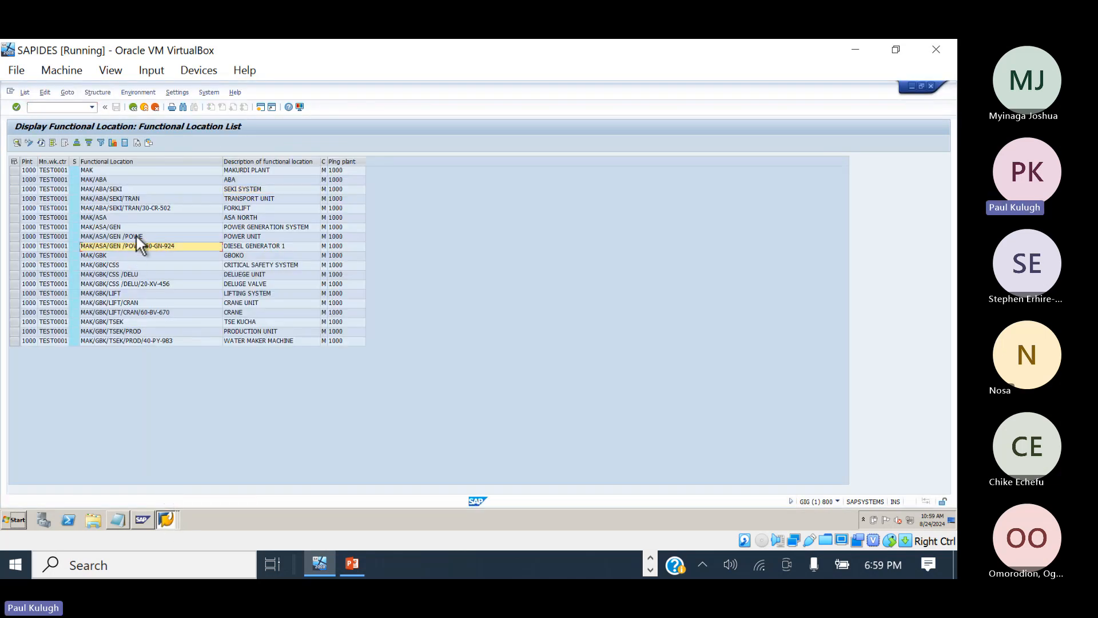
click(239, 169)
click(239, 177)
click(238, 189)
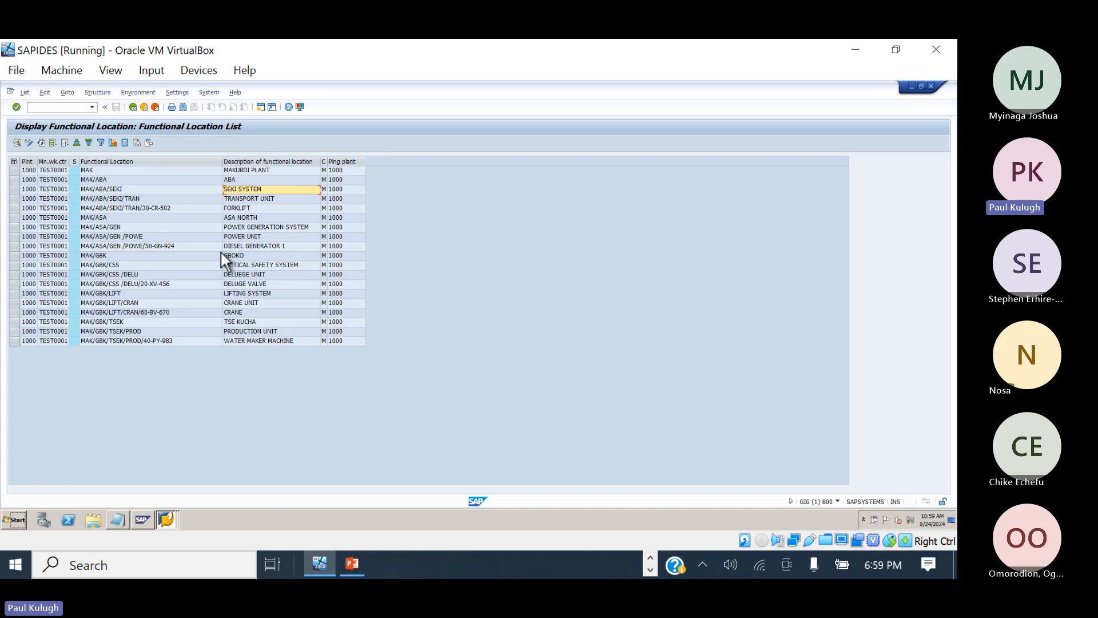
Examine the diesel generator, forklift, crane and water maker machine entries and their functional location labels
click(245, 245)
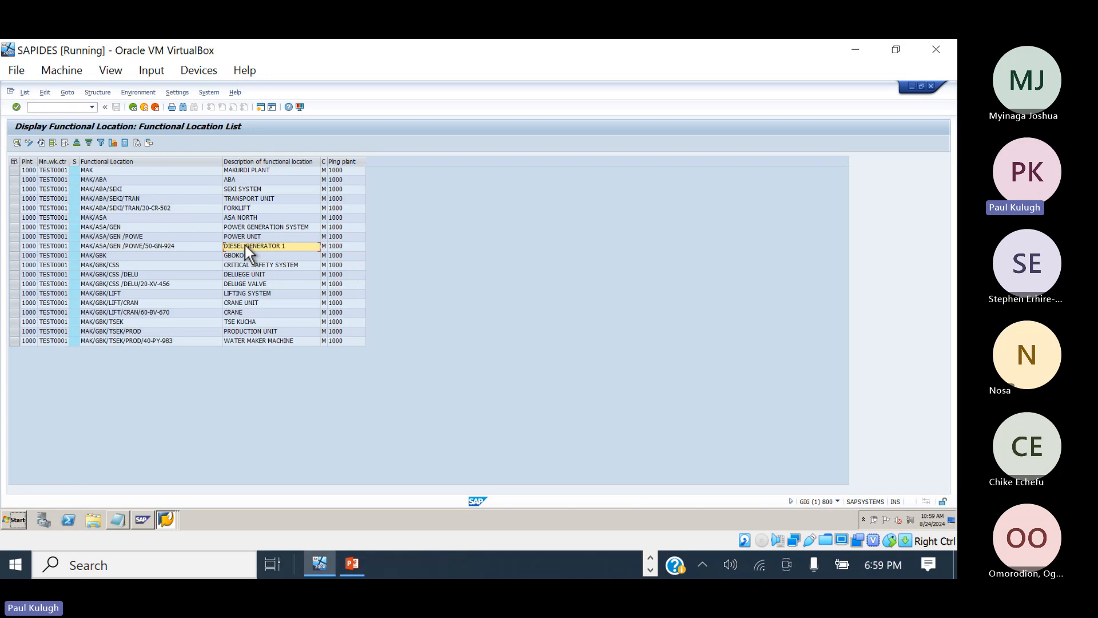
click(235, 209)
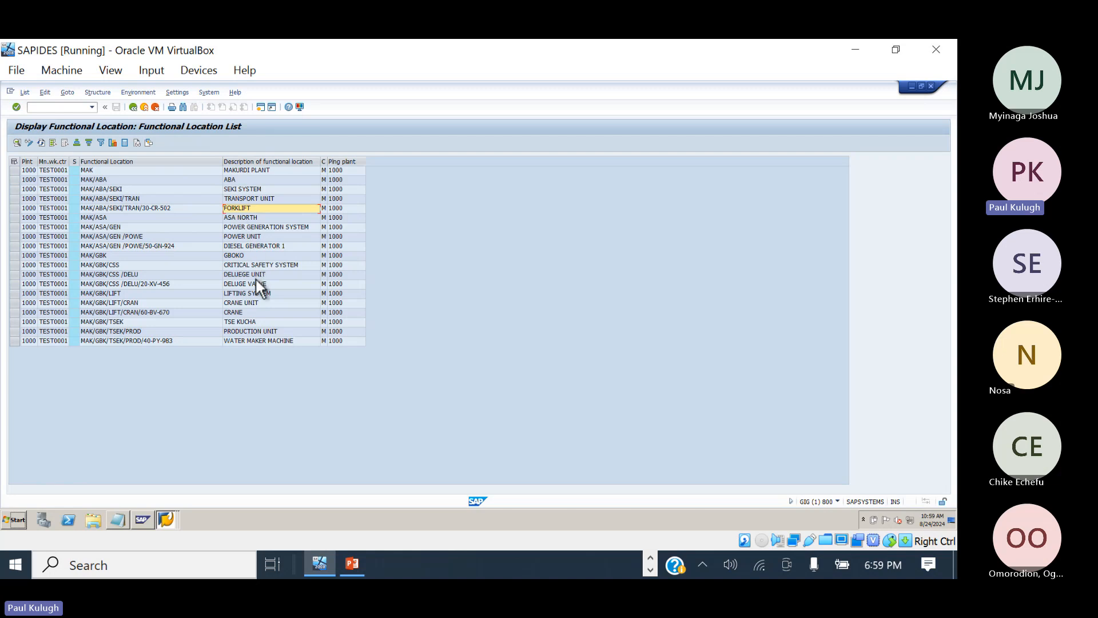
click(239, 316)
click(241, 339)
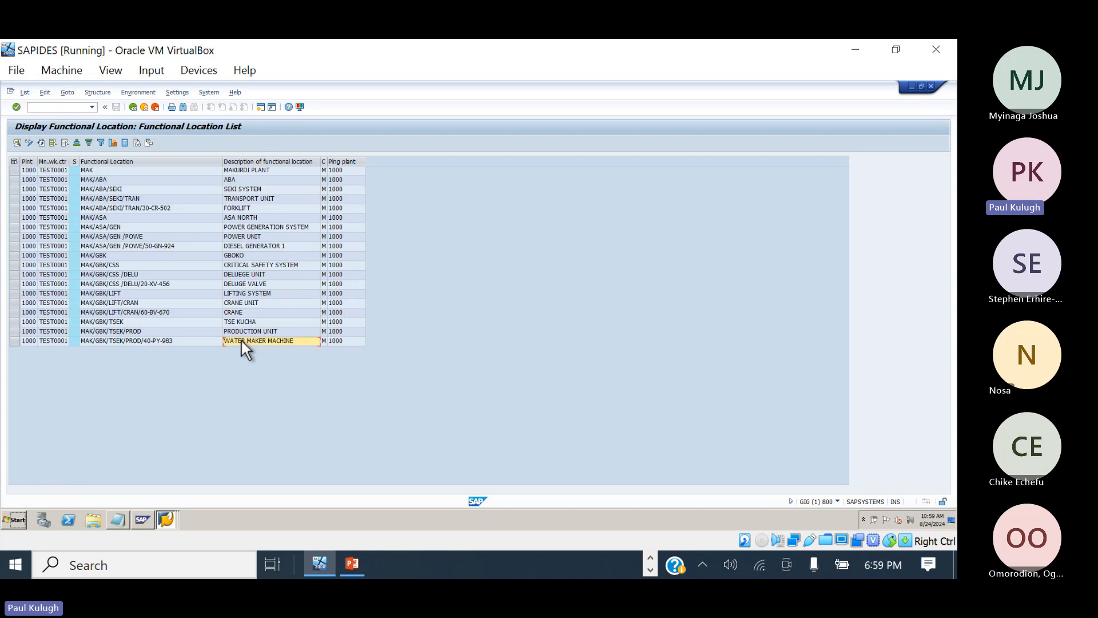
click(174, 340)
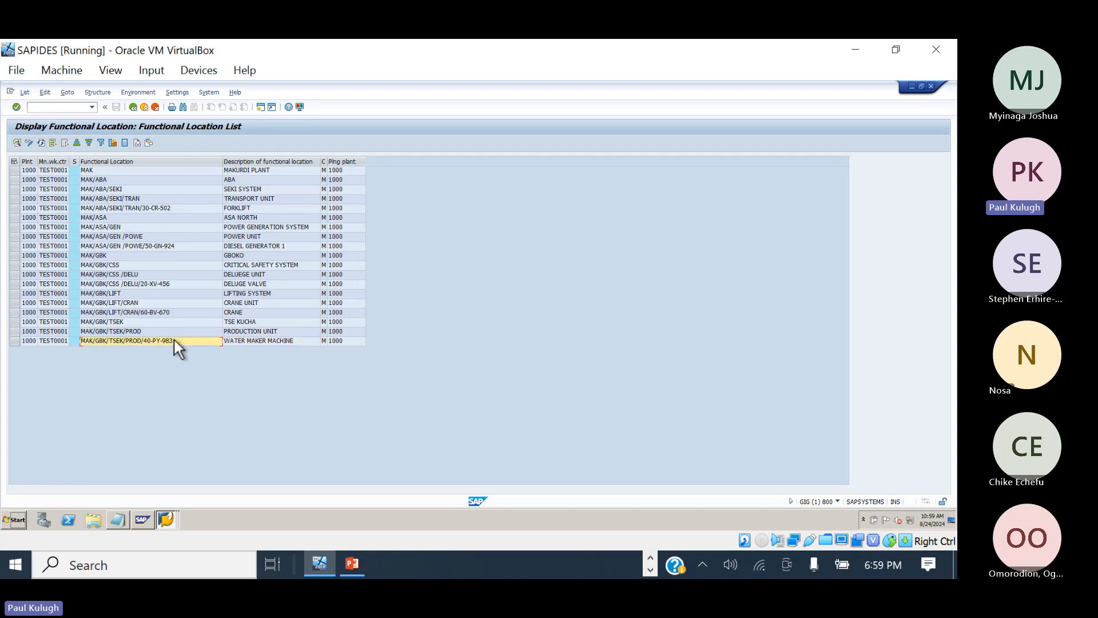
click(234, 228)
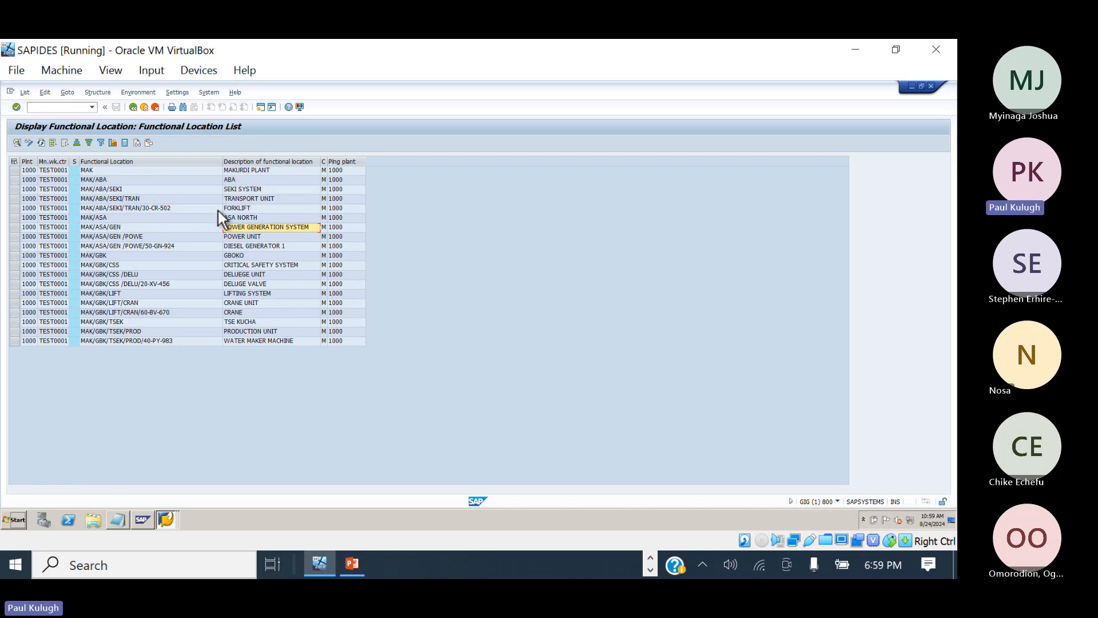
Delete the MAK/ABA/SEKI/TRAN/30-CR-502 line from the Notepad notes
click(165, 207)
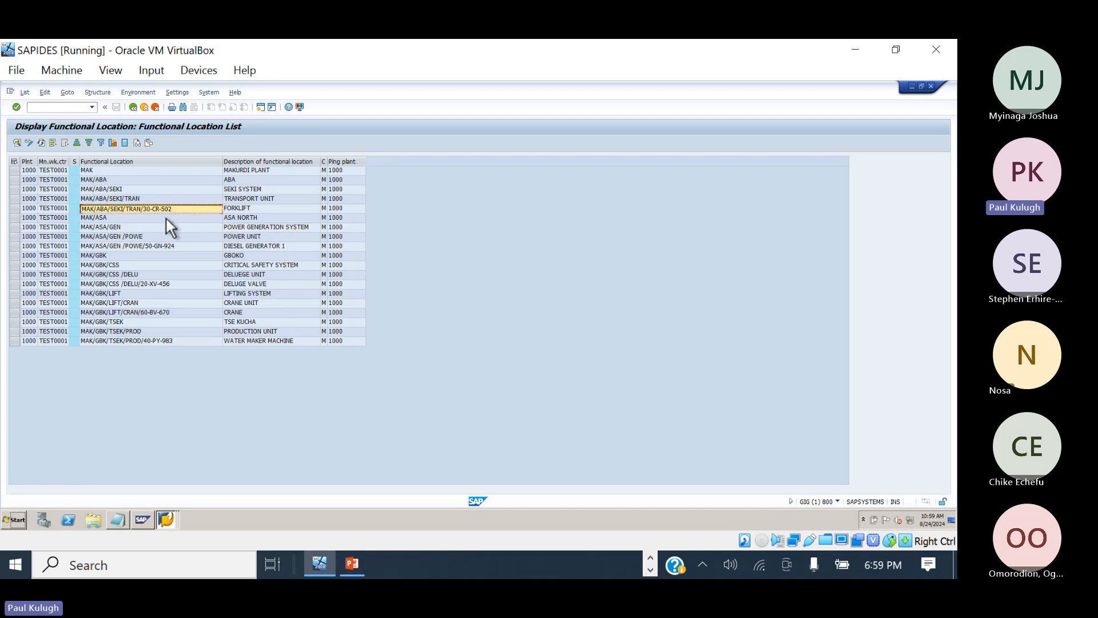
click(119, 521)
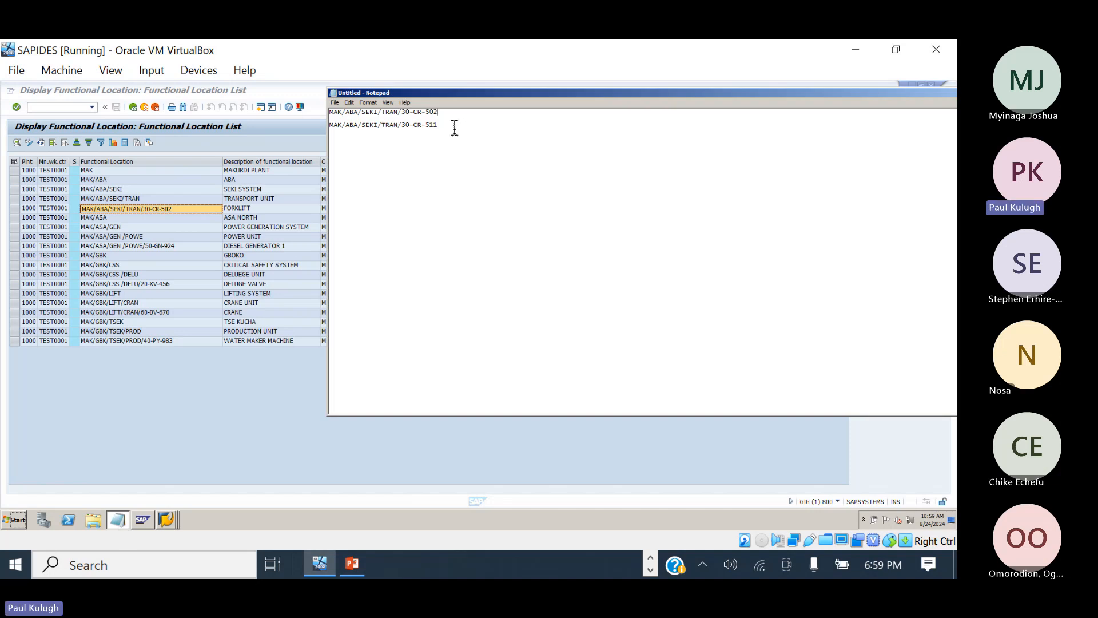
drag(439, 112, 289, 113)
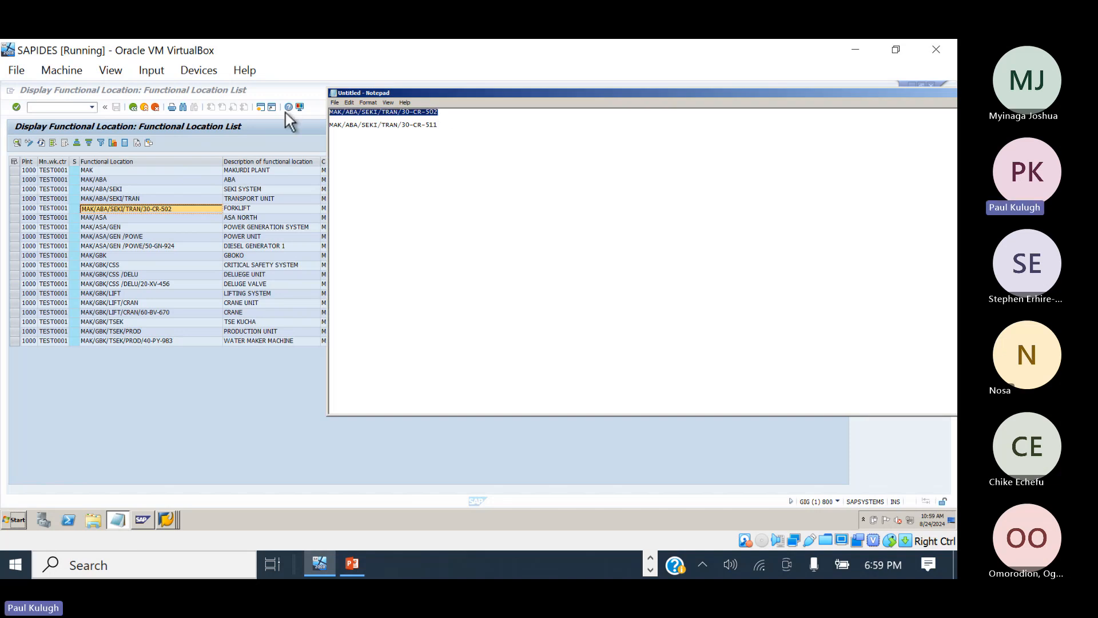
key(BackSpace)
key(Delete)
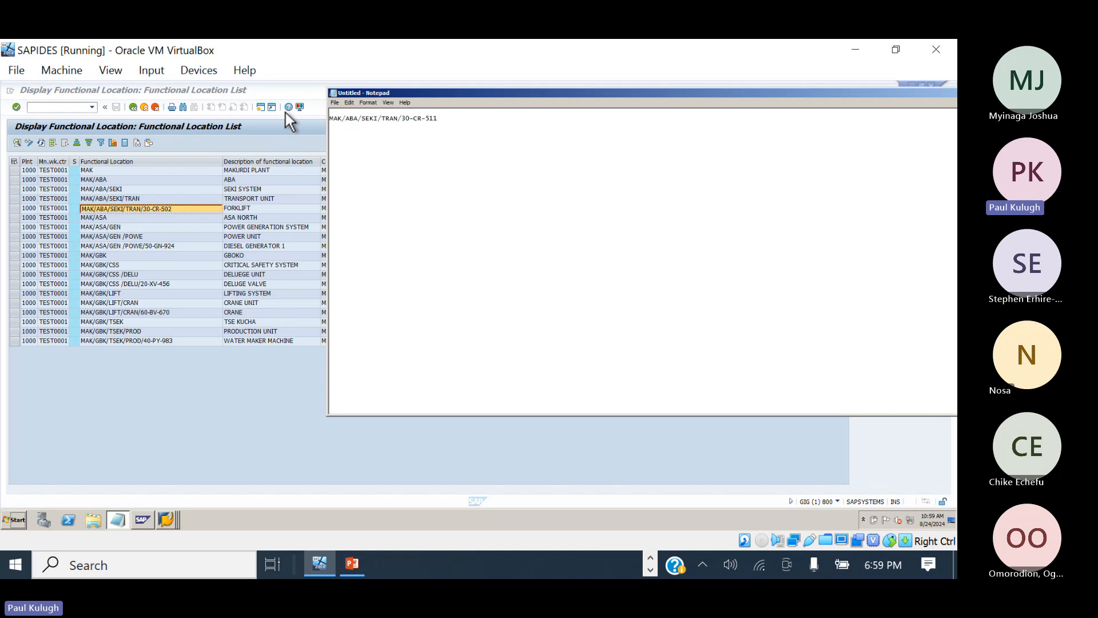
Copy the Diesel Generator 1 label MAK/ASA/GEN /POWE/50-GN-924 from the functional location list onto a new line in Notepad
click(171, 252)
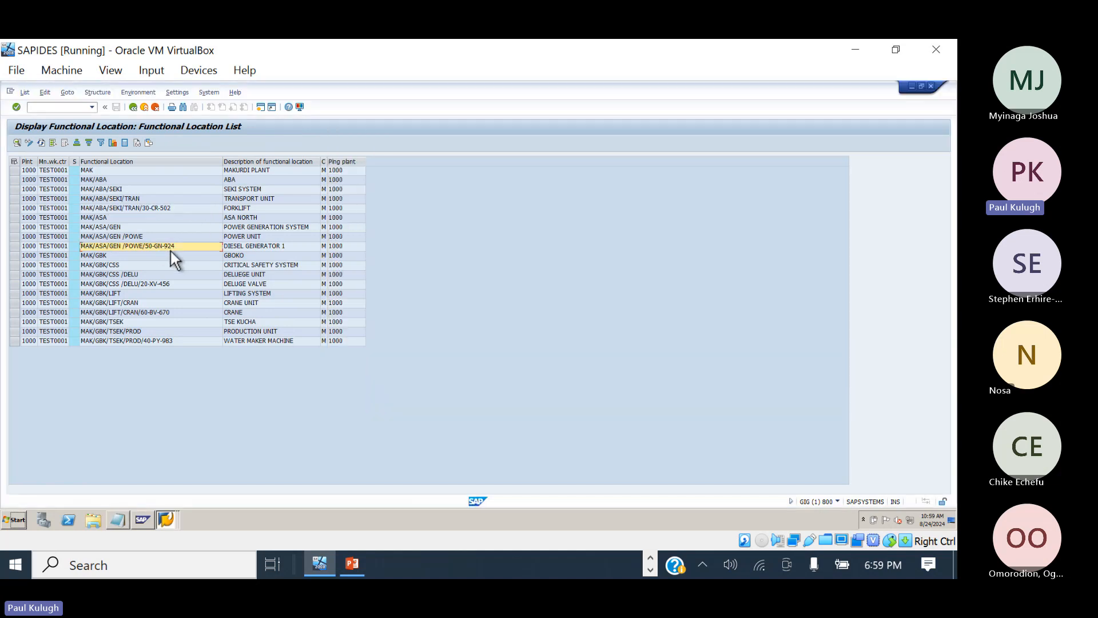
double_click(170, 252)
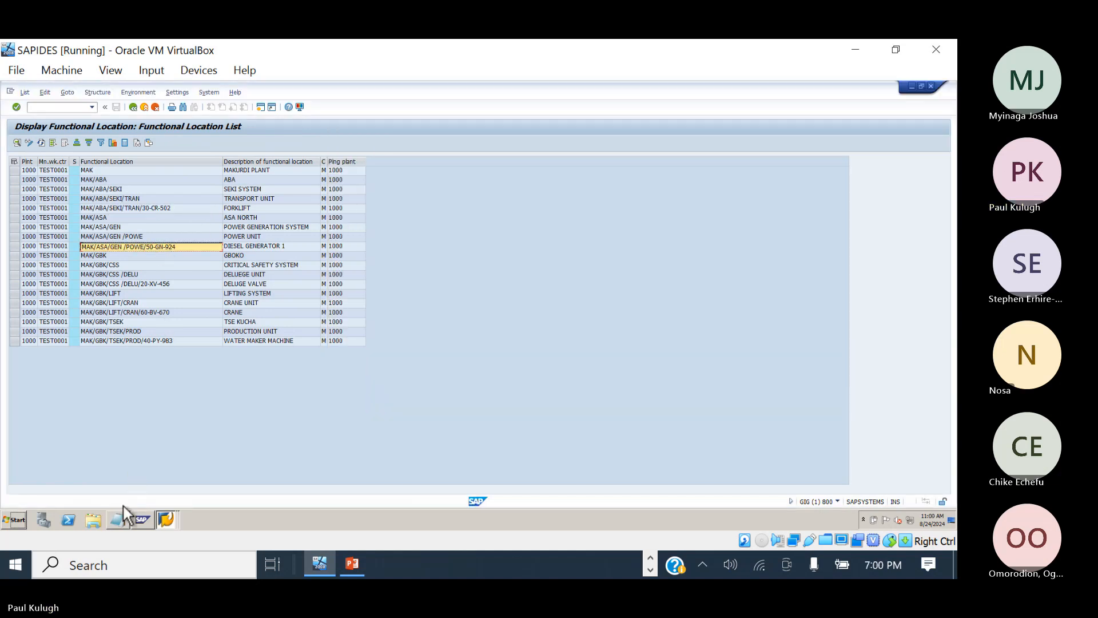
click(118, 521)
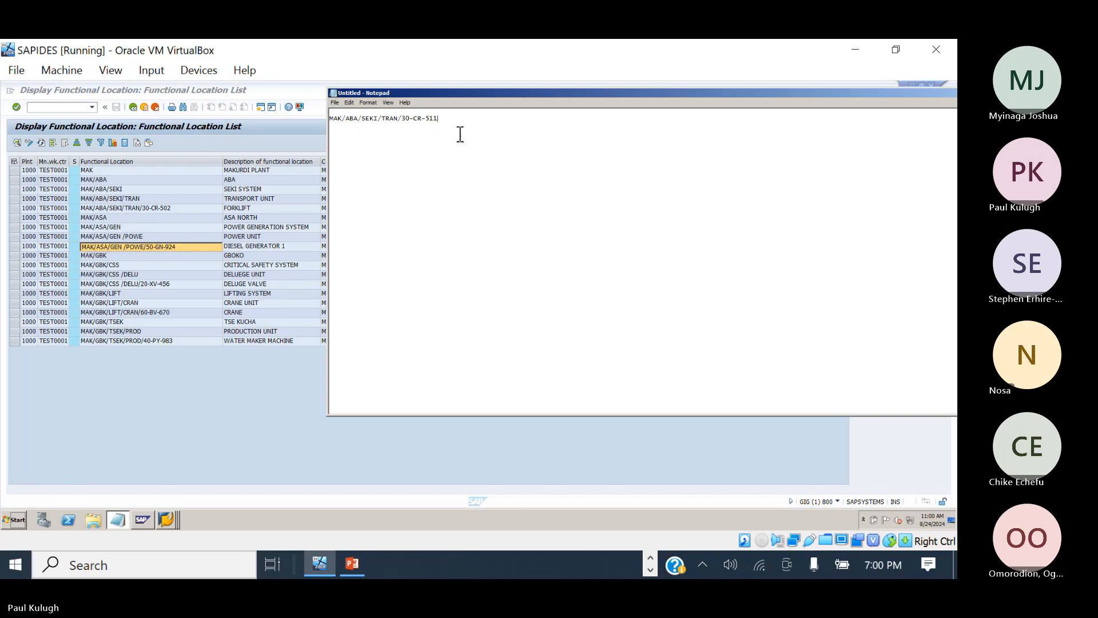
key(Return)
text(MAK/ASA/GEN /POWE/50-GN-924)
Copy the Crane label MAK/GBK/LIFT/CRAN/60-BV-670 from the functional location list onto a new line in Notepad
click(250, 283)
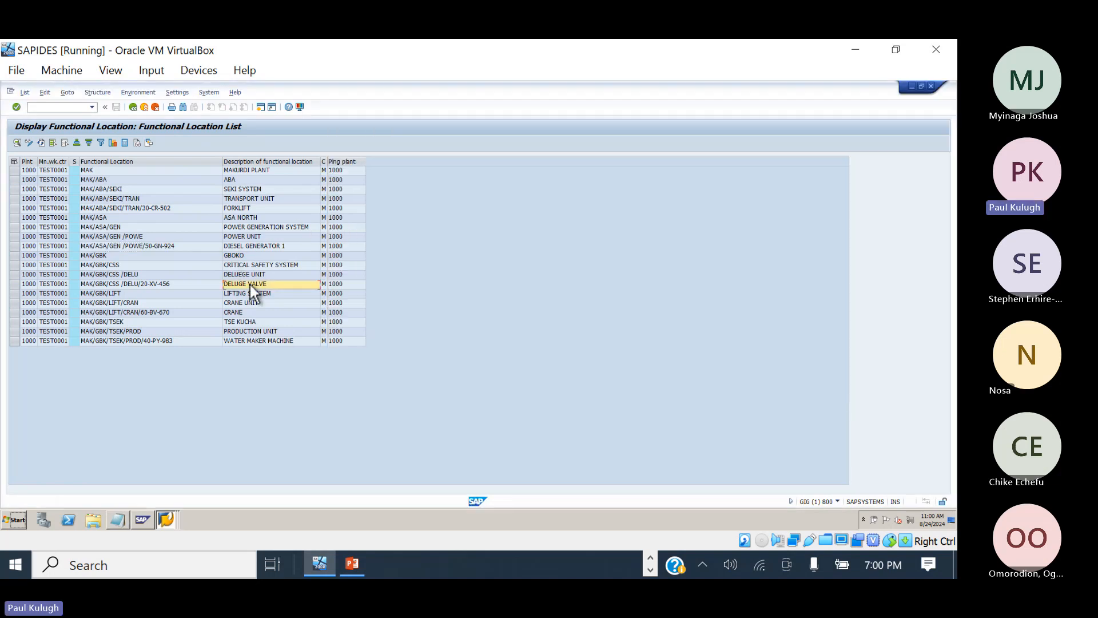
click(243, 313)
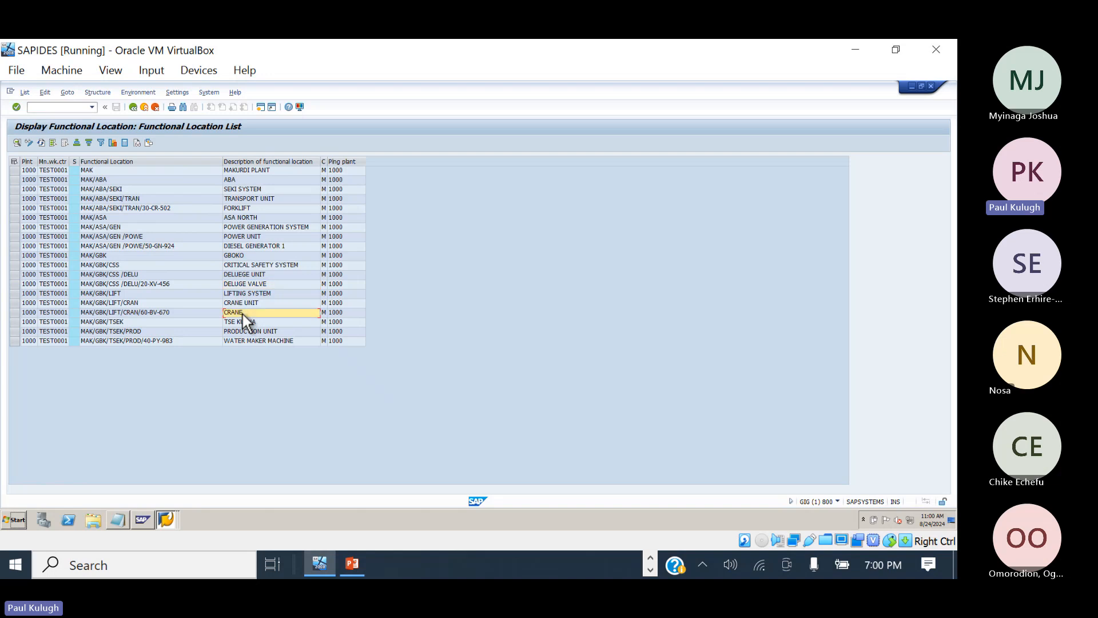
click(149, 312)
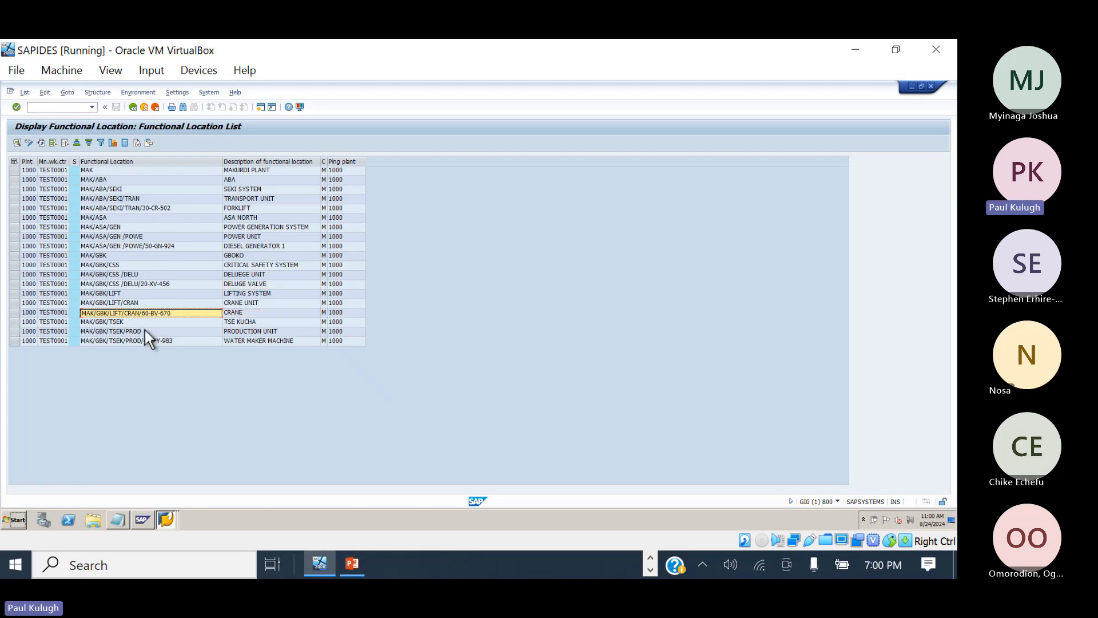
click(117, 517)
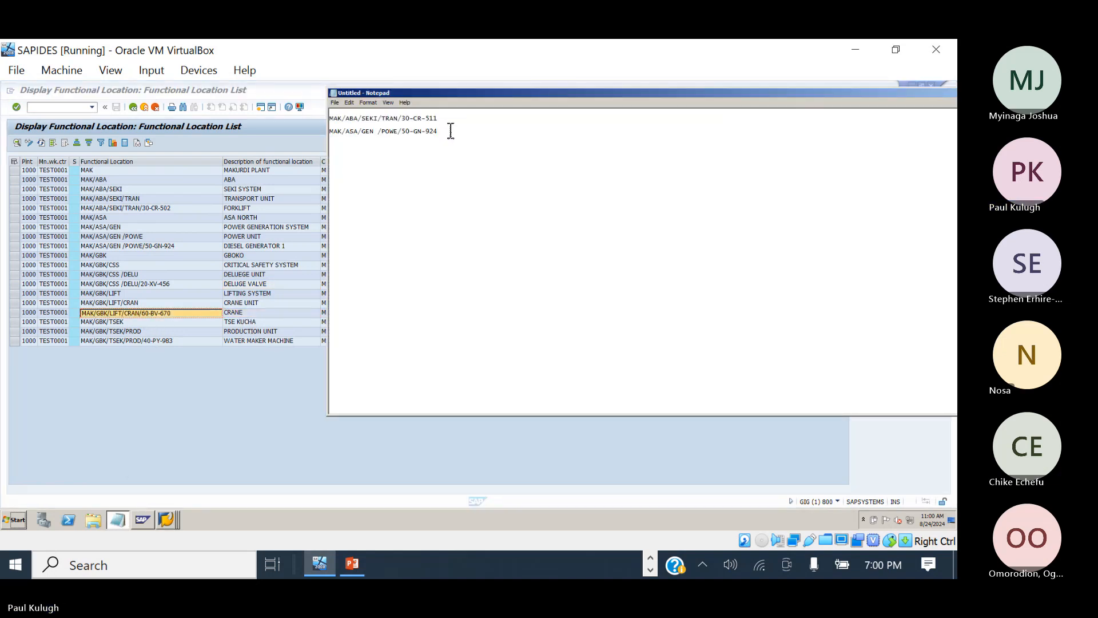
text(MAK/GBK/LIFT/CRAN/60-BV-670)
Copy the Water Maker Machine label MAK/GBK/TSEK/PROD/40-PY-983 from the functional location list onto a new line in Notepad
click(173, 348)
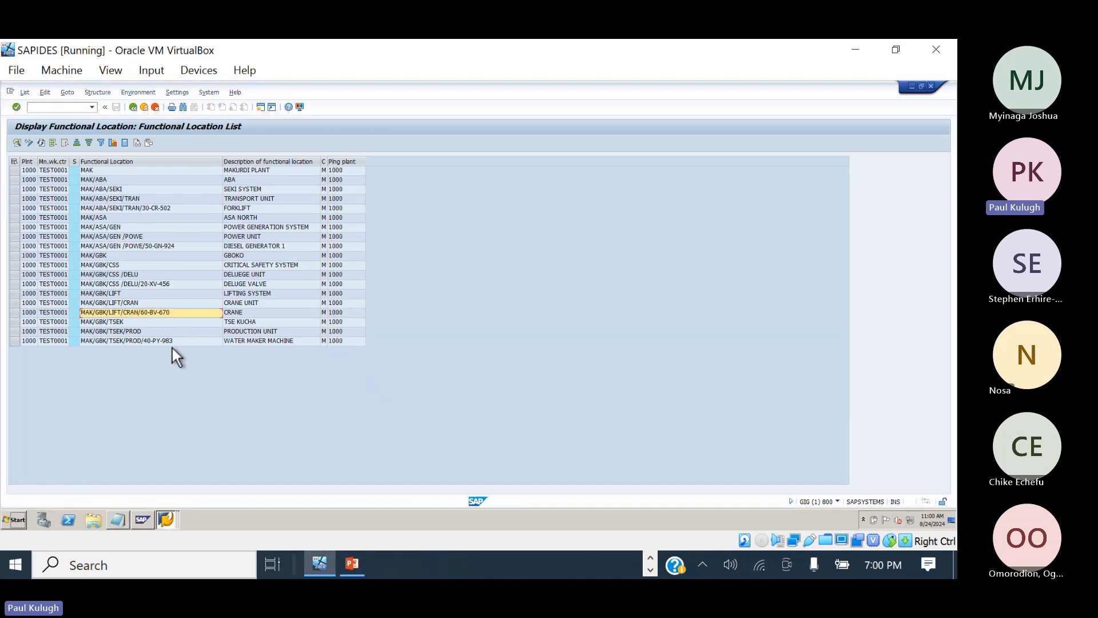
click(170, 340)
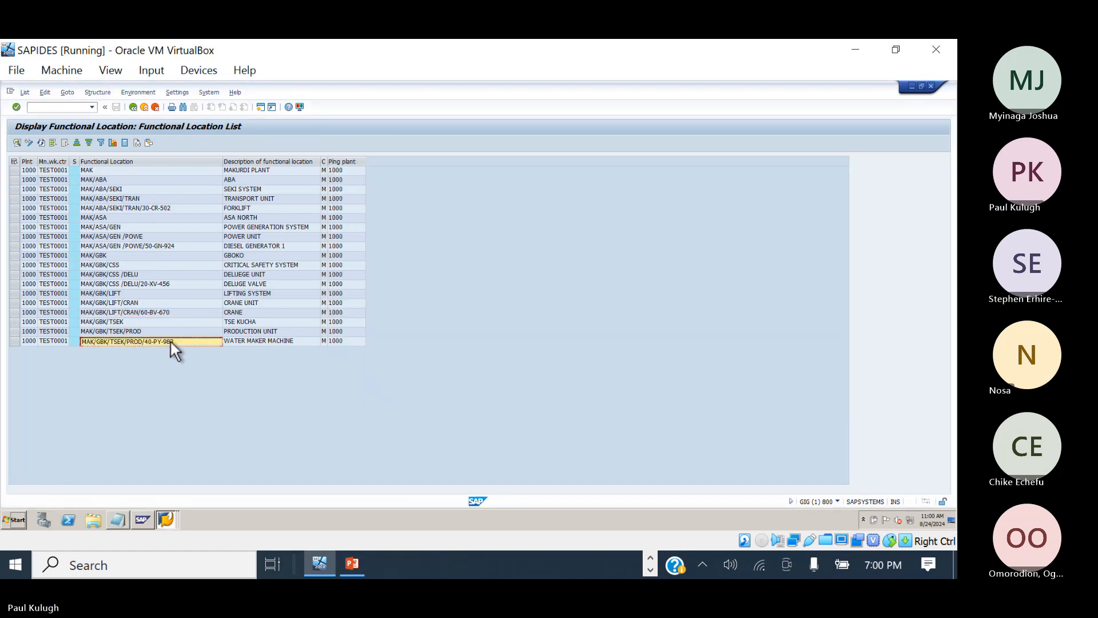
click(116, 519)
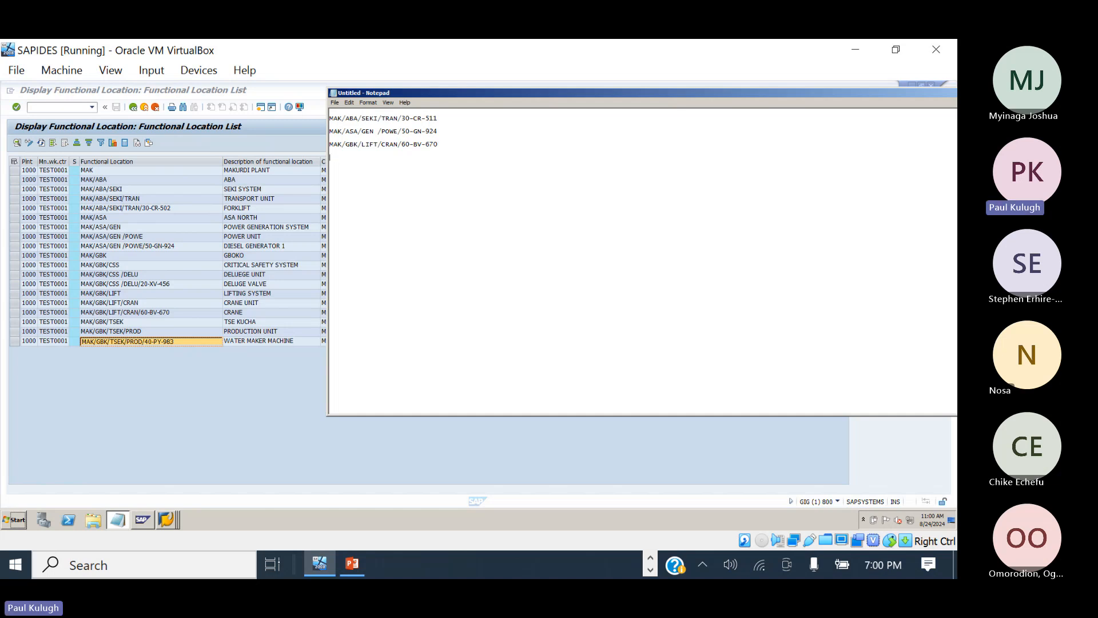
text(MAK/GBK/TSEK/PROD/40-PY-983)
Examine the transport unit, deluge valve, crane unit and forklift entries in the functional location list alongside the labels collected in Notepad
click(273, 189)
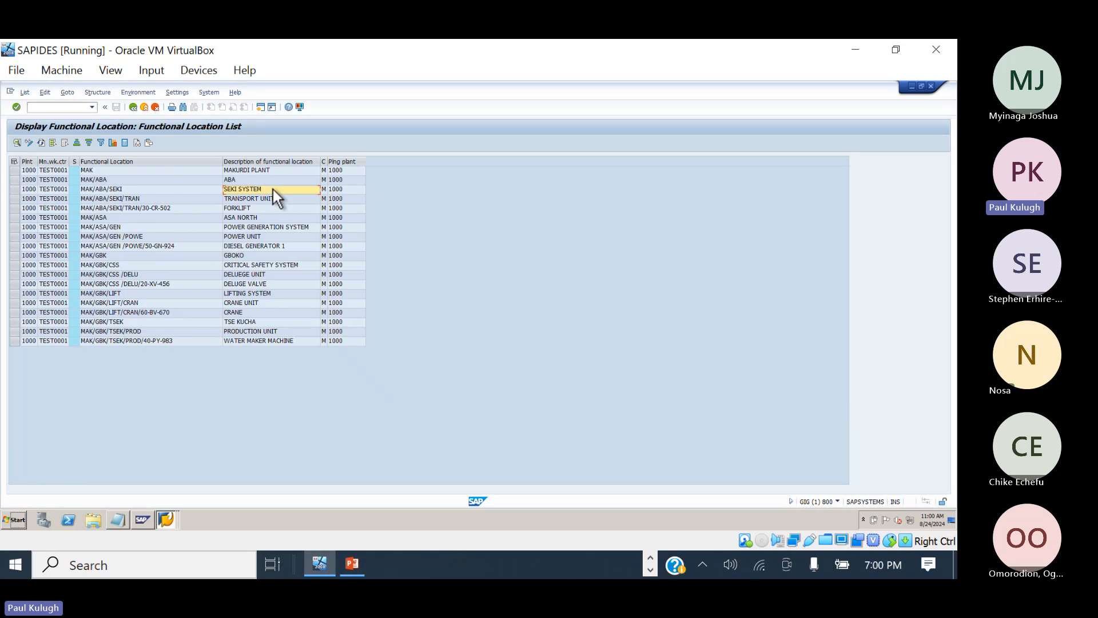
click(243, 198)
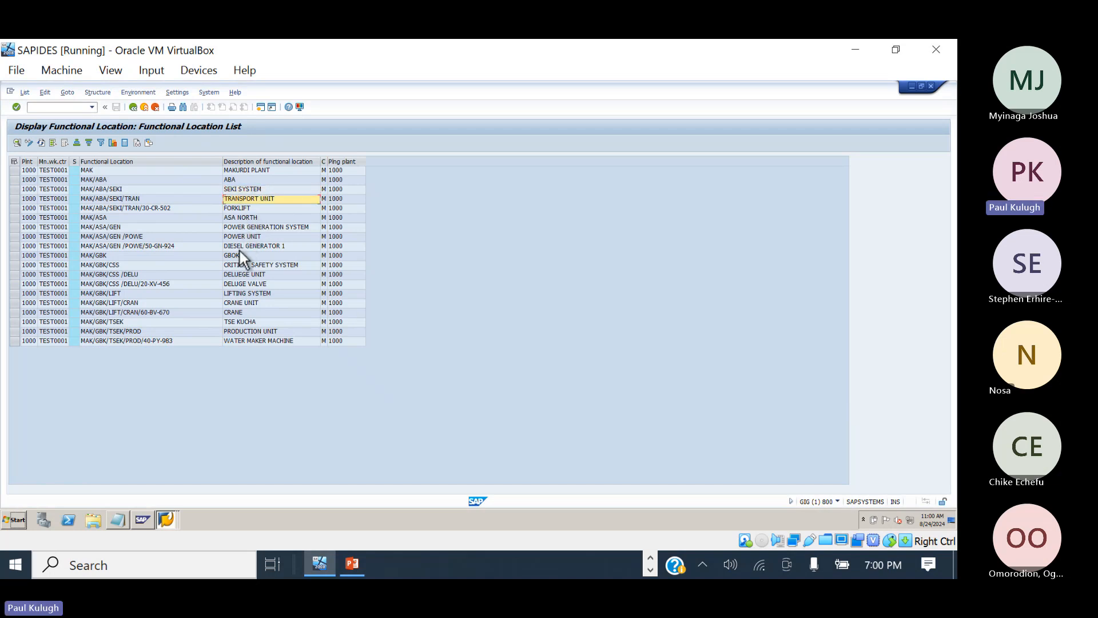
click(240, 282)
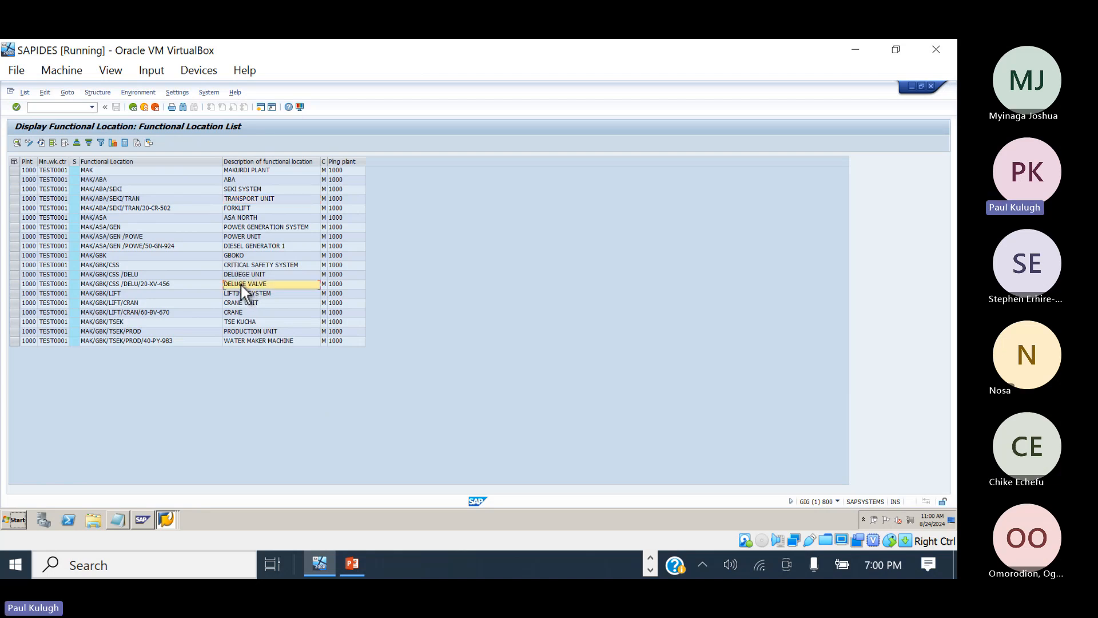
click(191, 286)
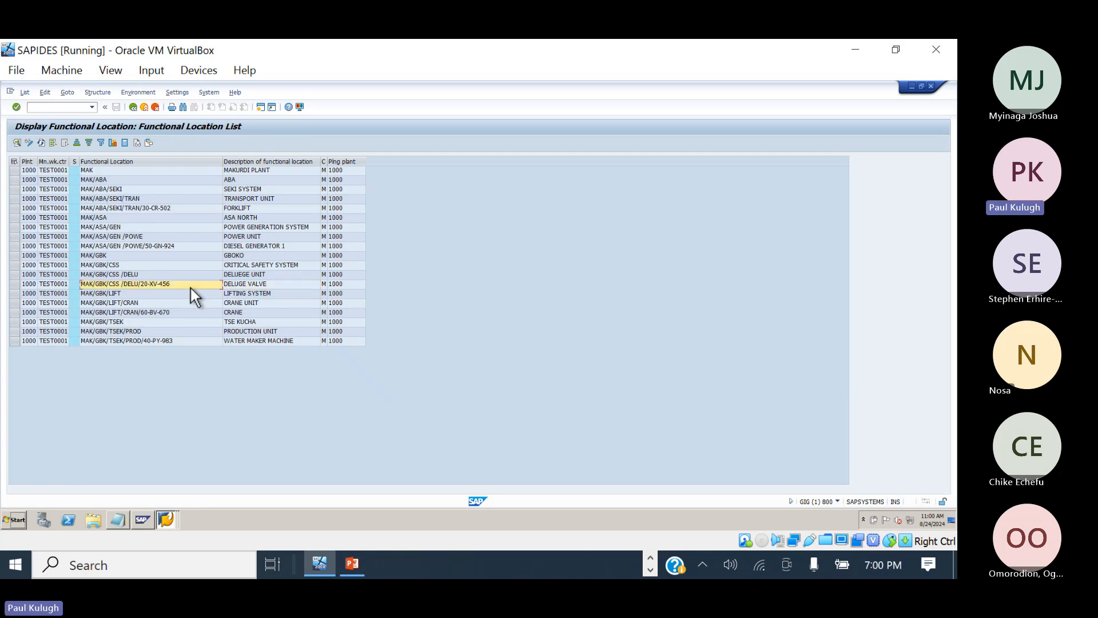
click(238, 288)
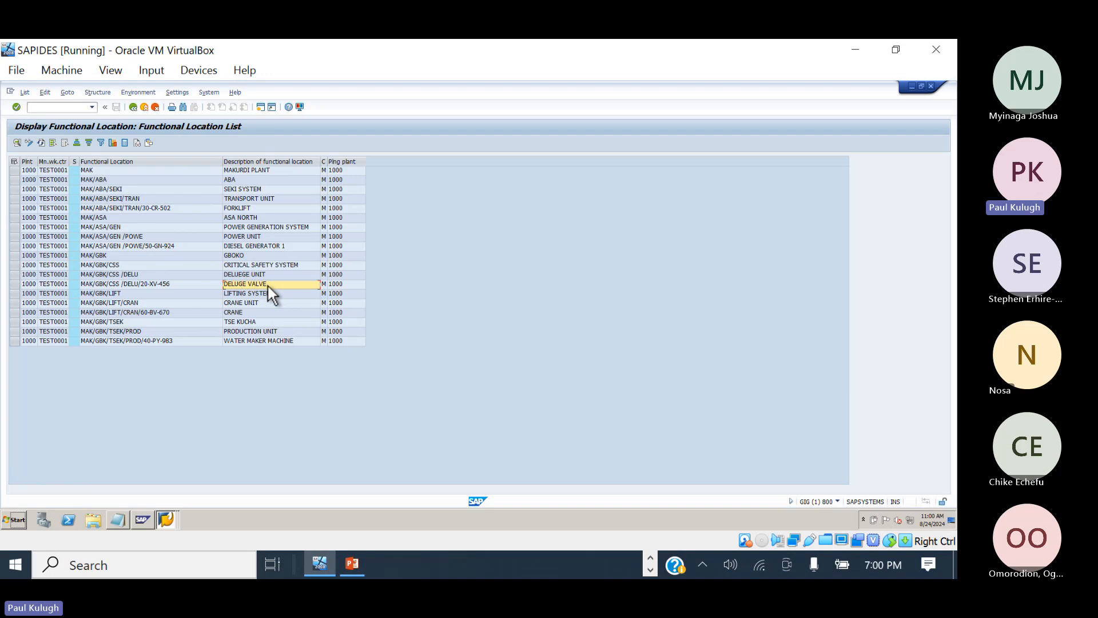
click(172, 284)
click(235, 285)
click(187, 286)
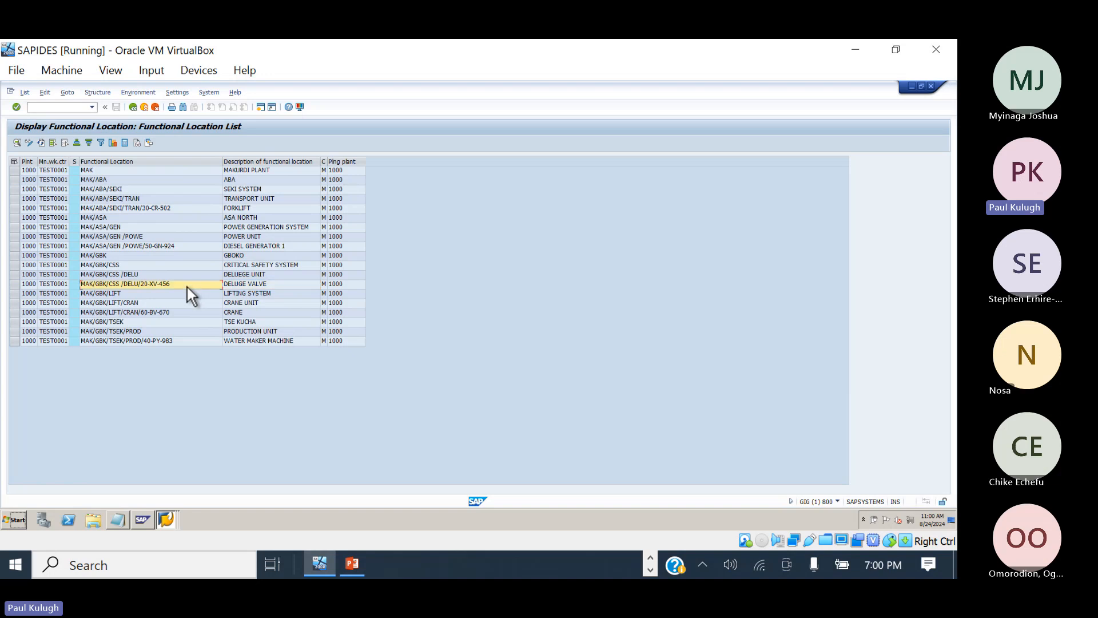
click(252, 286)
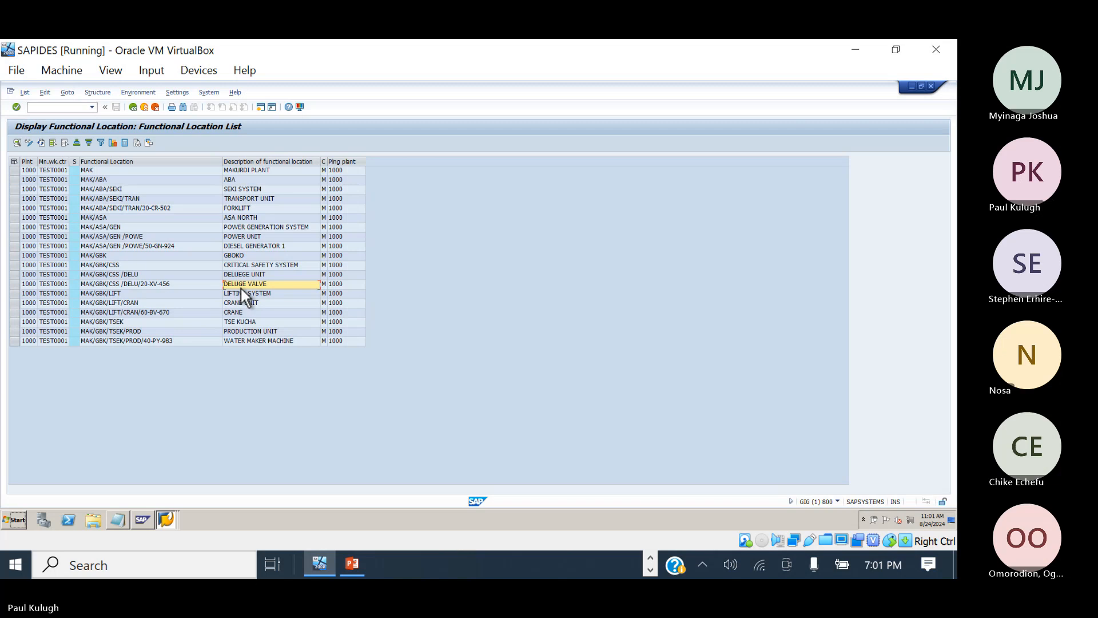
click(242, 301)
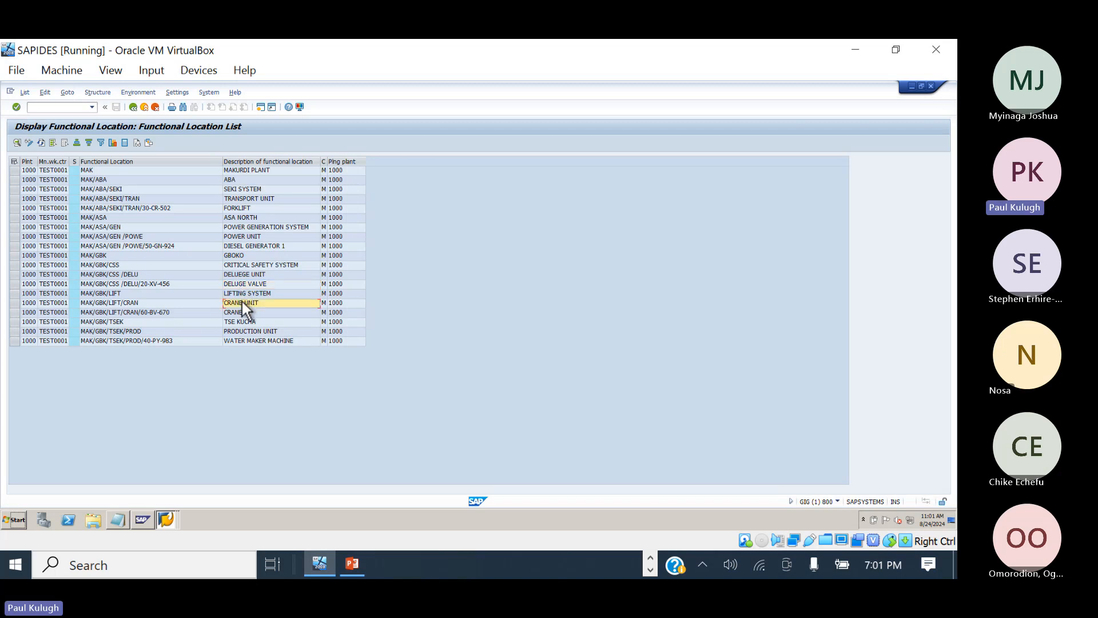
click(118, 519)
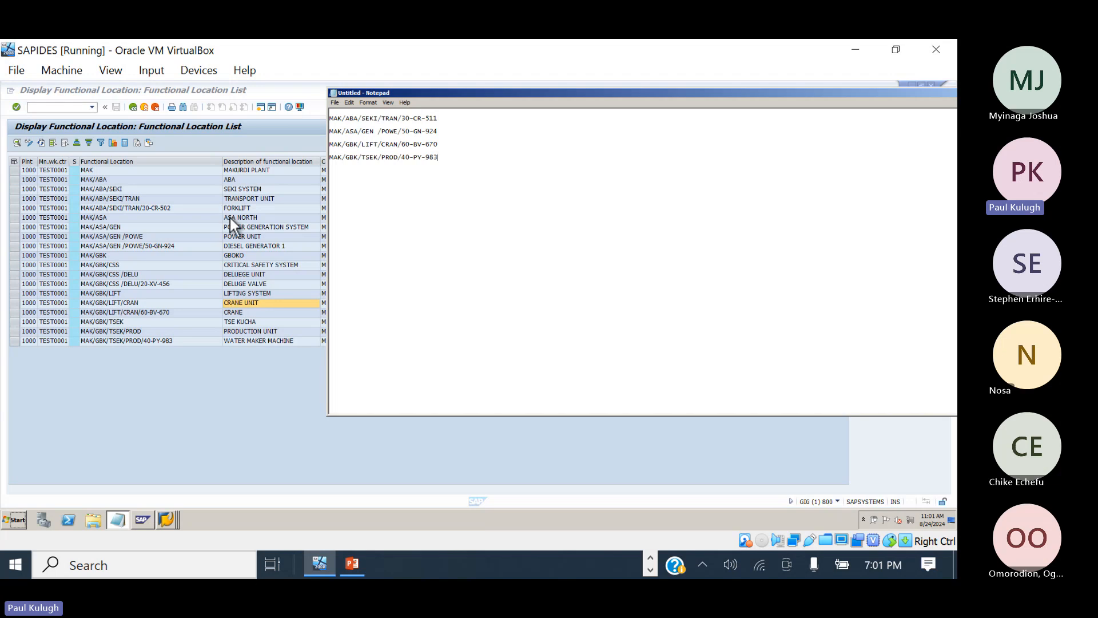
click(246, 209)
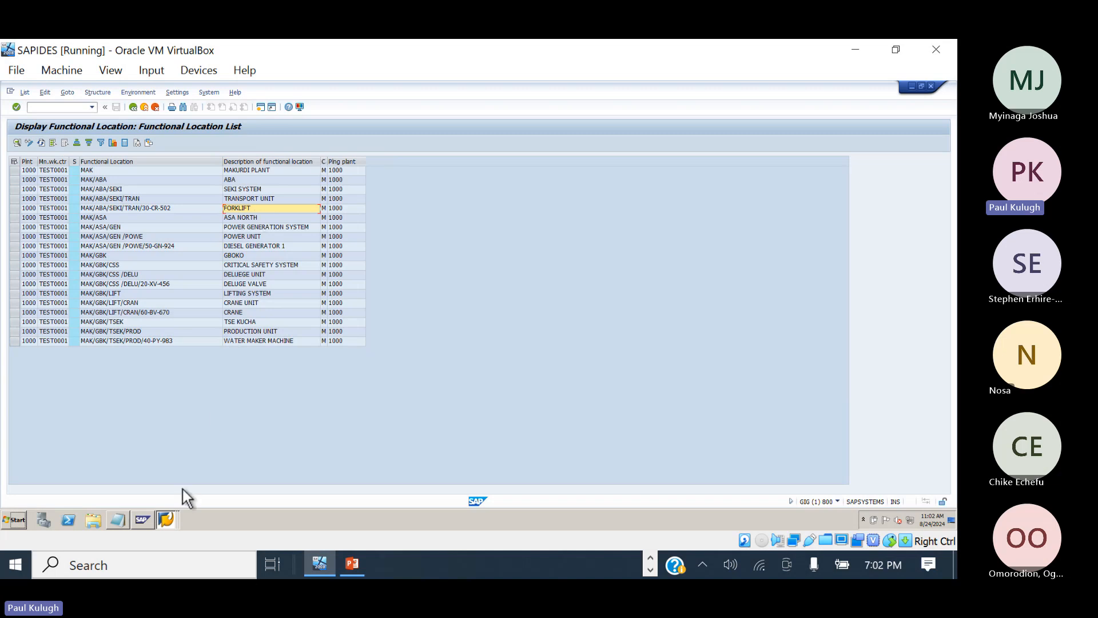
Switch to the SAP Easy Access session and open IE01 - Create (General) under Plant Maintenance, Management of Technical Objects, Equipment
click(166, 521)
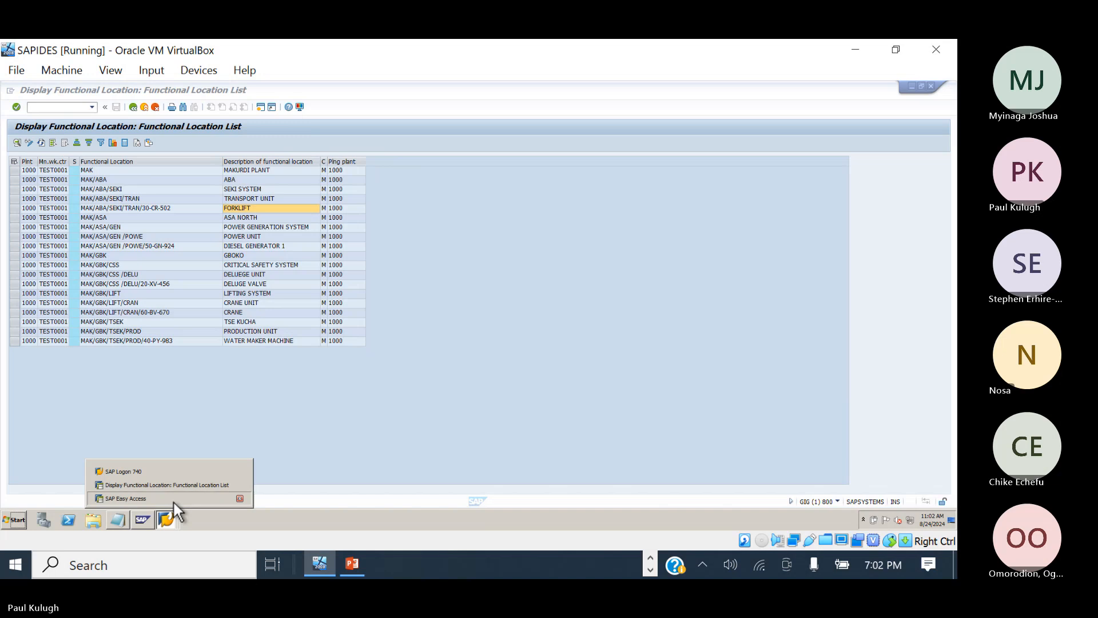
click(173, 500)
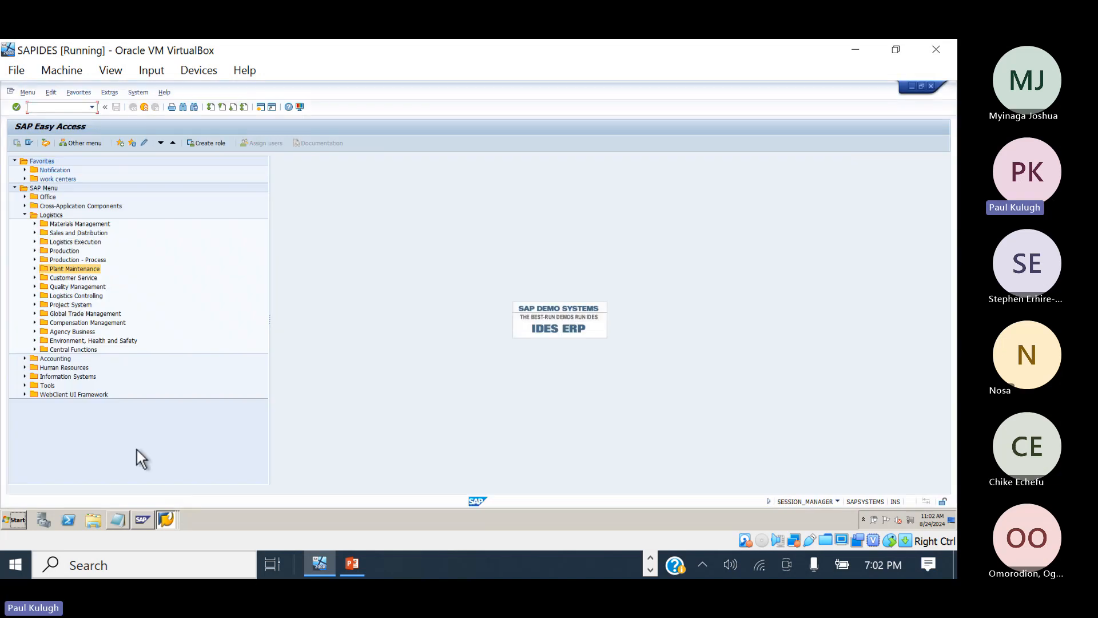
click(34, 269)
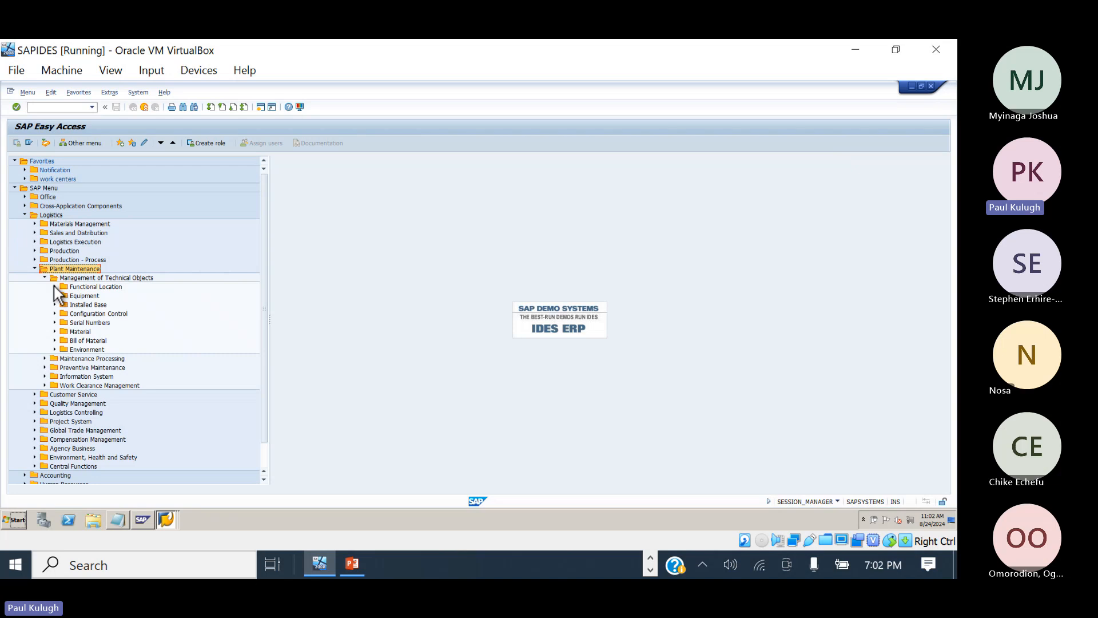
click(55, 287)
click(54, 286)
click(55, 296)
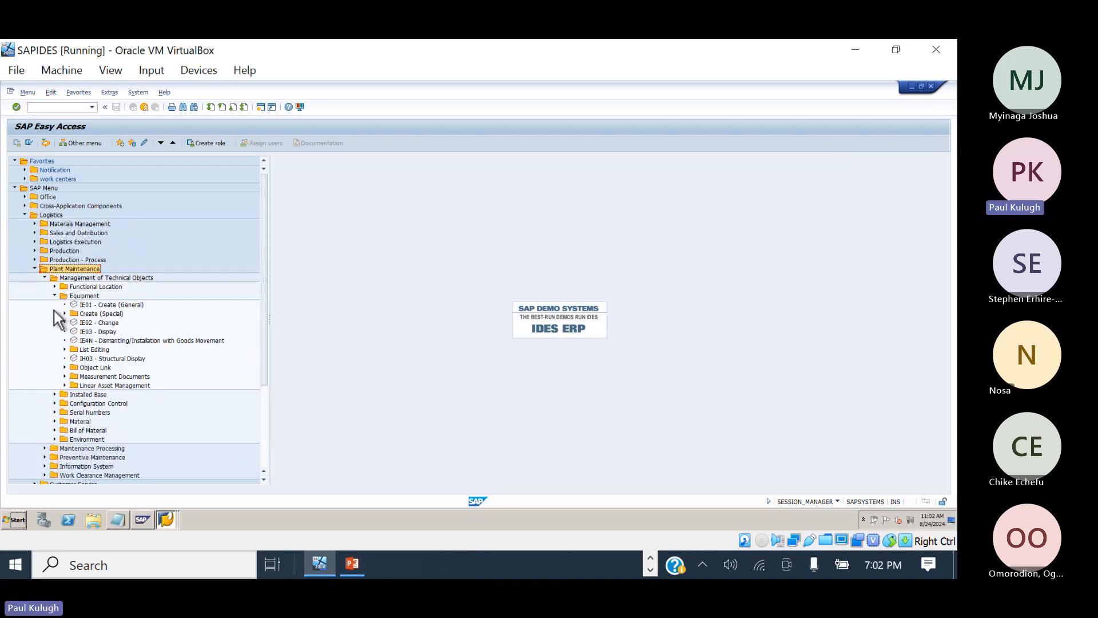
double_click(98, 303)
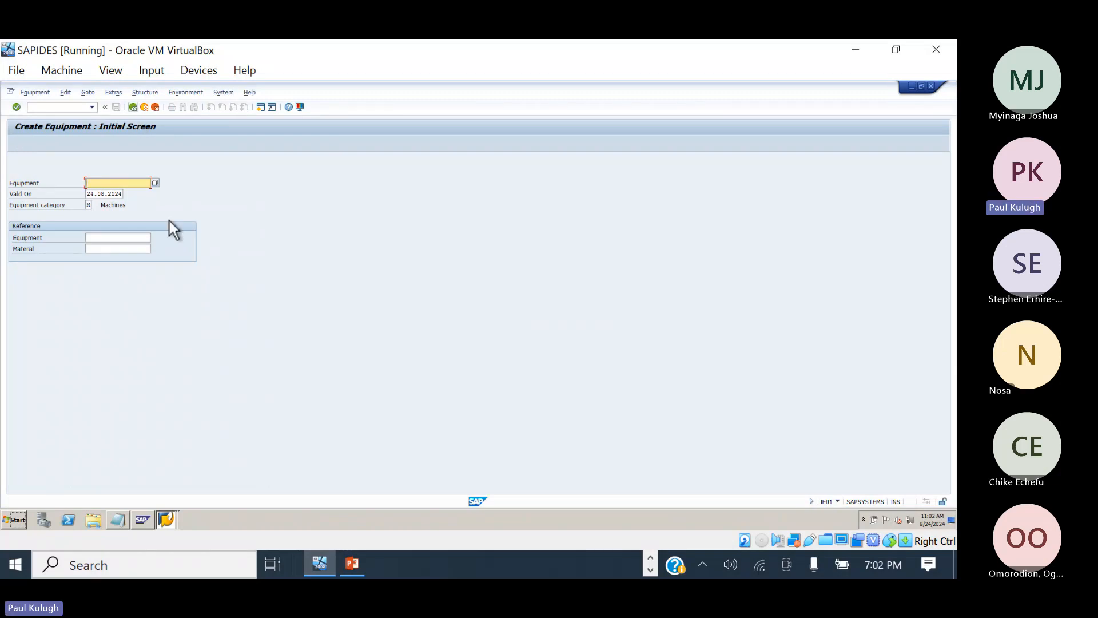
Switch to the Teams meeting window, accept its pending dialog, and return to the SAPIDES virtual machine
click(650, 567)
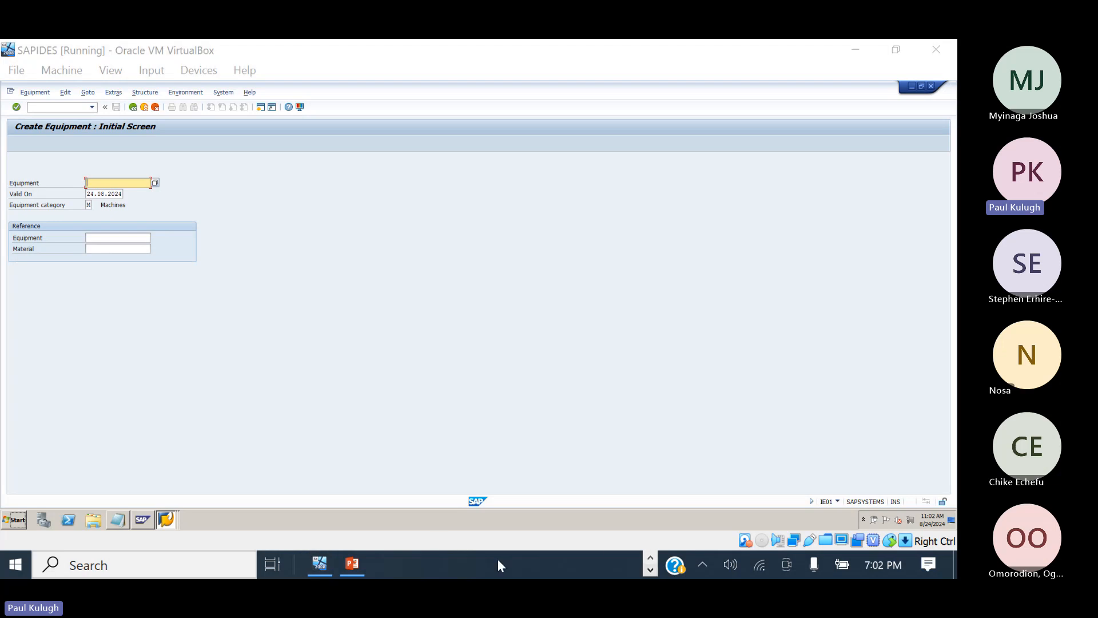
click(650, 559)
mouse_move(555, 563)
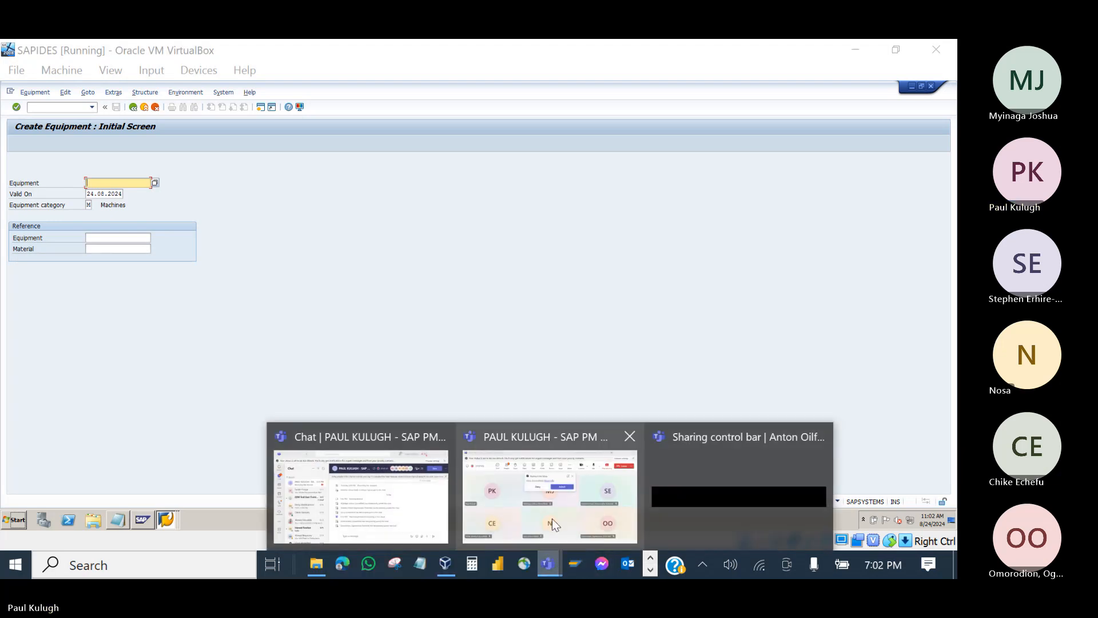
click(552, 514)
click(541, 237)
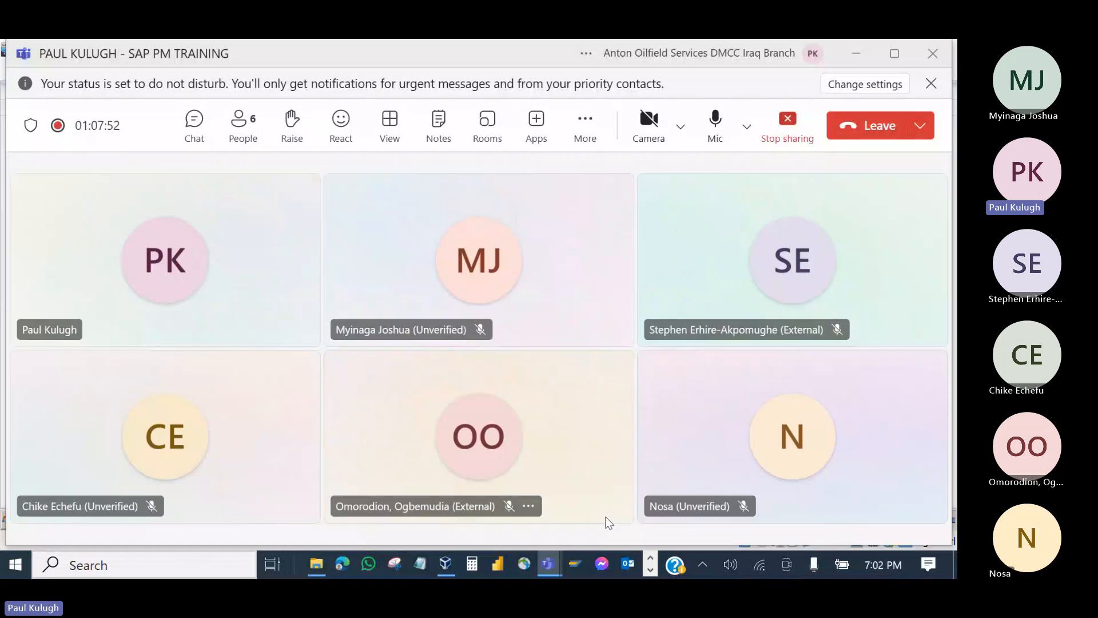
click(651, 569)
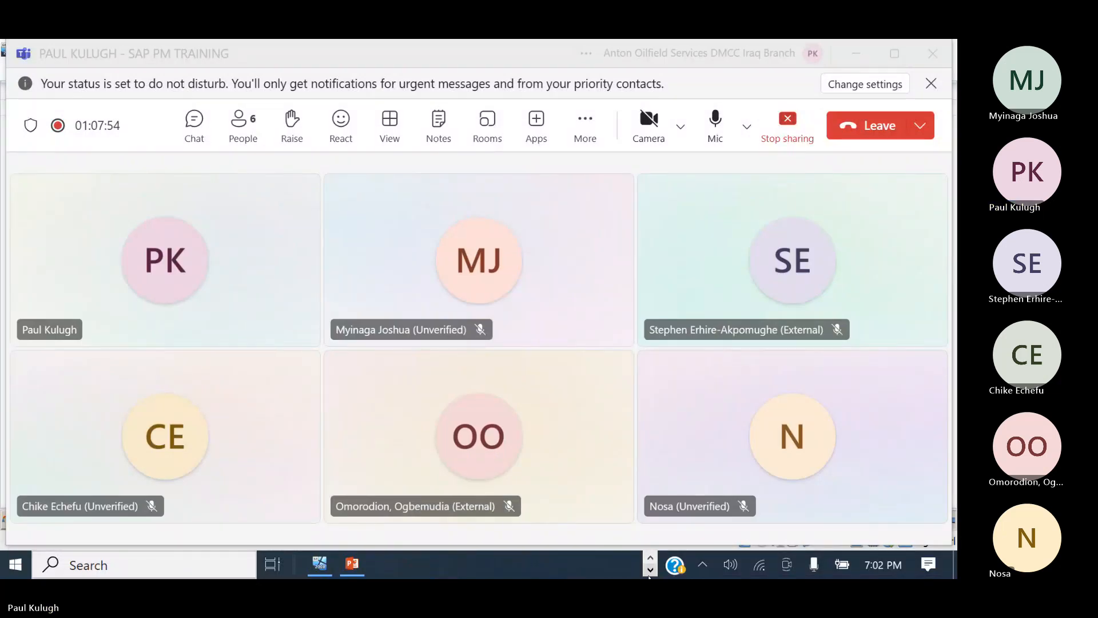
click(319, 564)
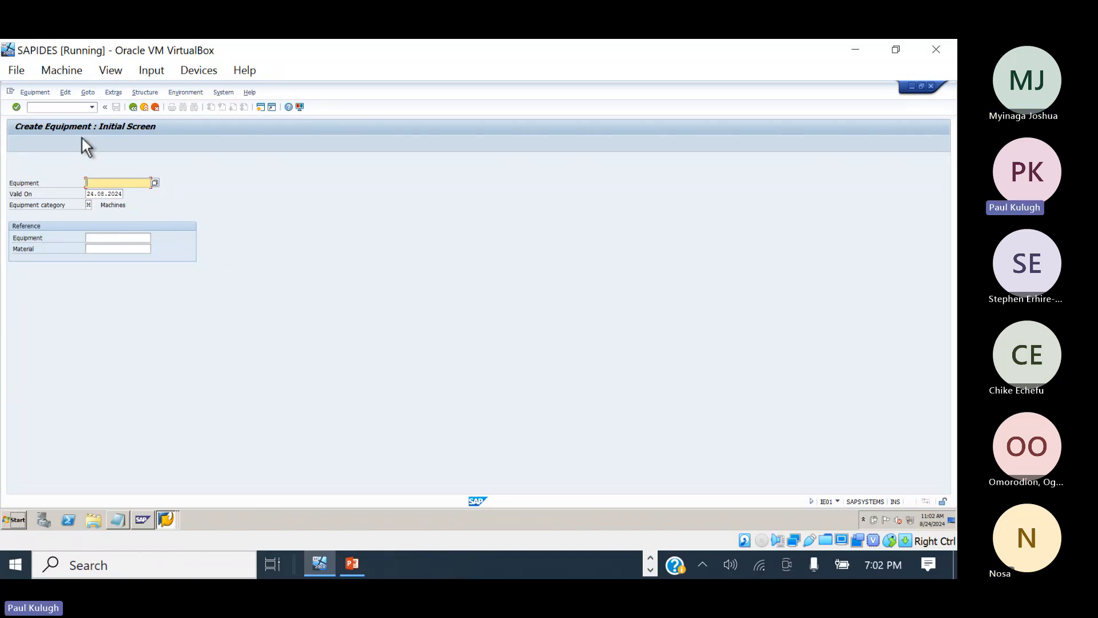
Go back to SAP Easy Access and start equipment creation with transaction code IE01
click(133, 109)
click(77, 109)
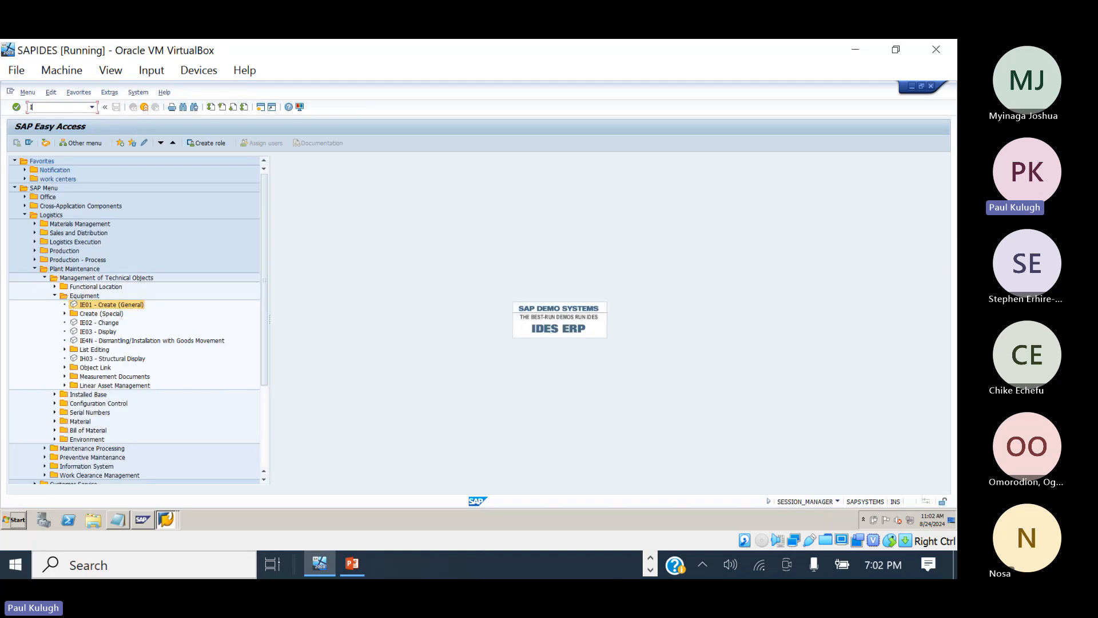
text(IE01)
key(Return)
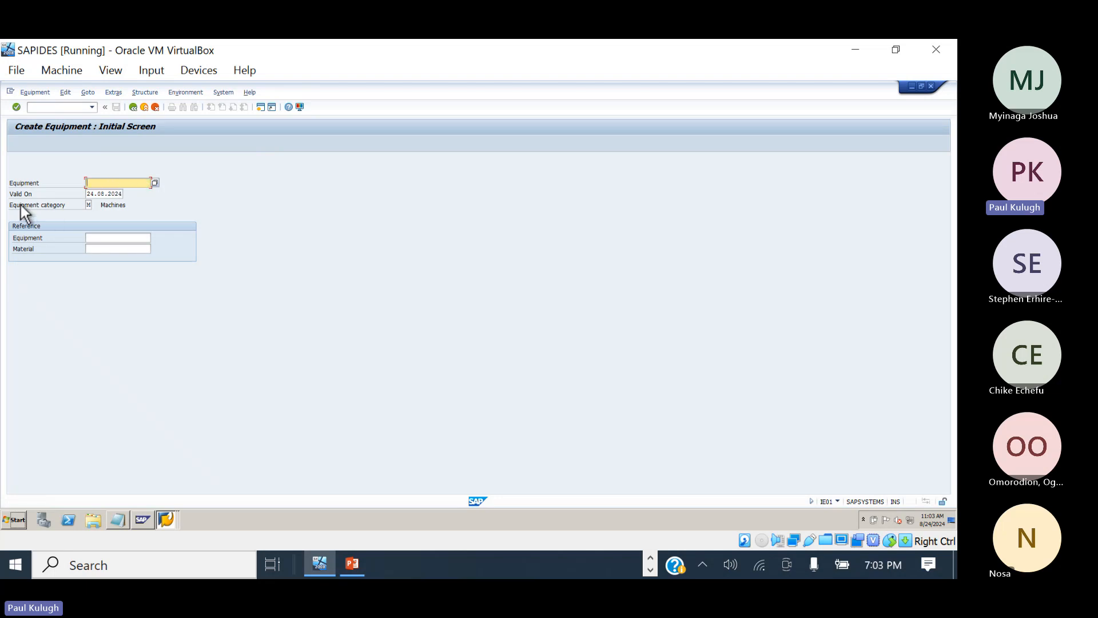
Try 125345656 as an external number for the new category M equipment and clear the number field
click(89, 204)
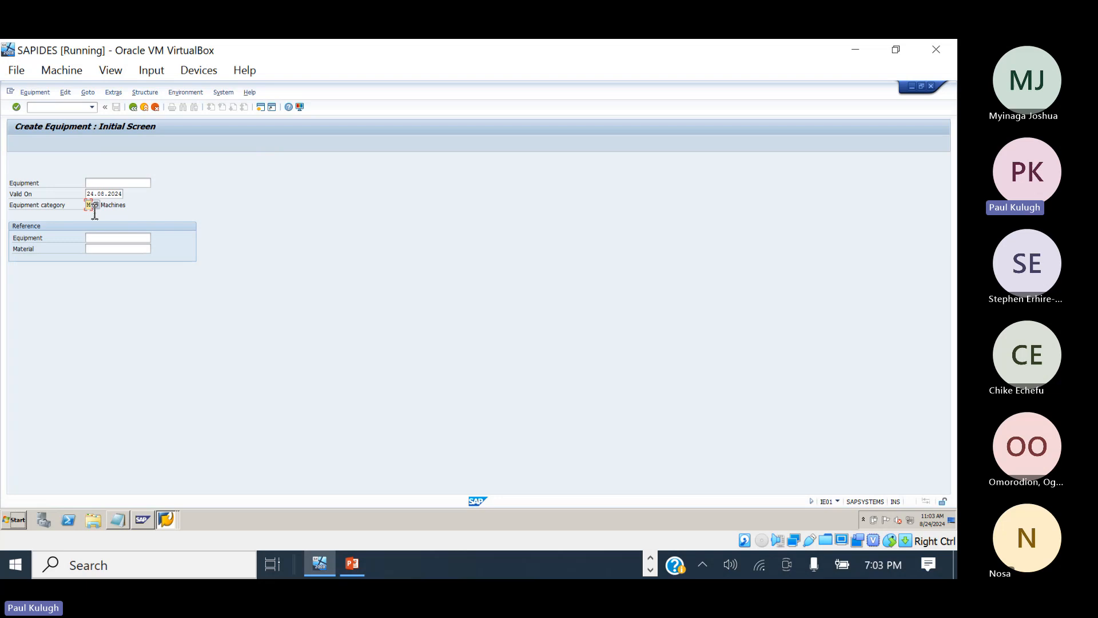
click(96, 183)
text(125345656)
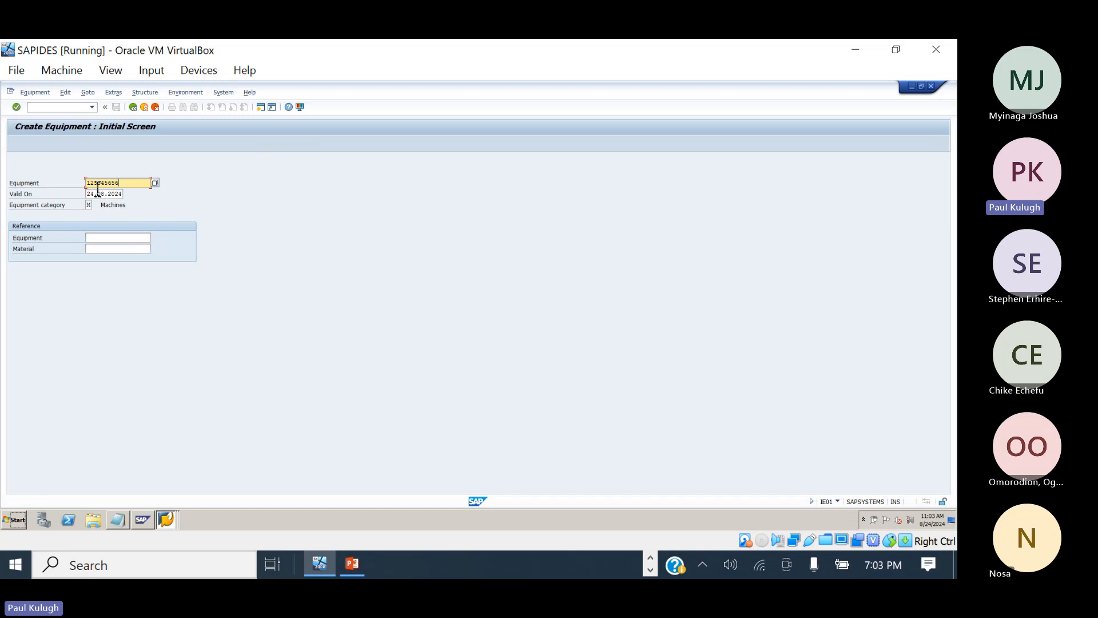
key(BackSpace)
key(BackSpace)
key(BackSpace)
key(BackSpace)
key(BackSpace)
key(BackSpace)
key(BackSpace)
key(BackSpace)
key(BackSpace)
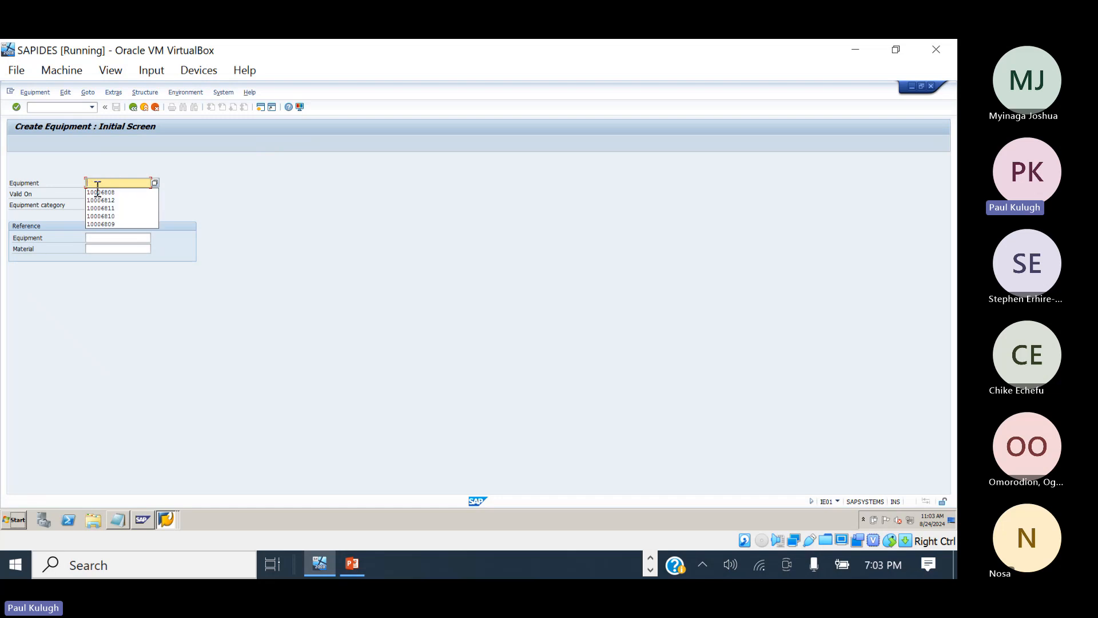
click(228, 199)
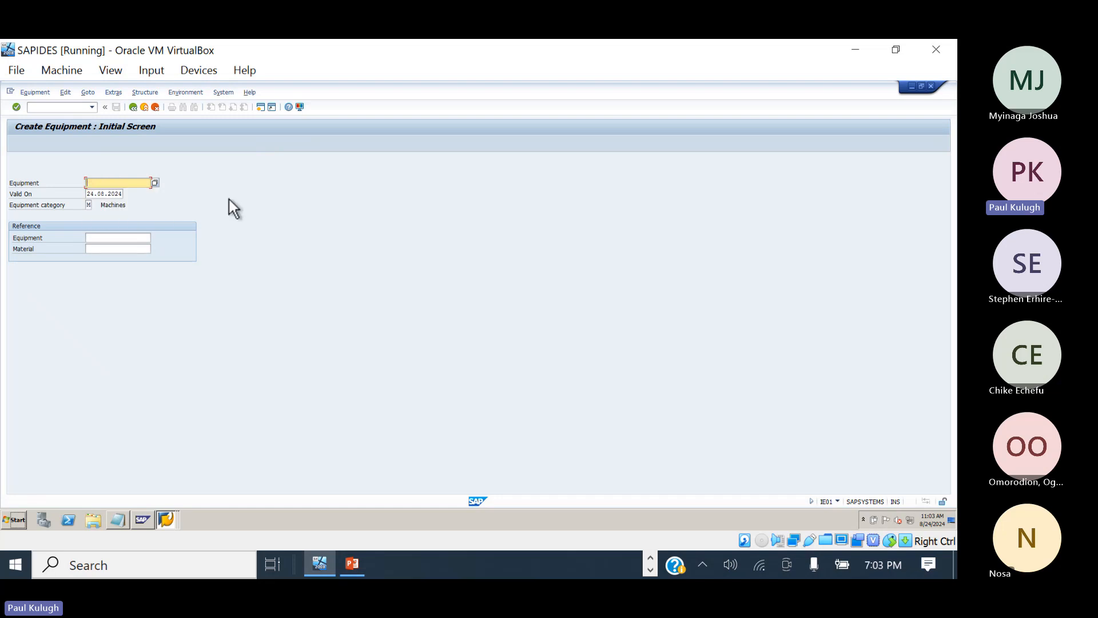
click(92, 205)
click(103, 183)
text(12234556667)
key(BackSpace)
key(BackSpace)
key(BackSpace)
key(BackSpace)
key(BackSpace)
key(BackSpace)
key(BackSpace)
key(BackSpace)
key(BackSpace)
key(BackSpace)
key(BackSpace)
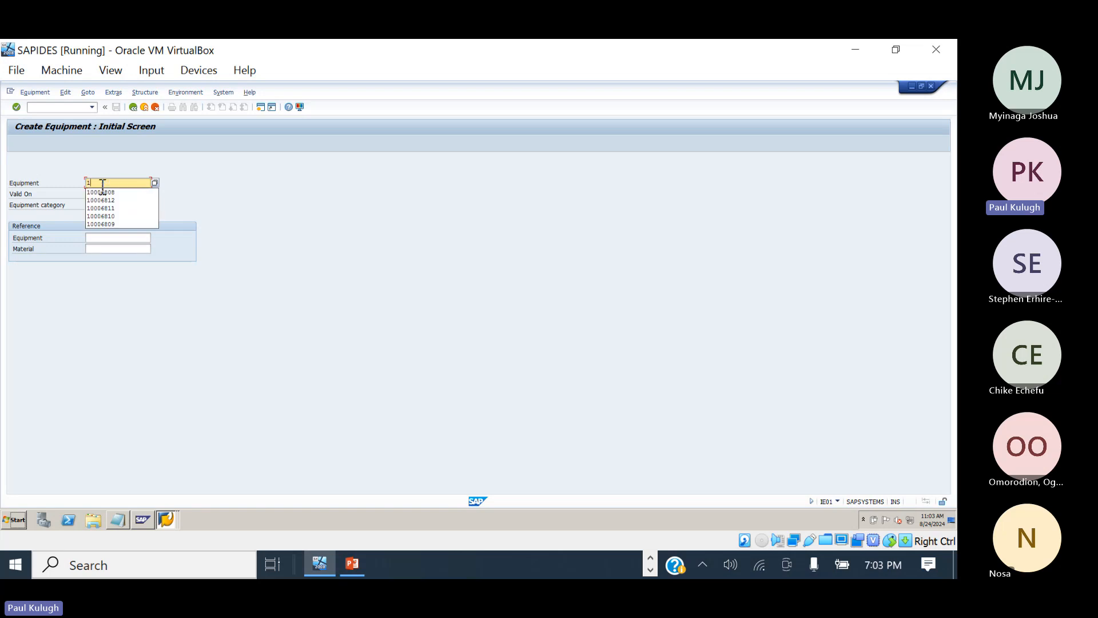
text(1)
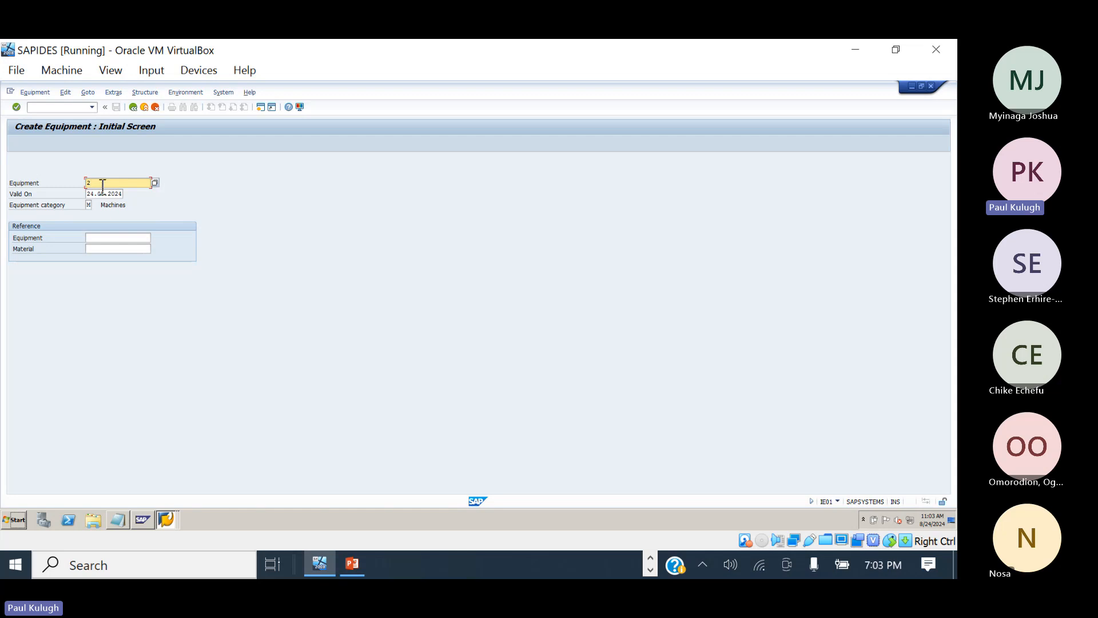
key(BackSpace)
text(2)
key(BackSpace)
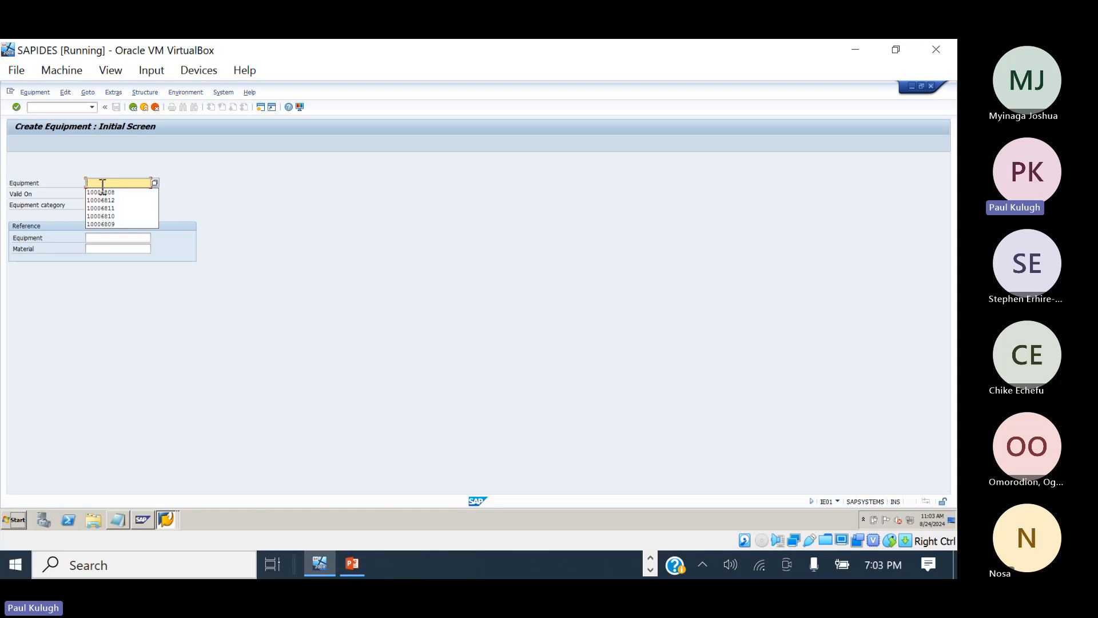
click(208, 206)
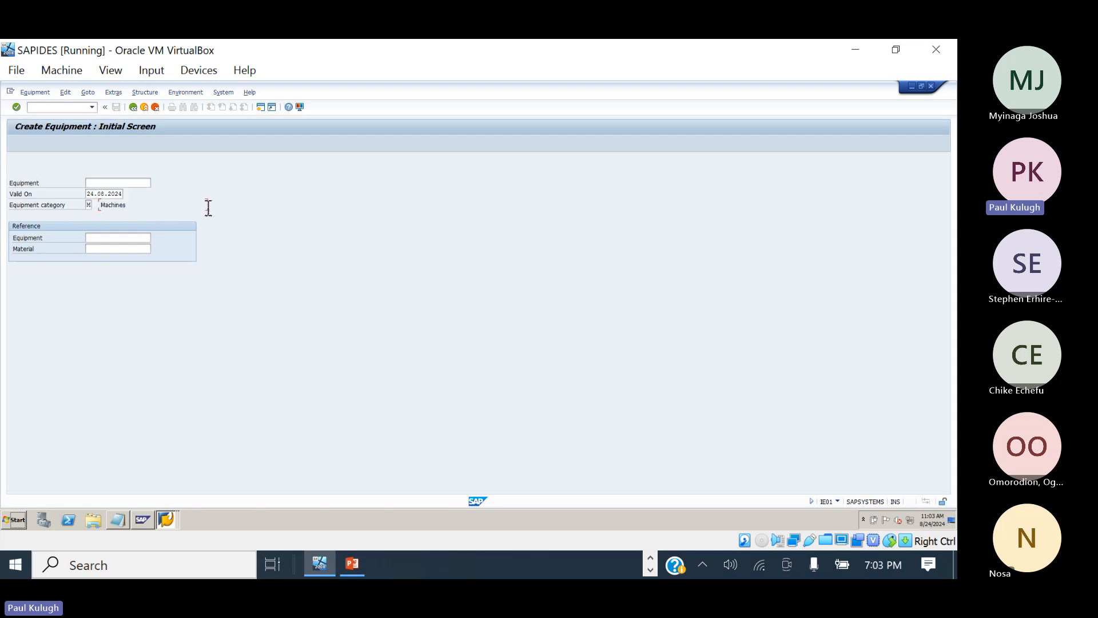
click(89, 206)
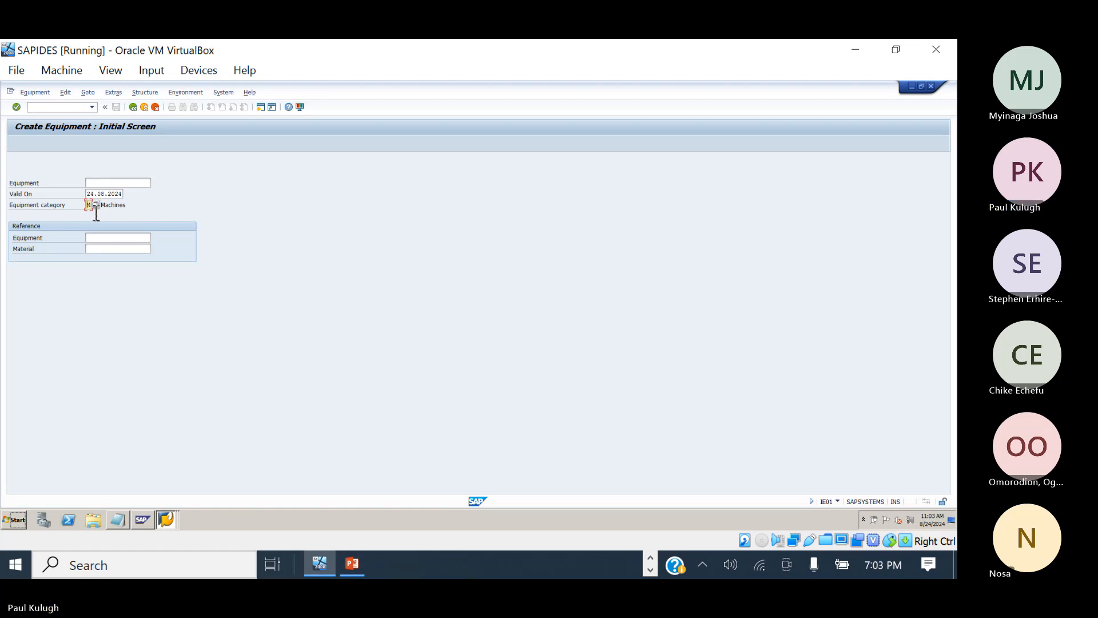
click(105, 183)
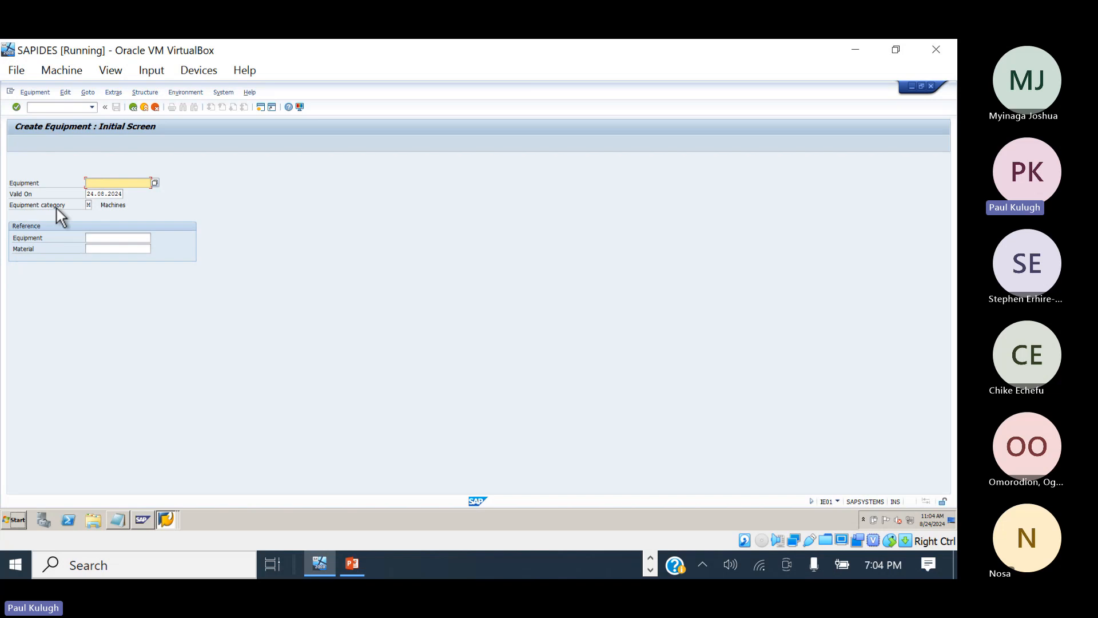
click(89, 205)
click(120, 207)
click(94, 209)
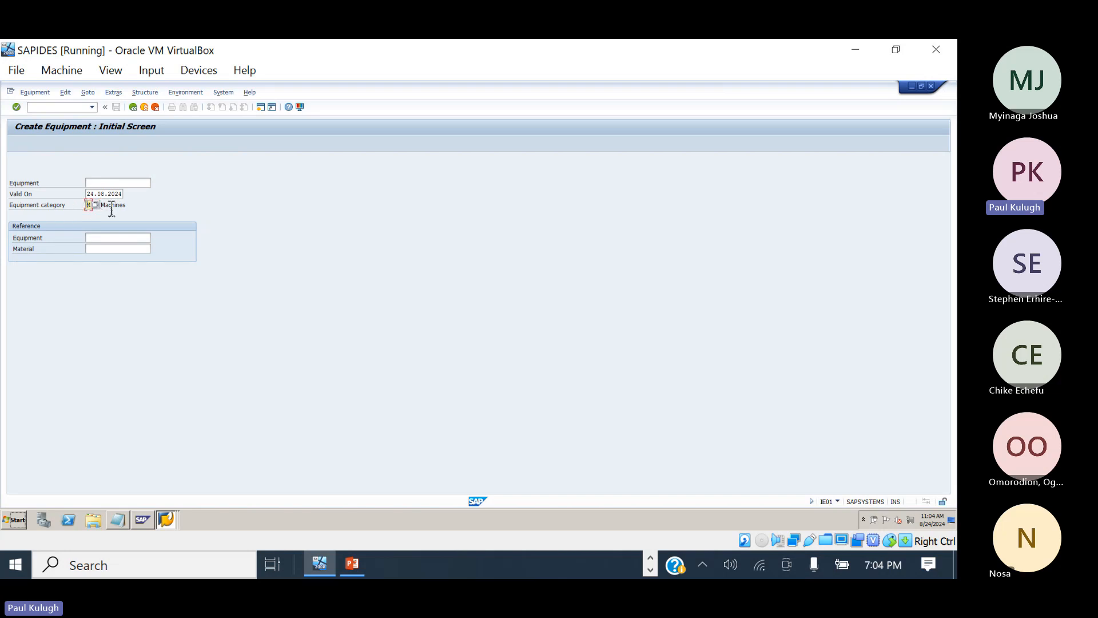
click(107, 183)
click(89, 204)
click(93, 183)
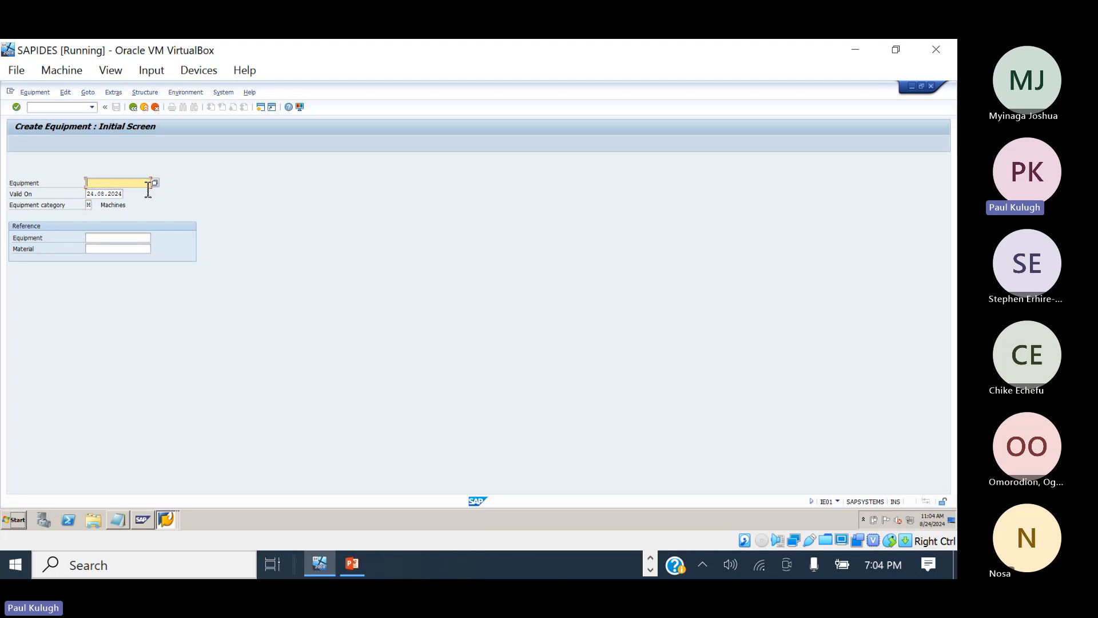
Continue to the general data of the category M equipment with the number left blank, and highlight the assigned equipment number
click(166, 214)
key(Return)
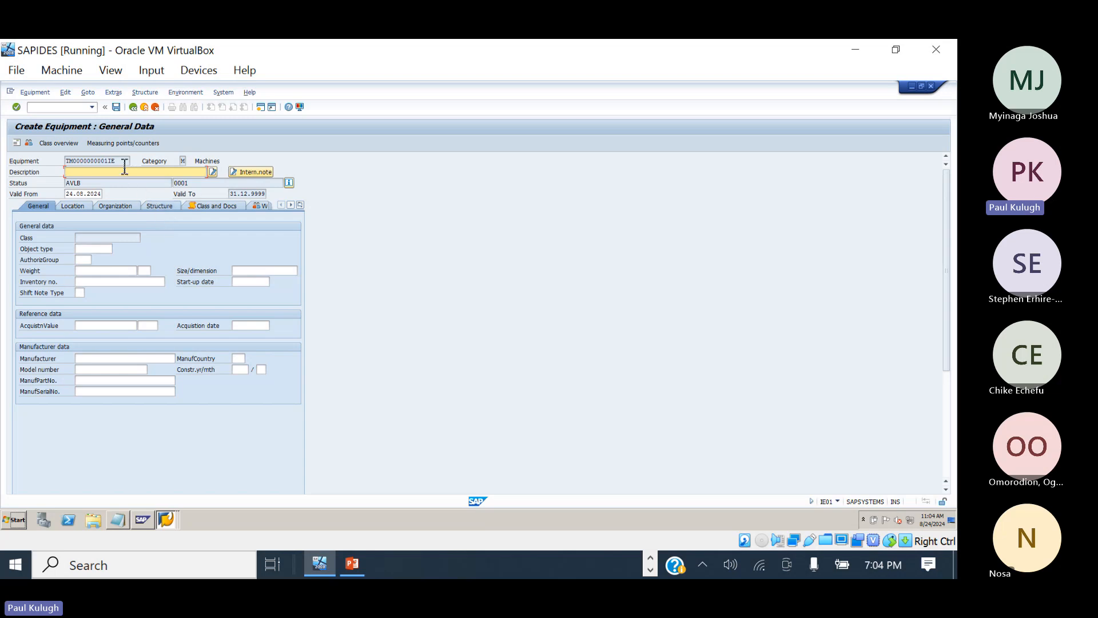
drag(124, 162, 70, 169)
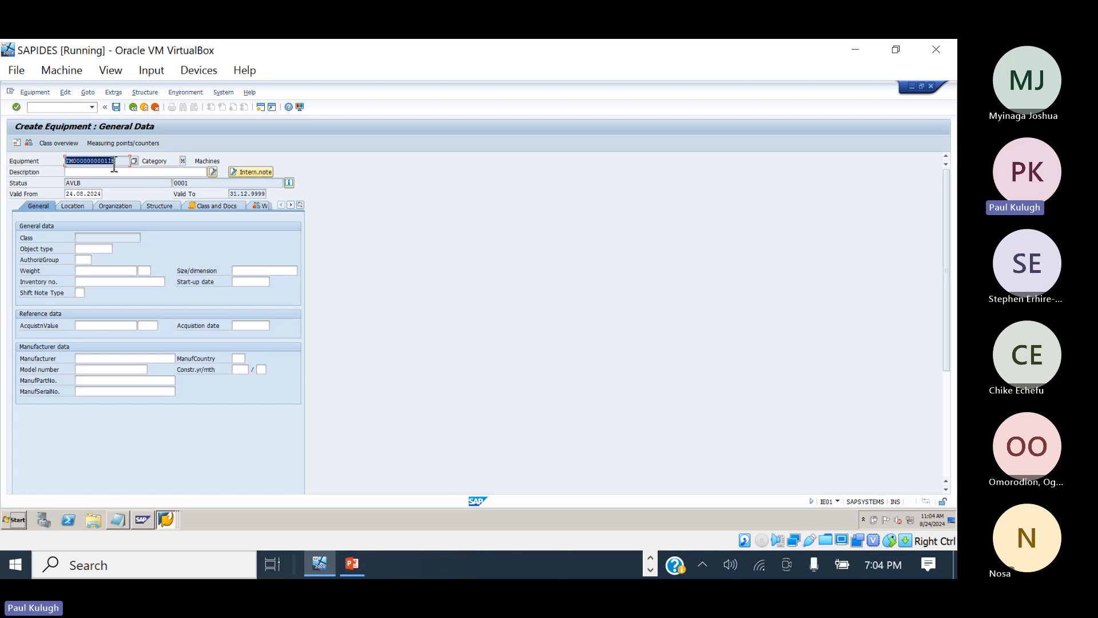
drag(125, 162, 63, 163)
click(74, 172)
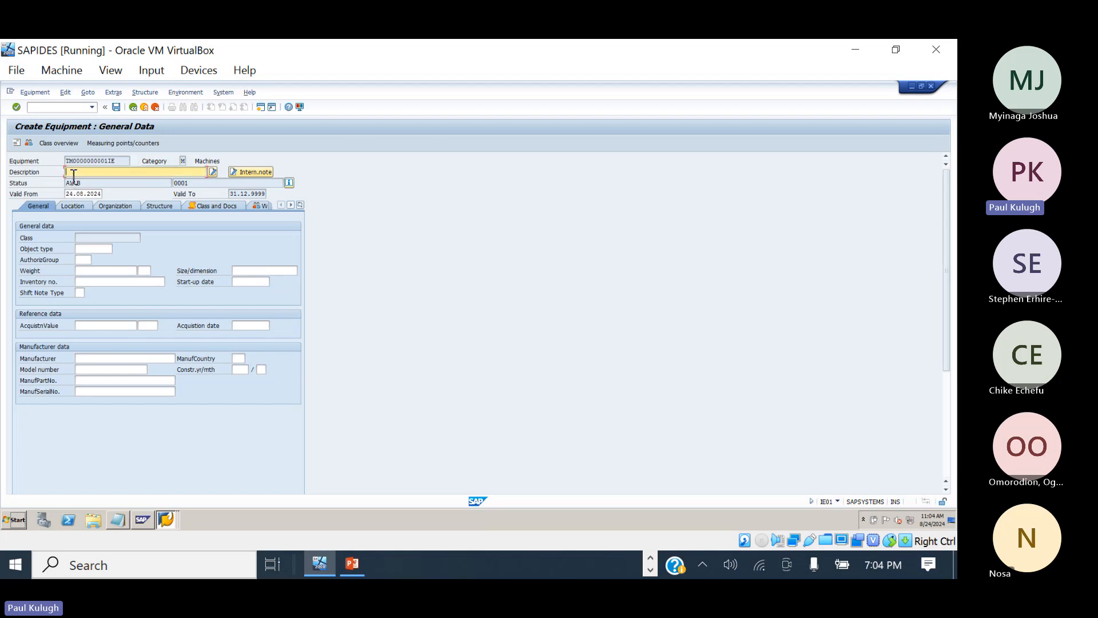
click(355, 564)
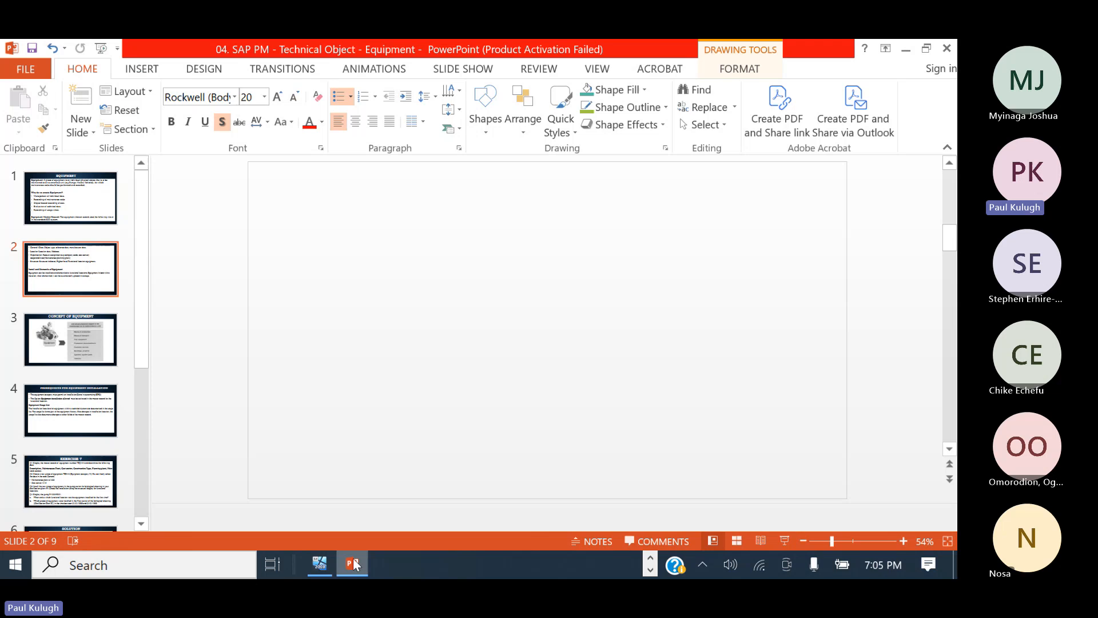
click(355, 564)
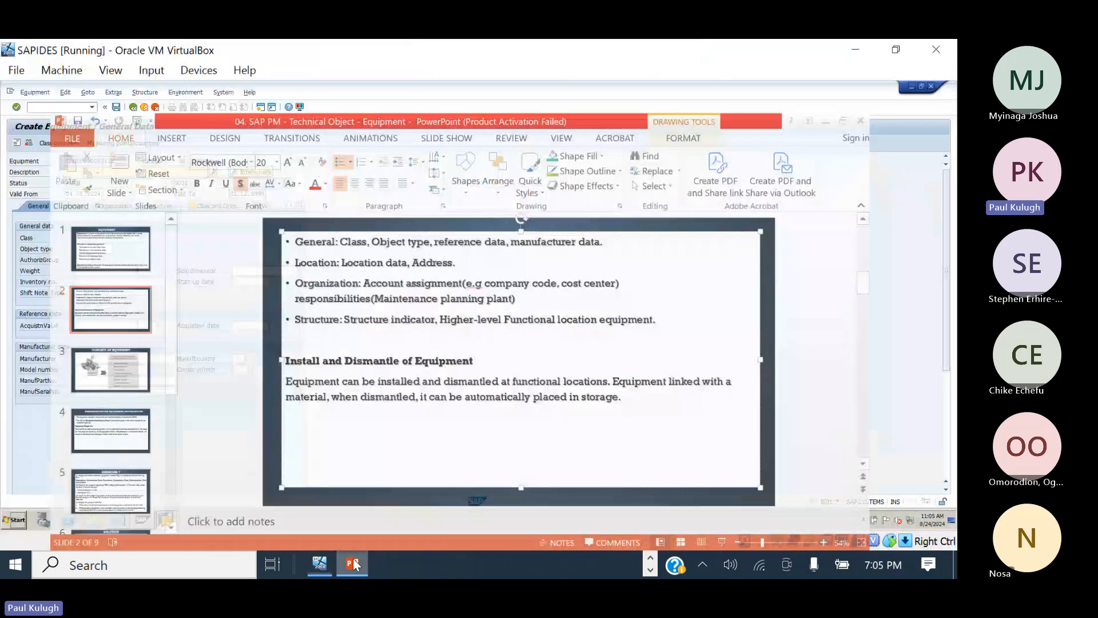
click(650, 562)
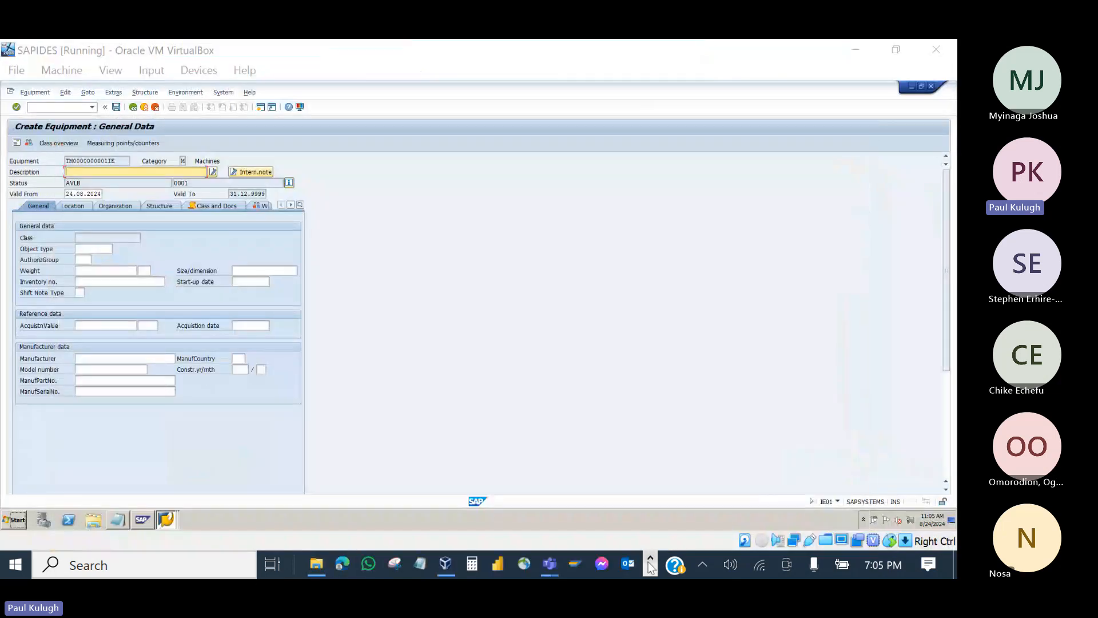
Check the machine descriptions in the functional location list session and return to the equipment creation session
click(166, 522)
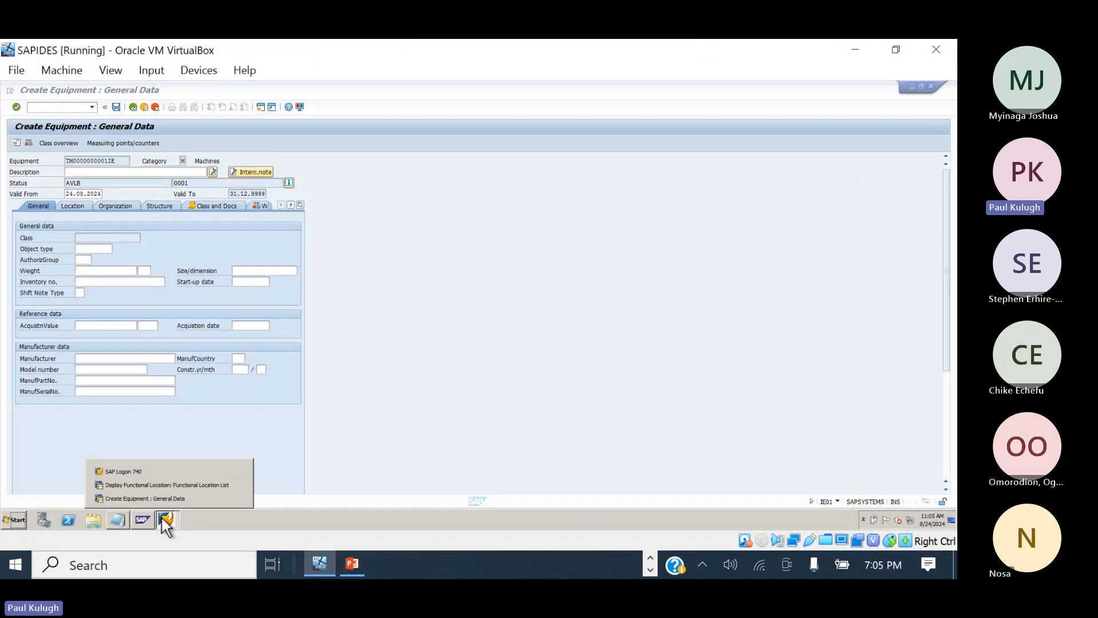
click(143, 485)
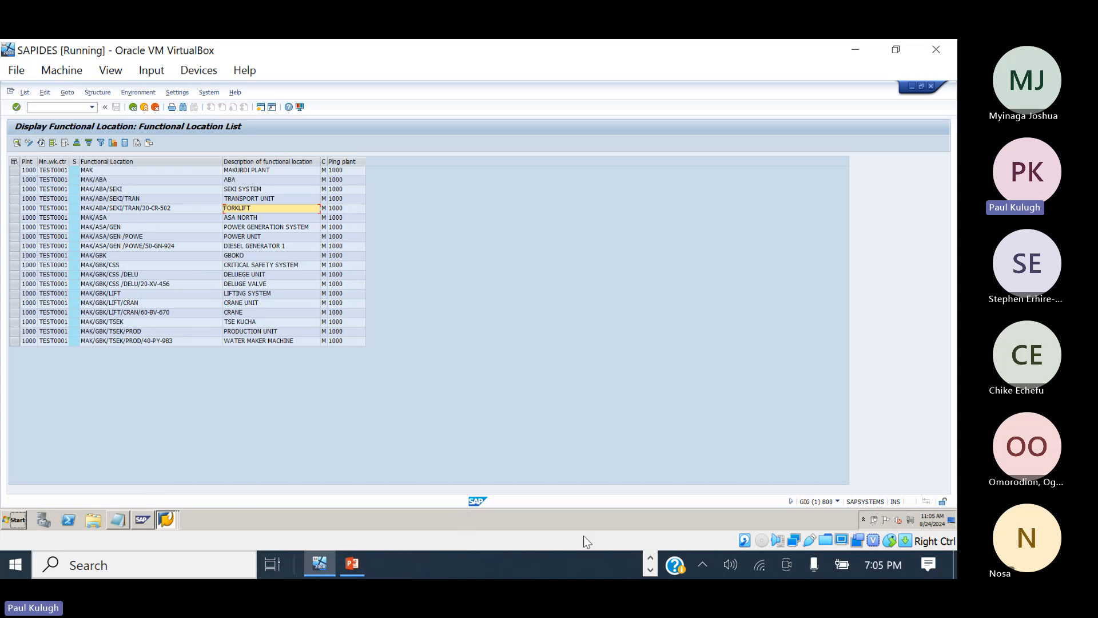
click(166, 521)
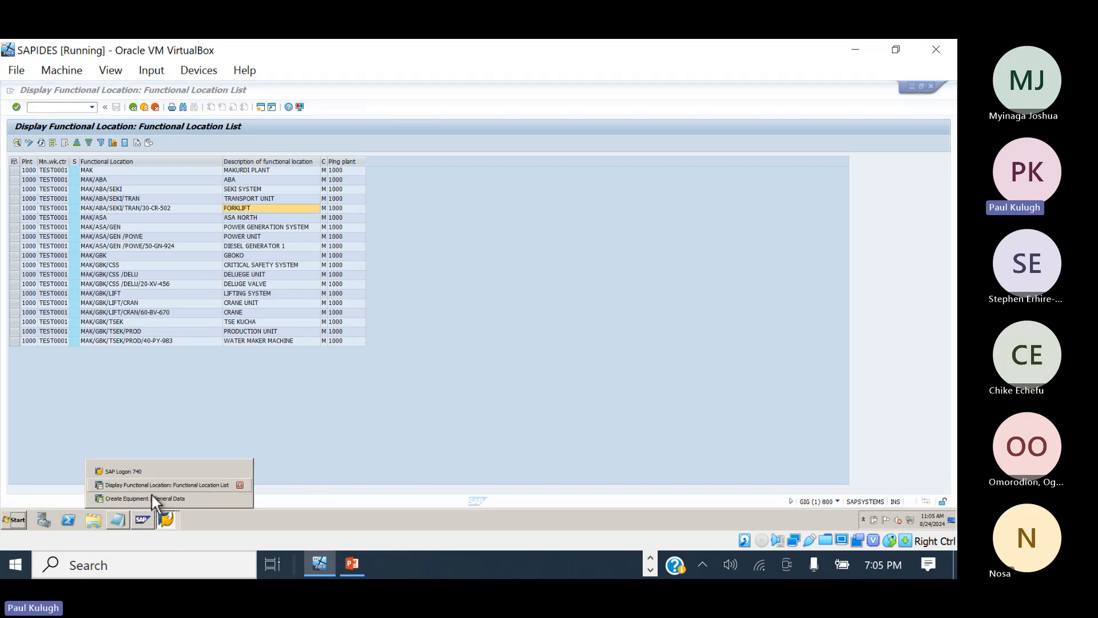
click(152, 497)
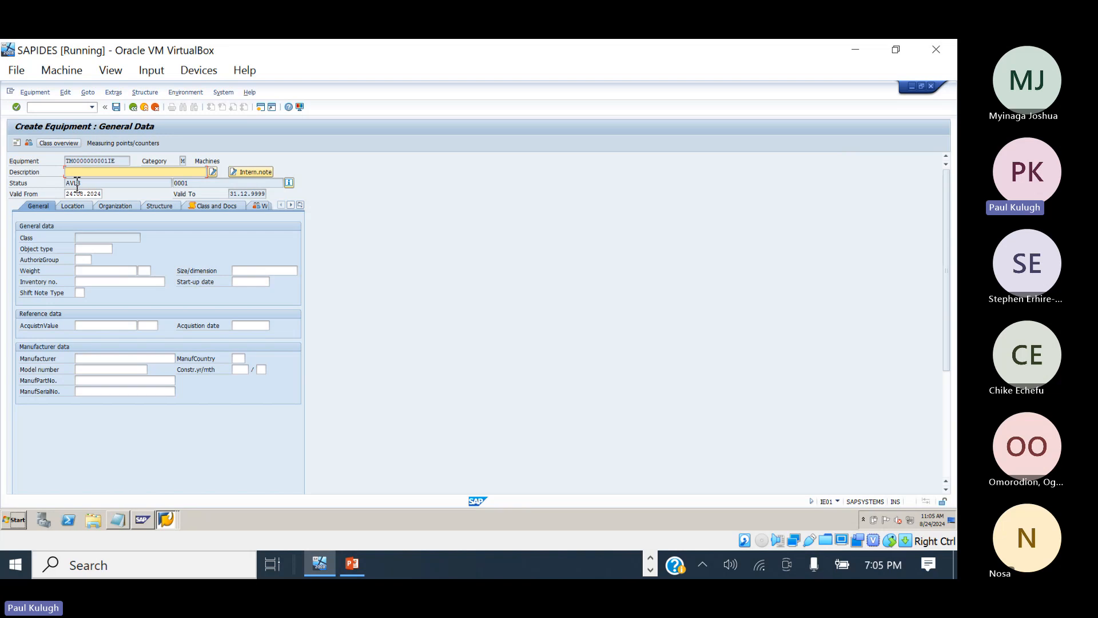
Enter FORKLIFT as the equipment description and XYZ as the manufacturer in the general data
text(f)
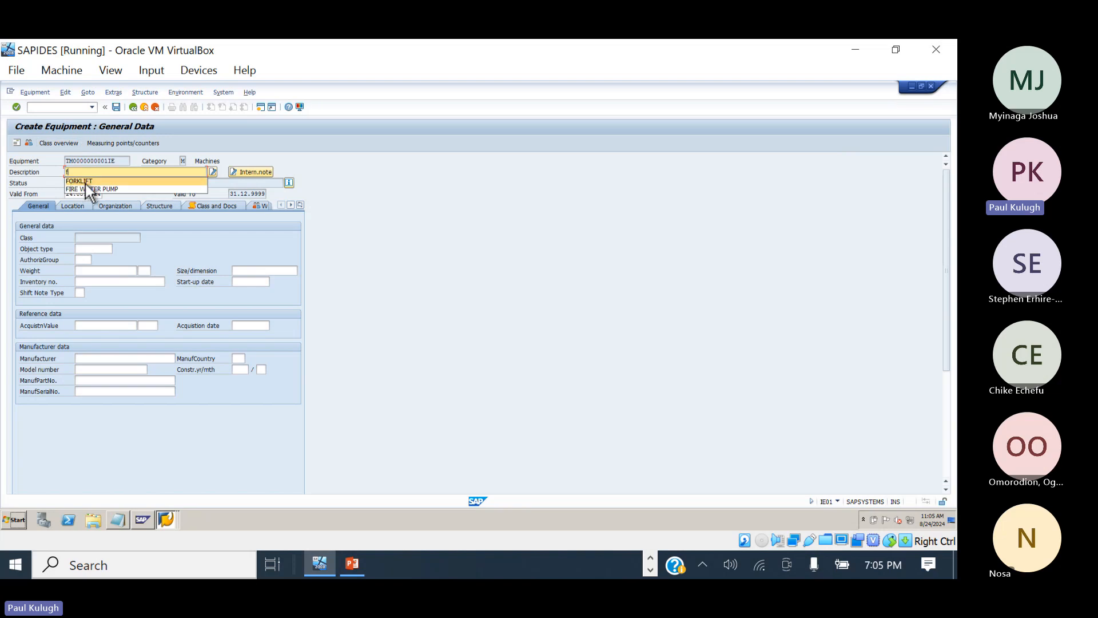
click(86, 181)
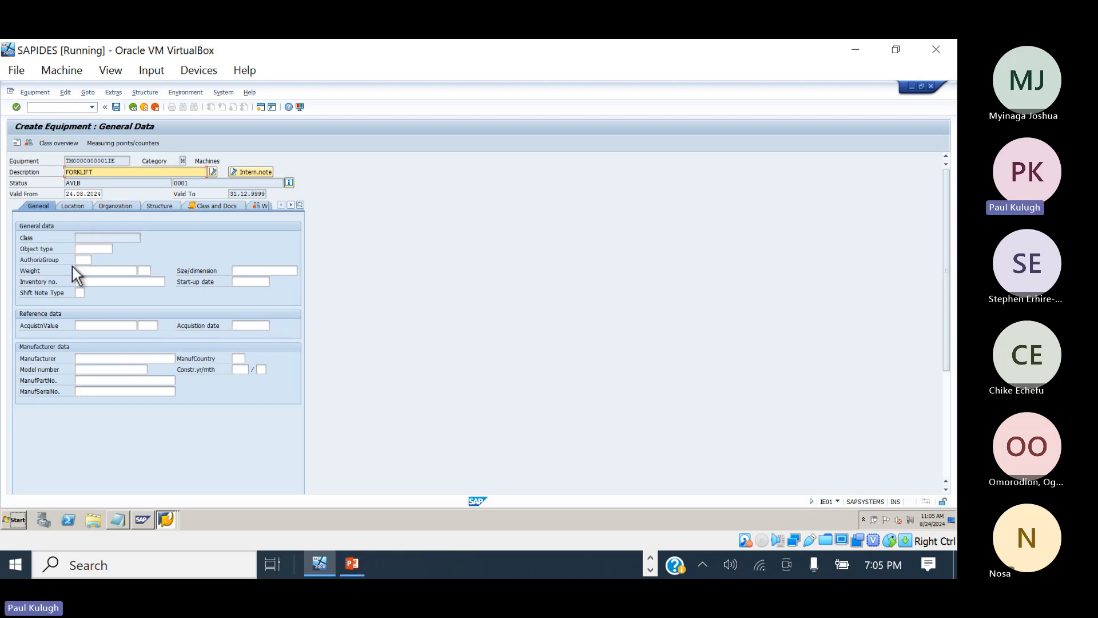
click(86, 359)
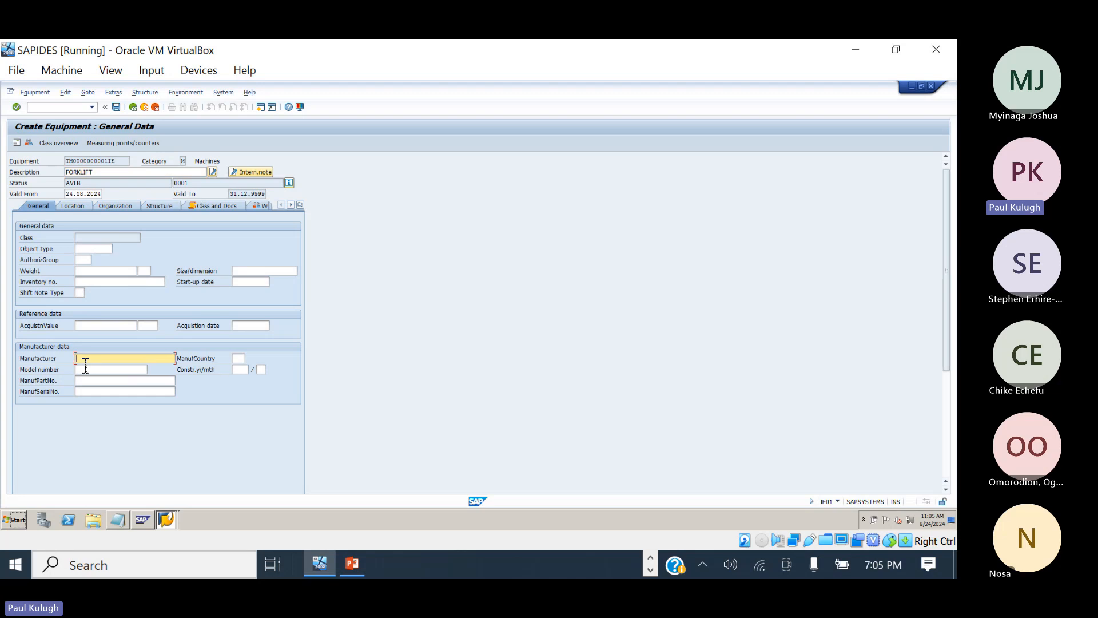
text(XYZ)
click(108, 381)
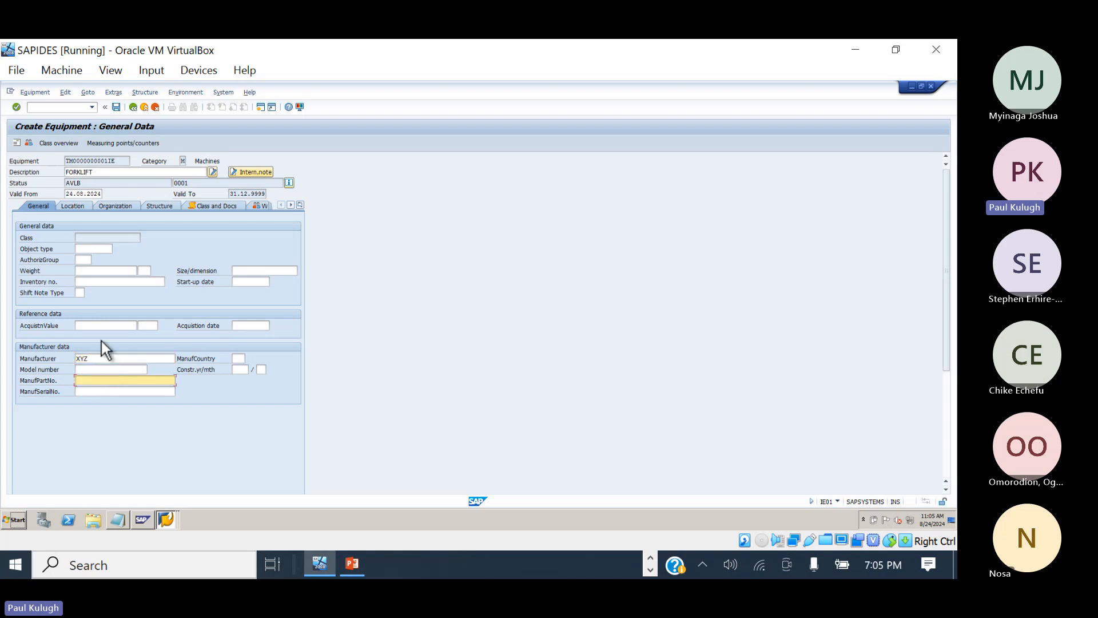
Look through the equipment's location and organization data, and check the FORKLIFT entry in the functional location list
click(73, 207)
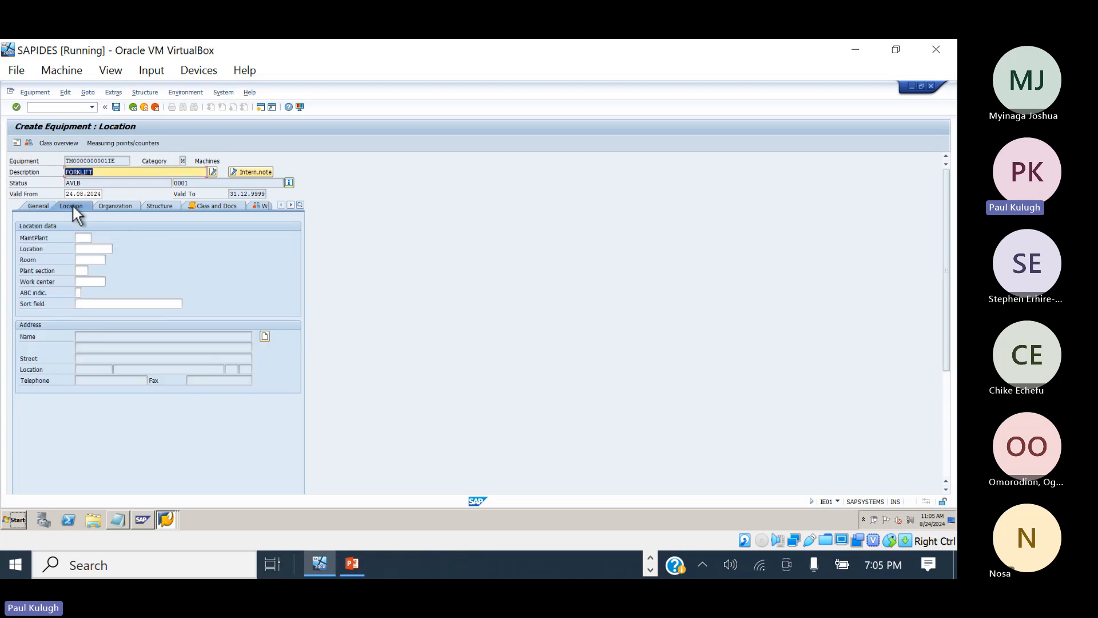
click(114, 206)
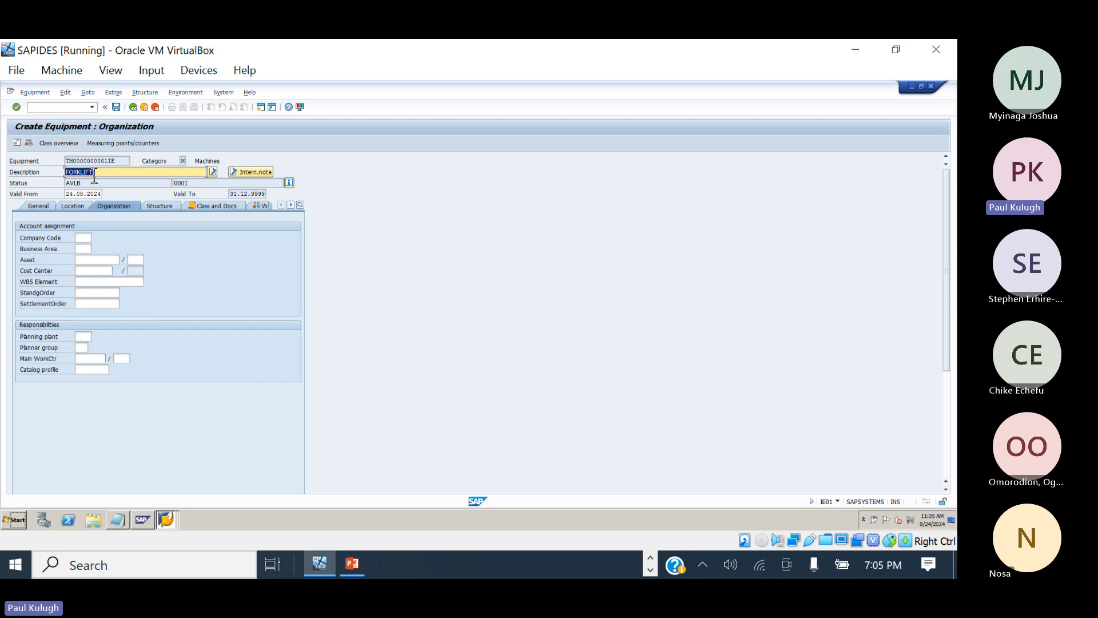
click(173, 526)
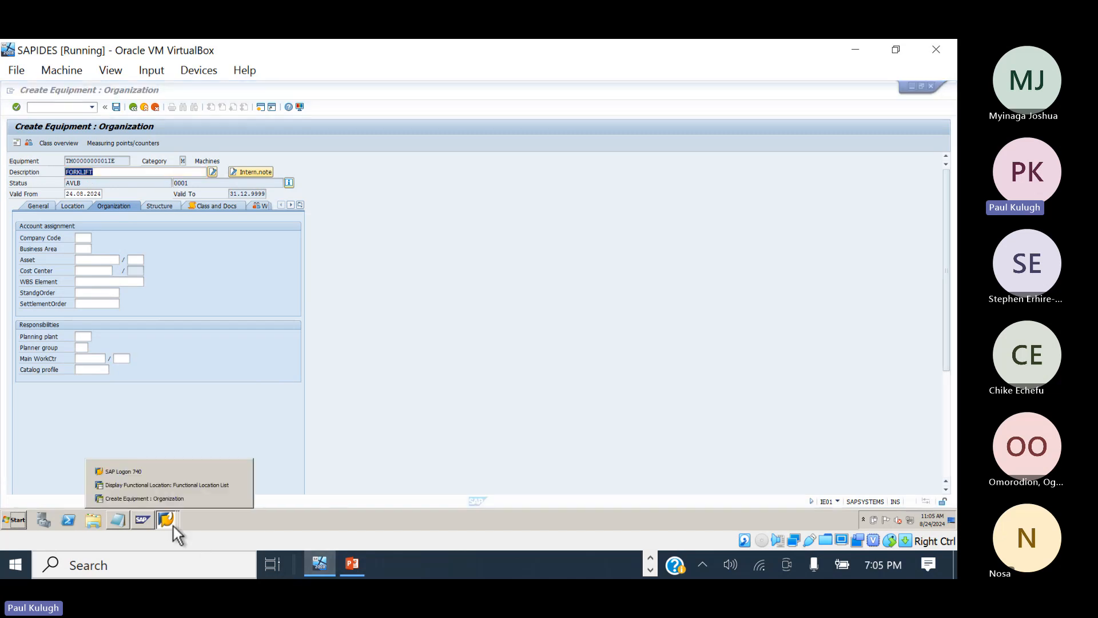
click(147, 485)
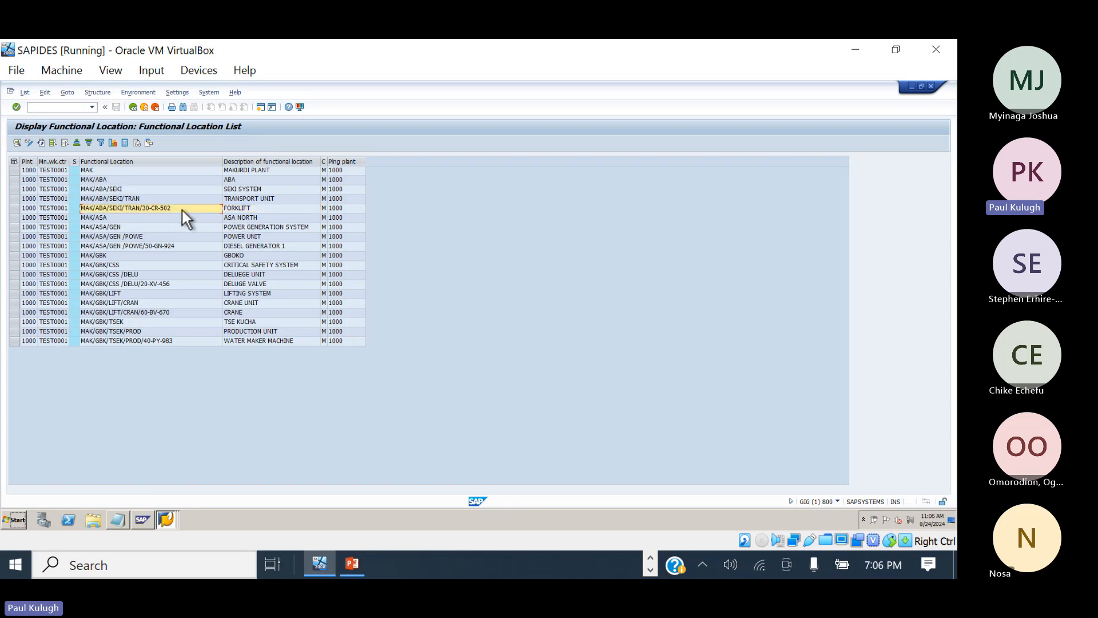
click(236, 208)
click(164, 521)
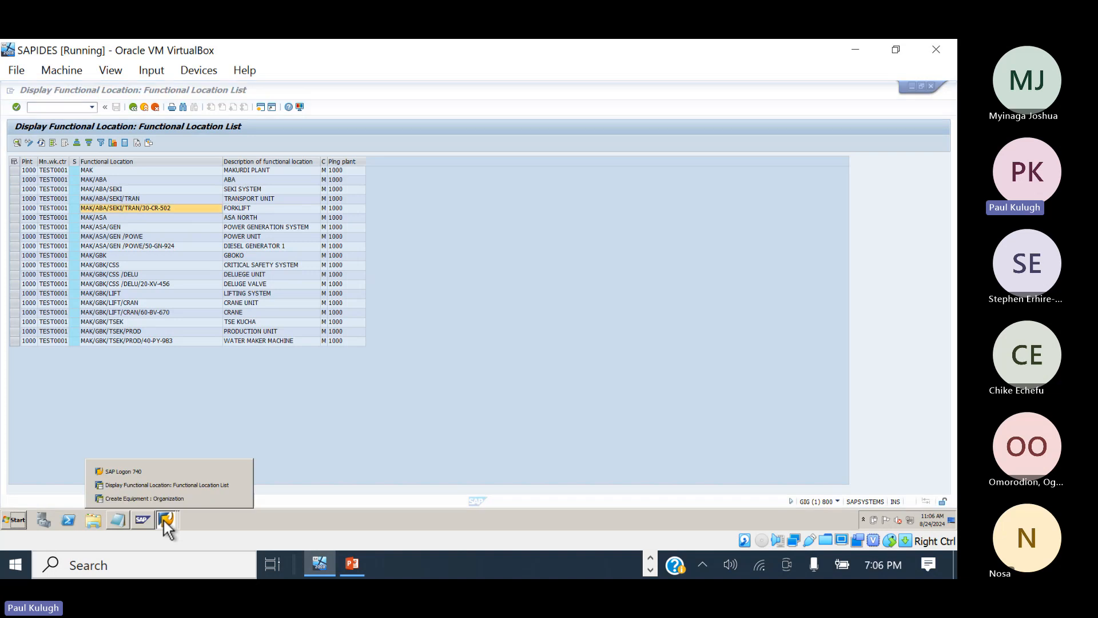
click(172, 496)
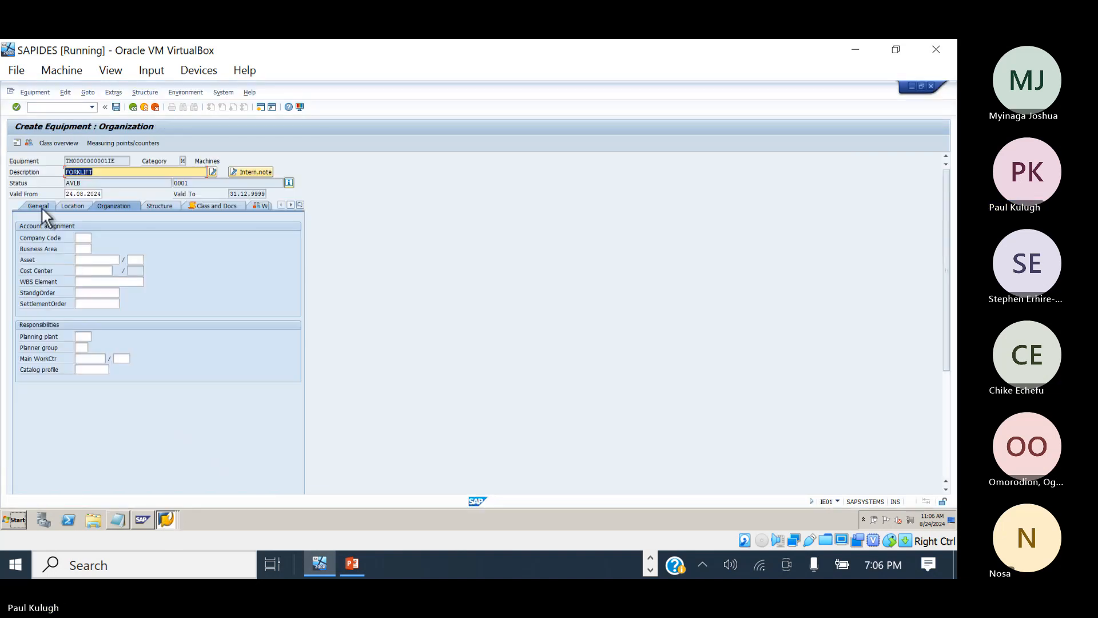
Review the manufacturer, model number, part number and serial number fields in the equipment's general data
click(39, 206)
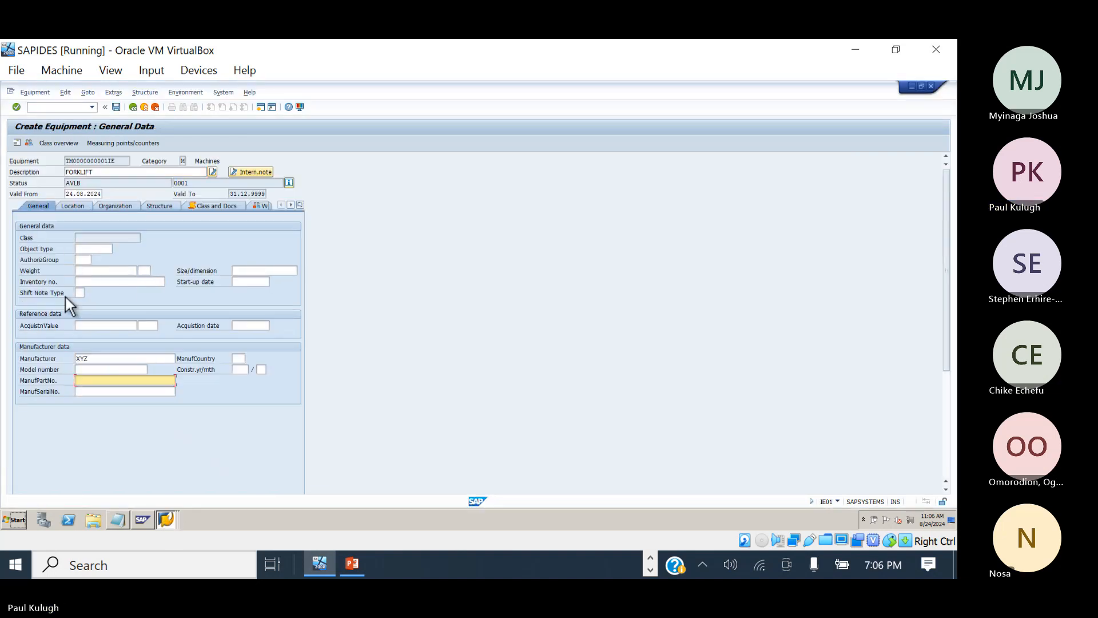
click(95, 372)
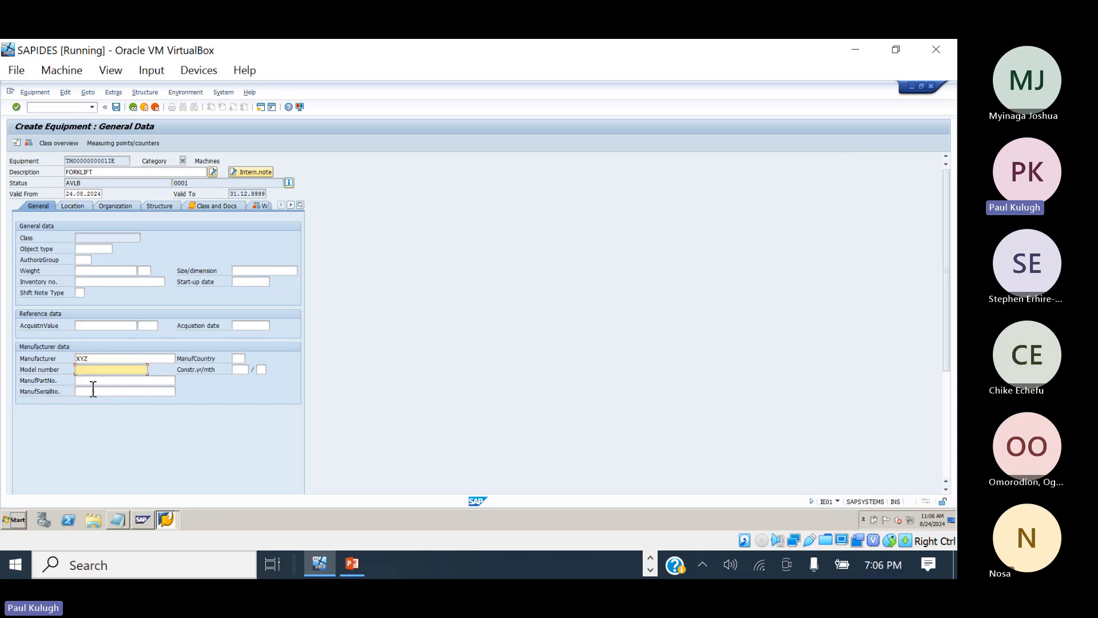
click(94, 382)
click(93, 393)
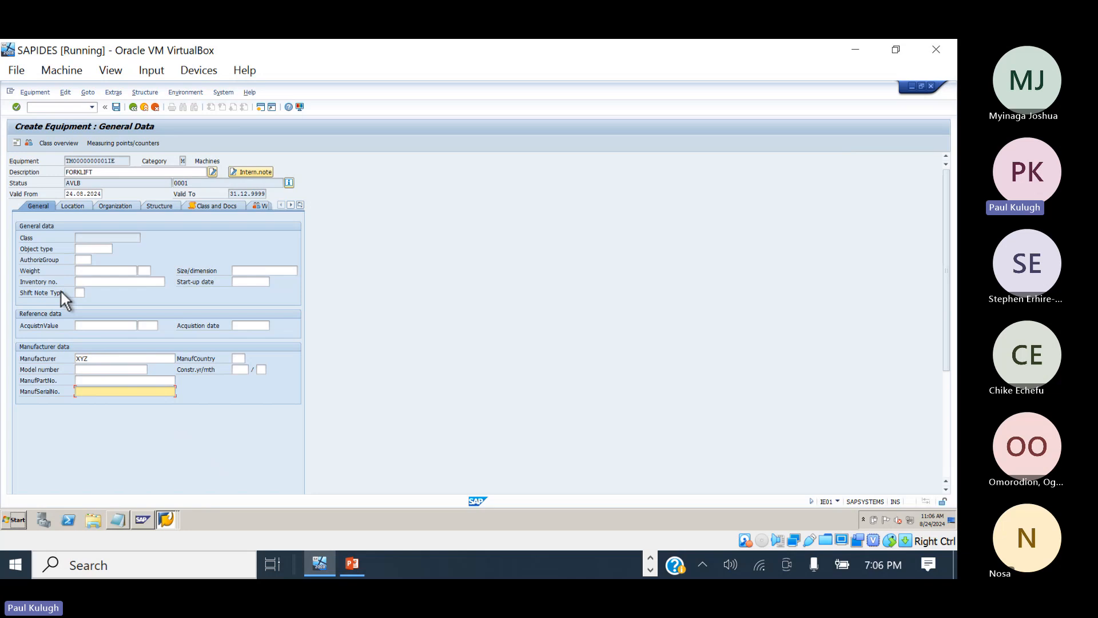
click(97, 359)
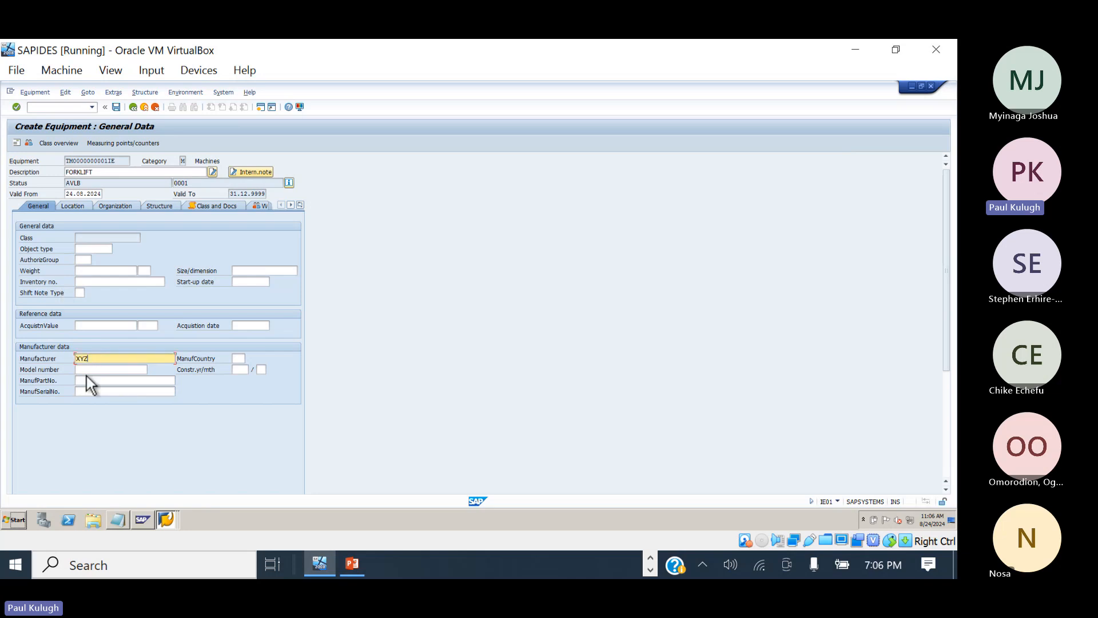
click(104, 371)
click(103, 381)
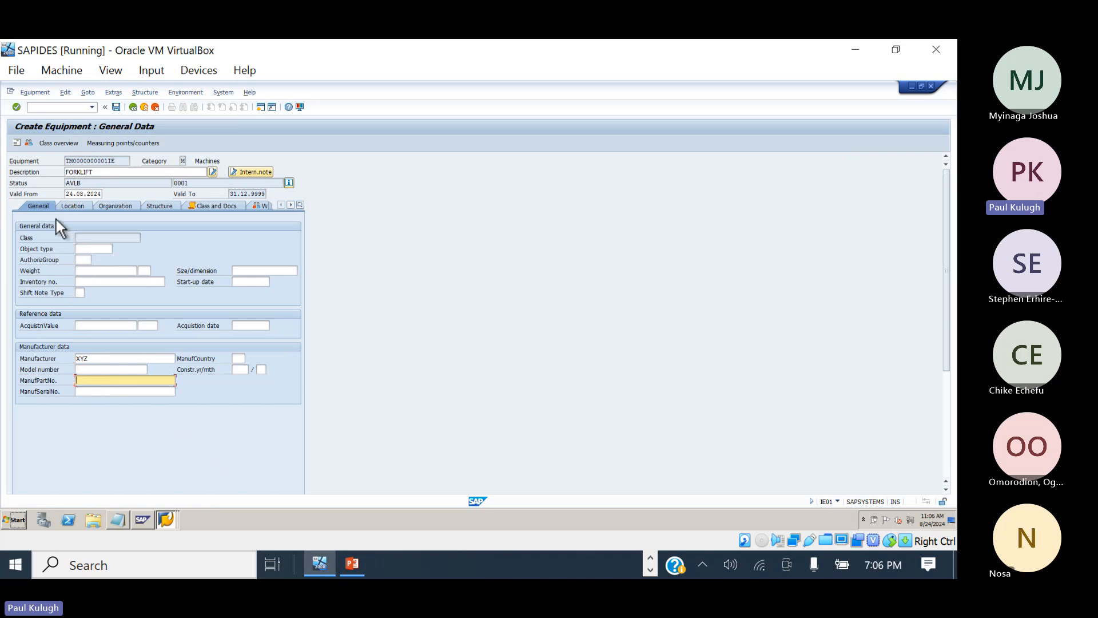
Review the equipment's maintenance plant, planning plant, planner group, main work center and structure data
click(69, 207)
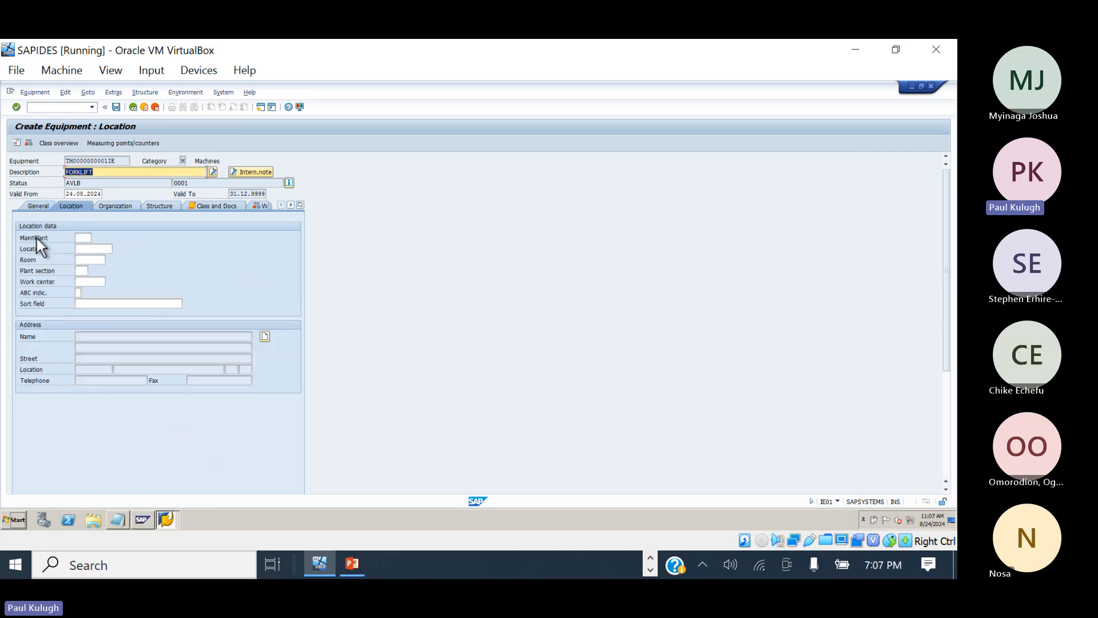
click(84, 239)
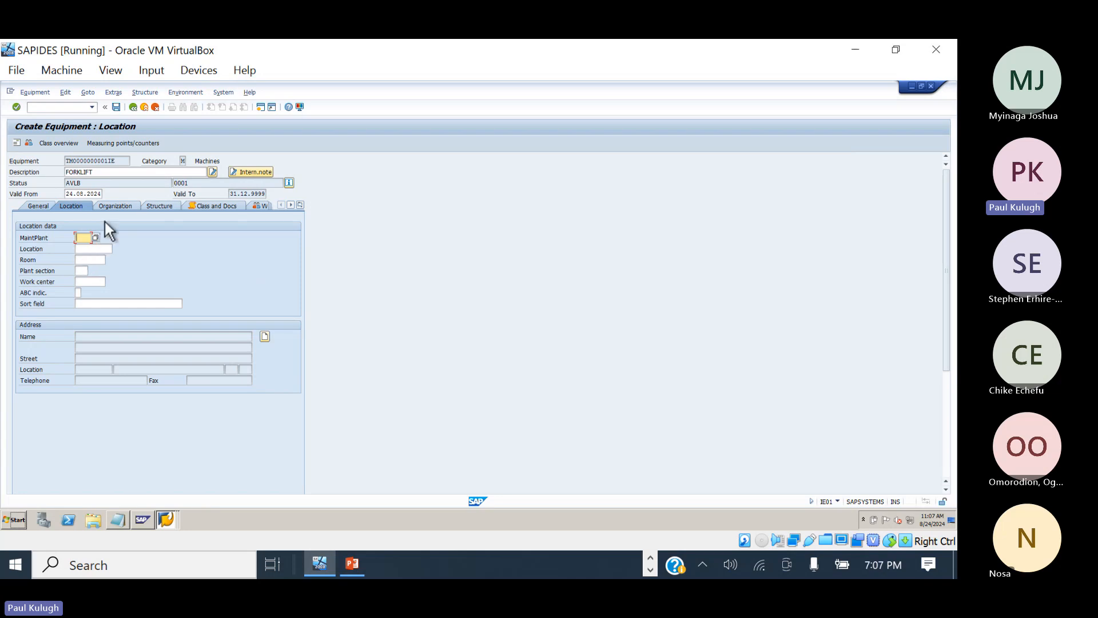
click(115, 205)
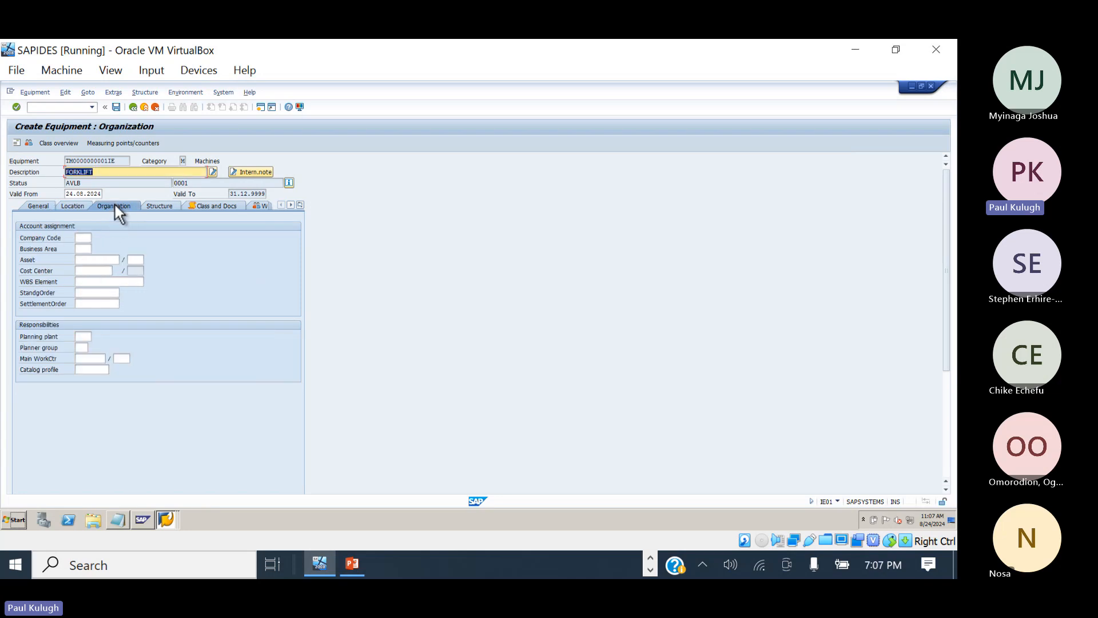
click(82, 359)
click(82, 348)
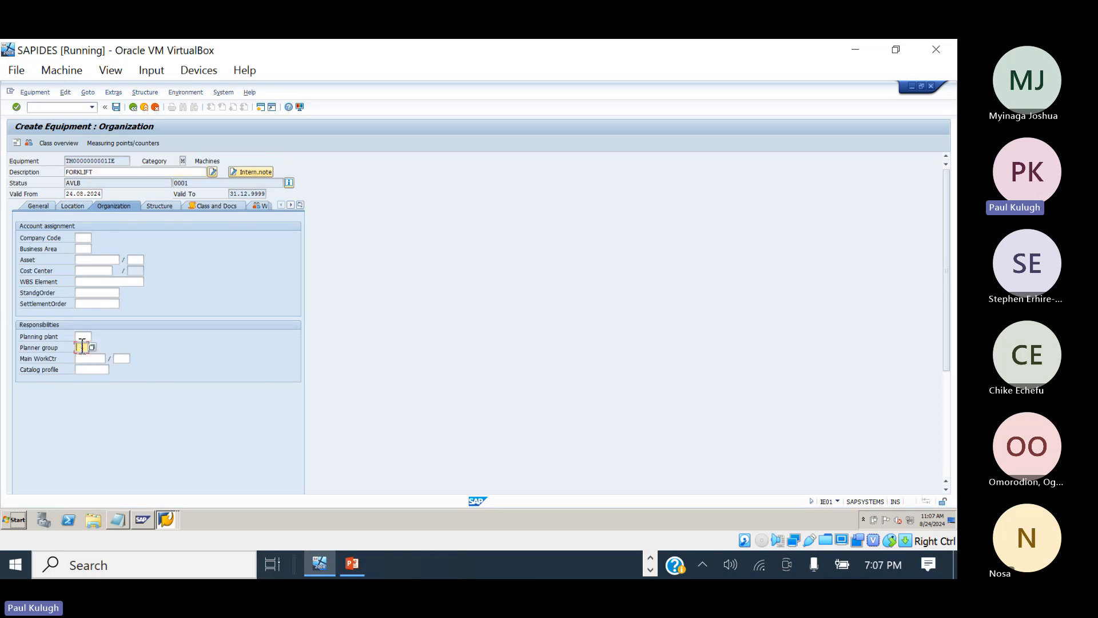
click(83, 338)
click(162, 208)
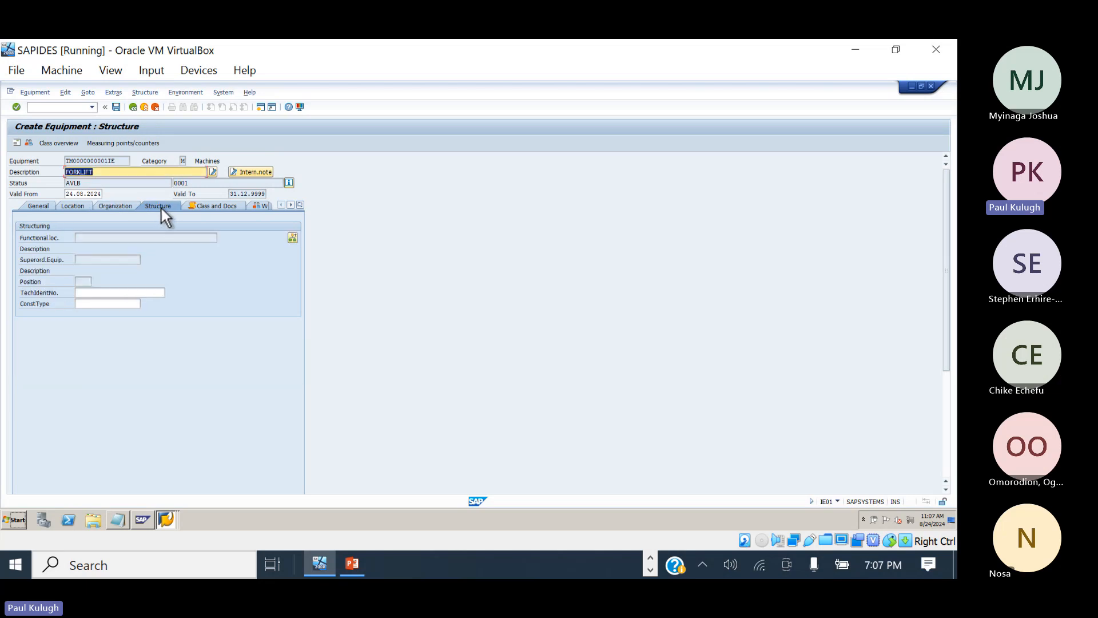
Clear the manufacturer in the general data and save the FORKLIFT equipment record
click(40, 205)
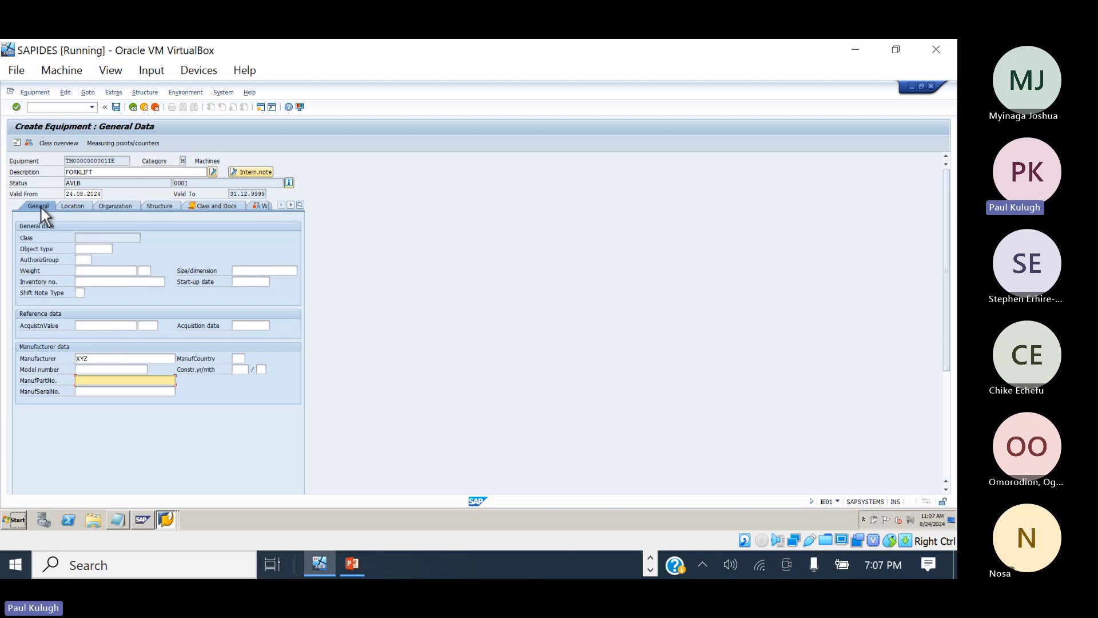
click(104, 360)
key(BackSpace)
key(BackSpace)
key(BackSpace)
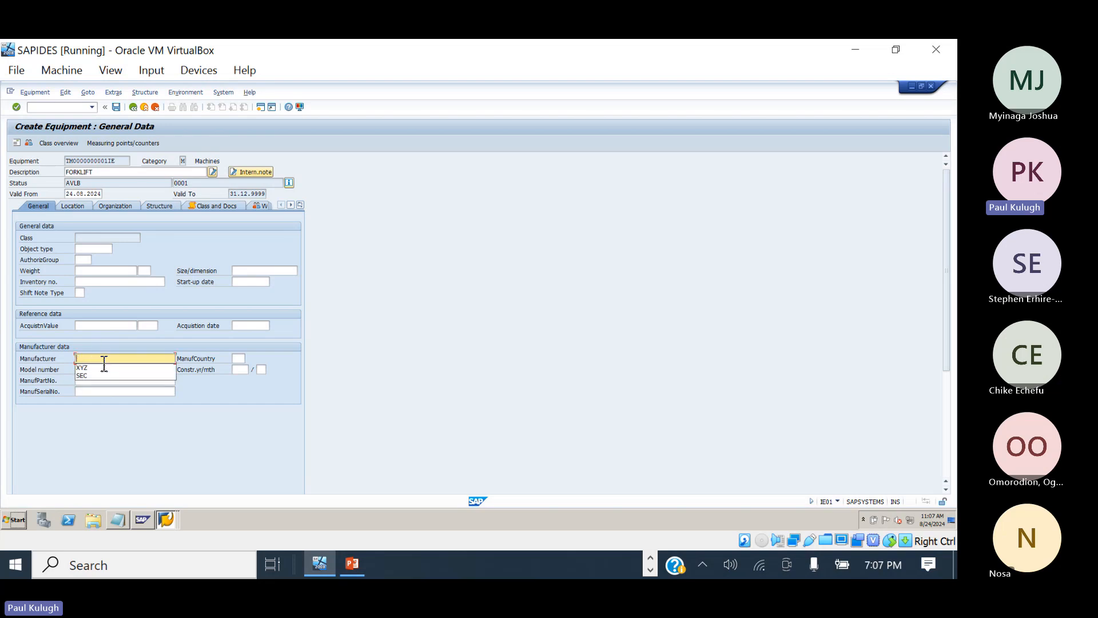
key(Escape)
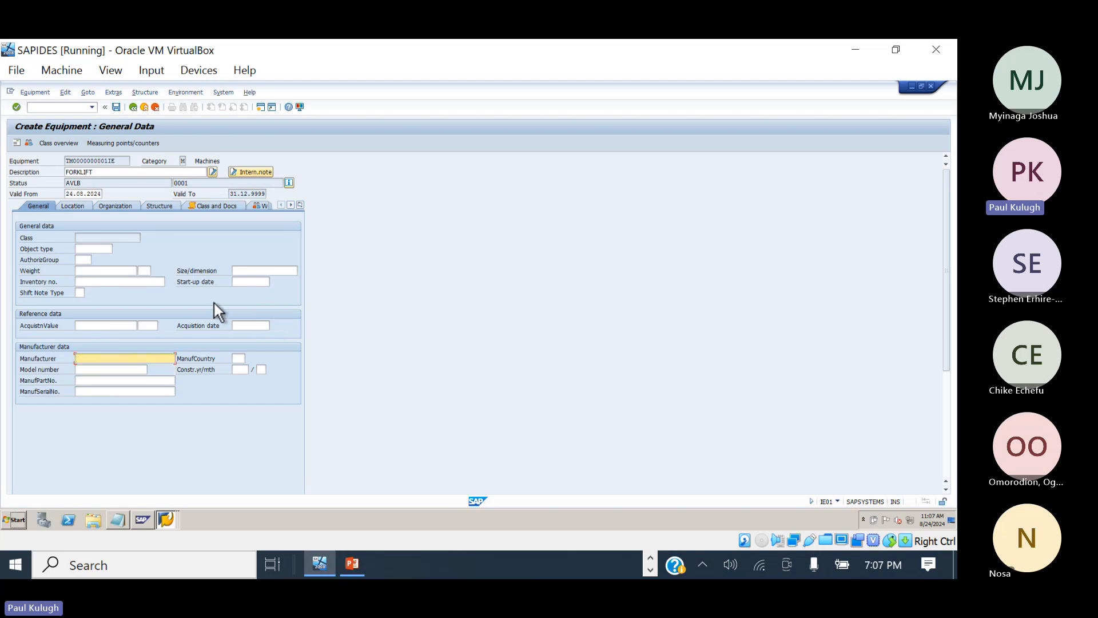
click(99, 172)
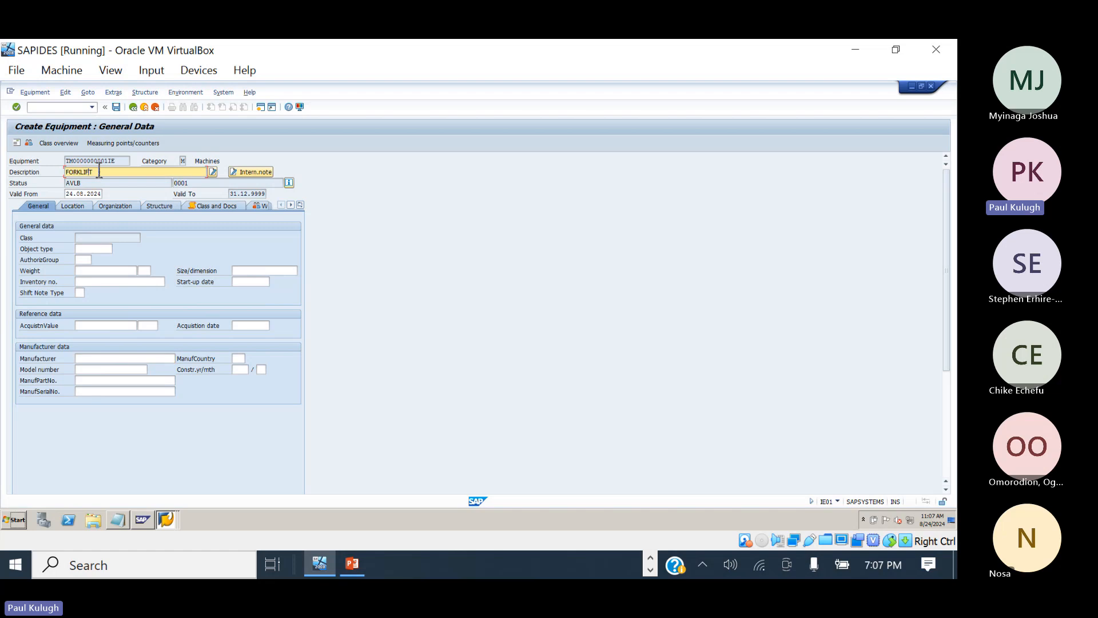
click(115, 107)
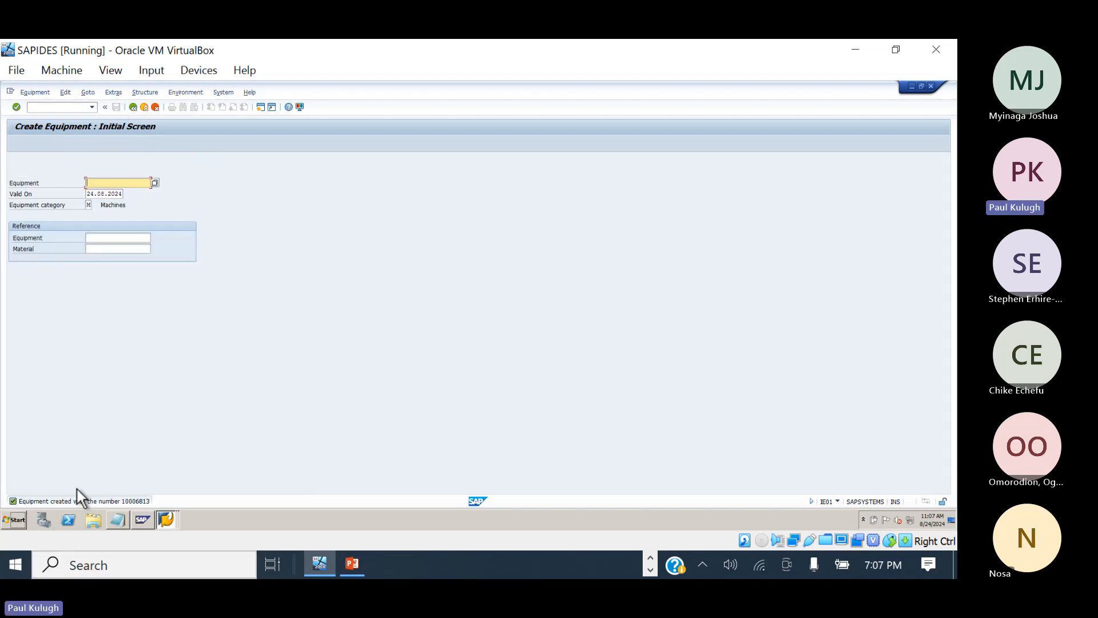
Open the details of the equipment creation message and copy the new equipment number
click(135, 501)
double_click(135, 500)
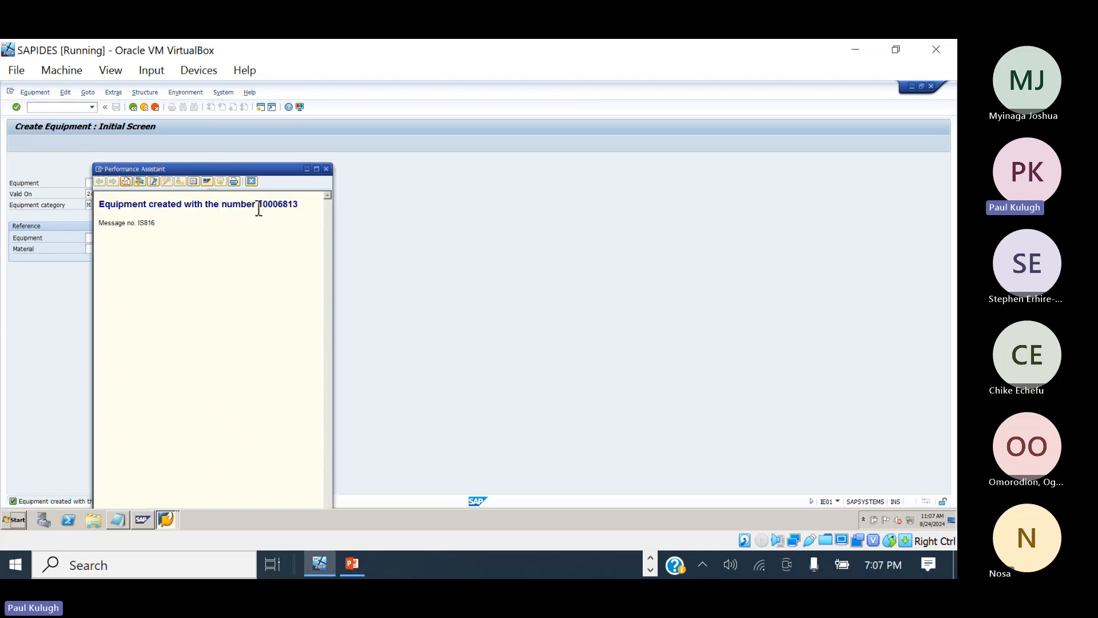
drag(257, 208, 282, 209)
double_click(281, 209)
key(ctrl+c)
In Notepad, add a hyphen and the copied equipment number after MAK/ABA/SEKI/TRAN/30-CR-511
click(116, 523)
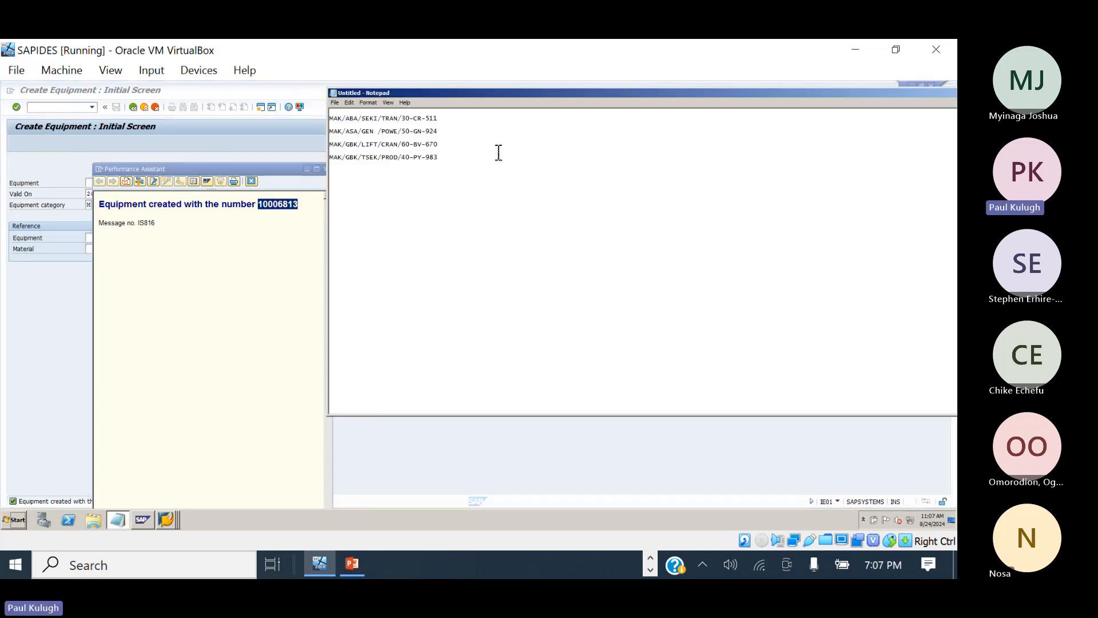
click(479, 120)
text(-)
key(ctrl+v)
Close the message details and start another equipment record in category M (Machines)
click(283, 170)
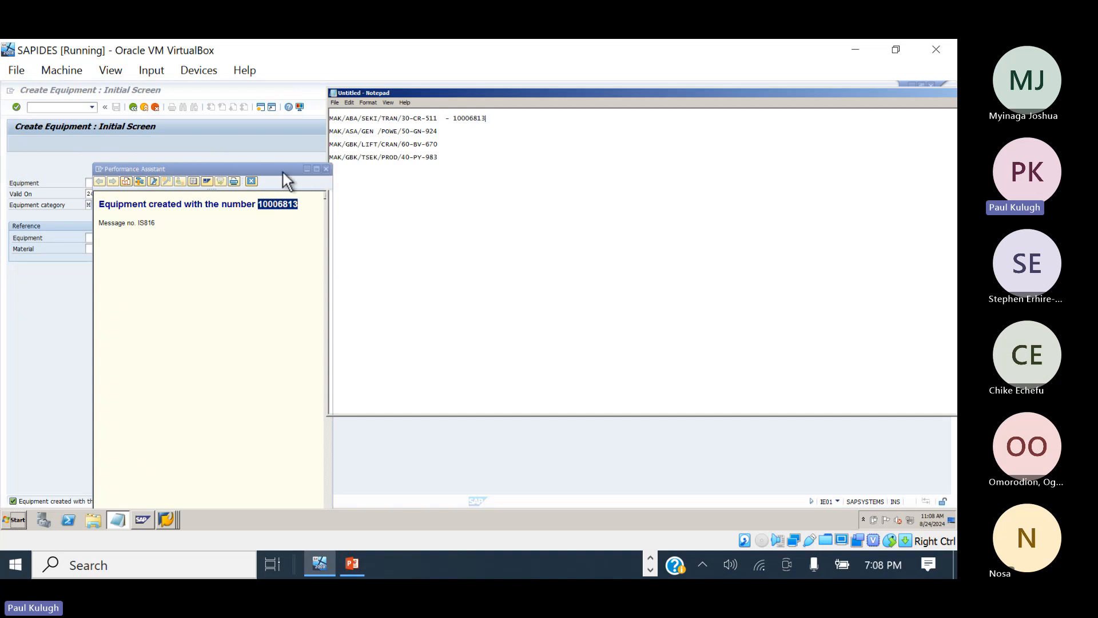
click(326, 169)
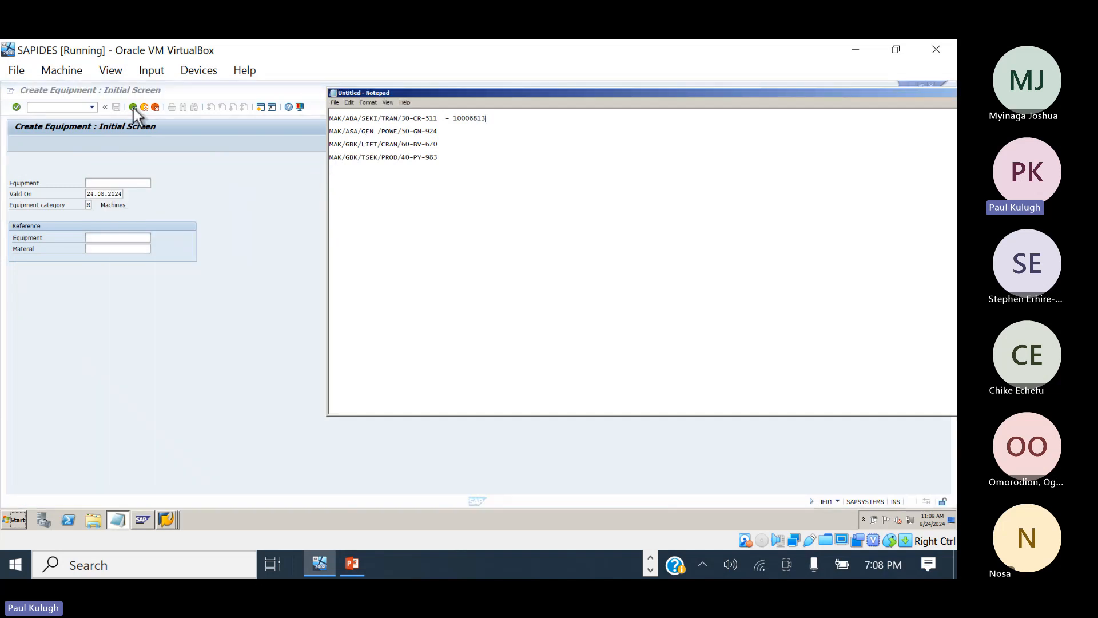
click(110, 183)
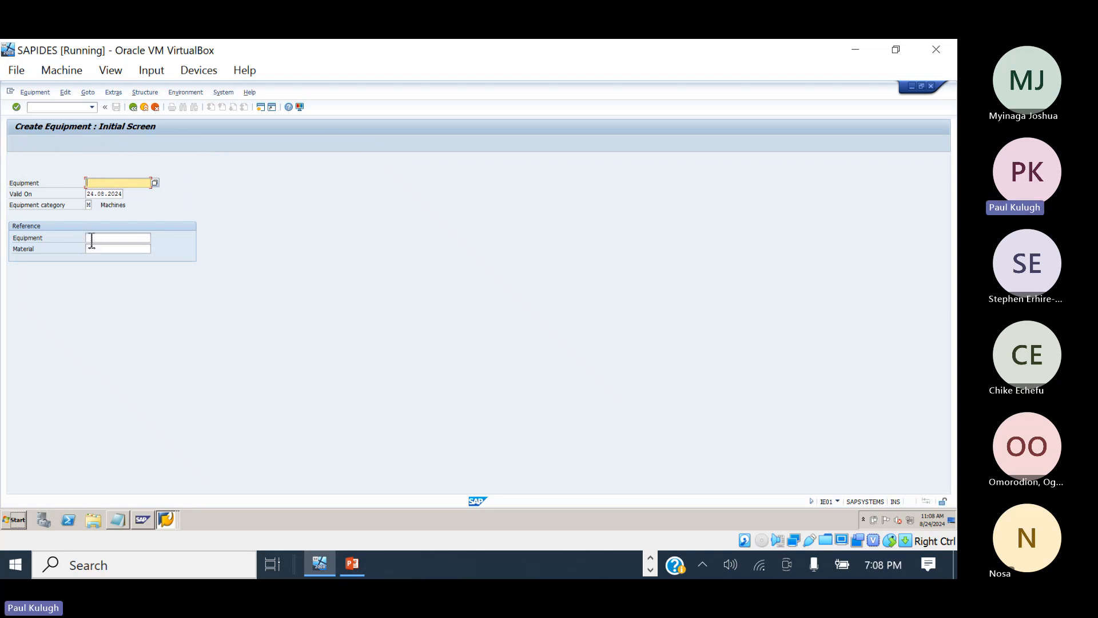
key(Return)
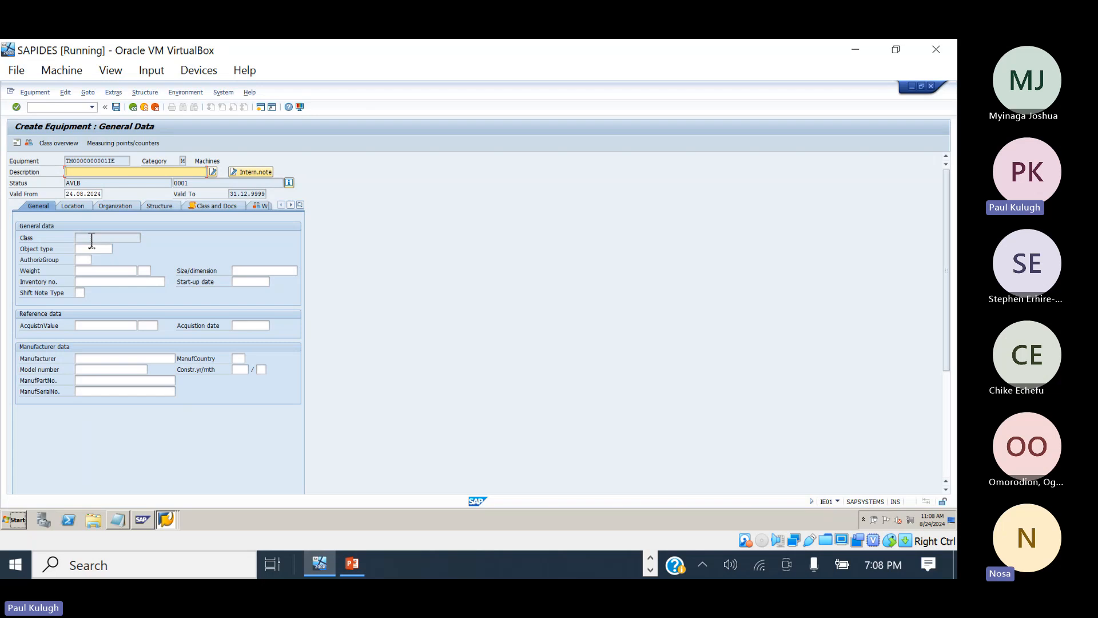
click(163, 513)
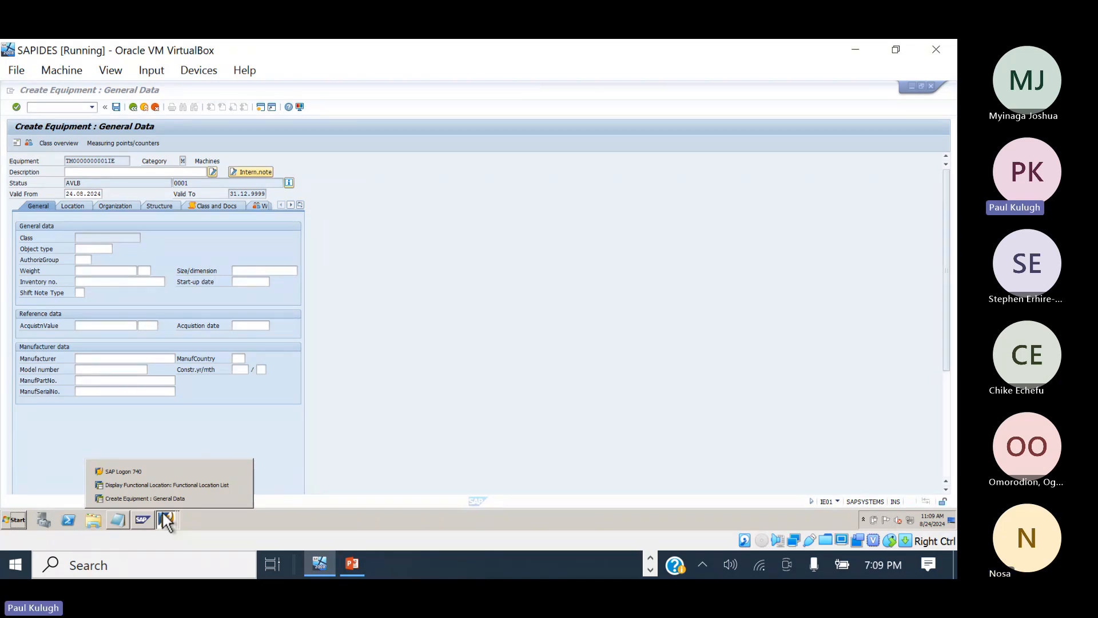
click(331, 410)
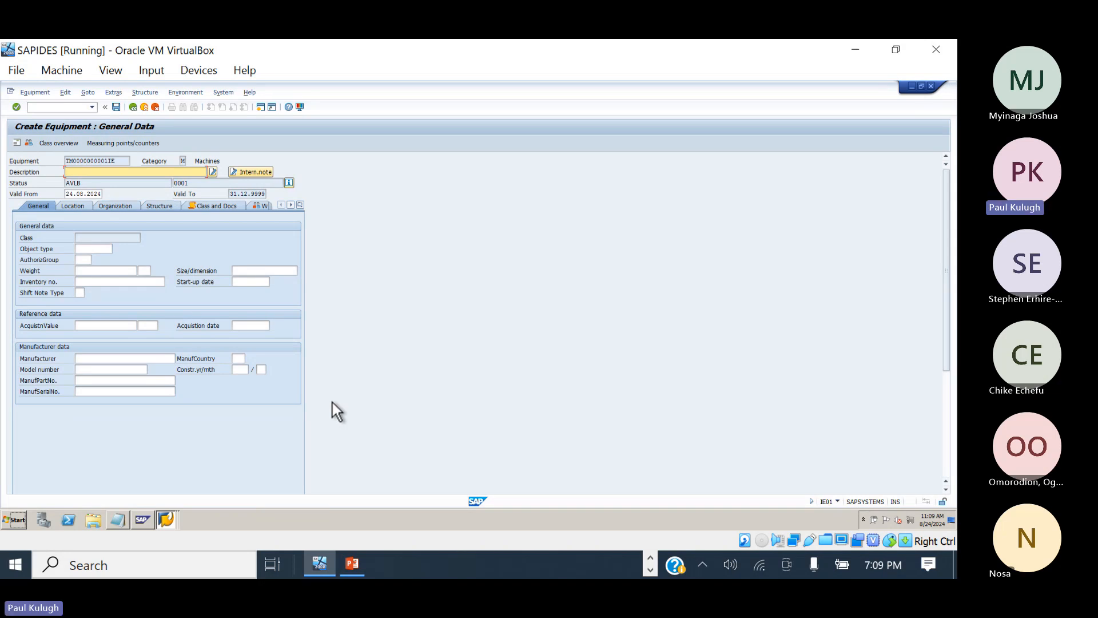
click(166, 517)
Check the Notepad list, then switch to the Equipment presentation in PowerPoint and browse its slides from slide 2
click(118, 520)
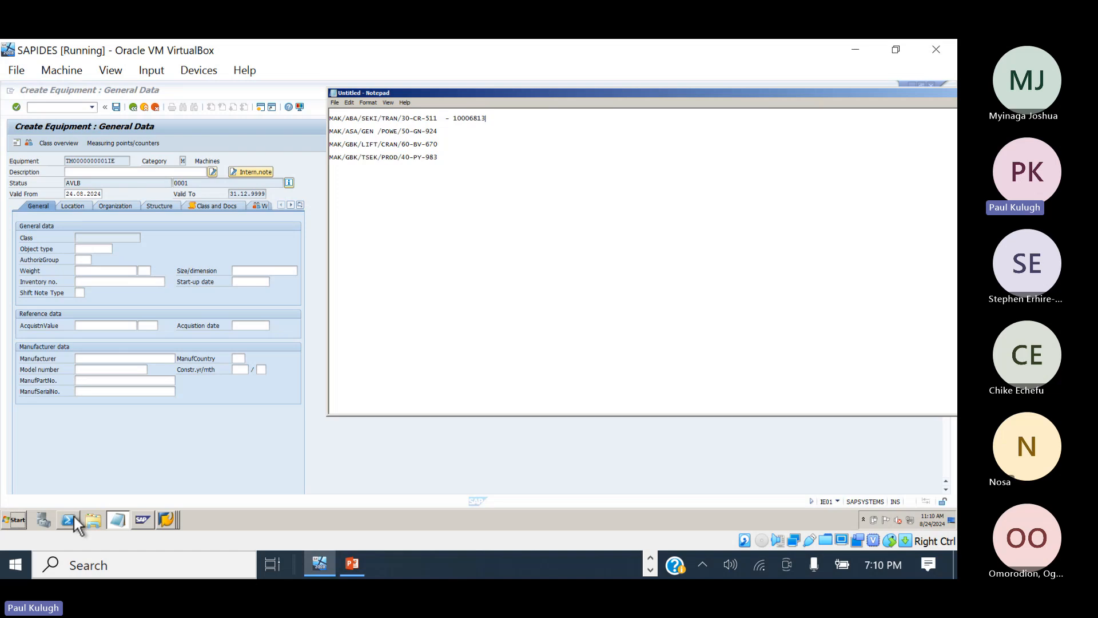
click(352, 563)
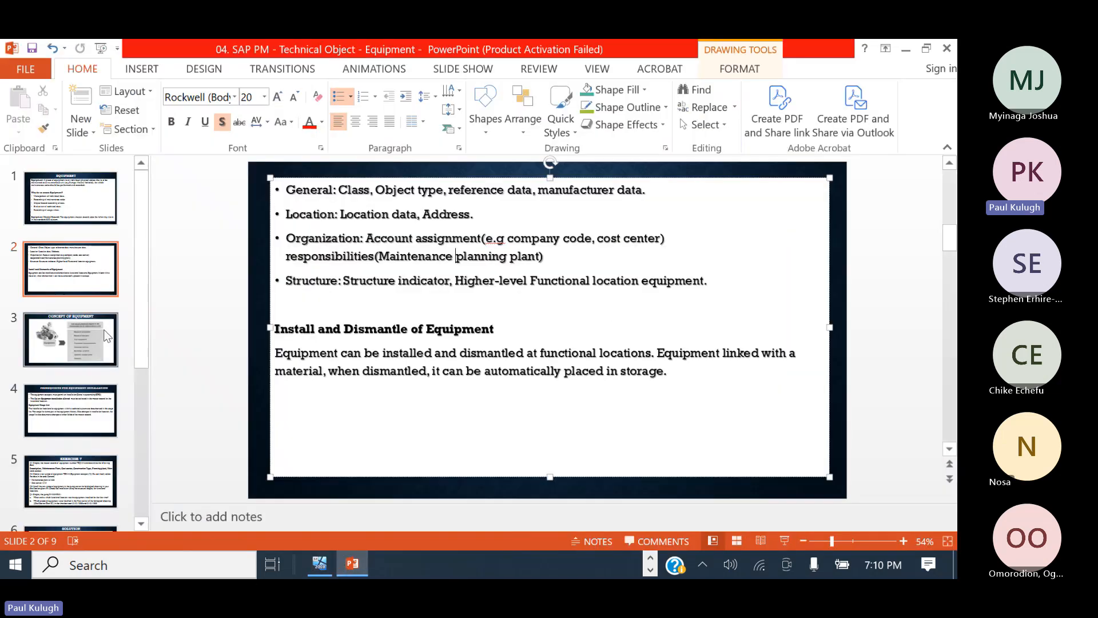
click(91, 277)
scroll(91, 303, down, 3)
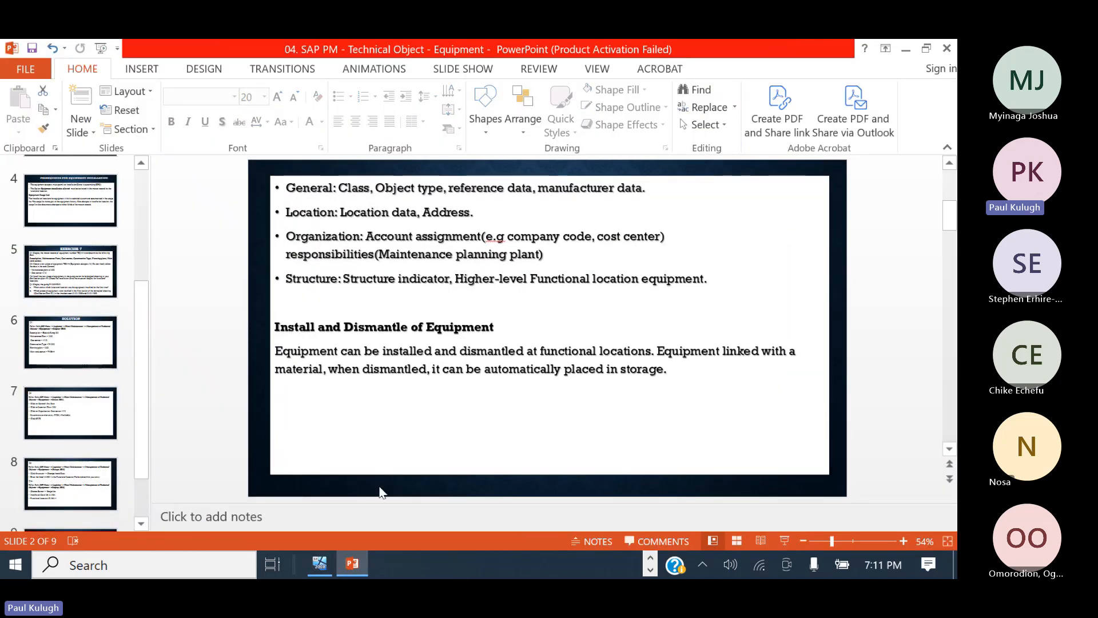
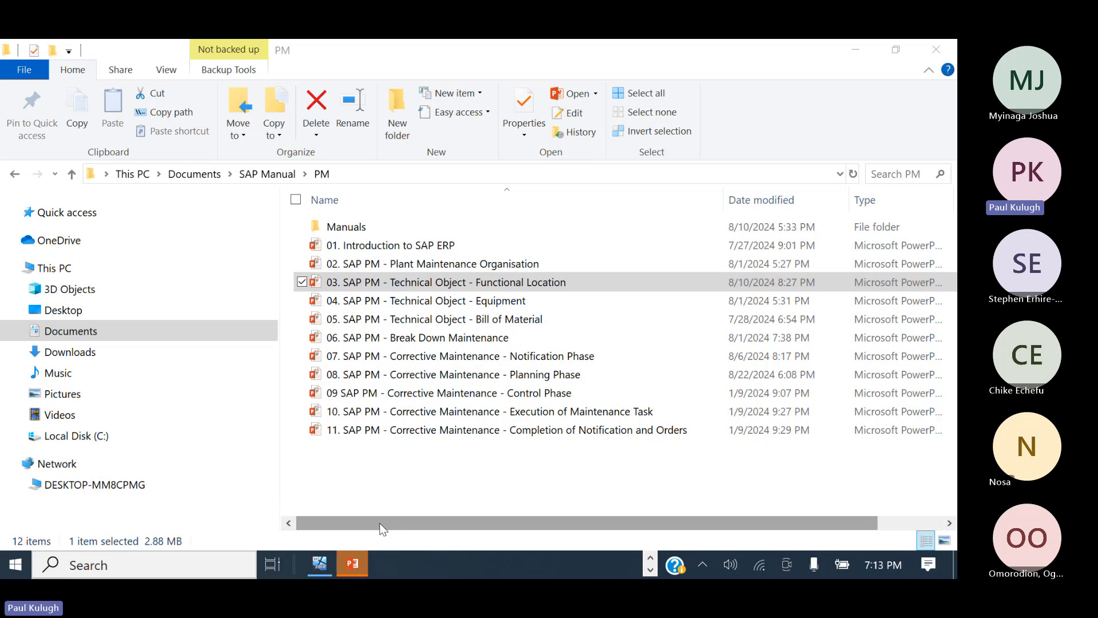
Open the presentation "03. SAP PM - Technical Object - Functional Location" from the PM folder
double_click(498, 304)
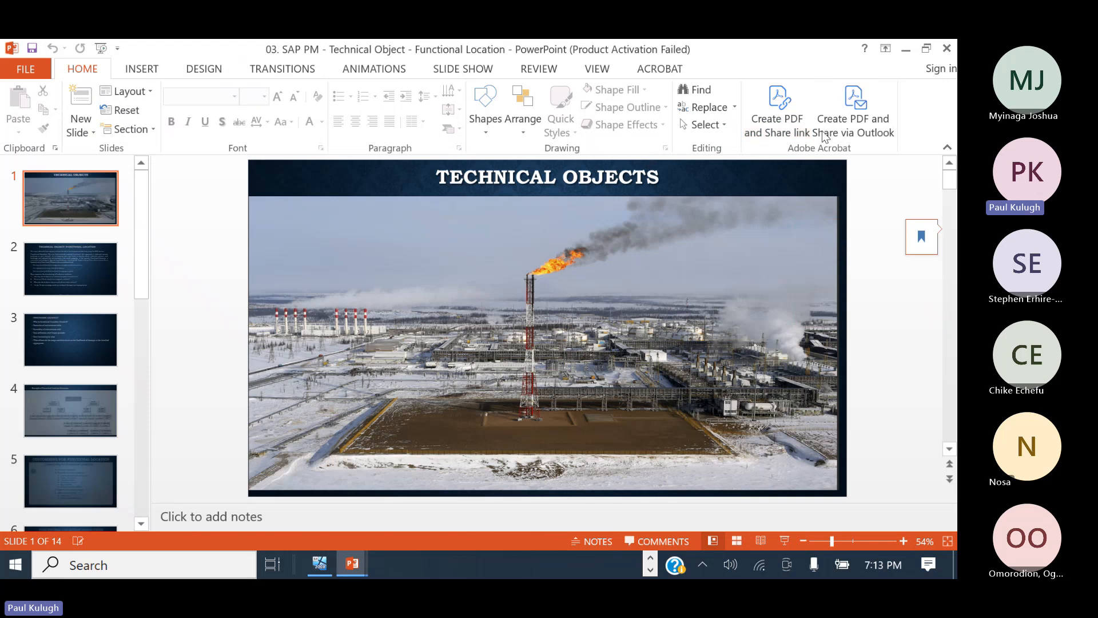
click(648, 570)
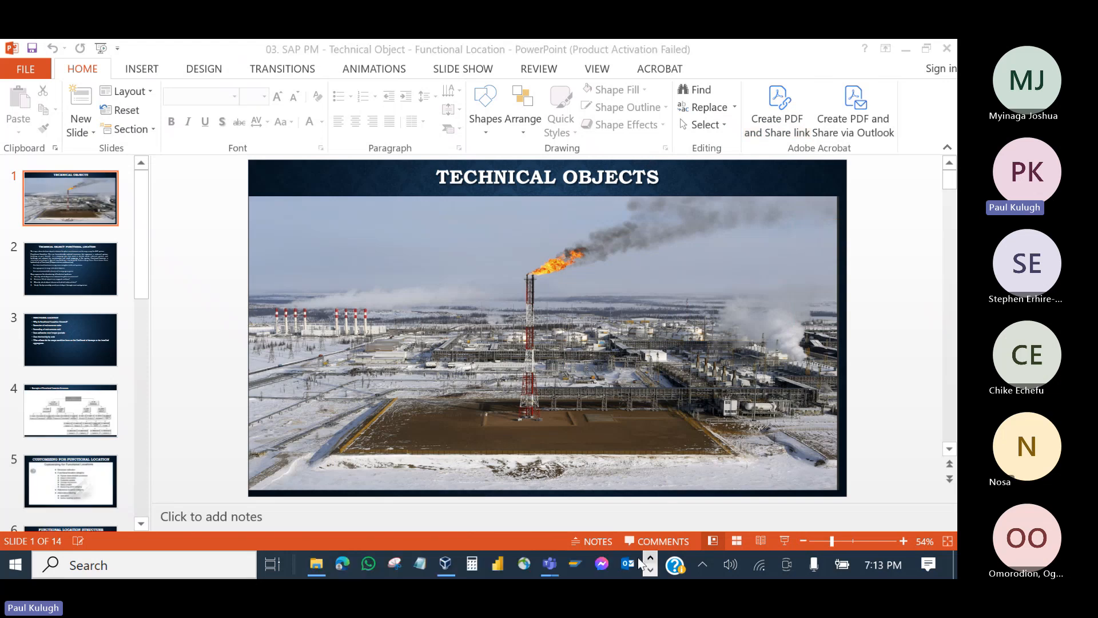
Switch to File Explorer and open the 07-P&ID folder inside 01-Majnoon Work on Local Disk (C:)
click(317, 565)
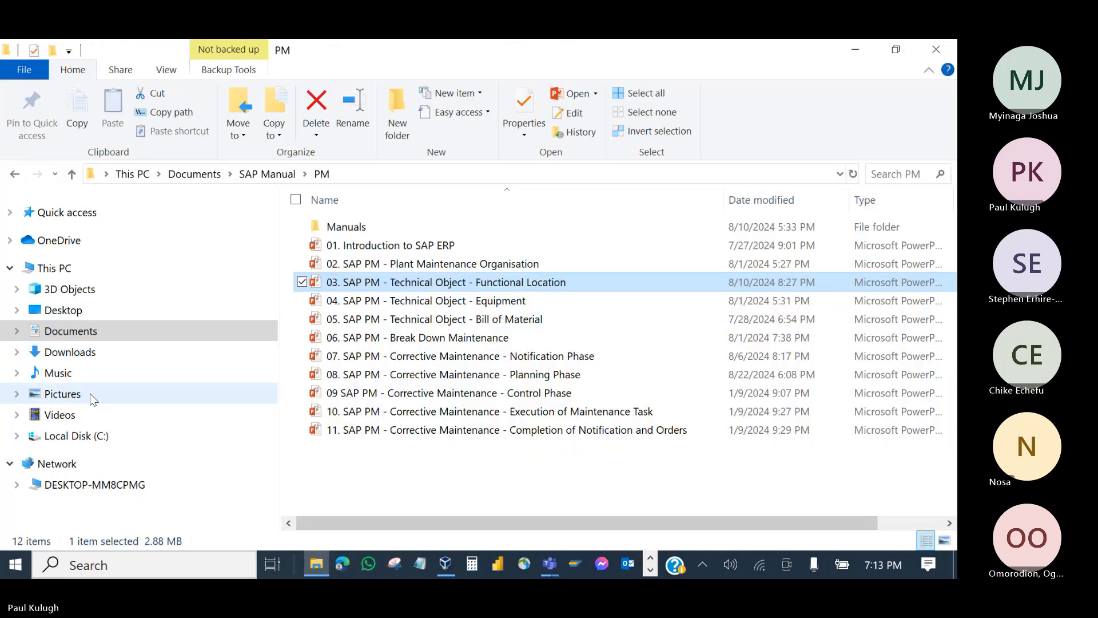
click(75, 438)
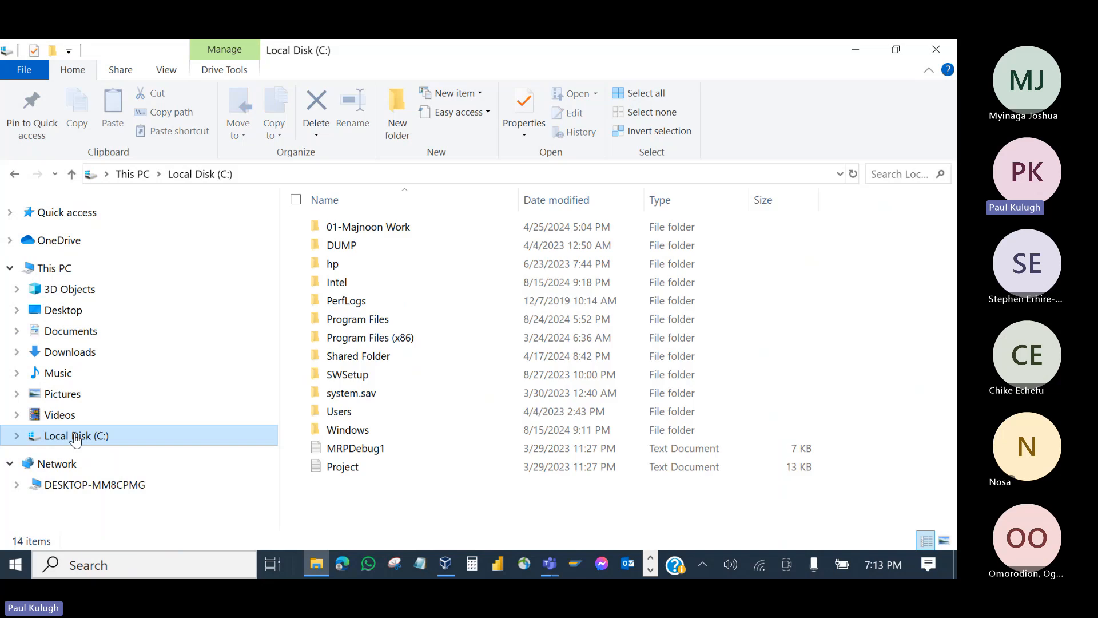
click(405, 230)
double_click(405, 230)
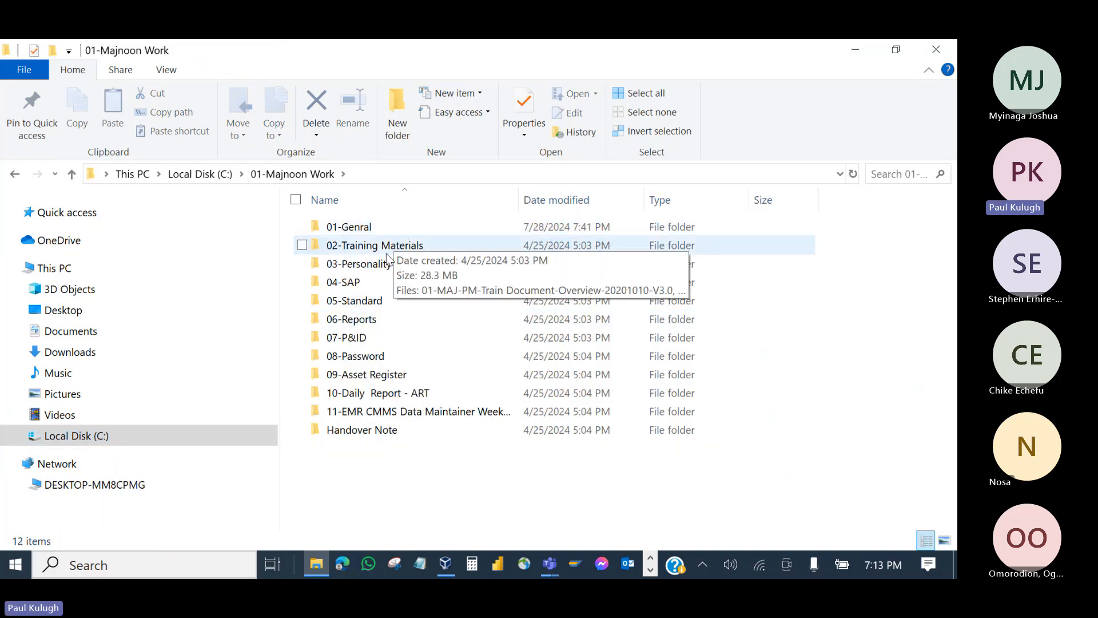
double_click(370, 342)
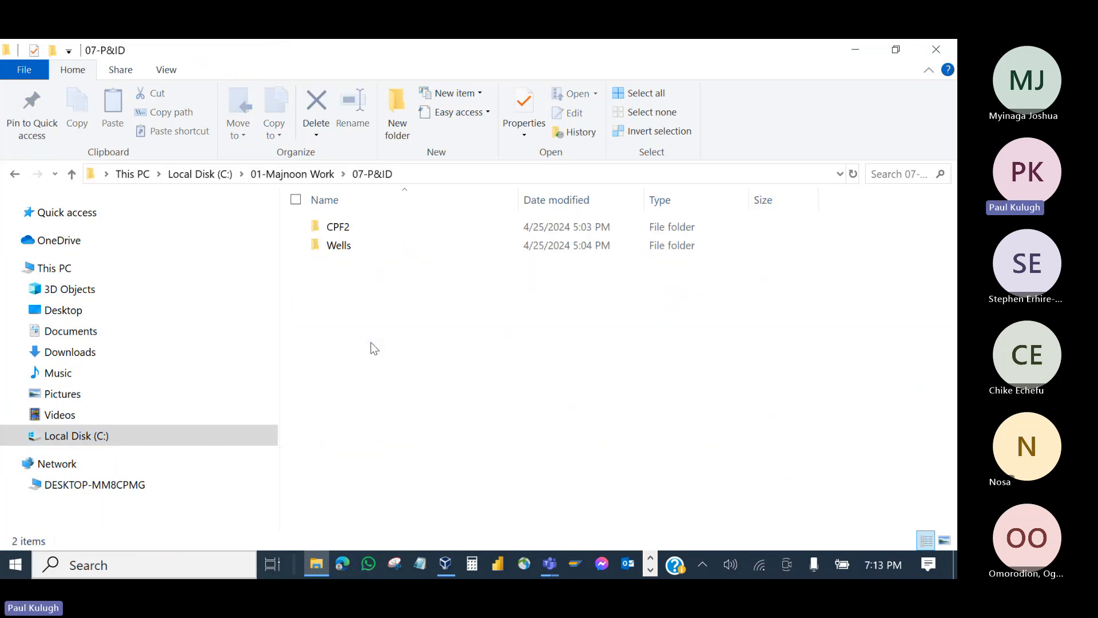
Look through the CPF2 folder and the G20-P&ID folder under Wells, including its asset register subfolder, and return to Wells
double_click(343, 229)
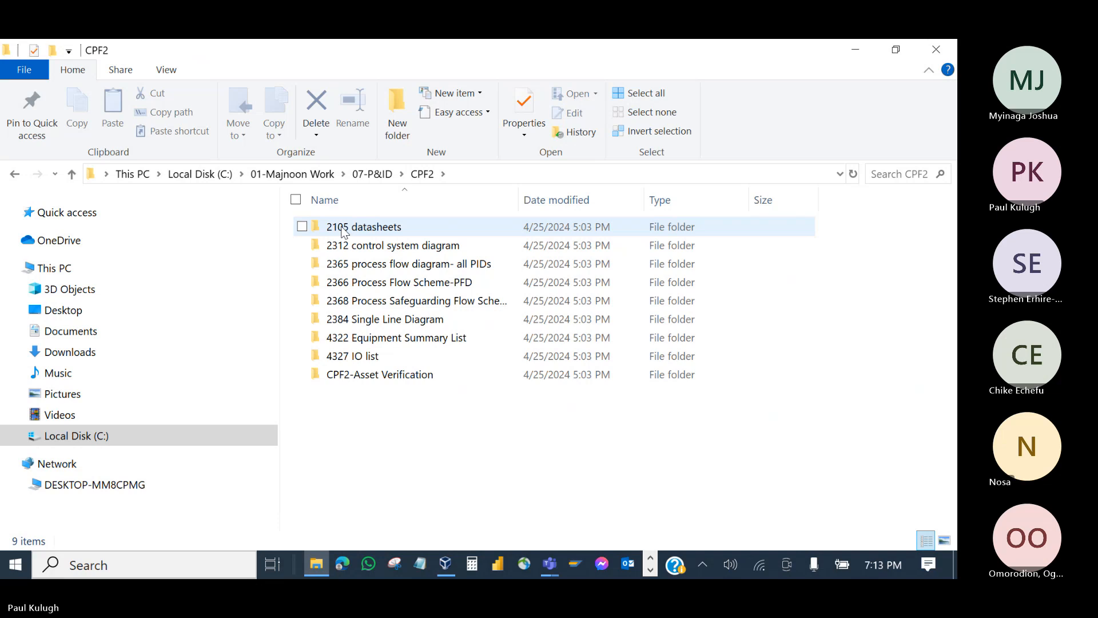
click(15, 177)
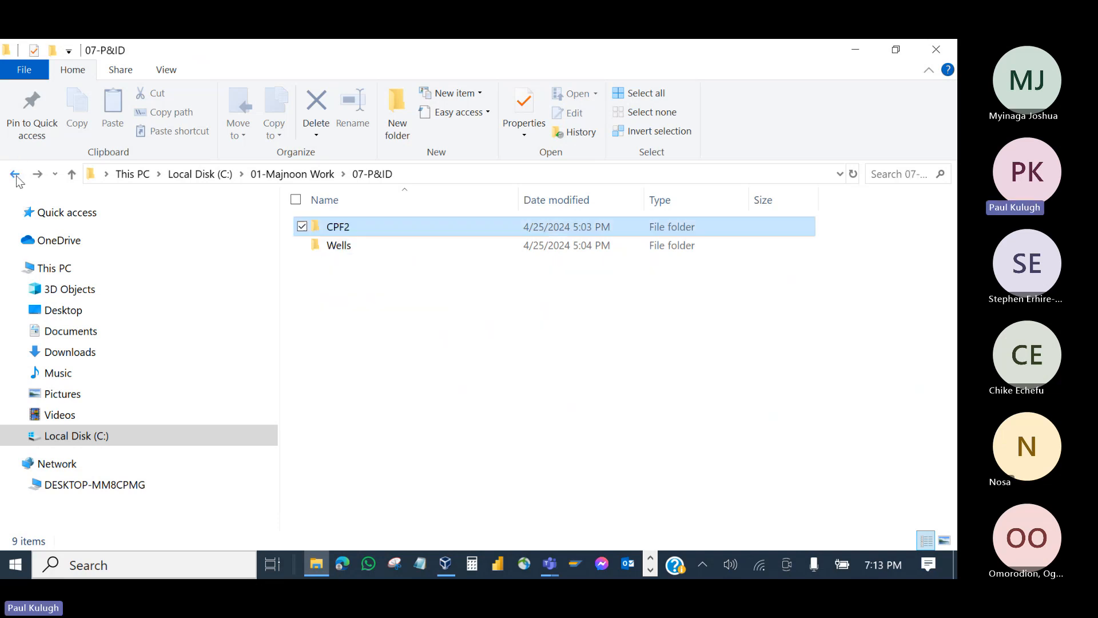
double_click(334, 246)
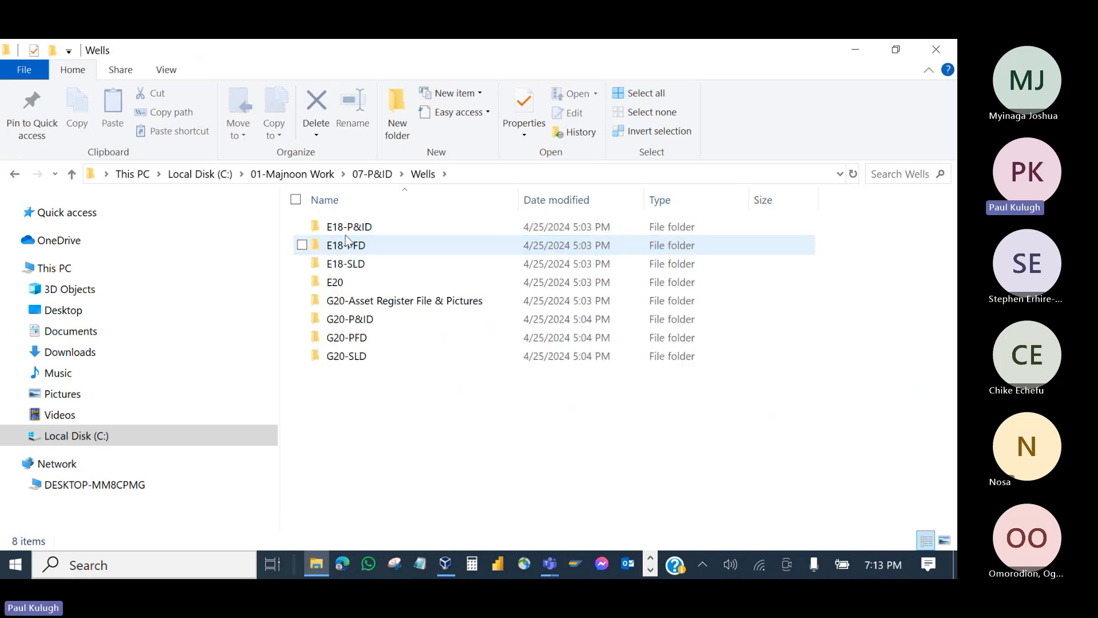
double_click(358, 319)
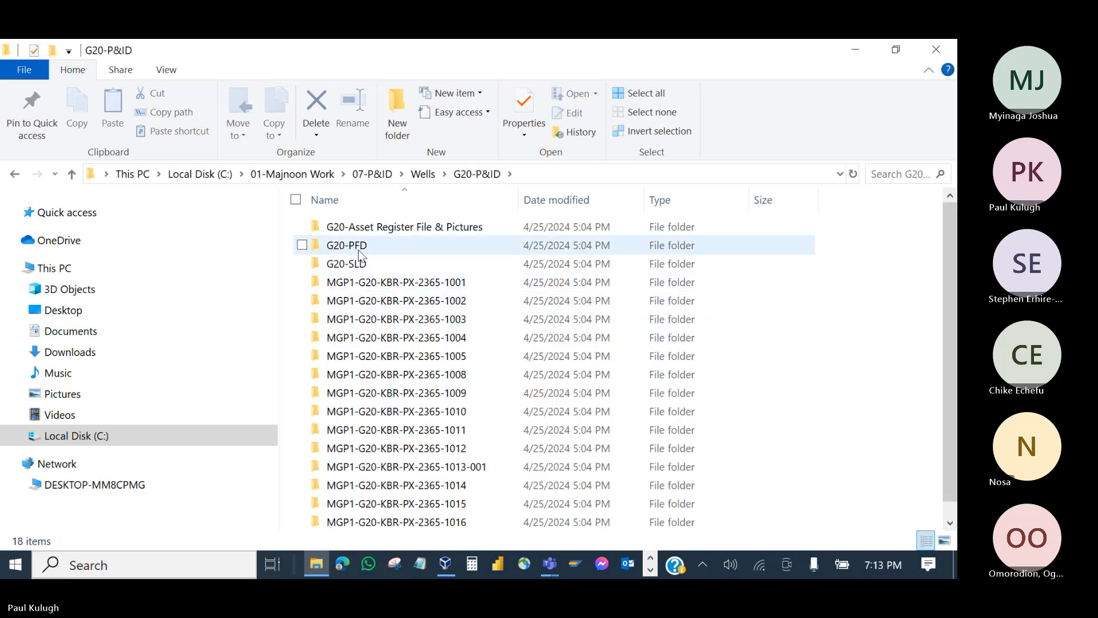
double_click(360, 227)
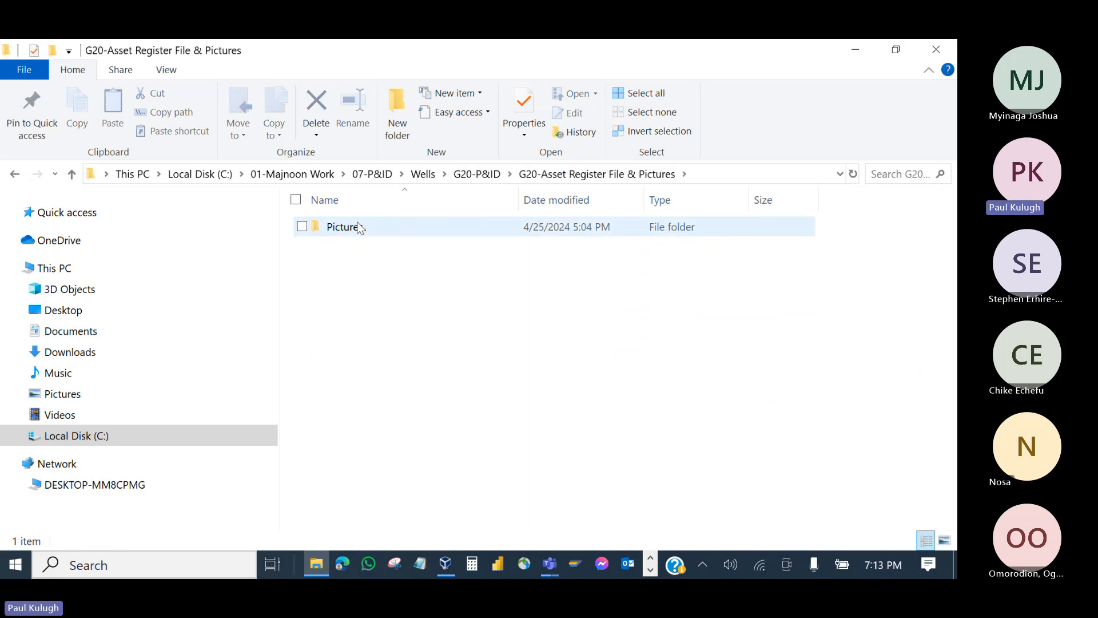
click(15, 177)
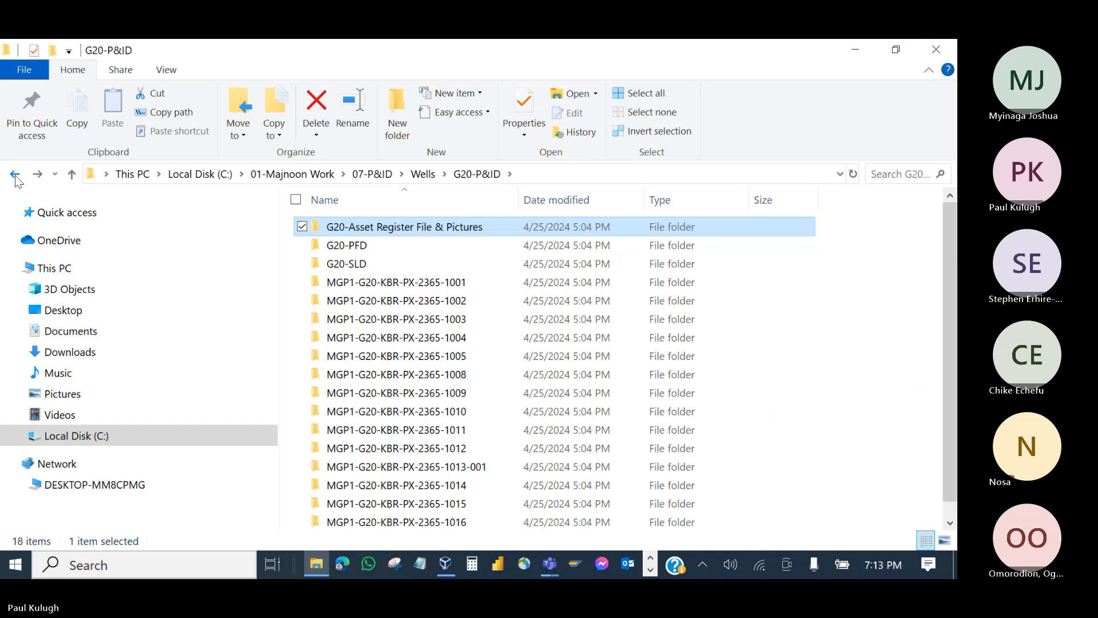
click(15, 177)
double_click(360, 227)
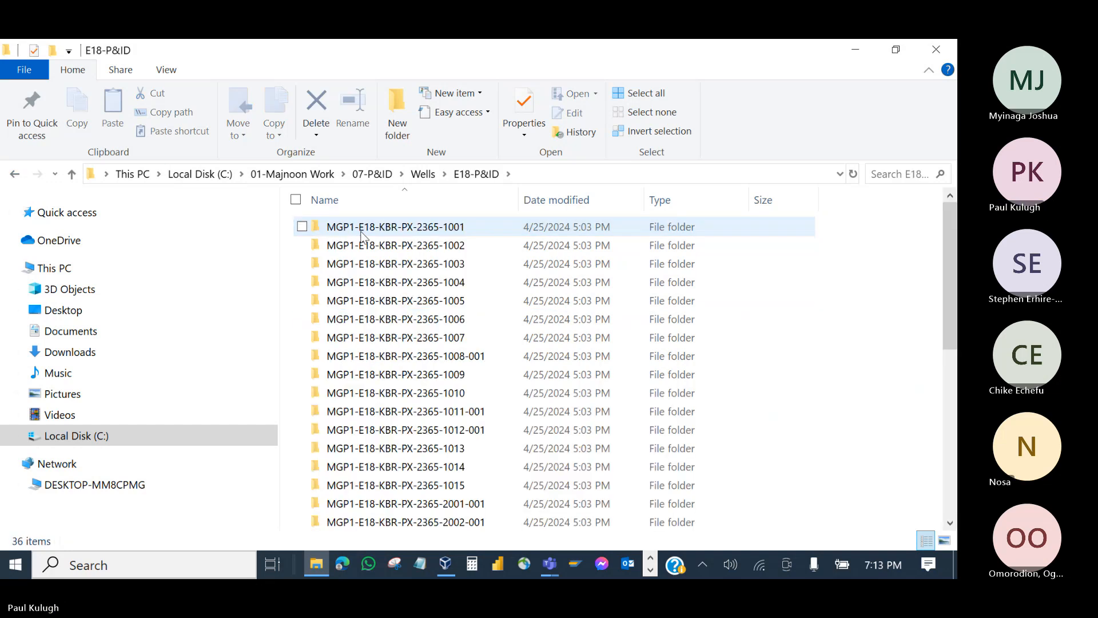
double_click(361, 228)
double_click(361, 228)
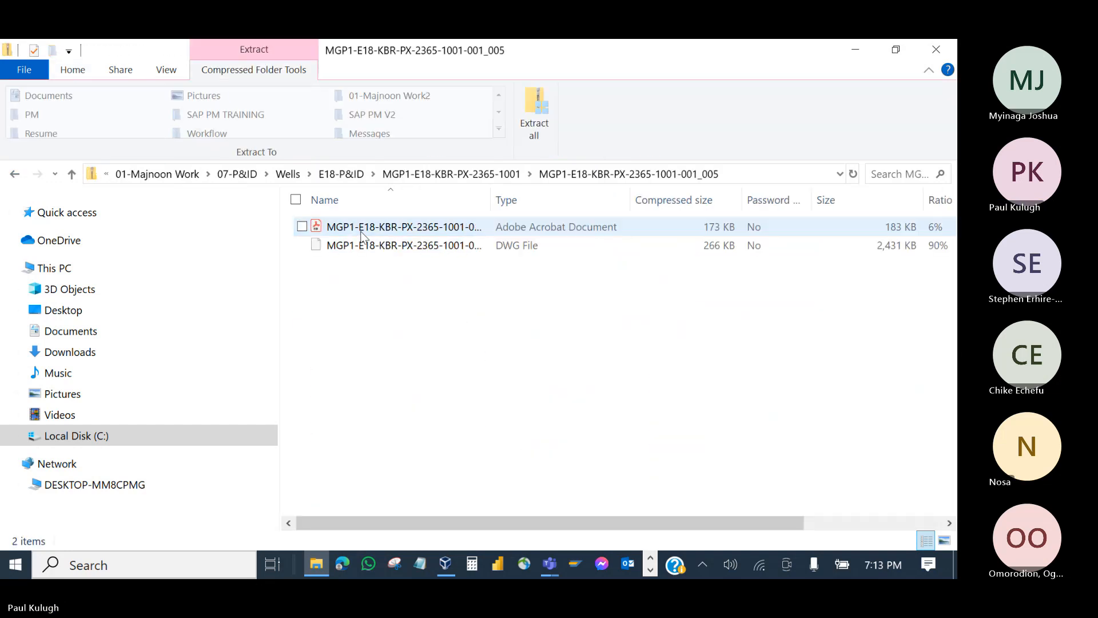
double_click(360, 229)
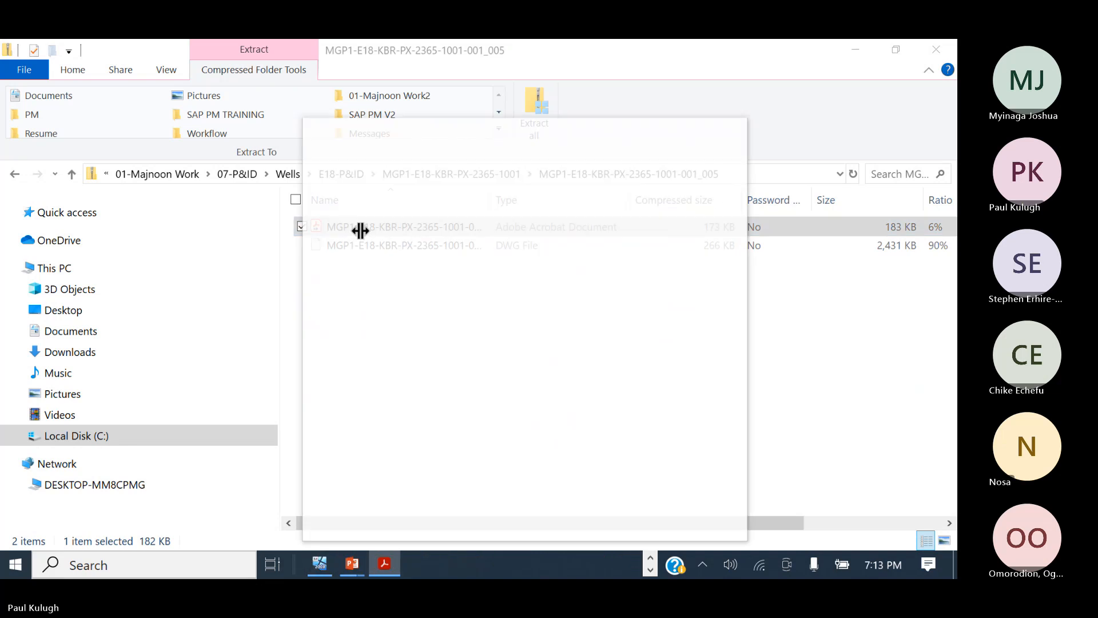
Hide the bookmarks and the tools list so the P&ID drawing has the full viewing width
click(685, 143)
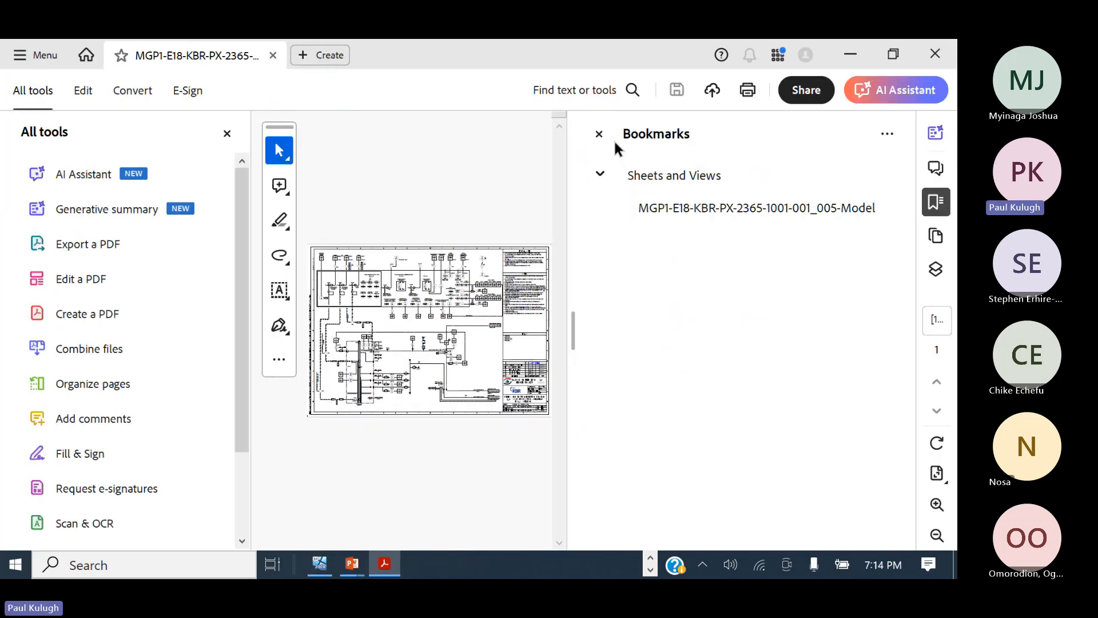
click(599, 135)
click(226, 133)
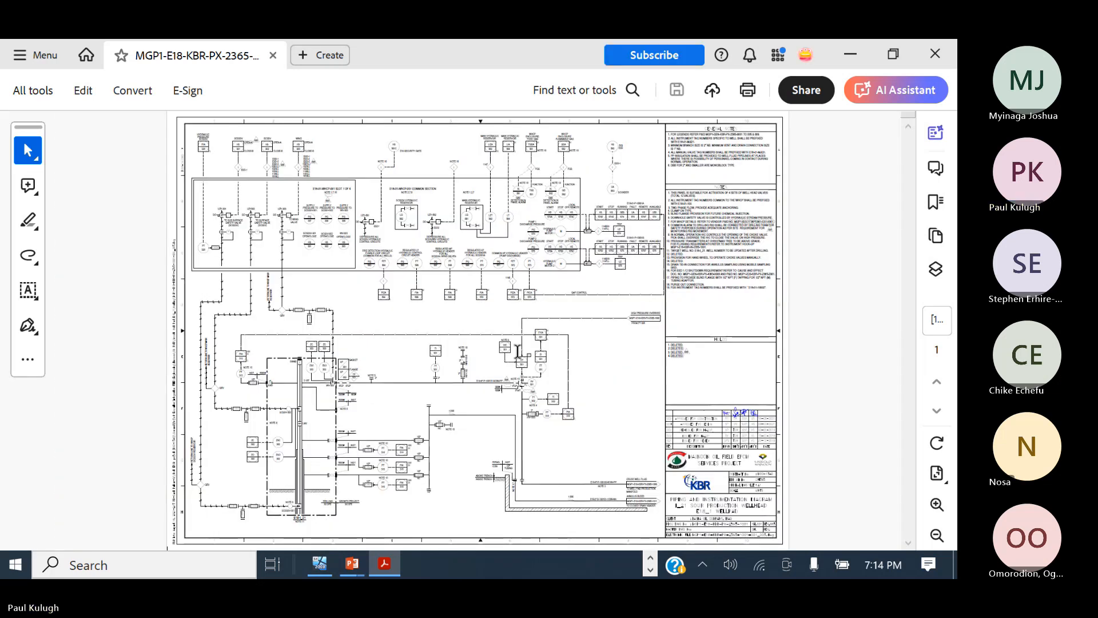
Enlarge the P&ID drawing to 75% and examine the valve and instrument tags from the control panel down to the wellhead
click(939, 513)
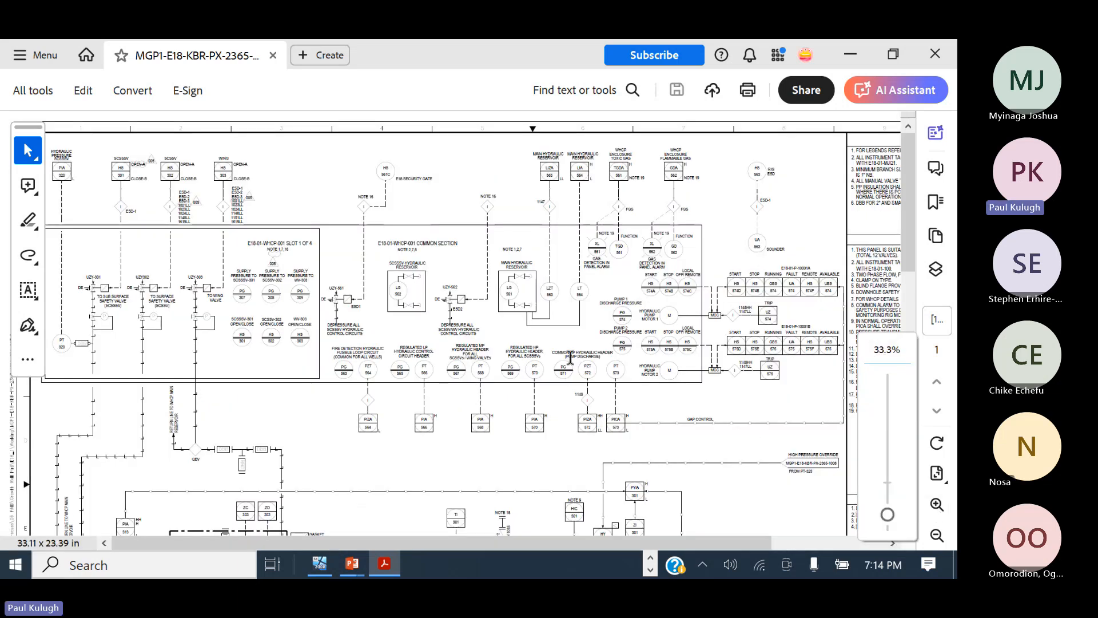
click(936, 506)
click(936, 506)
click(936, 506)
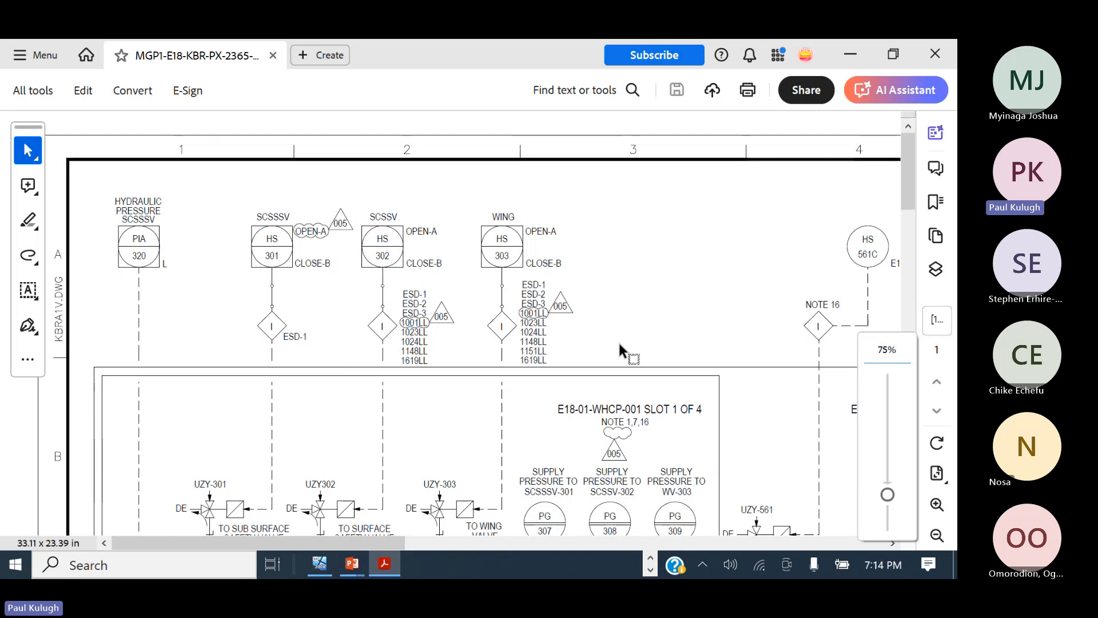
scroll(619, 346, down, 15)
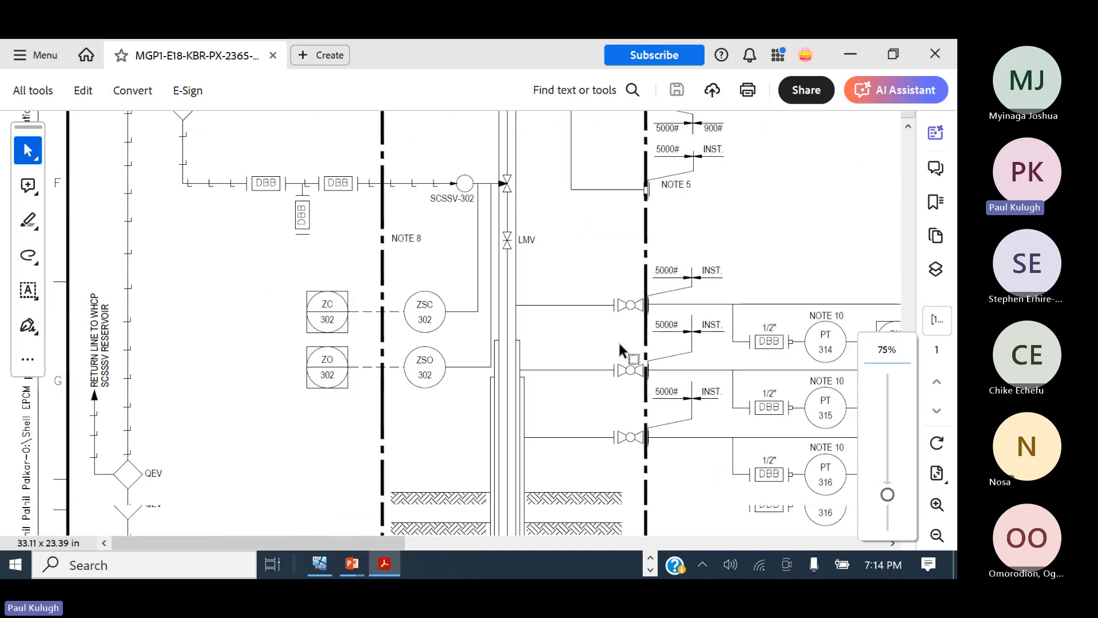
scroll(618, 339, down, 3)
scroll(618, 339, up, 5)
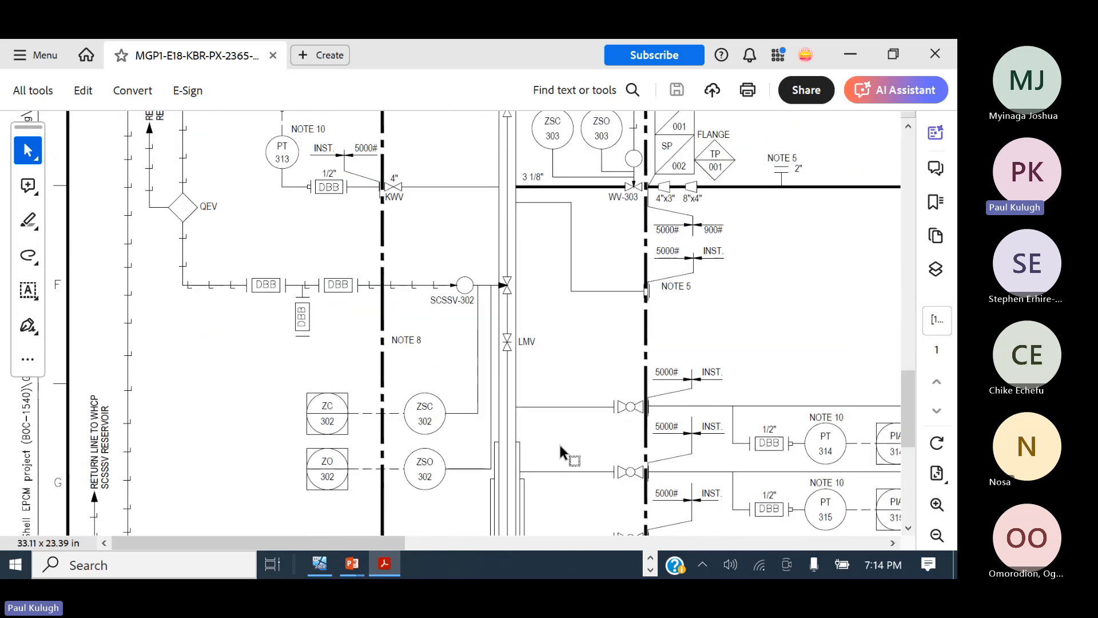
scroll(558, 442, down, 5)
scroll(504, 313, up, 1)
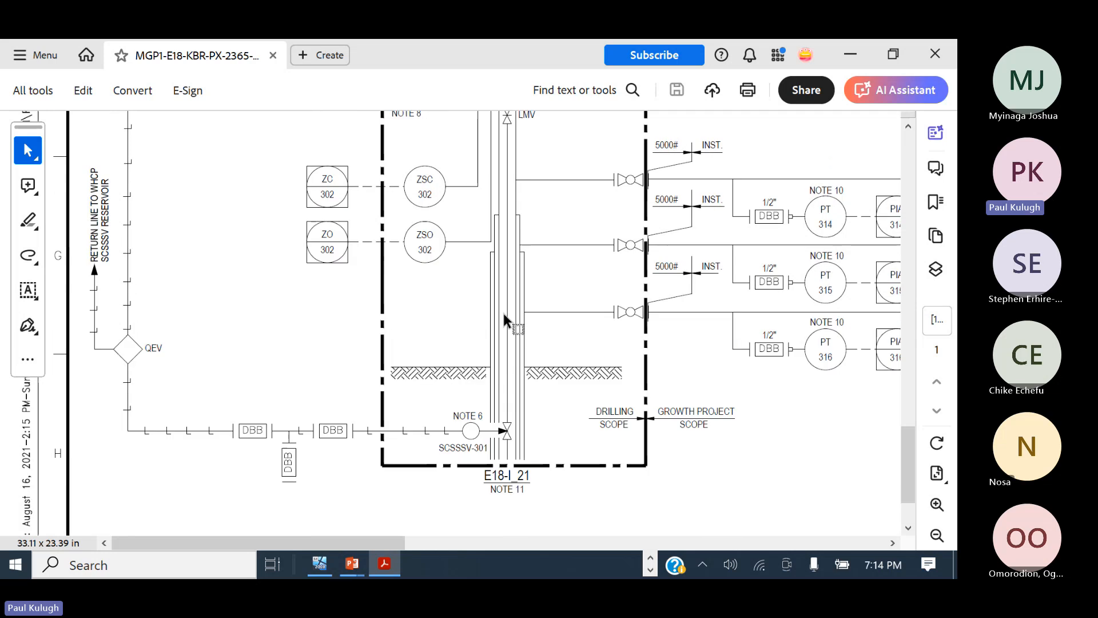
scroll(503, 313, up, 8)
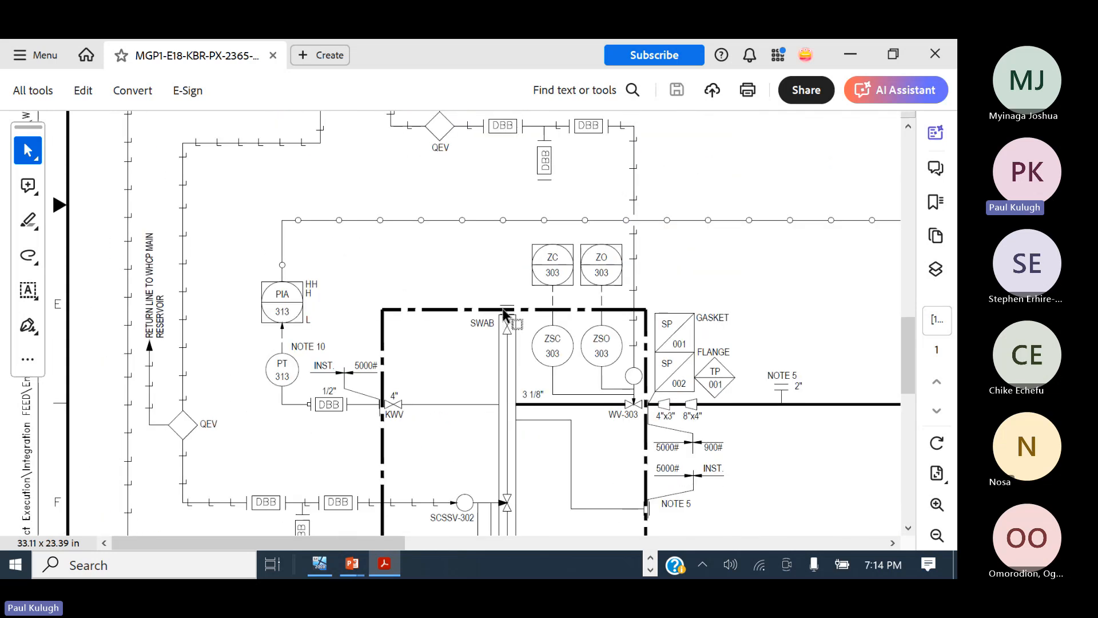
scroll(573, 358, up, 15)
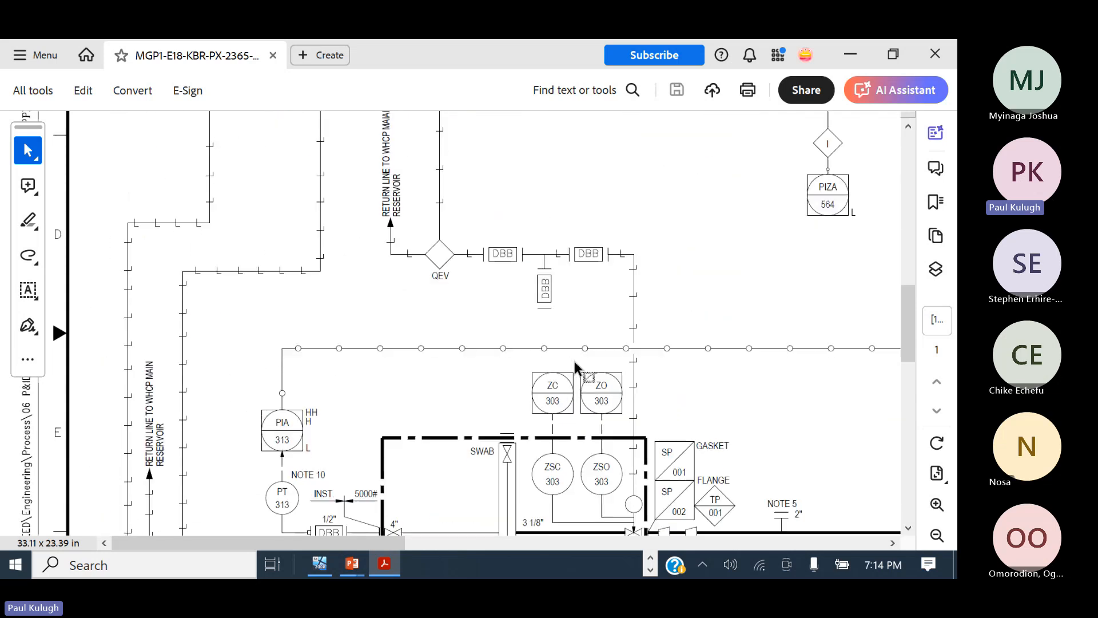
scroll(573, 358, down, 5)
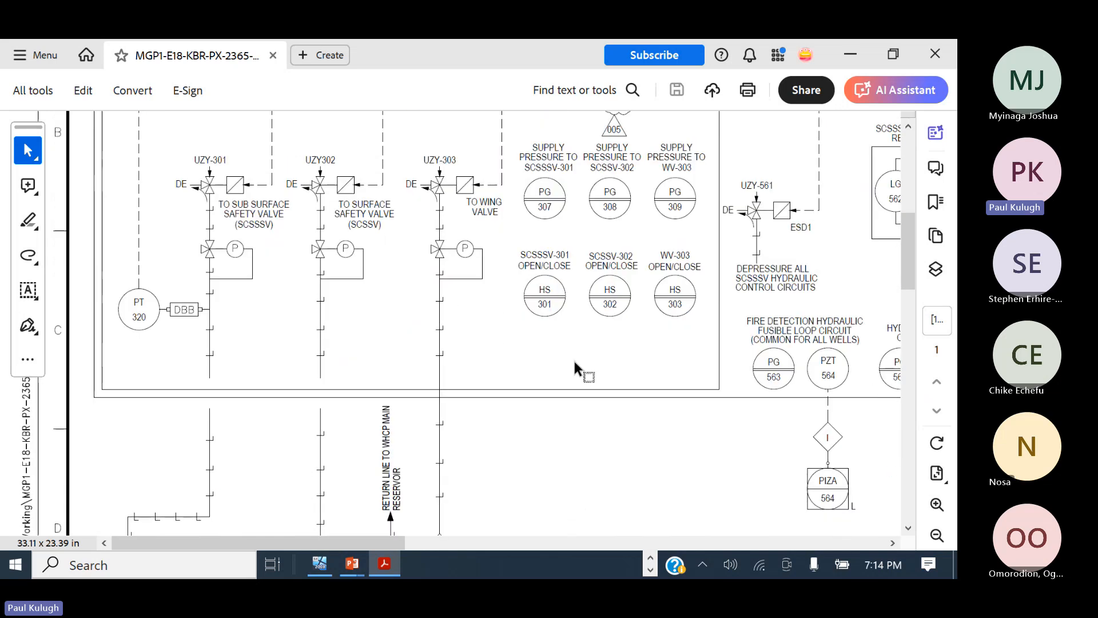
scroll(574, 363, down, 15)
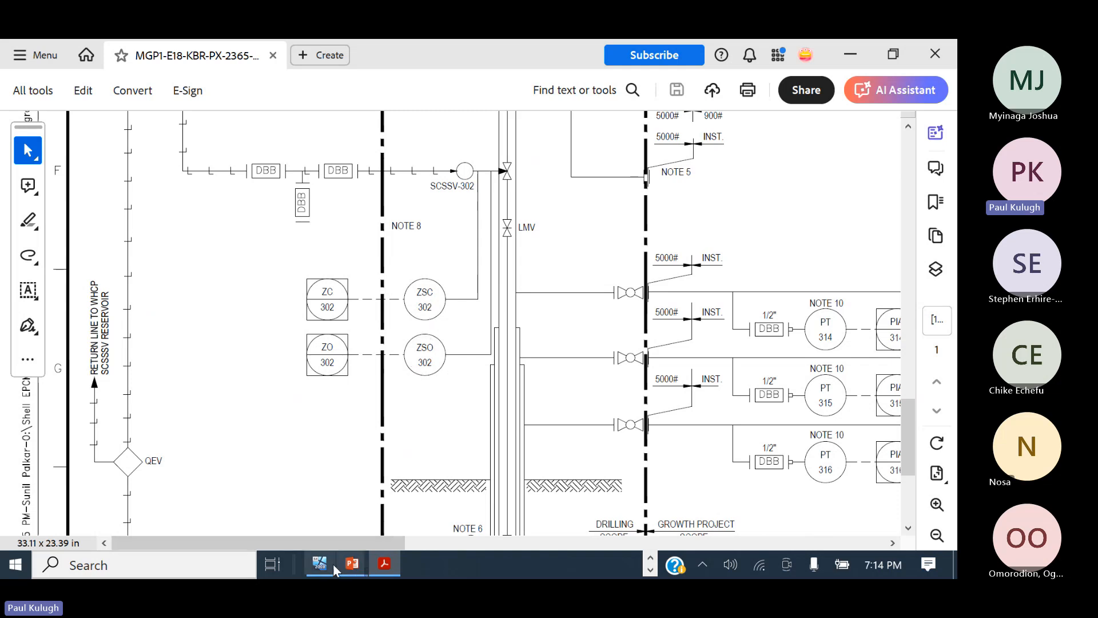
Switch to the SAPIDES virtual machine and highlight the tag 30-CR-511 in the Notepad list of functional locations
click(649, 559)
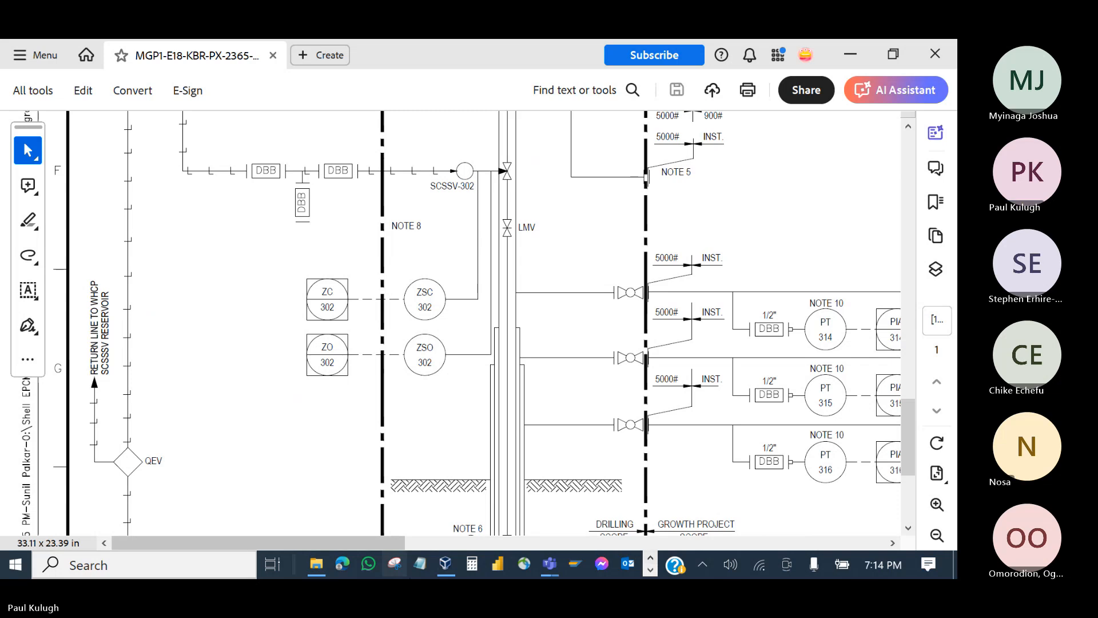
mouse_move(333, 569)
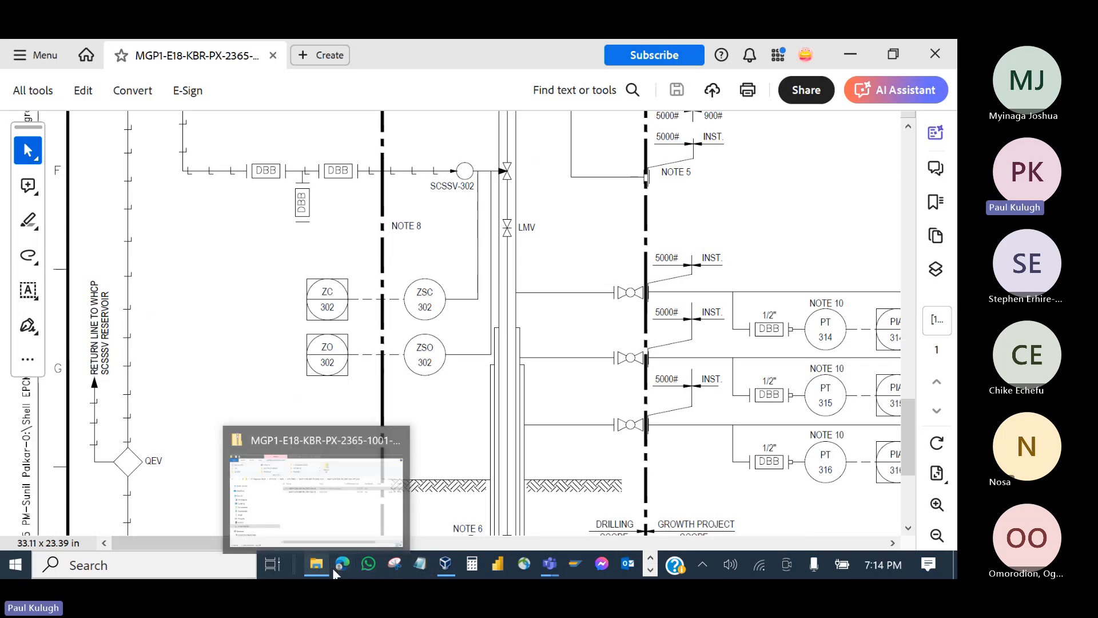
click(651, 570)
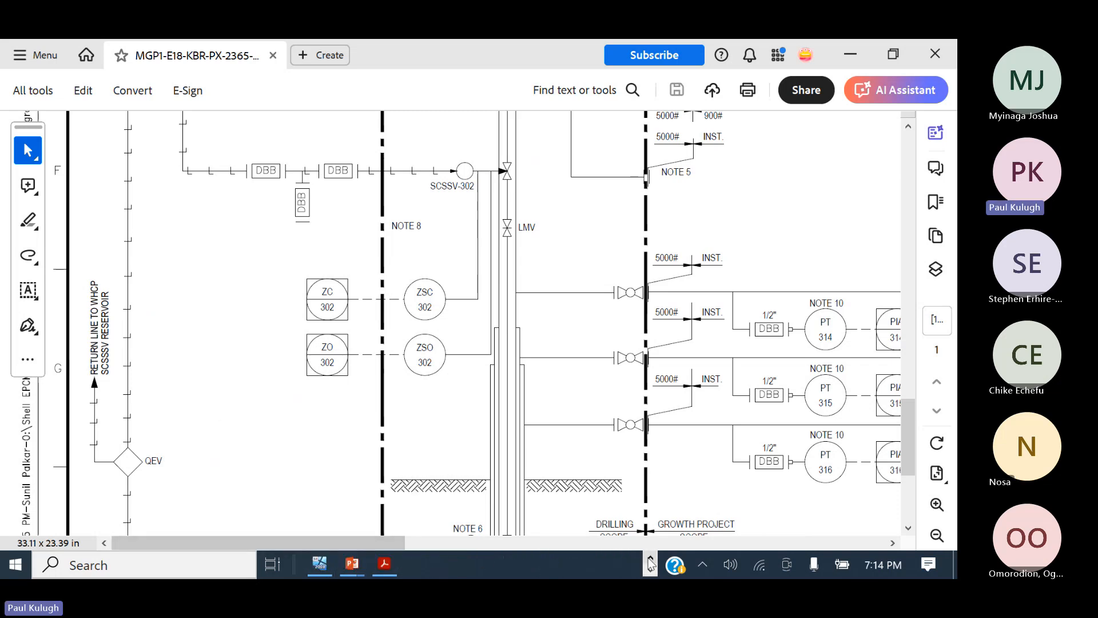
click(650, 558)
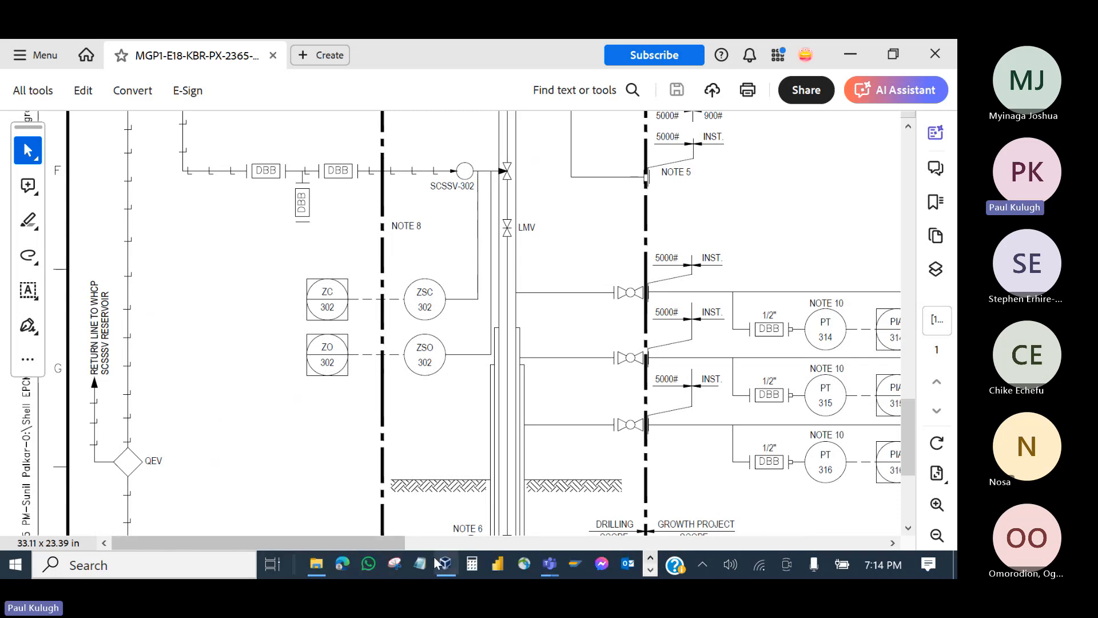
click(650, 570)
click(329, 572)
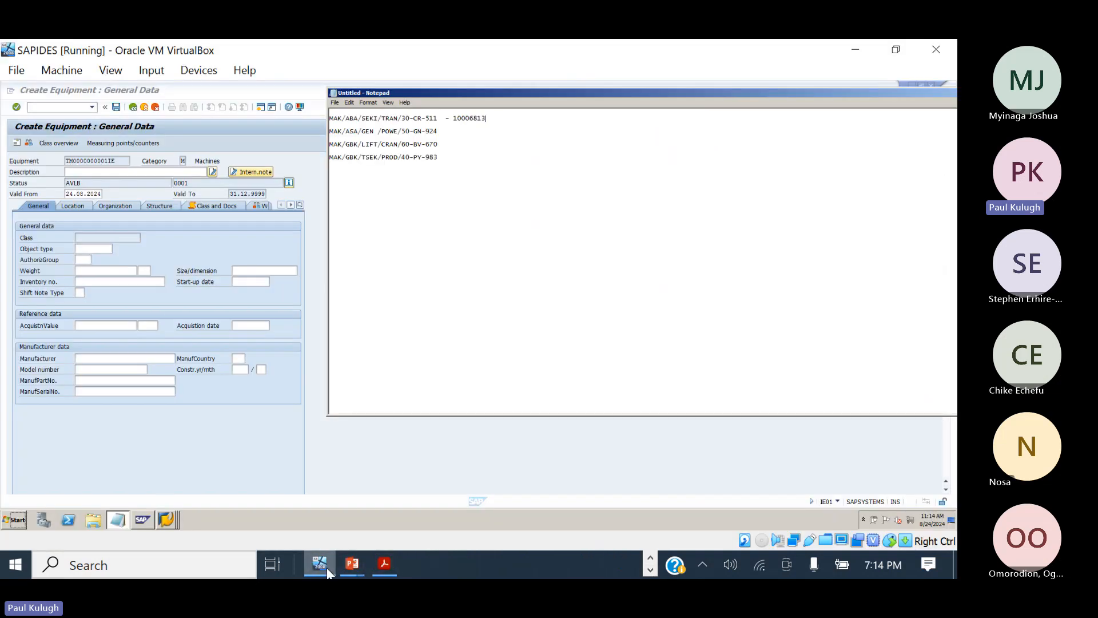
click(124, 517)
click(123, 516)
click(124, 516)
drag(403, 119, 437, 119)
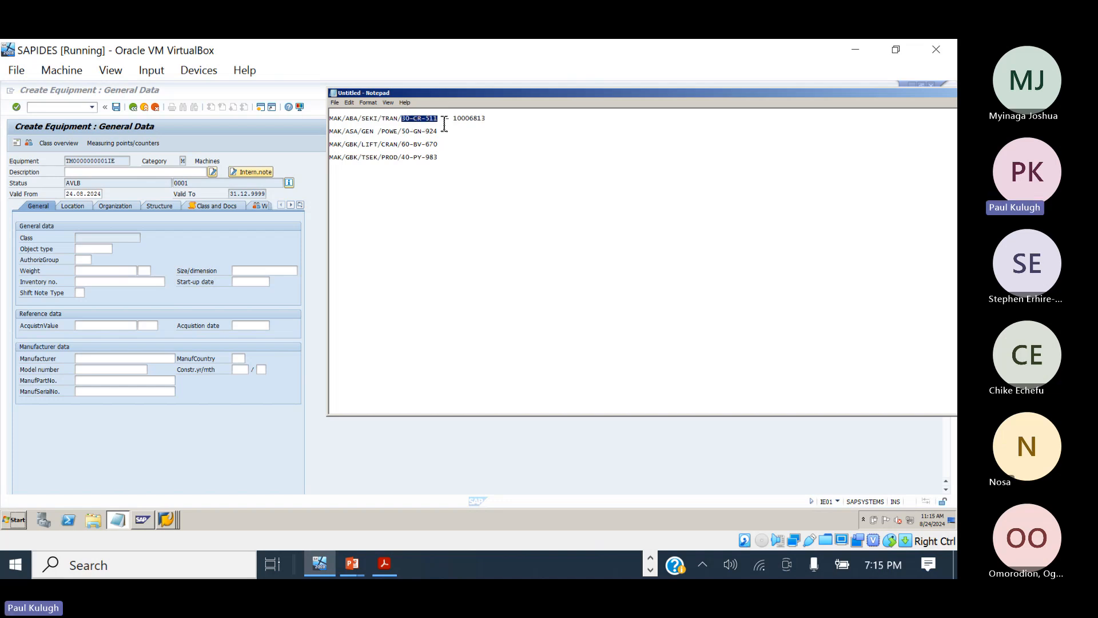
click(443, 136)
Return to the P&ID drawing in Acrobat and read the tag-number prefix rules in the General Notes
click(650, 569)
click(384, 568)
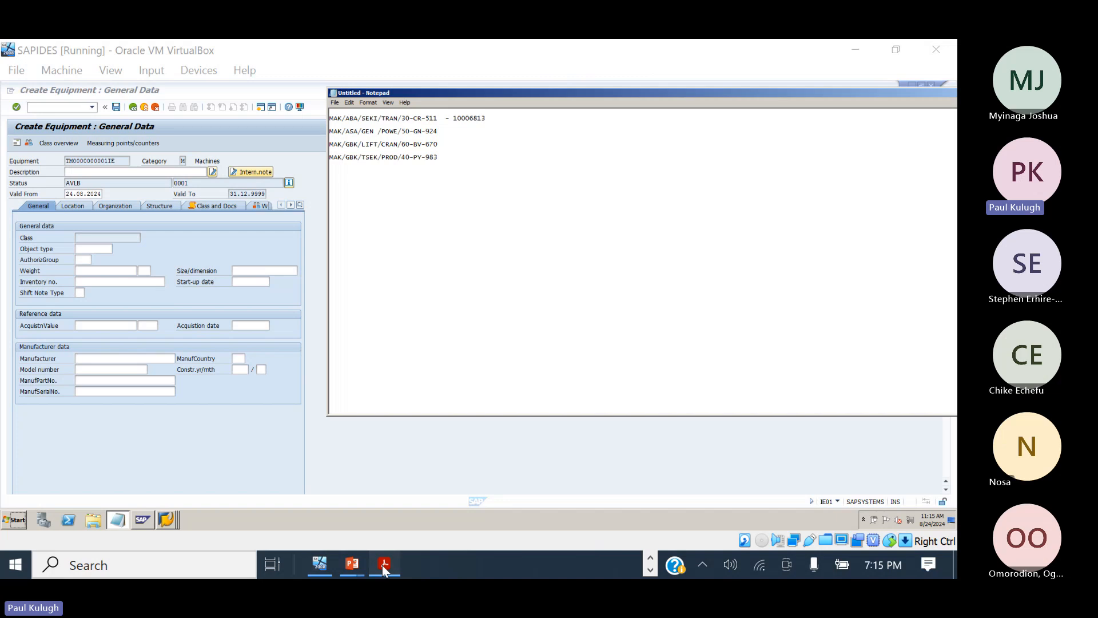
scroll(462, 294, up, 15)
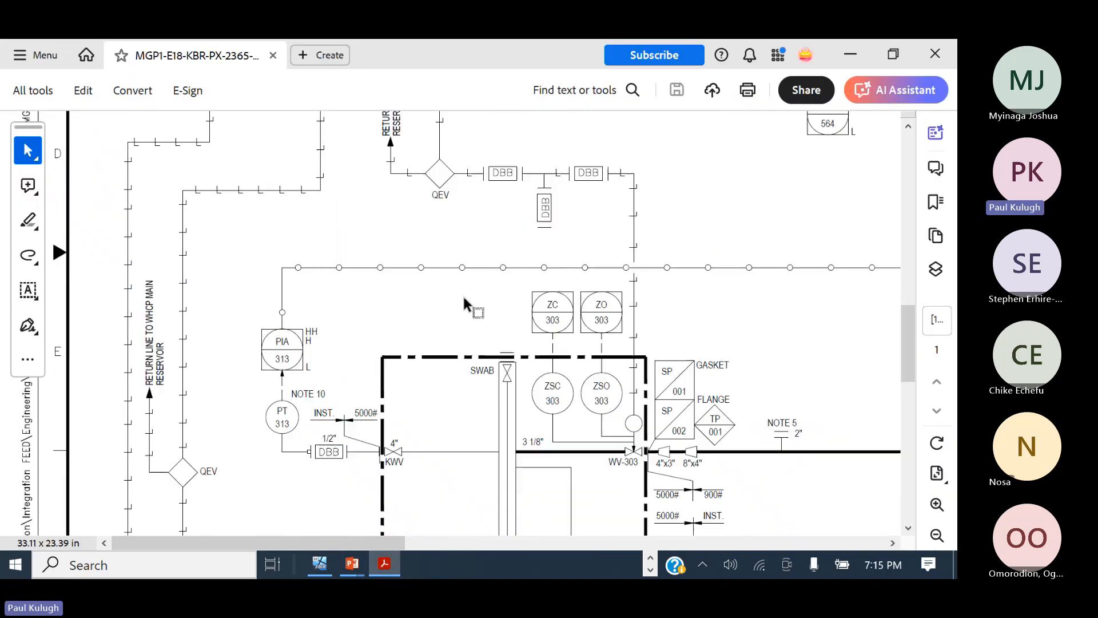
scroll(678, 277, right, 15)
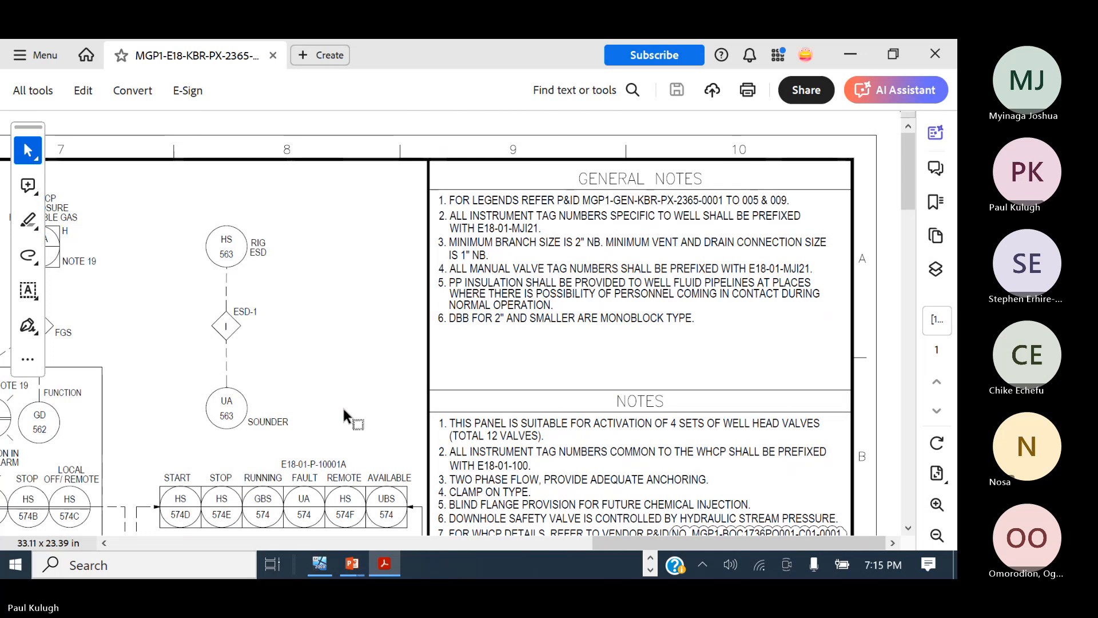
Open a blank Notepad window below the General Notes and write the full tag number E18-01-MJ121-HS-563
click(651, 558)
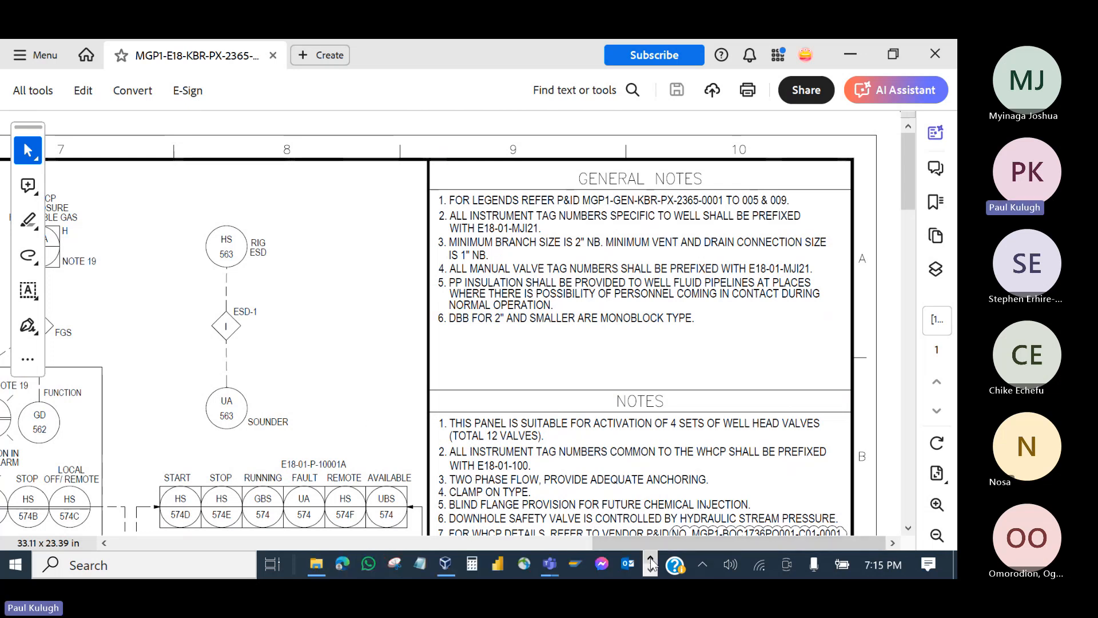
click(420, 563)
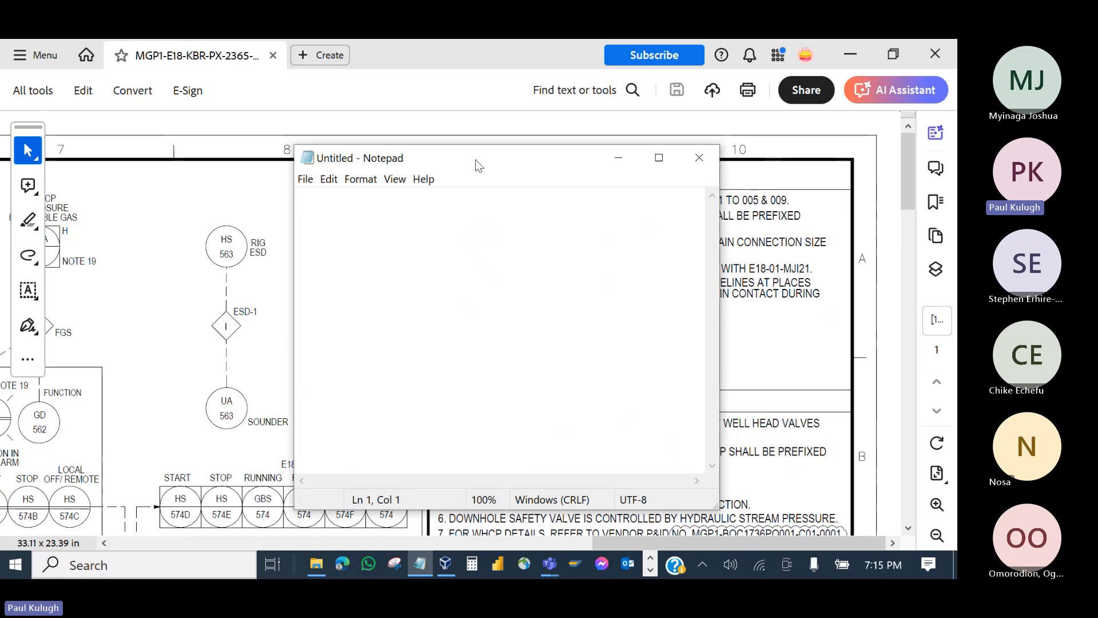
drag(475, 159, 577, 306)
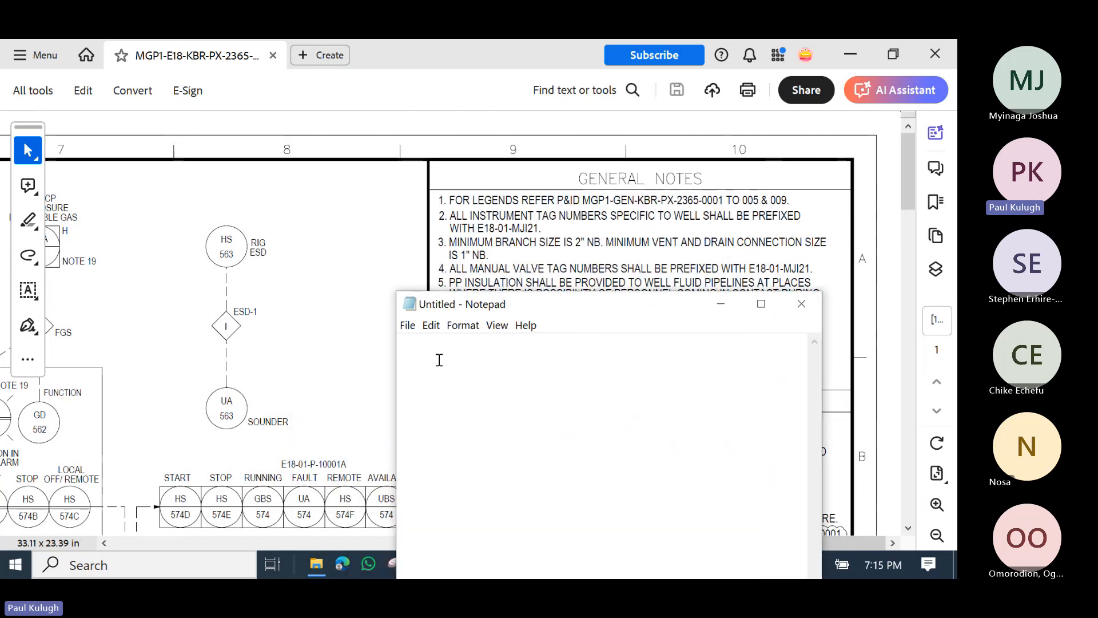
text(E)
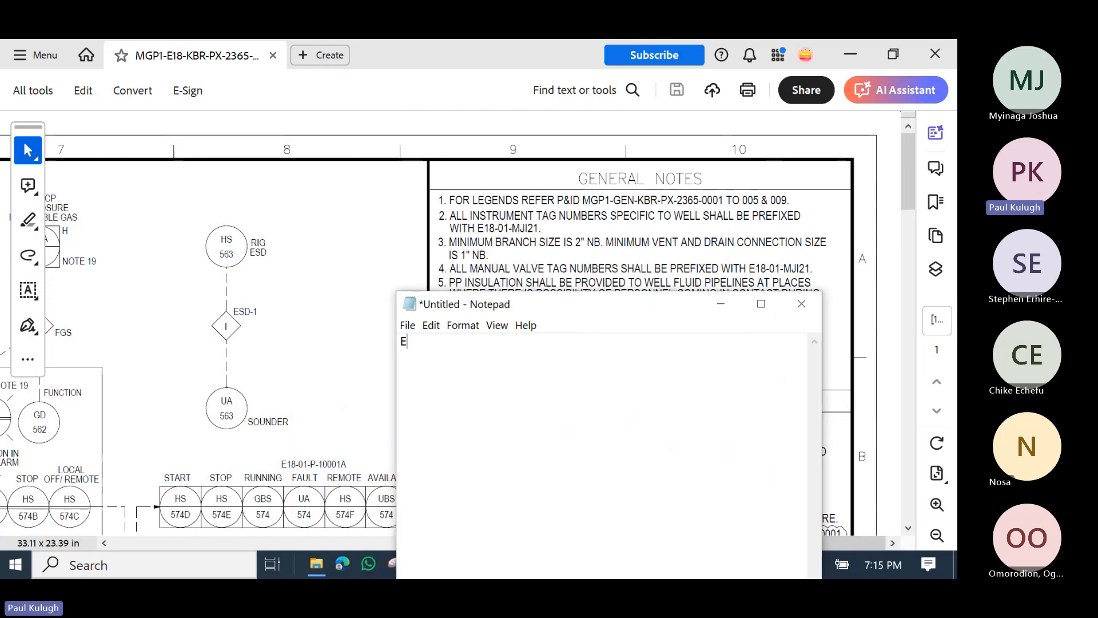
text(18-)
text(01-MJ121)
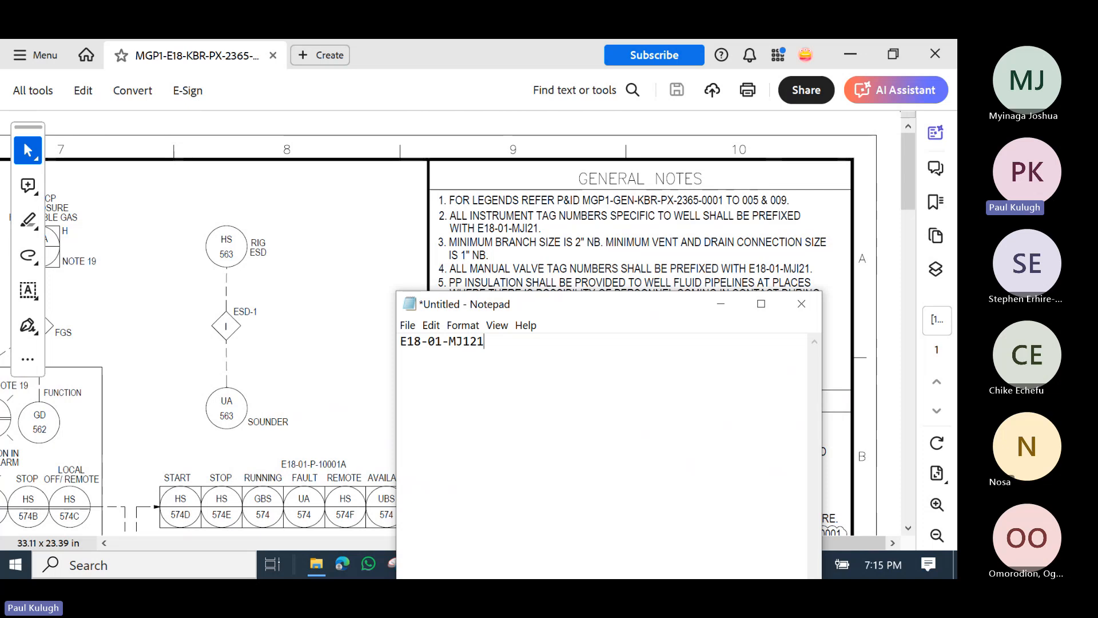
text(-HS-563)
Highlight the whole tag, its E18-01-MJ121 prefix and its HS-563 part in turn, and minimize Notepad
drag(548, 342, 389, 339)
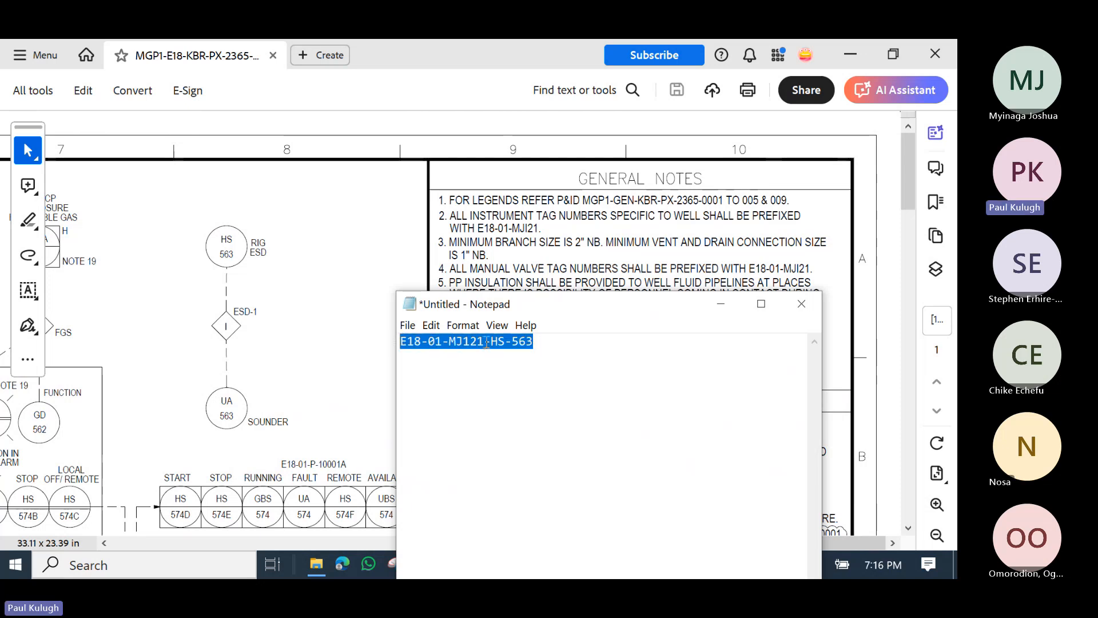
drag(486, 341, 393, 340)
click(540, 341)
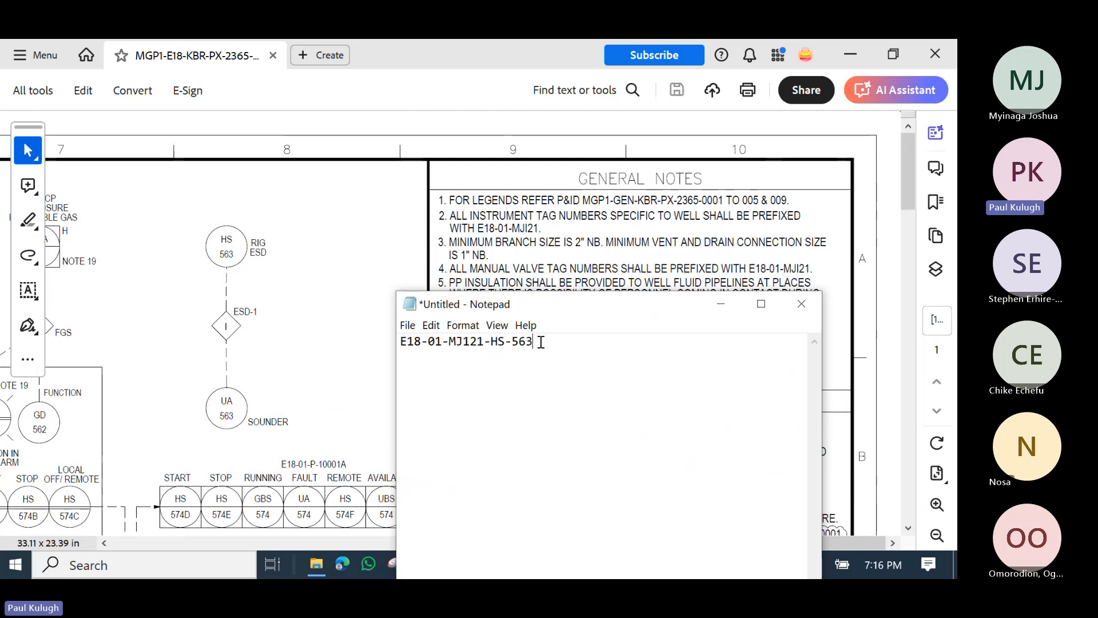
drag(541, 342, 481, 341)
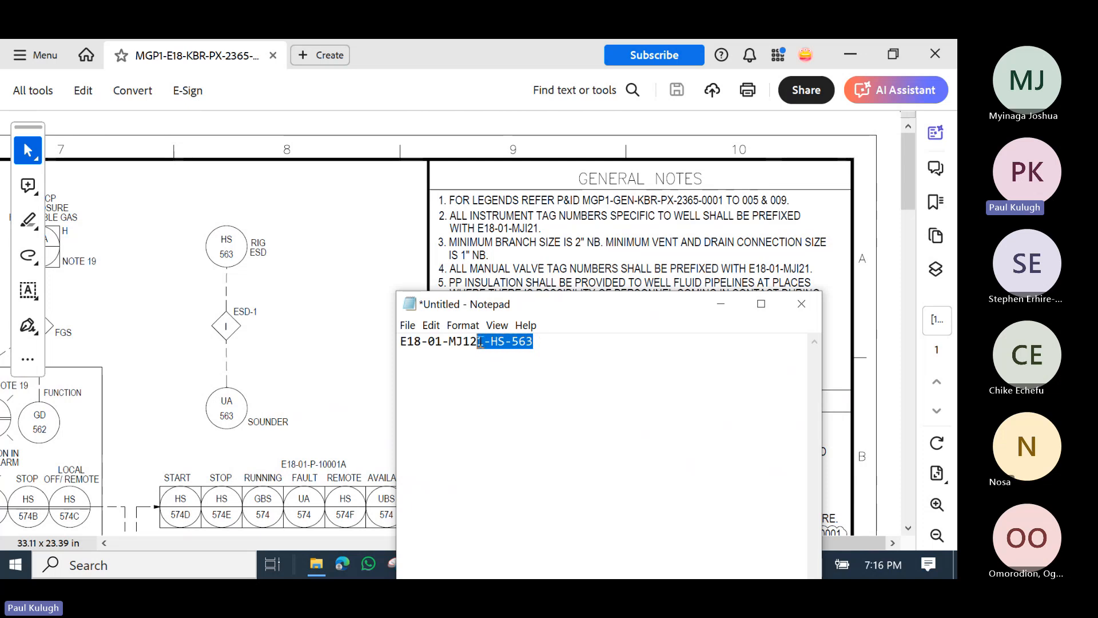
click(729, 309)
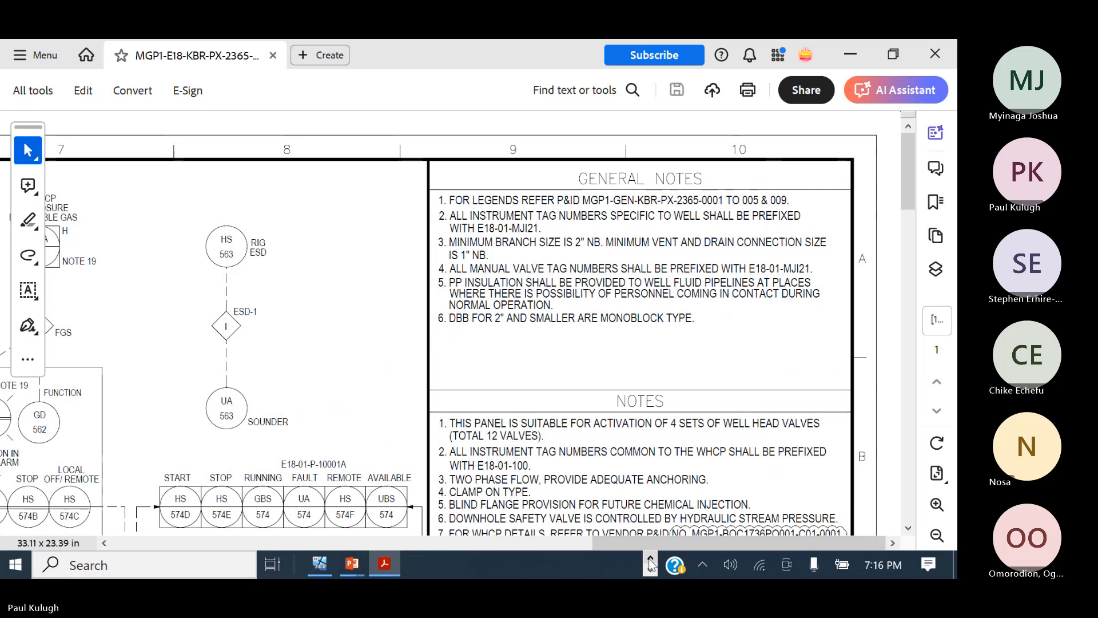
Switch to the SAPIDES virtual machine and highlight the functional location MAK/ABA/SEKI/TRAN/30-CR-511 in the Notepad list
click(651, 560)
click(650, 569)
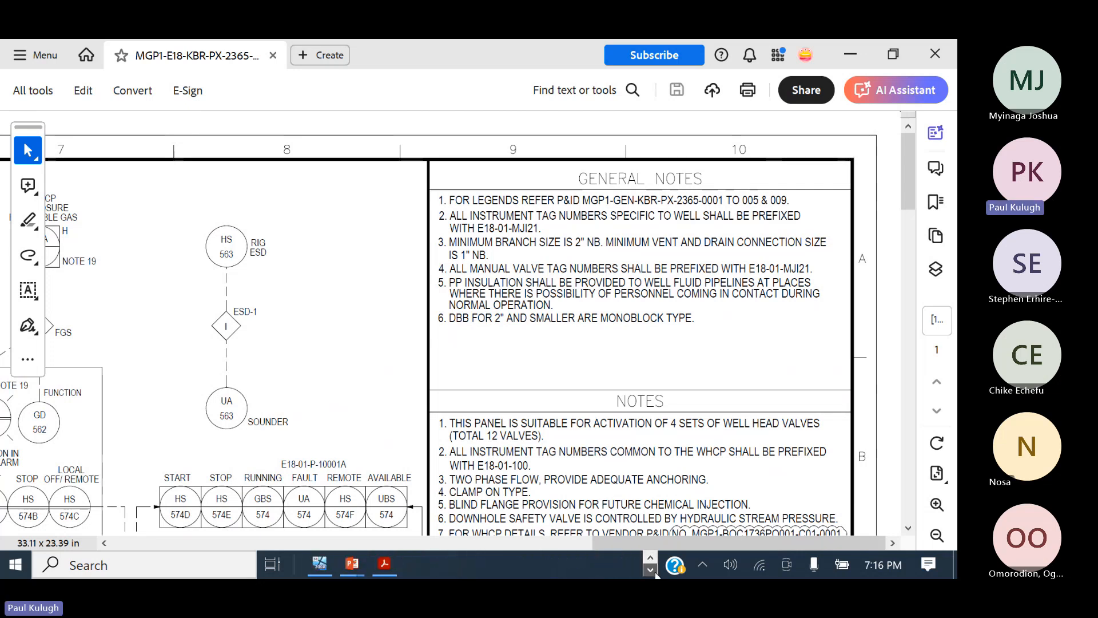
click(318, 565)
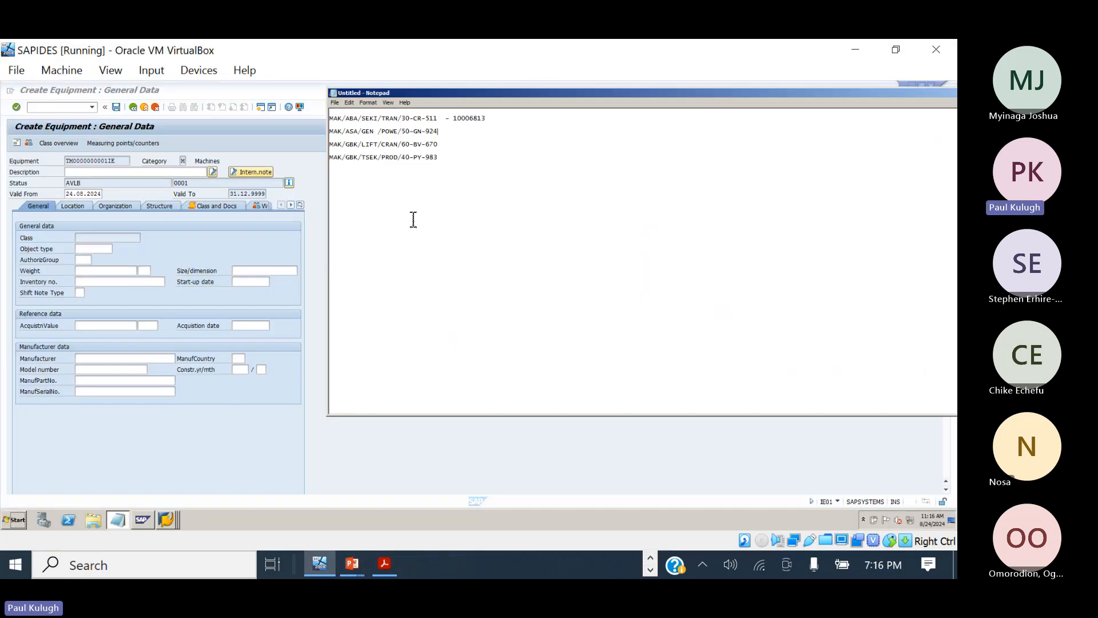
drag(330, 119, 438, 120)
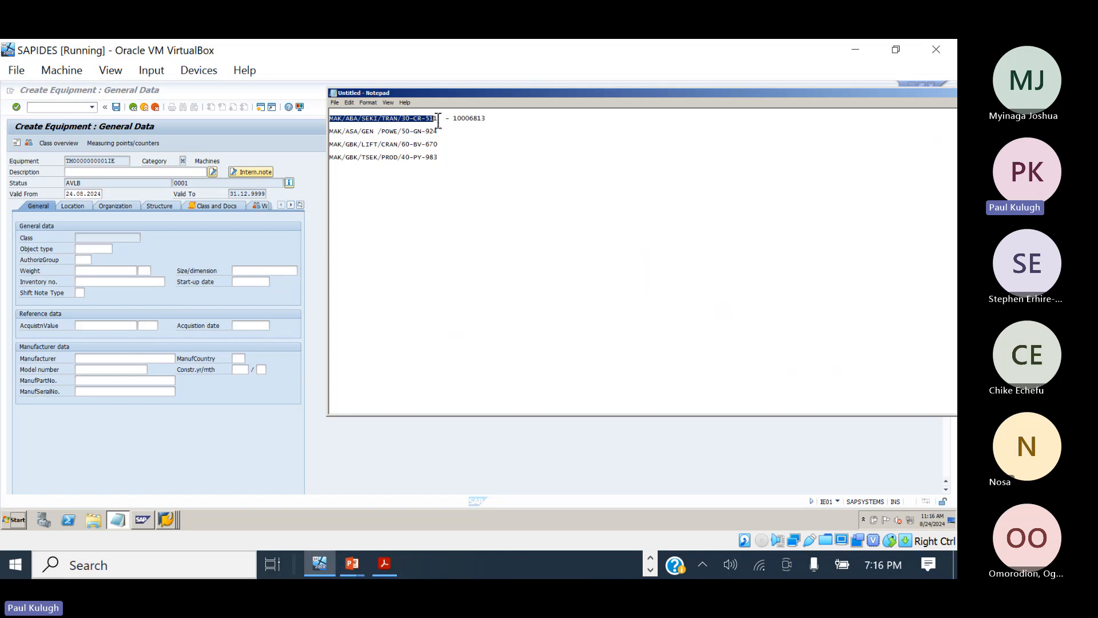
click(404, 119)
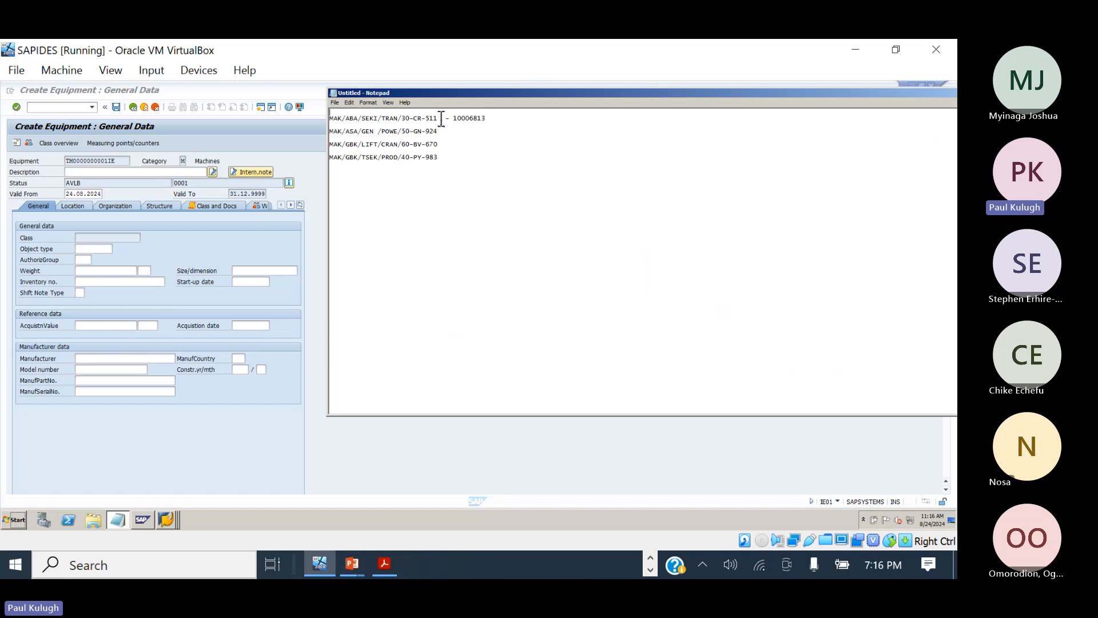
Return to the P&ID in Acrobat and examine the wellhead instrument tags, including PT and PIA 314 to 316 and ZSC and ZSO 302
click(393, 564)
scroll(391, 343, up, 2)
scroll(393, 349, left, 5)
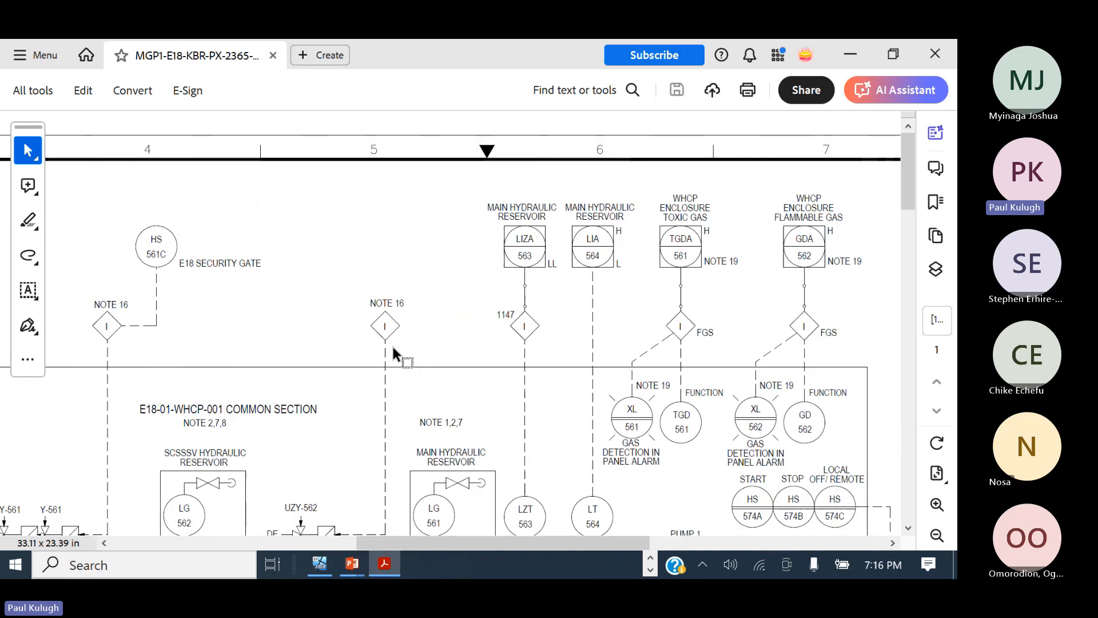
scroll(393, 349, down, 10)
scroll(393, 350, down, 8)
scroll(393, 350, left, 4)
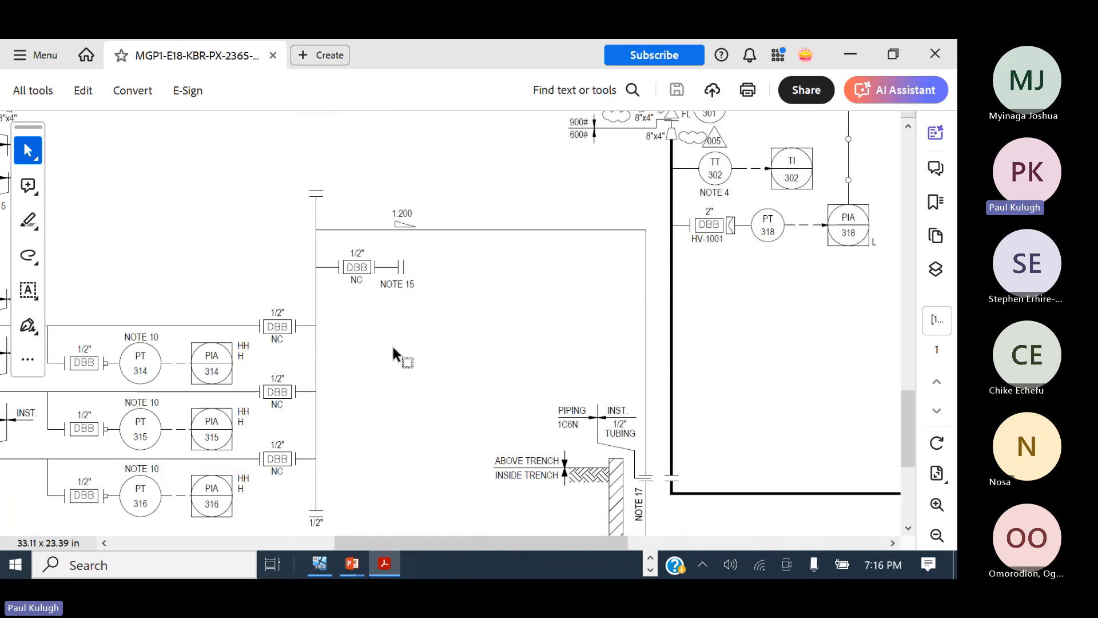
scroll(393, 346, left, 3)
scroll(393, 346, up, 8)
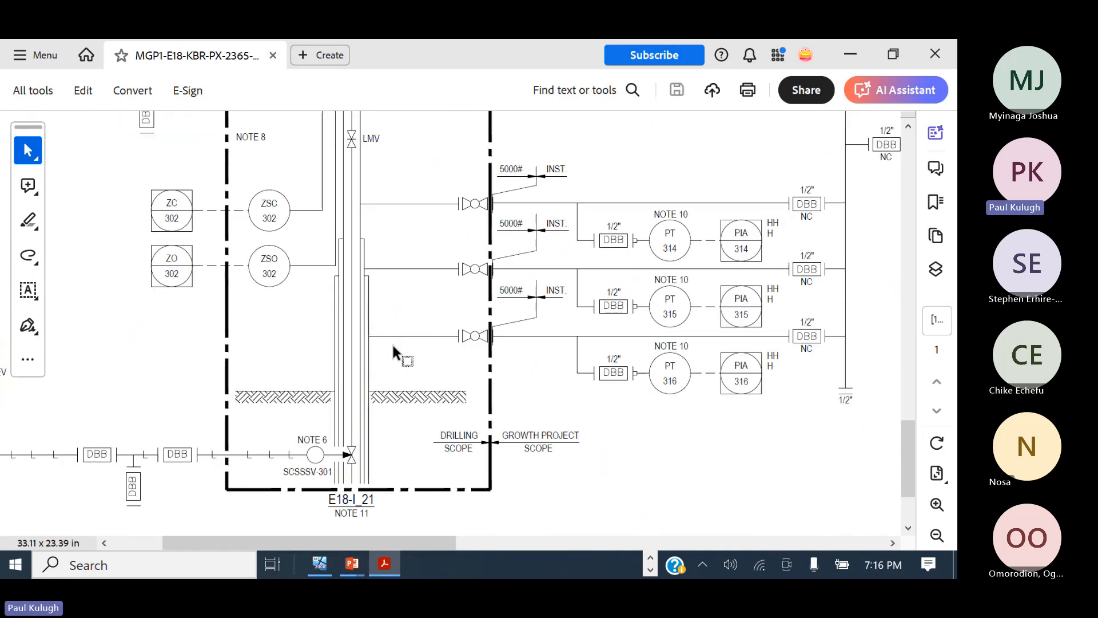
scroll(393, 346, down, 6)
scroll(393, 346, right, 1)
scroll(393, 346, right, 2)
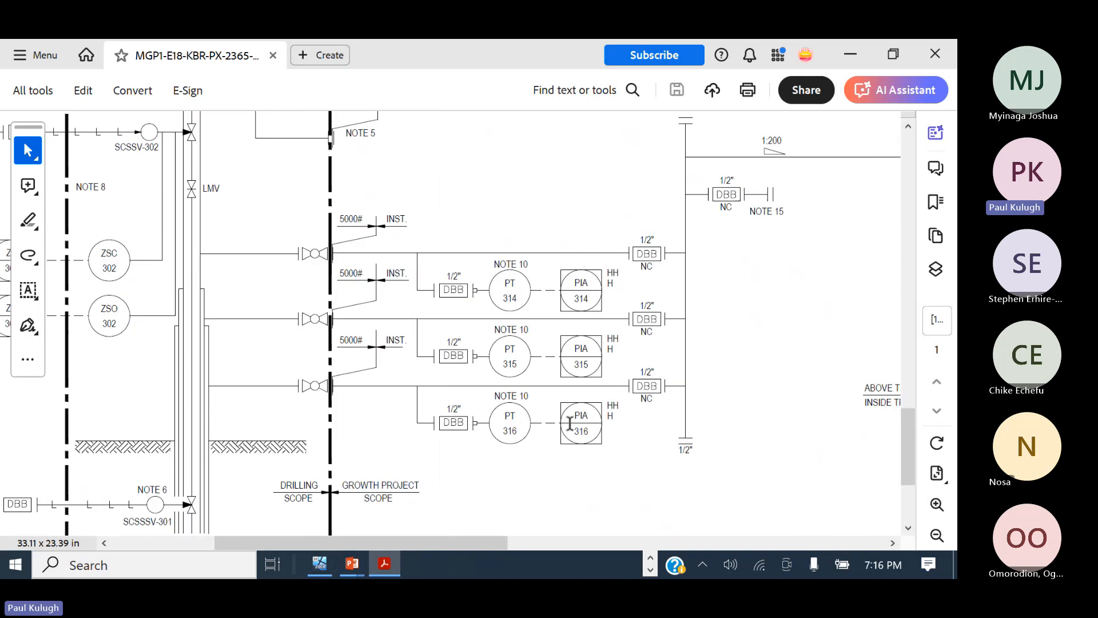
scroll(333, 351, left, 4)
scroll(333, 346, left, 3)
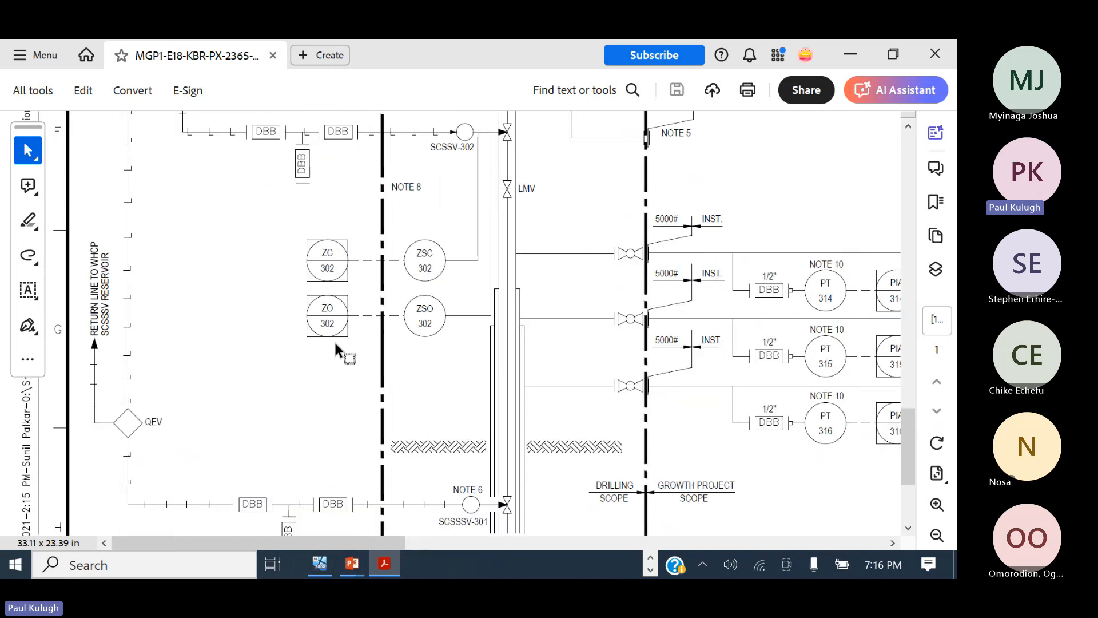
scroll(412, 289, up, 5)
scroll(414, 290, down, 5)
scroll(412, 287, up, 10)
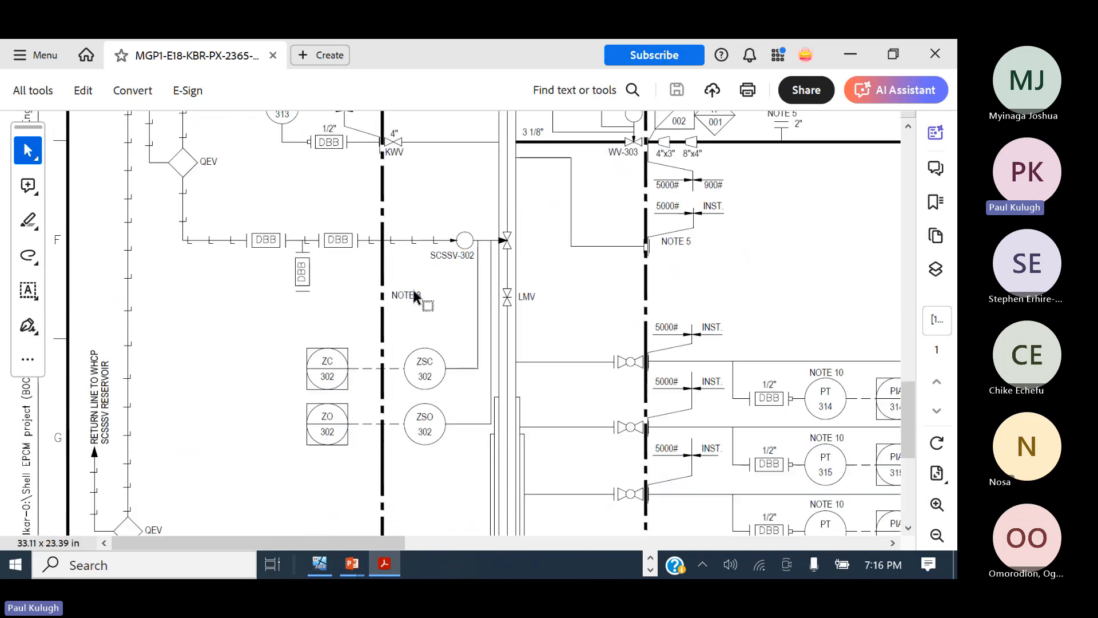
Examine the instrument tags of the E18-01-WHCP-001 common section, from the hydraulic headers to the gas detectors and pump controls
scroll(413, 289, right, 4)
scroll(413, 290, up, 5)
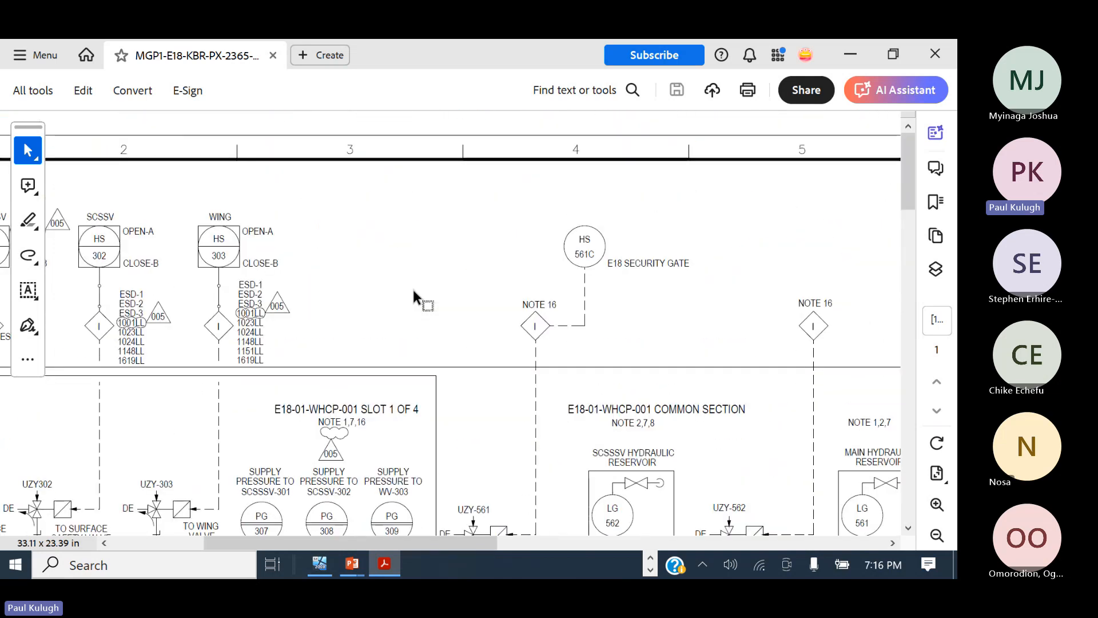
scroll(413, 290, left, 6)
scroll(414, 290, down, 7)
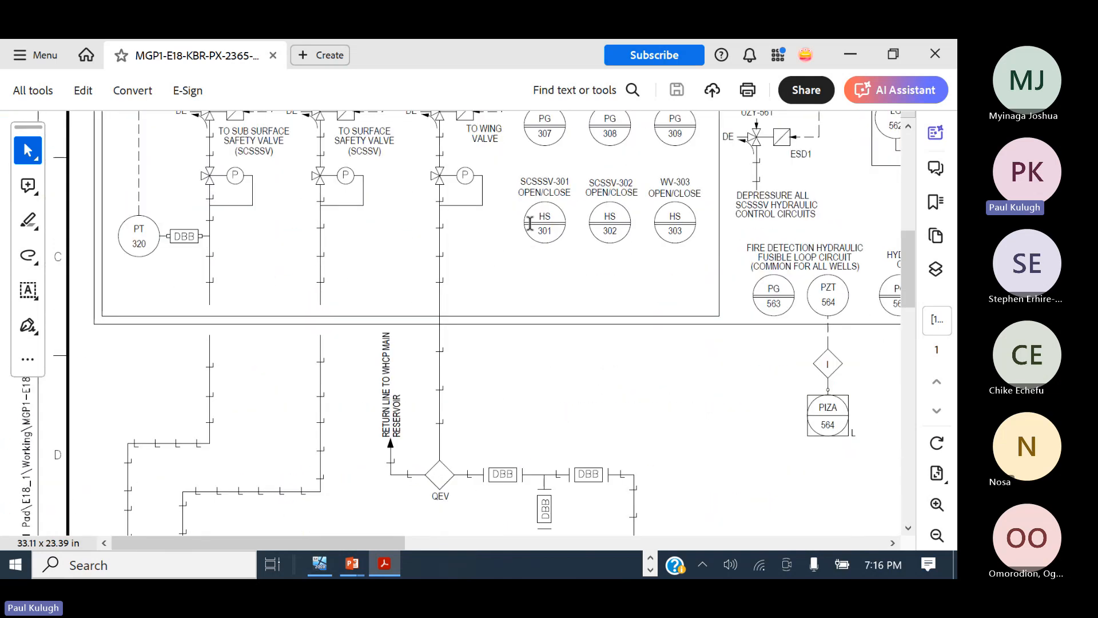
scroll(726, 313, right, 7)
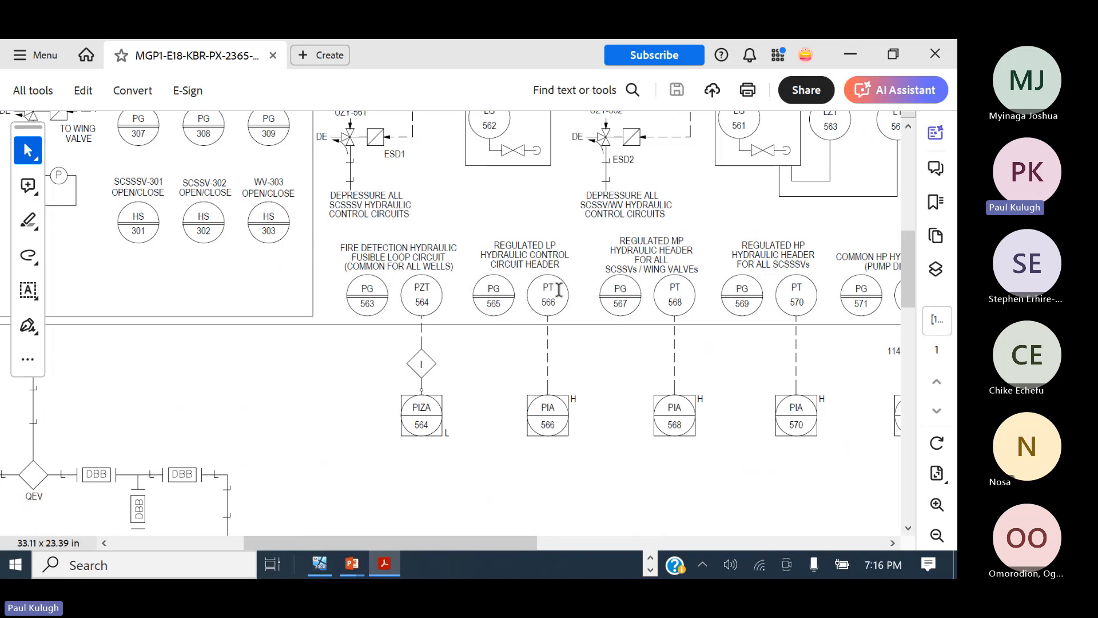
scroll(612, 294, right, 6)
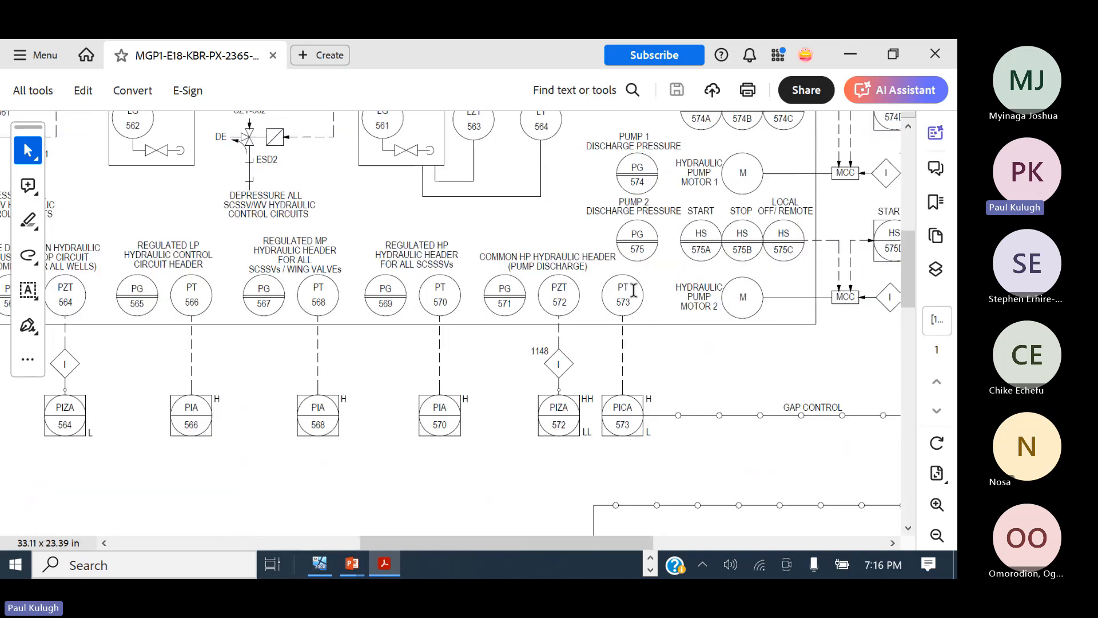
scroll(709, 228, up, 4)
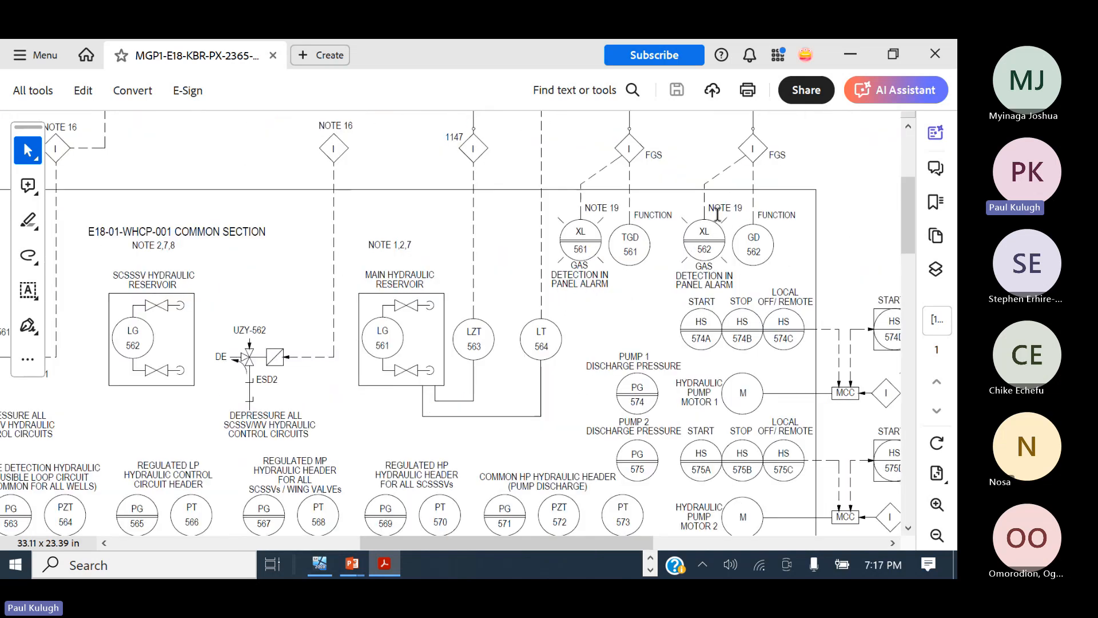
scroll(715, 163, up, 3)
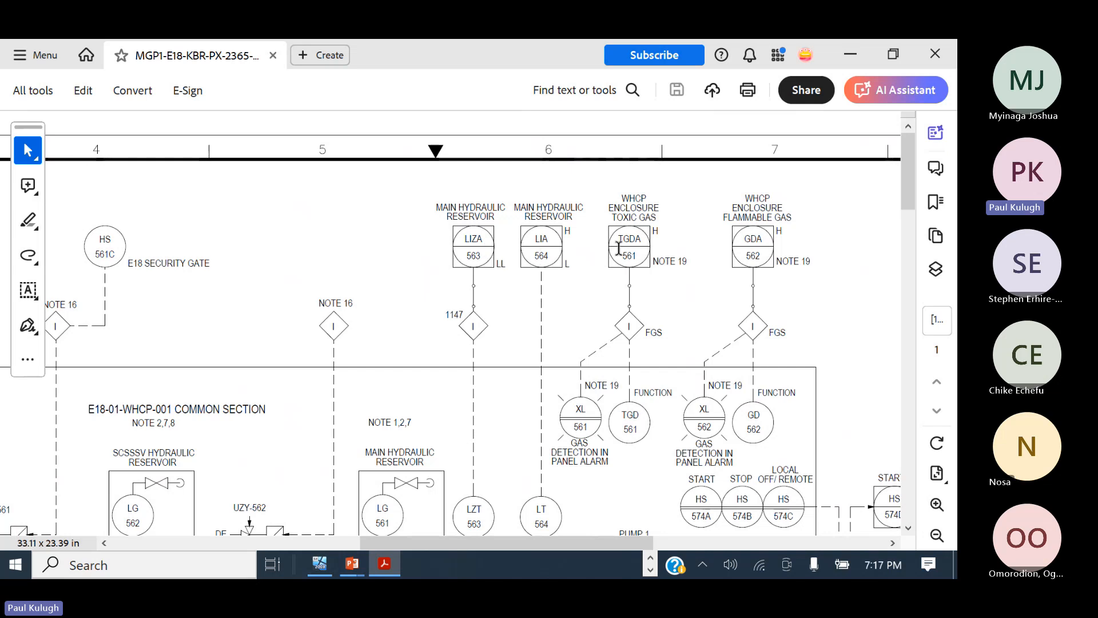
scroll(755, 238, down, 5)
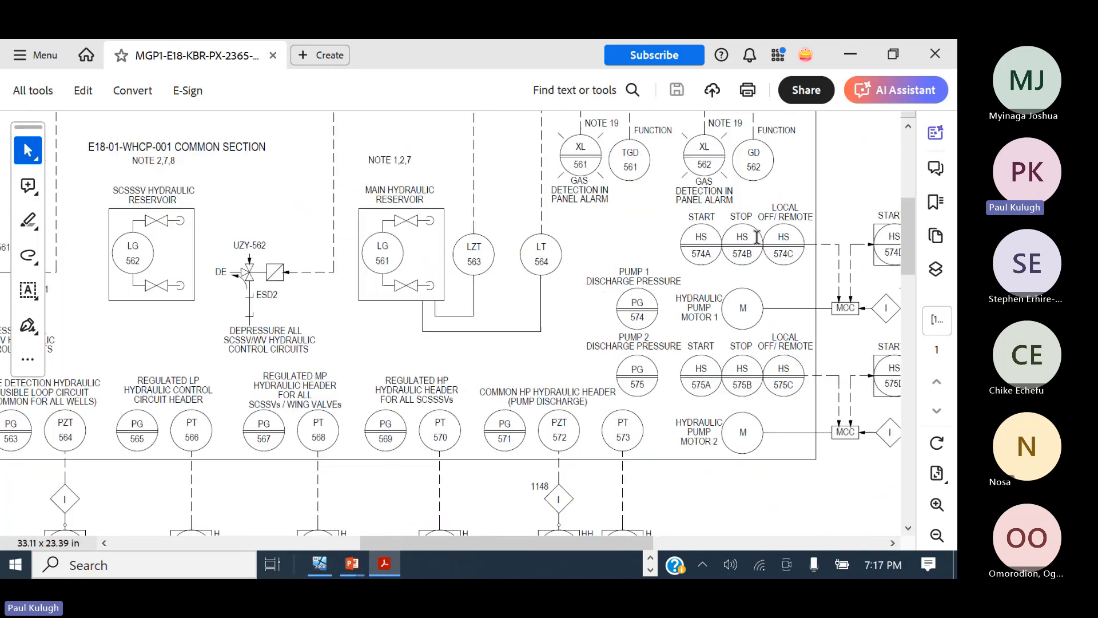
Examine the valve, gauge and hand-switch tags in the E18-01-WHCP-001 slot 1 of 4 section of the P&ID
scroll(755, 238, left, 7)
scroll(754, 233, left, 1)
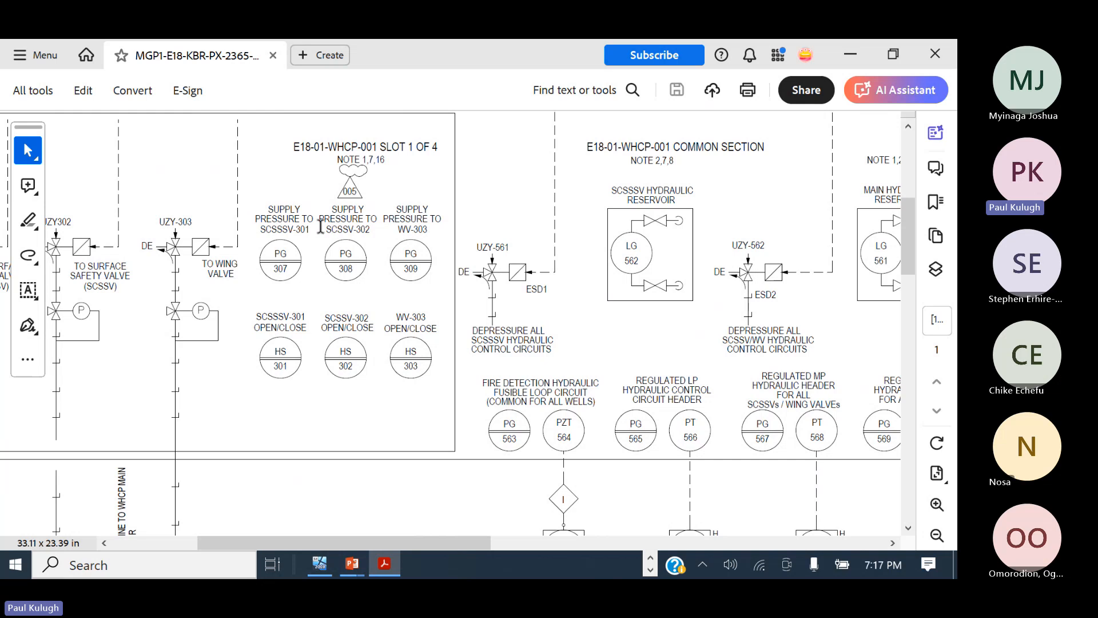
scroll(323, 226, left, 5)
scroll(319, 225, up, 3)
scroll(320, 225, down, 6)
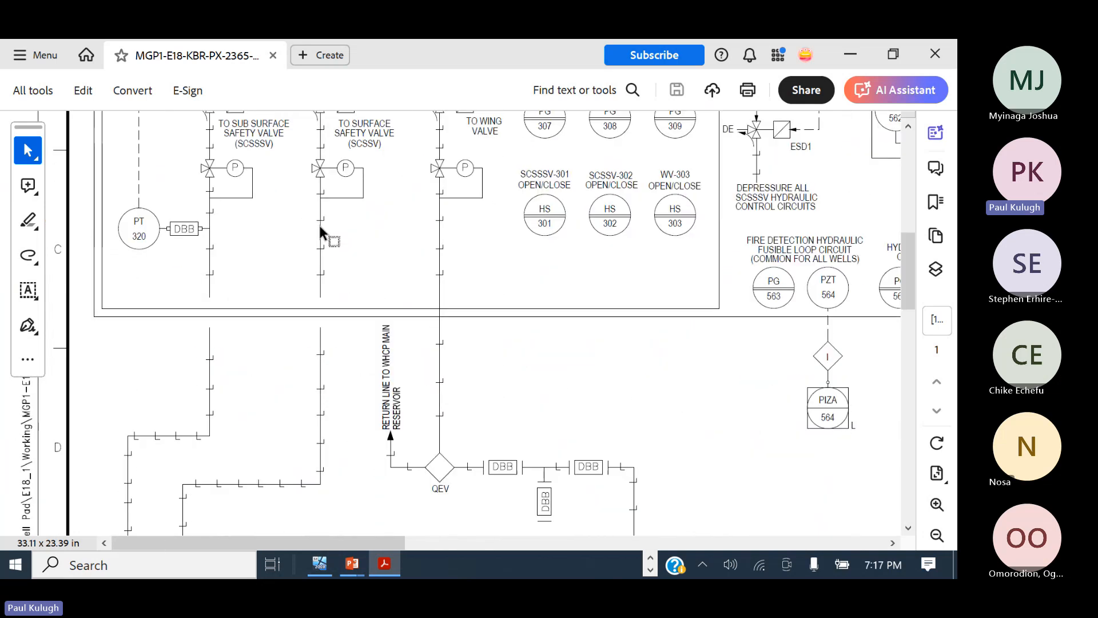
scroll(320, 226, up, 4)
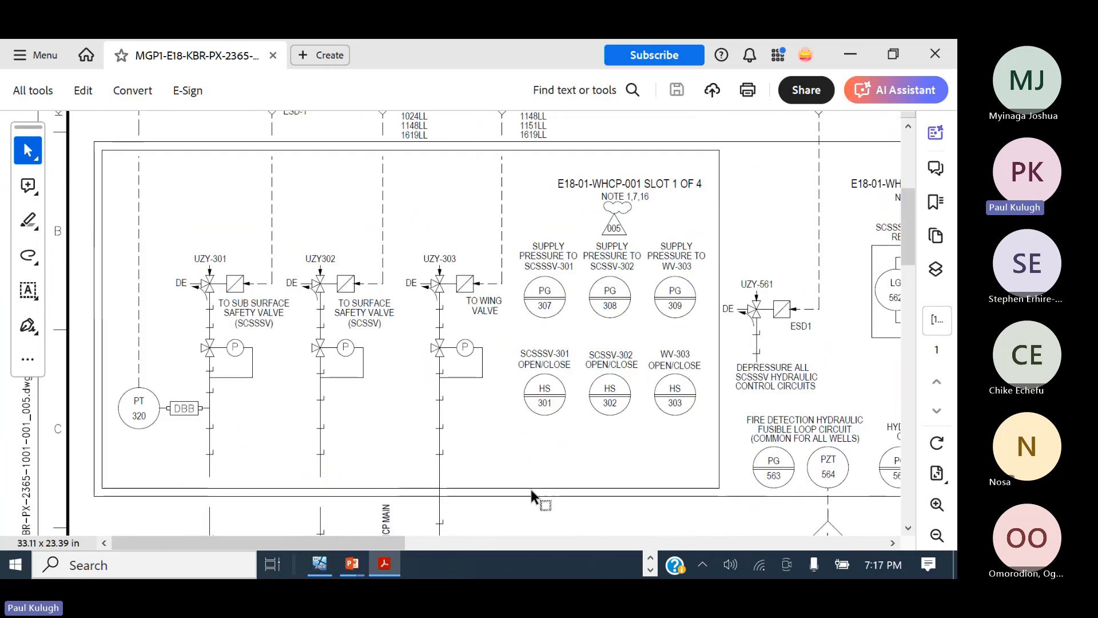
scroll(705, 441, right, 3)
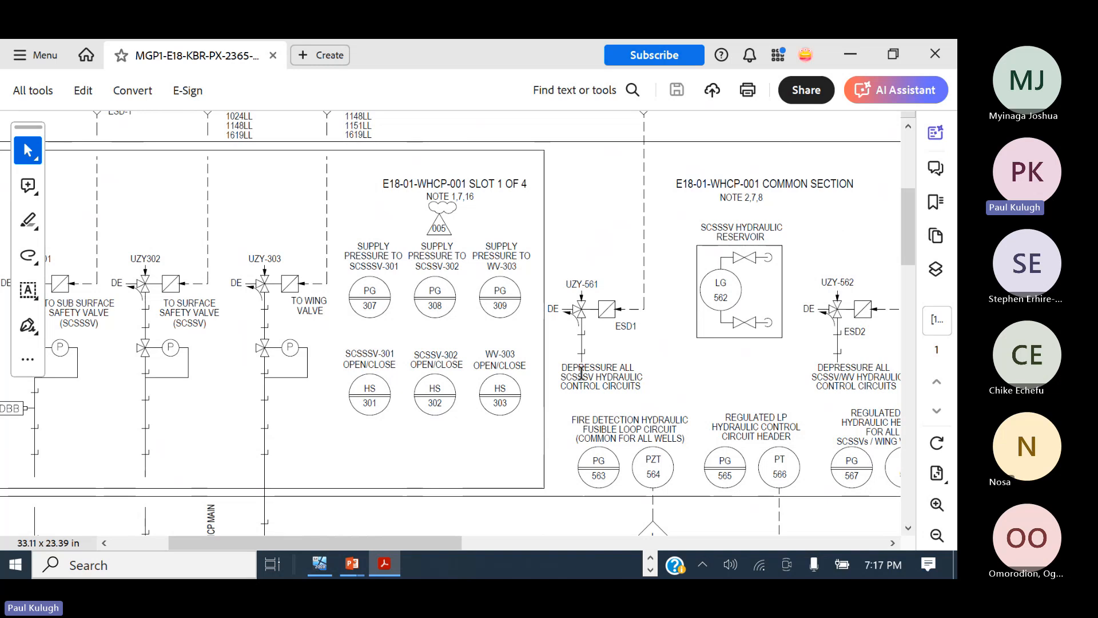
scroll(483, 360, left, 3)
scroll(482, 358, up, 1)
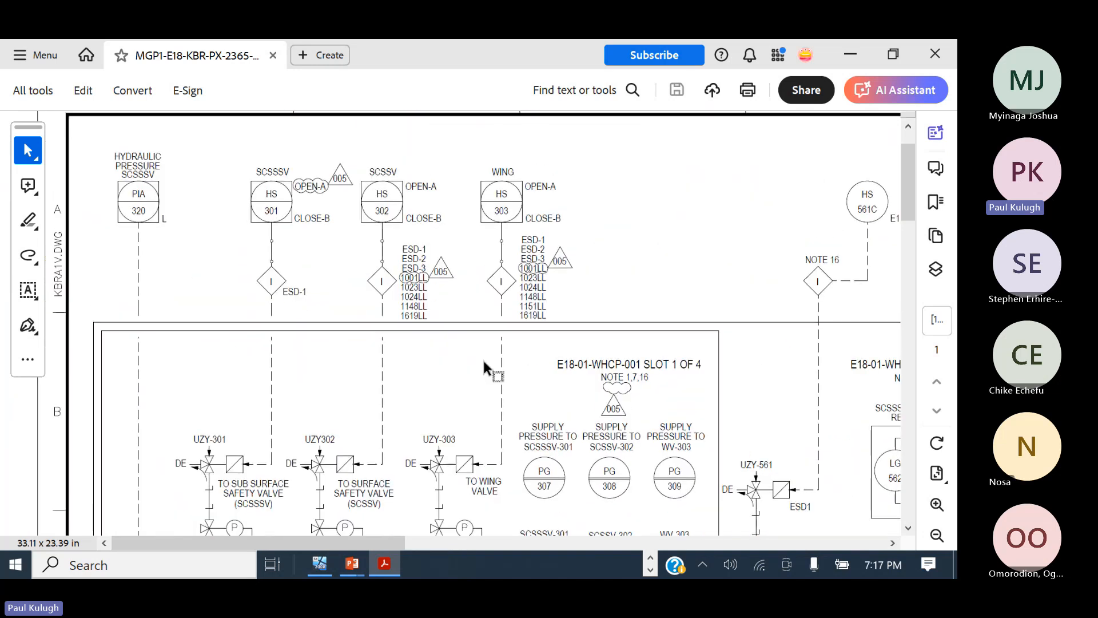
scroll(484, 361, down, 1)
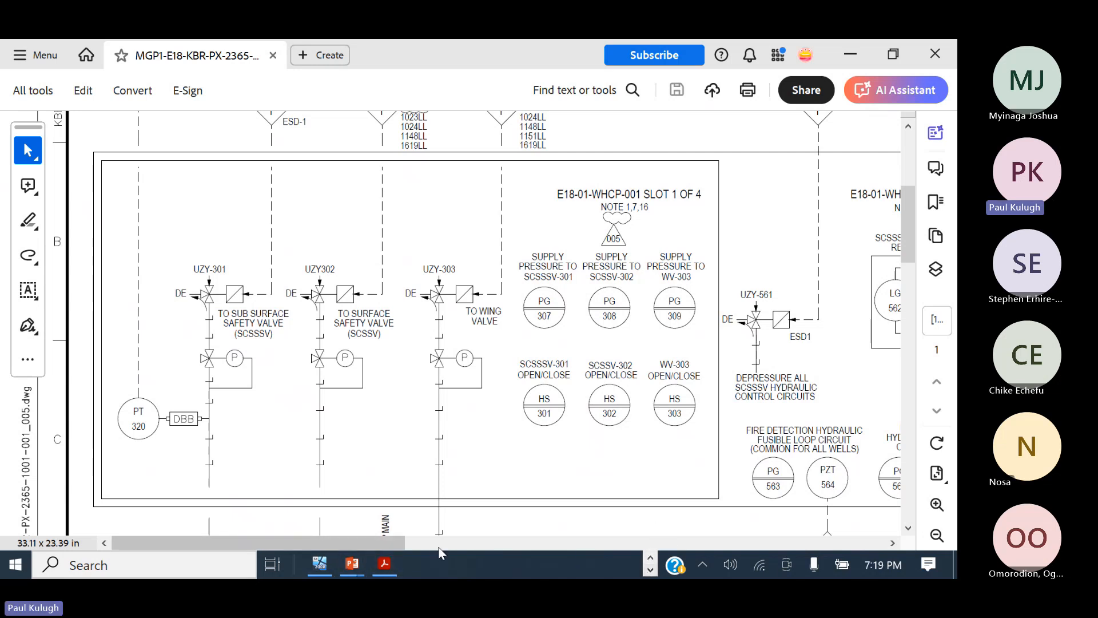
Switch to the SAPIDES virtual machine and highlight the MAK/ABA/SEKI/TRAN part preceding the tag in the first functional location
click(319, 564)
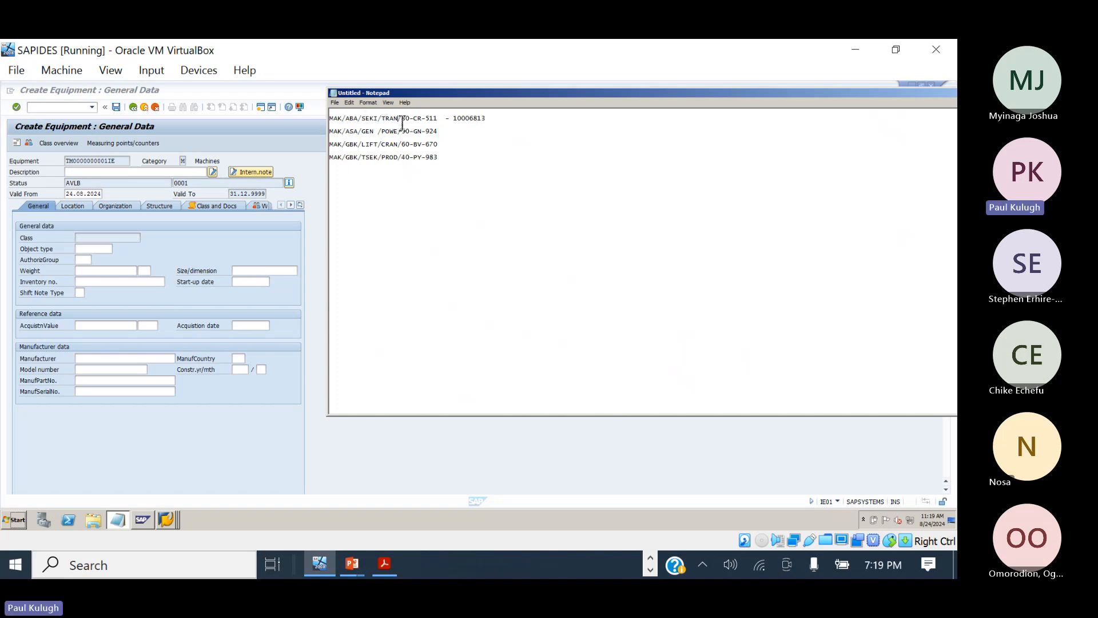
drag(398, 119, 327, 119)
click(400, 120)
drag(401, 122, 340, 126)
click(477, 137)
Return to the P&ID in Acrobat and examine the wellhead E18-I_21 and its pressure instruments at the drawing's lower edge
click(385, 563)
scroll(396, 376, down, 15)
scroll(396, 375, right, 4)
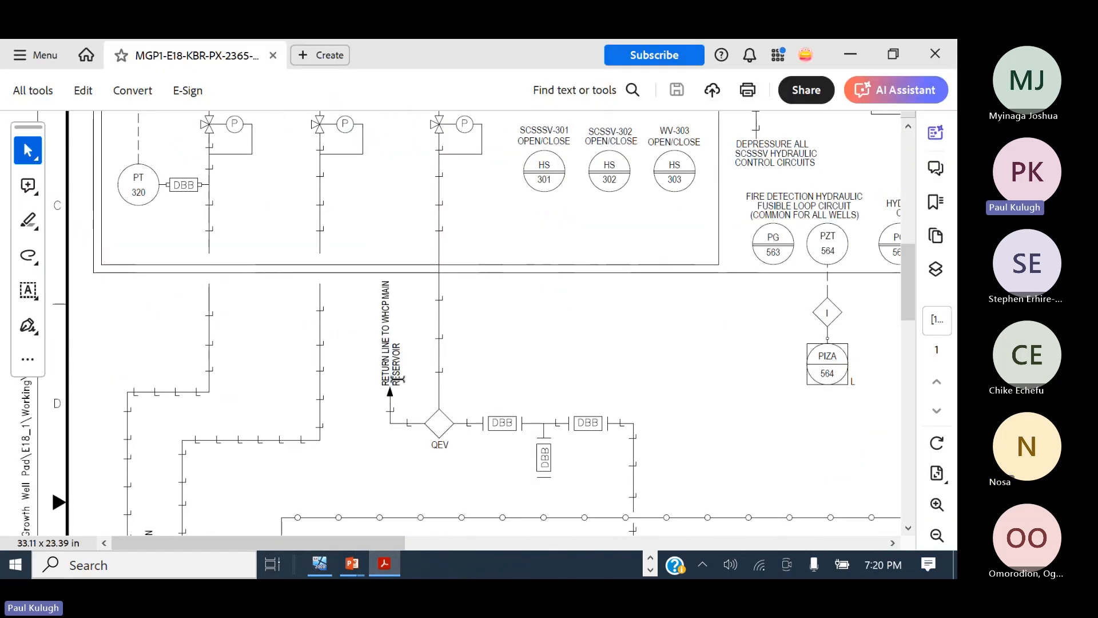
scroll(396, 378, up, 10)
scroll(396, 378, left, 2)
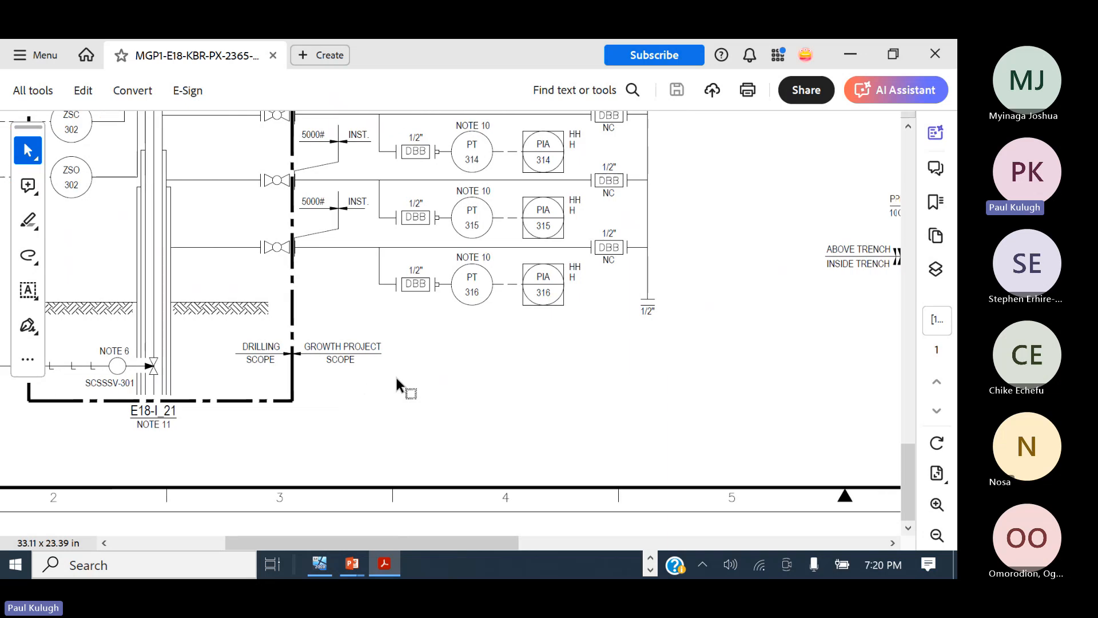
Survey the P&ID from the E18-I_21 wellhead and its valves to the 8-inch production line and the common section's hydraulic headers
scroll(397, 379, up, 5)
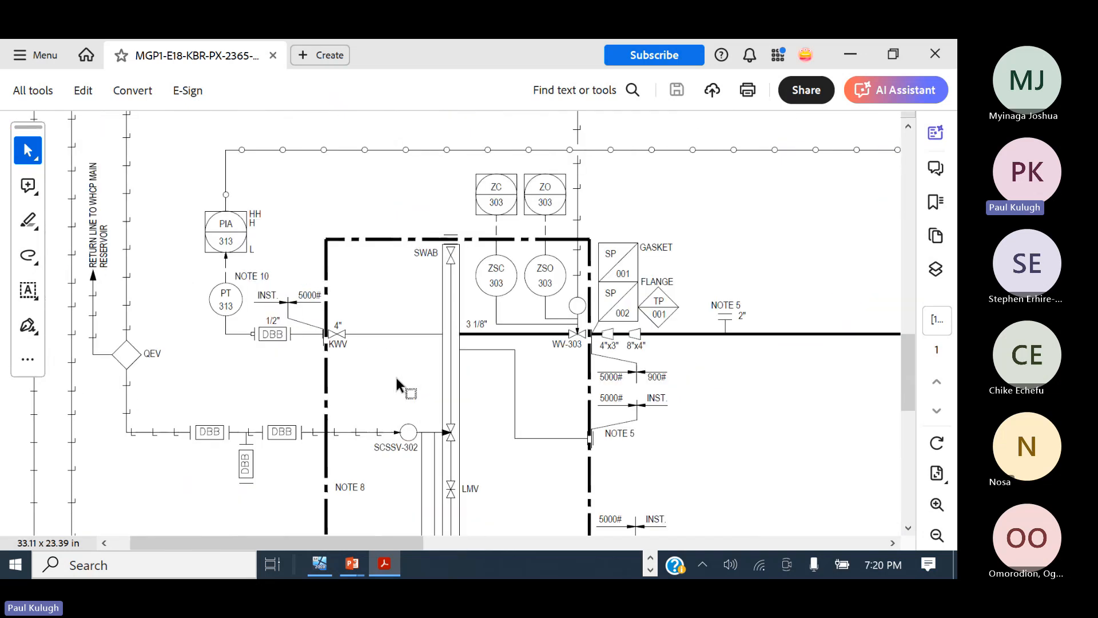
scroll(397, 378, up, 10)
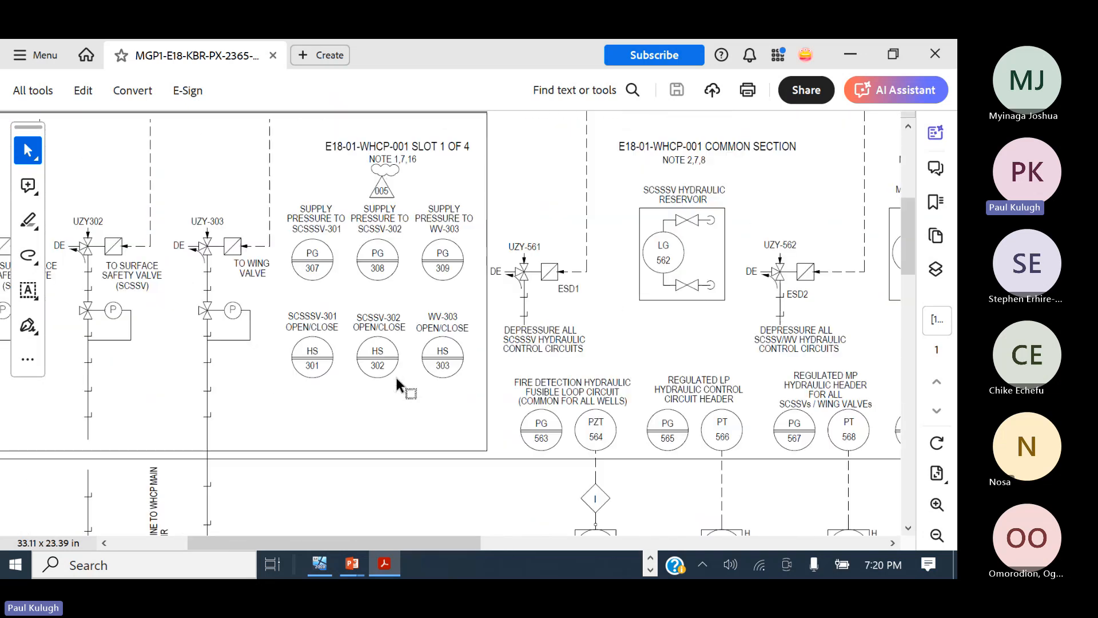
scroll(396, 379, left, 3)
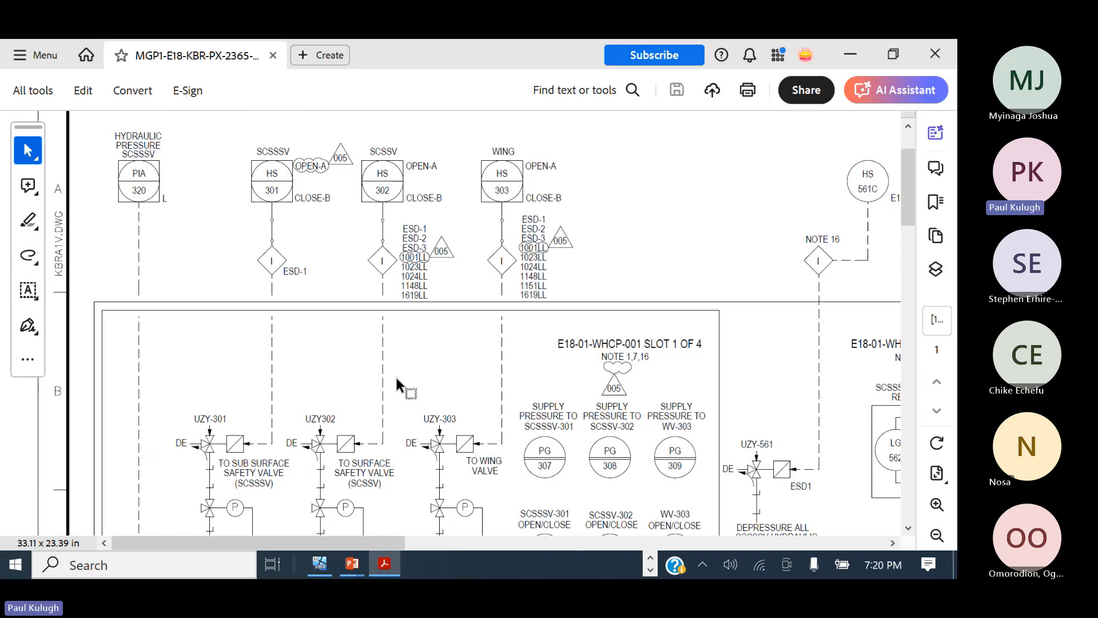
scroll(396, 378, down, 15)
scroll(397, 380, down, 2)
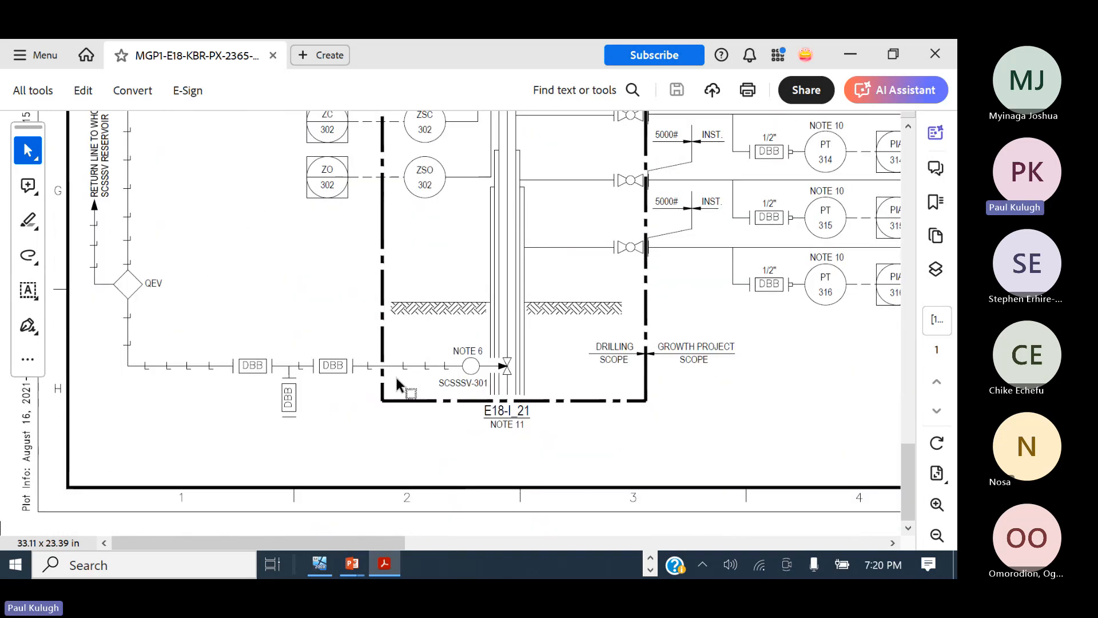
scroll(397, 380, right, 8)
scroll(397, 379, up, 5)
scroll(397, 378, right, 4)
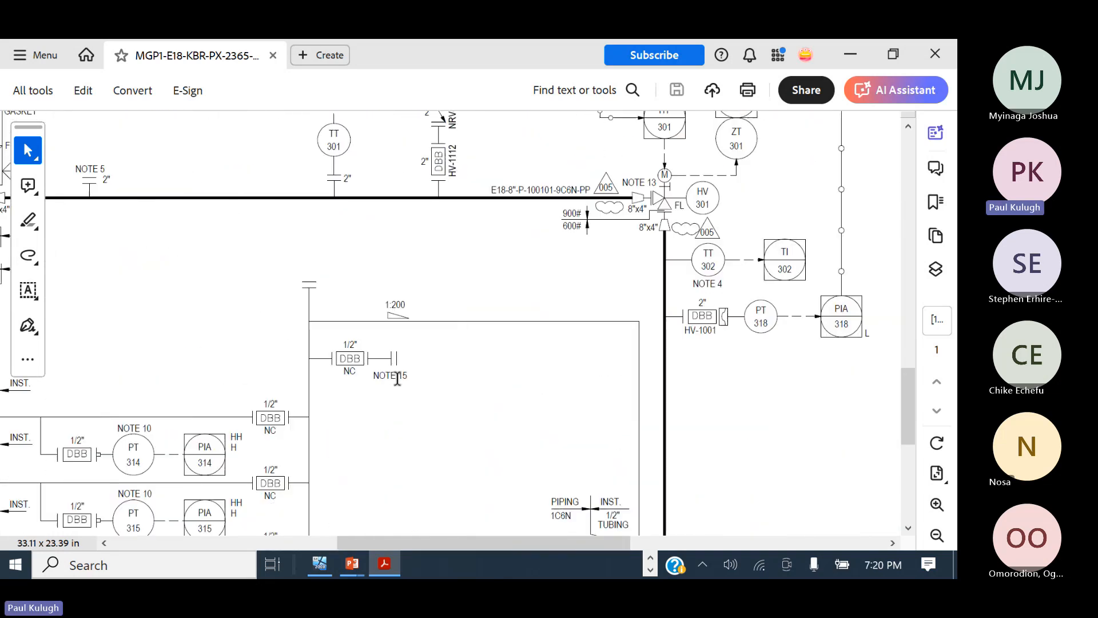
scroll(397, 378, right, 7)
scroll(397, 379, up, 20)
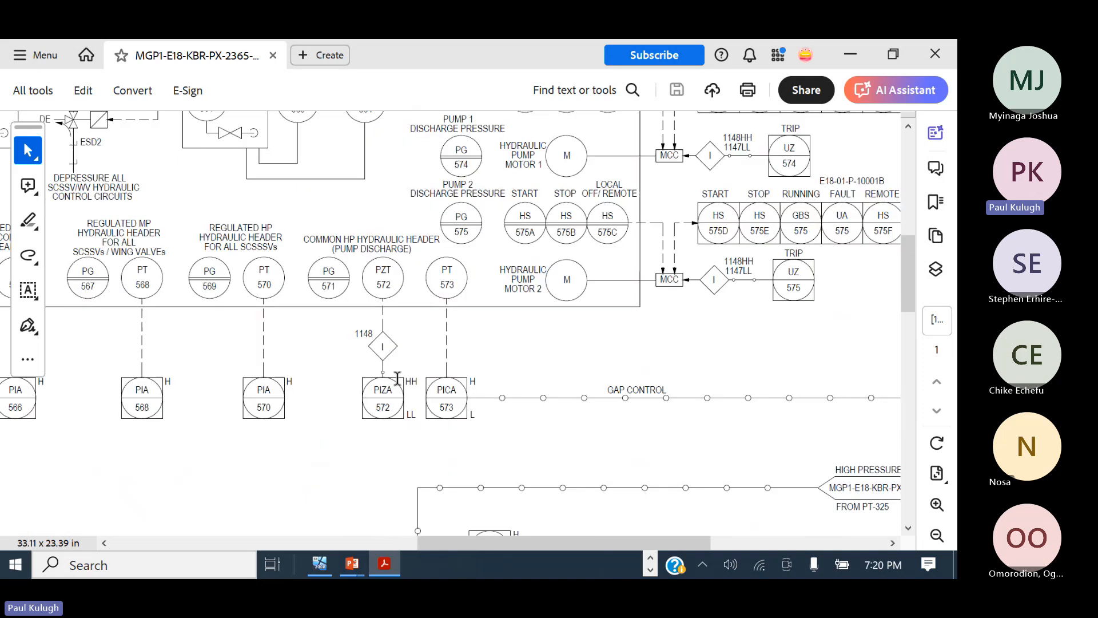
Compare the general notes on tag prefixes with the common section's reservoir, gas detection and hydraulic pump tags
scroll(397, 379, up, 9)
scroll(397, 378, right, 3)
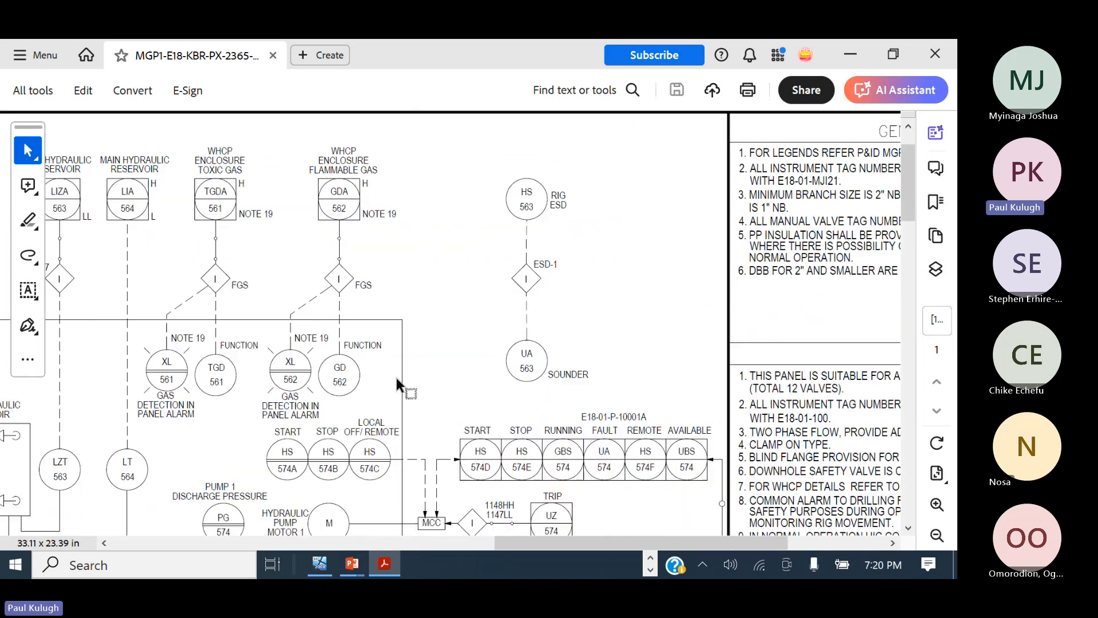
scroll(397, 379, left, 7)
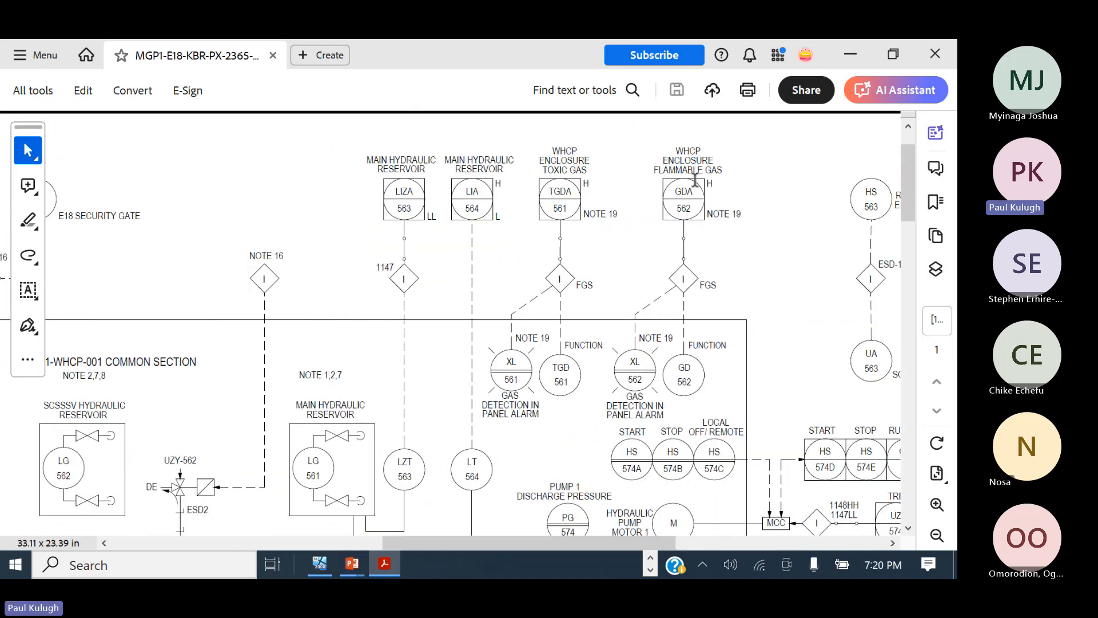
scroll(475, 290, right, 18)
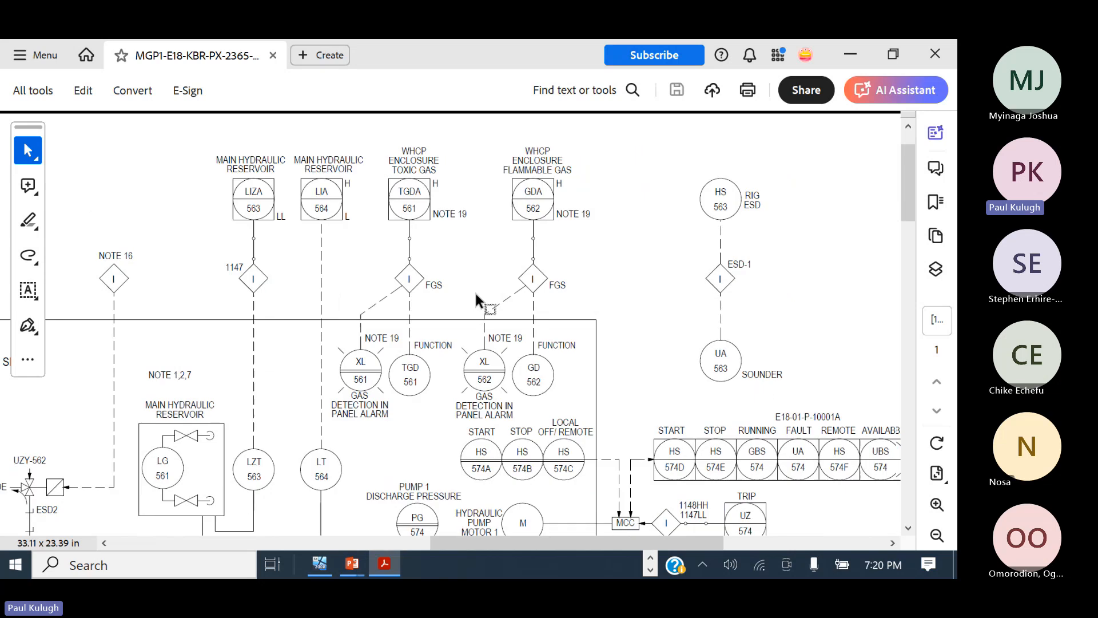
scroll(476, 294, up, 1)
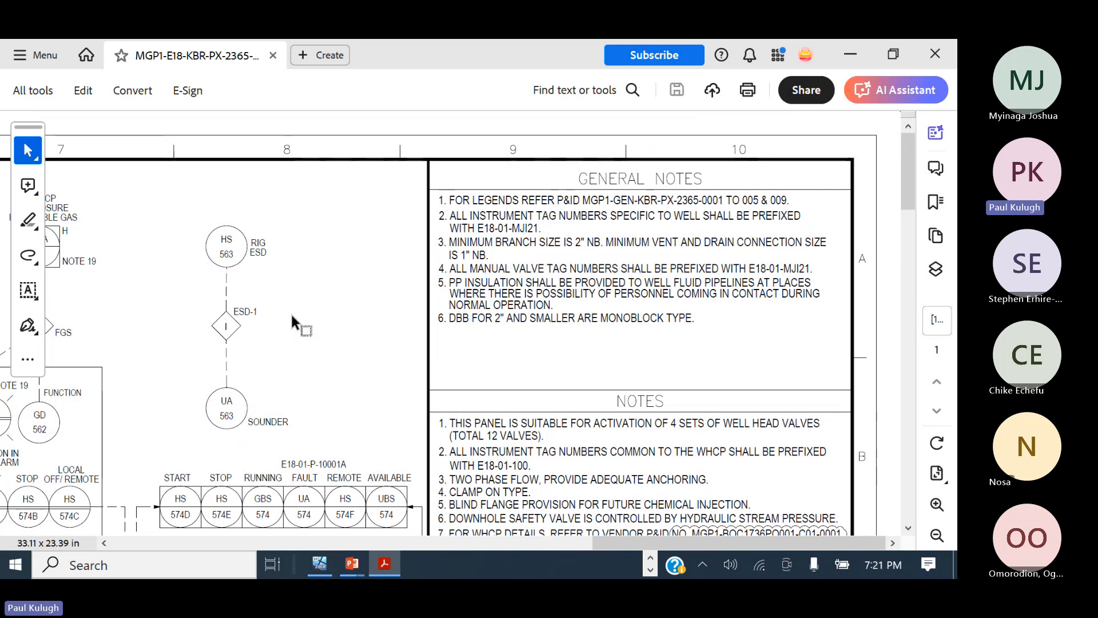
scroll(292, 315, left, 9)
scroll(291, 315, down, 3)
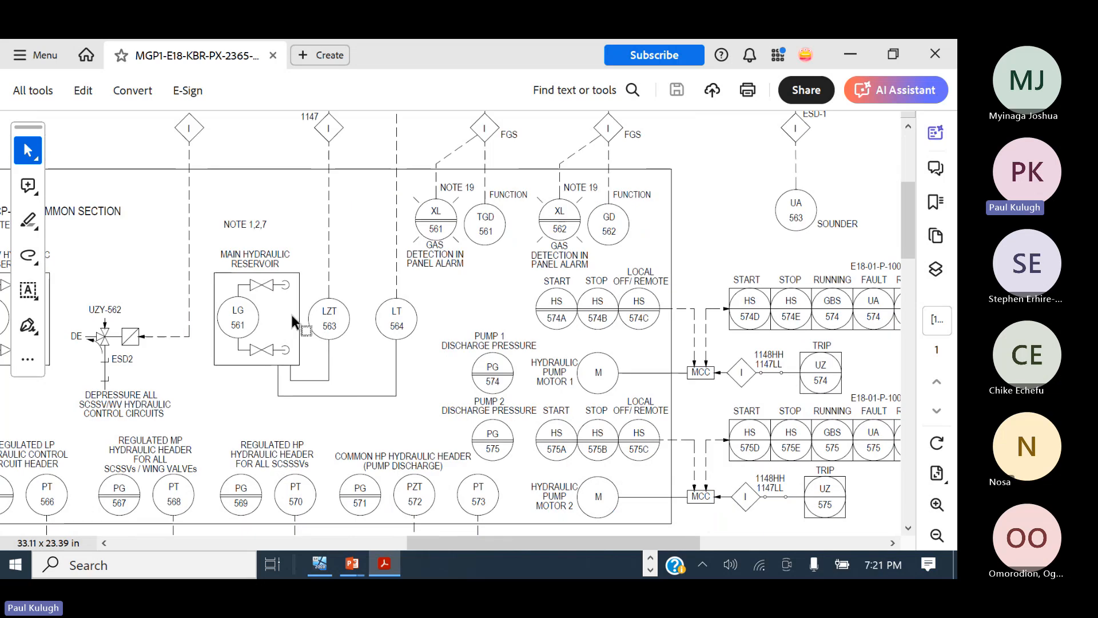
scroll(291, 313, down, 6)
scroll(291, 312, up, 3)
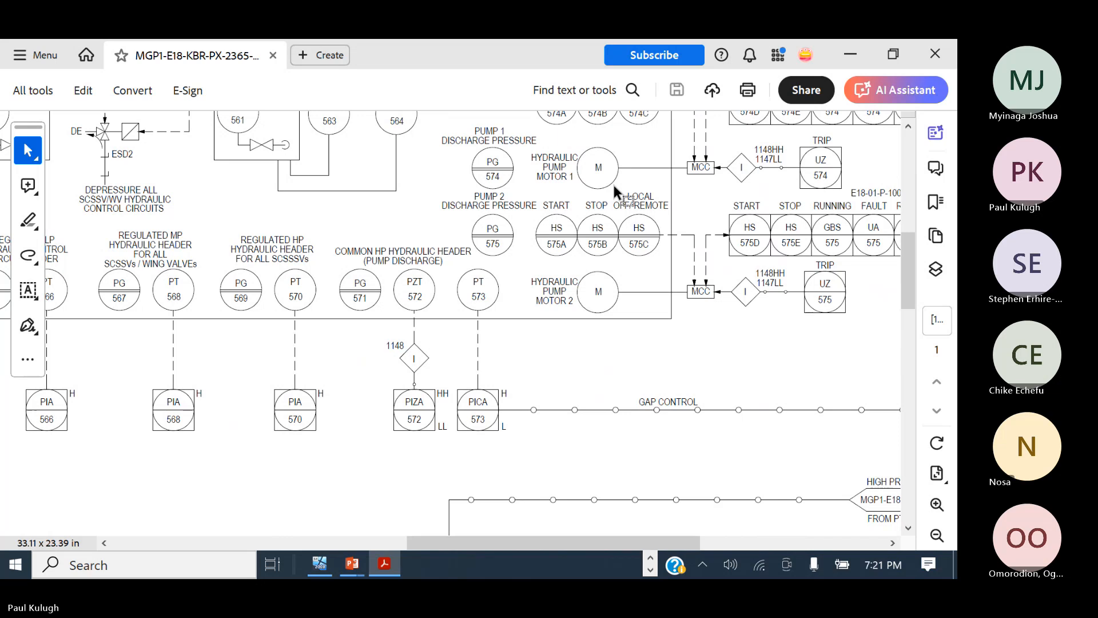
Highlight the prefix E18-01-MJI21 in general note 2 on well-specific instrument tag numbers
scroll(613, 186, right, 8)
scroll(614, 185, up, 6)
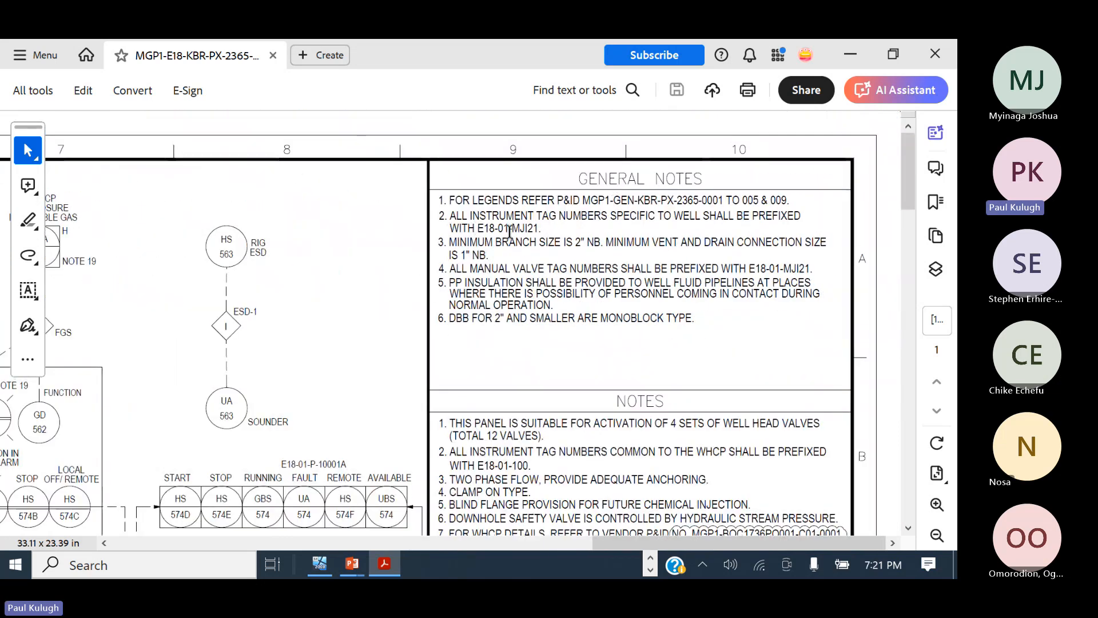
scroll(317, 280, left, 6)
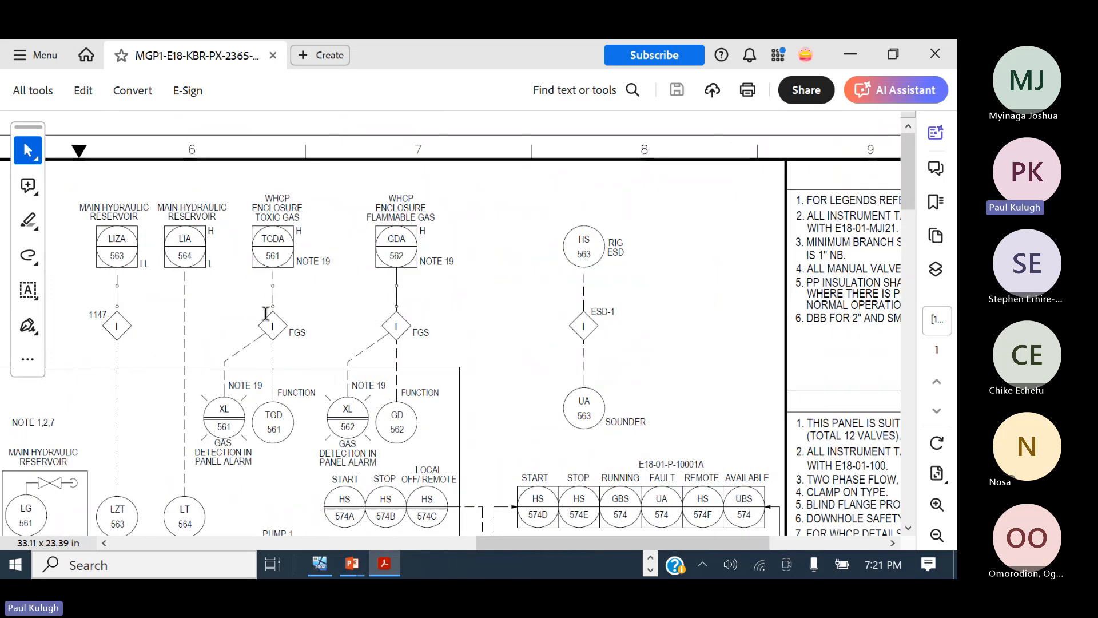
scroll(310, 290, right, 6)
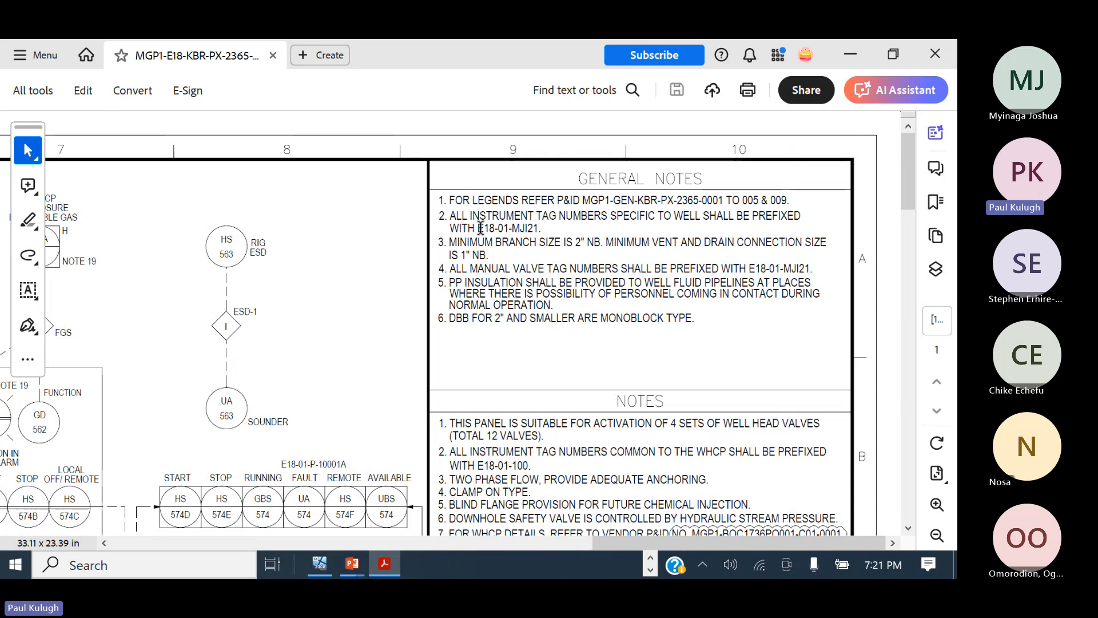
drag(479, 228, 541, 228)
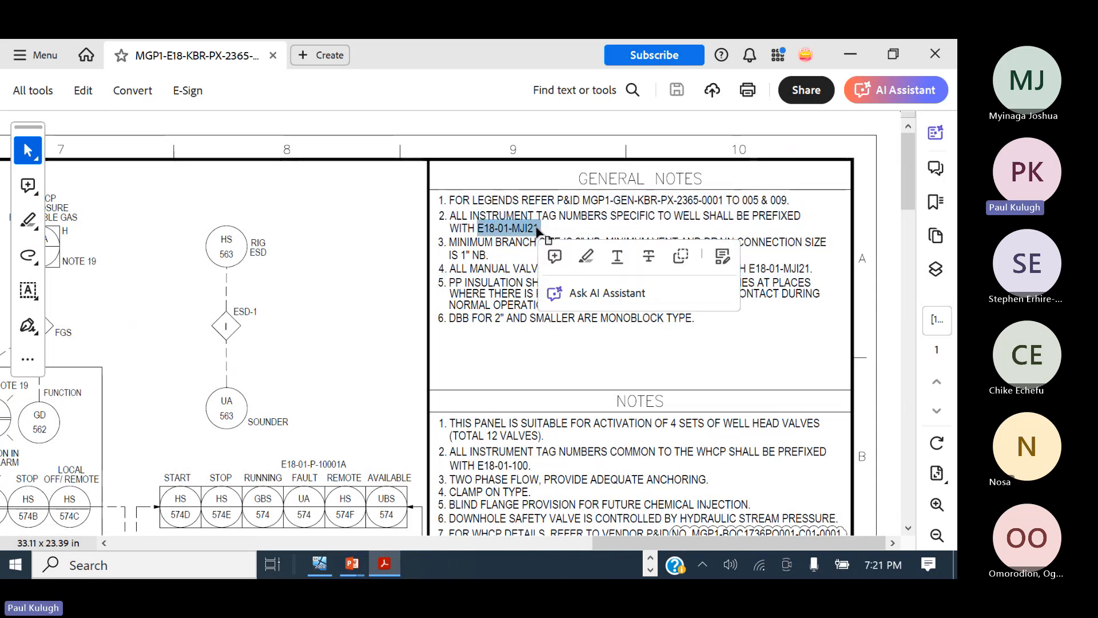
click(484, 229)
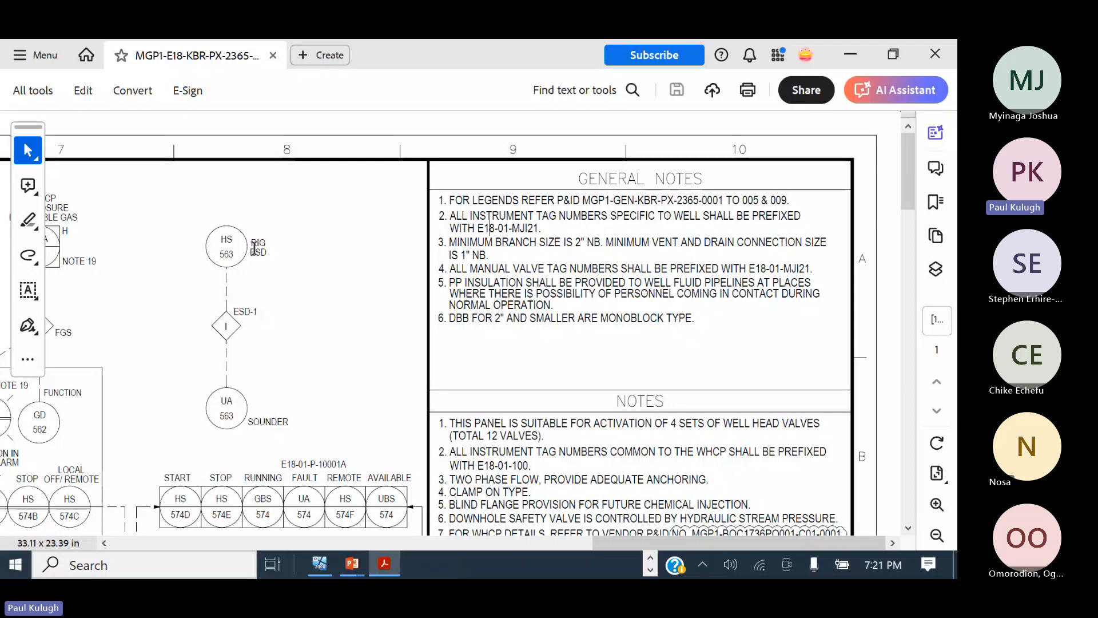
Examine the hand switches, UZY valves and pressure gauges of E18-01-WHCP-001 slot 1 of 4 that take the well prefix
scroll(313, 239, left, 5)
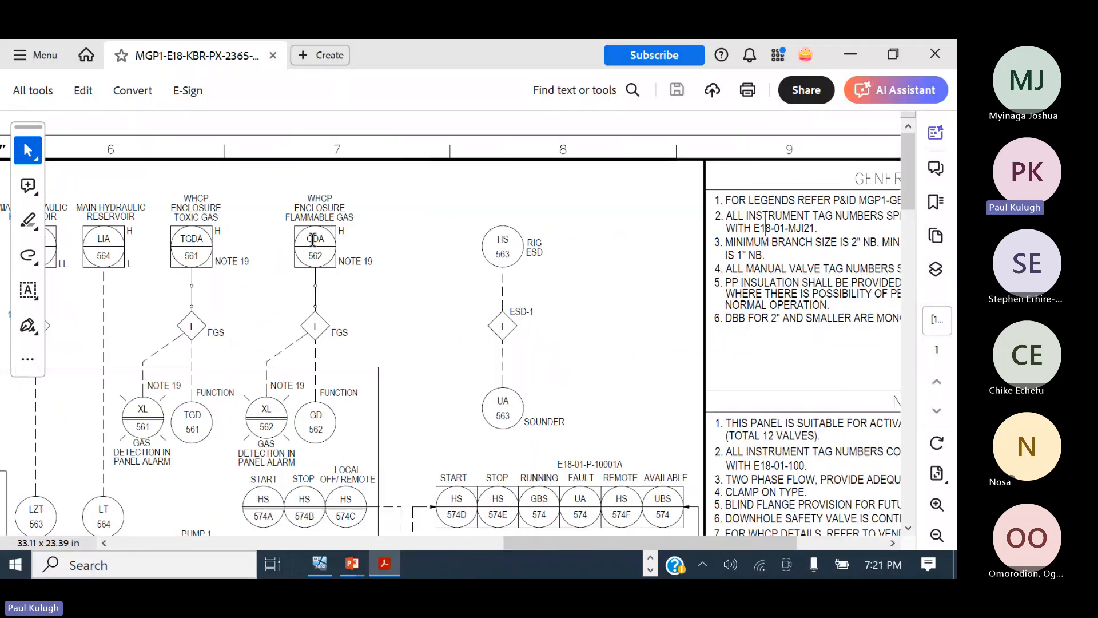
scroll(313, 239, left, 12)
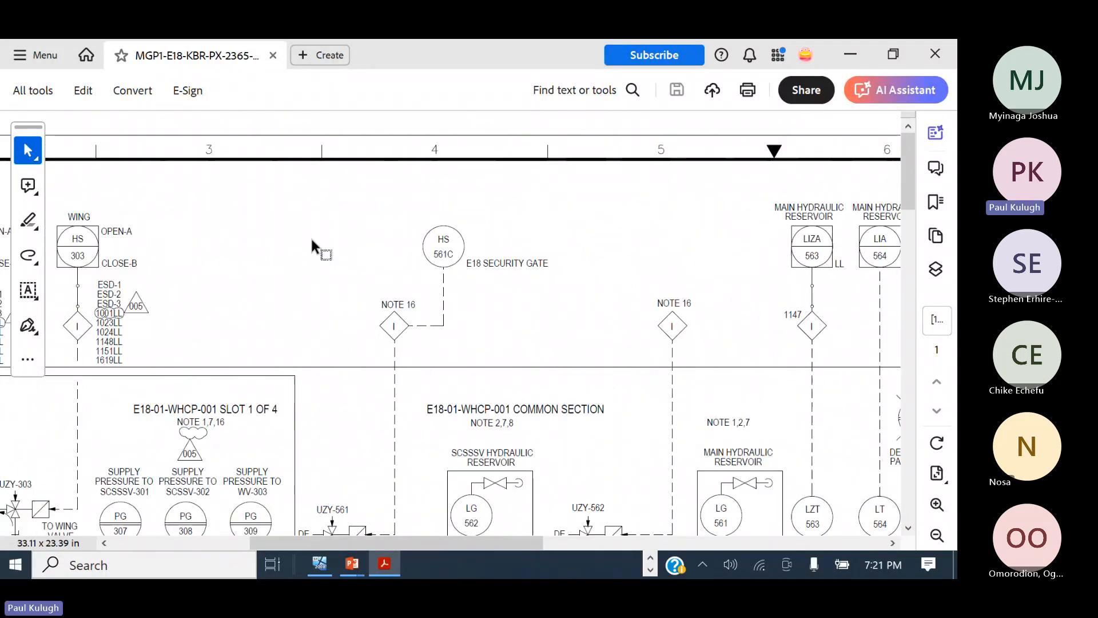
scroll(312, 240, left, 8)
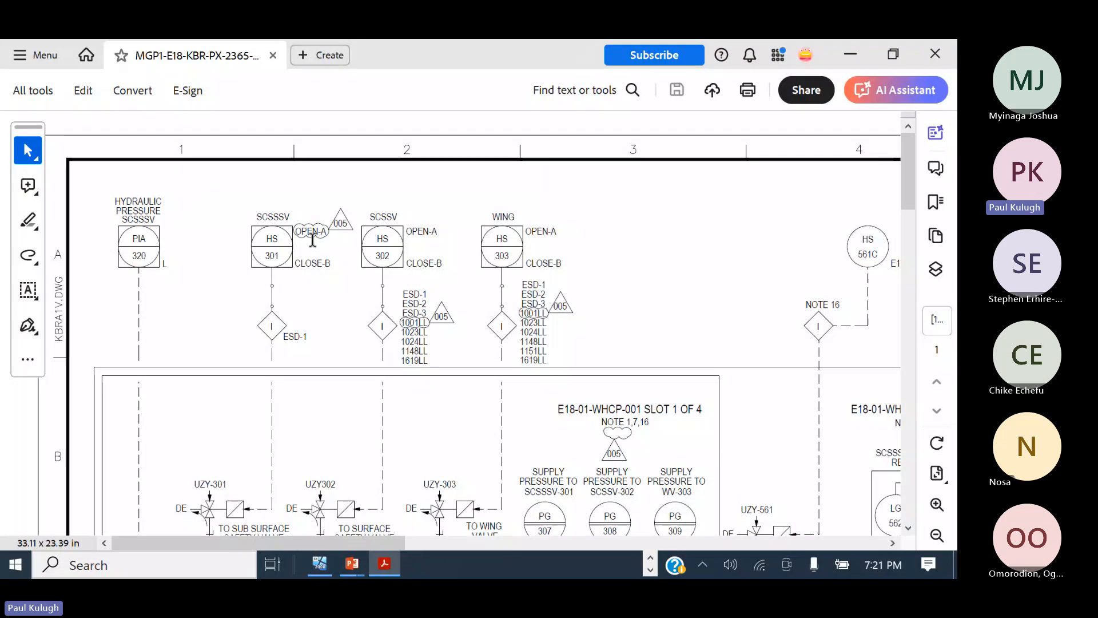
scroll(312, 239, down, 5)
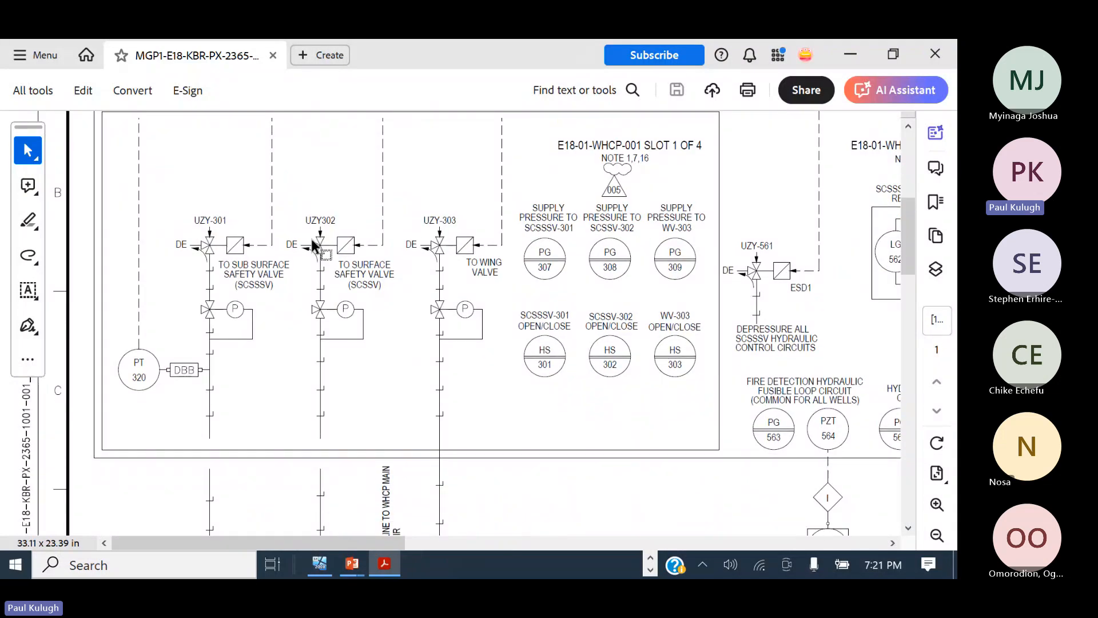
scroll(312, 239, right, 4)
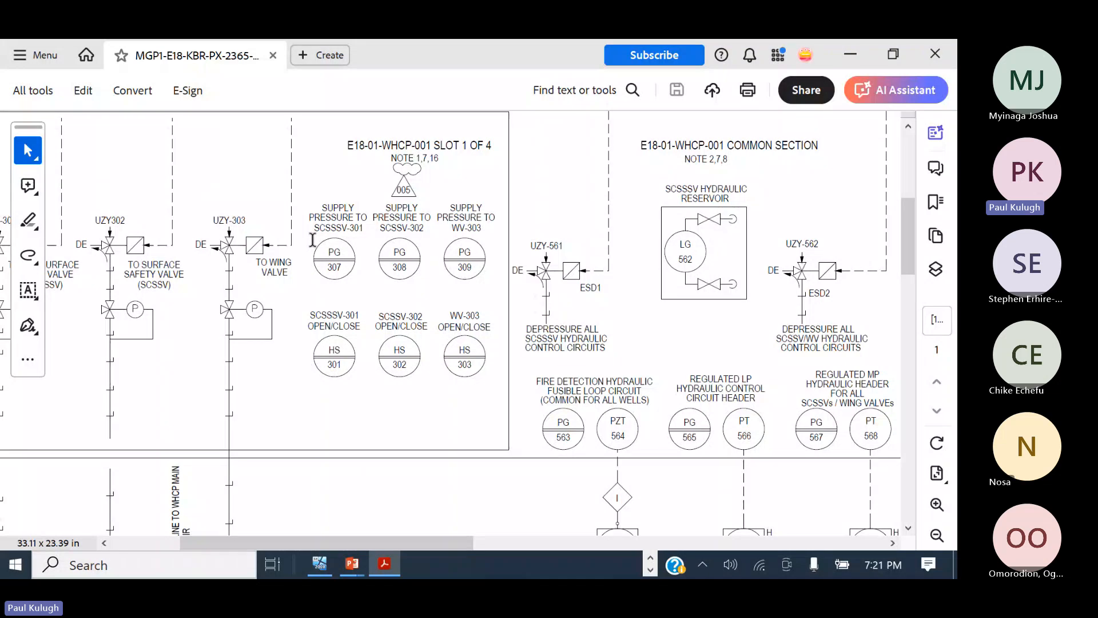
Close the P&ID and Acrobat, and place the cursor after the second functional location in the virtual machine's Notepad list
click(270, 53)
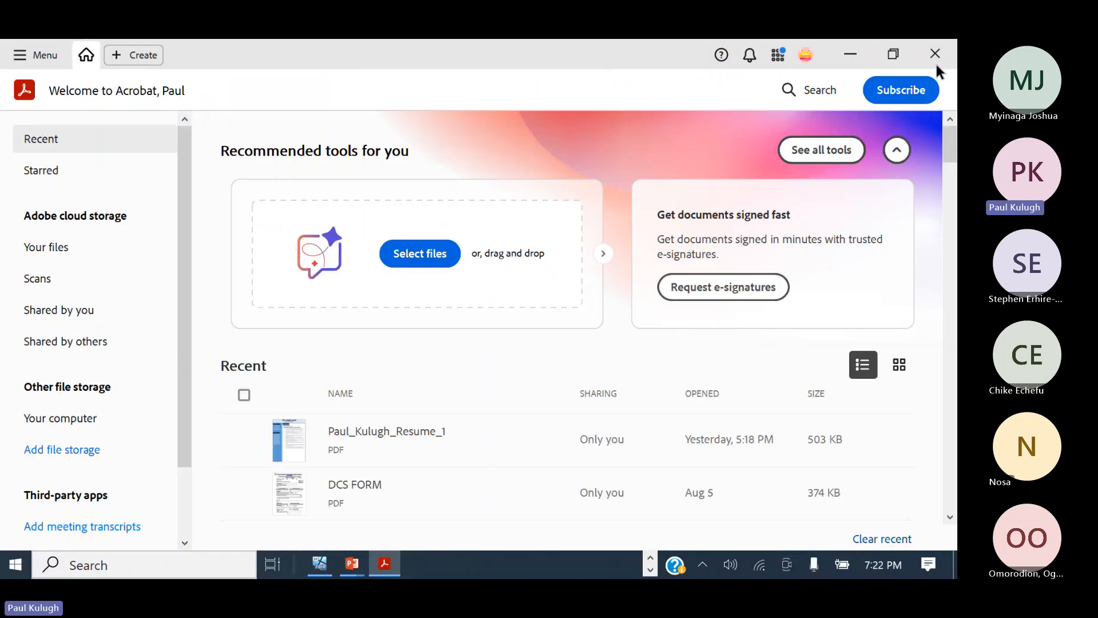
click(936, 55)
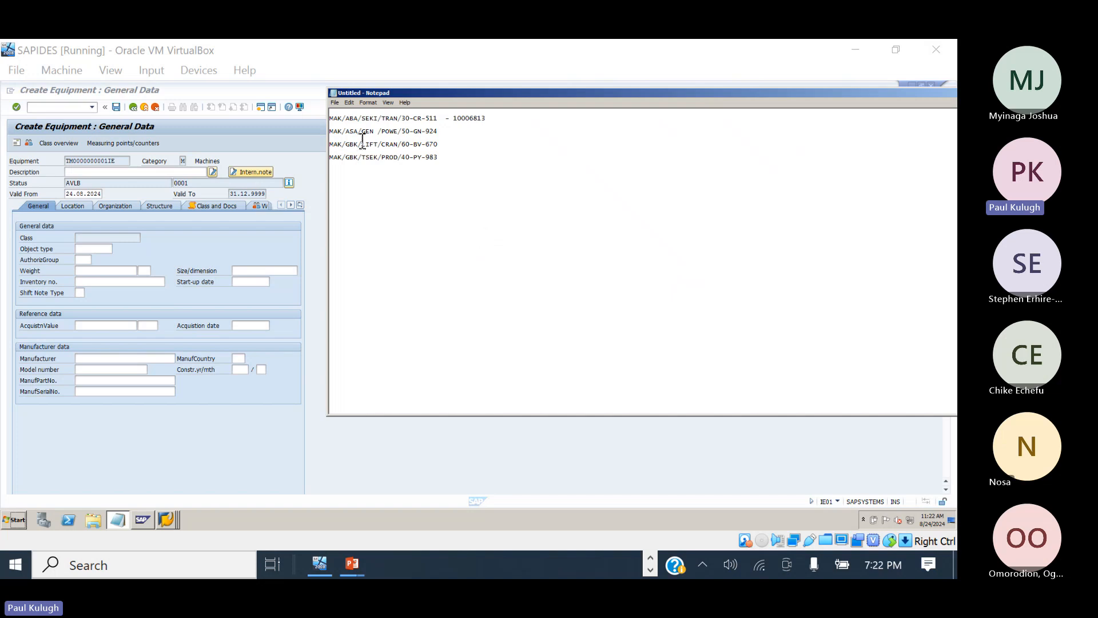
click(466, 132)
Leave the equipment record for the Create Equipment initial screen and reopen the general data with category M, Machines
click(131, 178)
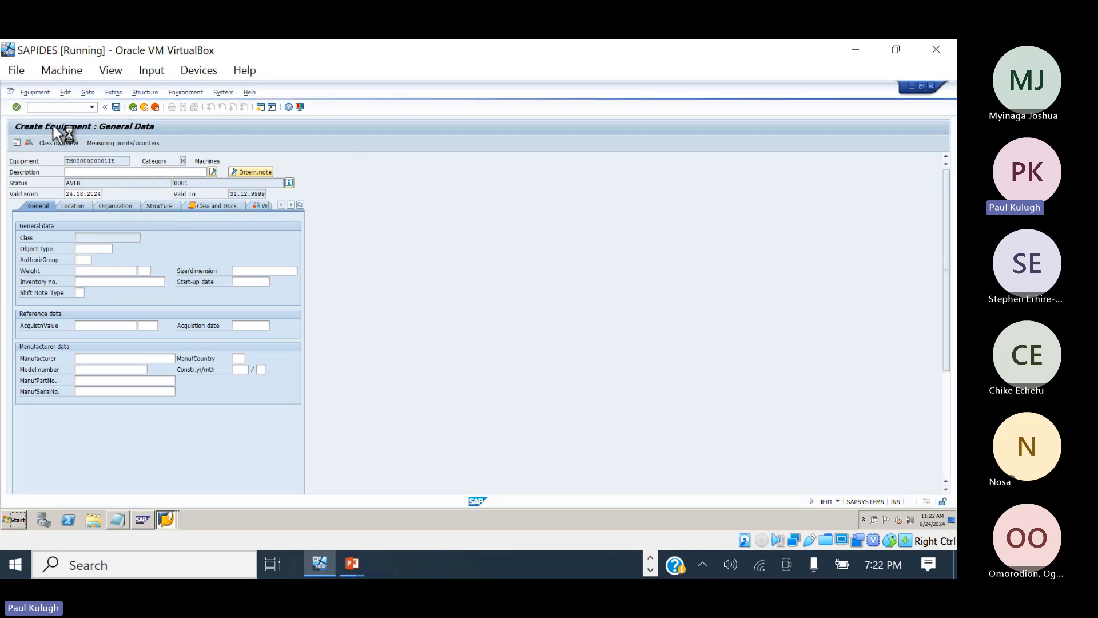
click(173, 266)
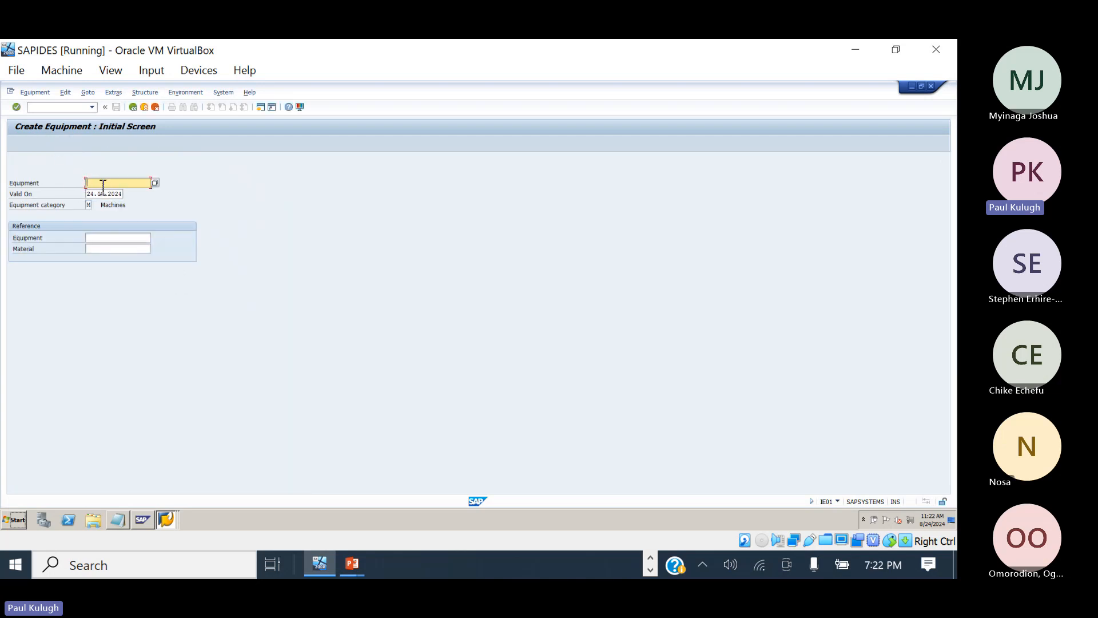
key(Return)
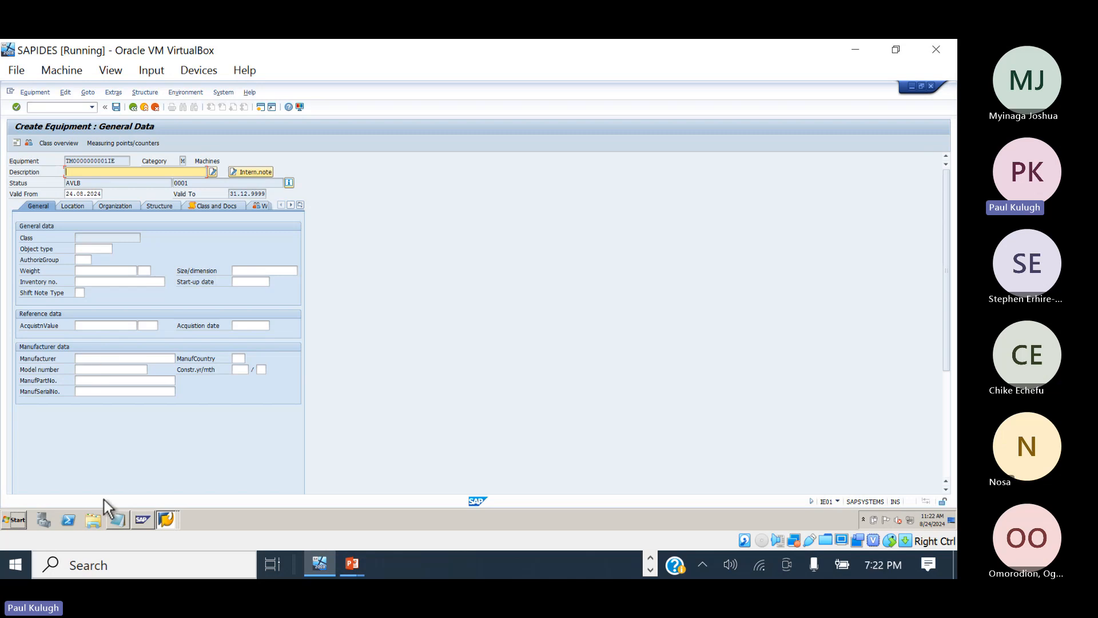
Look up MAK/ASA/GEN /POWE/50-GN-924 in the functional location list and select its description, DIESEL GENERATOR 1
click(118, 523)
click(160, 527)
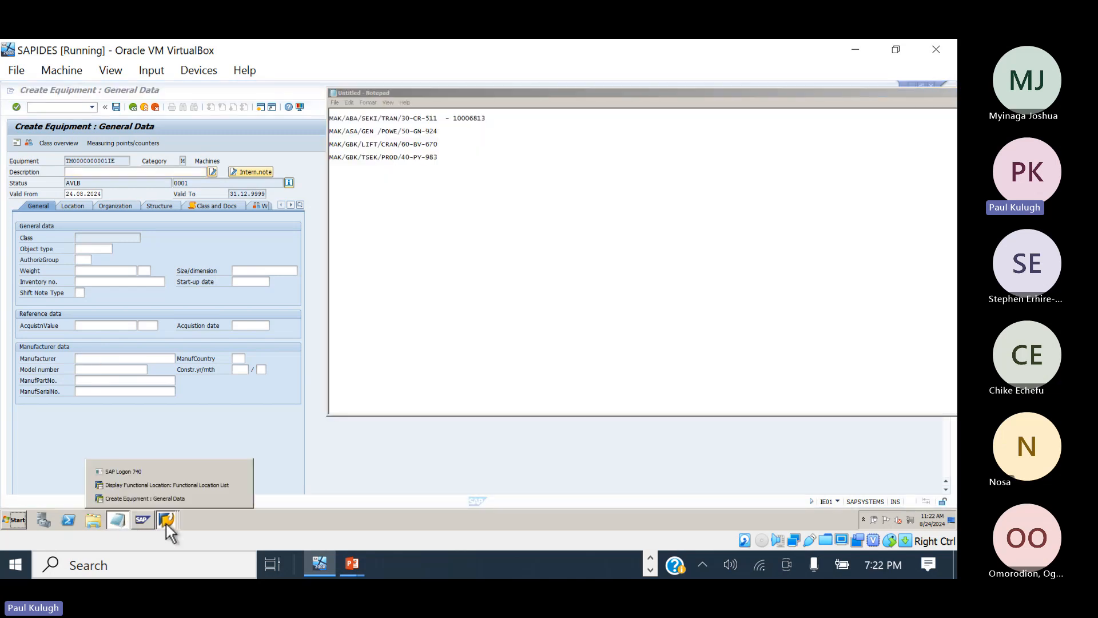
click(144, 484)
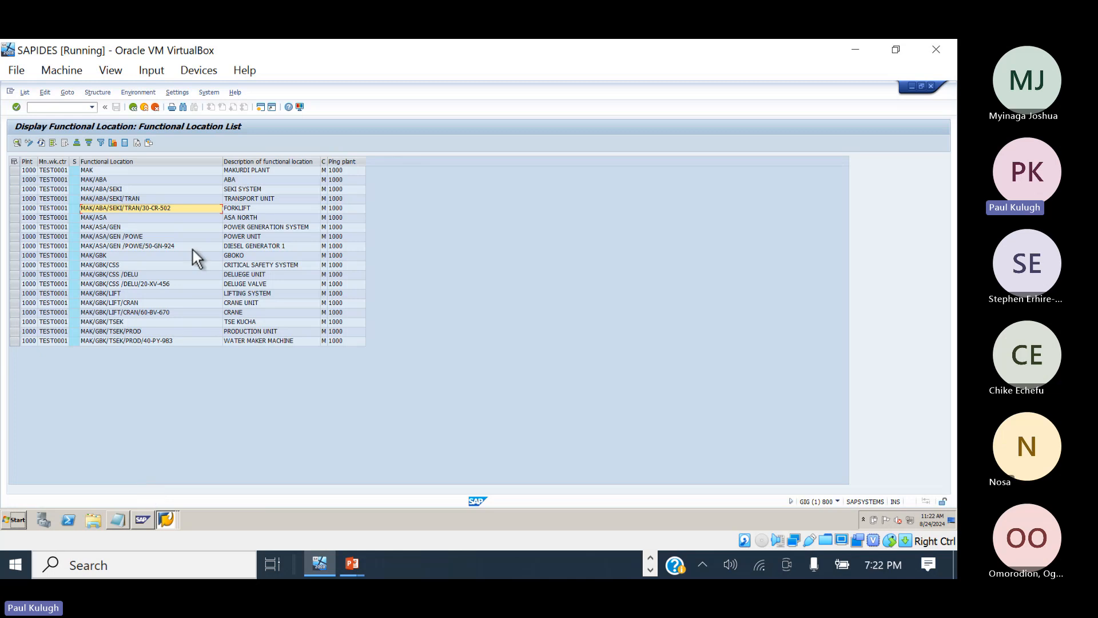
click(255, 227)
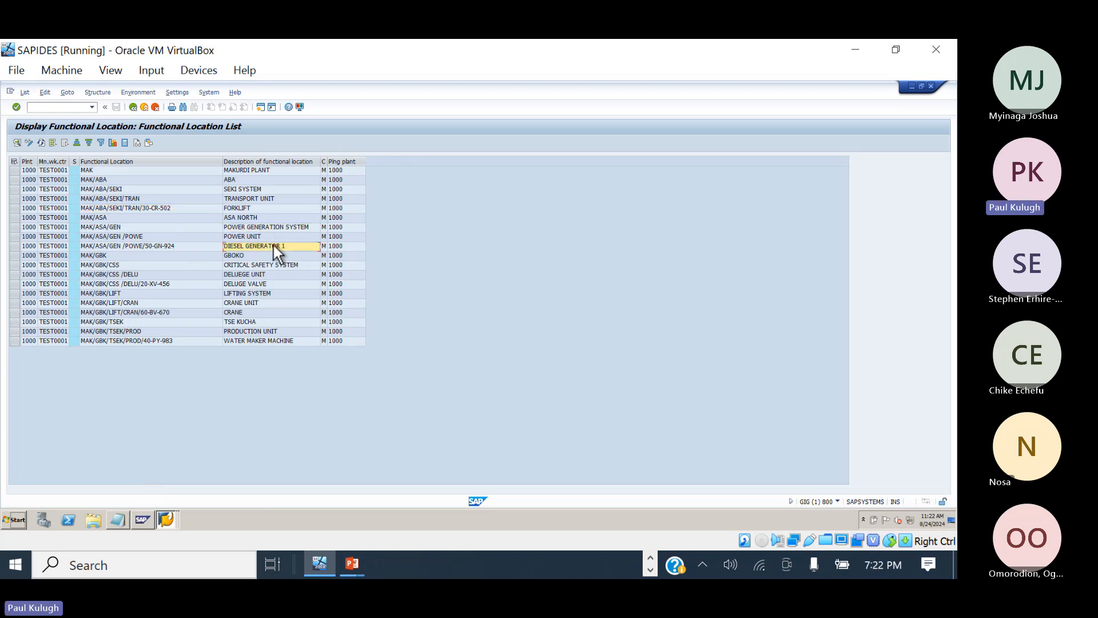
click(856, 50)
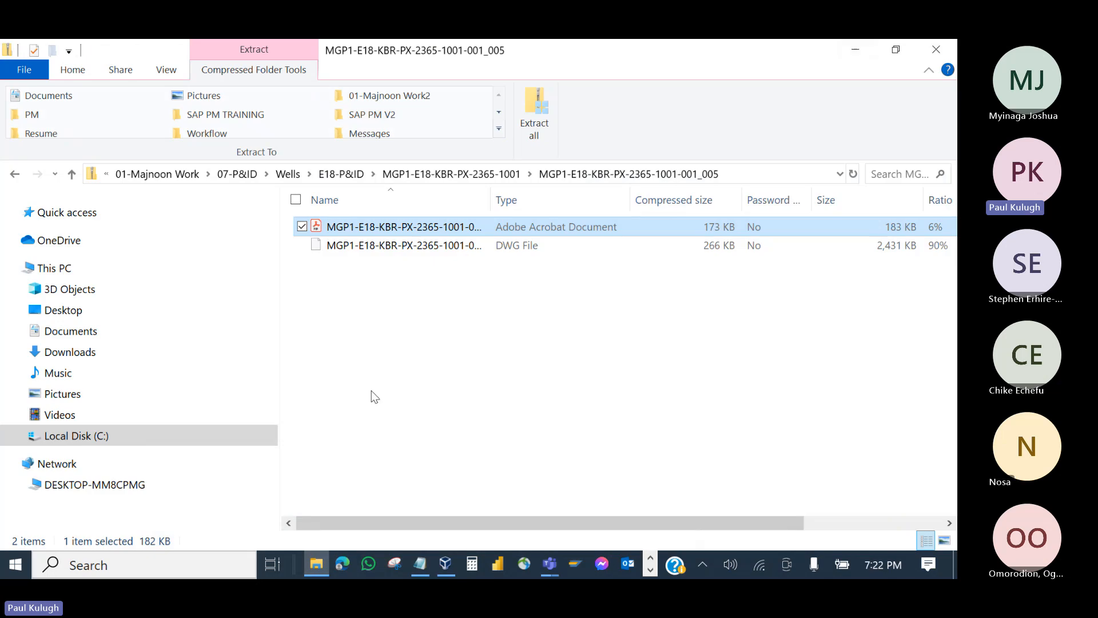
click(856, 50)
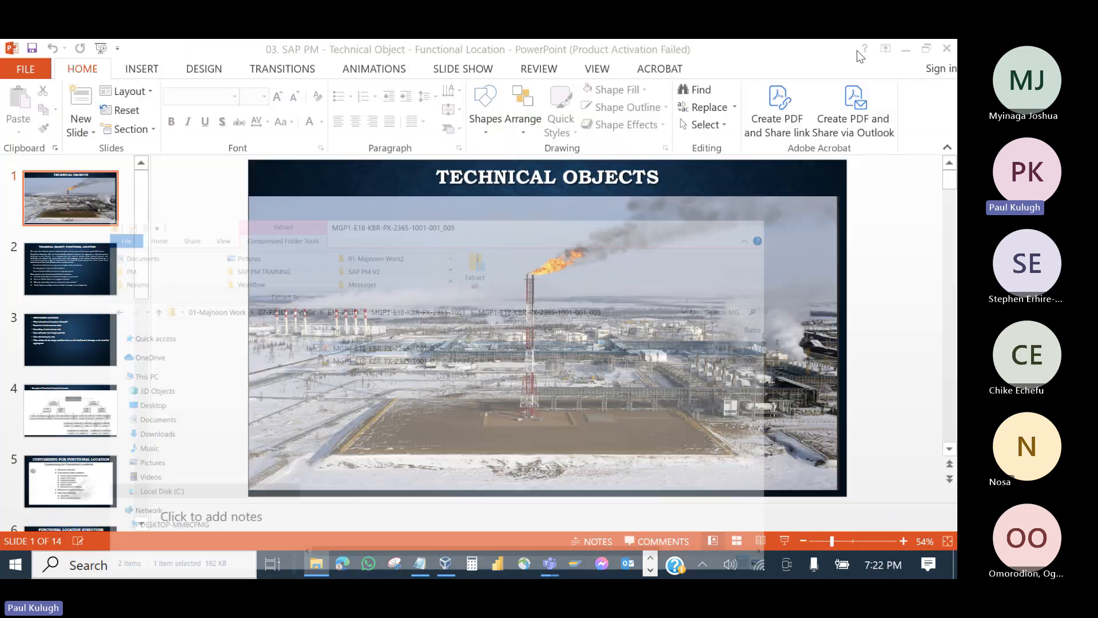
click(332, 565)
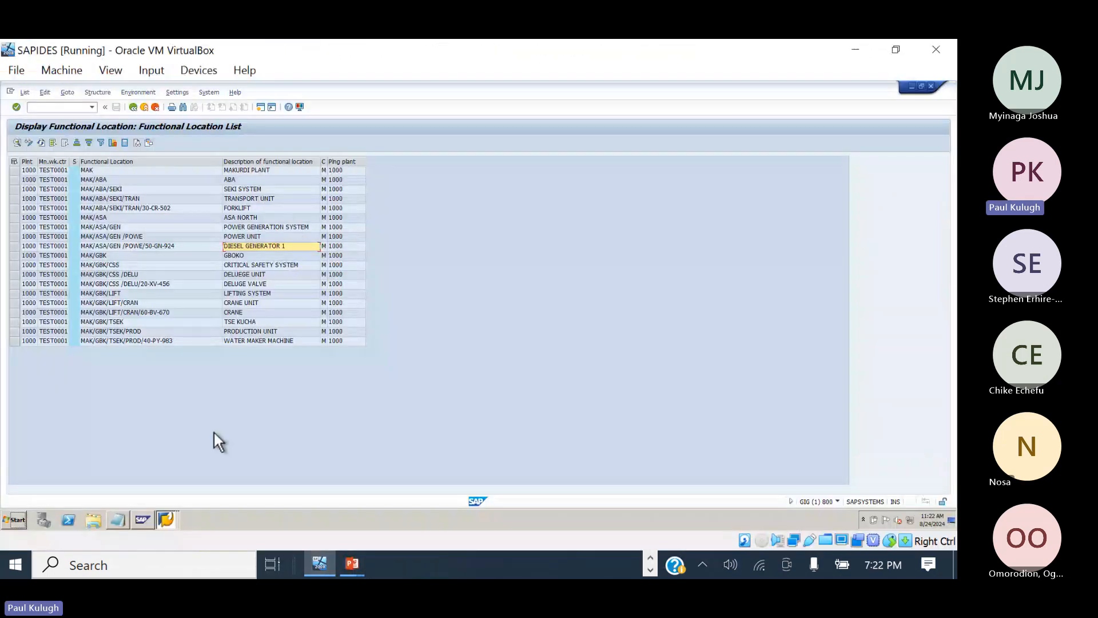
Return to the Create Equipment general data, enter the description Generator 1 and save the equipment record
click(166, 519)
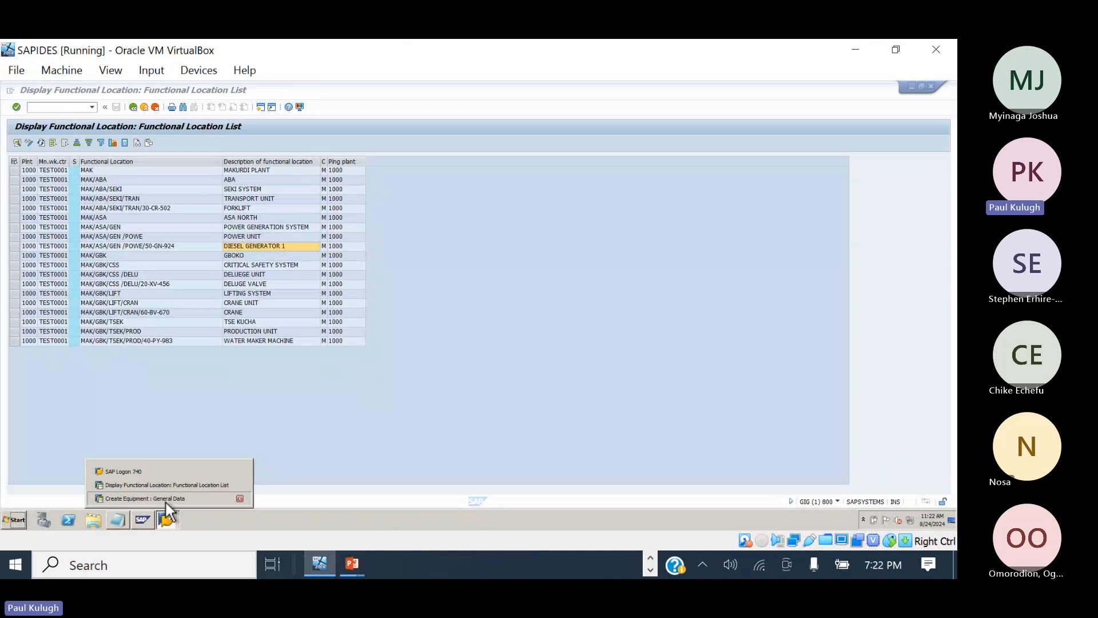
click(167, 499)
text(g)
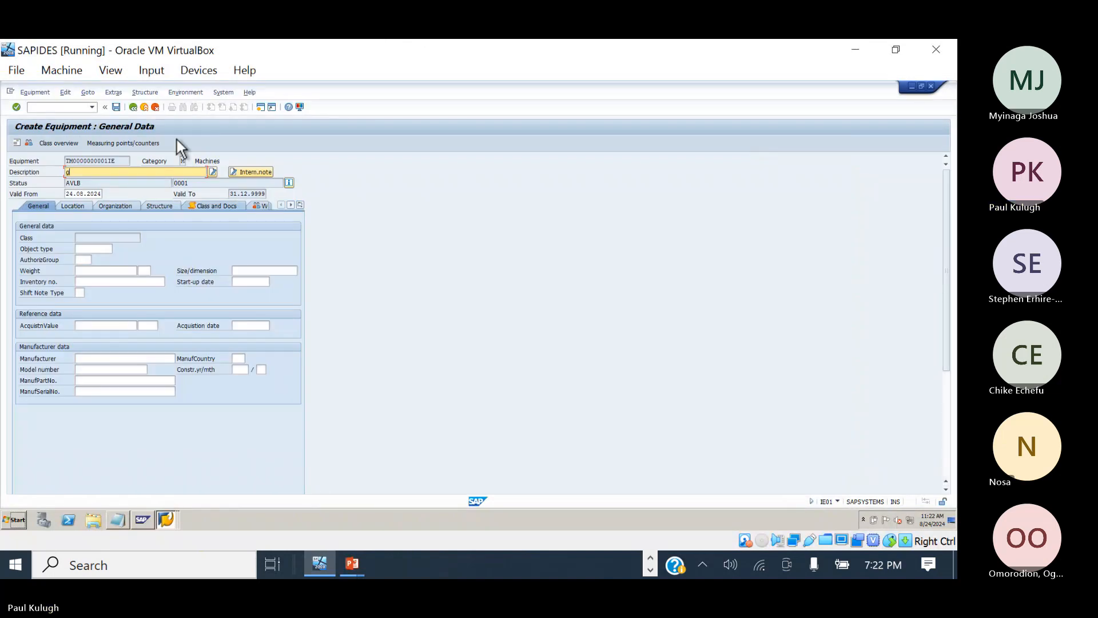
key(BackSpace)
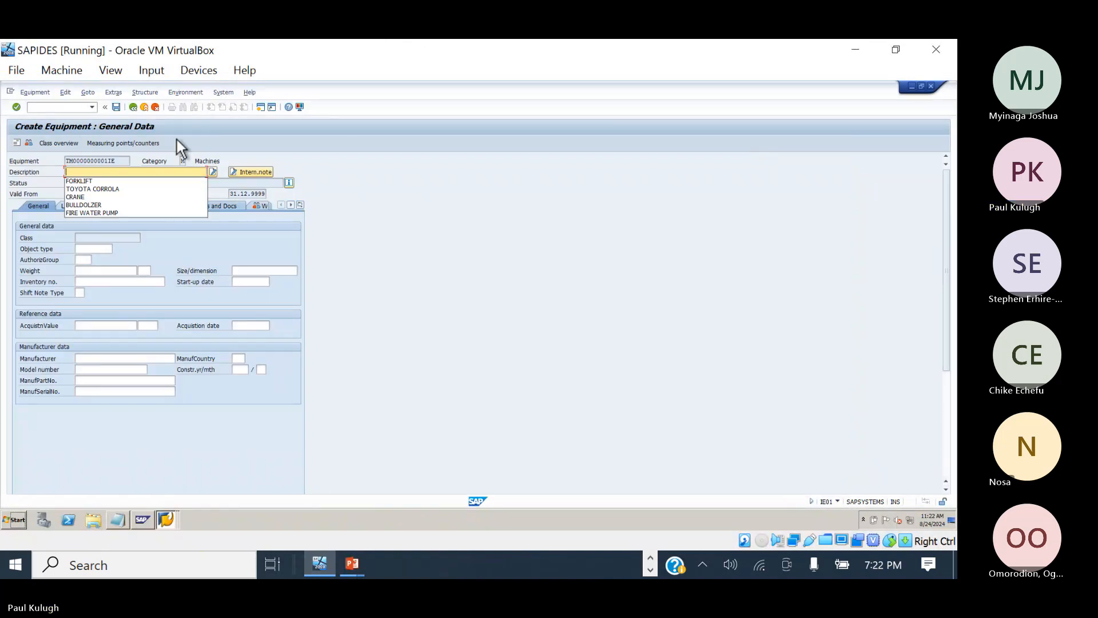
text(g)
key(BackSpace)
text(Genera)
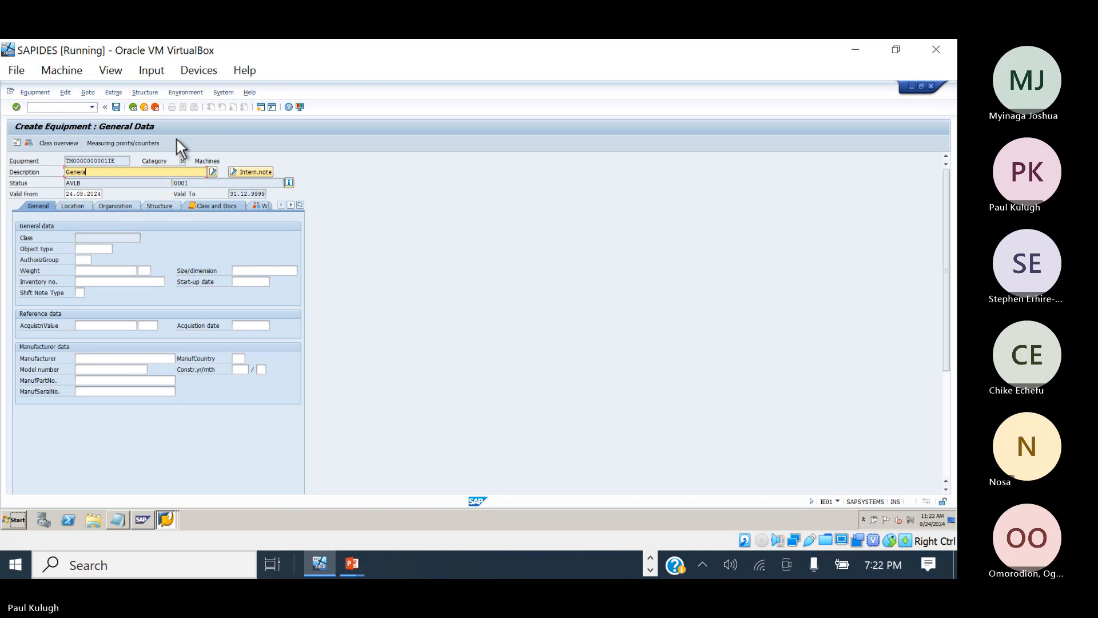
text(tor 1)
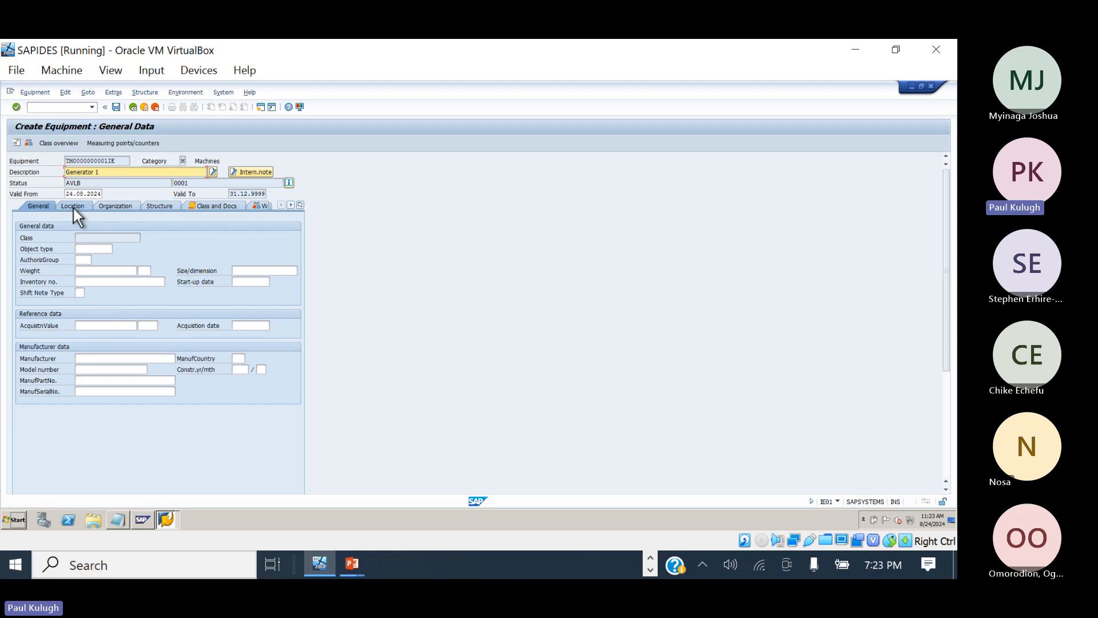
click(117, 107)
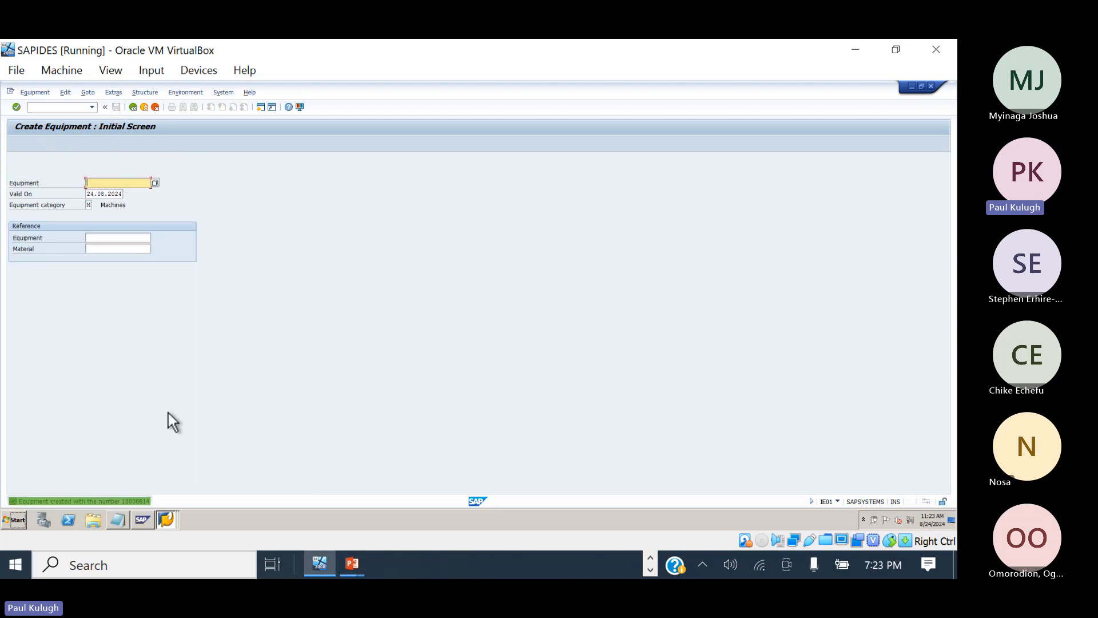
Copy equipment number 10006814 from the creation message and record it after MAK/ASA/GEN /POWE/50-GN-924 in the Notepad list
double_click(132, 503)
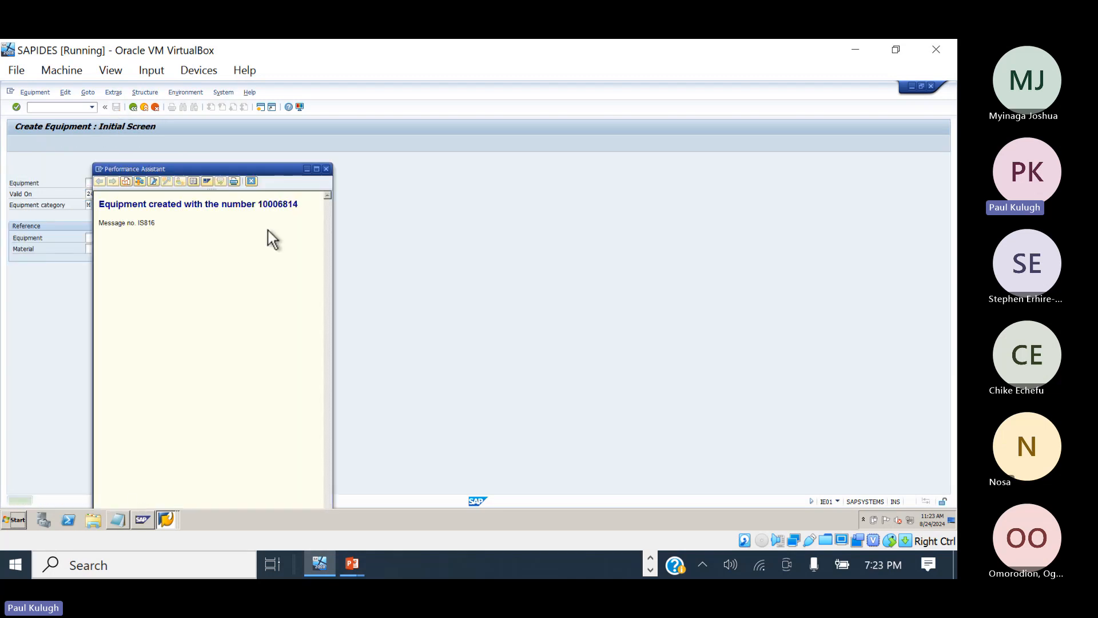
double_click(282, 205)
key(ctrl+c)
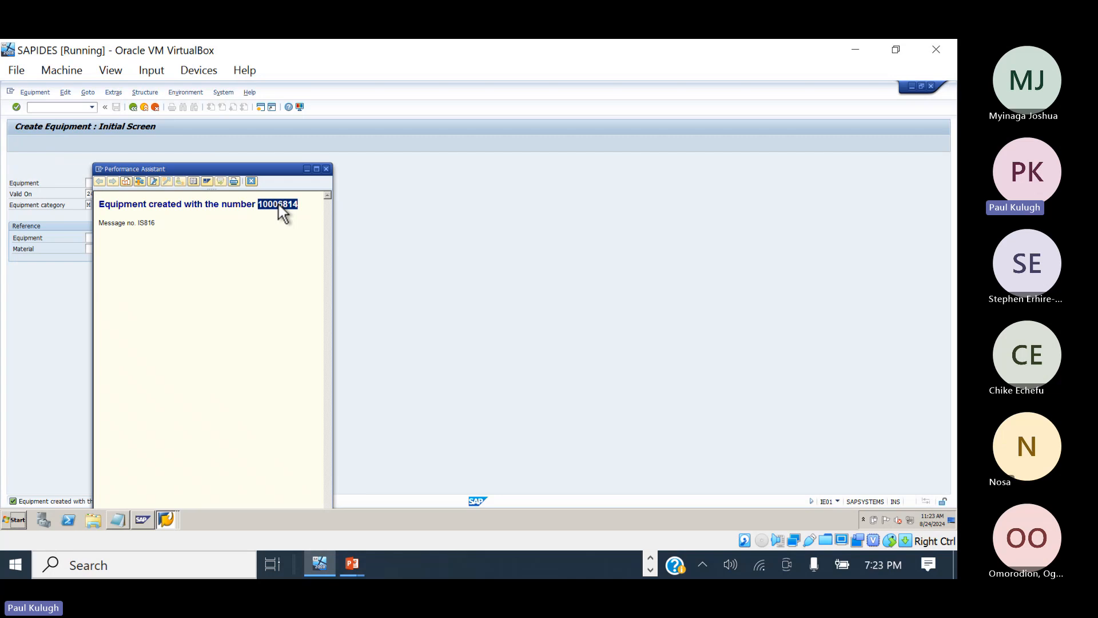
click(112, 522)
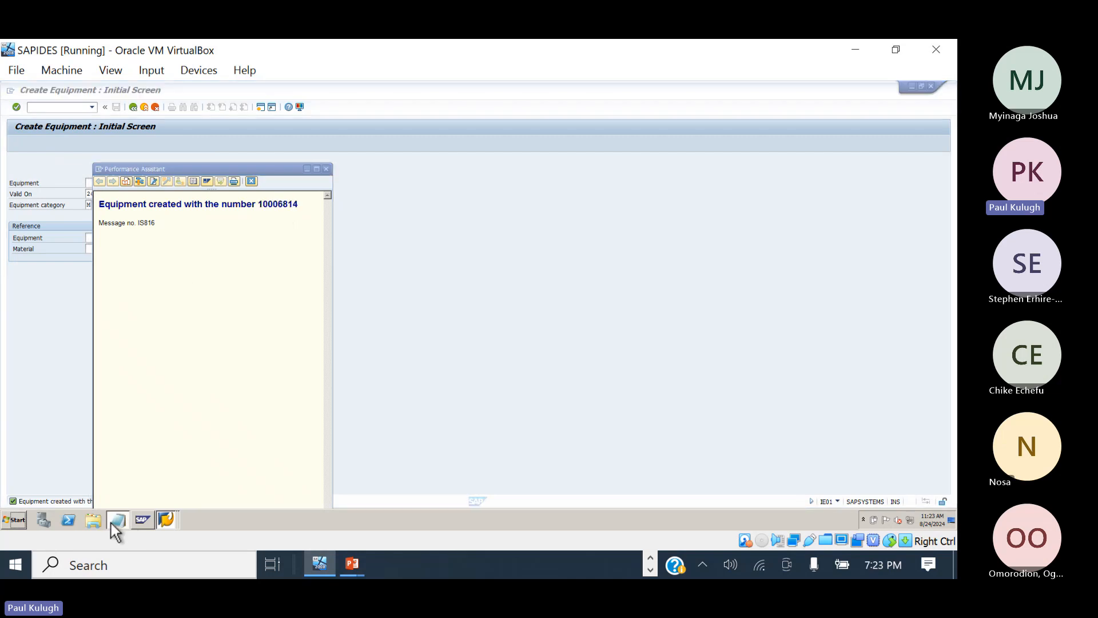
click(450, 130)
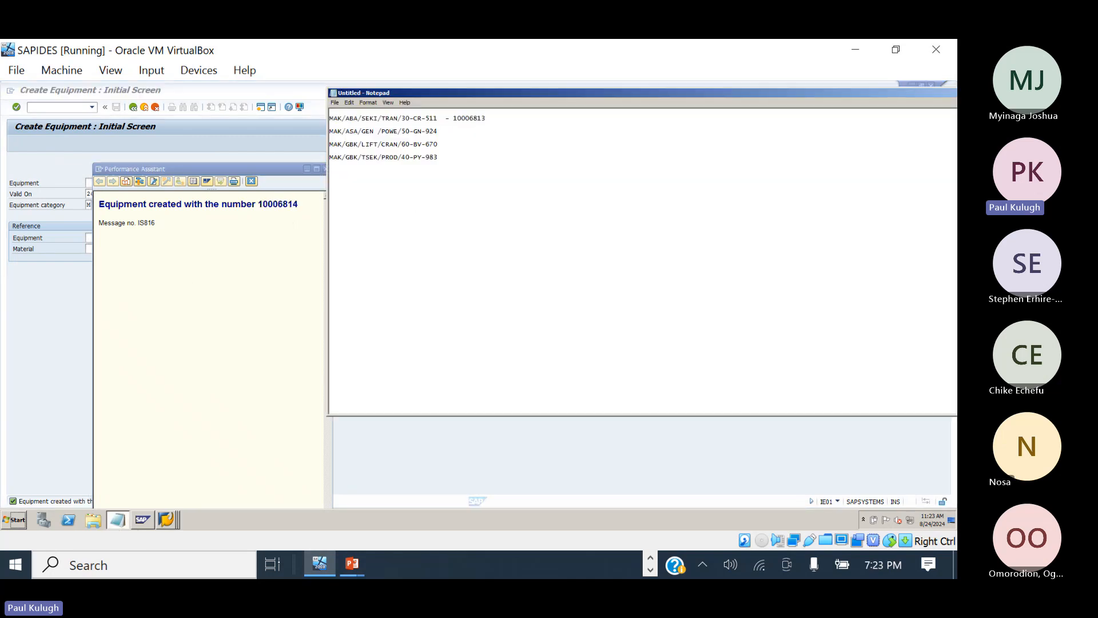
text(-)
key(ctrl+v)
Add a dash after MAK/GBK/LIFT/CRAN/60-BV-670 in the Notepad list and minimize the equipment creation message
drag(439, 133, 407, 138)
click(418, 136)
drag(440, 134, 418, 137)
click(433, 143)
click(321, 205)
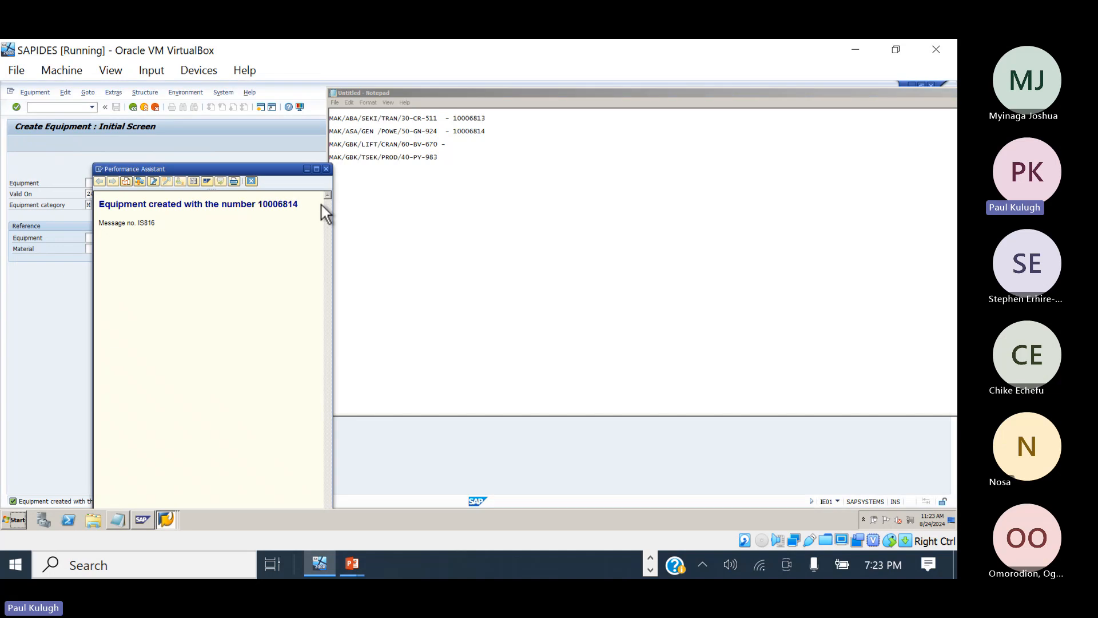
click(308, 169)
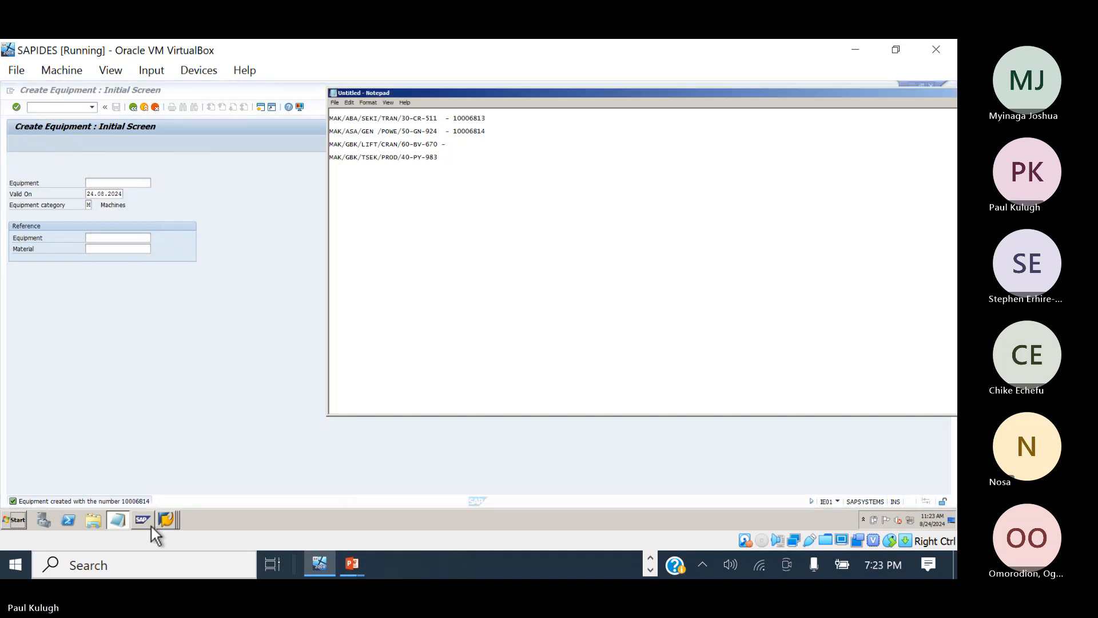
Look up the description of MAK/GBK/LIFT/CRAN/60-BV-670 in the functional location list
click(161, 518)
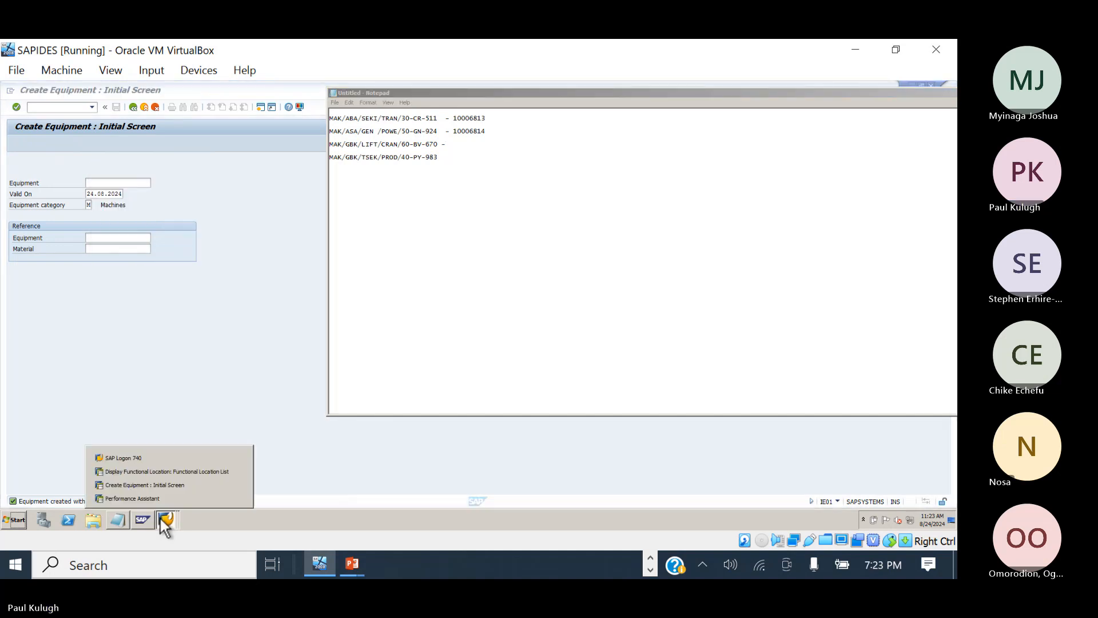
click(163, 470)
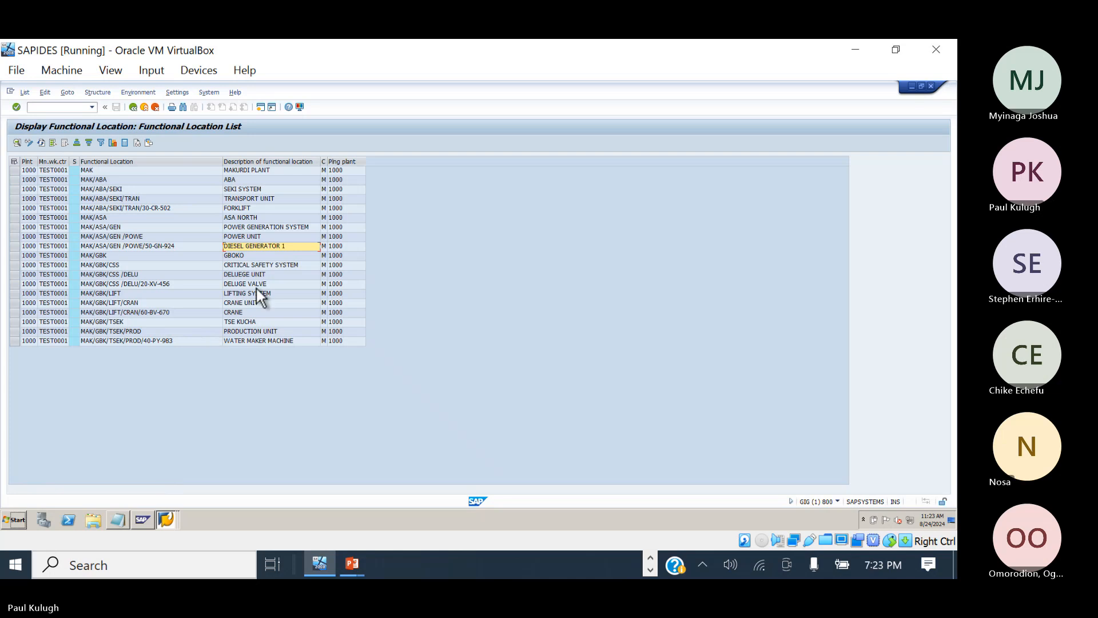
click(245, 312)
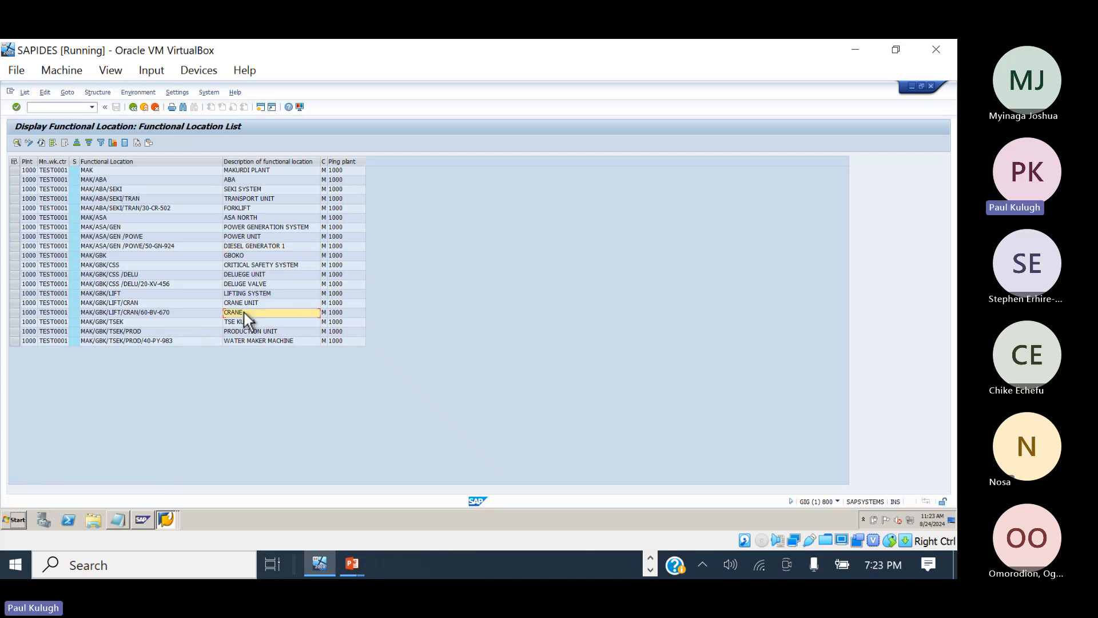
click(189, 315)
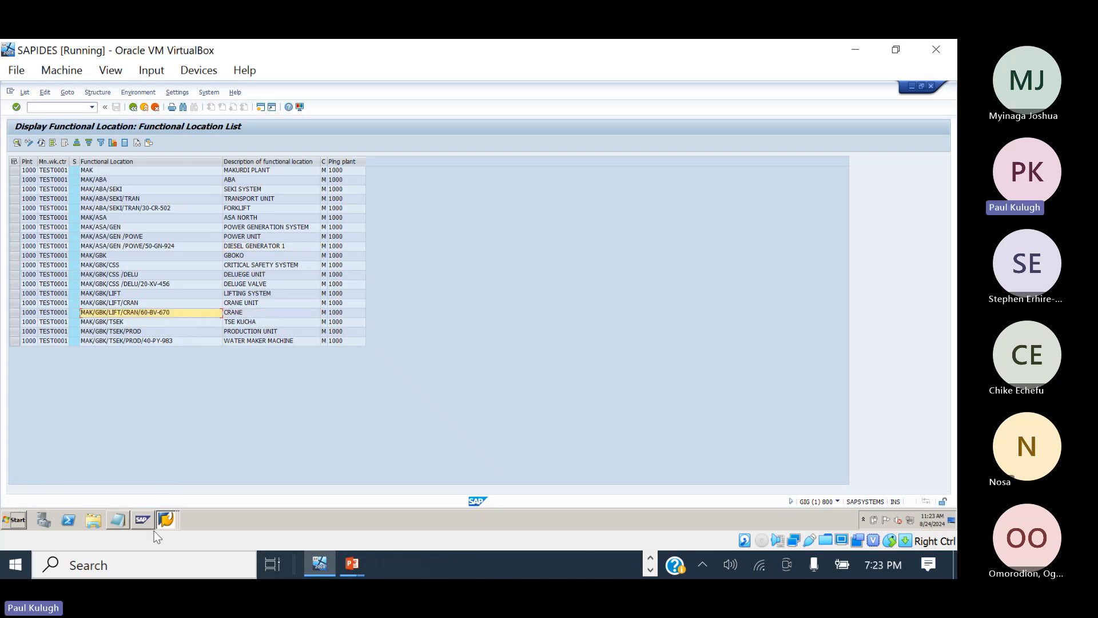
Create a new category M equipment record with the description CRANE and save it
click(165, 520)
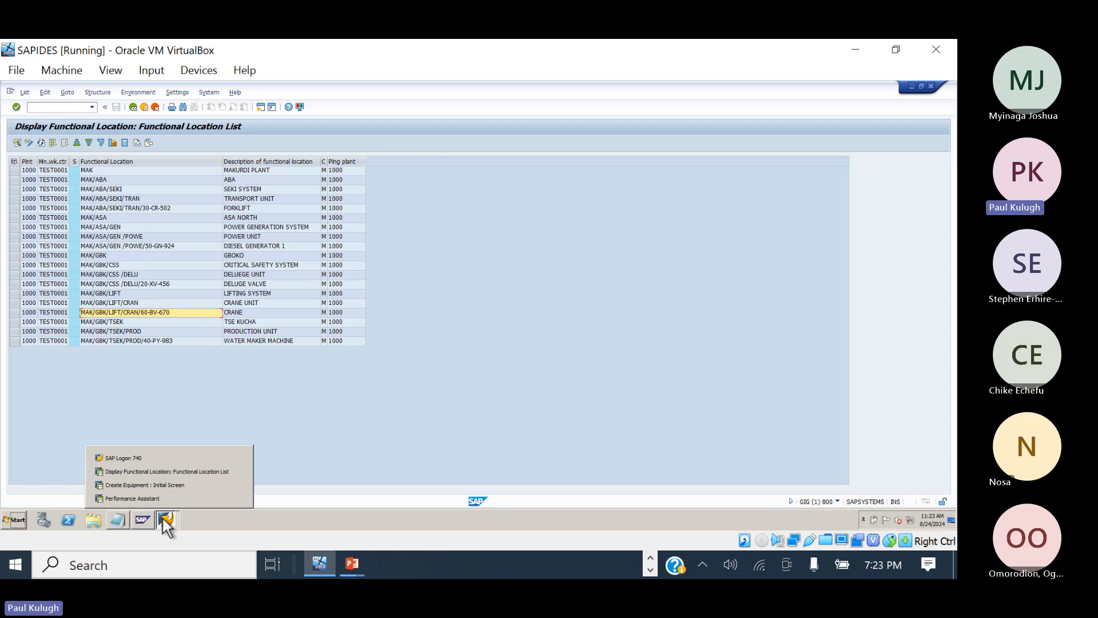
click(171, 485)
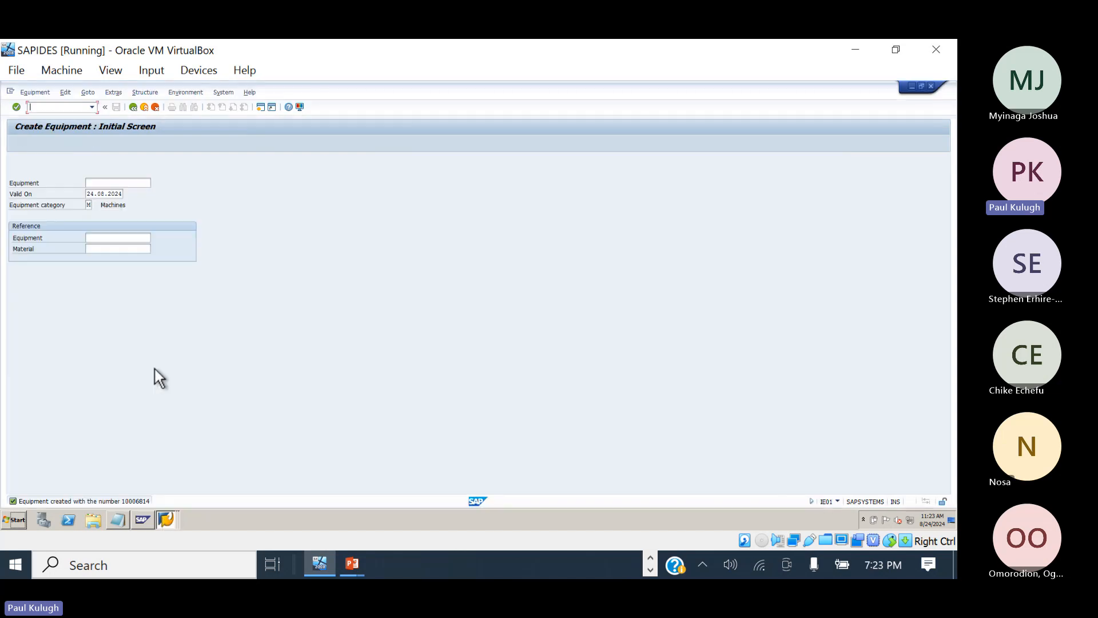
click(111, 183)
key(Return)
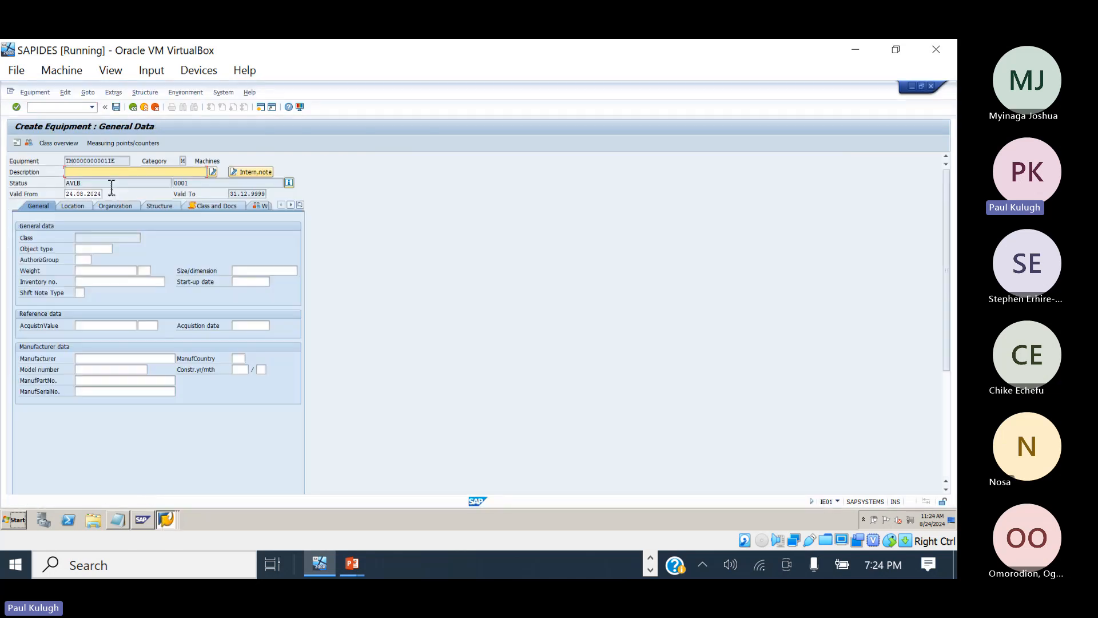
text(cra)
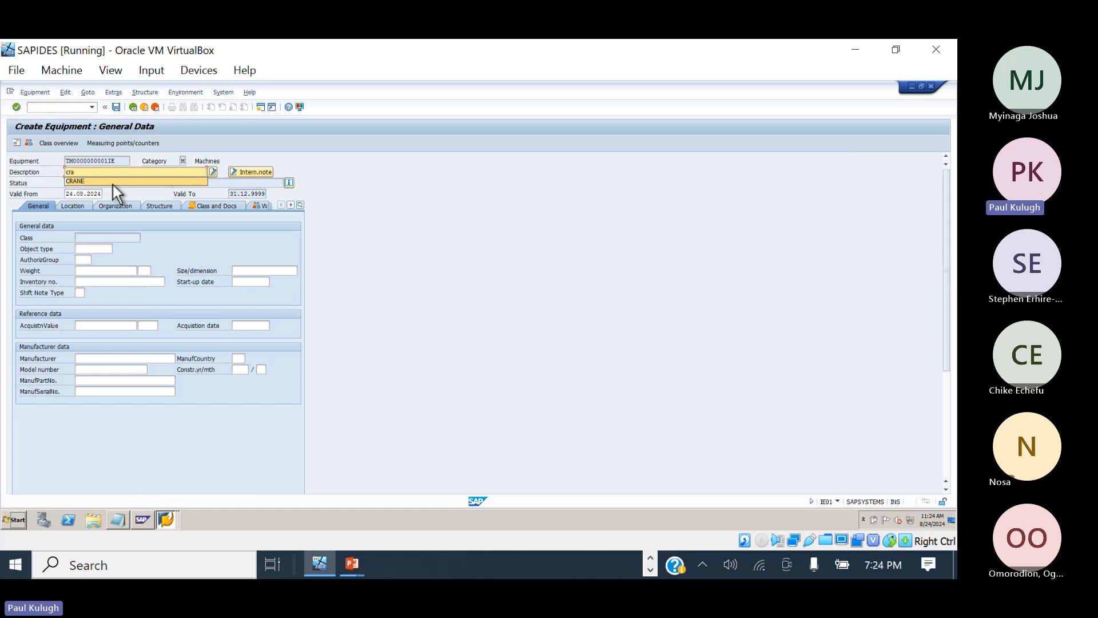
click(122, 188)
click(129, 174)
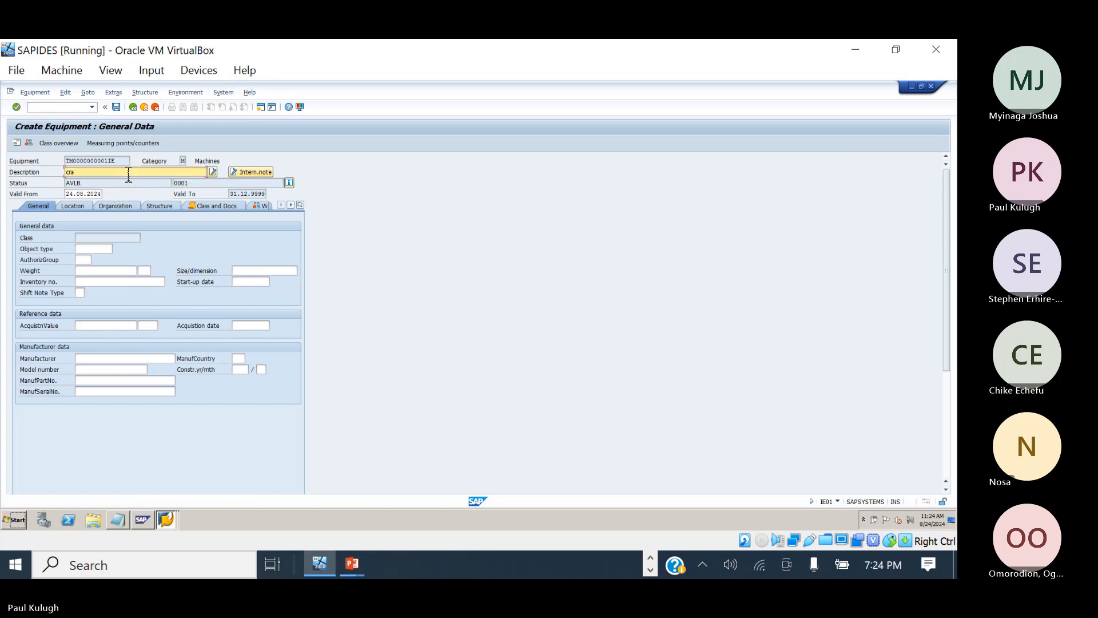
key(BackSpace)
key(BackSpace)
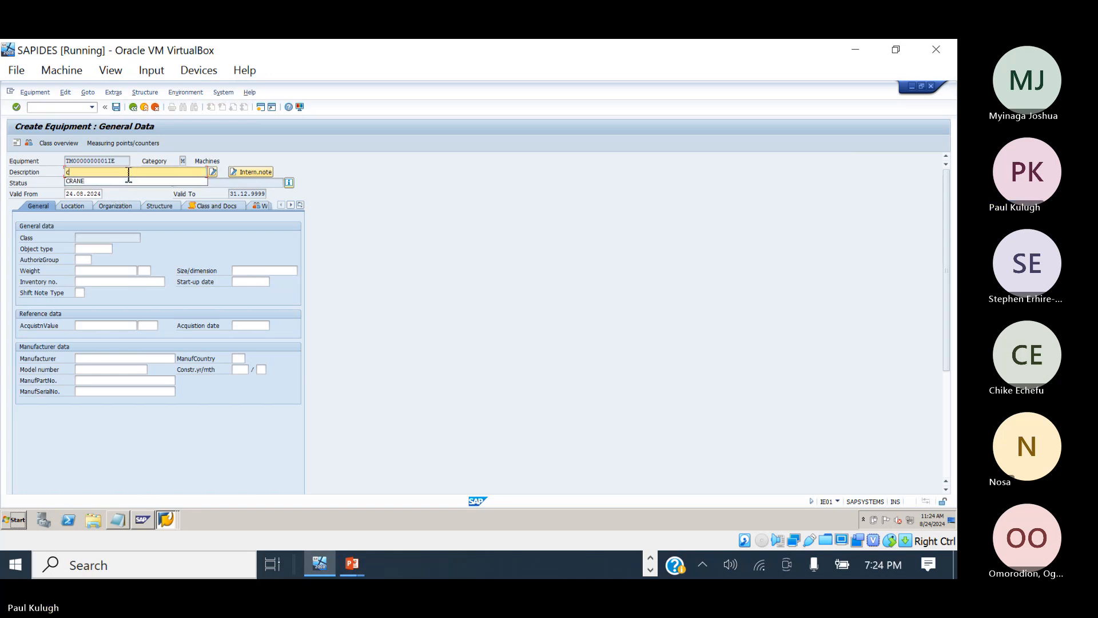
click(93, 181)
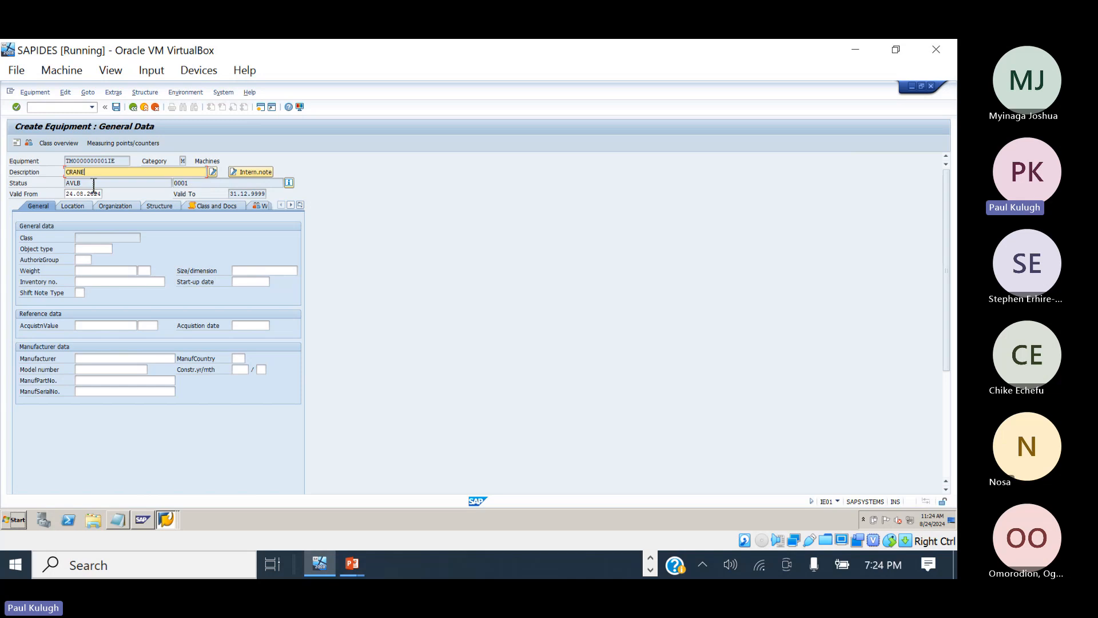
click(115, 107)
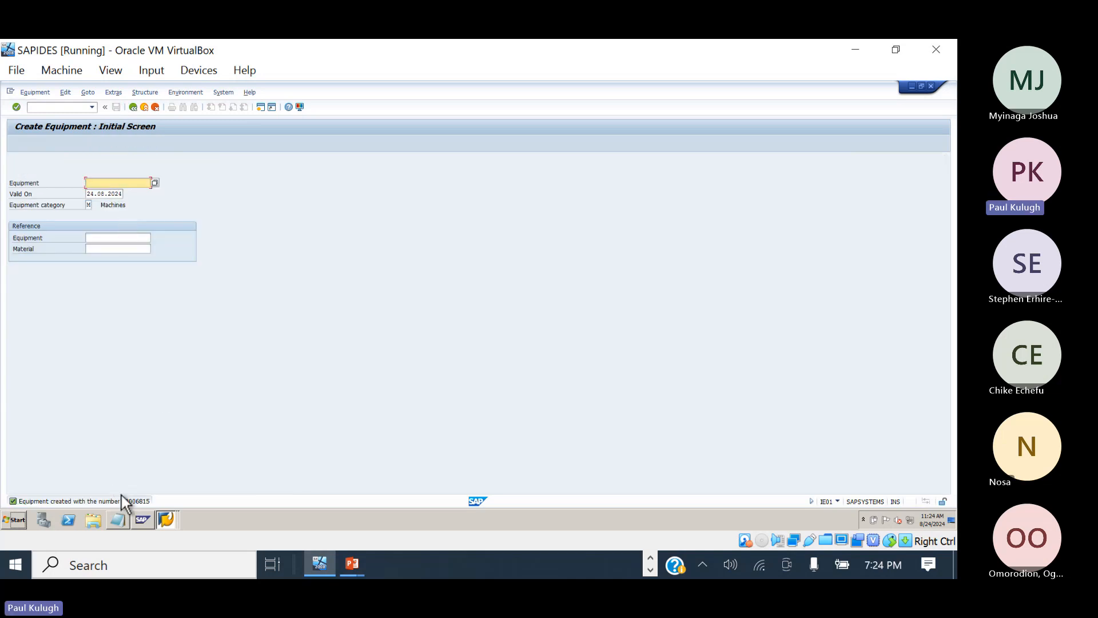
Copy equipment number 10006815 from the creation message, record it after MAK/GBK/LIFT/CRAN/60-BV-670 in Notepad, and minimize the message
double_click(127, 501)
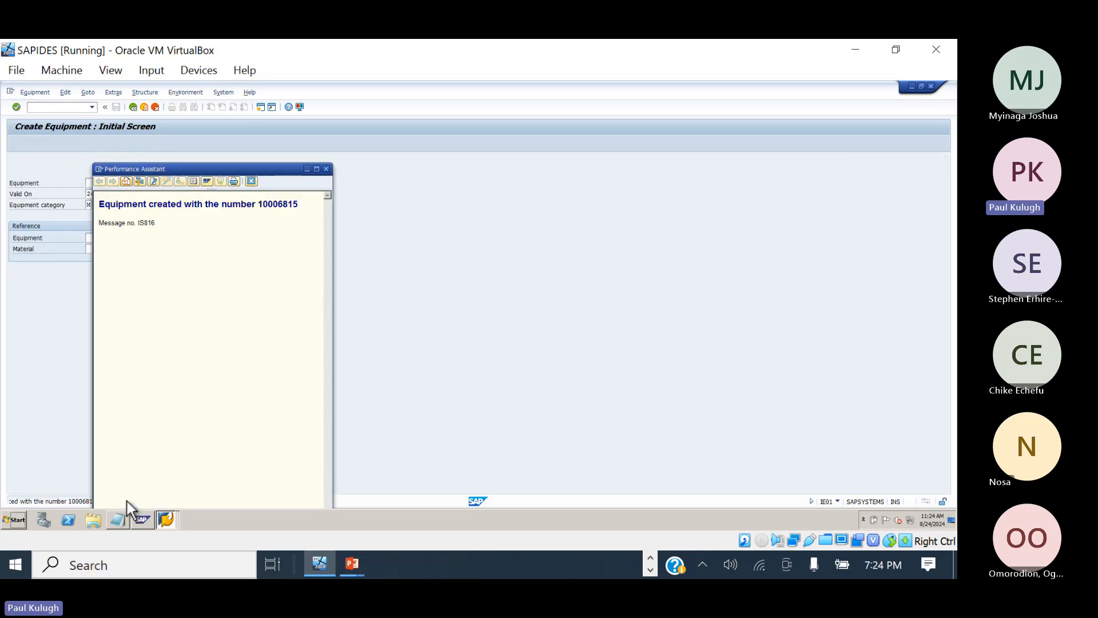
double_click(282, 205)
key(ctrl+c)
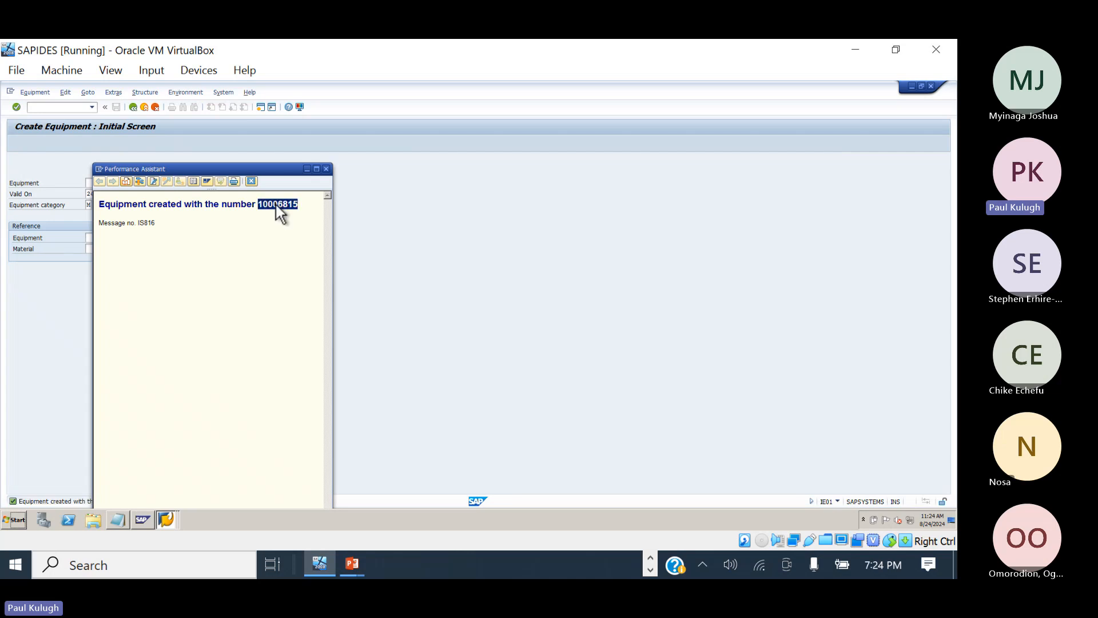
click(118, 521)
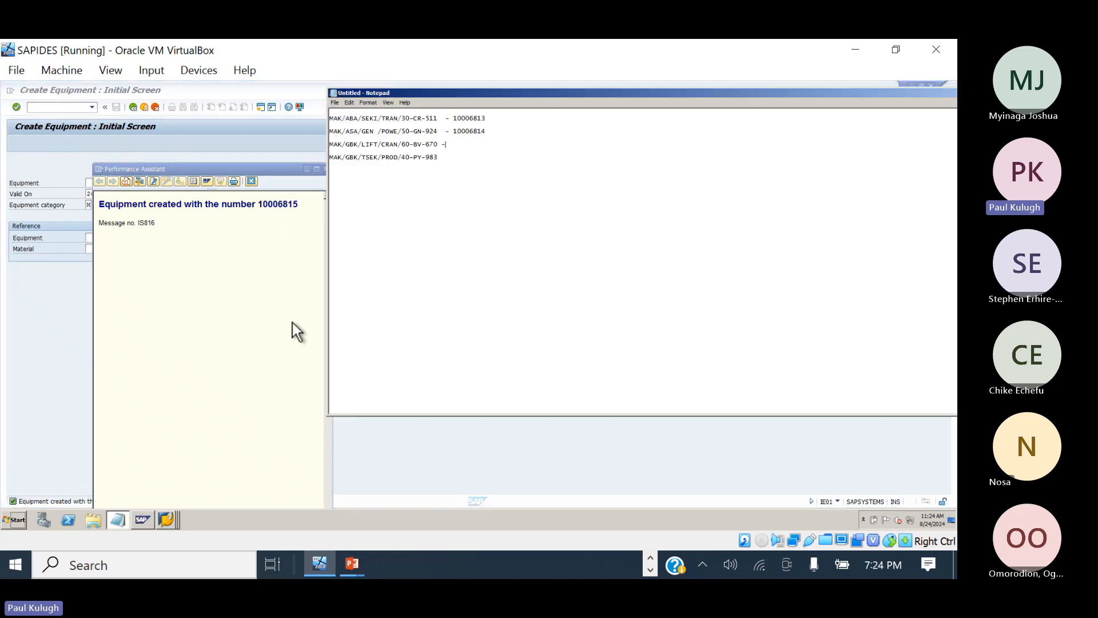
key(ctrl+v)
click(443, 144)
click(449, 162)
click(303, 173)
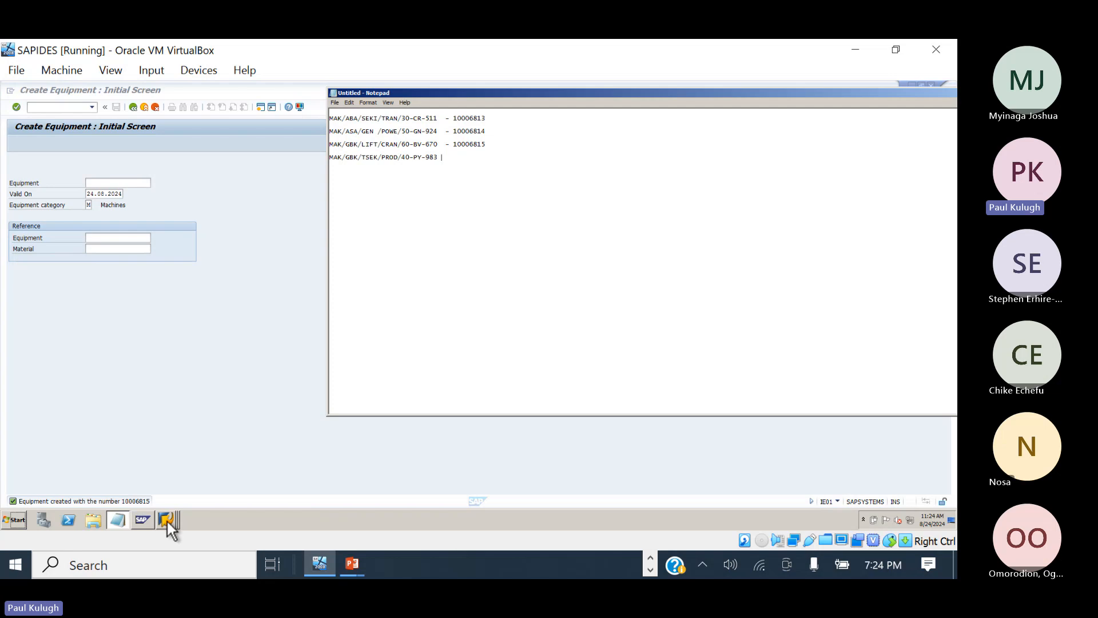
Look up the description of MAK/GBK/TSEK/PROD/40-PY-983 in the functional location list
click(166, 519)
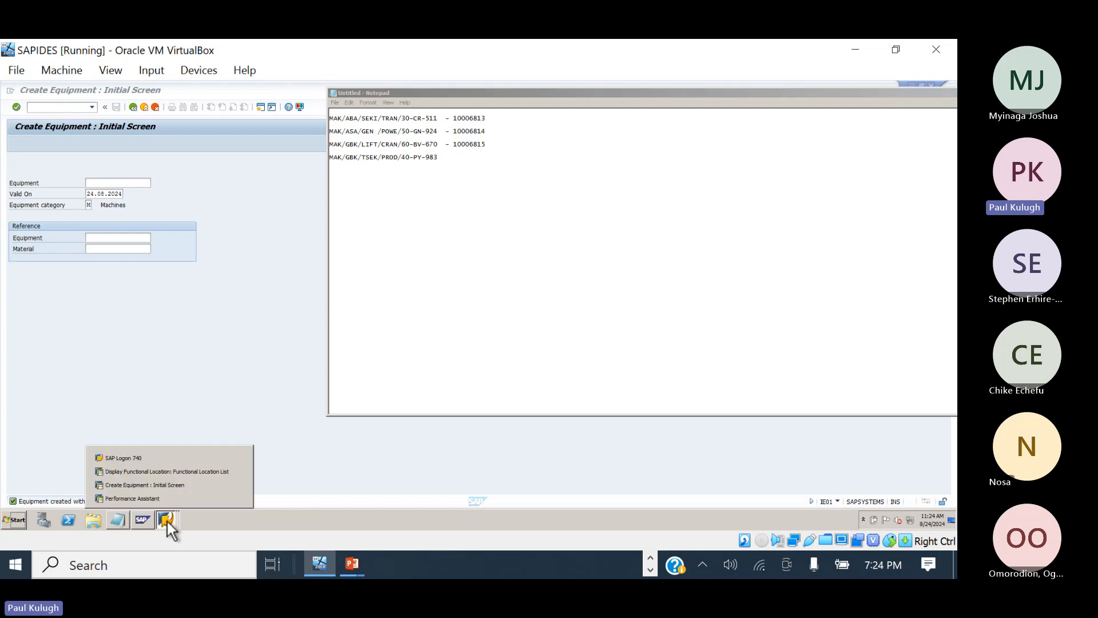
click(166, 473)
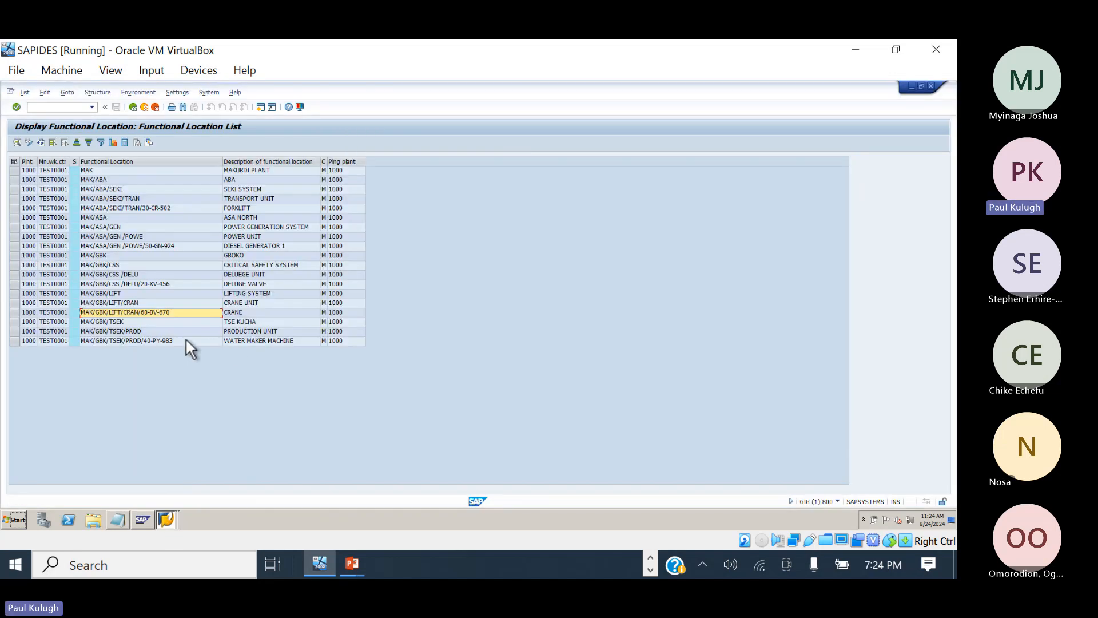
click(237, 341)
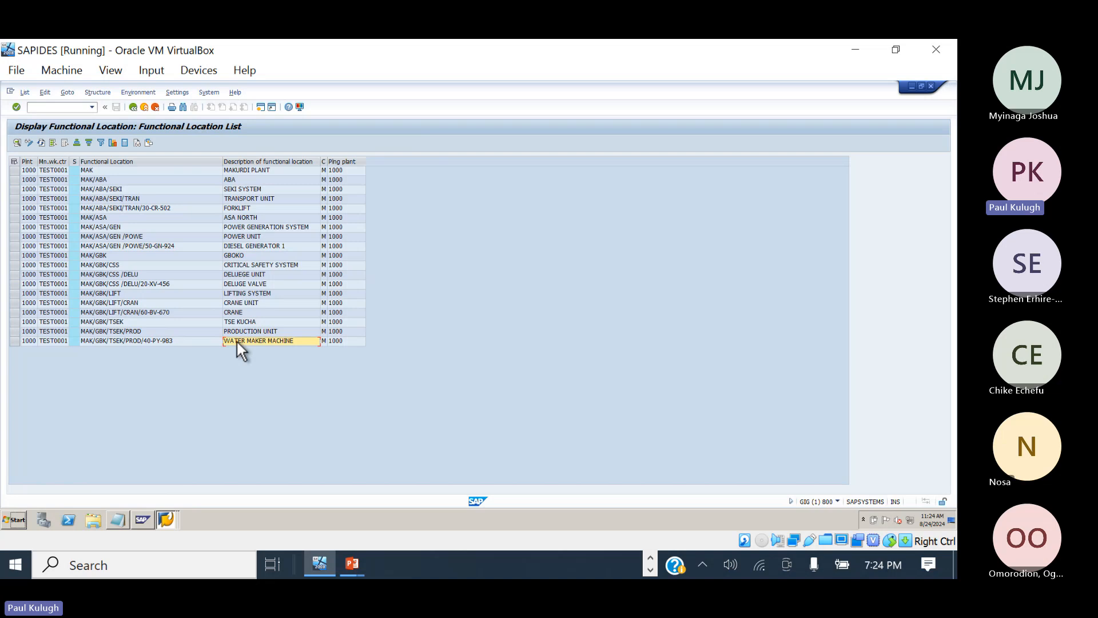
Start a new category M equipment record with the description water maker Machine
click(167, 519)
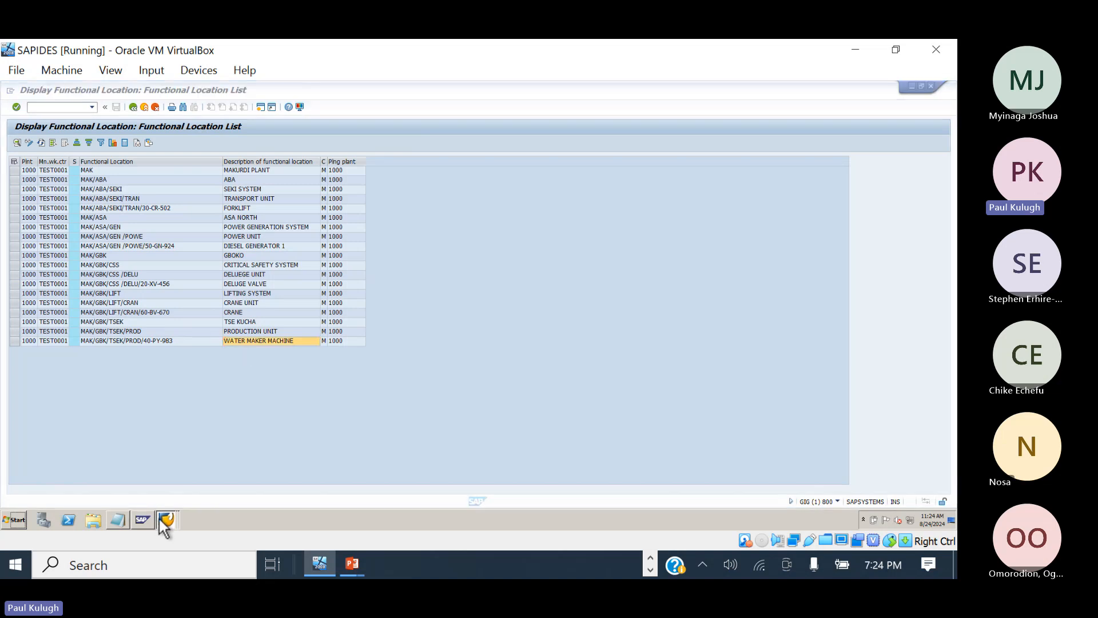
click(153, 485)
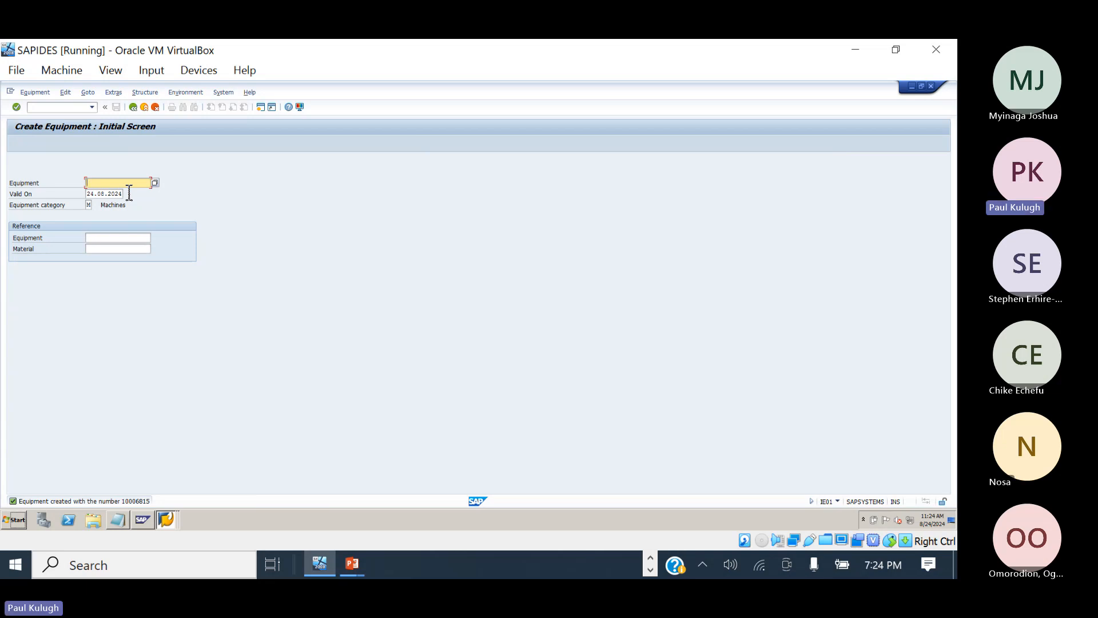
key(Return)
text(wat)
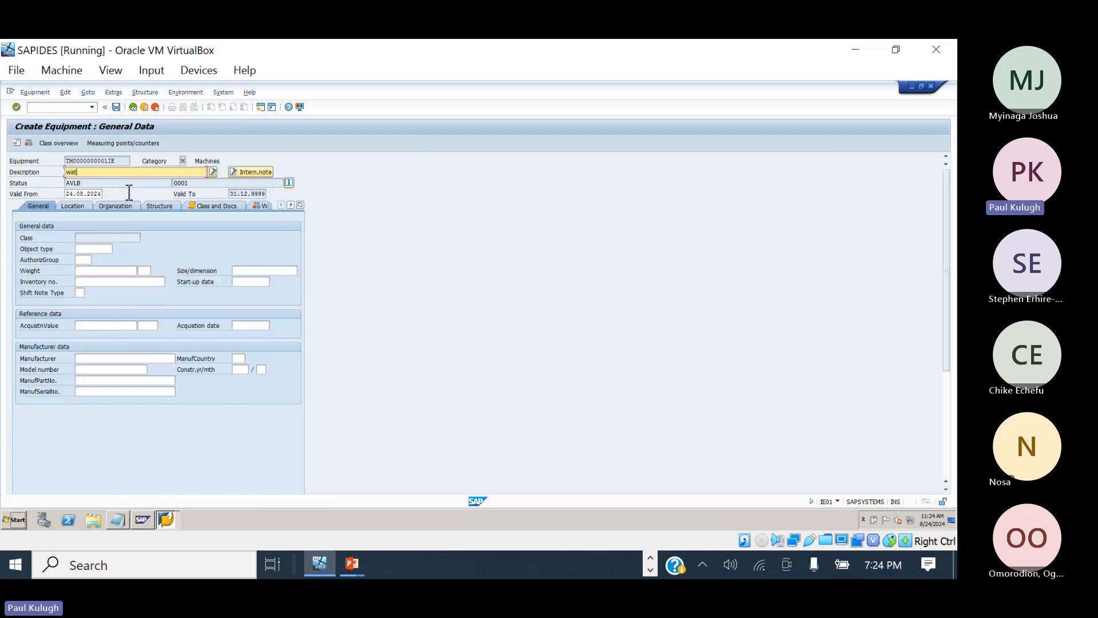
text(er m)
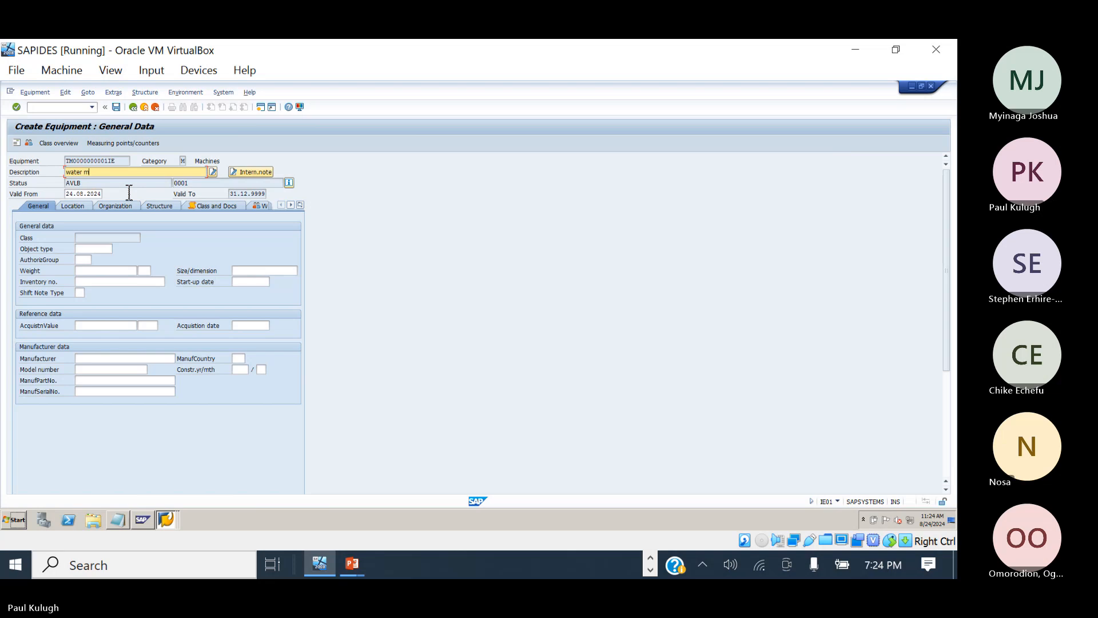
text(aker Machine)
key(shift+Home)
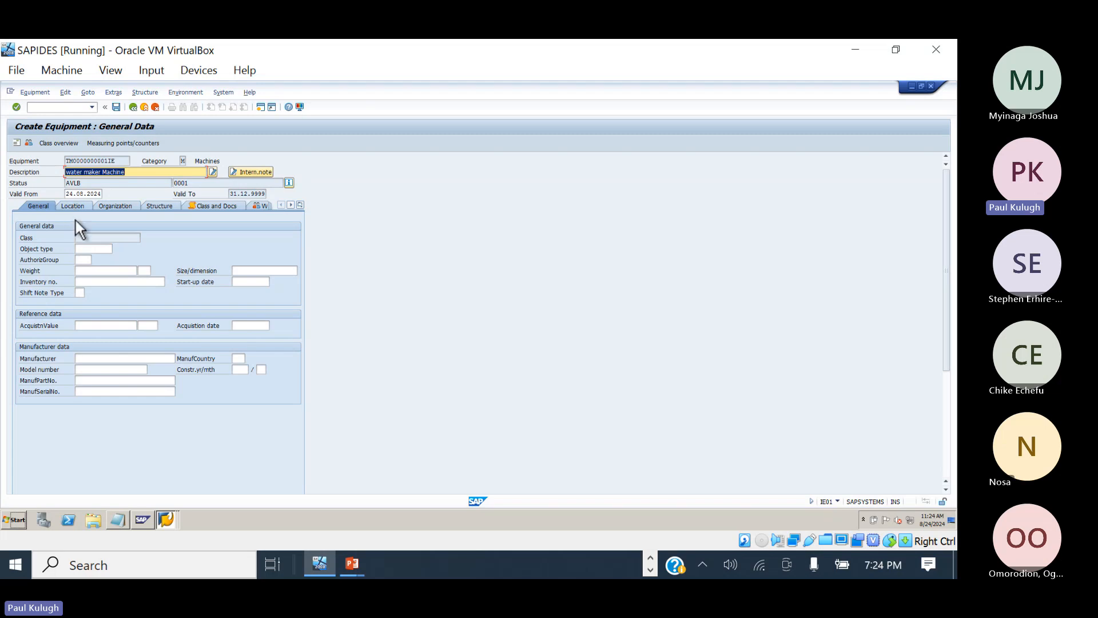
Assign object type 1000 (Water pump) to the water maker and set its weight to 120 KG
click(87, 249)
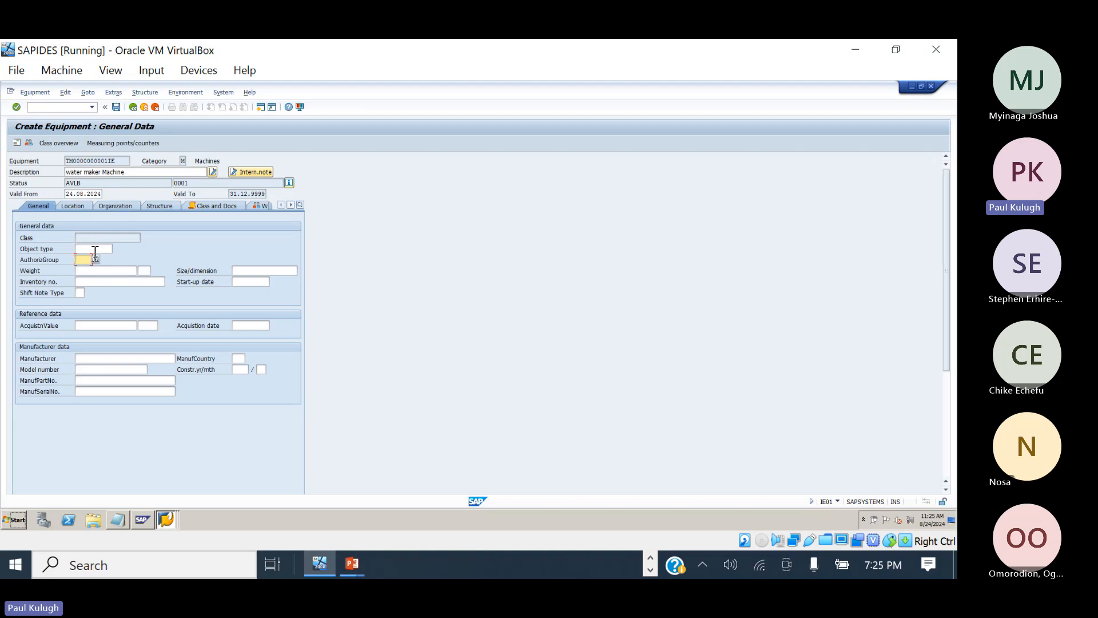
click(116, 250)
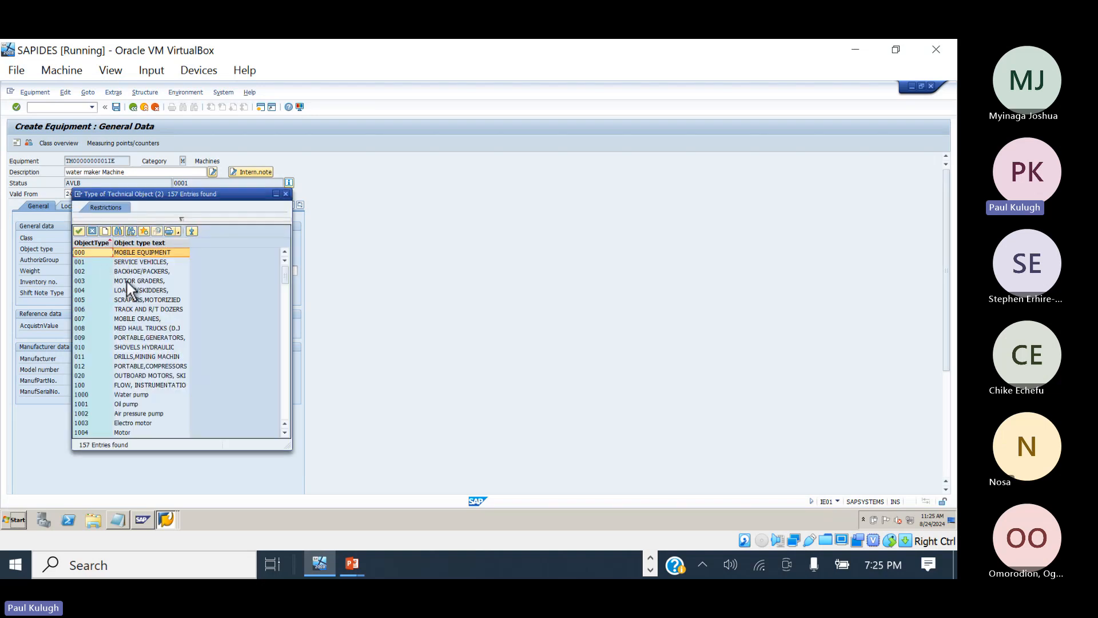
click(126, 279)
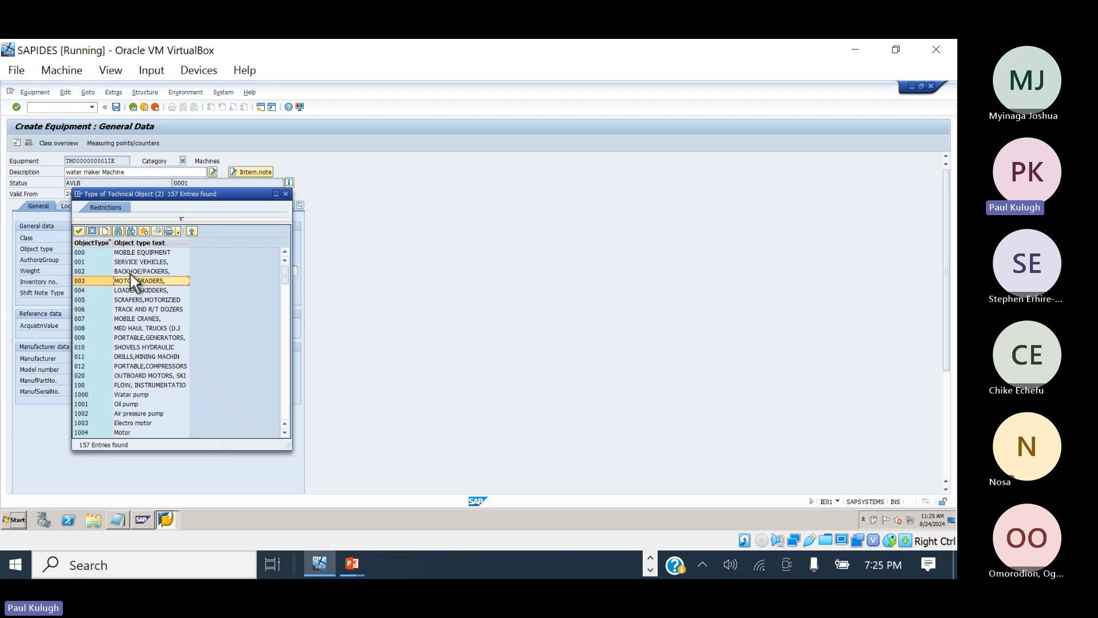
click(131, 273)
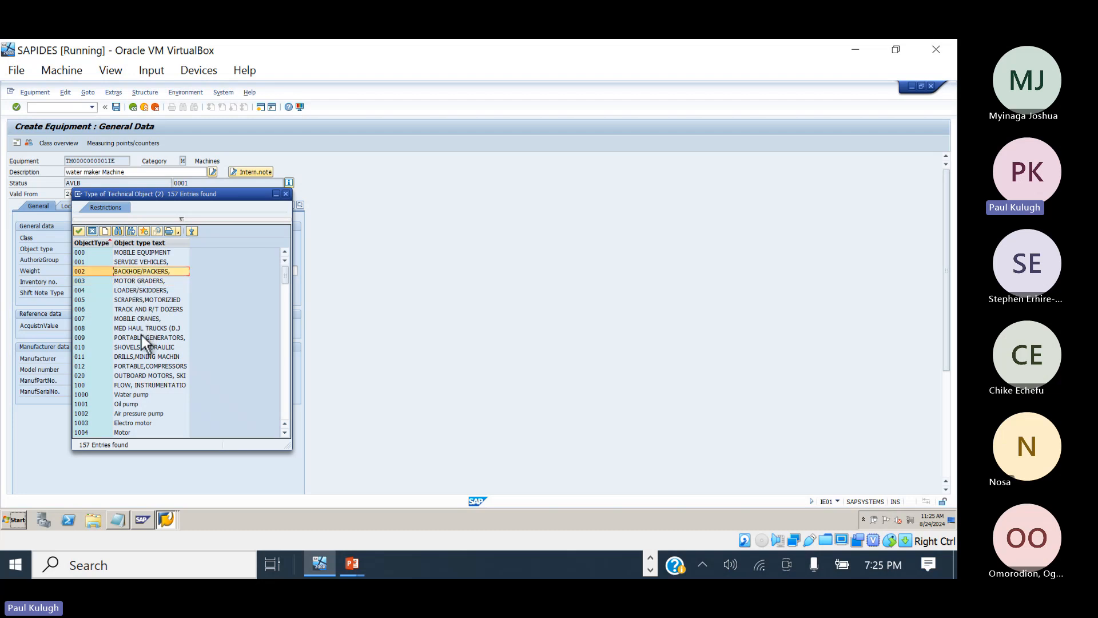
double_click(135, 396)
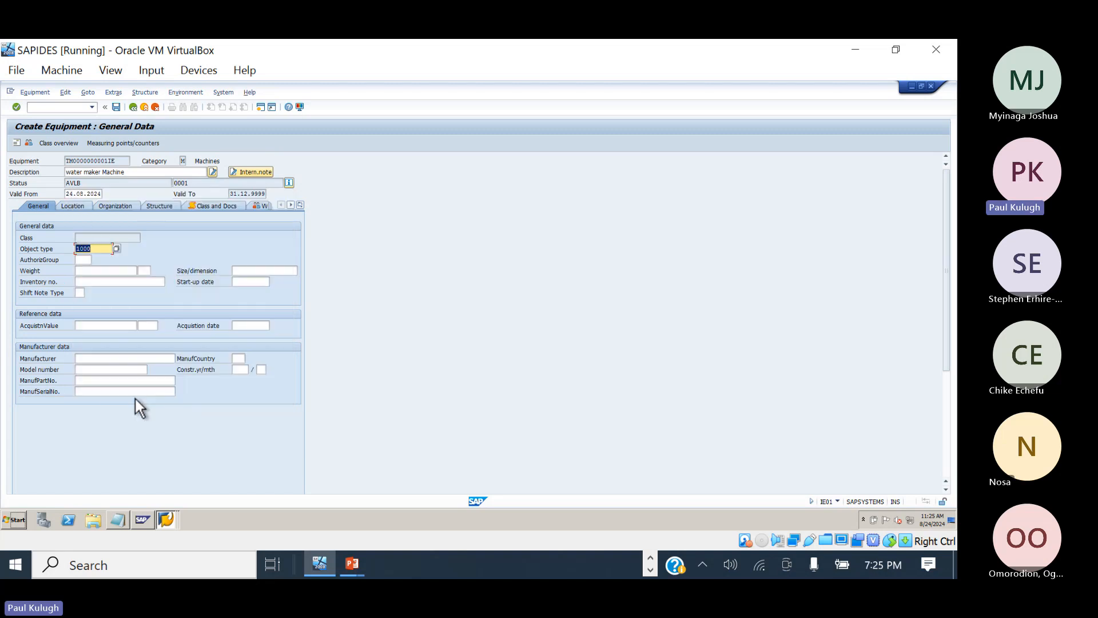
click(86, 273)
text(120)
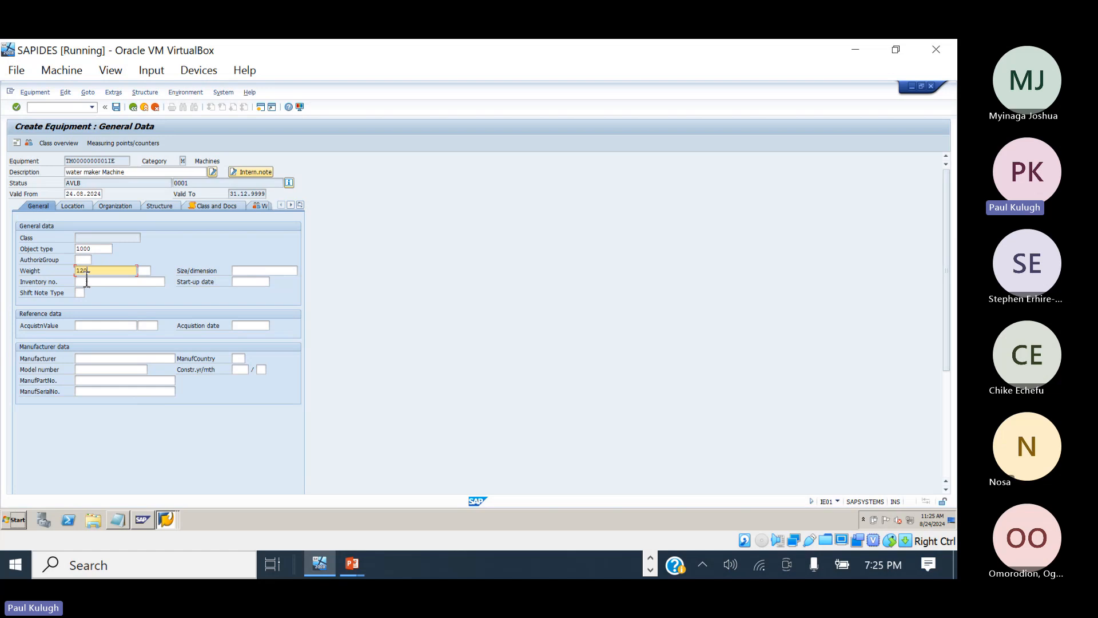
click(148, 273)
text(KG)
key(Return)
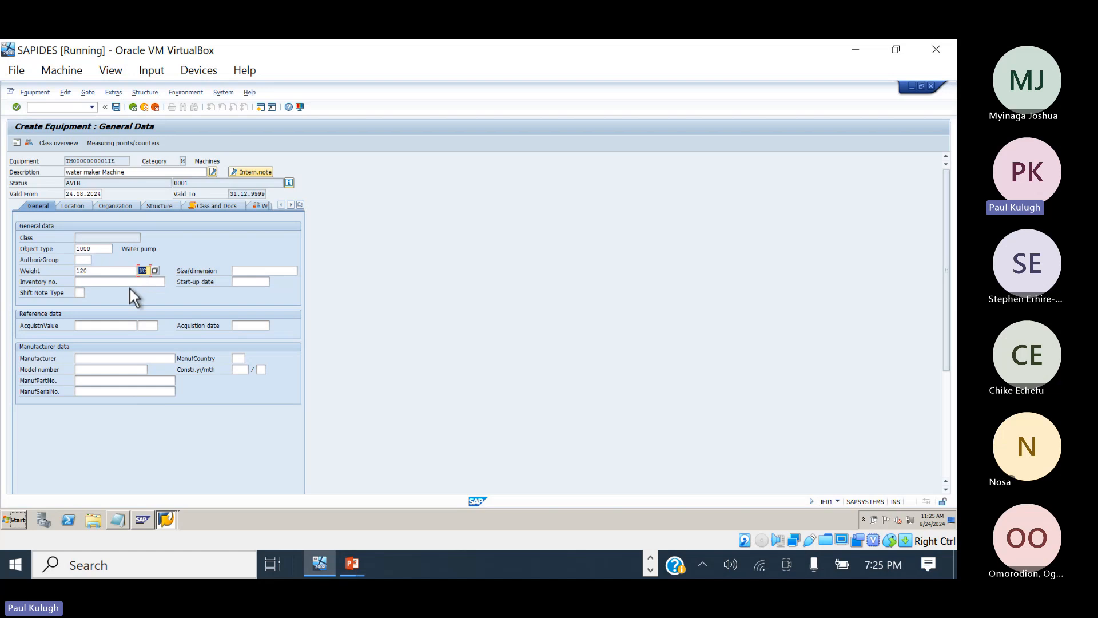
Set the acquisition value to 10.000,00 EUR in the reference data
click(107, 326)
text(10.0)
text(0000)
key(Return)
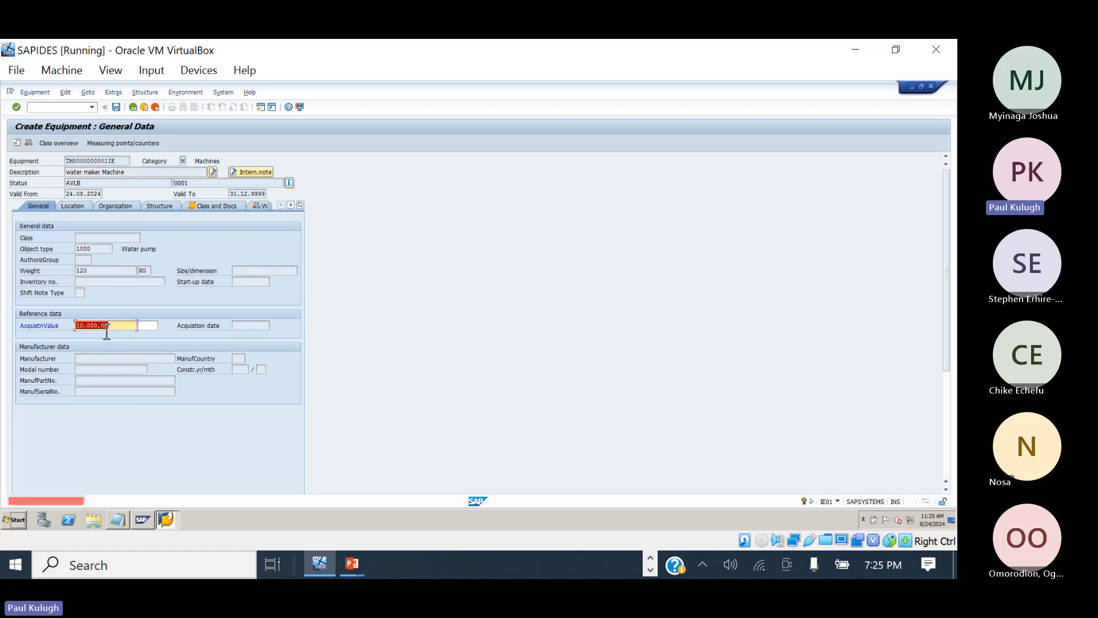
click(150, 326)
text(e)
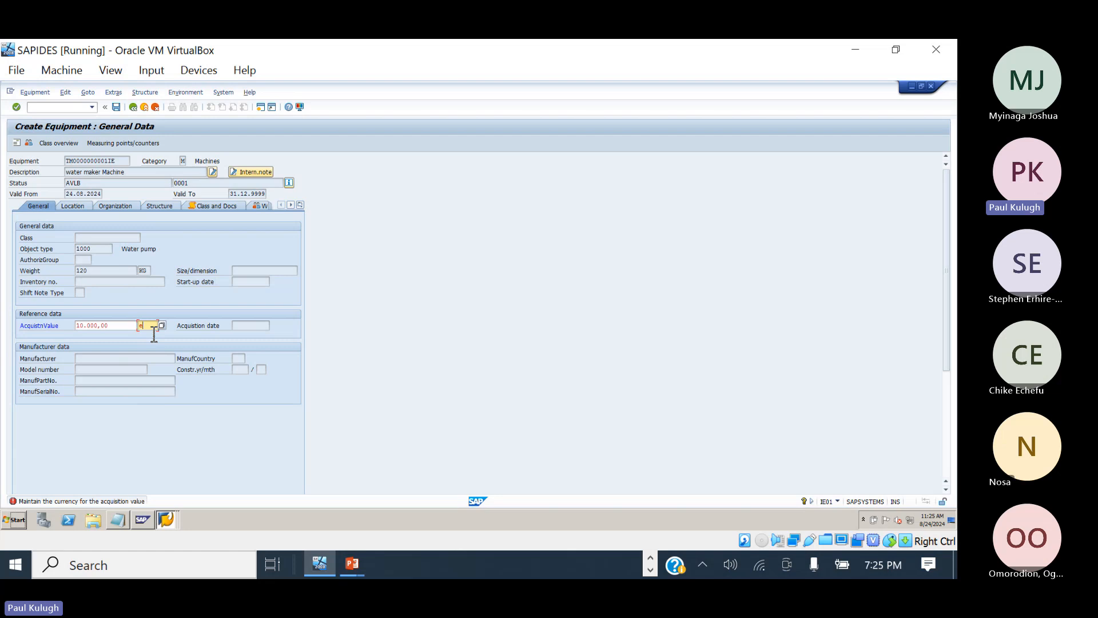
text(ur)
key(Return)
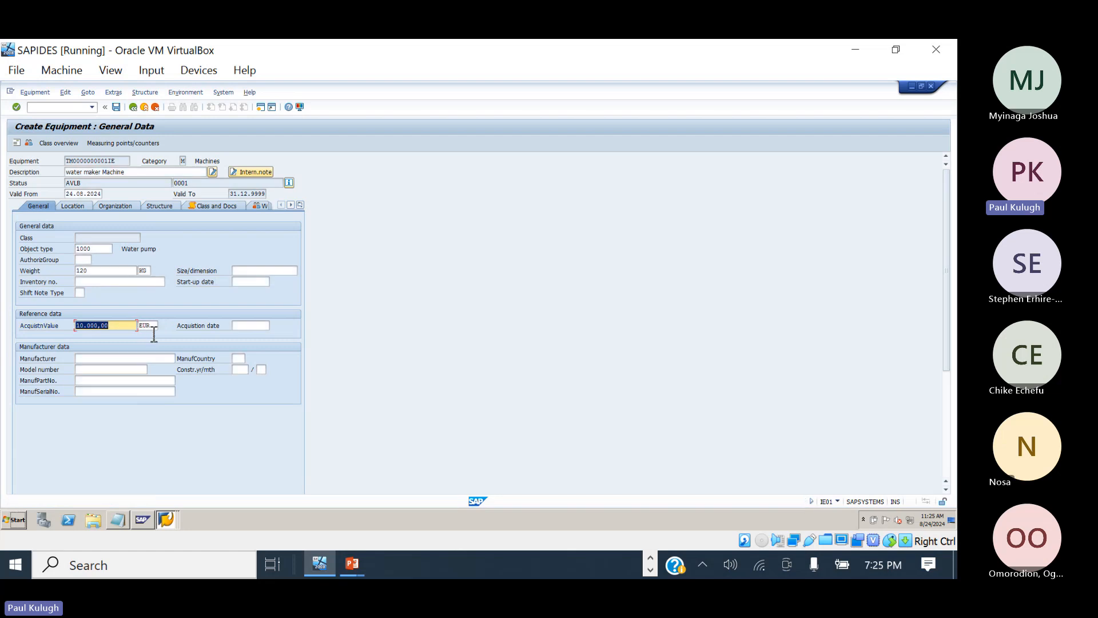
Enter xyz as the manufacturer of the water maker machine
click(118, 359)
text(xyc)
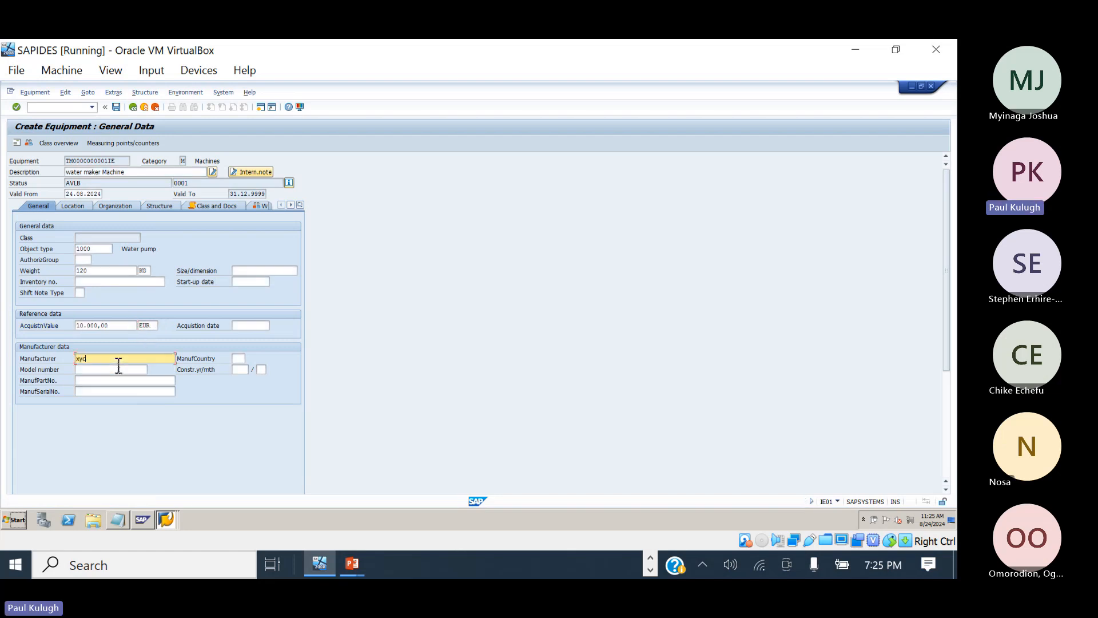
key(Return)
click(119, 359)
key(BackSpace)
text(z)
key(Return)
Set the maintenance plant to 1000 in the equipment's location data
click(74, 204)
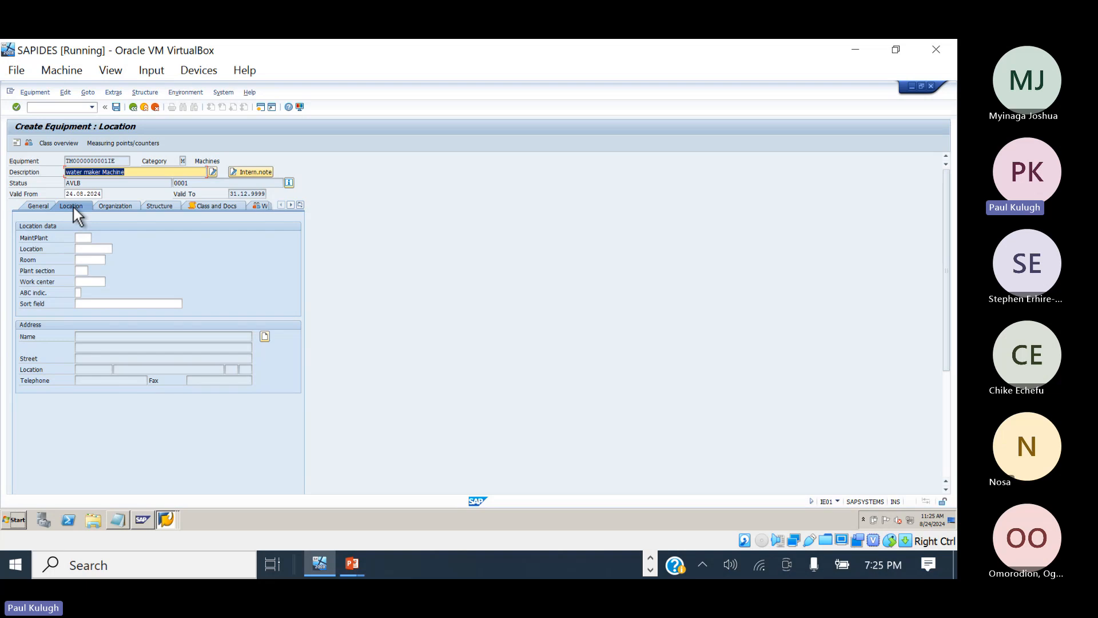
click(85, 240)
text(1000)
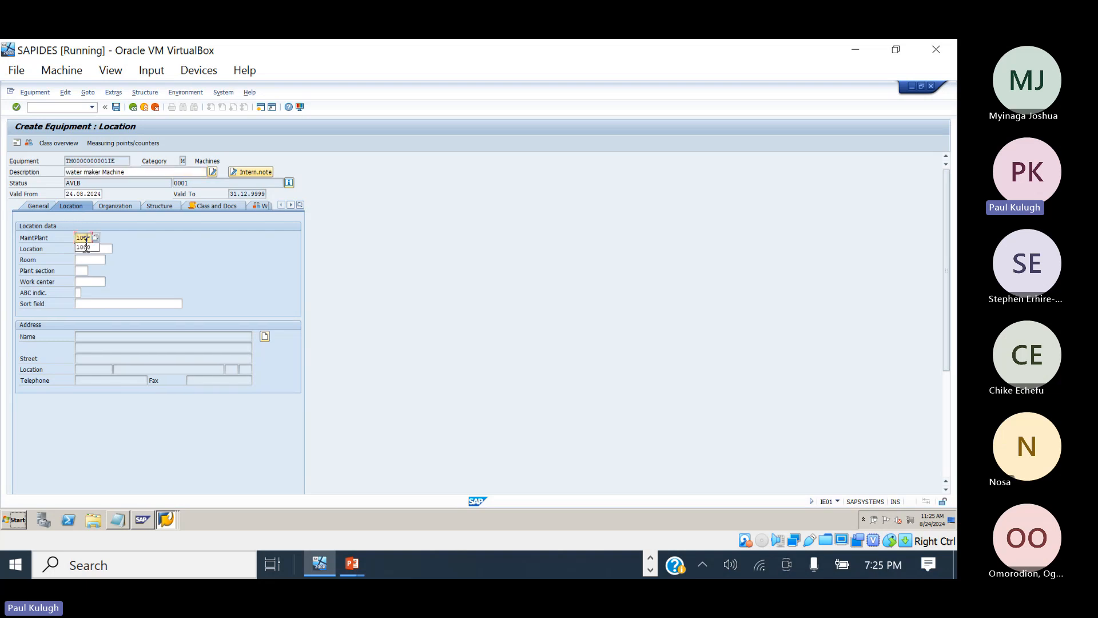
key(Return)
Assign planner group 100 and main work center TEST0001 in plant 1000, and save the equipment record
click(111, 207)
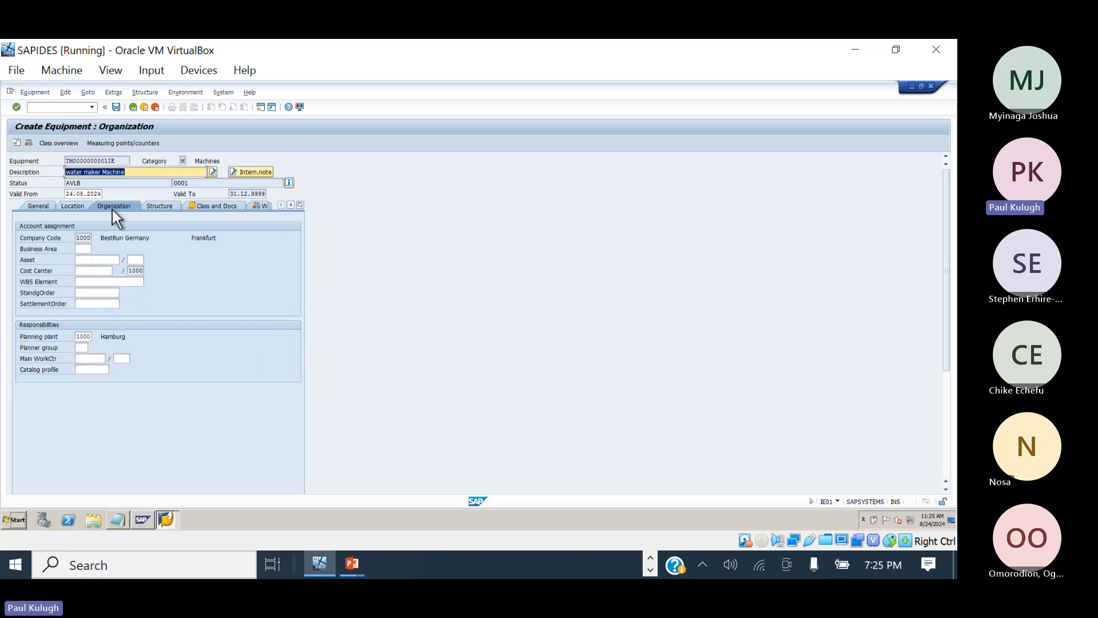
click(81, 348)
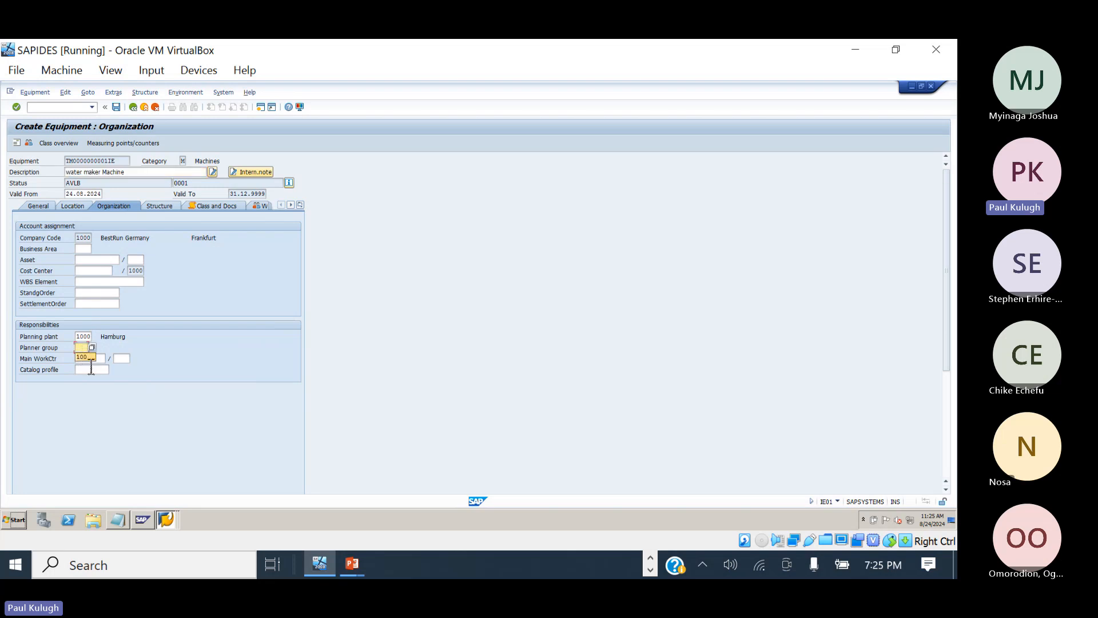
click(85, 357)
click(95, 358)
key(Return)
click(124, 359)
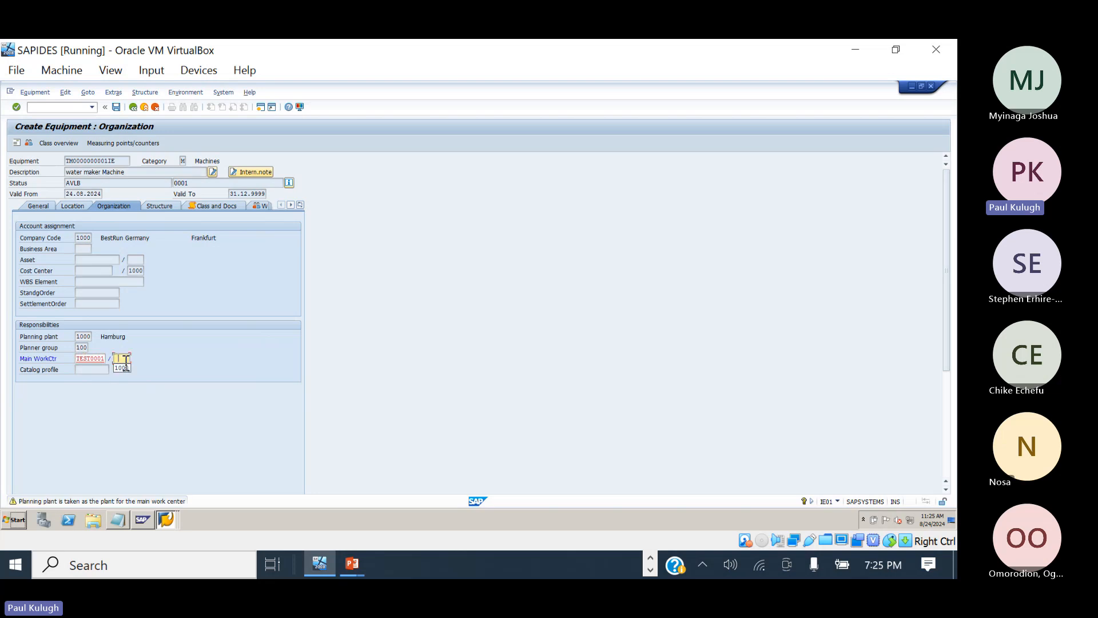
click(122, 368)
key(Return)
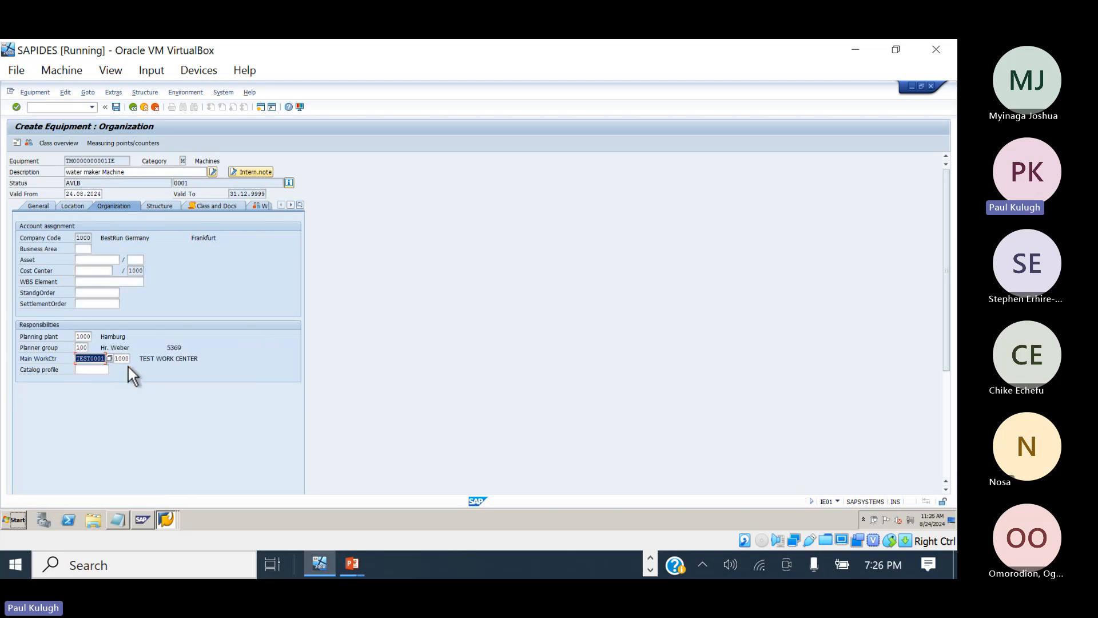
click(163, 202)
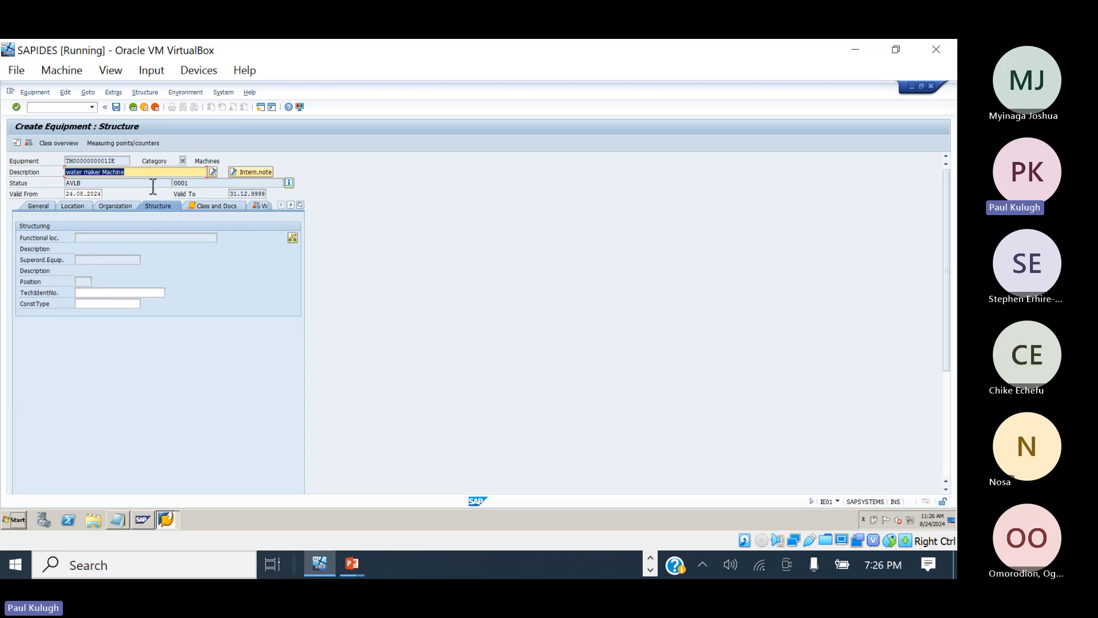
click(116, 107)
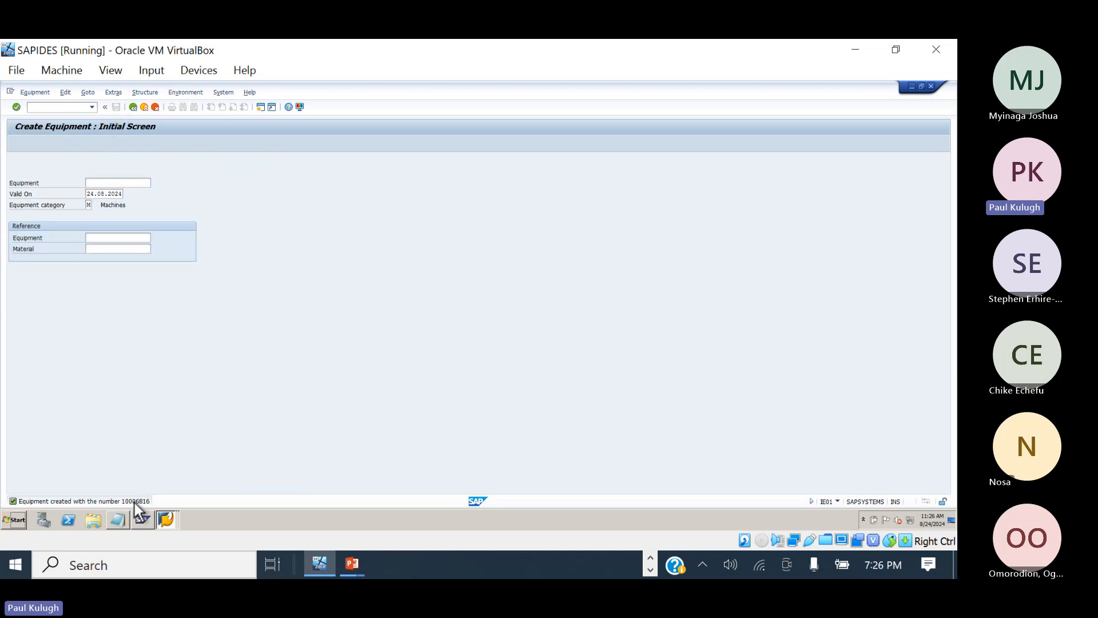
Copy equipment number 10006816 from the creation message and record it after MAK/GBK/TSEK/PROD/40-PY-983 in Notepad, aligned with the entries above
double_click(135, 501)
double_click(285, 205)
key(ctrl+c)
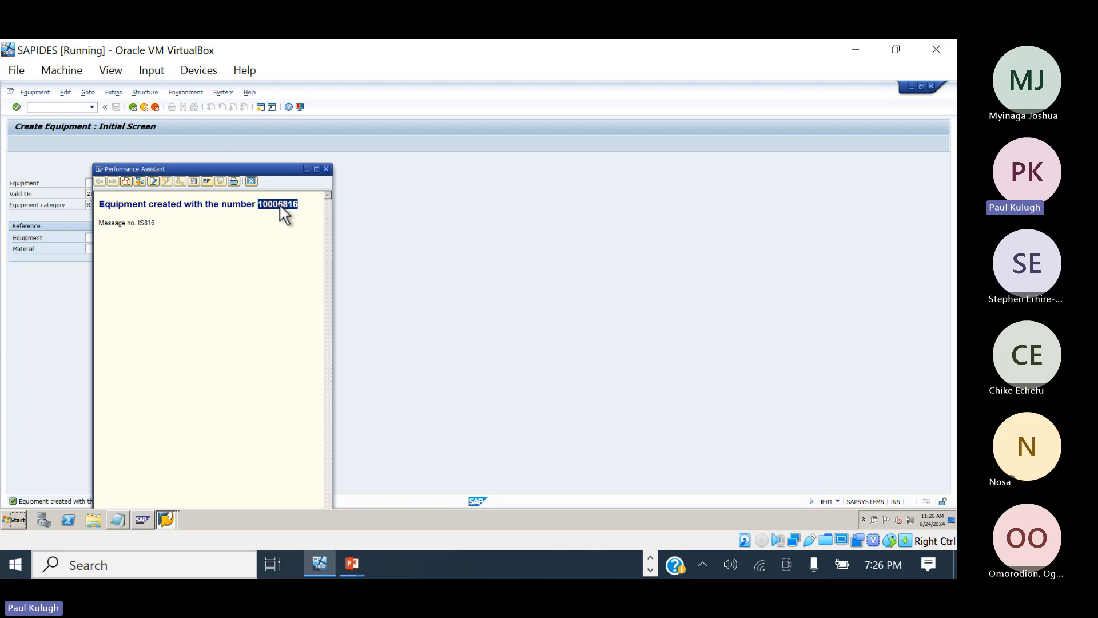
click(119, 518)
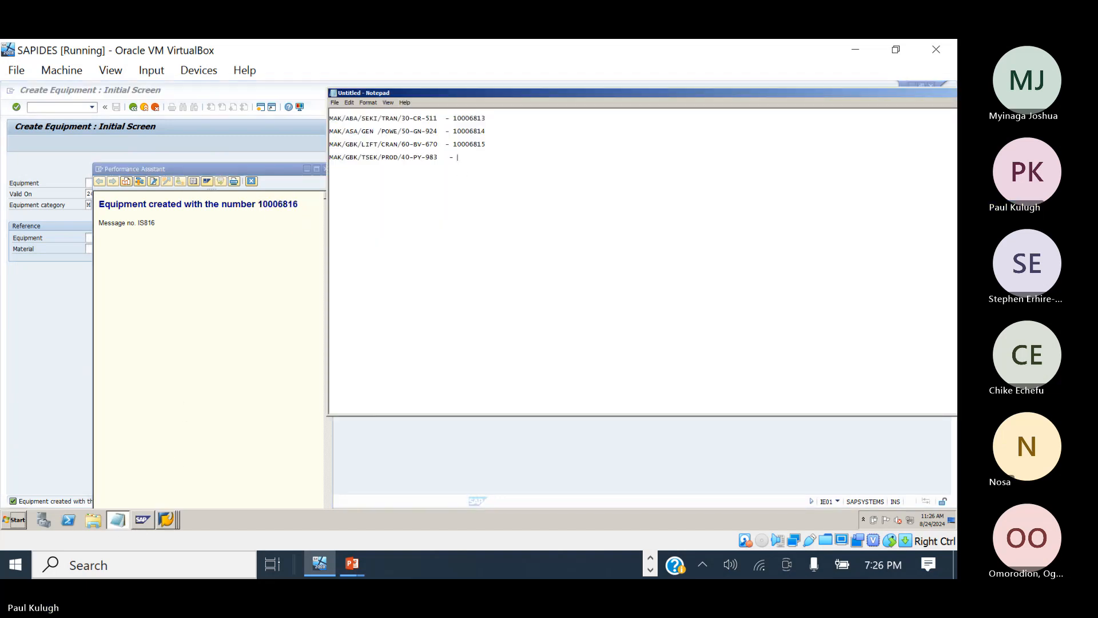
key(ctrl+v)
click(456, 157)
key(BackSpace)
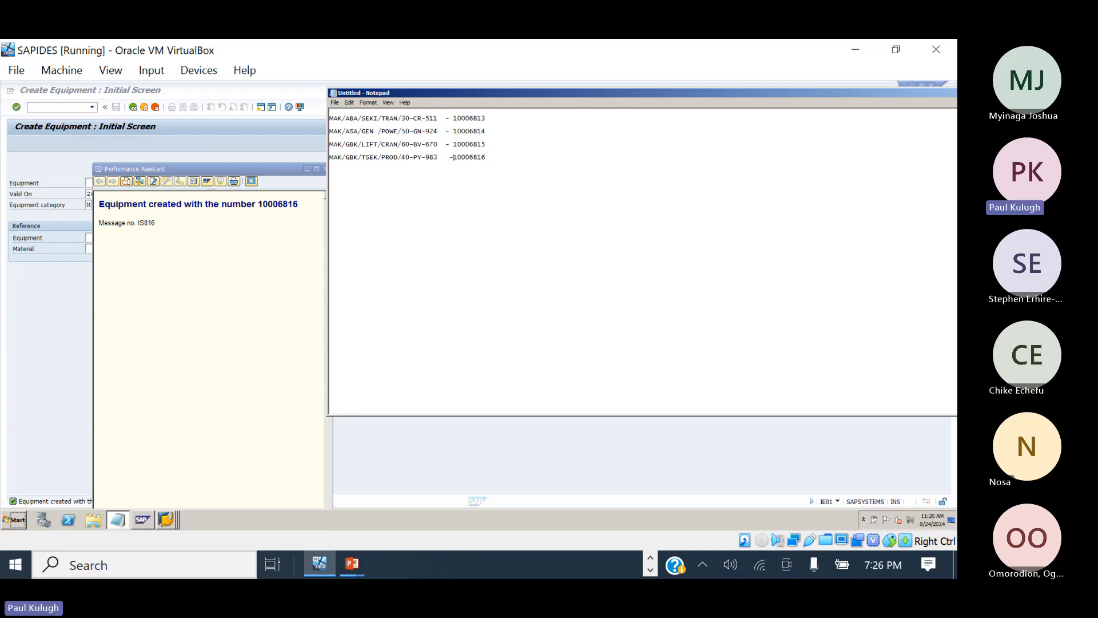
key(BackSpace)
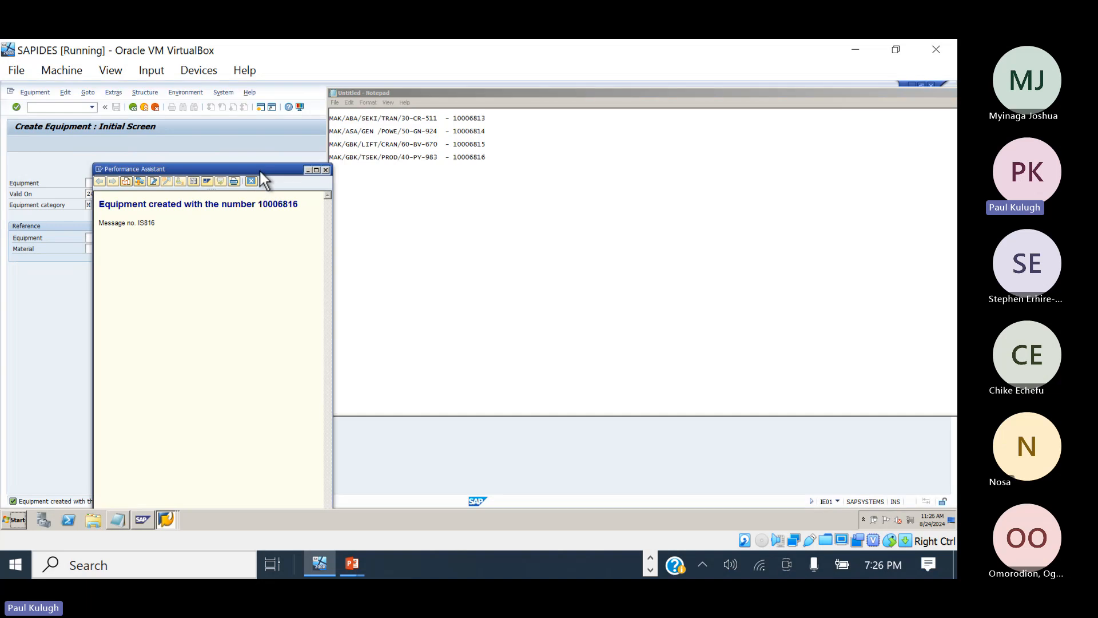
Close the creation message, return to SAP Easy Access, and collapse the Plant Maintenance and Logistics folders
double_click(278, 204)
click(326, 170)
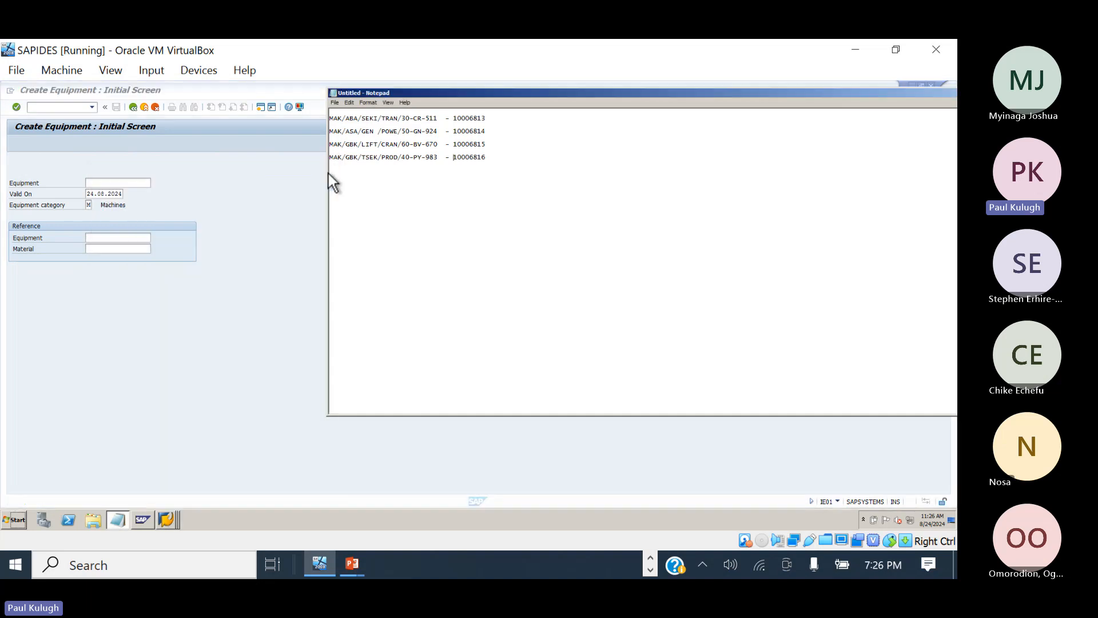
click(244, 173)
click(134, 105)
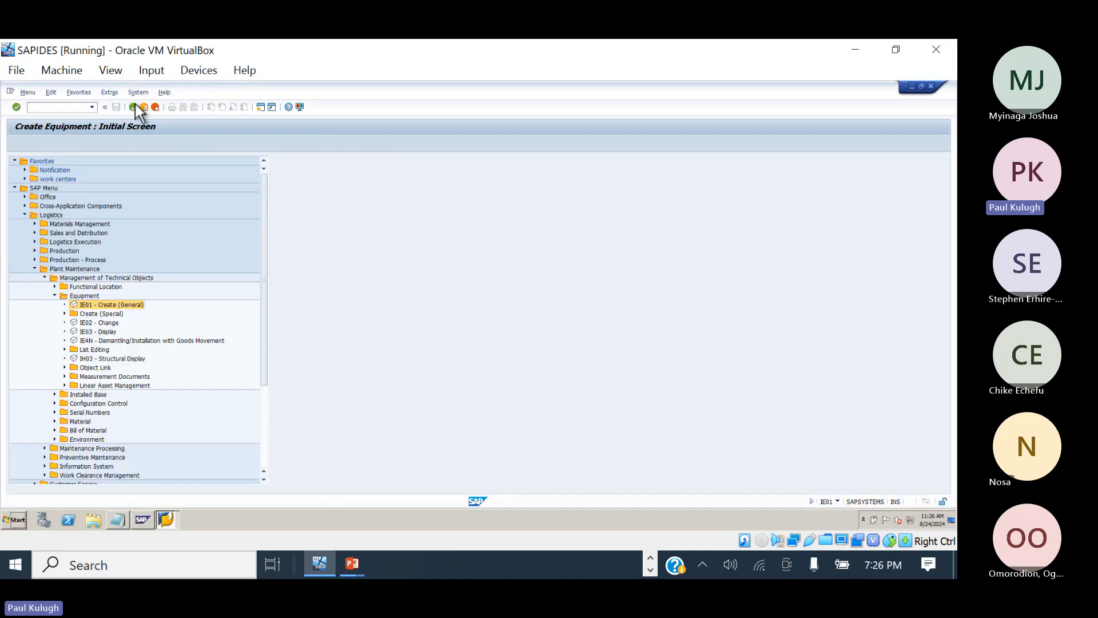
click(35, 268)
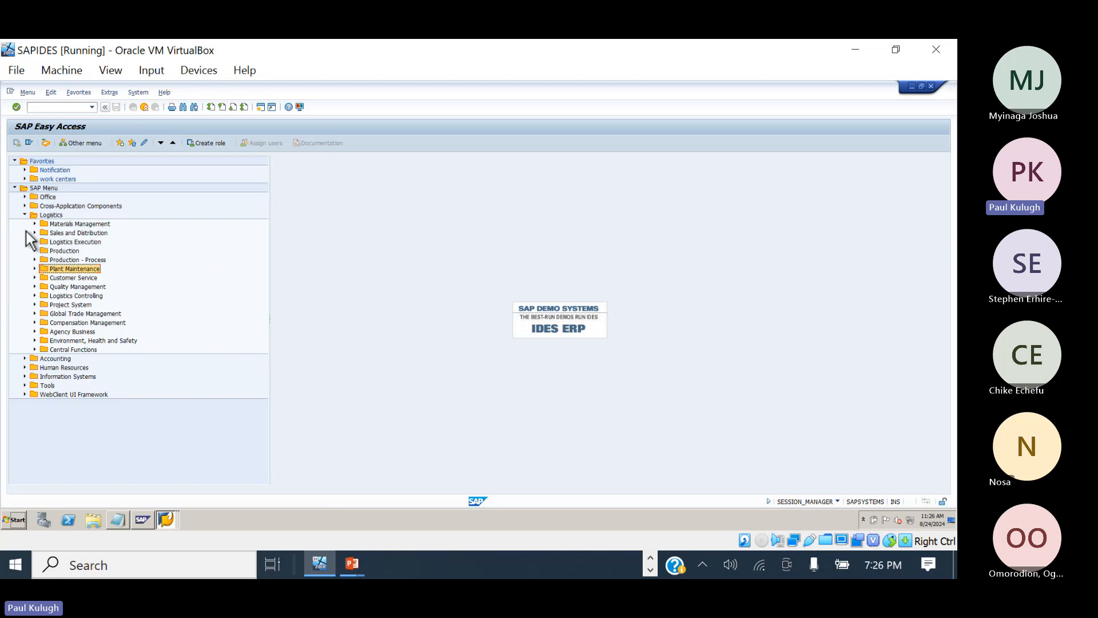
click(25, 215)
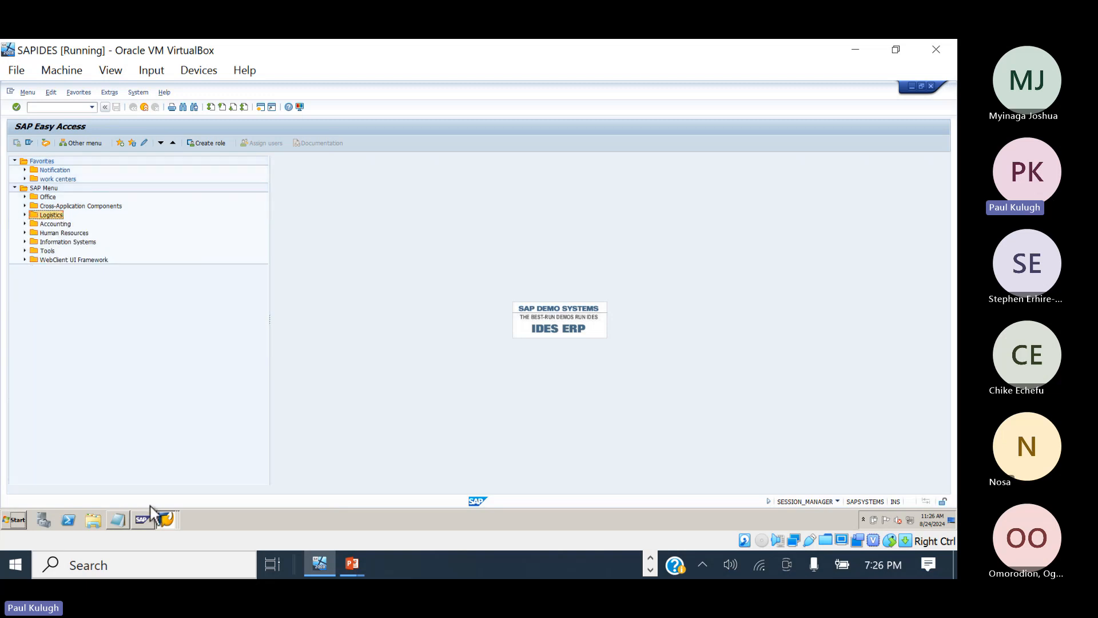
Open the functional location structure display with transaction IH01 from SAP Easy Access
click(169, 517)
click(186, 424)
click(61, 108)
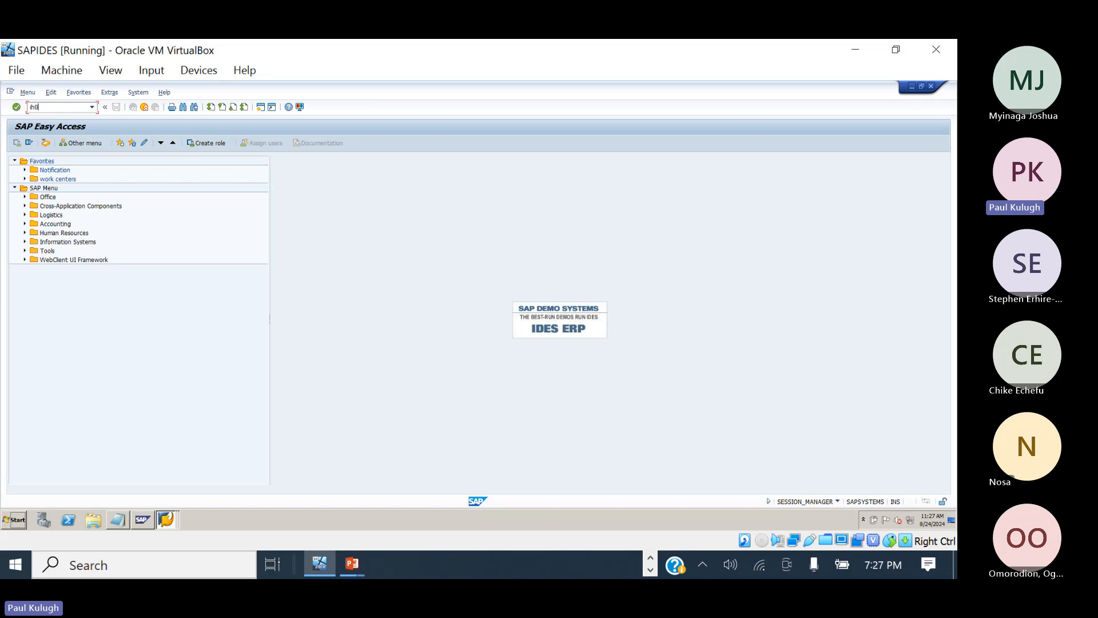
text(1)
key(Return)
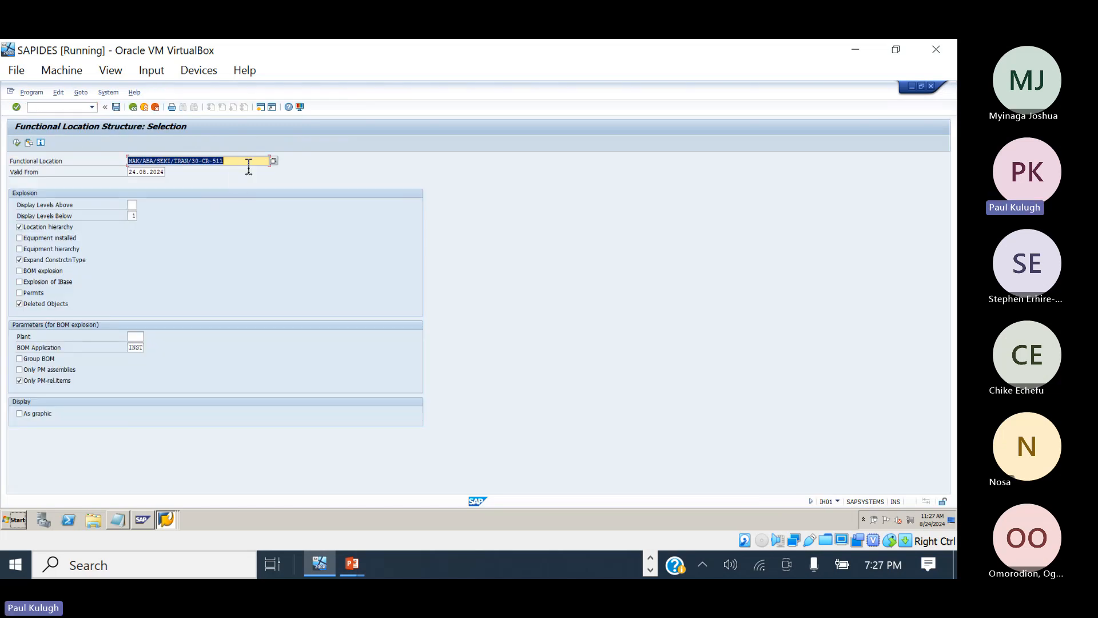
Display the structure of functional location MAK with Equipment installed, Equipment hierarchy and BOM explosion enabled
key(BackSpace)
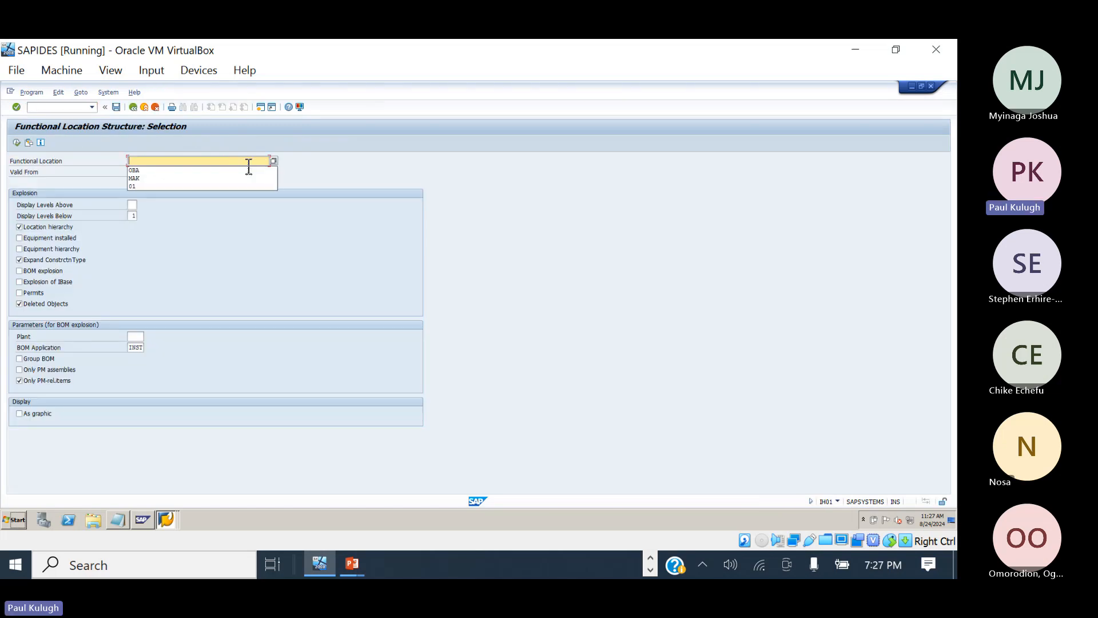
click(191, 181)
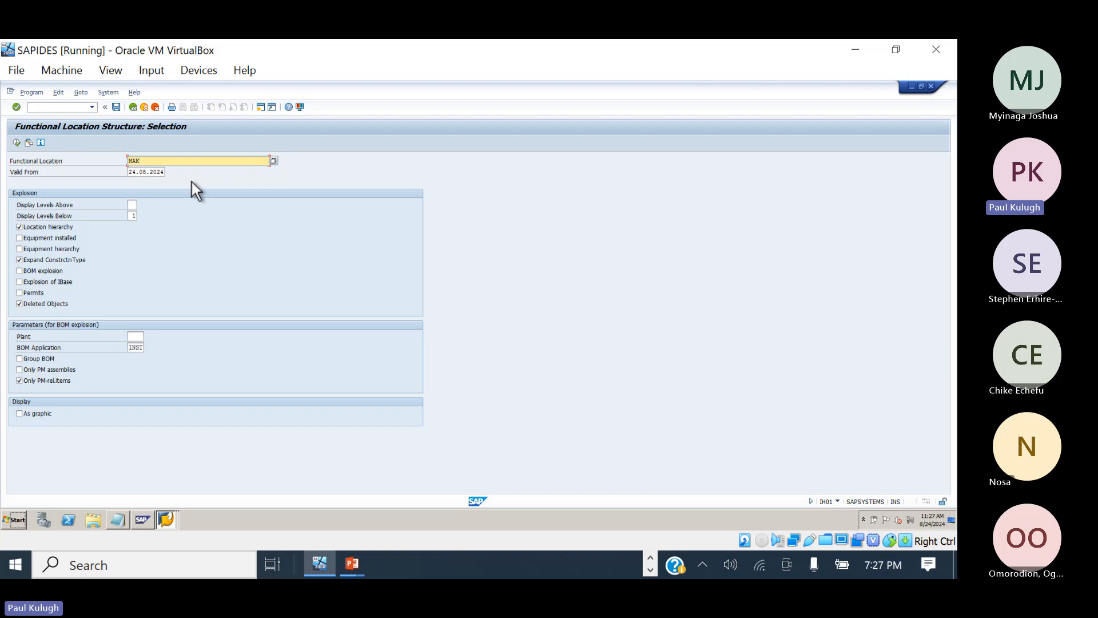
click(20, 241)
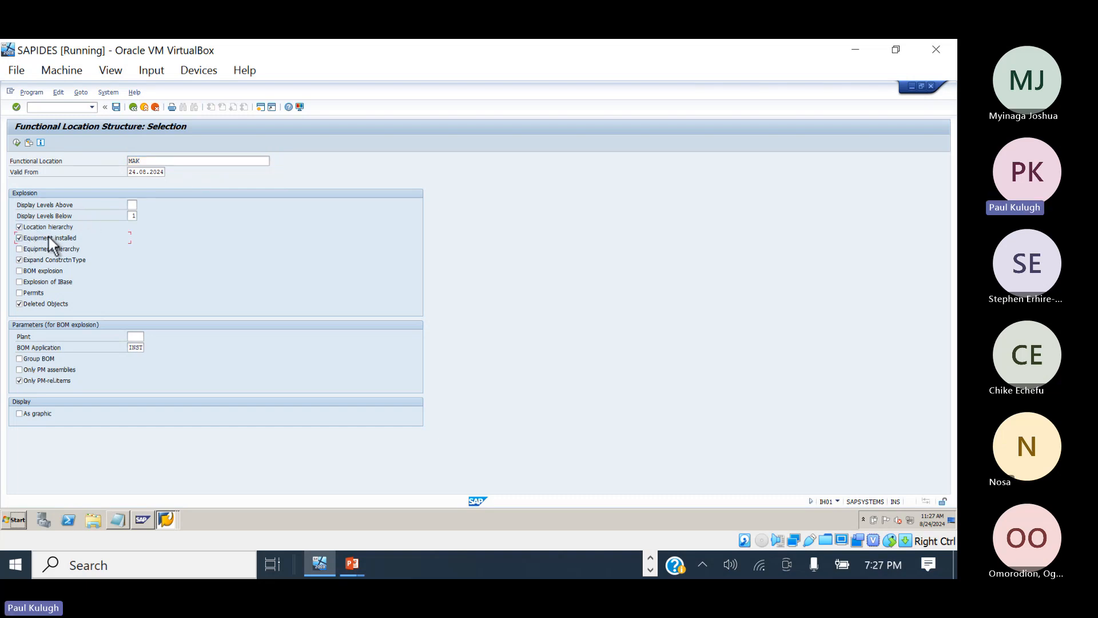
click(19, 249)
click(16, 143)
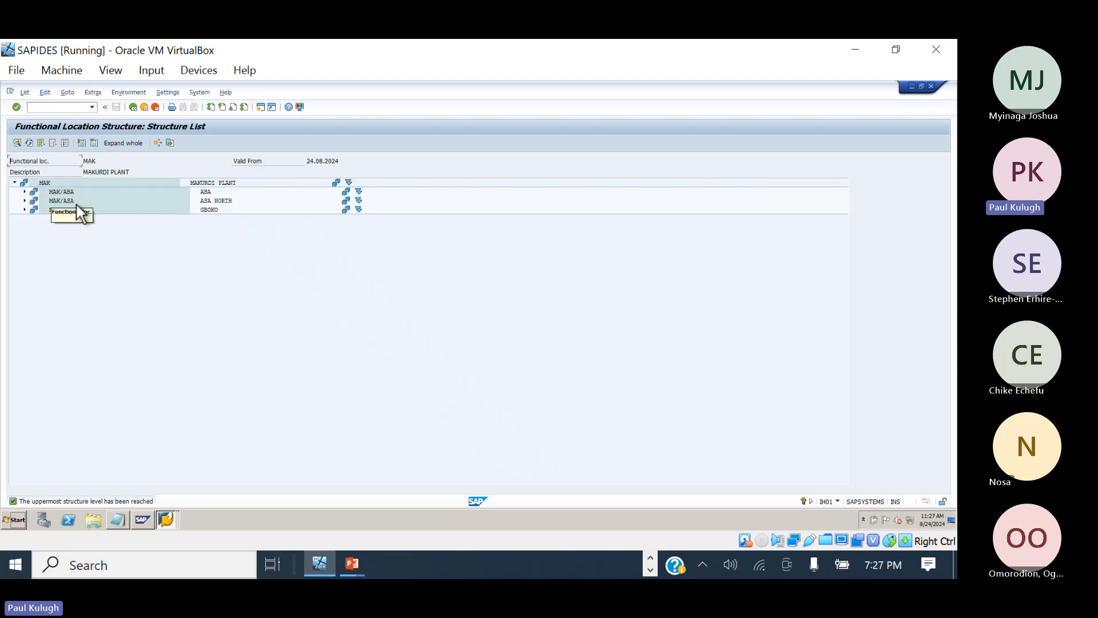
Expand MAK/ABA through the SEKI system and transport unit, and examine the forklift location MAK/ABA/SEKI/TRAN/30-CR-511 for installed equipment
click(56, 191)
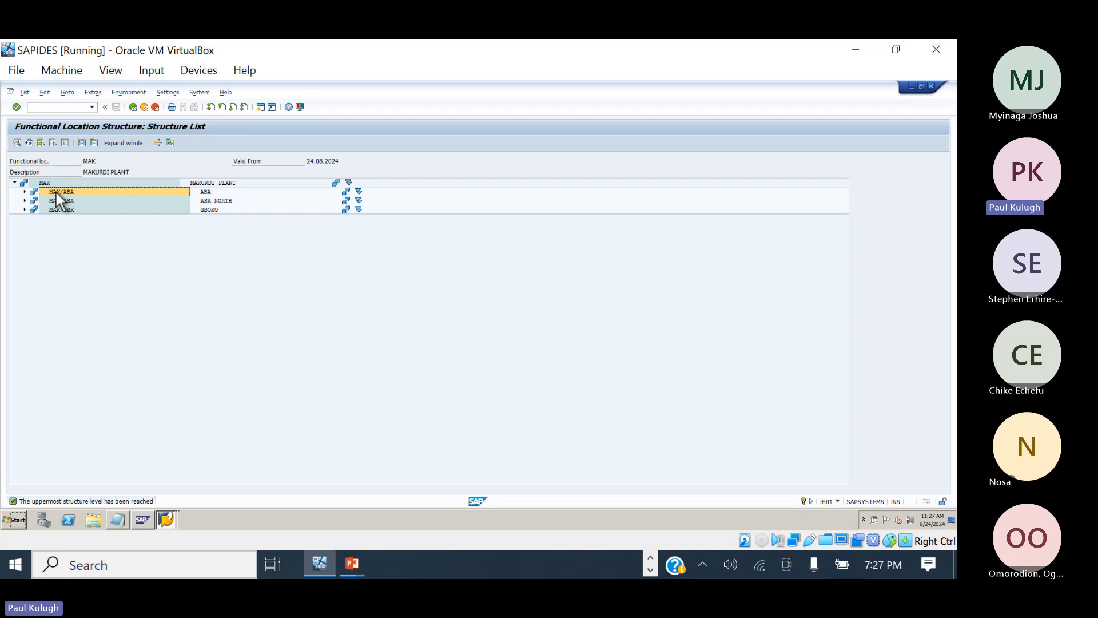
click(24, 191)
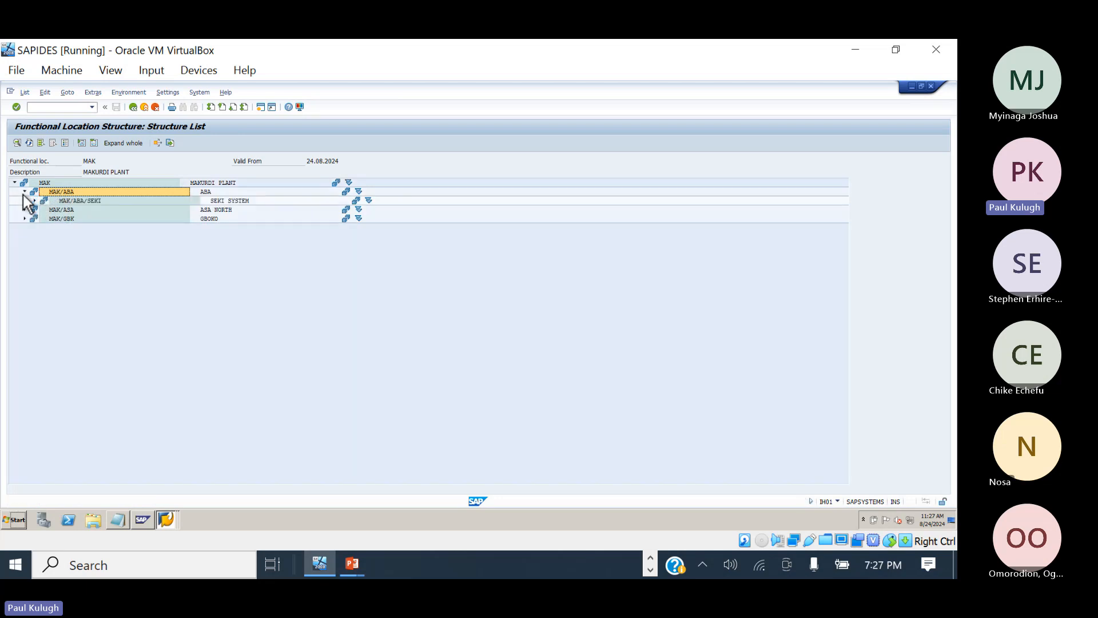
click(34, 201)
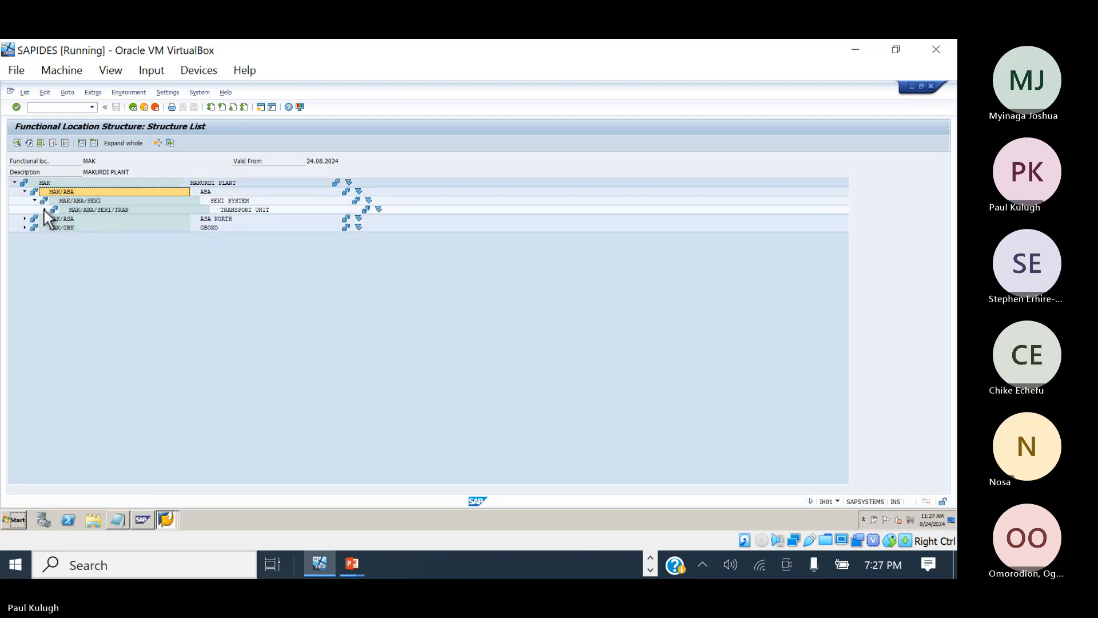
click(45, 210)
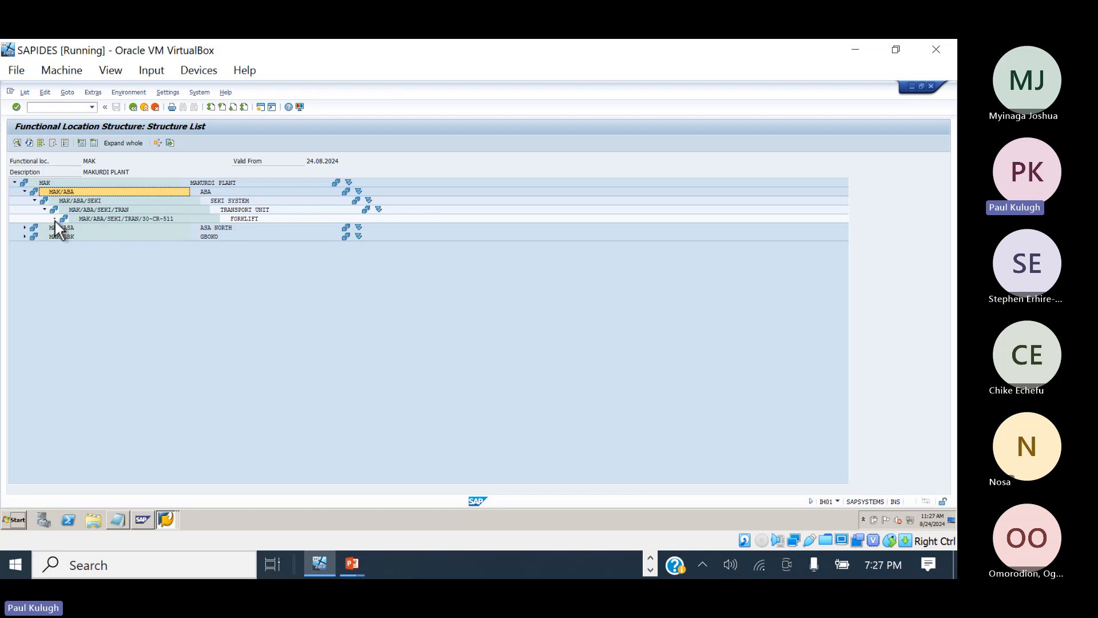
click(88, 220)
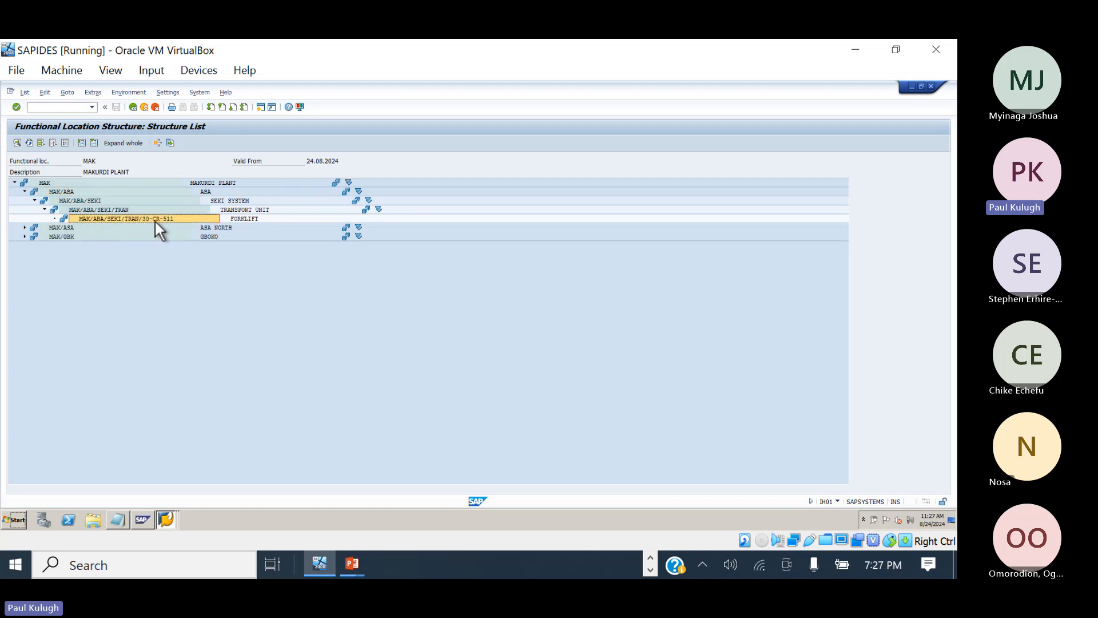
click(244, 220)
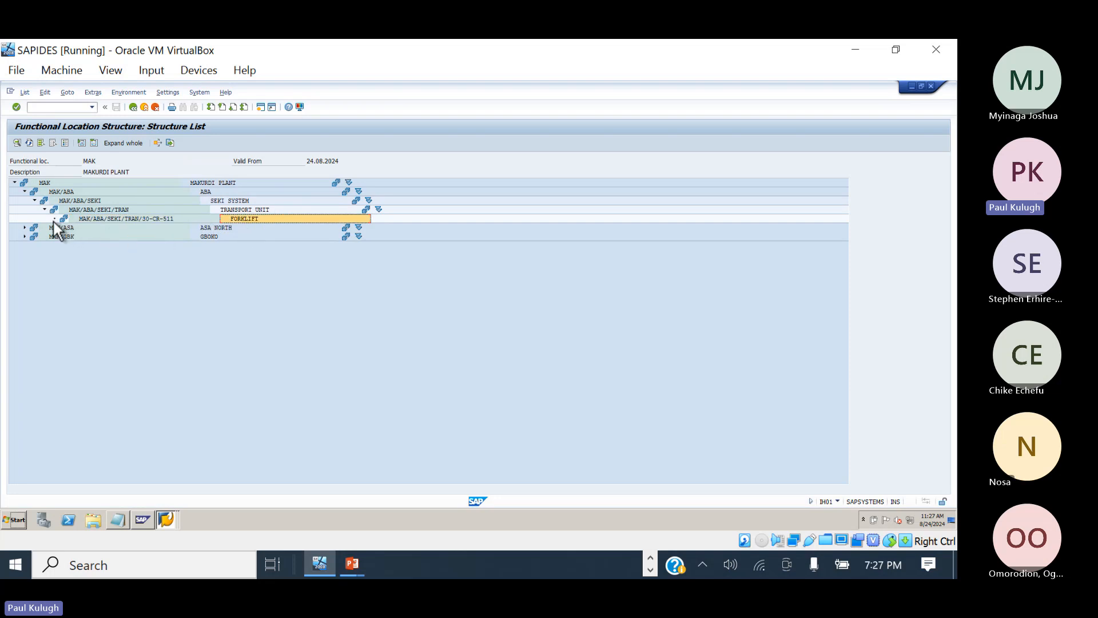
click(87, 219)
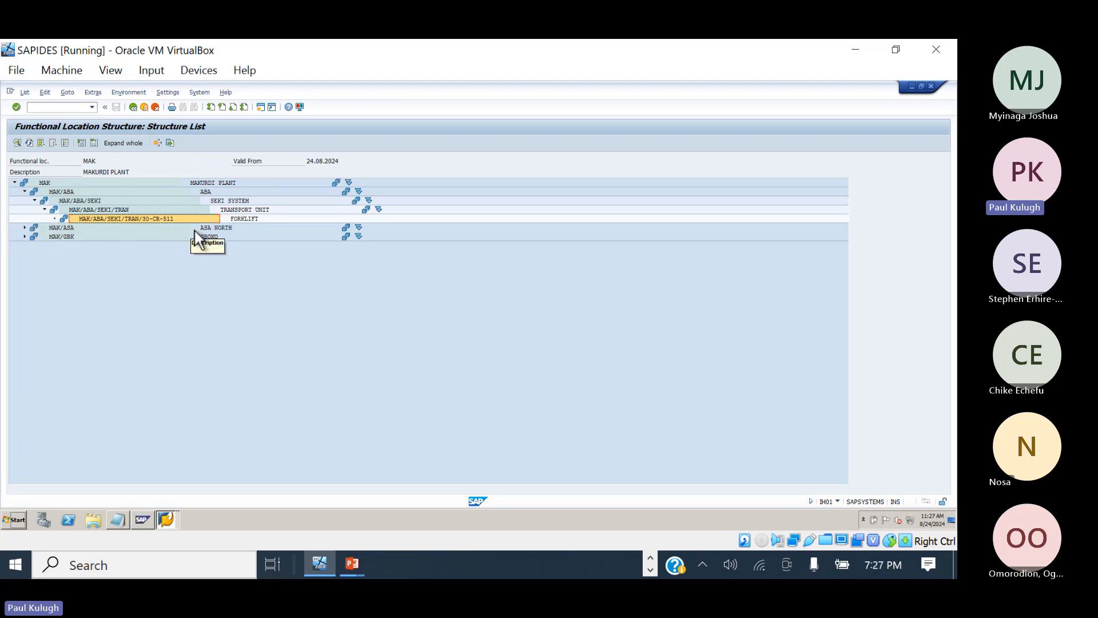
Expand MAK/ASA through the power generation system and power unit, and examine the Diesel Generator 1 location ending in 50-GN-924
click(24, 227)
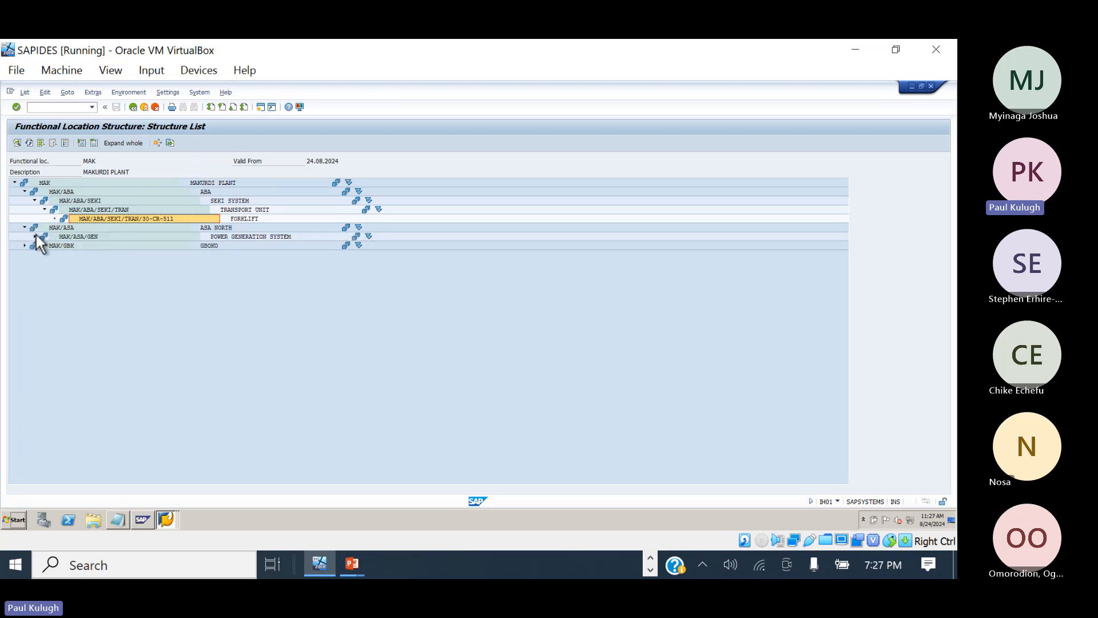
click(34, 236)
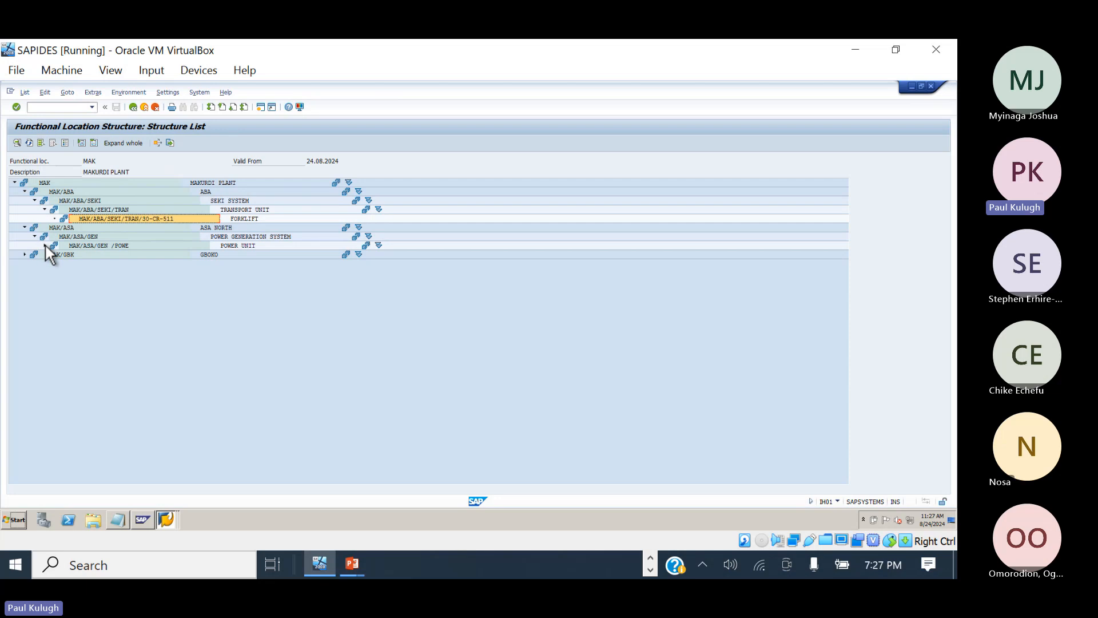
click(44, 245)
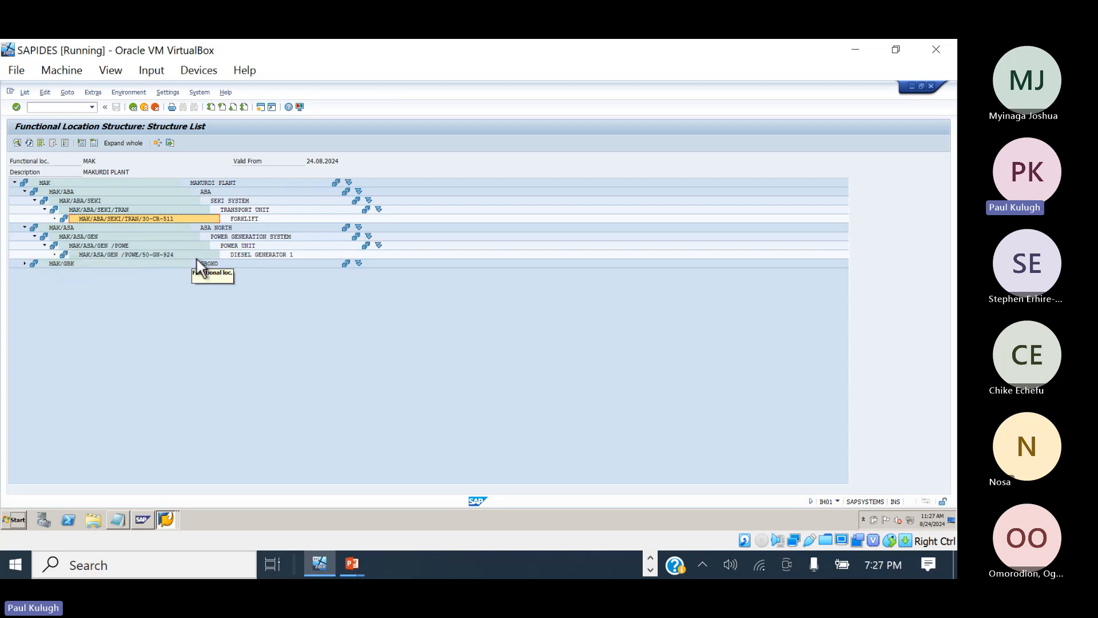
click(239, 255)
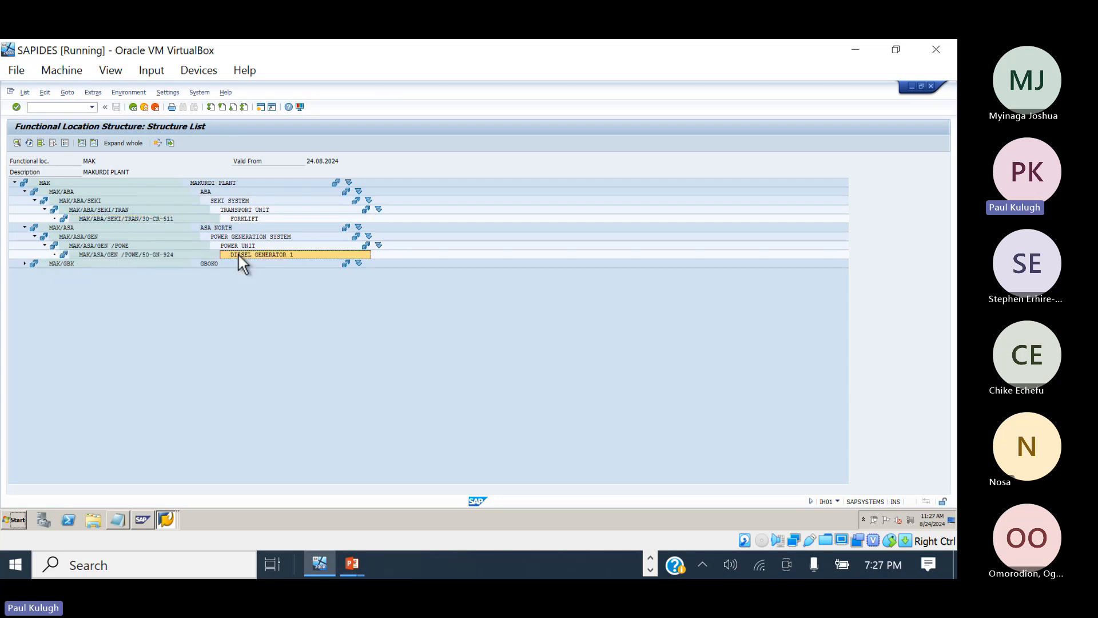
click(138, 256)
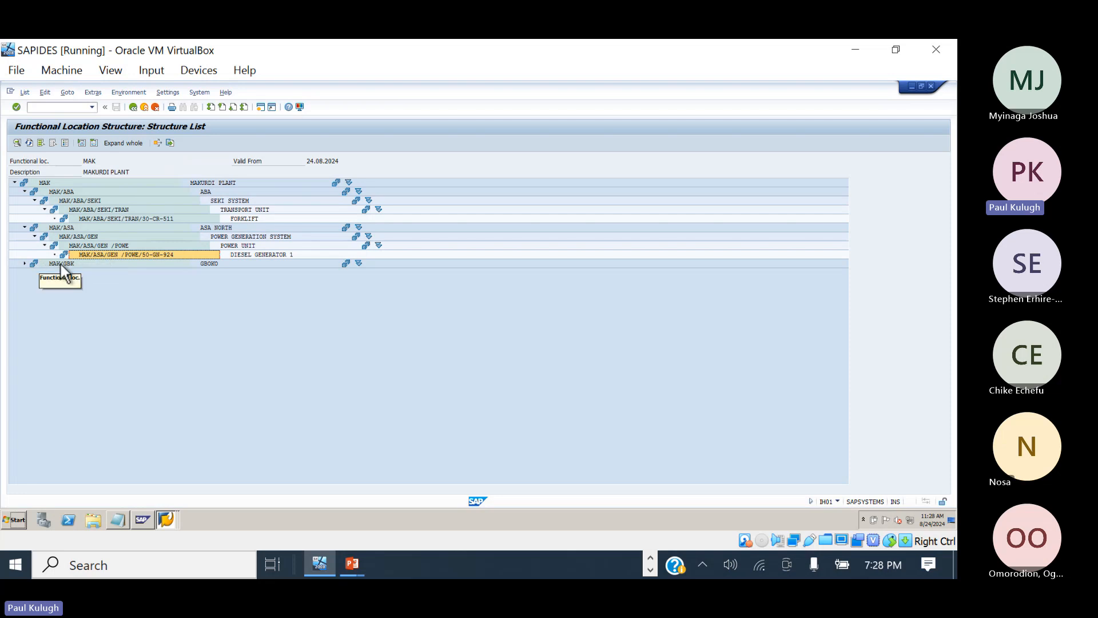
Expand MAK/GBK through TSEK and PROD to the water maker machine location 40-PY-983, and compare it with the forklift location
click(24, 264)
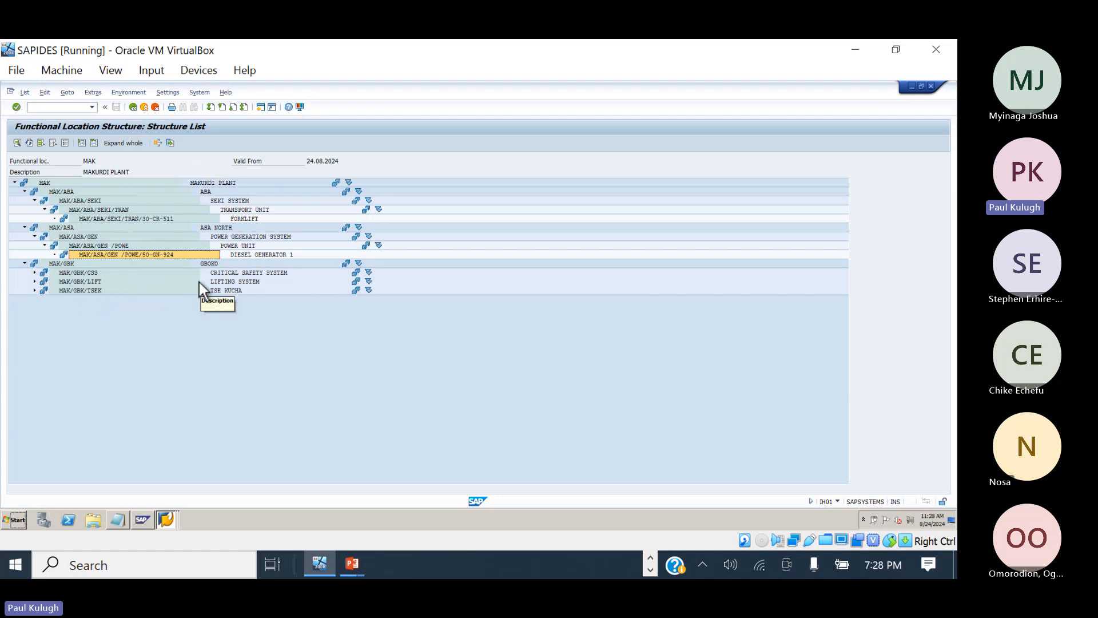
click(33, 292)
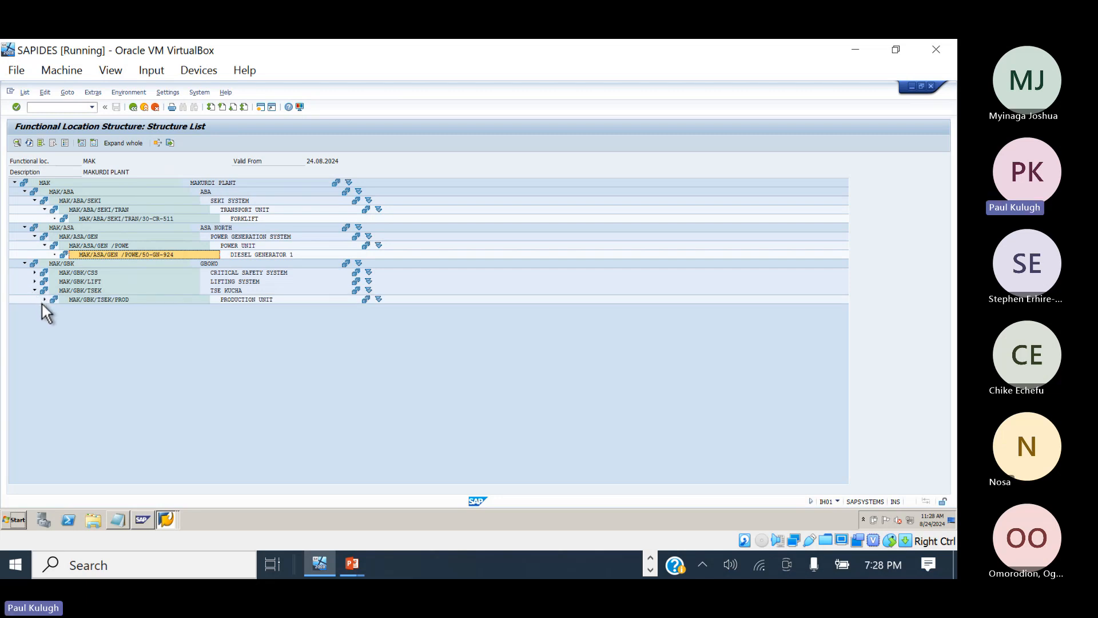
click(44, 299)
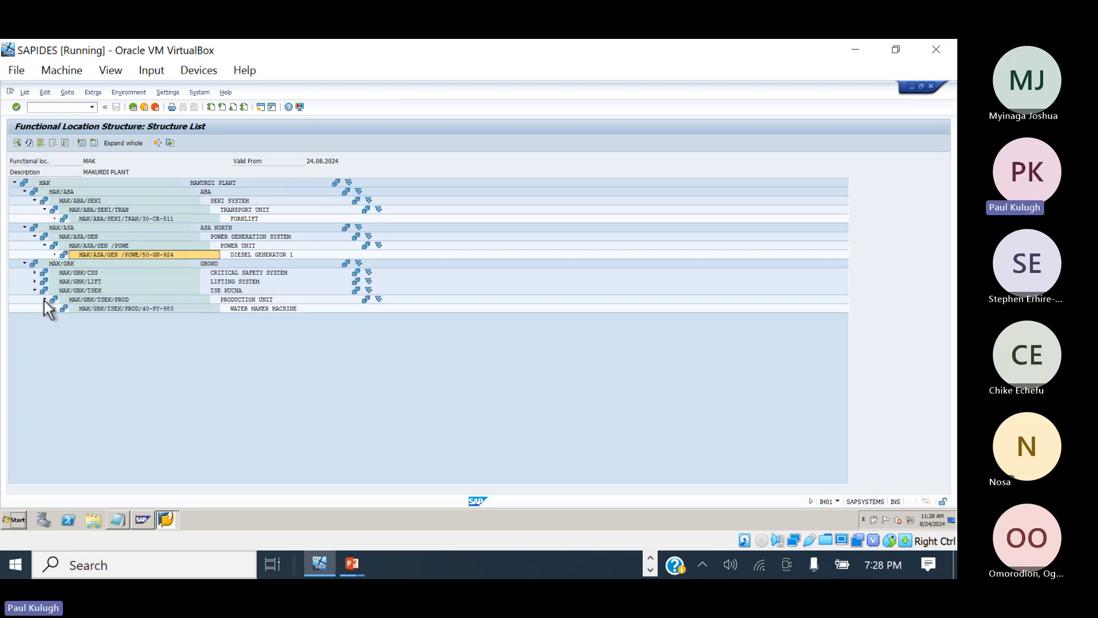
click(31, 290)
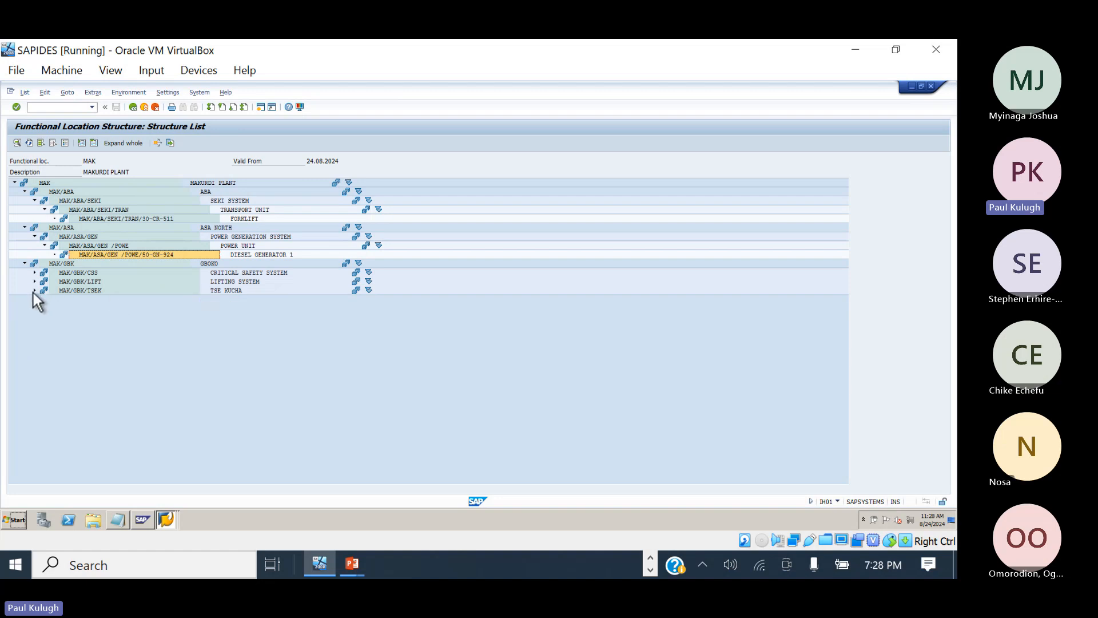
click(30, 290)
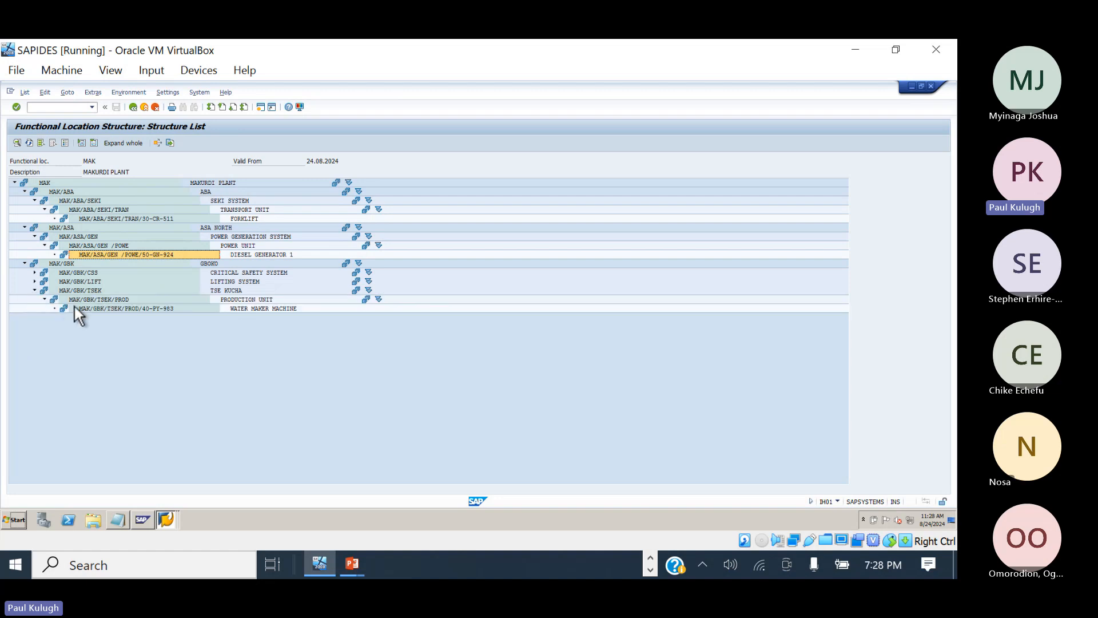
click(130, 309)
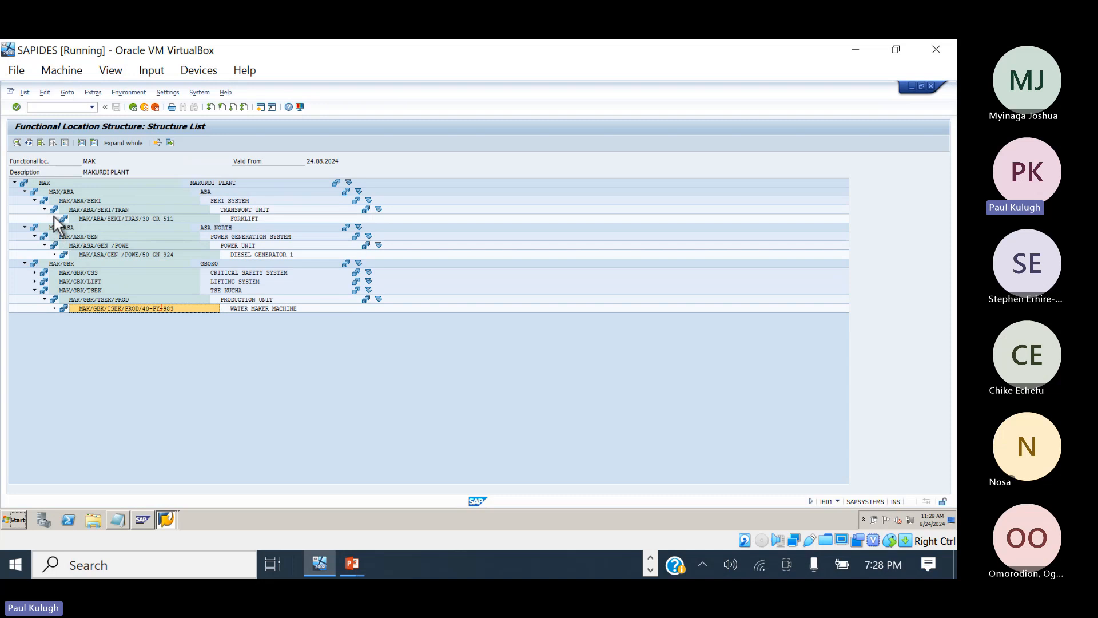
click(80, 219)
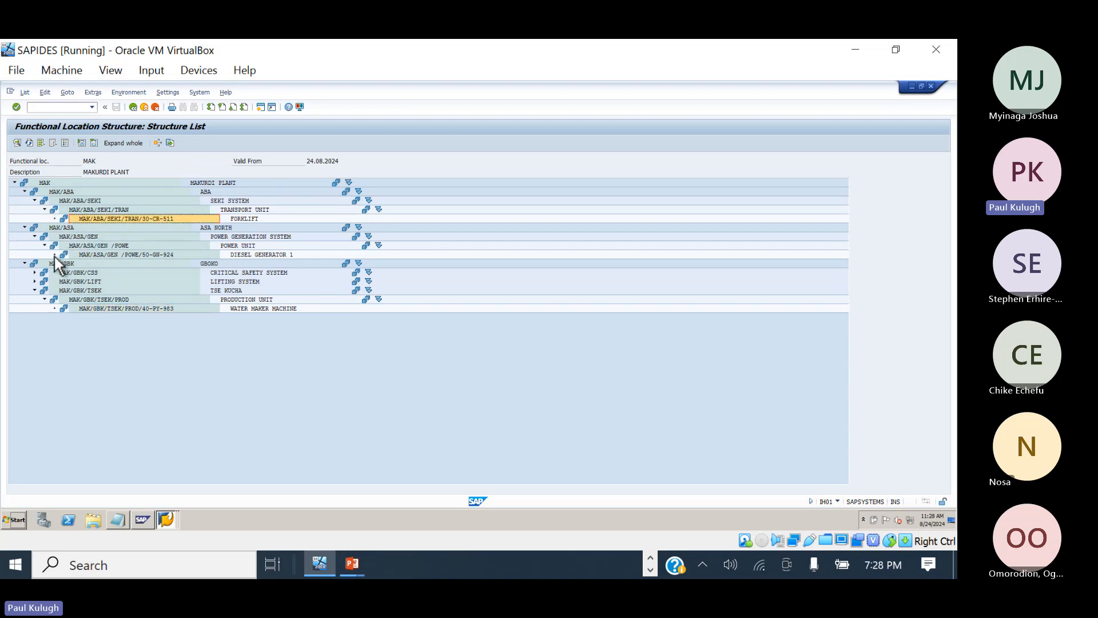
click(93, 311)
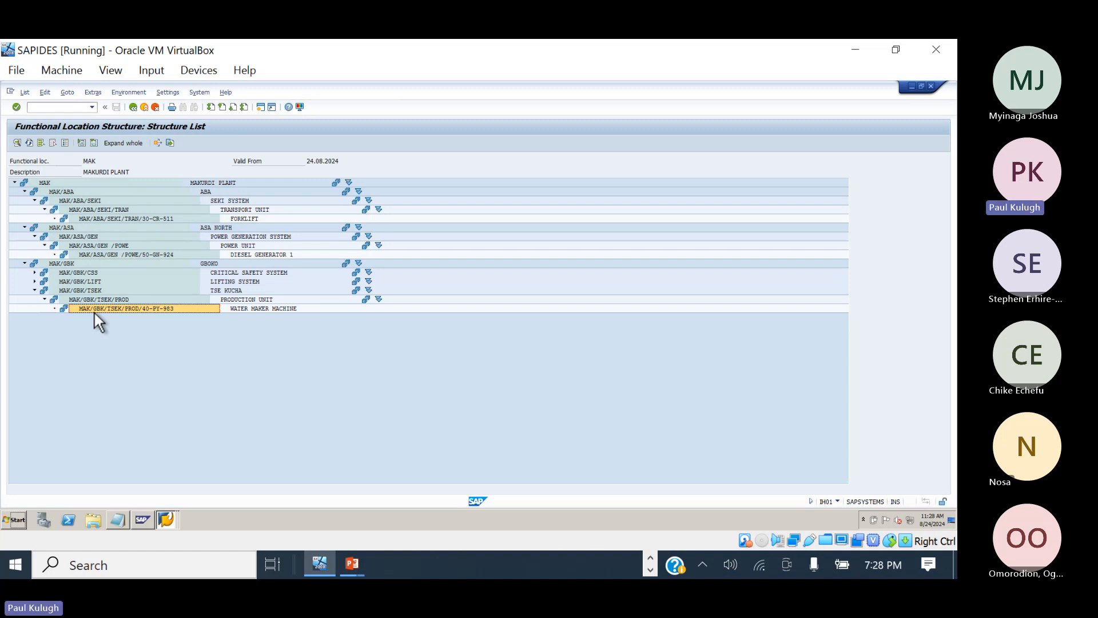
Switch to the PowerPoint deck "04. SAP PM - Technical Object - Equipment" and consult the "Install and Dismantle of Equipment" section on slide 2
click(354, 565)
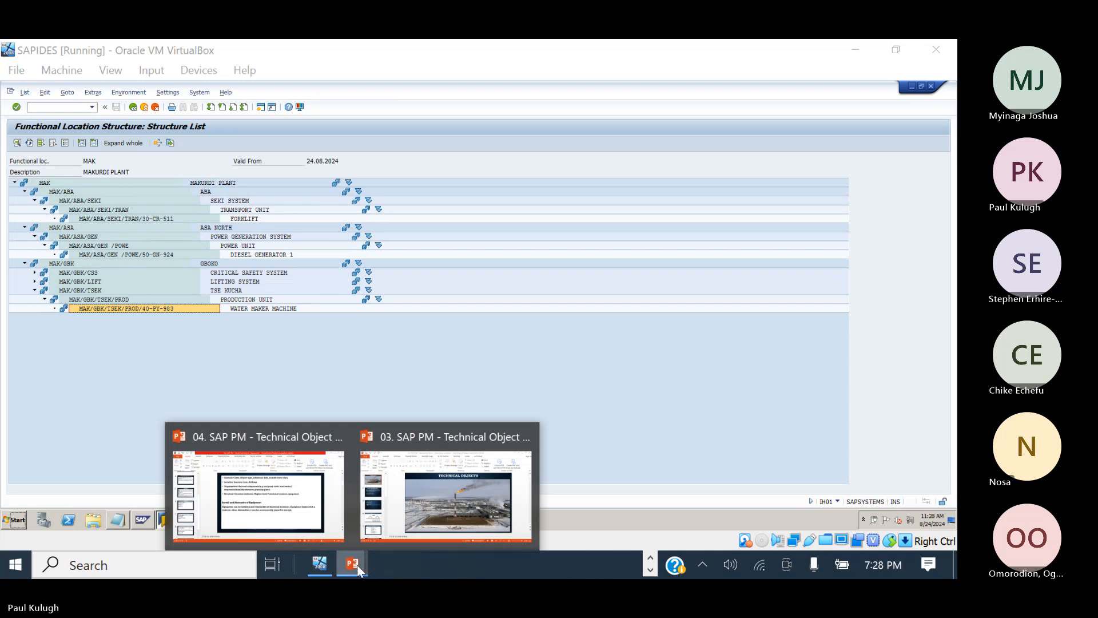
click(314, 515)
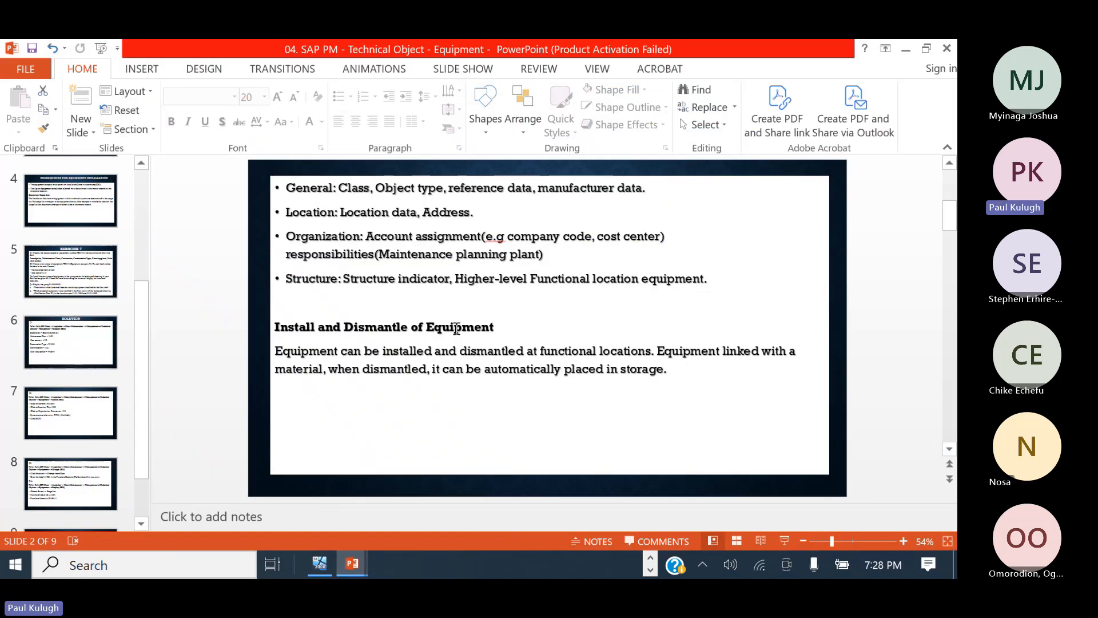
click(504, 329)
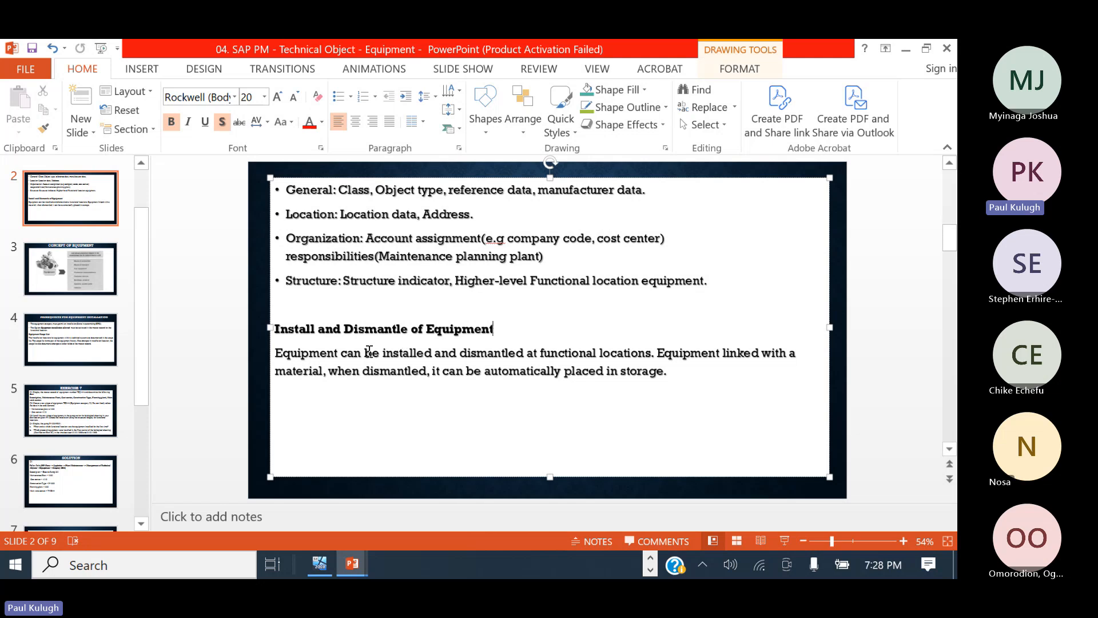
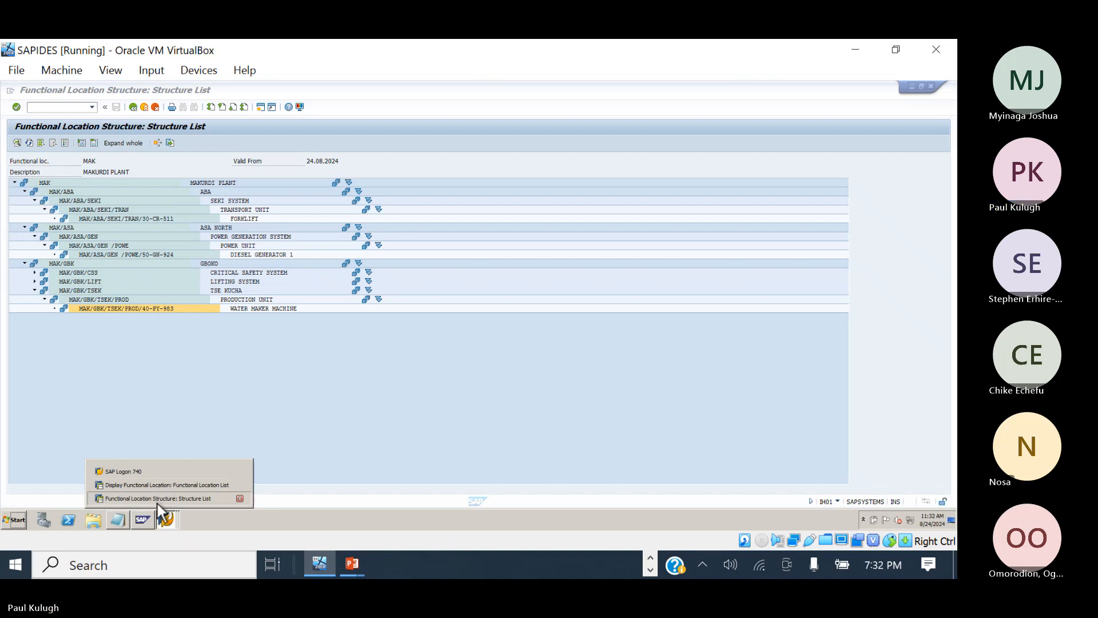
Switch to the SAP functional location structure session and leave the structure list and its selection screen for SAP Easy Access
click(156, 498)
click(130, 109)
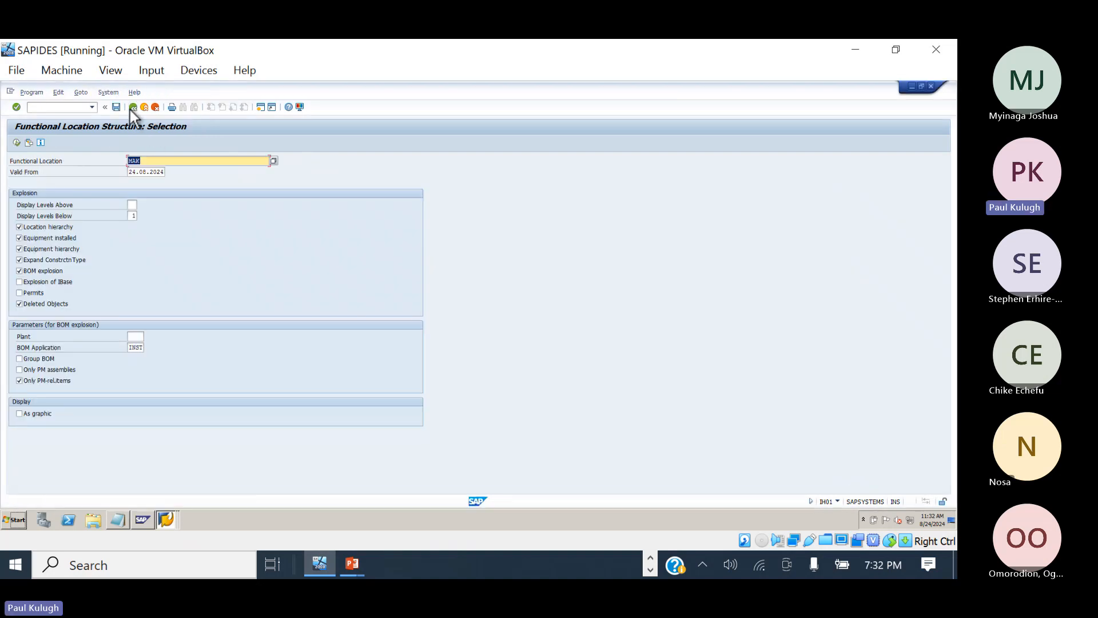
click(130, 109)
Open the water maker machine, equipment 10006816, with transaction IE02, check its category, and return to SAP Easy Access
click(69, 108)
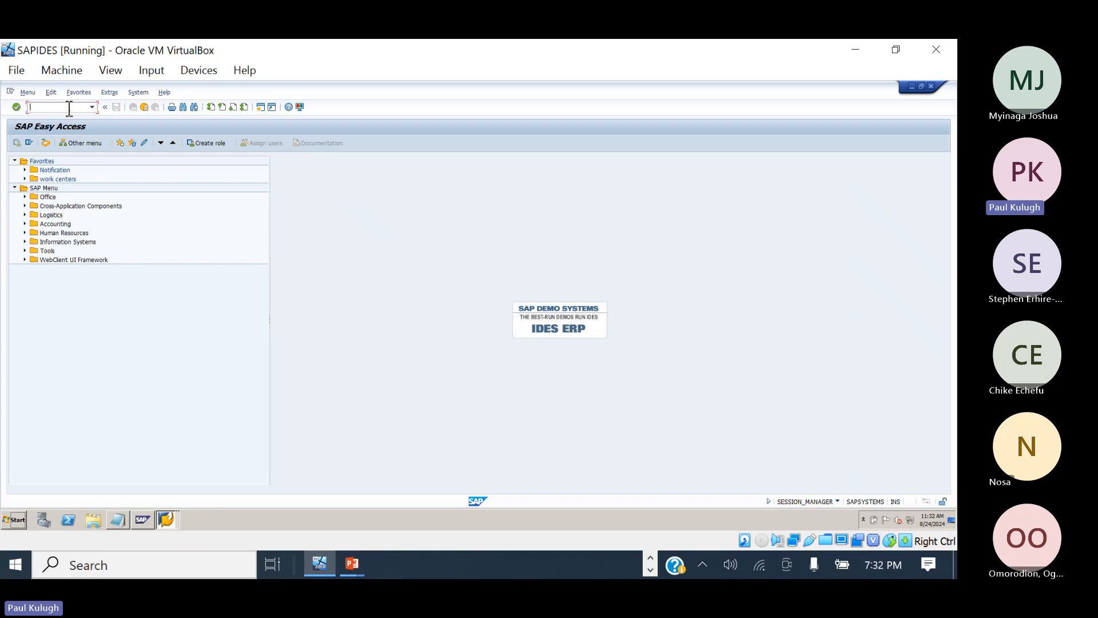
text(ie02)
key(Return)
key(Return)
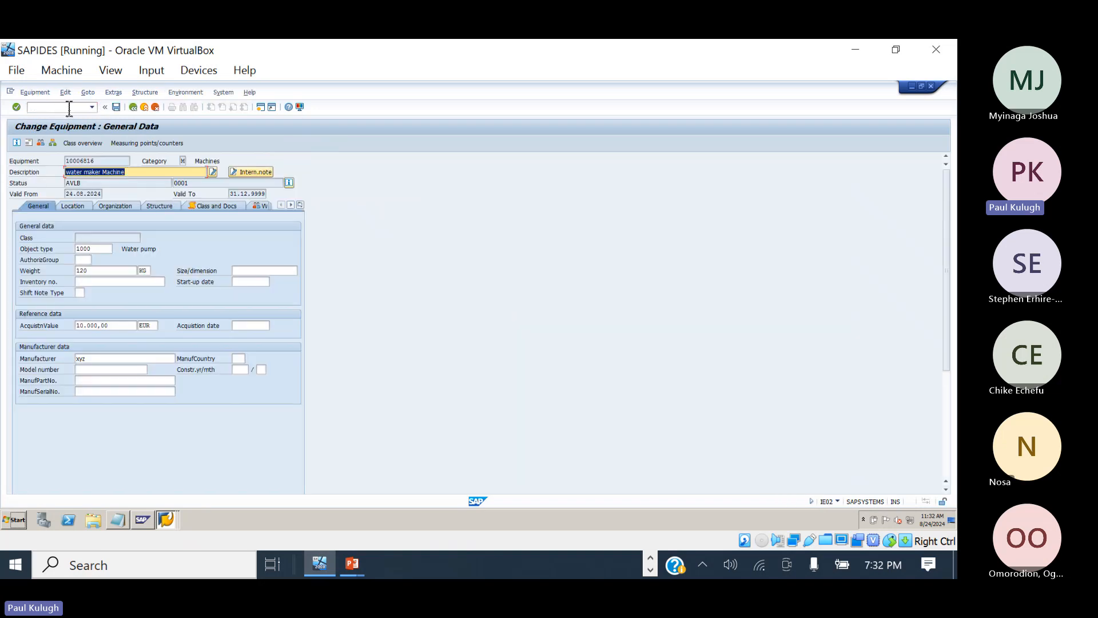
click(188, 162)
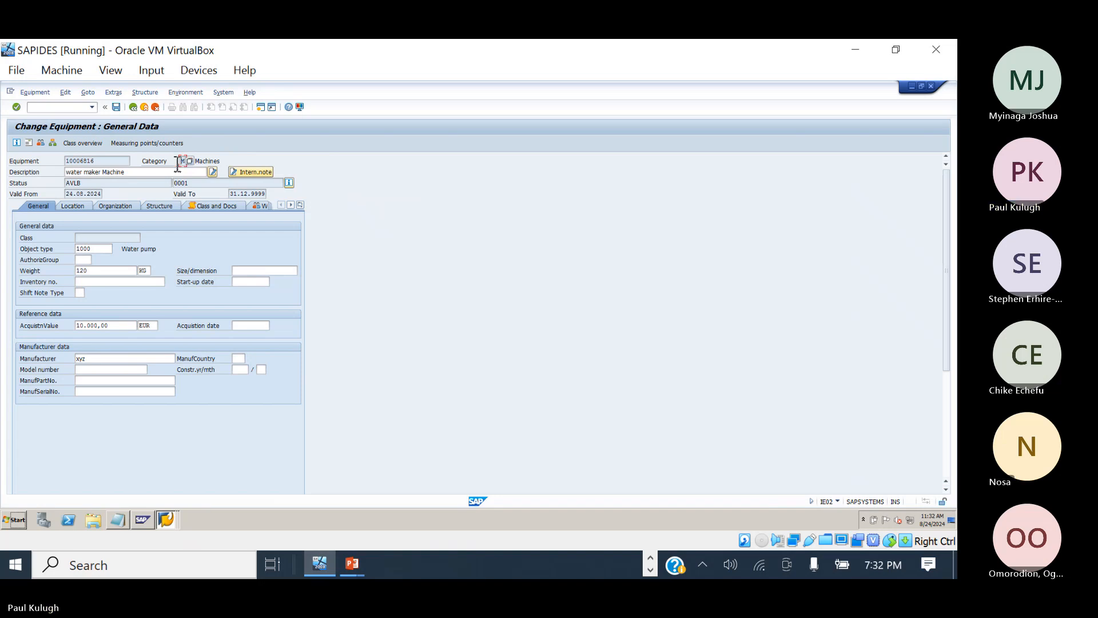
click(132, 107)
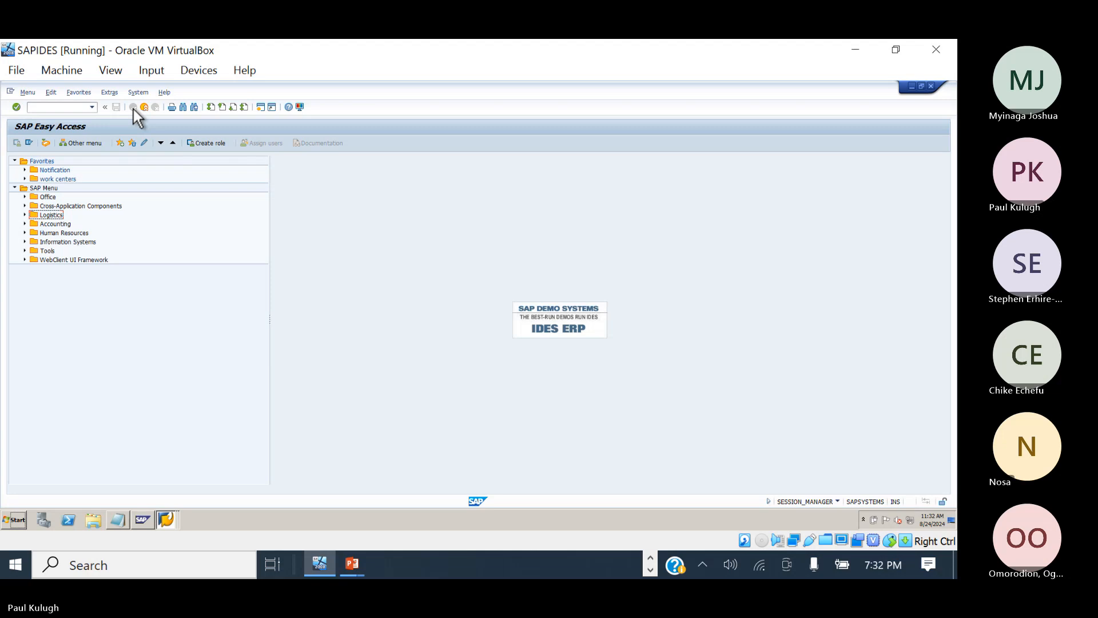
Open the Create Functional Location screen with transaction IL01 and check the functional location category field
click(80, 107)
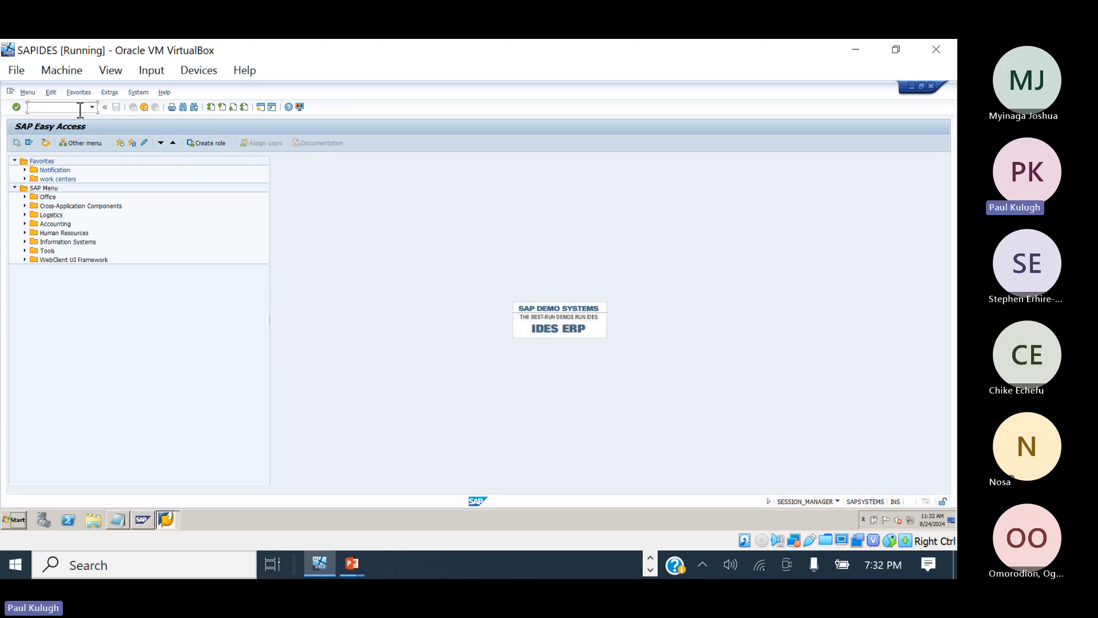
text(IL01)
key(Return)
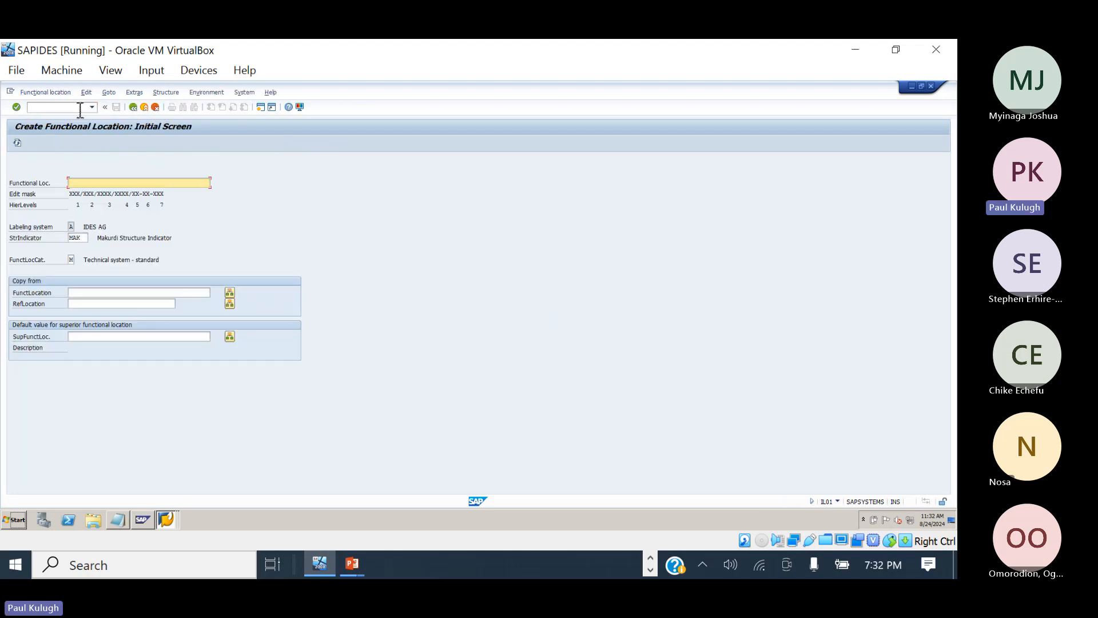
click(72, 260)
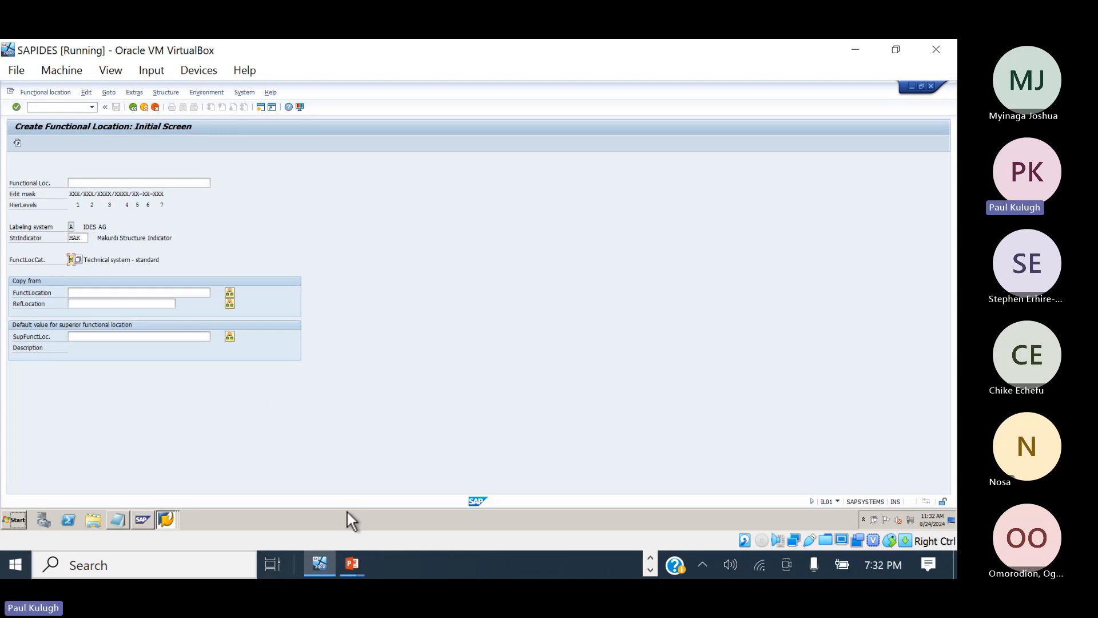
Consult the "Prerequisite for Equipment Installation" slide in the PowerPoint equipment deck, switch back to SAP, and leave IL01 for SAP Easy Access
click(352, 563)
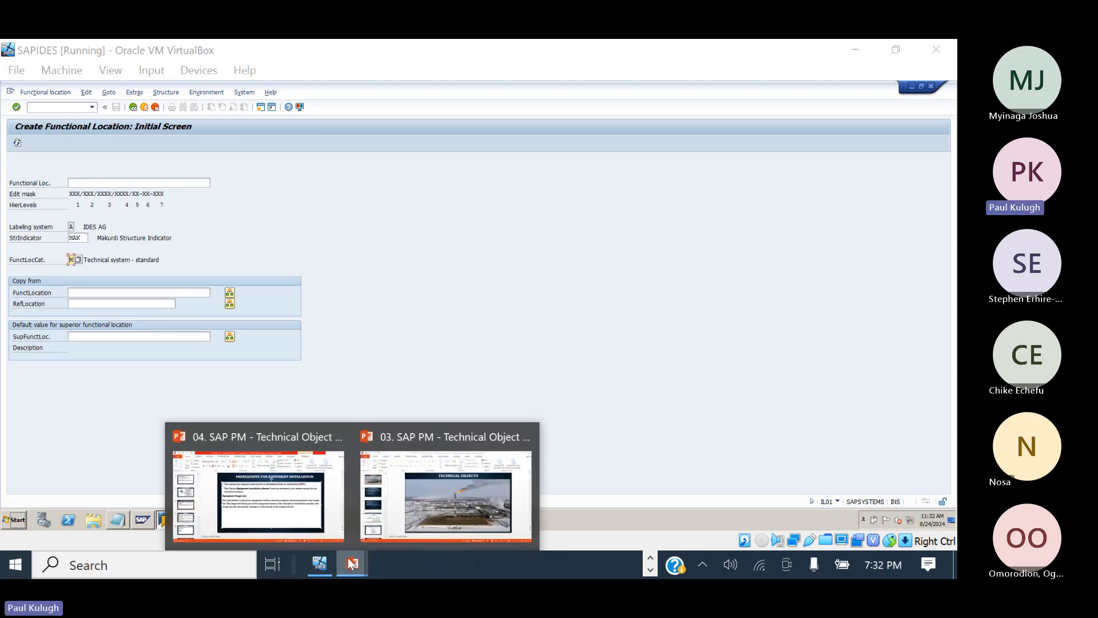
click(332, 508)
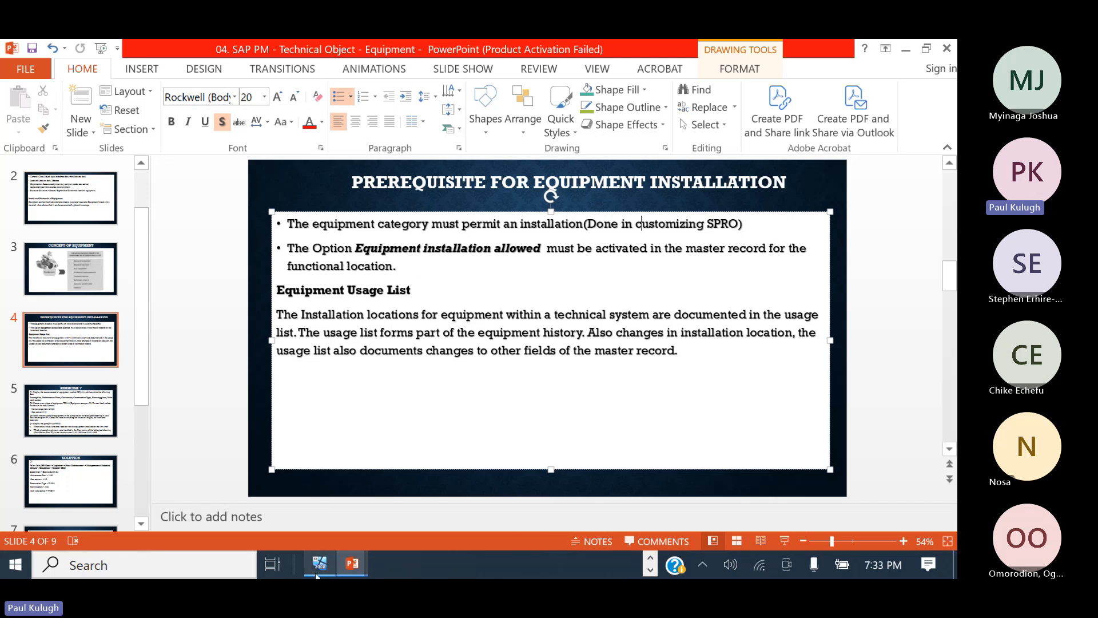
click(319, 563)
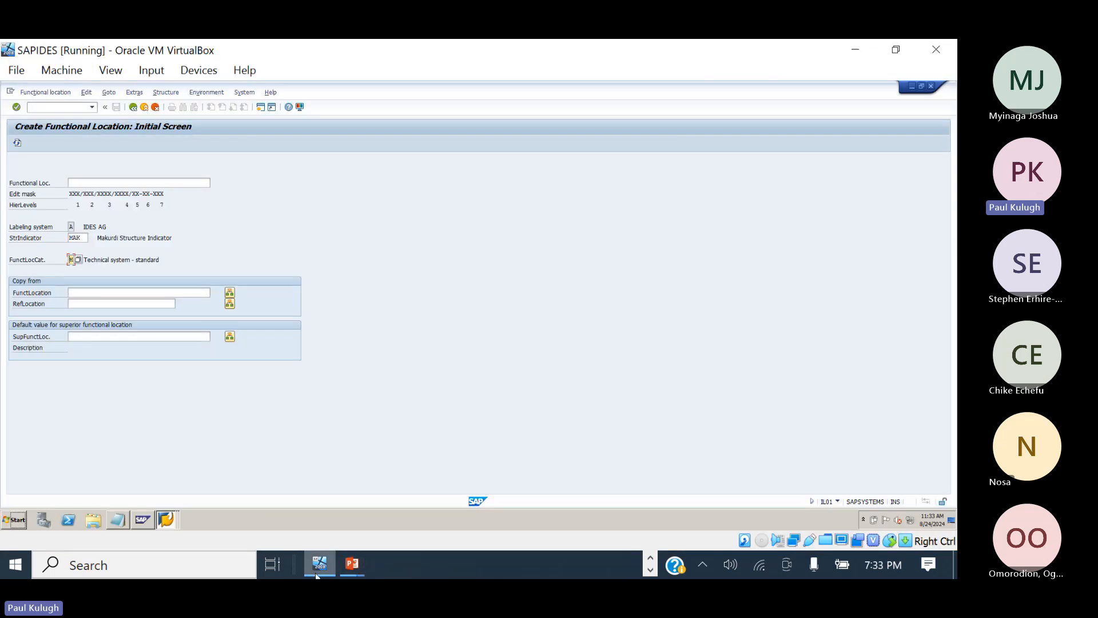
click(132, 108)
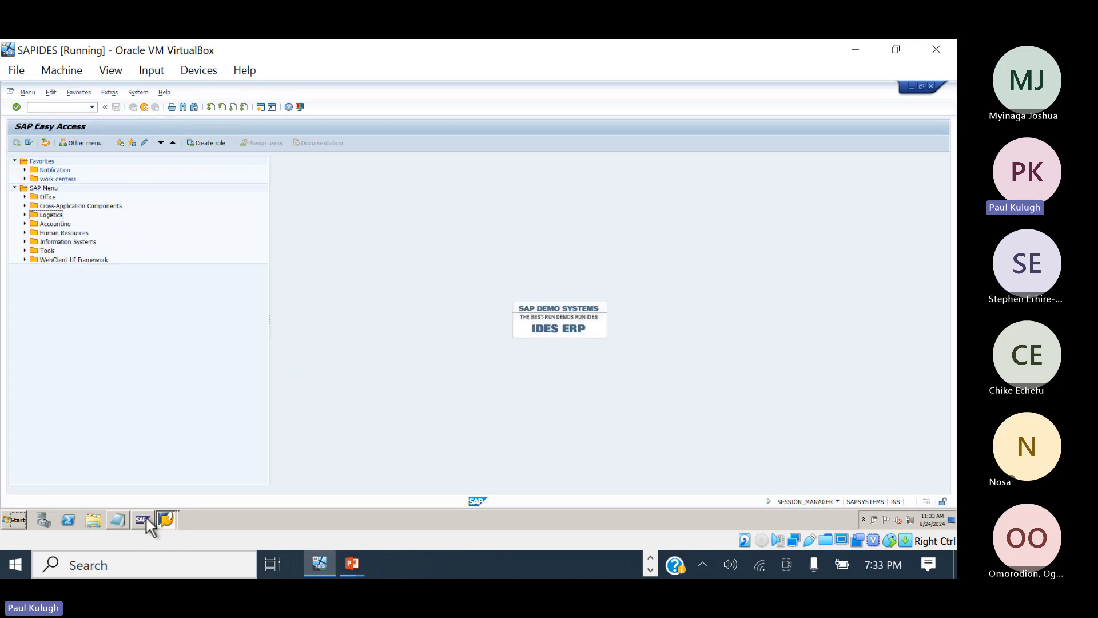
Consult the first functional location in the Notepad list and start transaction IL02 in SAP
click(117, 519)
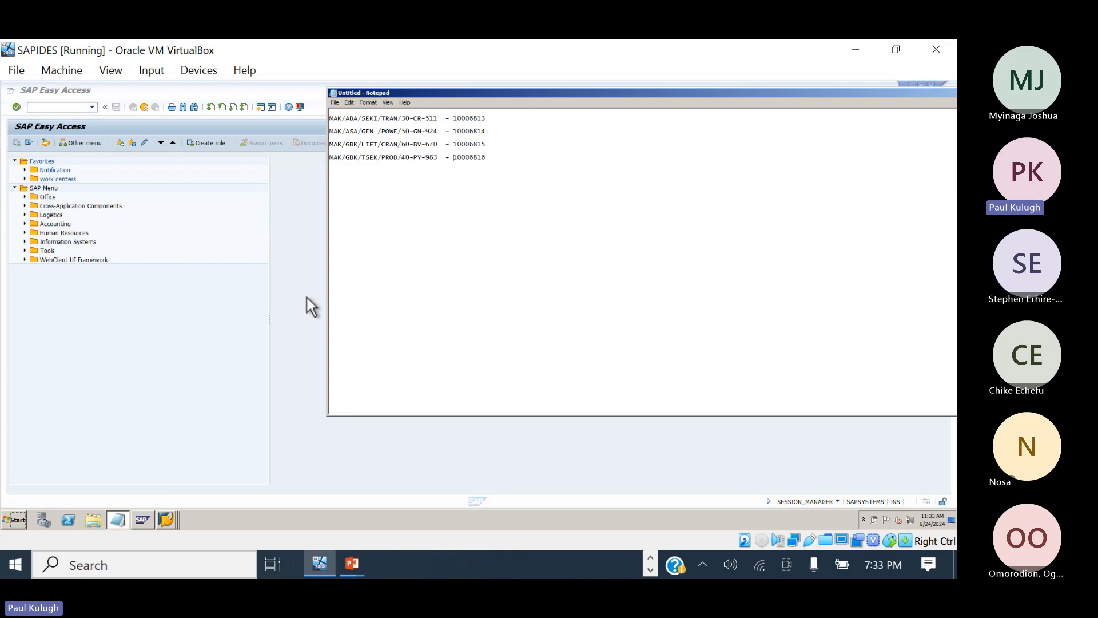
click(438, 121)
drag(441, 121, 323, 115)
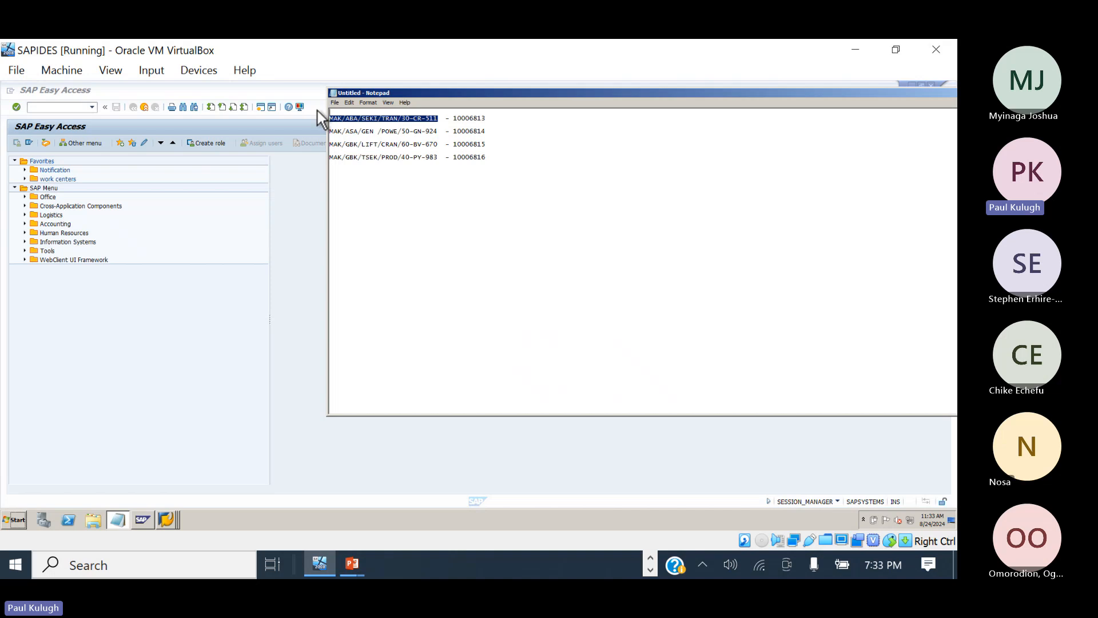
click(76, 111)
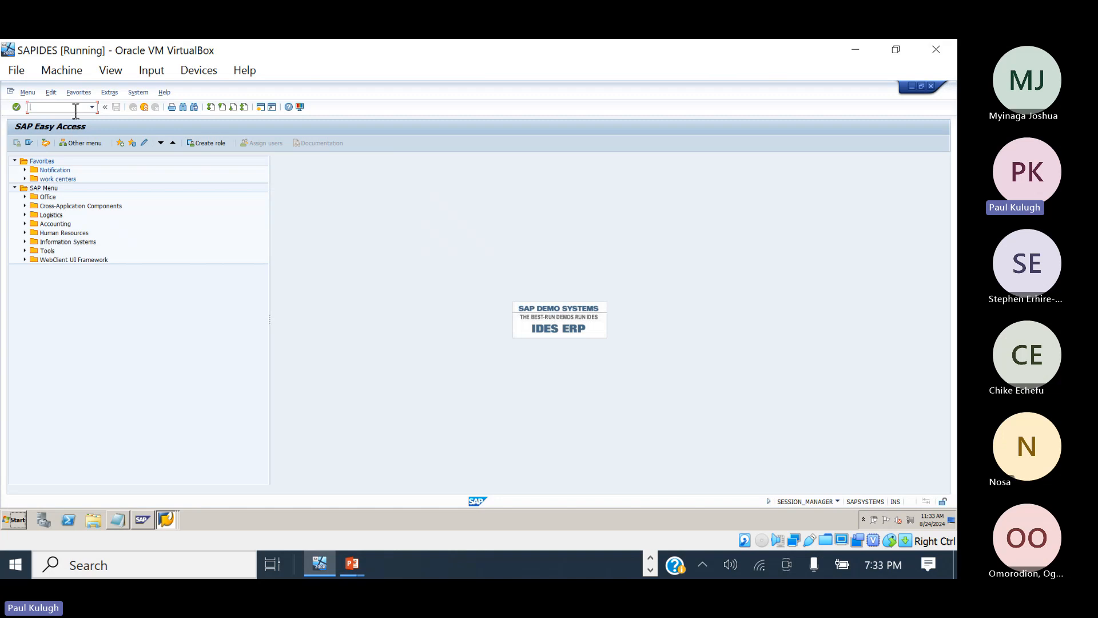
text(IL02)
key(Return)
key(Delete)
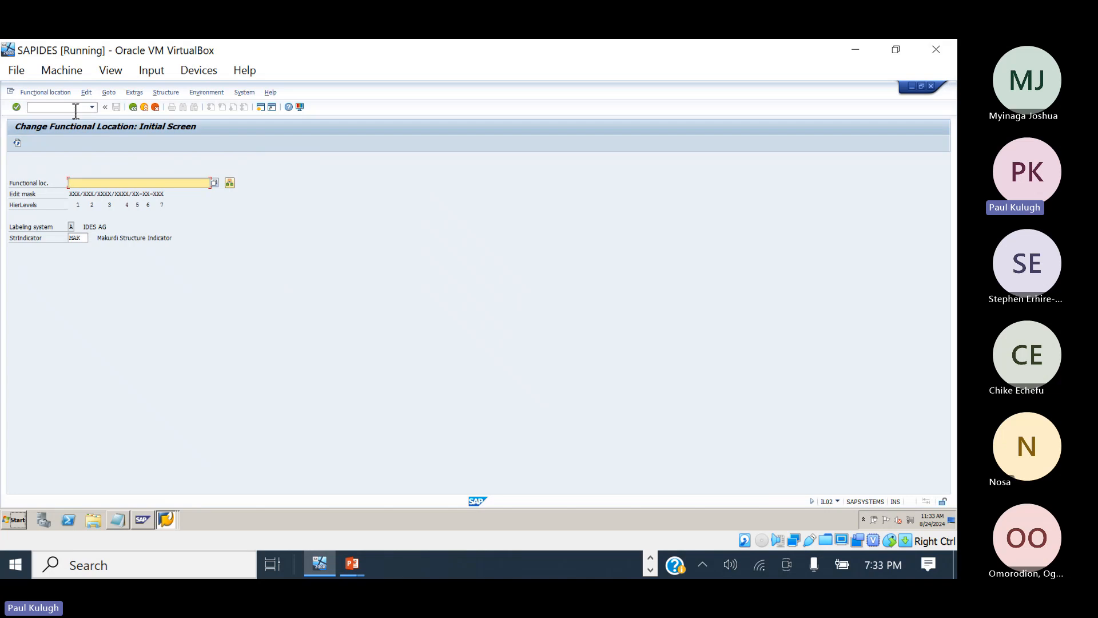
Copy MAK/ABA/SEKI/TRAN/30-CR-511 from the Notepad list into the functional location field of IL02
click(120, 515)
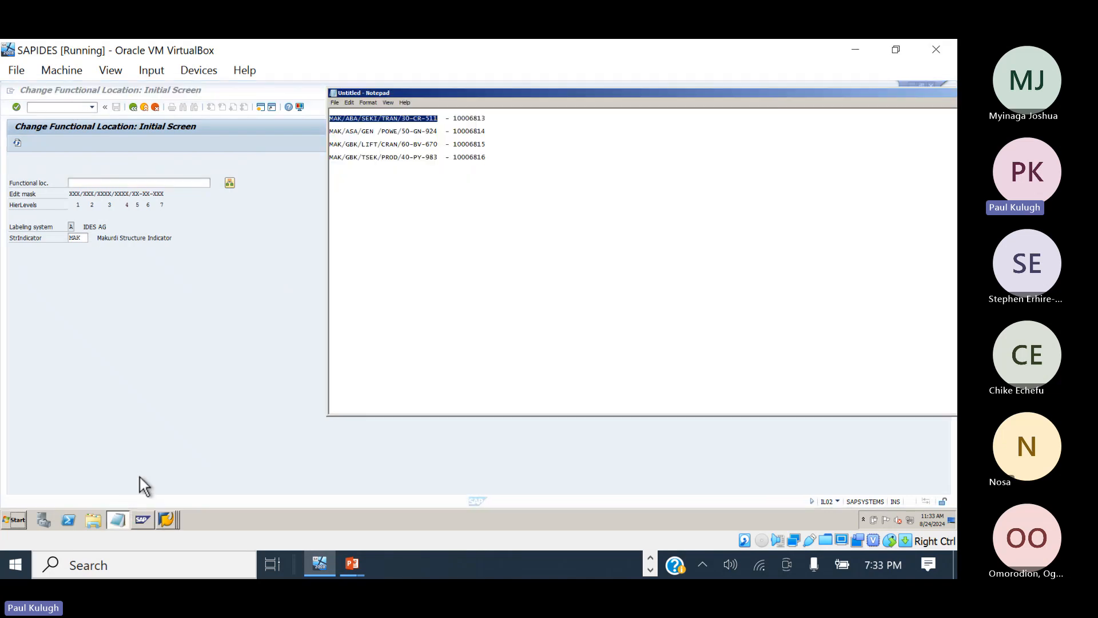
click(426, 120)
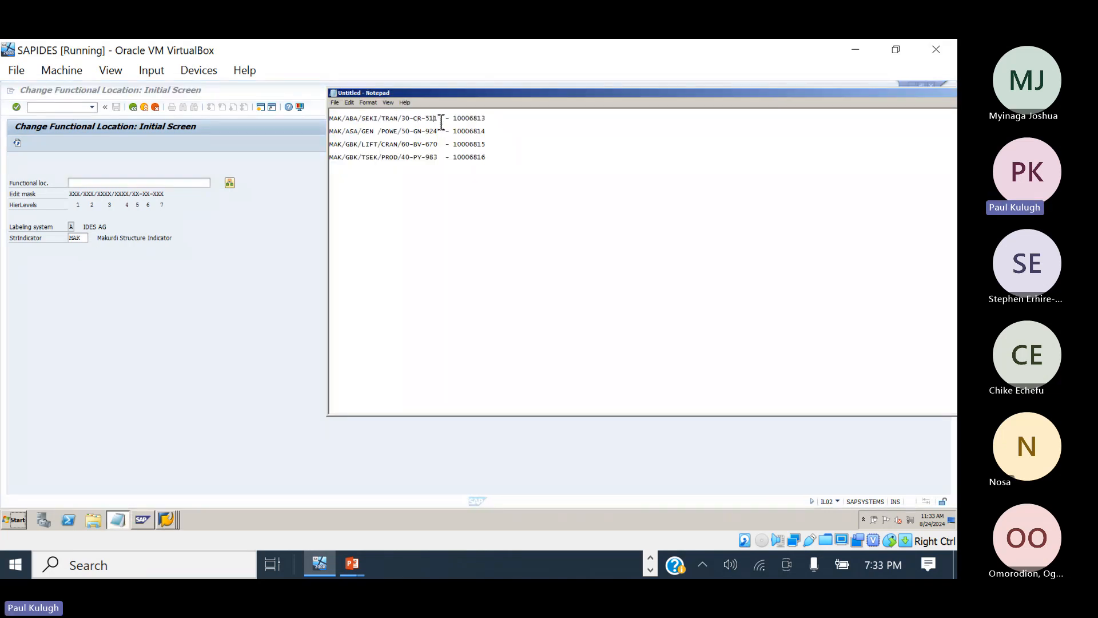
drag(440, 120, 330, 123)
key(ctrl+c)
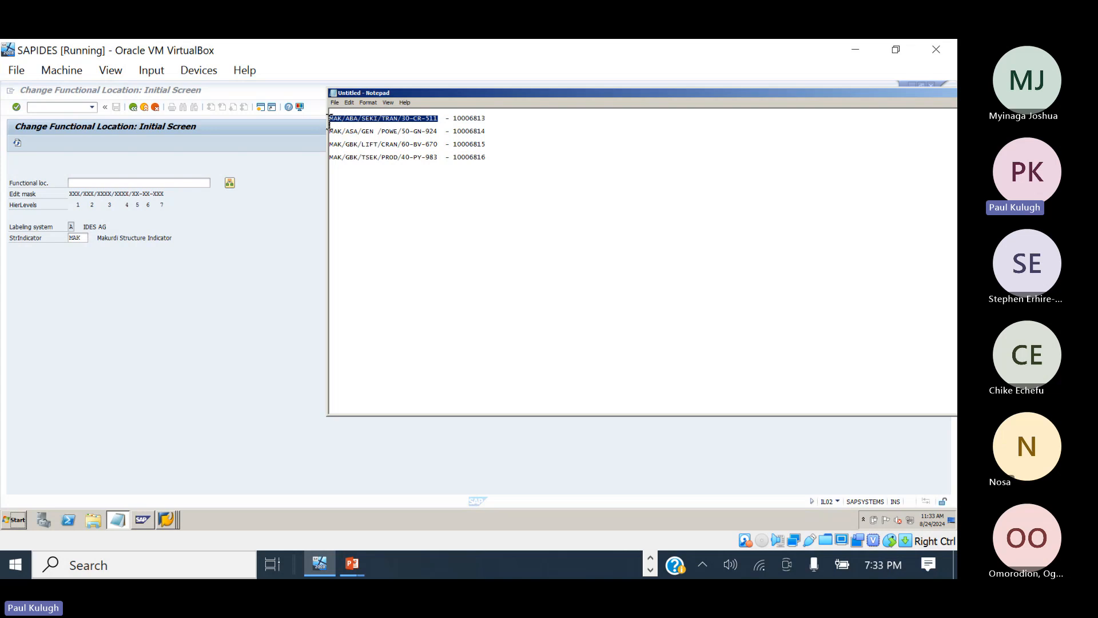
click(196, 186)
key(ctrl+v)
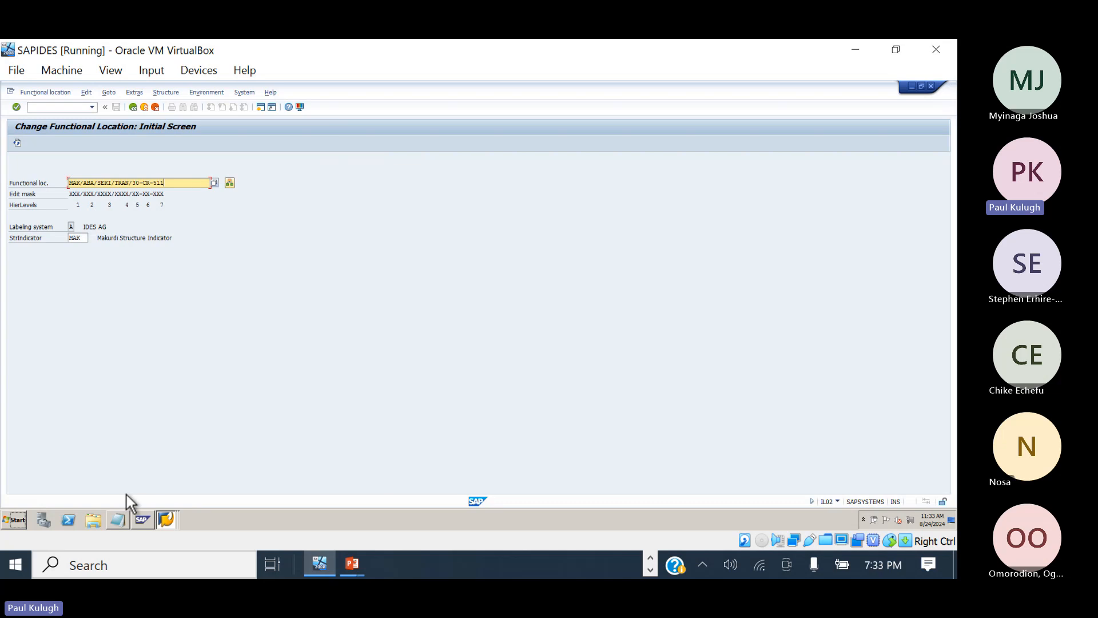
Review the four functional location and equipment number pairs in the Notepad list and return to the IL02 initial screen
click(120, 516)
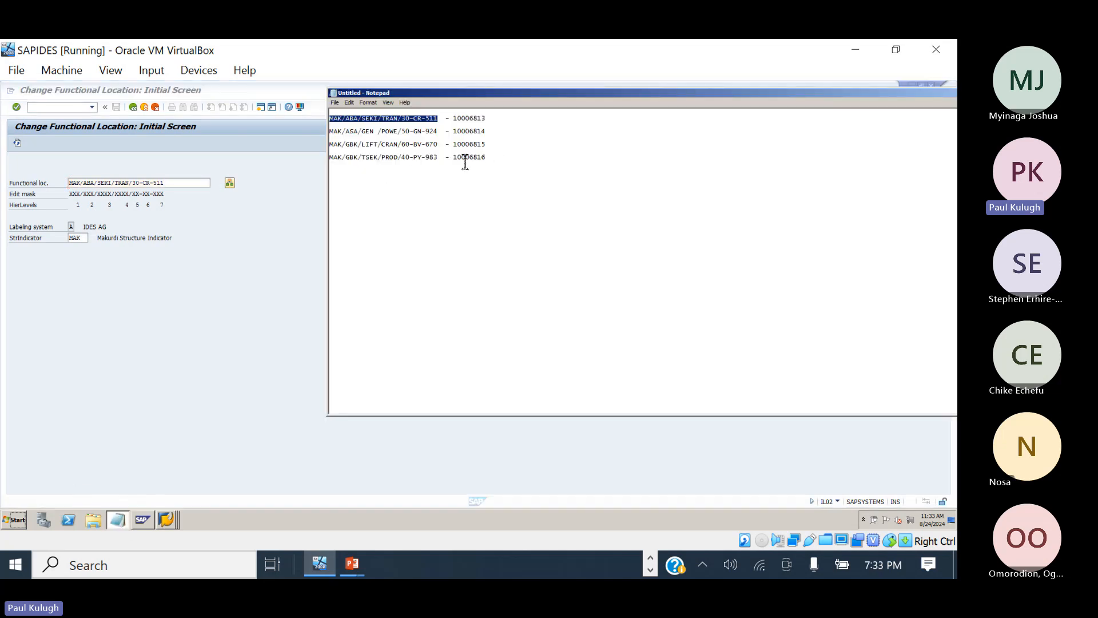
drag(496, 159, 321, 112)
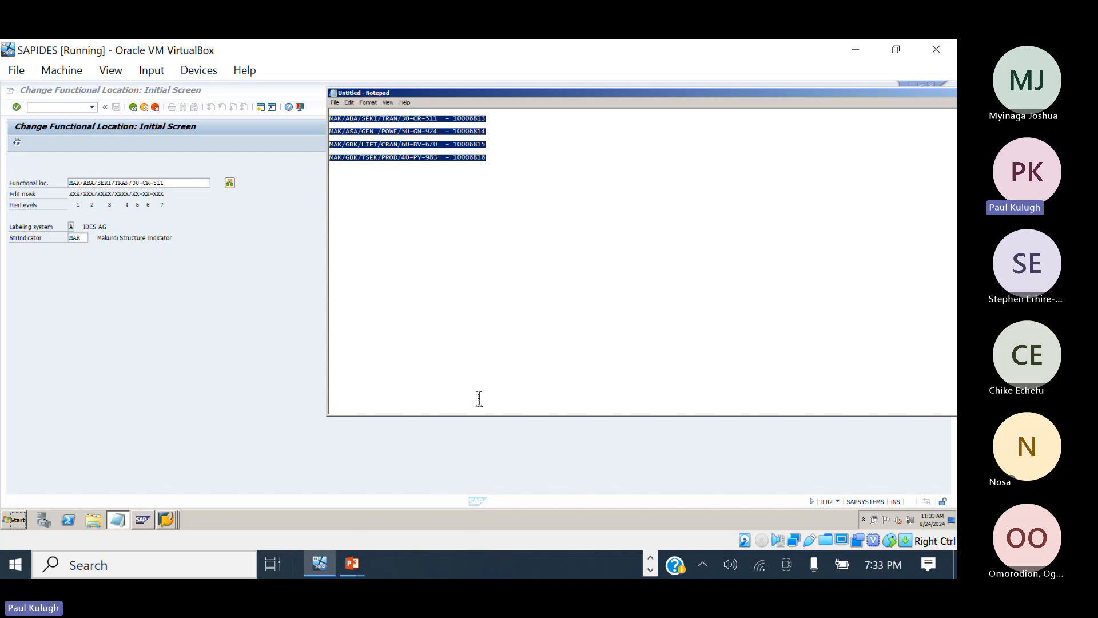
click(469, 293)
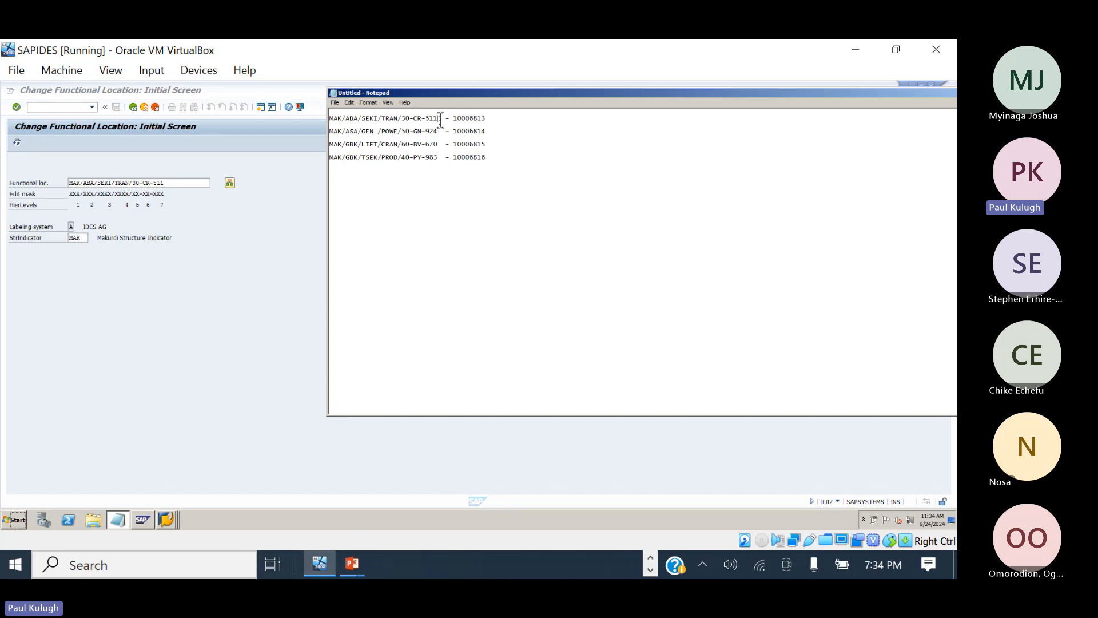
drag(440, 121, 437, 120)
click(193, 183)
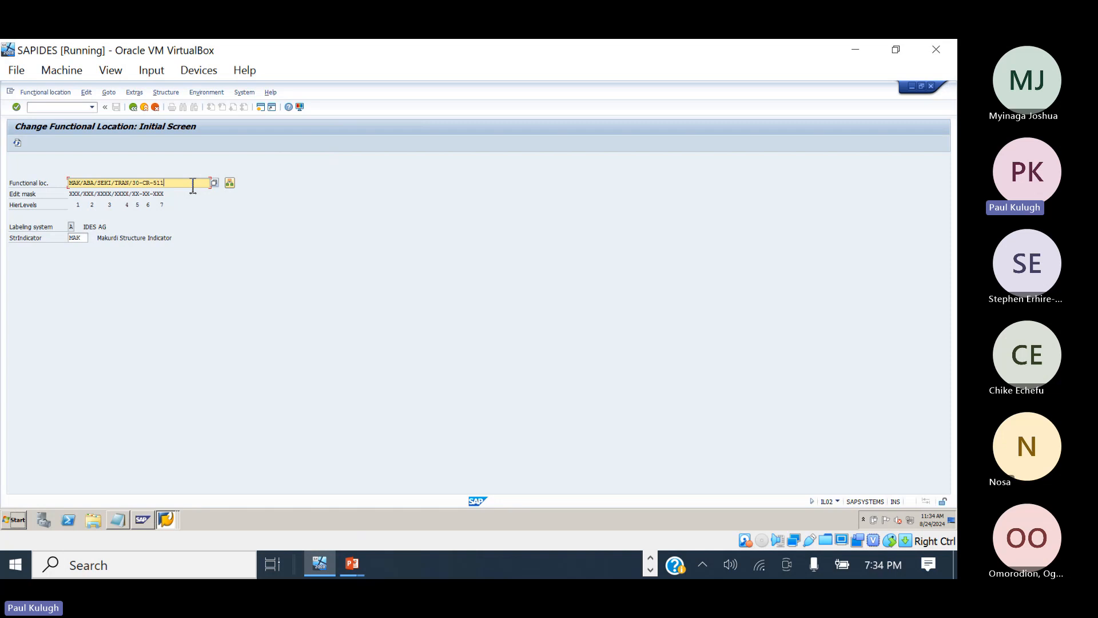
Open the forklift location's master data, check its equipment installation setting in the structure data, and save the record
key(Return)
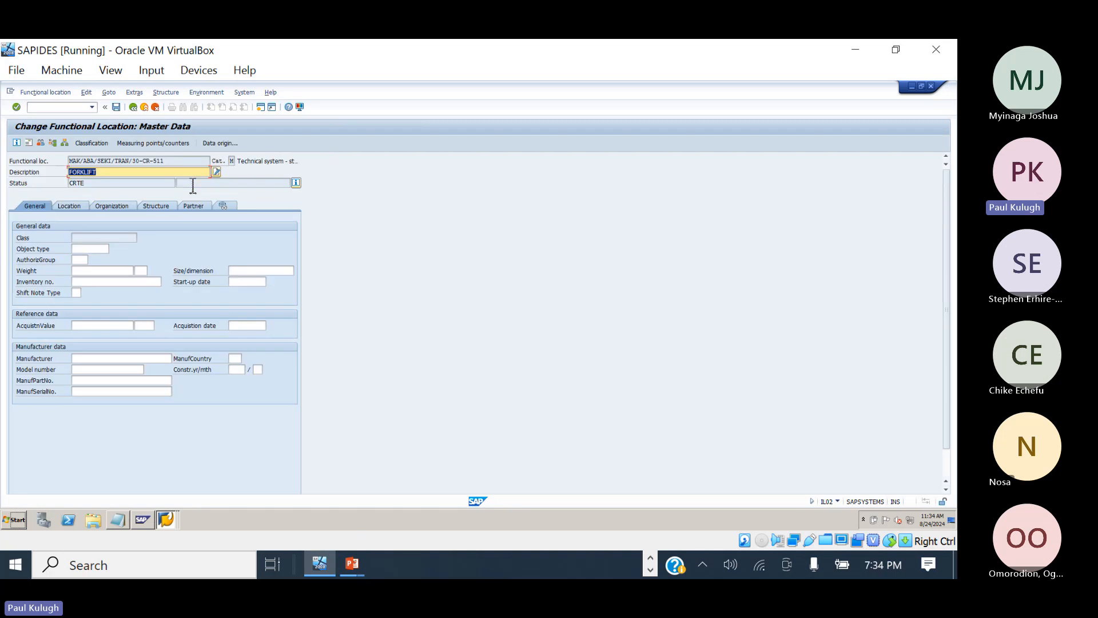
click(154, 208)
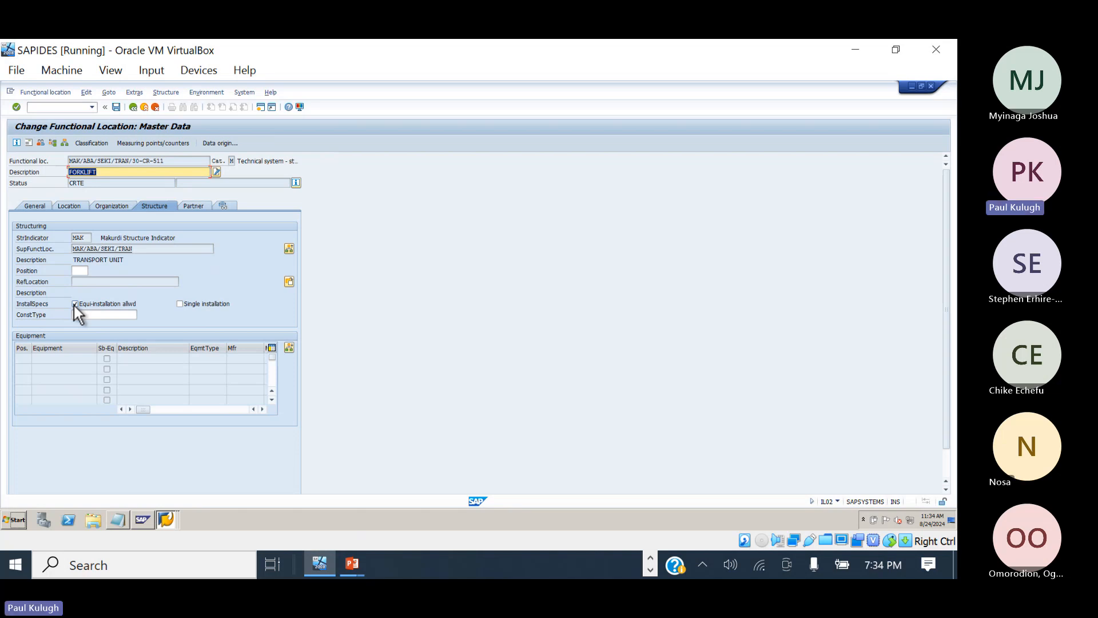
click(113, 106)
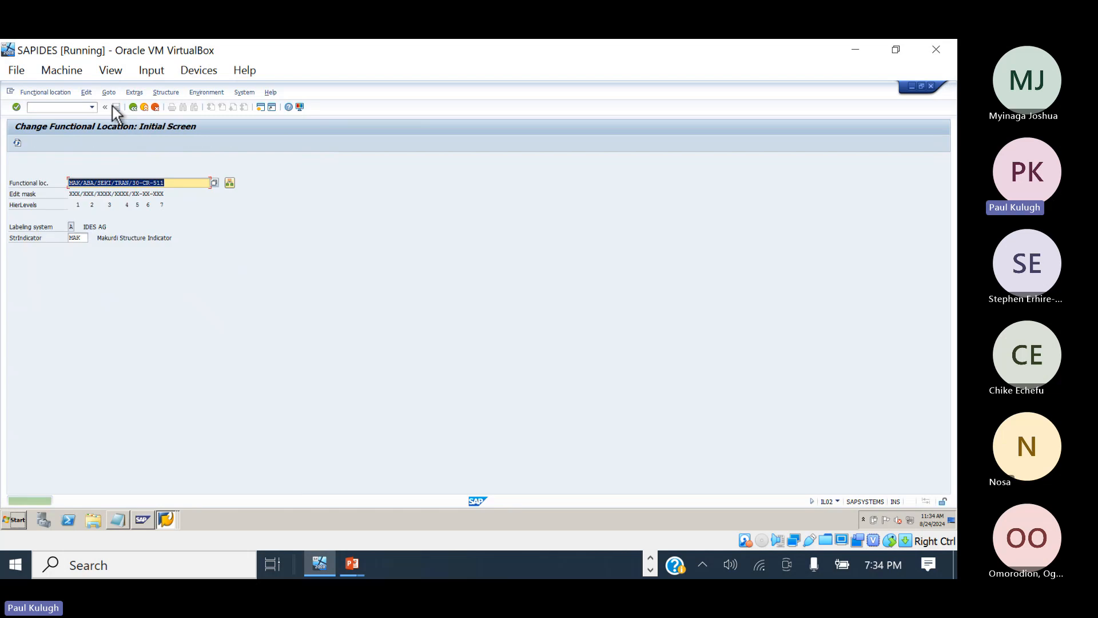
Copy MAK/ASA/GEN /POWE/50-GN-924 from the Notepad list into IL02 and open its master record
click(118, 519)
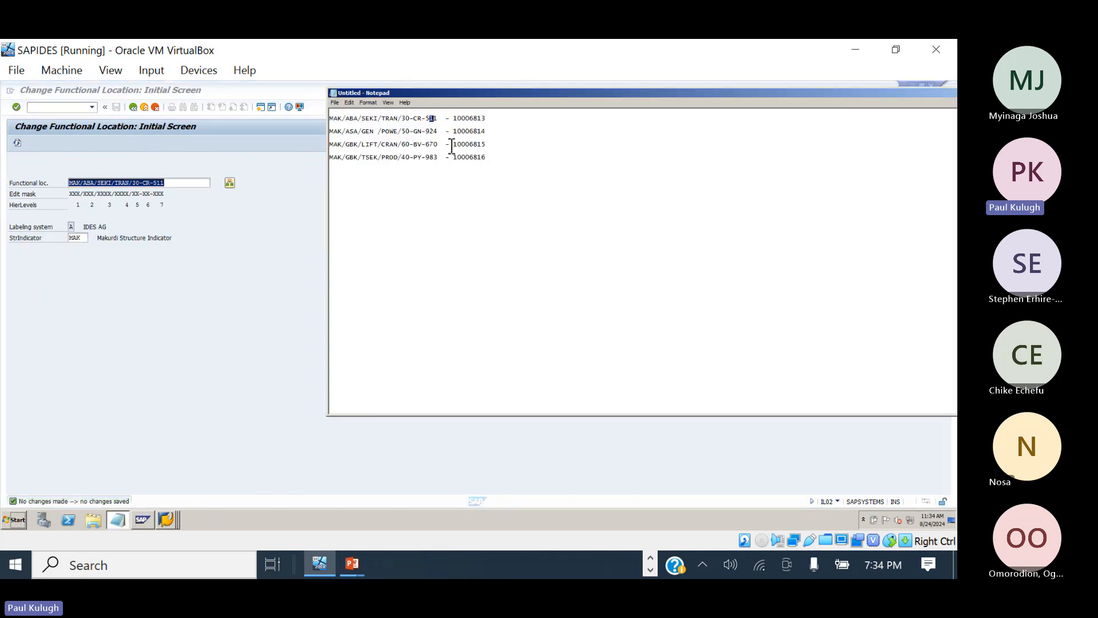
click(439, 135)
drag(444, 136, 321, 137)
key(ctrl+c)
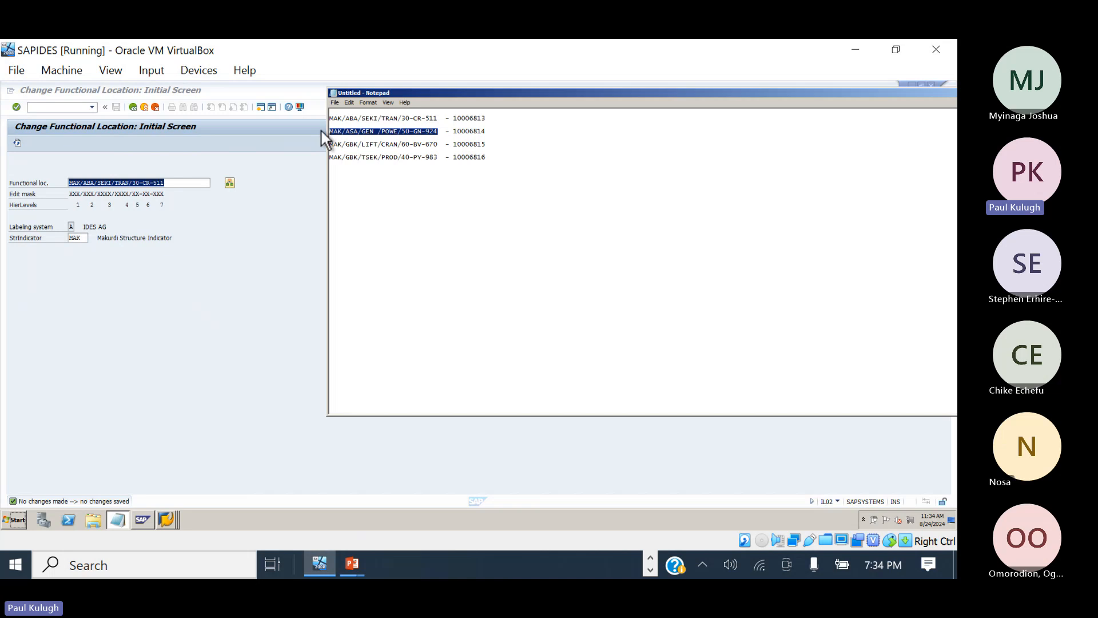
click(233, 201)
key(ctrl+v)
key(Return)
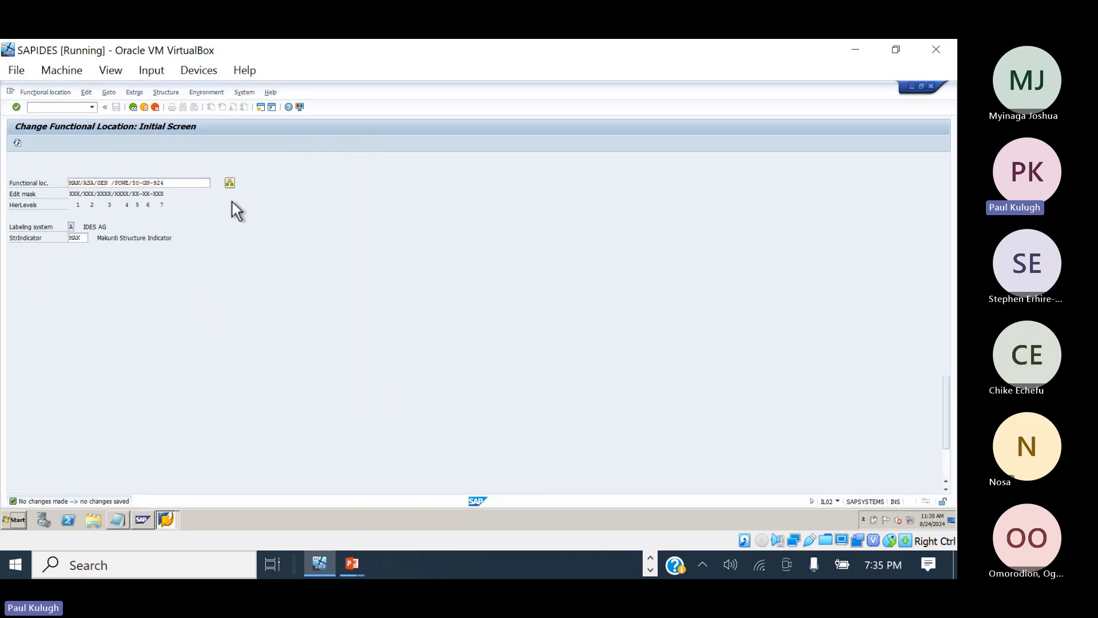
Check the diesel generator location's equipment installation setting and category, and save the record
click(155, 207)
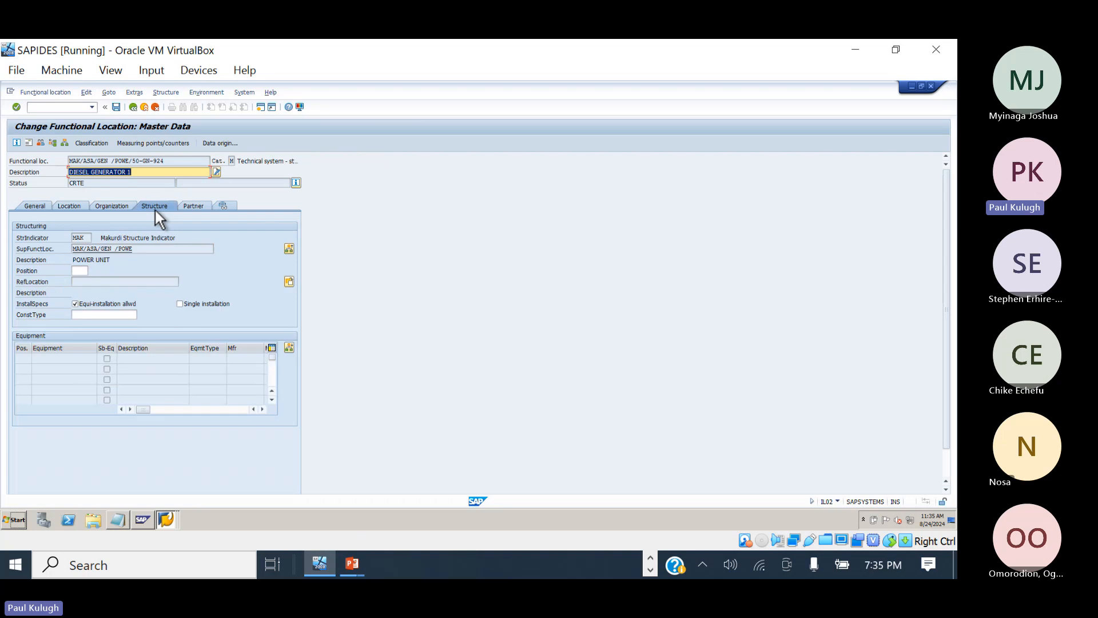
click(75, 304)
click(231, 161)
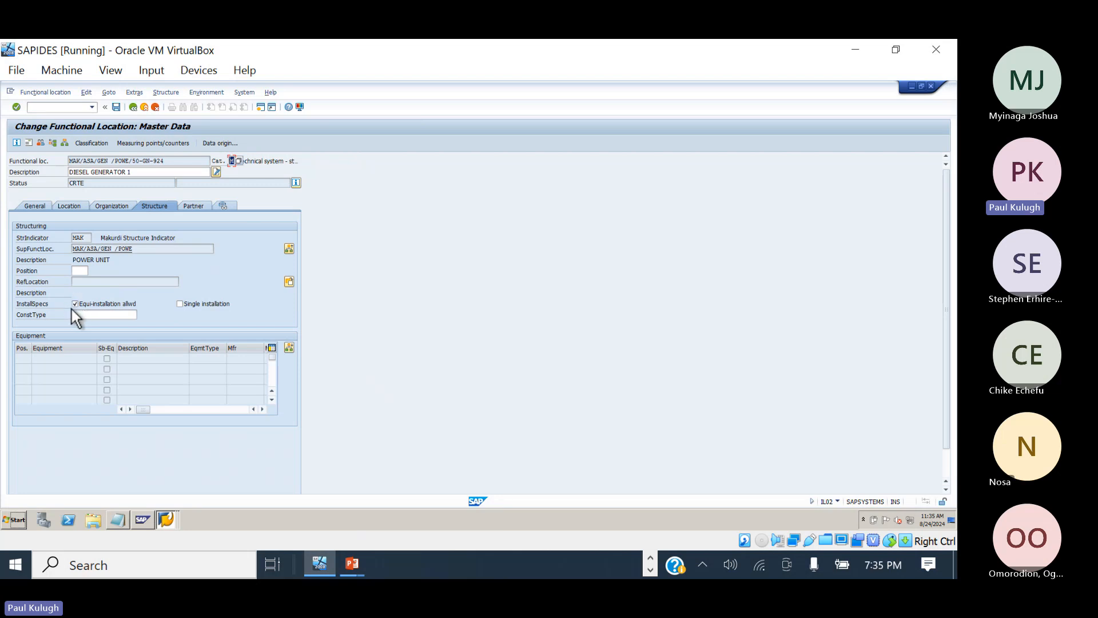
click(232, 160)
click(116, 107)
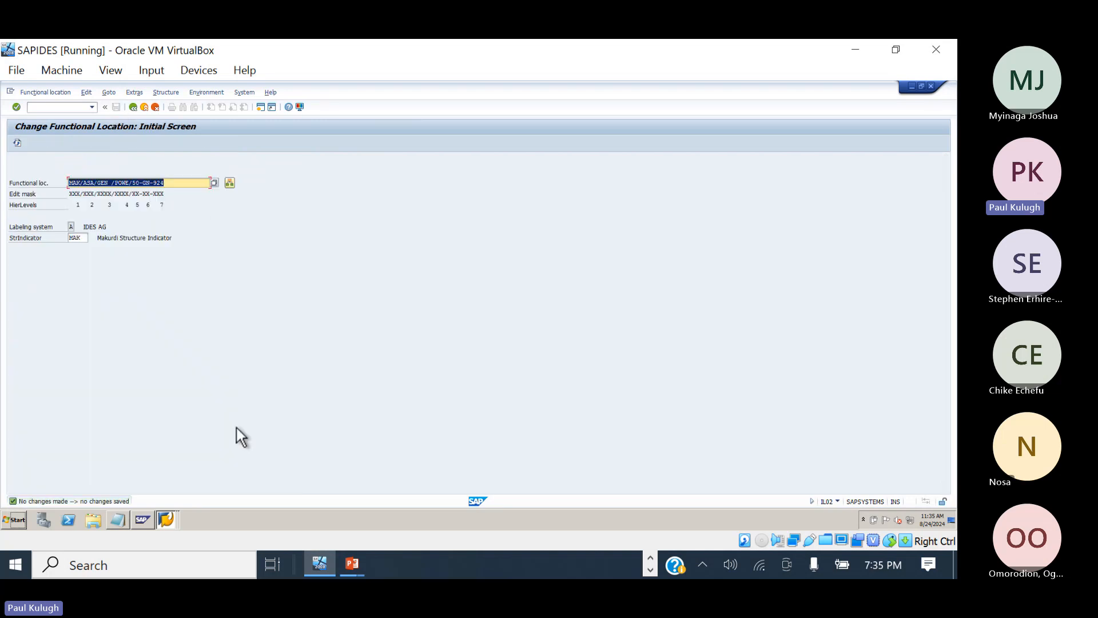
Consult the Notepad list of locations and equipment, and leave IL02 for SAP Easy Access
click(116, 517)
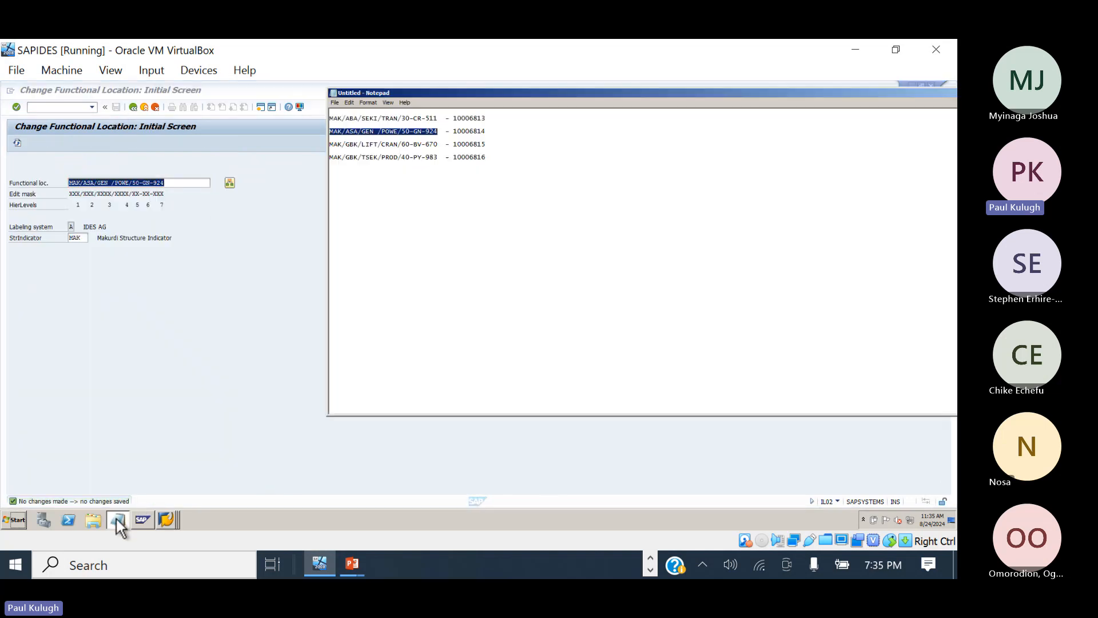
click(409, 151)
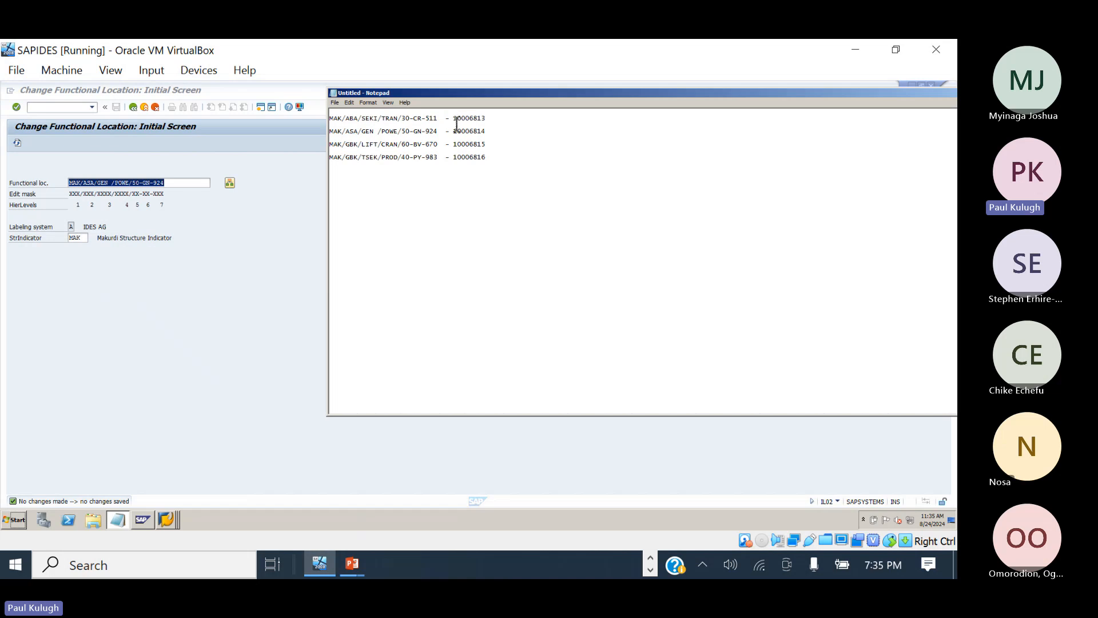
click(131, 108)
click(132, 107)
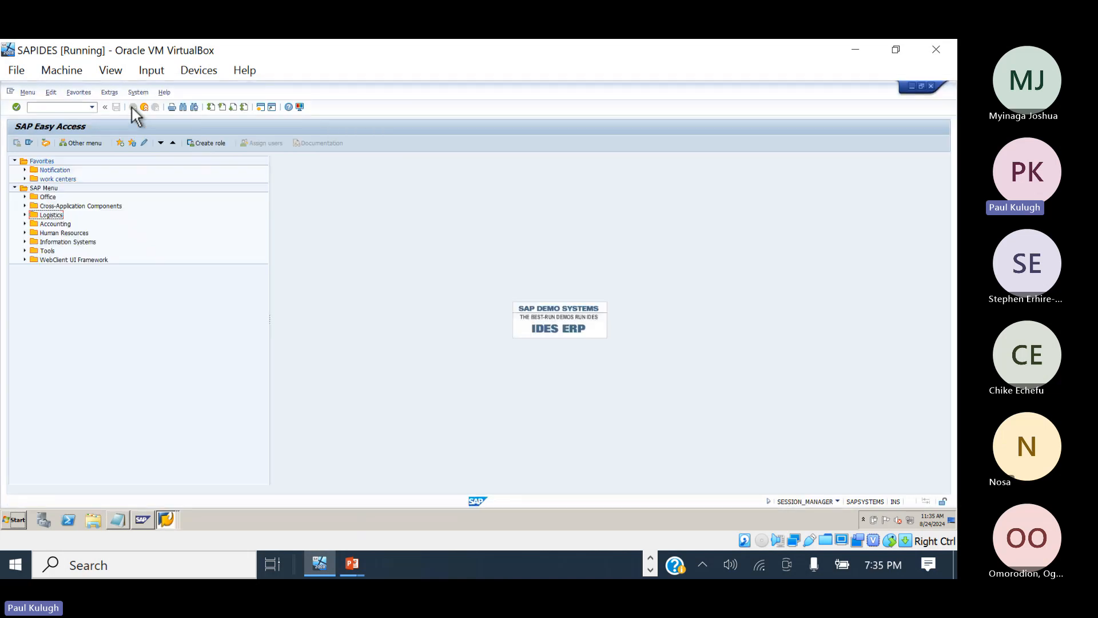
Take equipment number 10006813 from the Notepad list and open its master record with transaction IE02
click(66, 108)
click(119, 518)
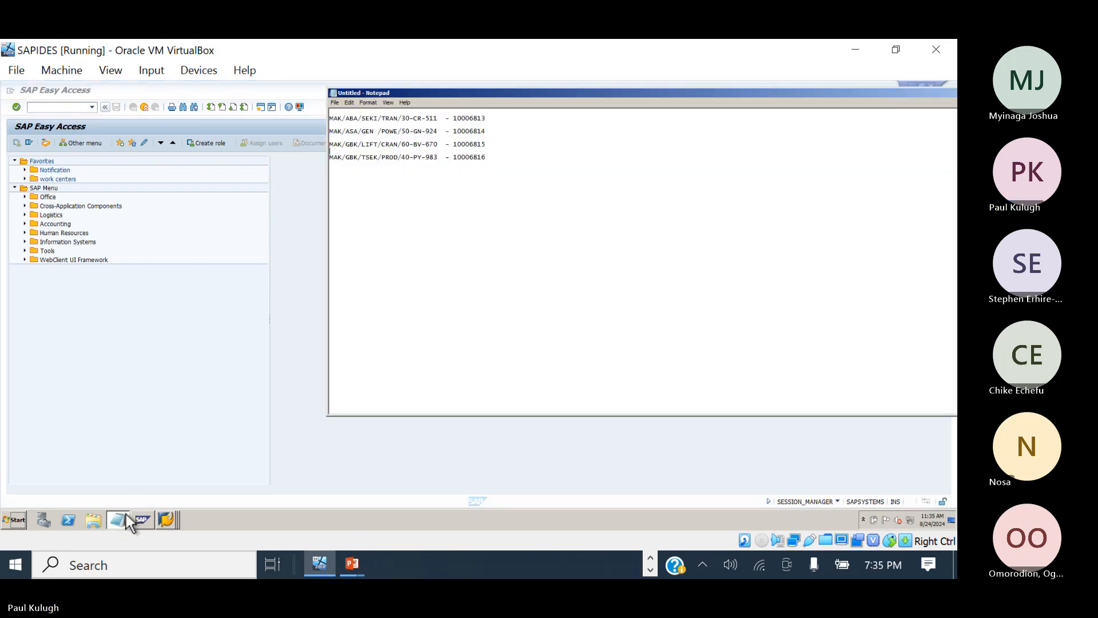
double_click(473, 119)
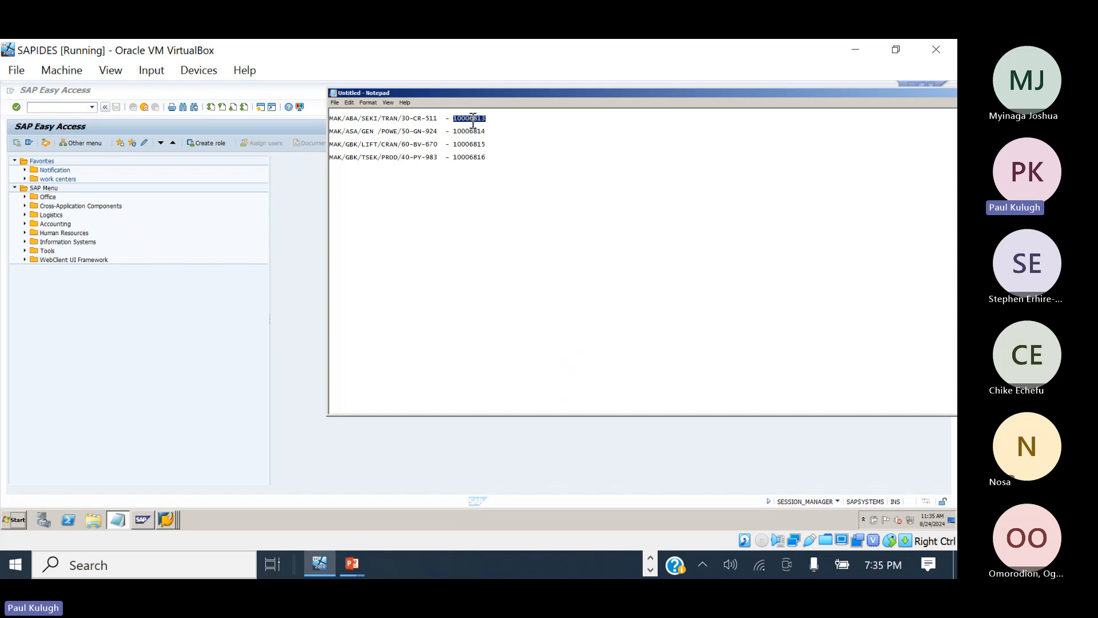
click(82, 109)
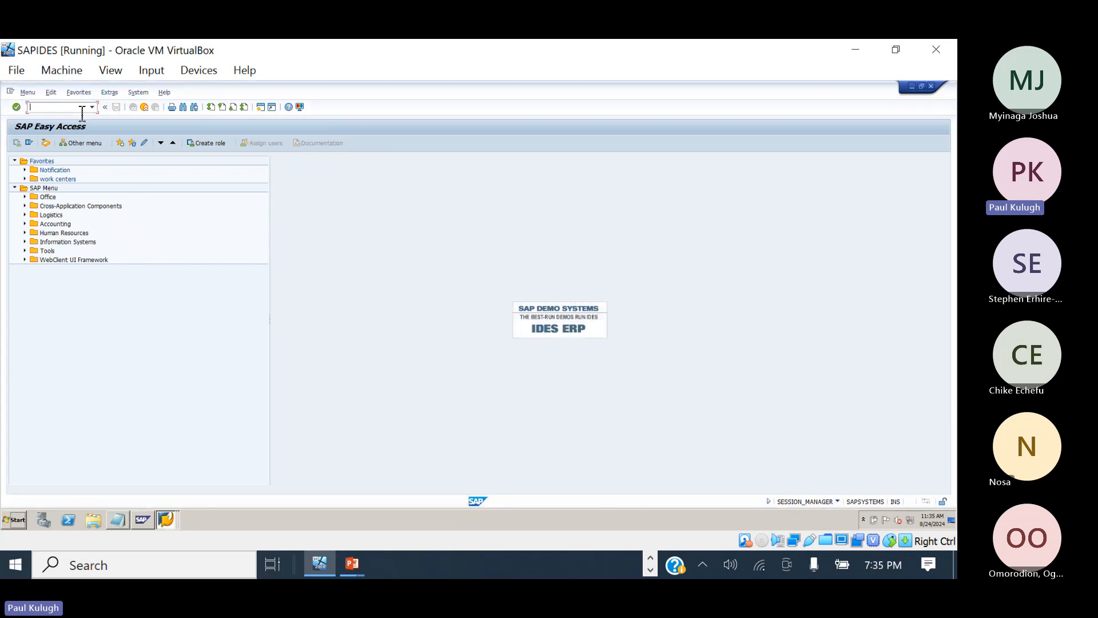
text(ie02)
key(Return)
text(10006813)
key(Return)
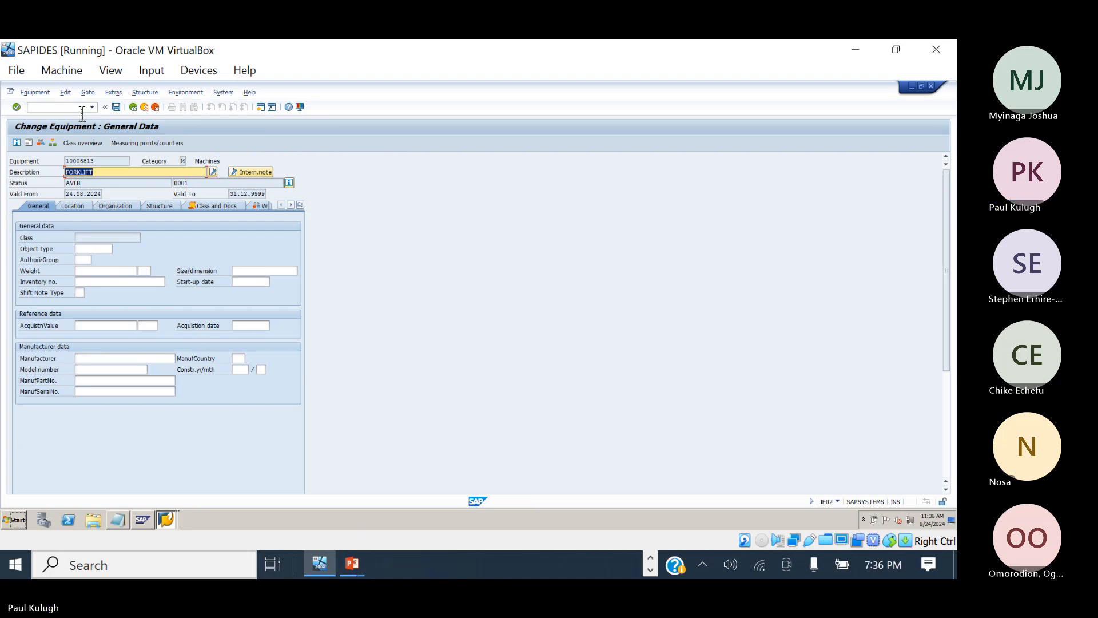
Leave the forklift's master record and reopen equipment 10006813 with transaction IE02
click(134, 108)
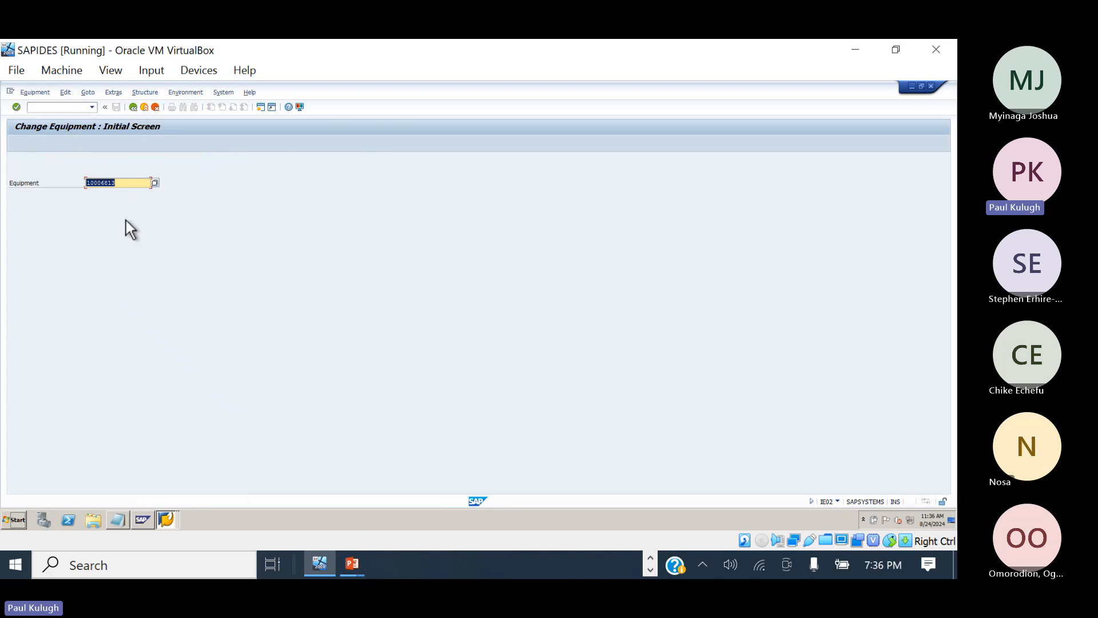
key(Return)
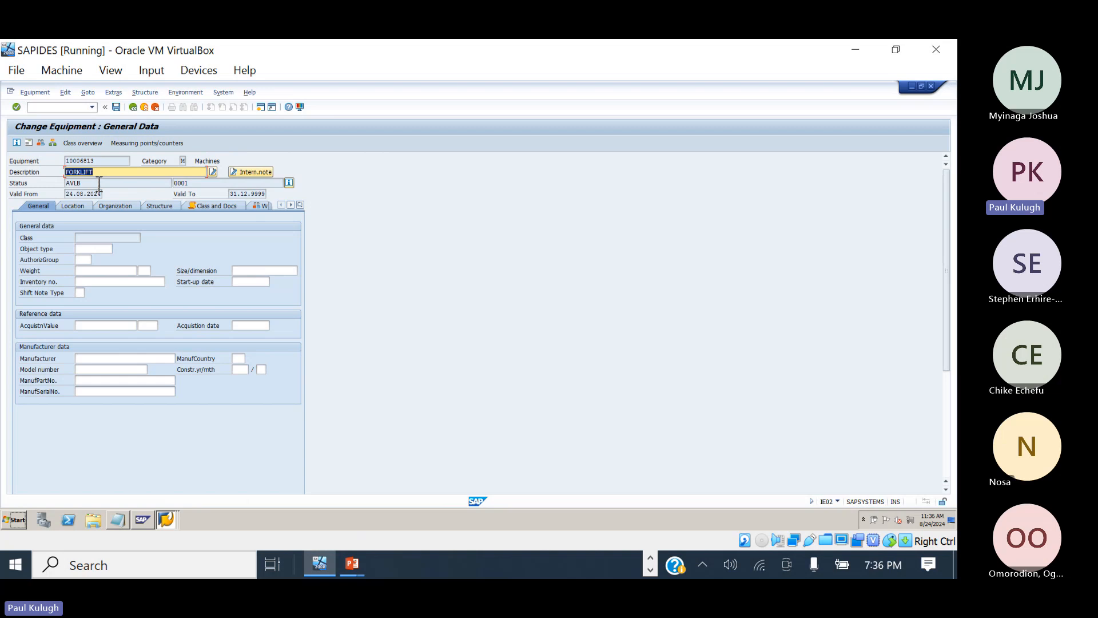
click(130, 107)
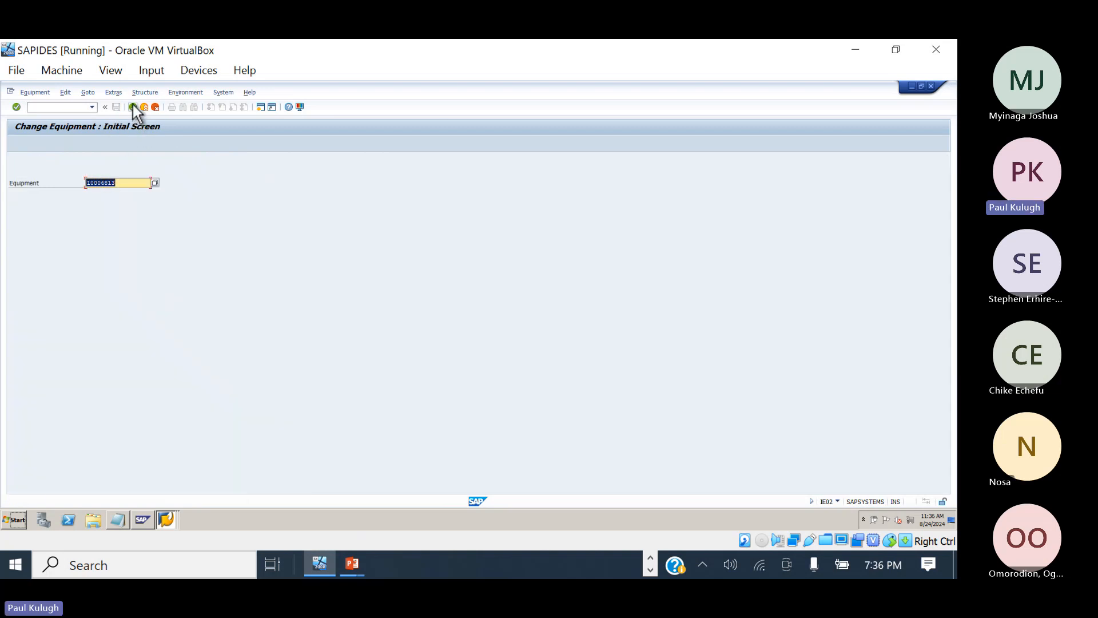
click(133, 107)
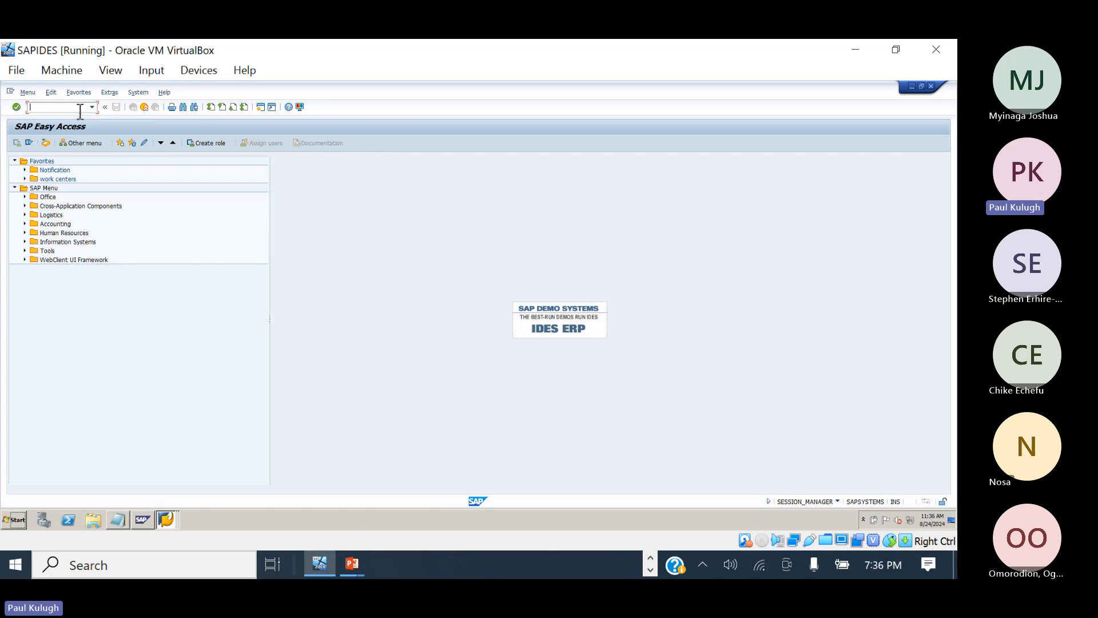
text(ie02)
key(Return)
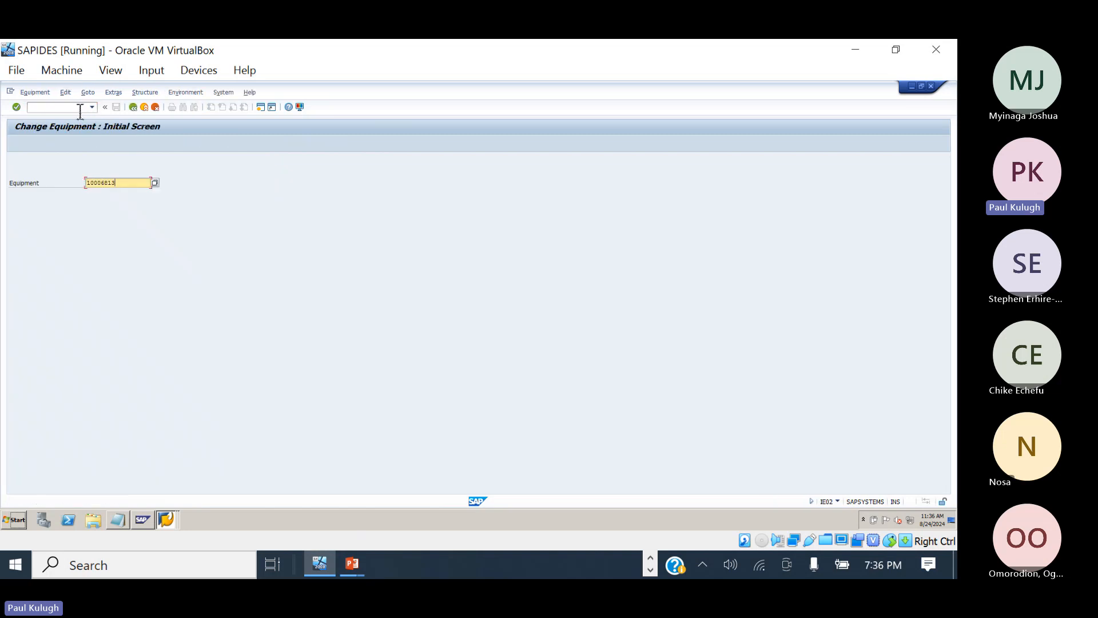
key(Return)
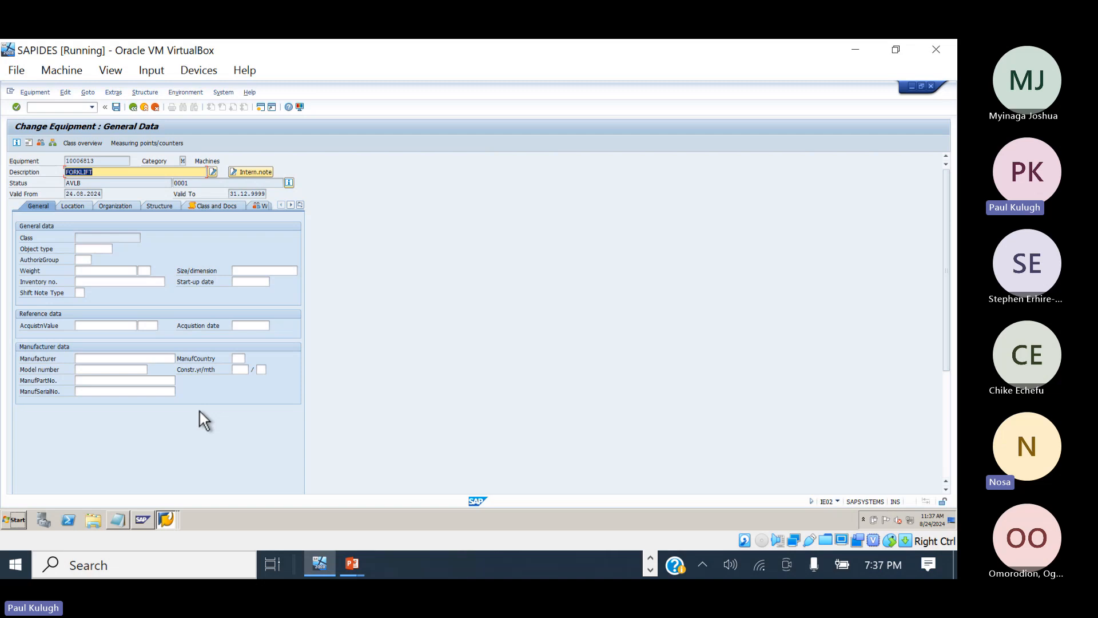
Open the forklift's structure data and start changing its installation location
click(163, 207)
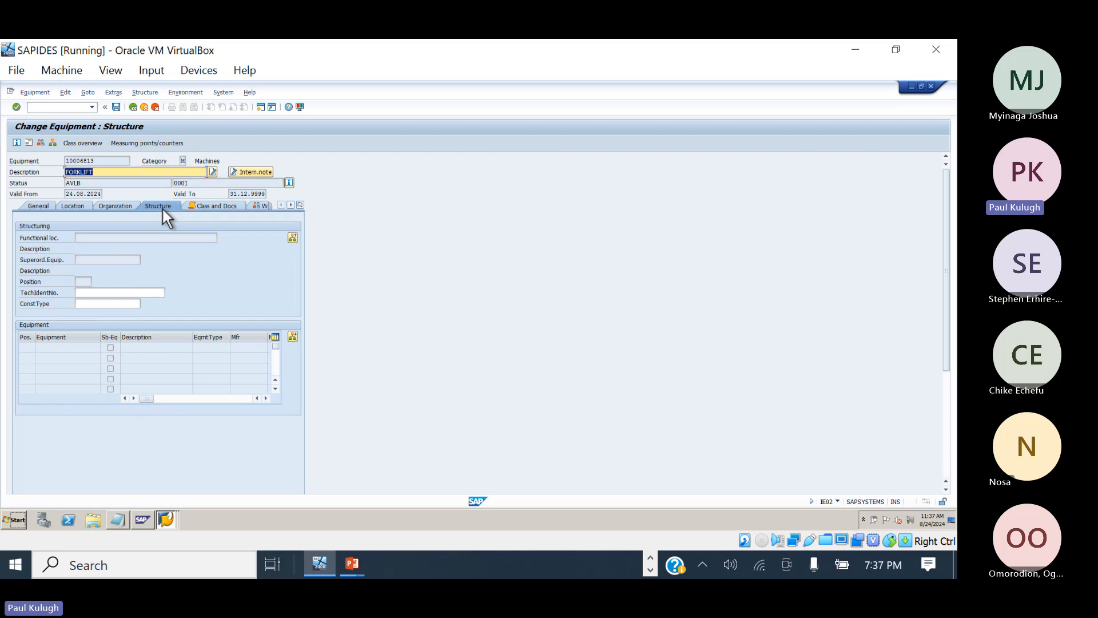
click(87, 239)
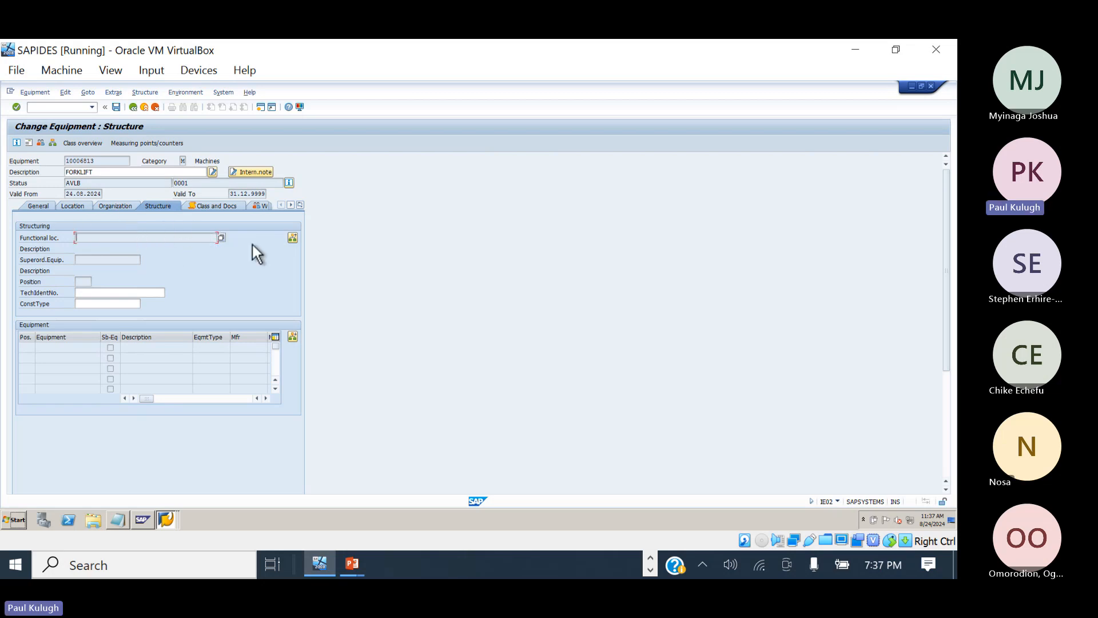
click(293, 238)
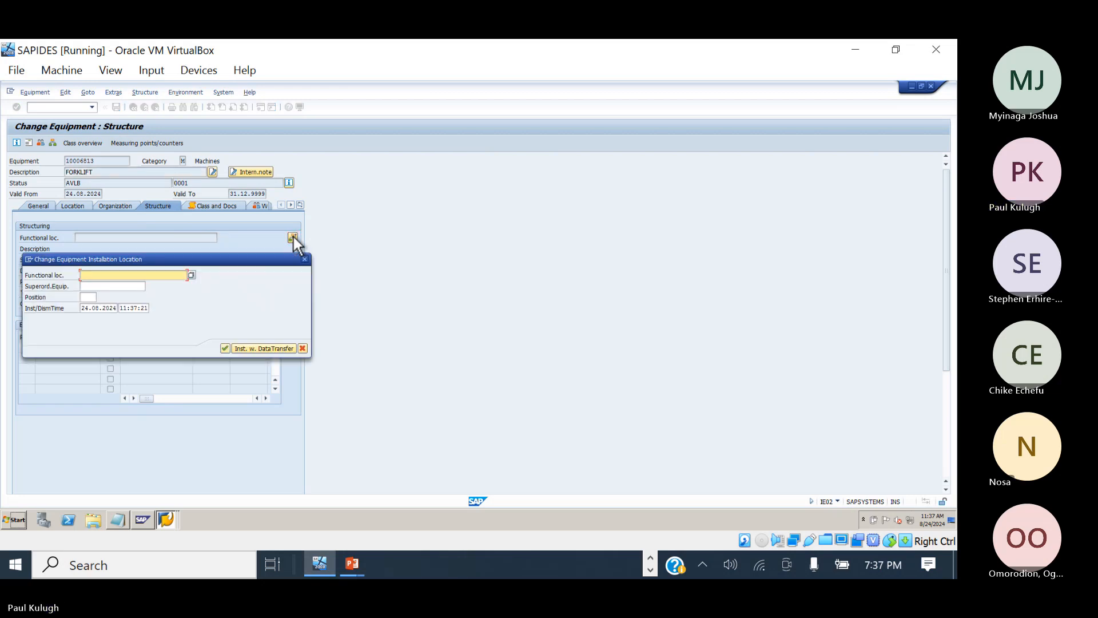
drag(252, 261, 516, 218)
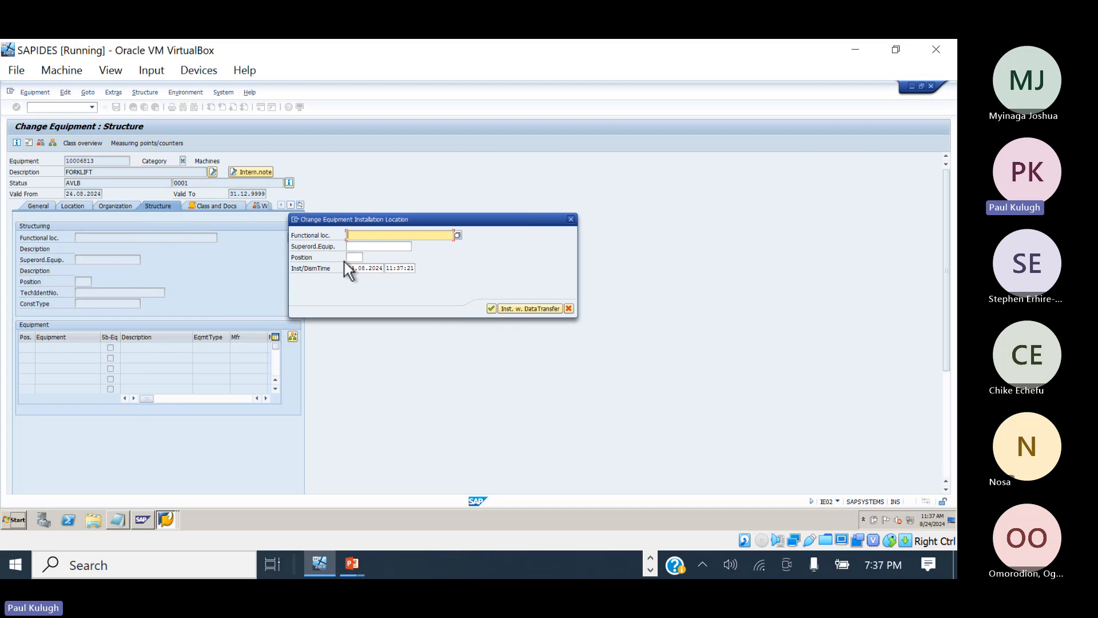
Copy MAK/ABA/SEKI/TRAN/30-CR-511 from the Notepad list and try to enter it as the forklift's functional location
click(118, 519)
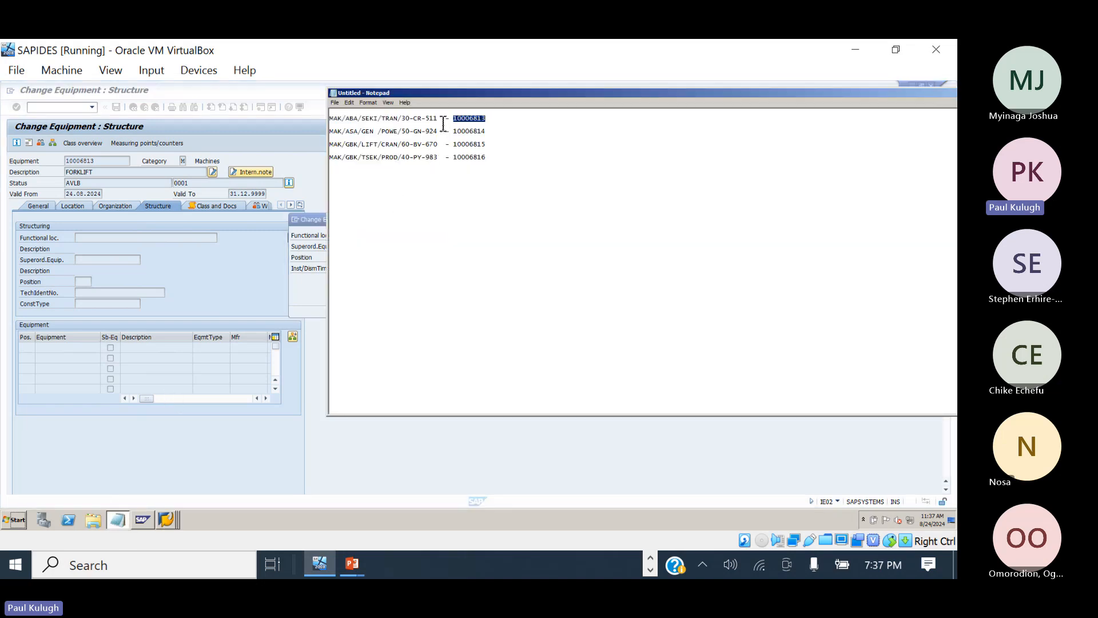
drag(438, 119, 308, 102)
key(ctrl+c)
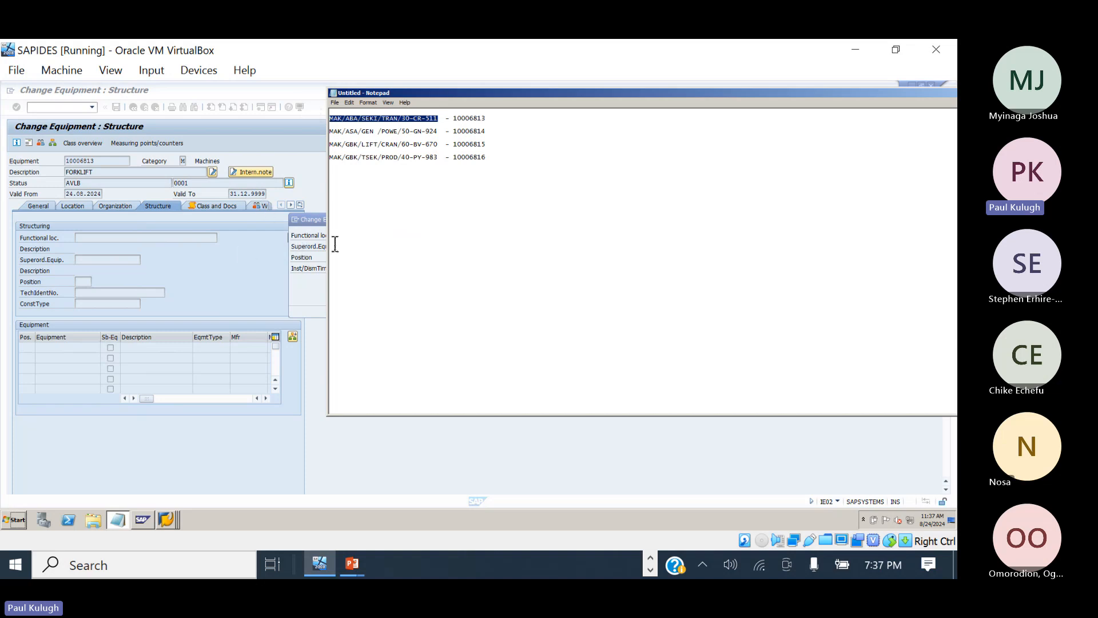
click(303, 249)
click(357, 236)
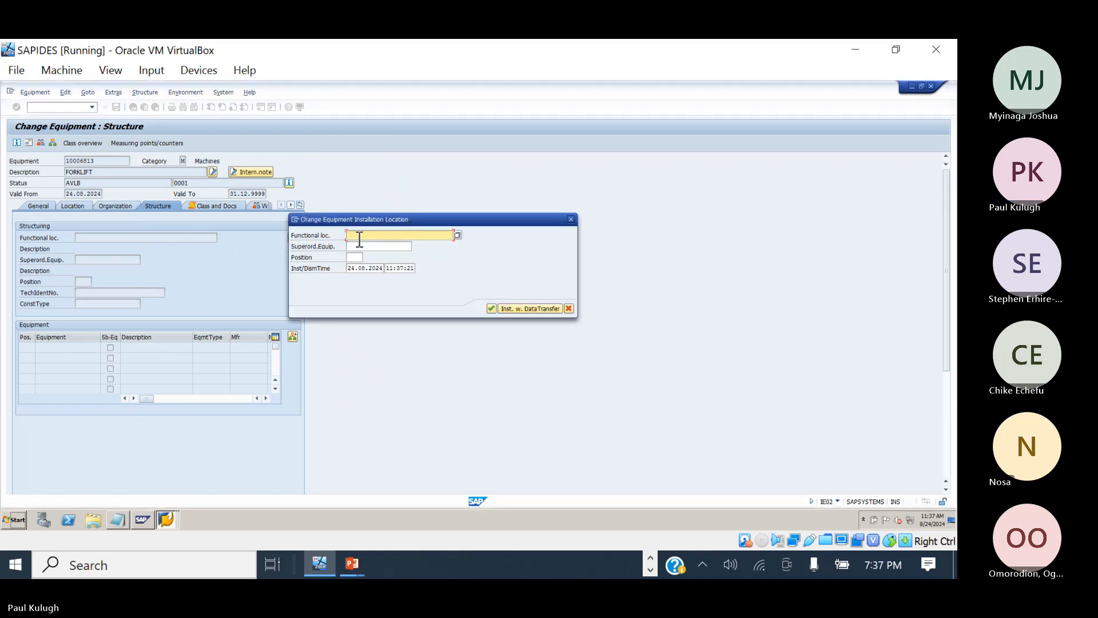
key(Tab)
key(ctrl+v)
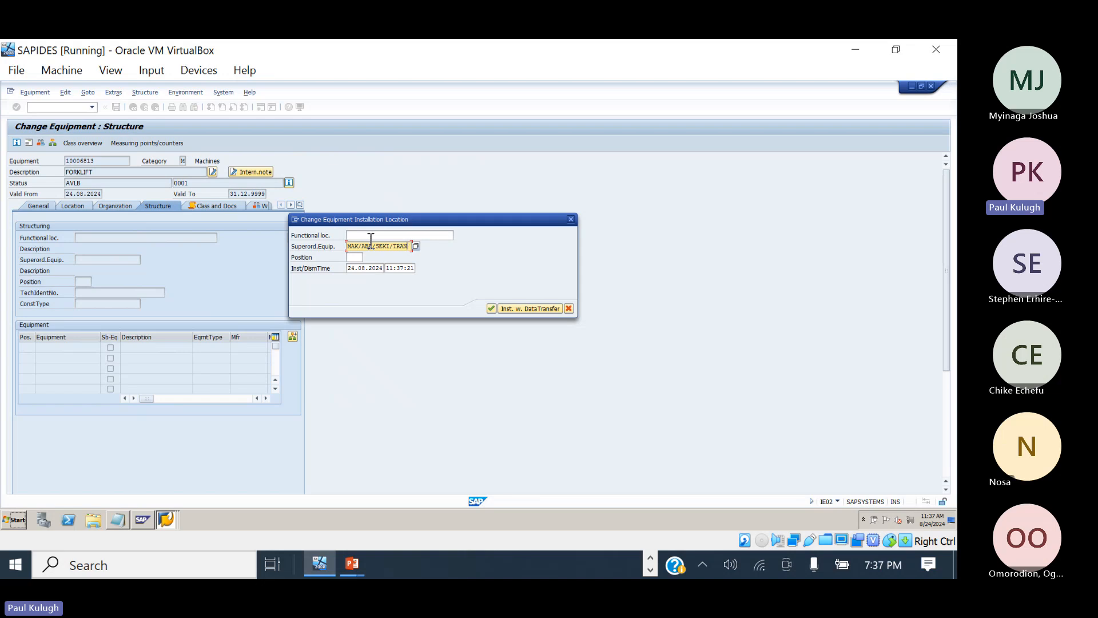
key(BackSpace)
key(BackSpace)
key(BackSpace)
key(BackSpace)
key(BackSpace)
key(BackSpace)
key(BackSpace)
key(BackSpace)
key(BackSpace)
key(BackSpace)
key(BackSpace)
key(BackSpace)
key(BackSpace)
key(BackSpace)
key(BackSpace)
key(BackSpace)
key(BackSpace)
click(371, 238)
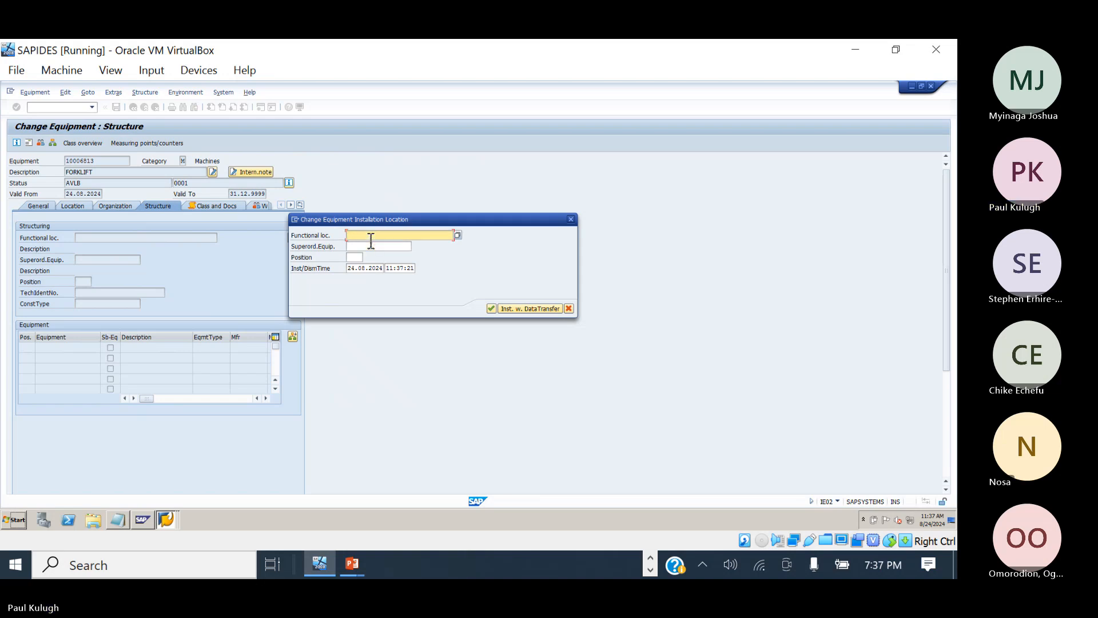
key(Tab)
text(MAK/ABA/SEKI/TRAN/)
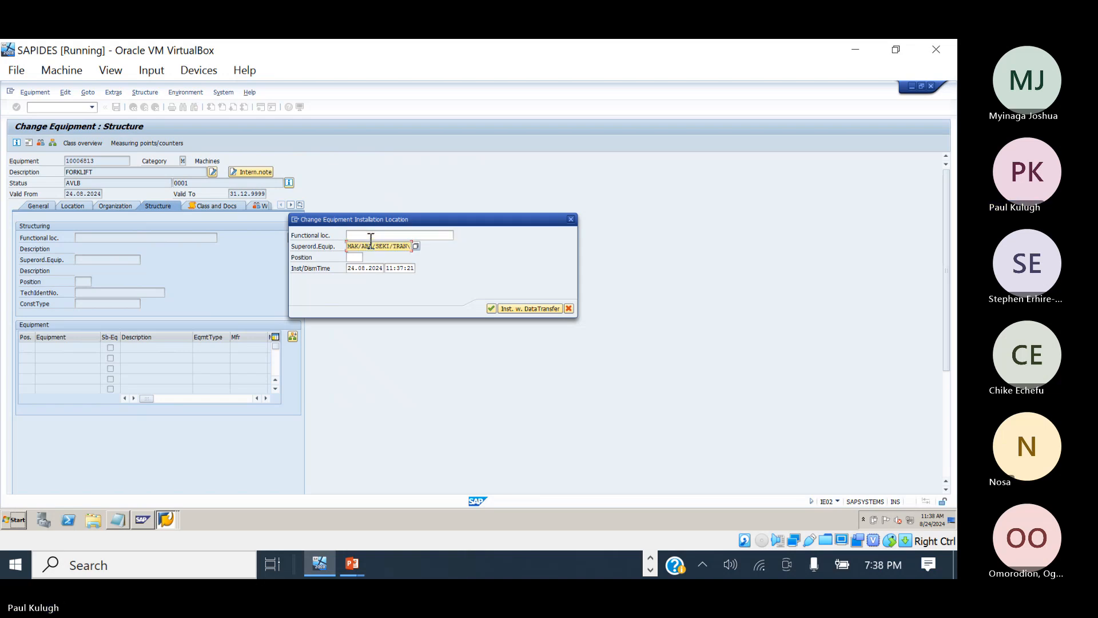
key(BackSpace)
key(BackSpace)
key(BackSpace)
key(BackSpace)
key(BackSpace)
key(BackSpace)
key(BackSpace)
key(BackSpace)
key(BackSpace)
key(BackSpace)
key(BackSpace)
key(BackSpace)
key(BackSpace)
key(BackSpace)
key(BackSpace)
key(BackSpace)
key(BackSpace)
key(BackSpace)
click(386, 235)
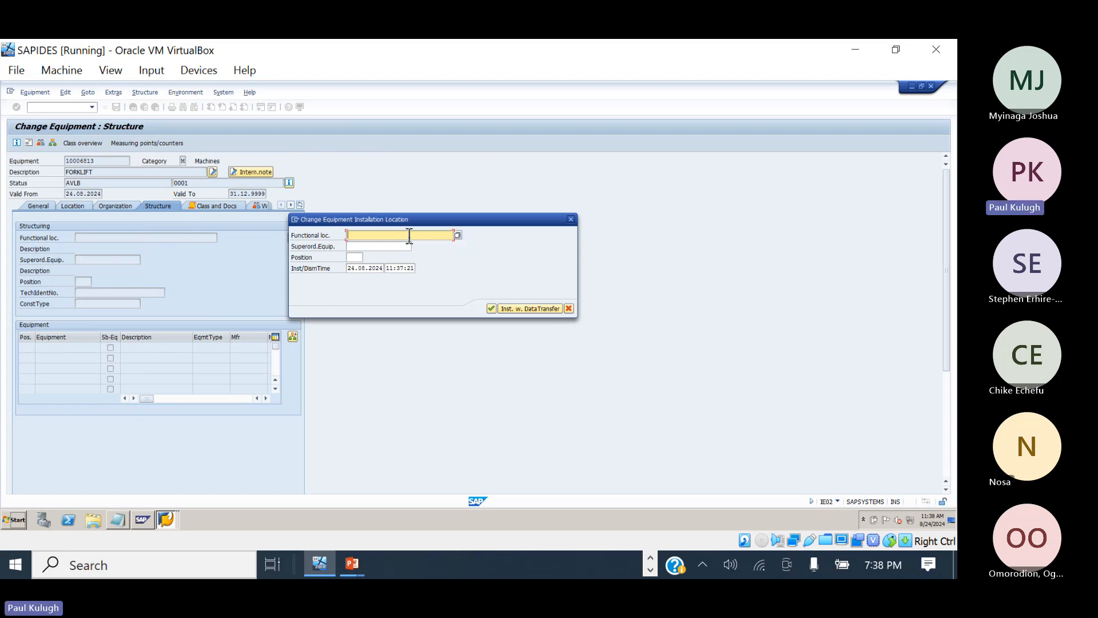
Search functional locations by the description fork* and choose MAK/ABA/SEKI/TRAN/30-CR-511 as the installation location
click(458, 236)
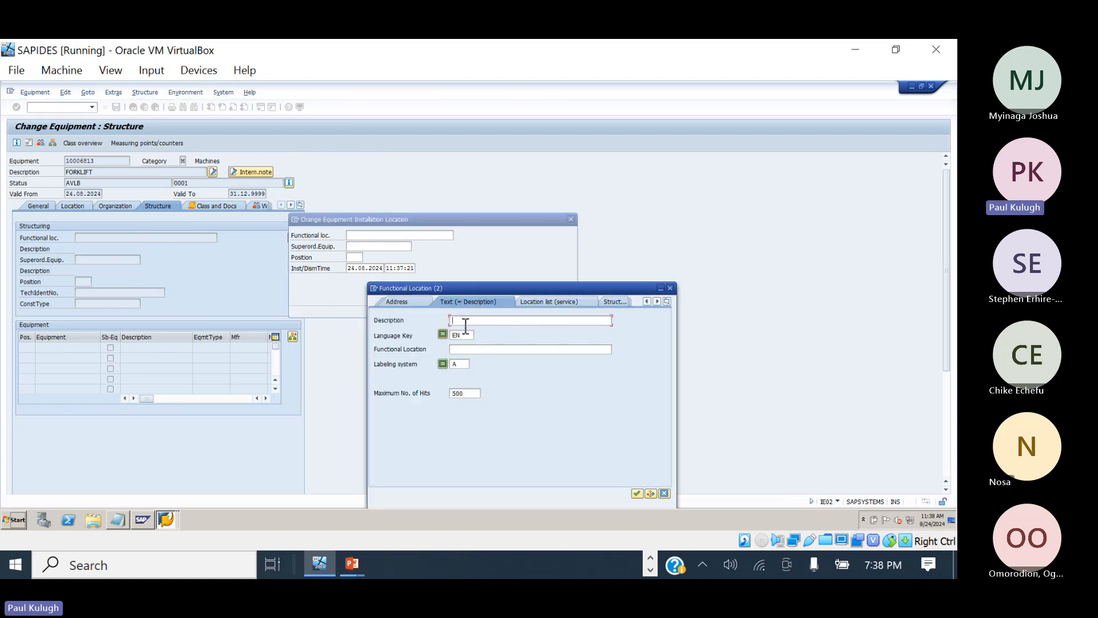
text(fork*)
key(Return)
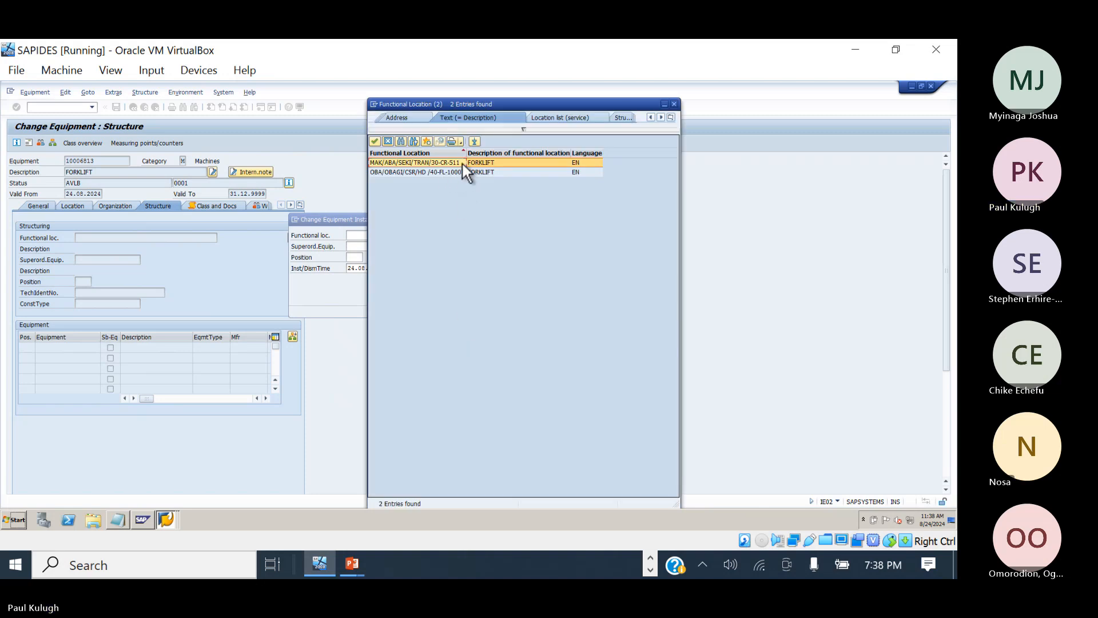
double_click(462, 164)
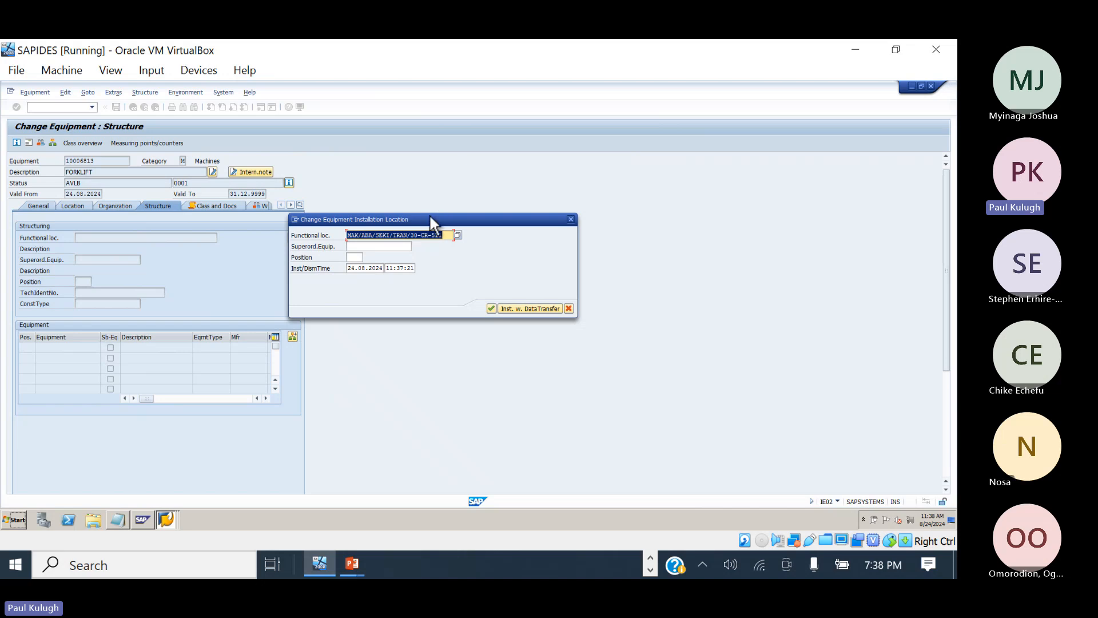
Try to install the forklift at the selected functional location with data transfer, and close the installation dialog
drag(433, 214, 493, 153)
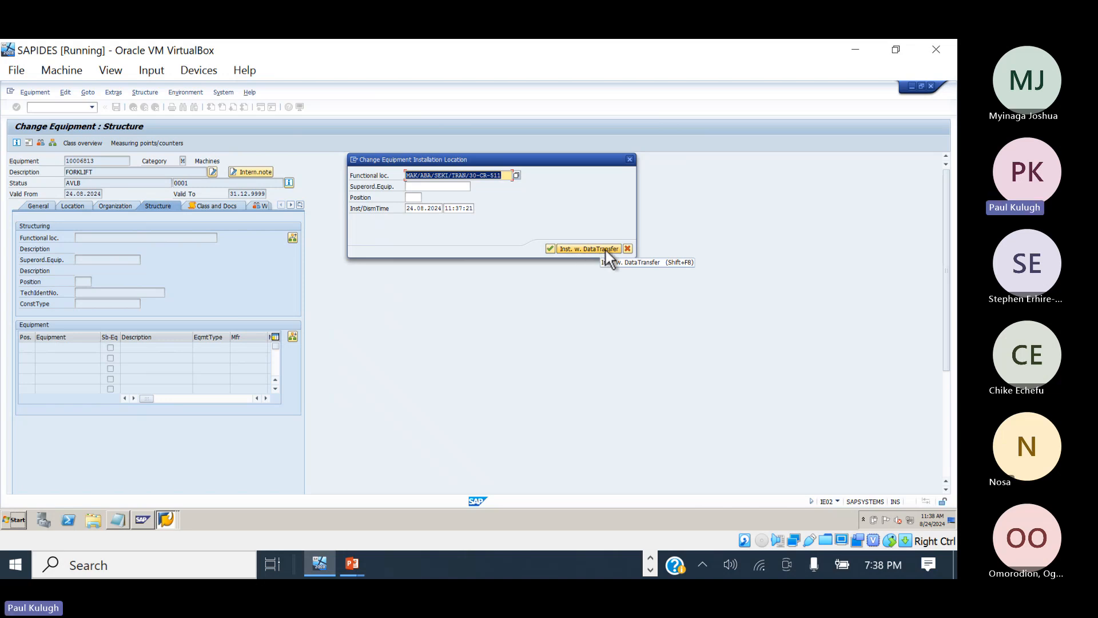
click(591, 249)
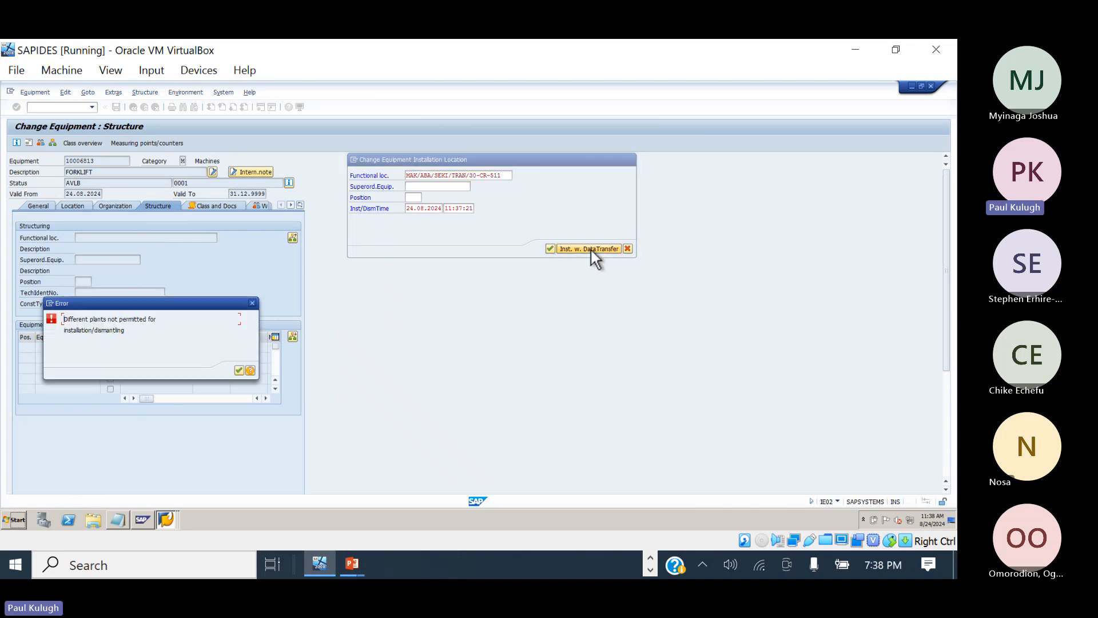
click(254, 303)
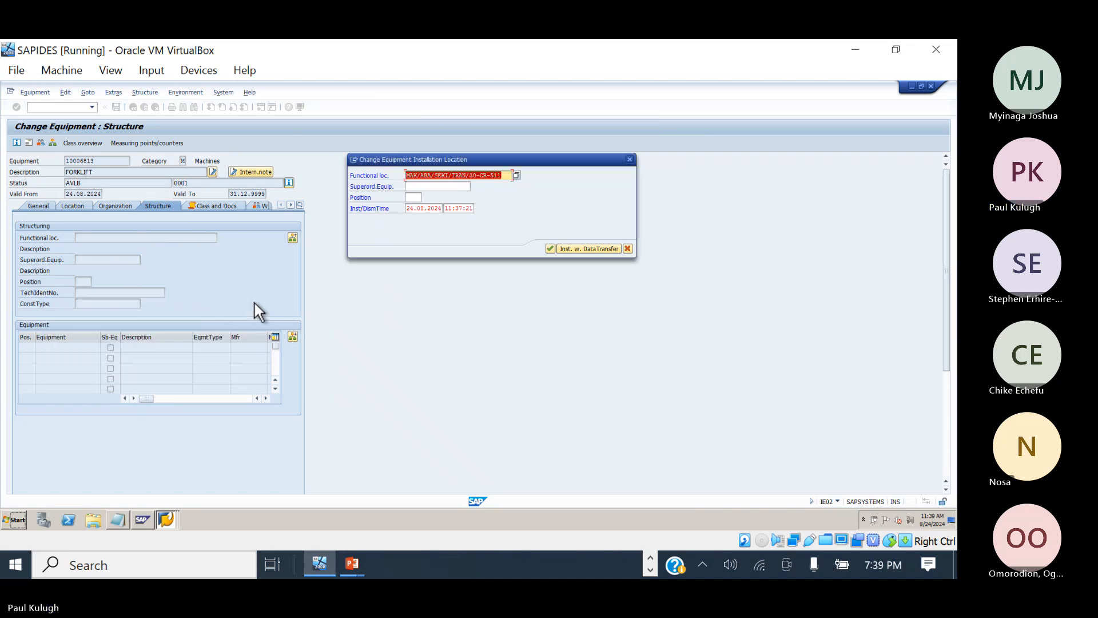
click(629, 160)
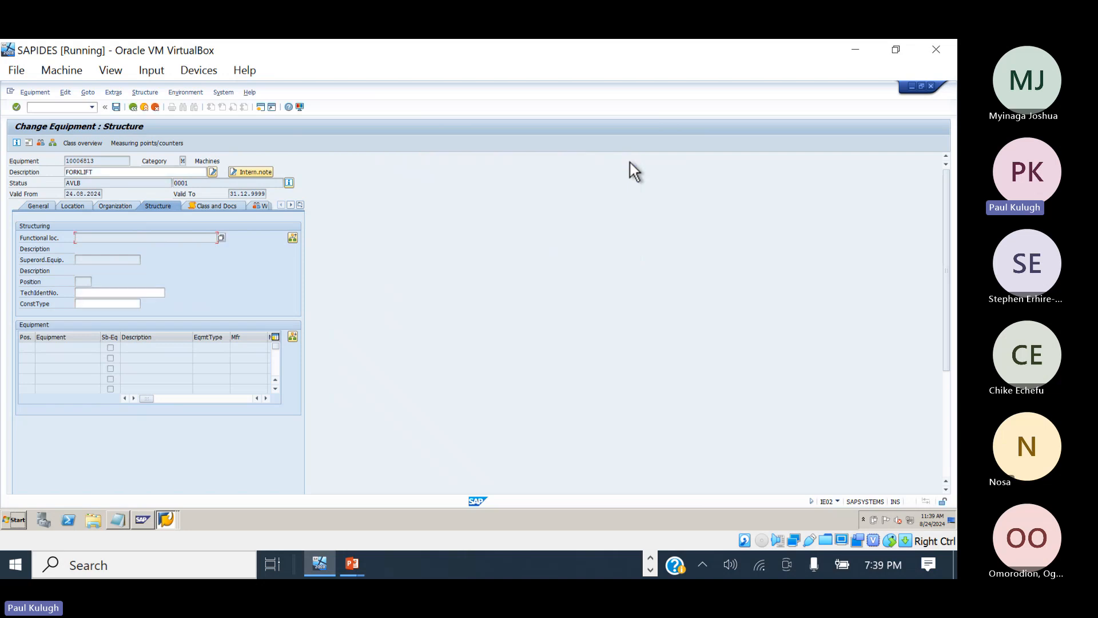
Set the forklift's maintenance plant to 1000 in its location data
click(69, 206)
click(85, 238)
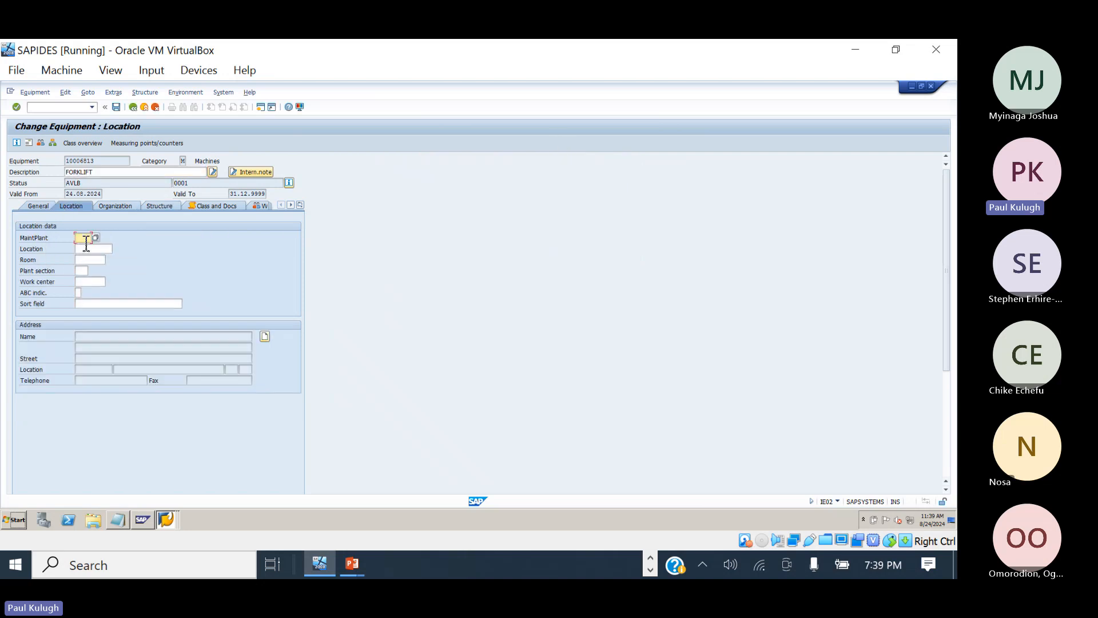
text(1)
click(86, 247)
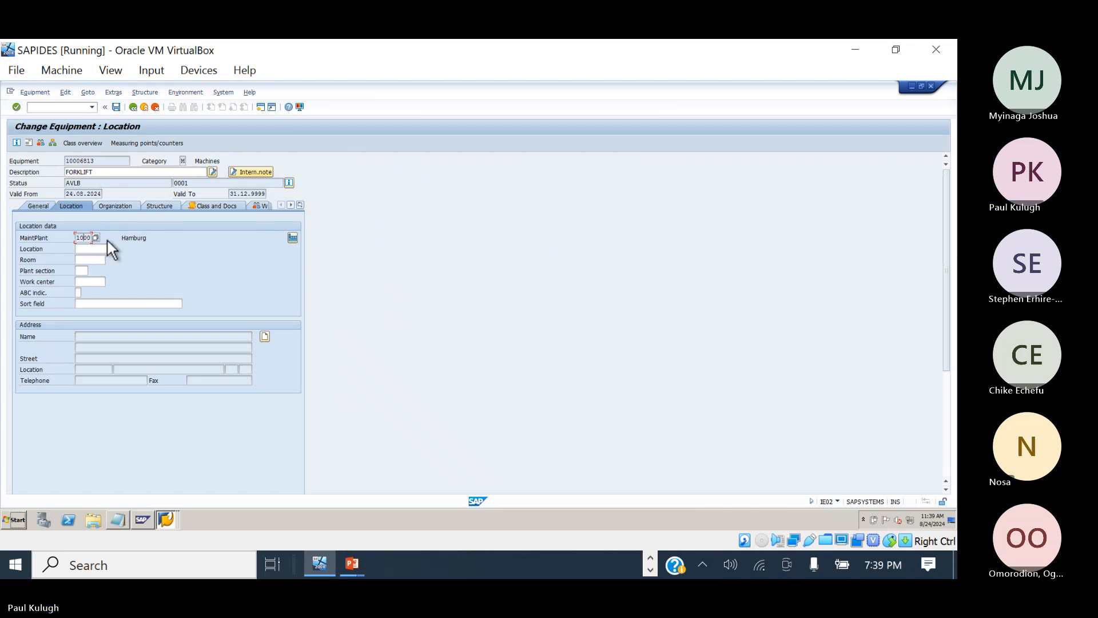
Start installing the forklift at functional location MAK/ABA/SEKI/TRAN/30-CR-511 with data transfer
click(166, 204)
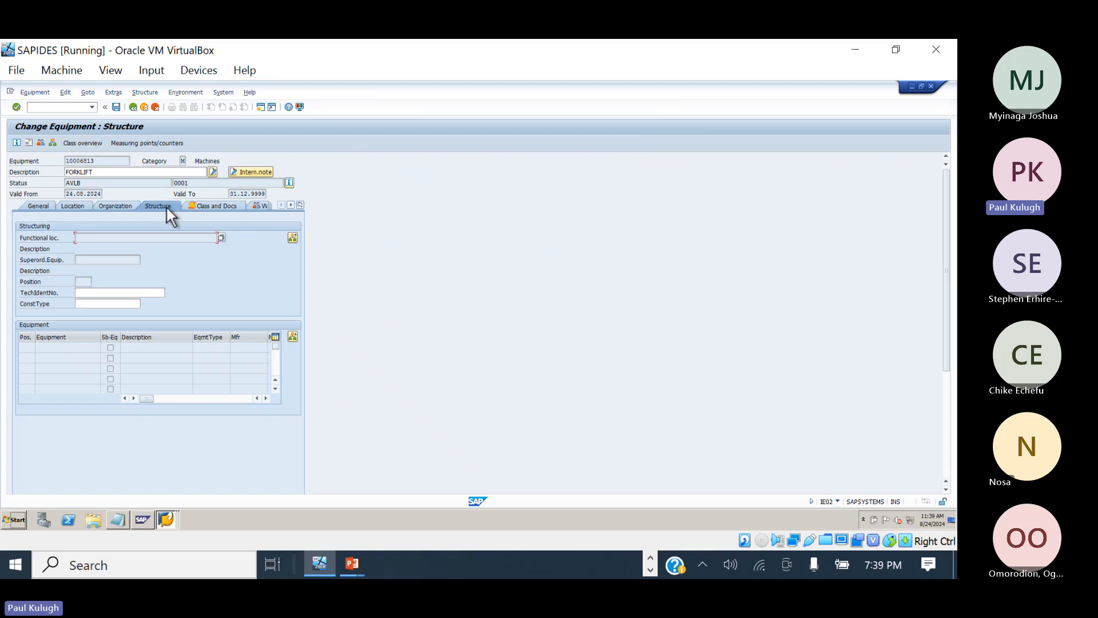
click(292, 238)
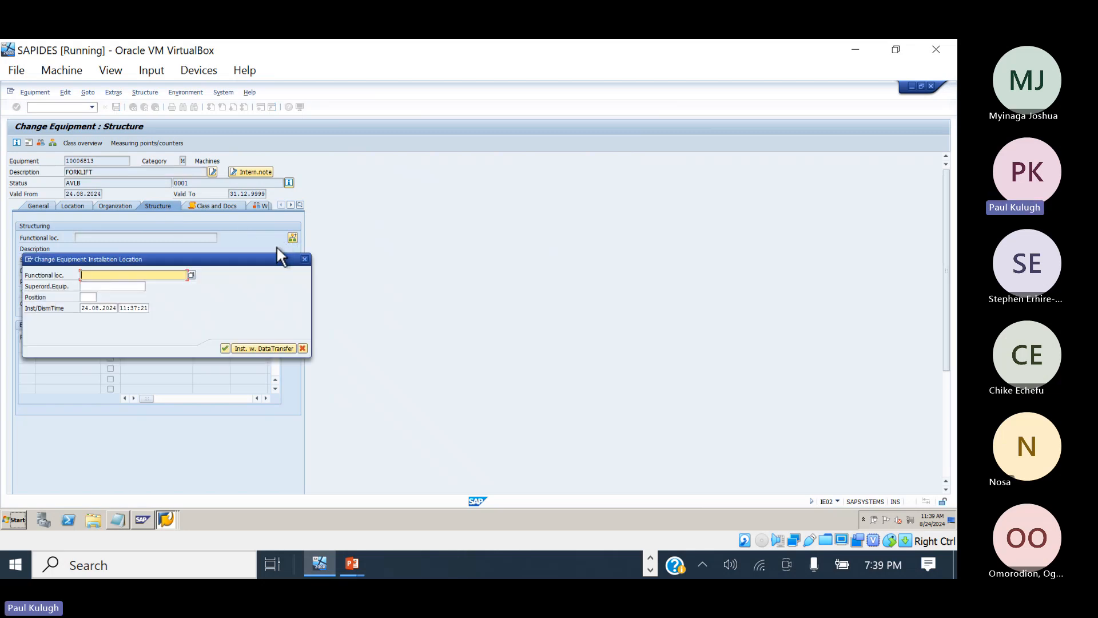
click(184, 281)
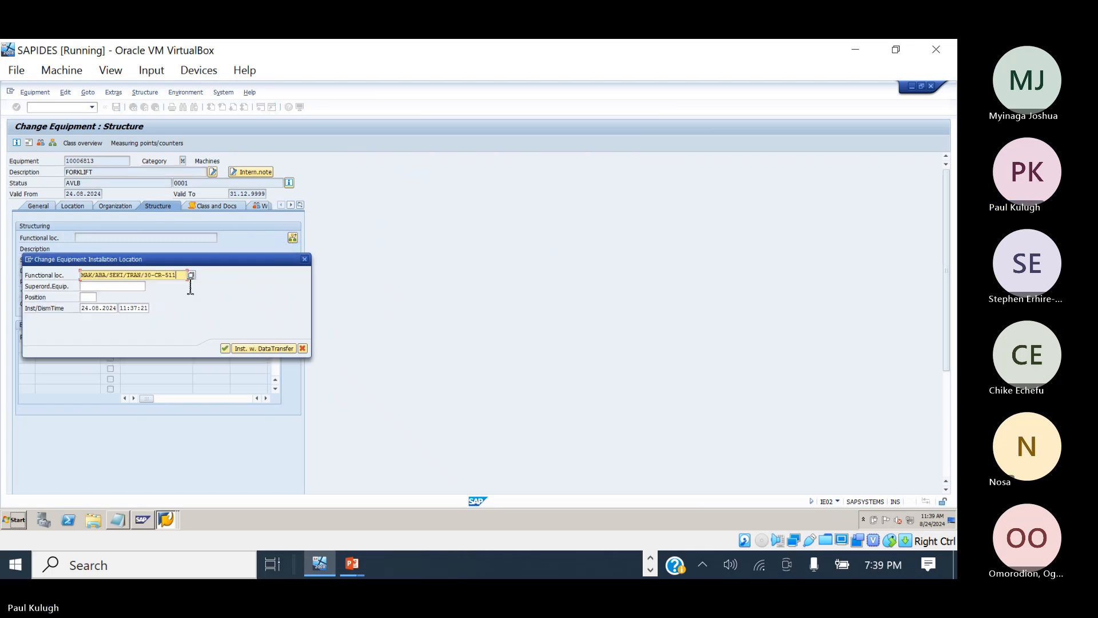
click(248, 349)
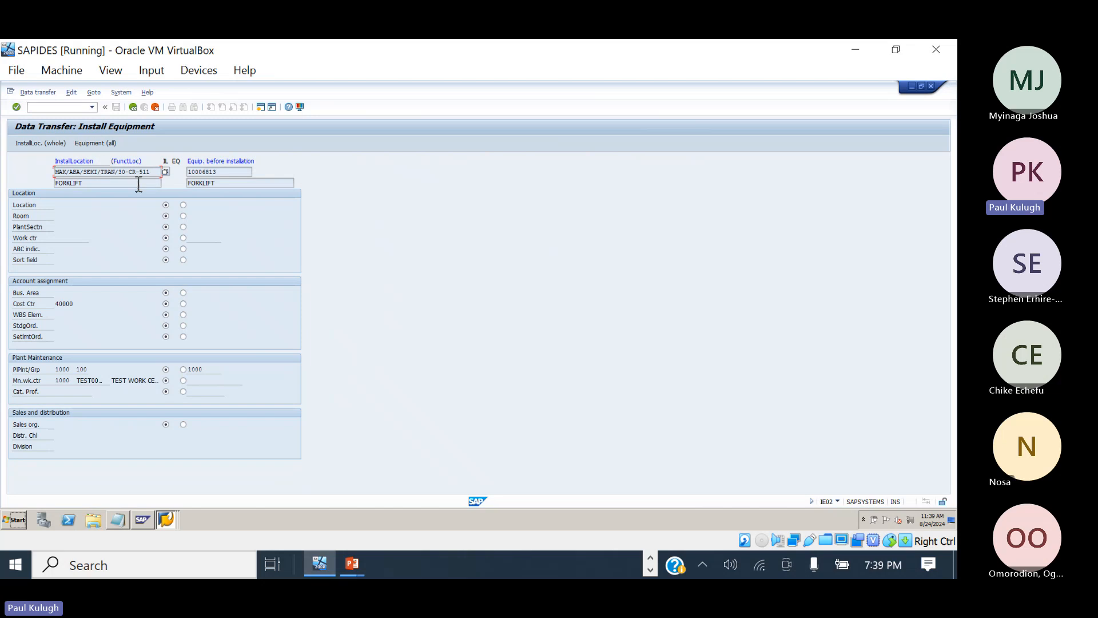
Review the data transfer screen, comparing the installation location's data with the equipment's data before installation
drag(157, 172, 46, 167)
drag(152, 160, 26, 163)
click(193, 161)
click(100, 143)
click(40, 143)
click(90, 142)
Leave the data transfer screen and close the installation dialog without saving the forklift's installation
click(132, 108)
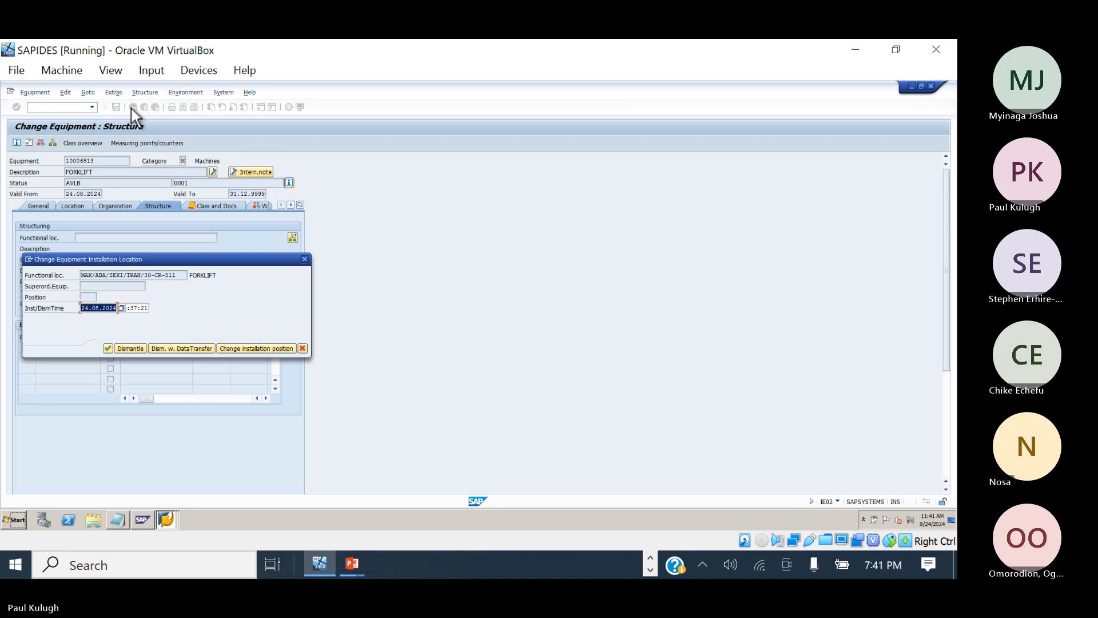
click(304, 259)
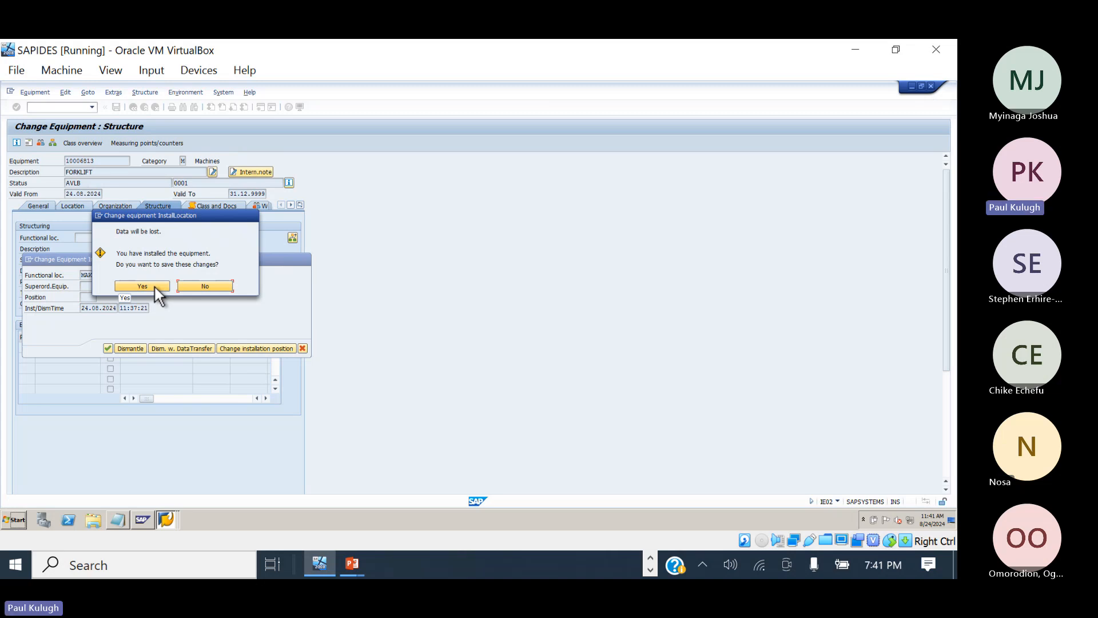
click(205, 285)
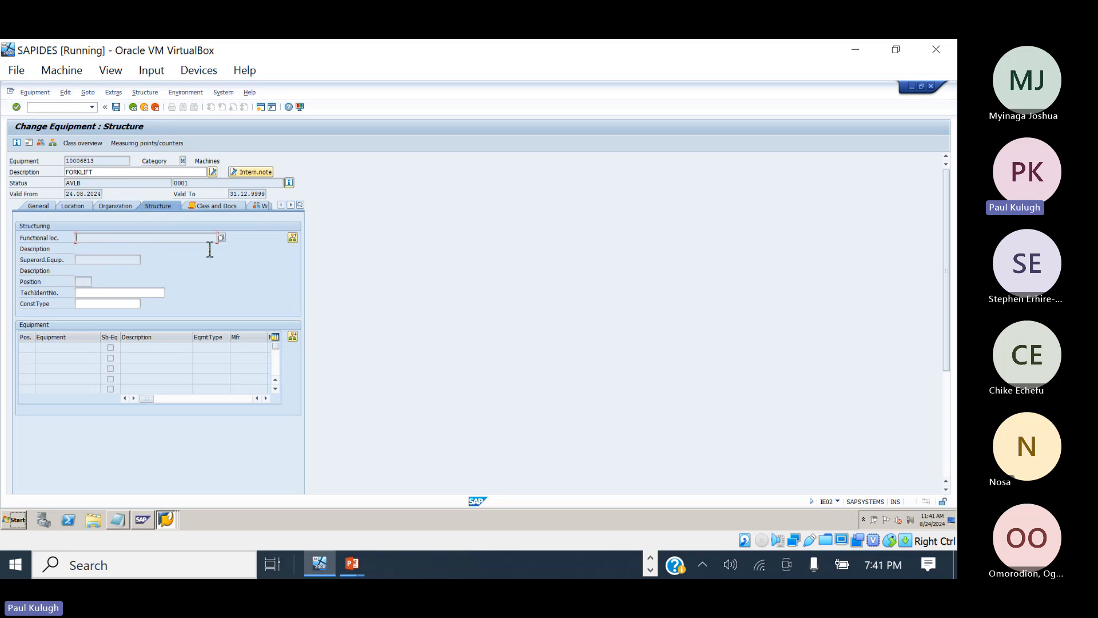
Install the forklift at functional location MAK/ABA/SEKI/TRAN/30-CR-511 directly, without data transfer
click(293, 239)
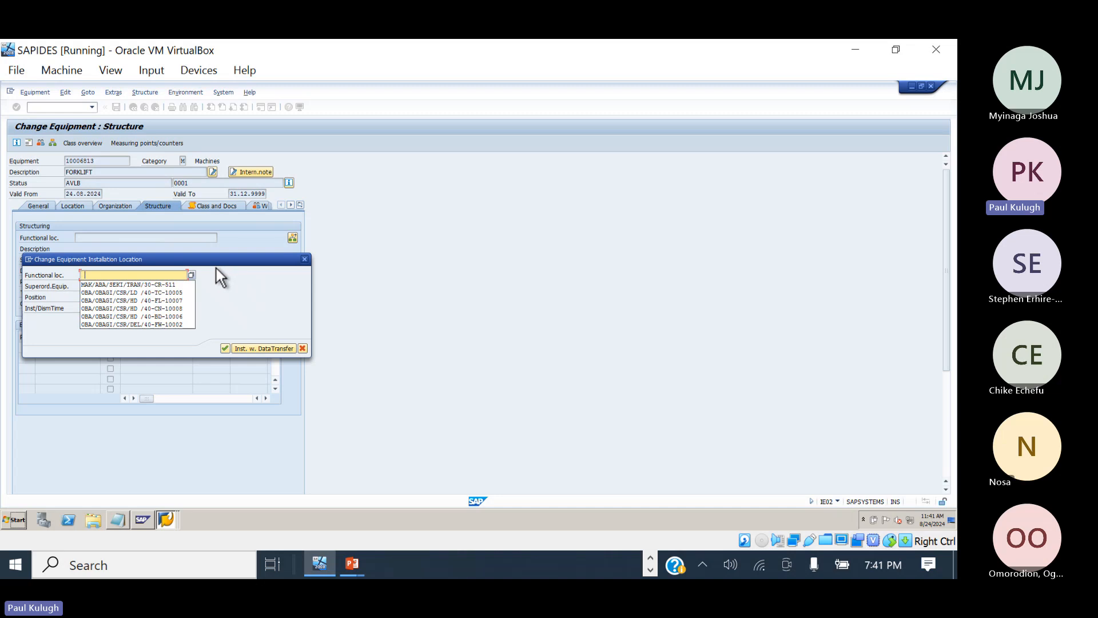
click(171, 285)
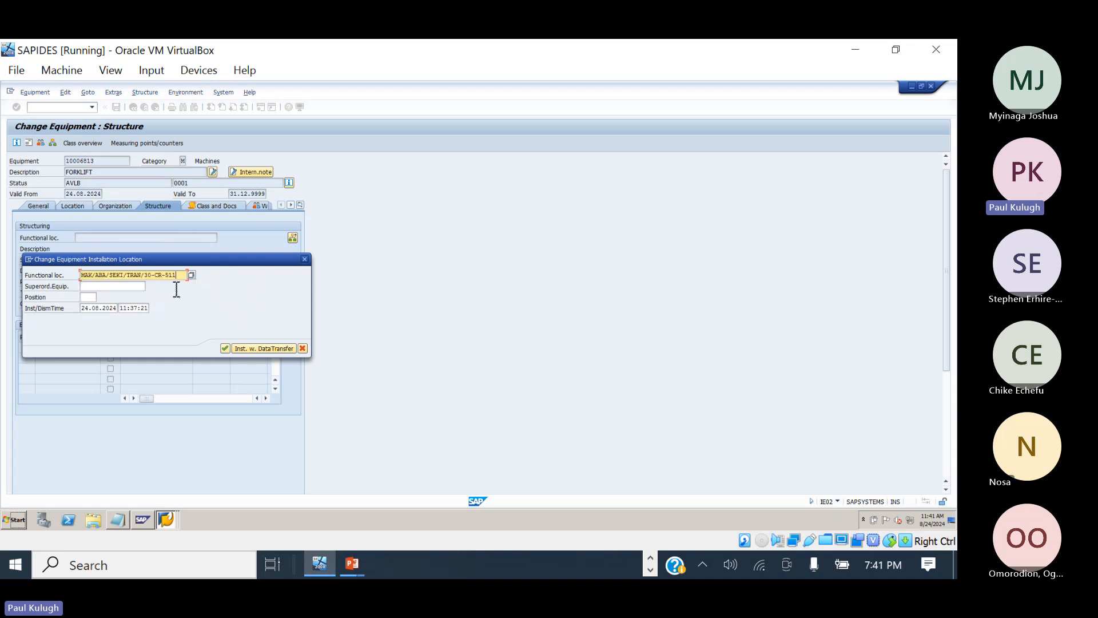
click(225, 349)
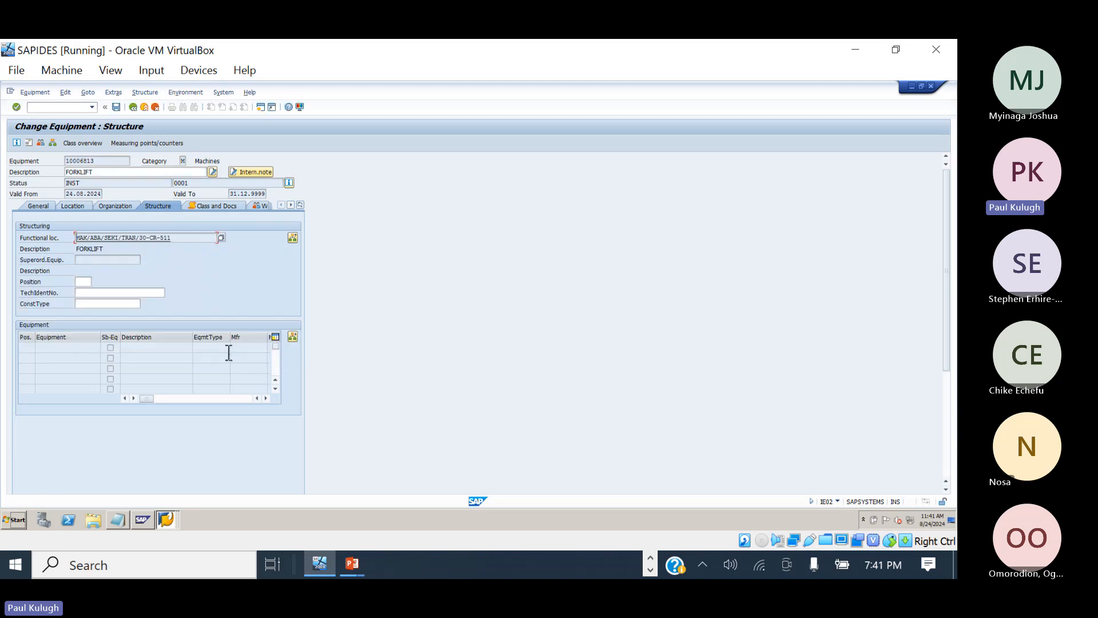
drag(172, 237, 48, 235)
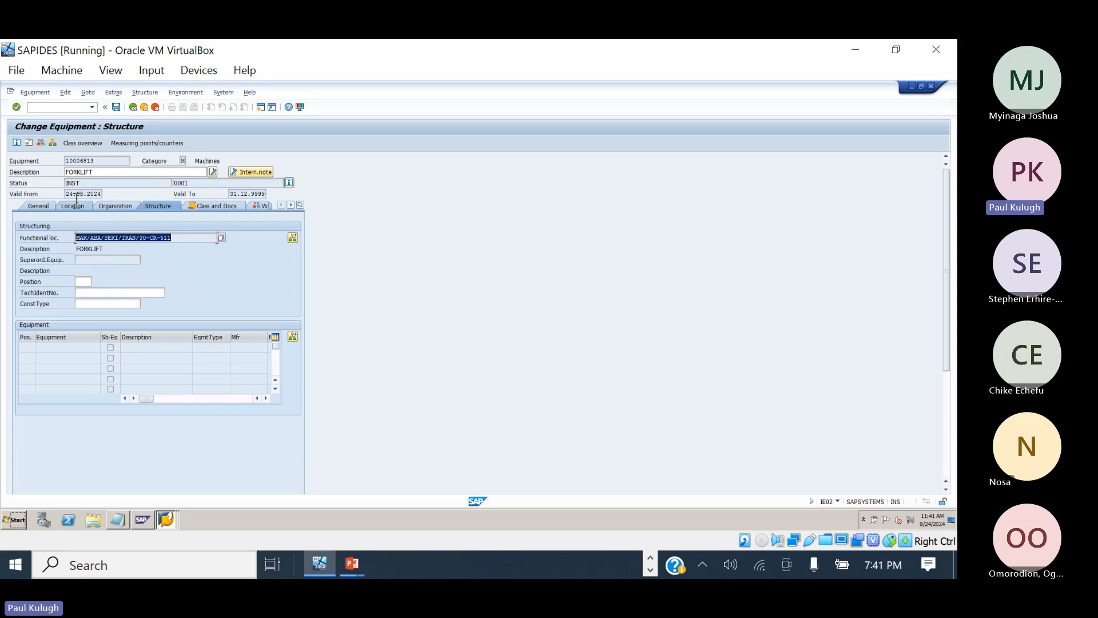
Leave the forklift's record without saving the installation and reopen equipment 10006813 for changes
click(132, 108)
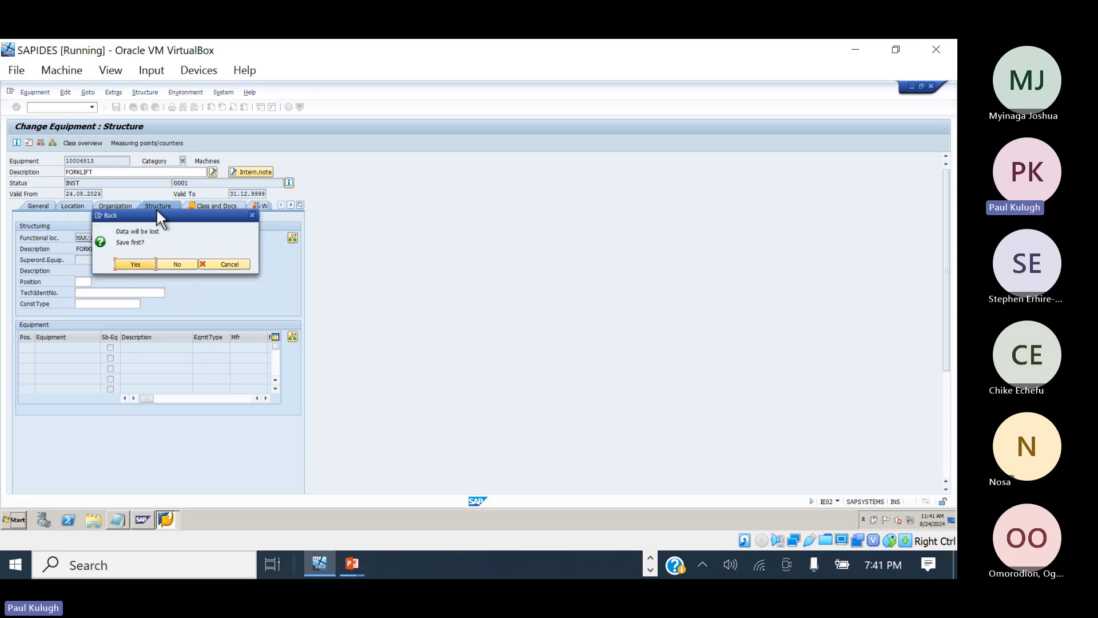
click(170, 259)
key(Return)
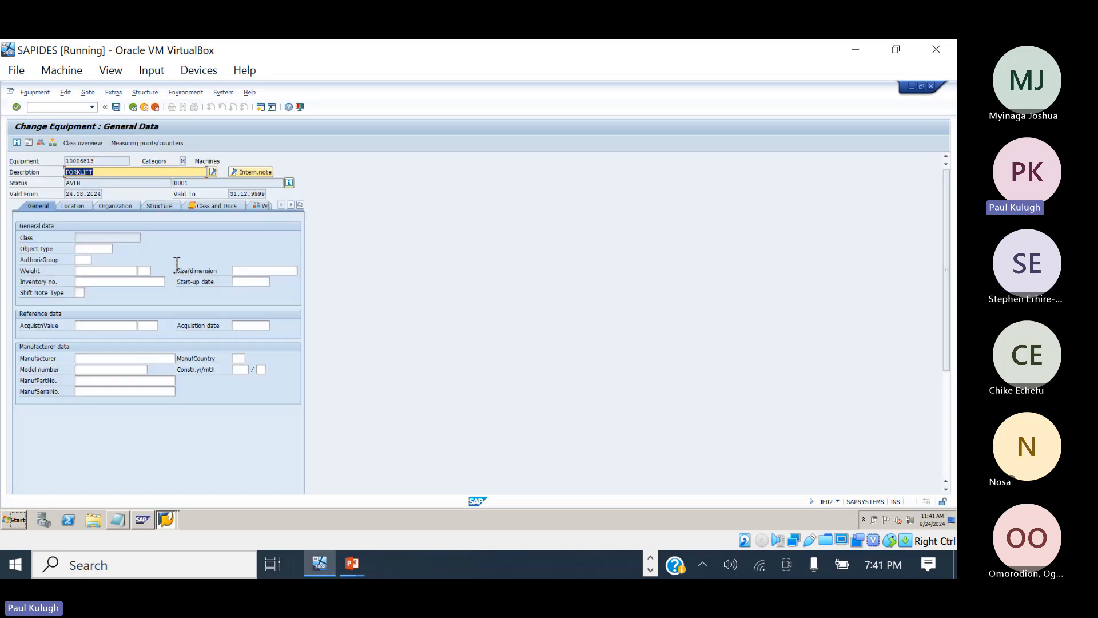
Try to install the forklift at MAK/ABA/SEKI/TRAN/30-CR-511 with data transfer before a maintenance plant is assigned
click(166, 206)
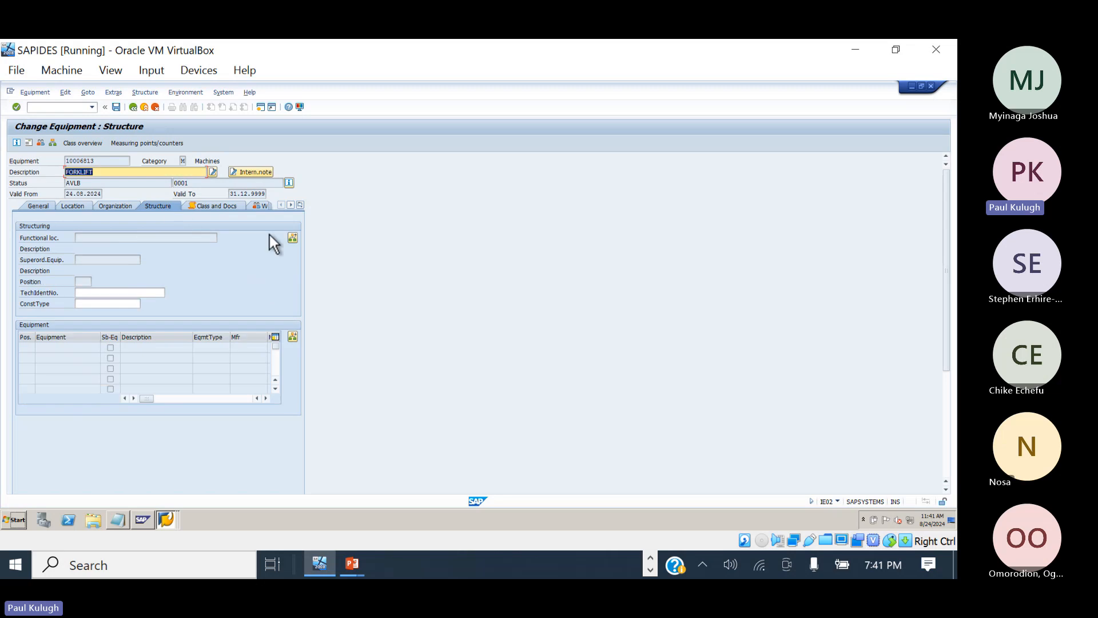
click(291, 238)
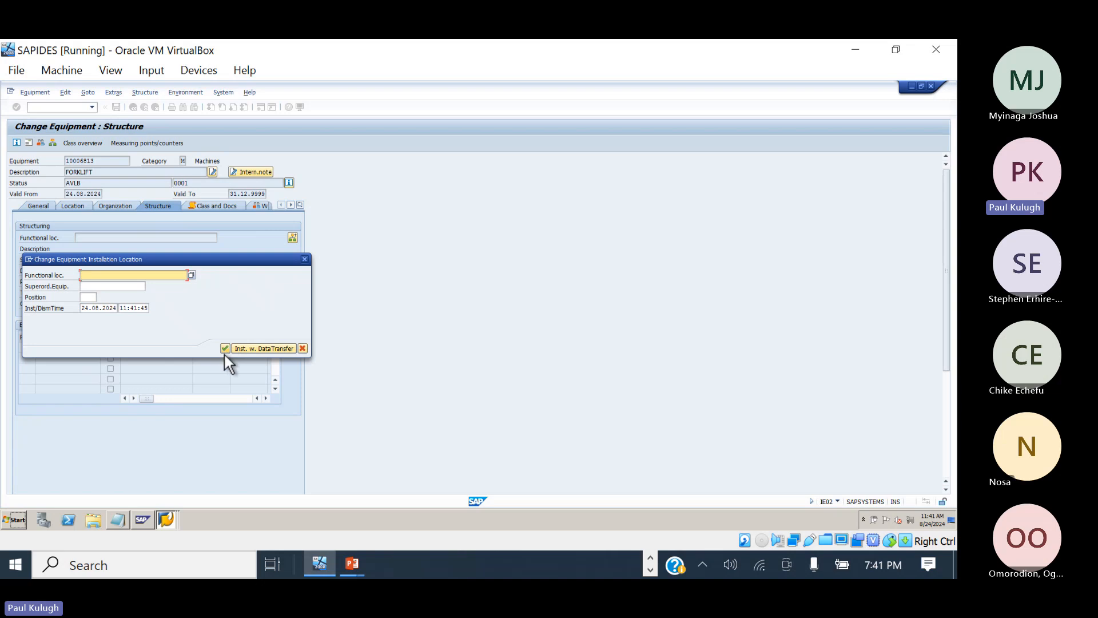
key(BackSpace)
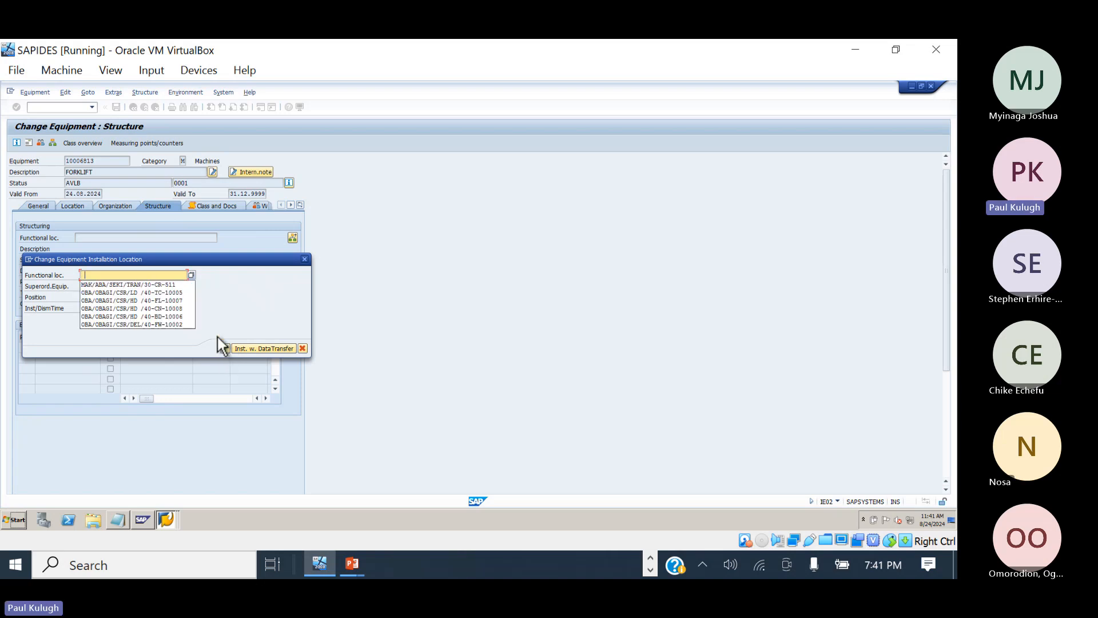
click(177, 285)
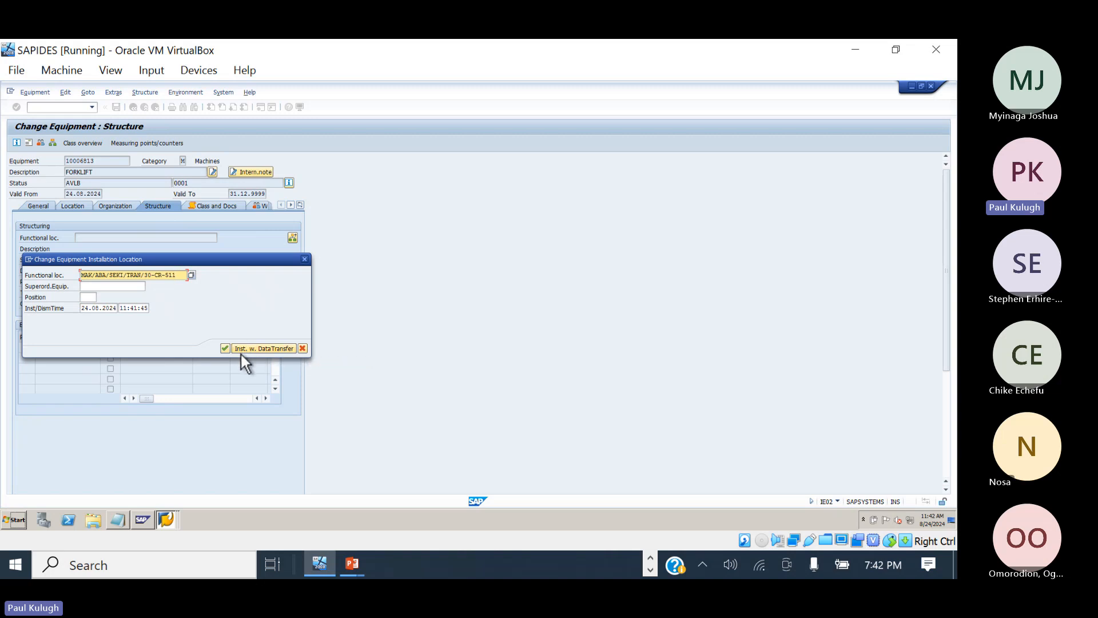
click(269, 350)
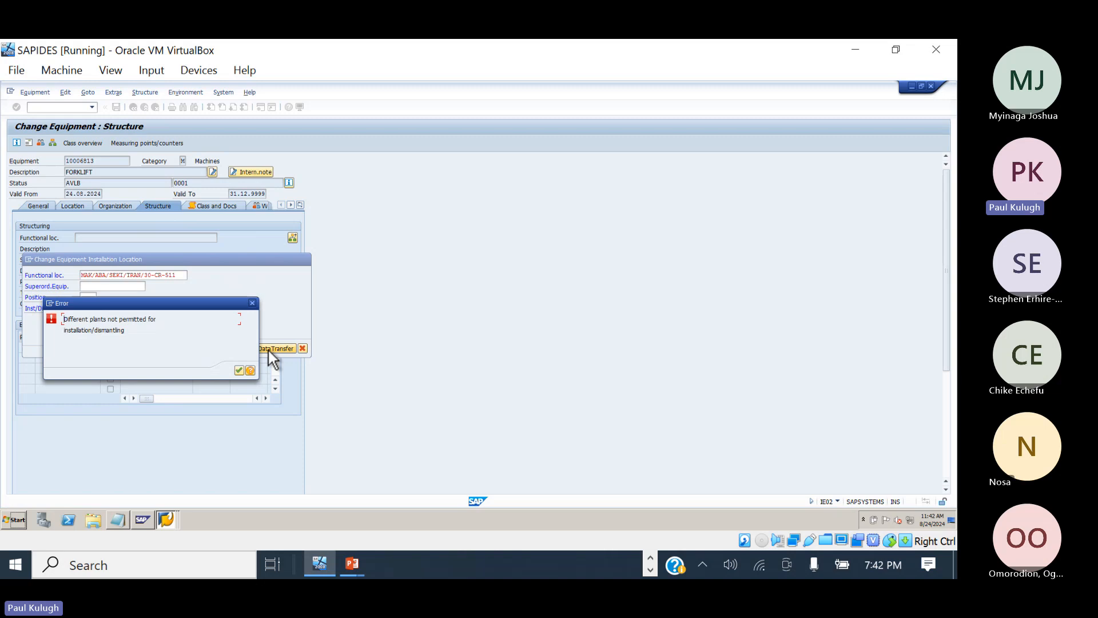
click(252, 302)
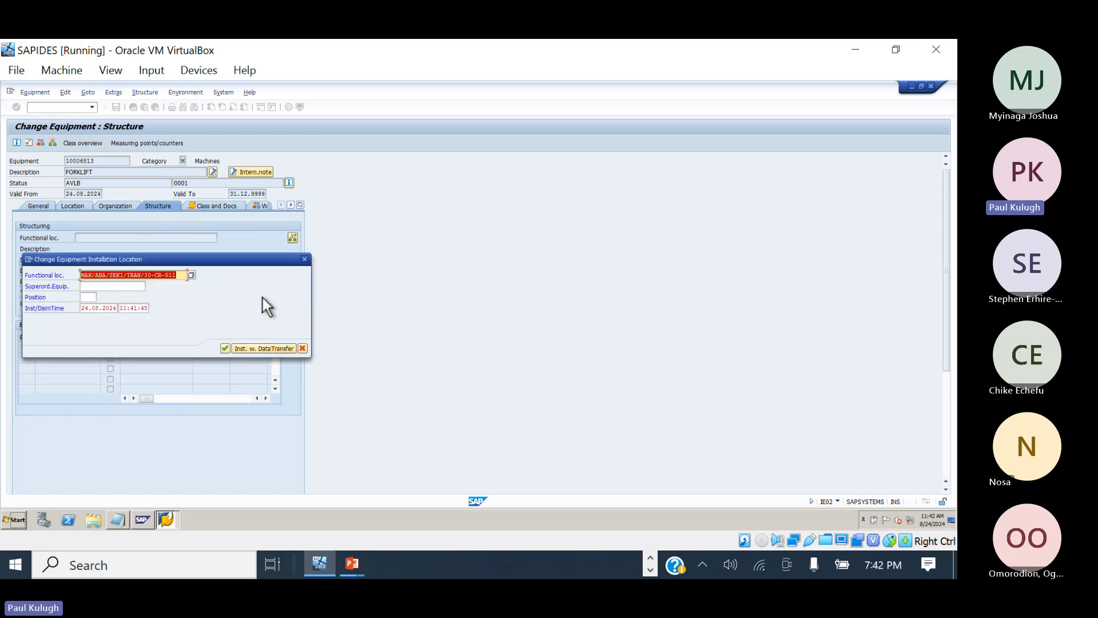
click(306, 260)
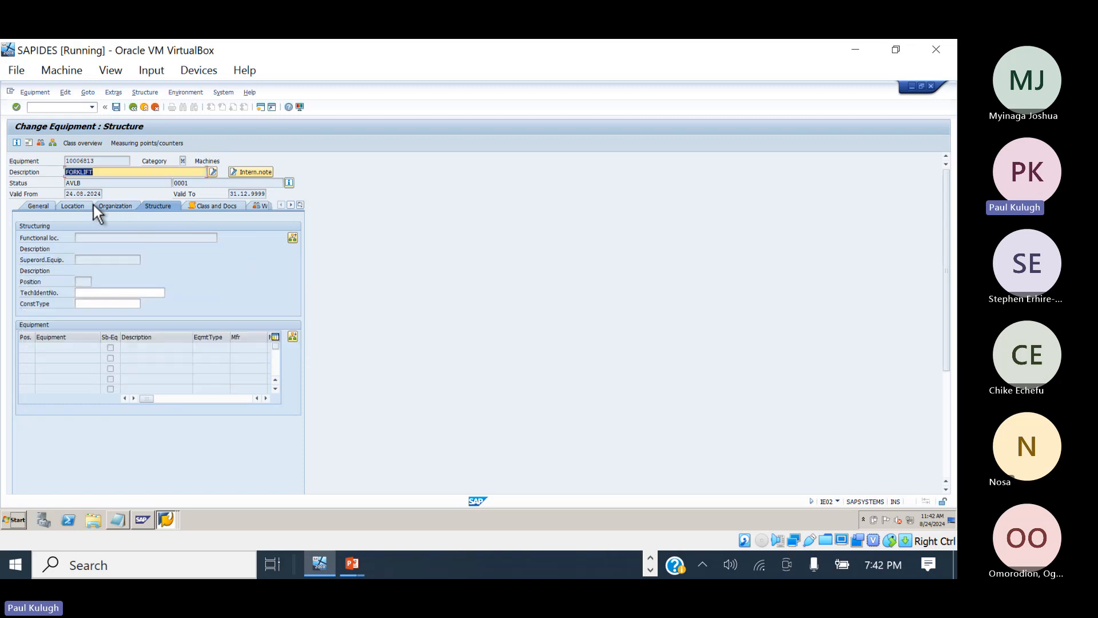
Set the forklift's maintenance plant to 1000 in its location data
click(75, 206)
click(84, 240)
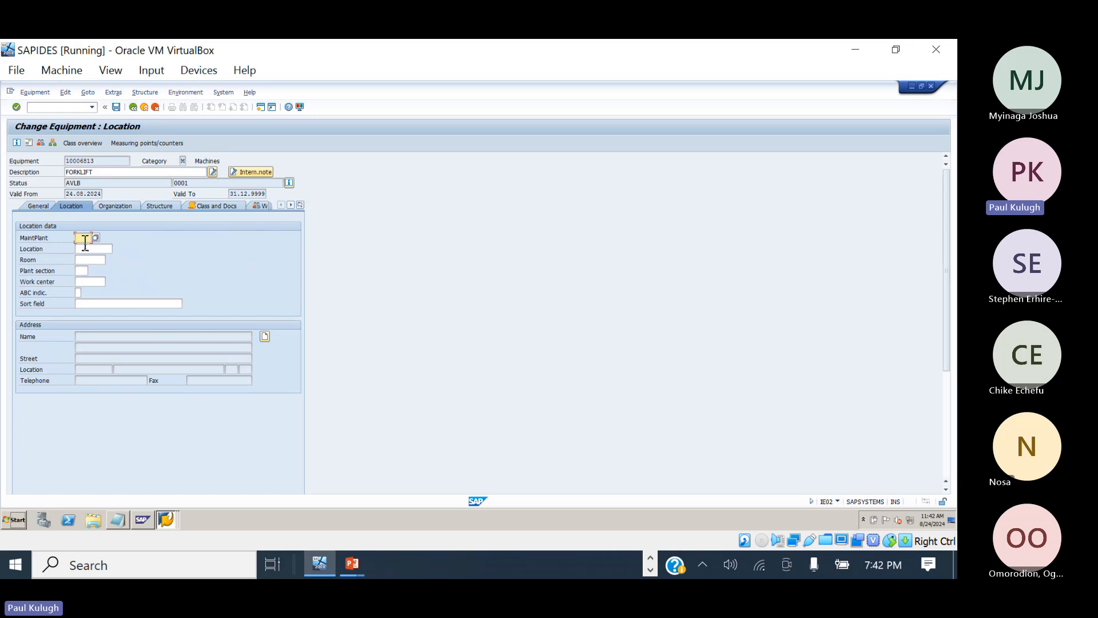
text(1000)
click(85, 247)
Open the data transfer for installing the forklift at functional location MAK/ABA/SEKI/TRAN/30-CR-511
click(163, 207)
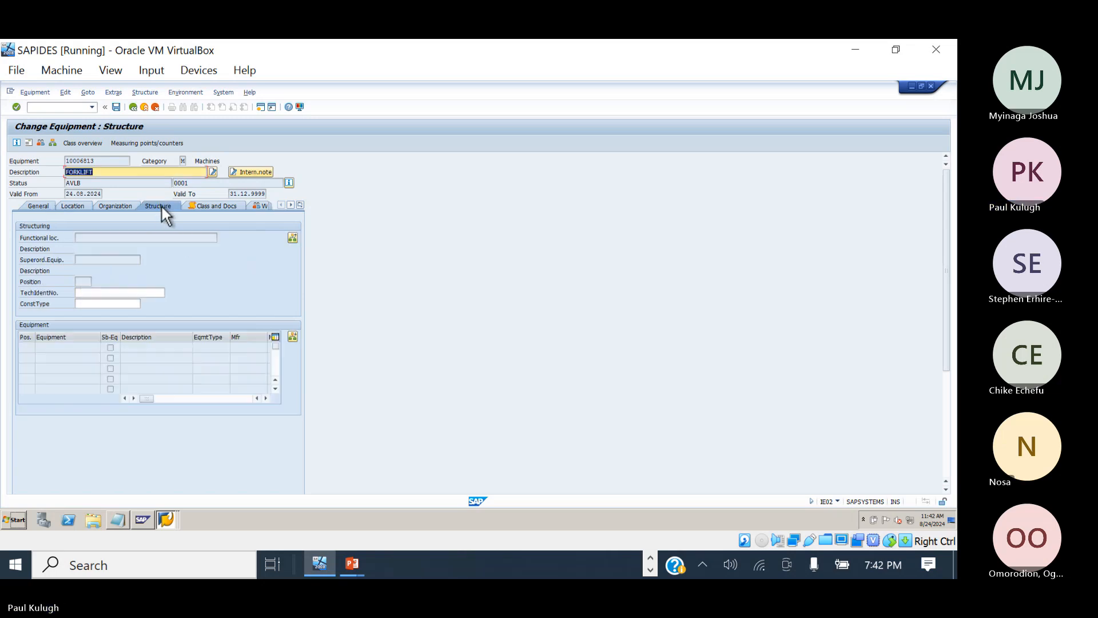
click(292, 237)
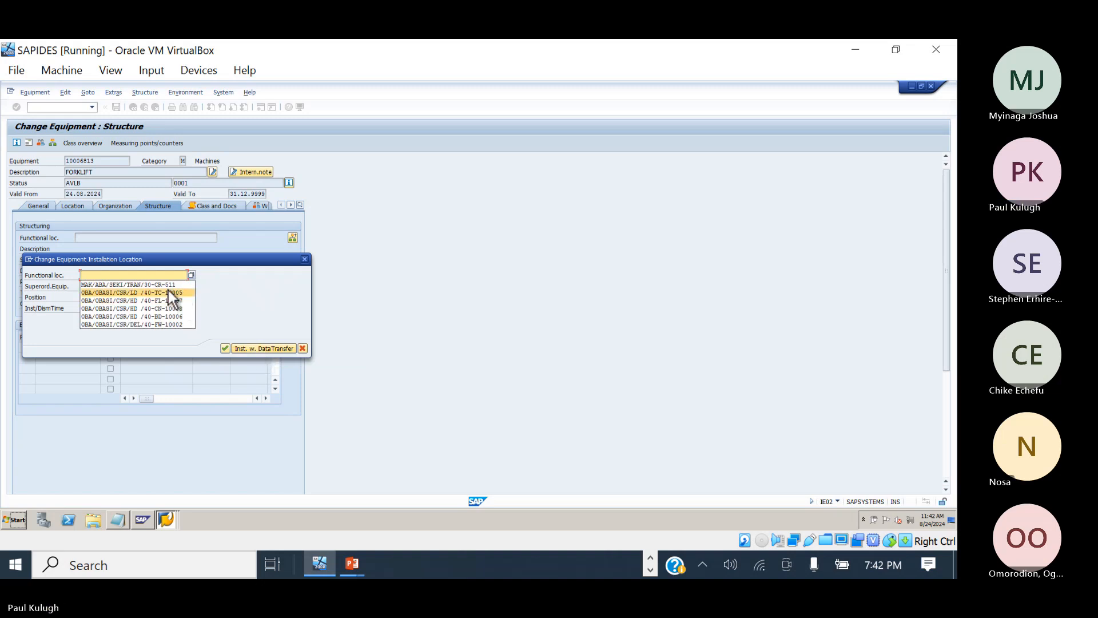
click(167, 285)
click(255, 346)
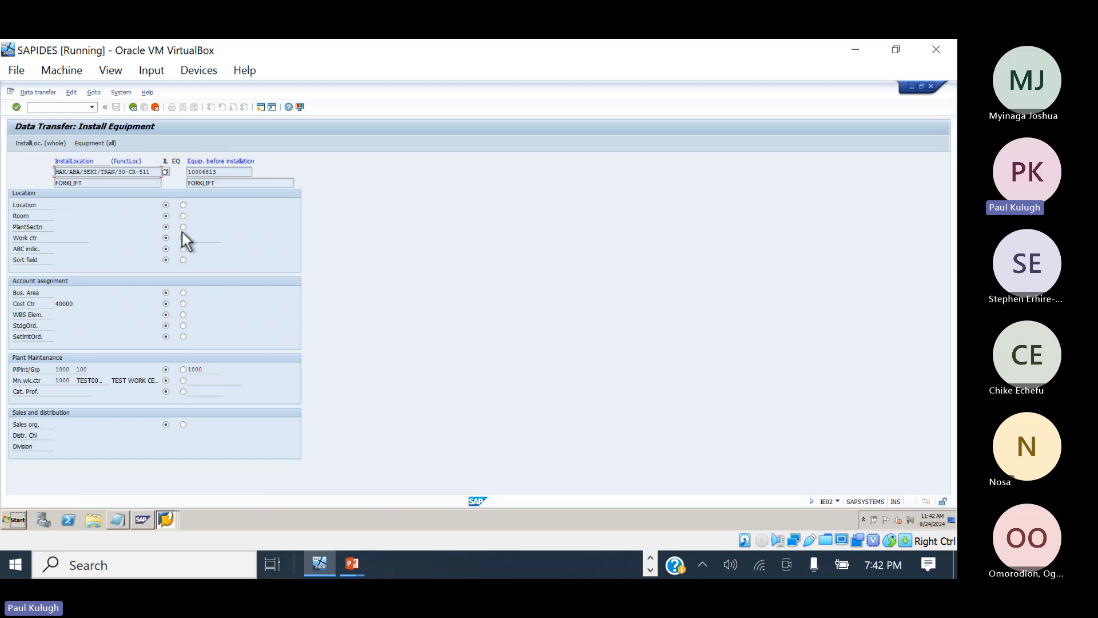
Choose the equipment's data instead of the installation location's for cost center, WBS element, catalog profile, work center and room
click(183, 304)
click(183, 314)
click(183, 391)
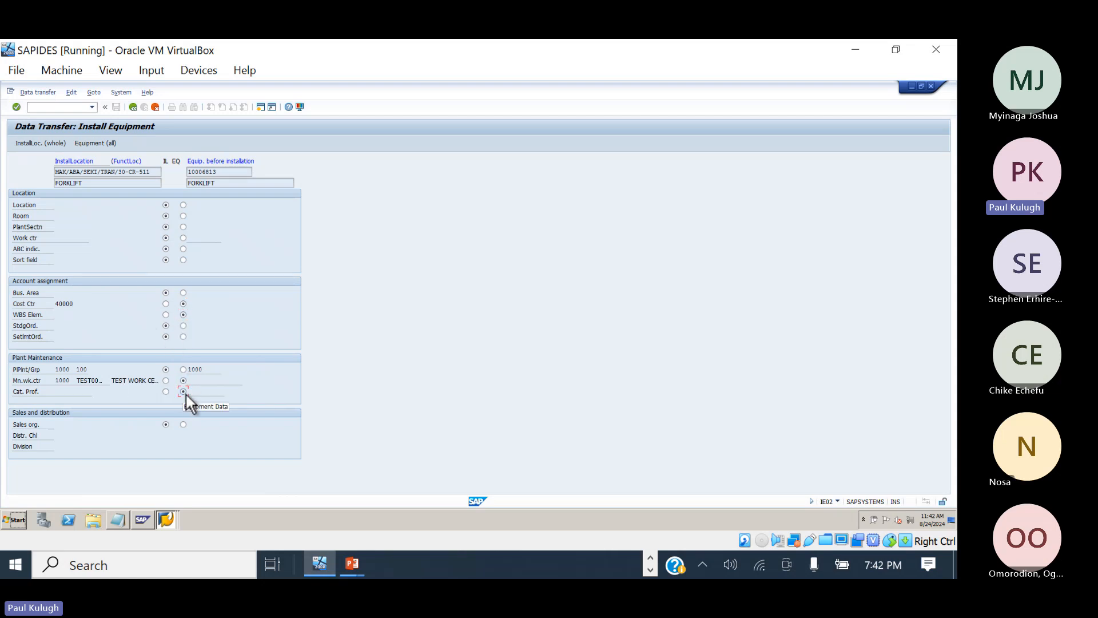
click(183, 238)
click(183, 215)
click(184, 216)
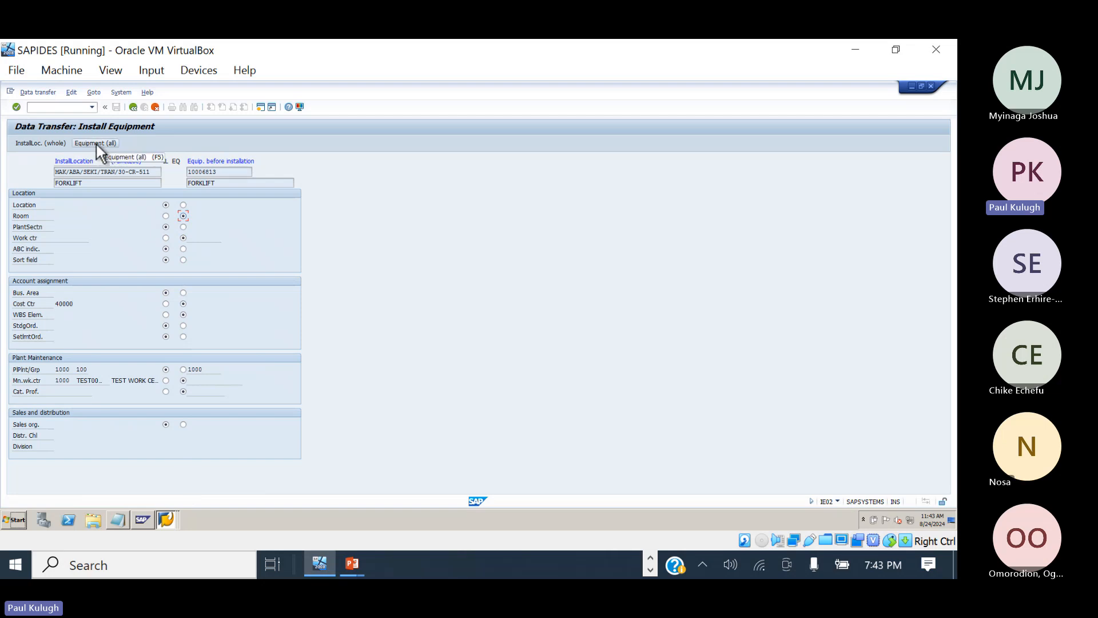
Apply the equipment's data to all transfer fields and return to the installation location dialog
click(115, 143)
click(134, 107)
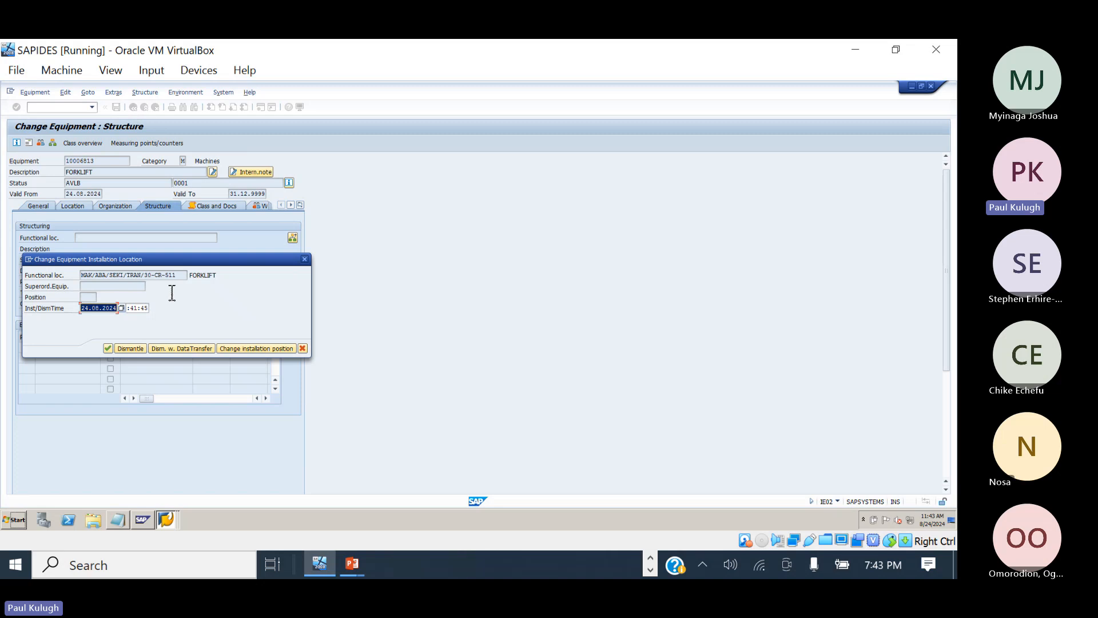
Confirm the forklift's installation at functional location MAK/ABA/SEKI/TRAN/30-CR-511 and save the equipment
drag(186, 275, 70, 278)
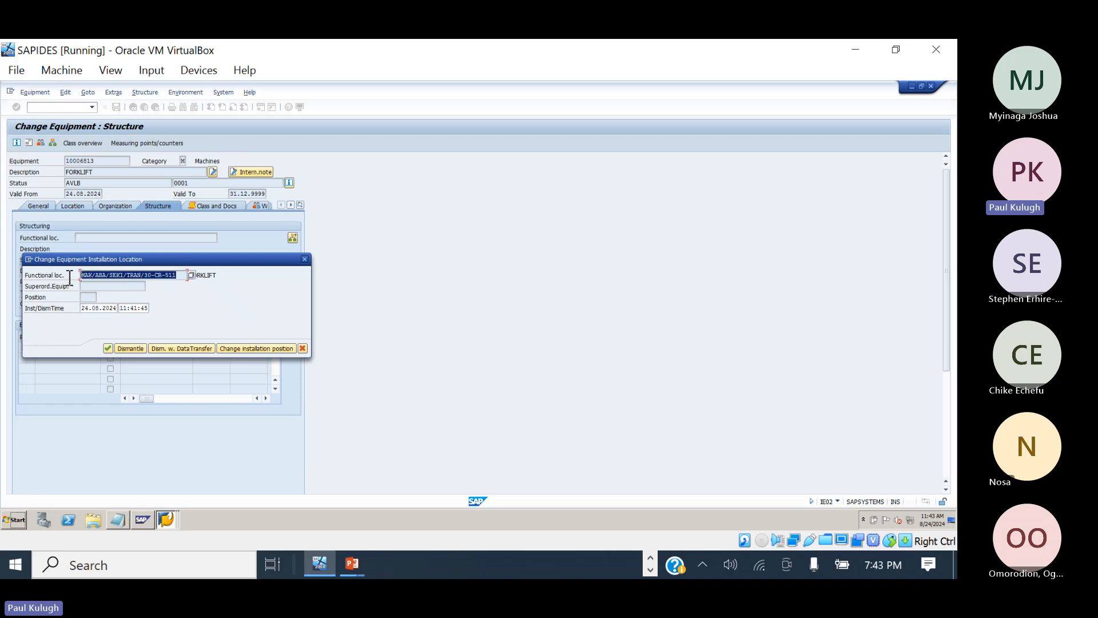
click(108, 348)
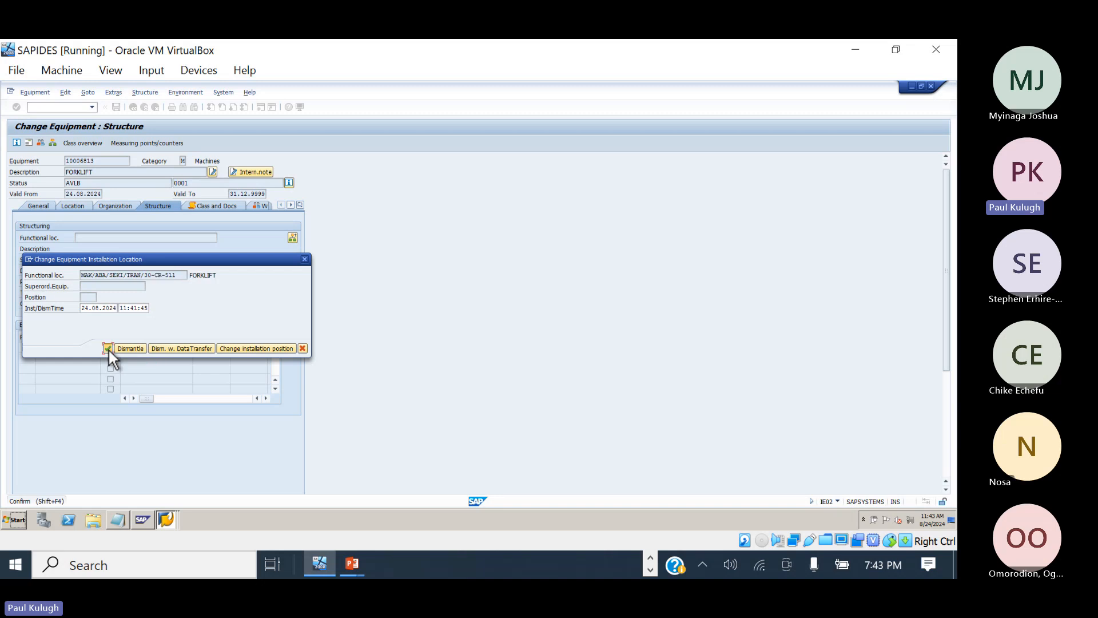
drag(186, 238, 69, 242)
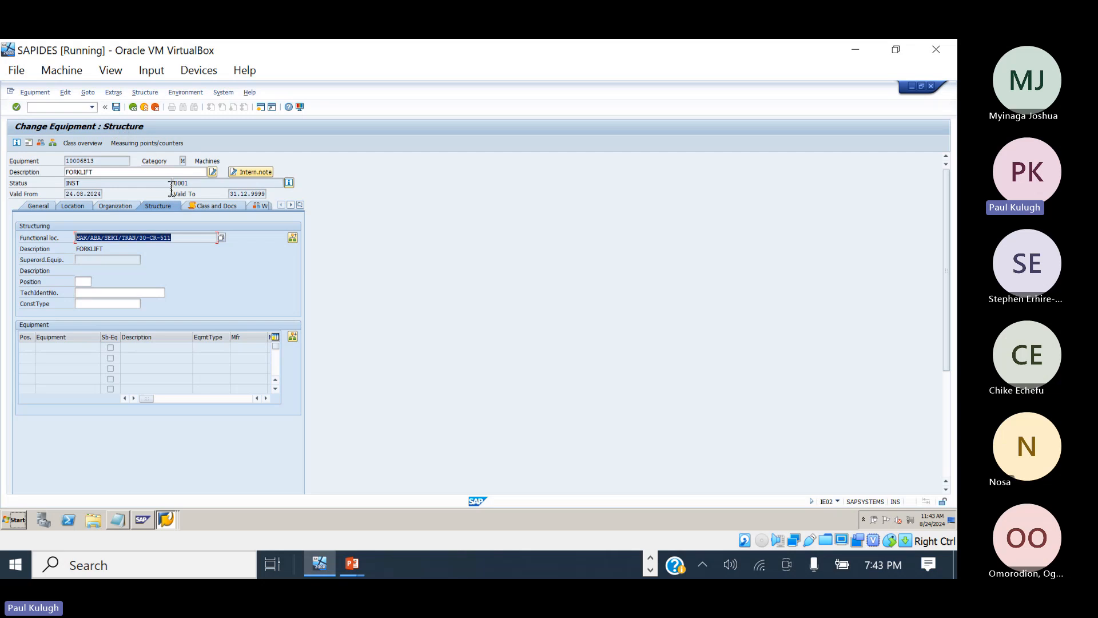
click(117, 107)
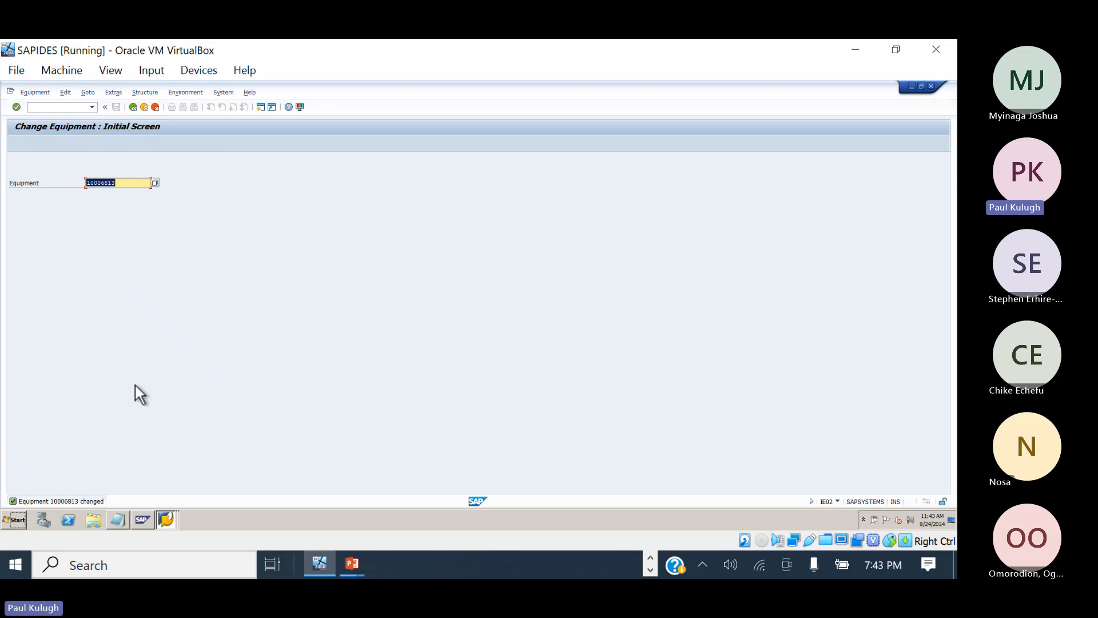
Copy equipment number 10006814 from the Notepad list and open that equipment for changing in SAP
click(124, 516)
double_click(469, 131)
key(ctrl+c)
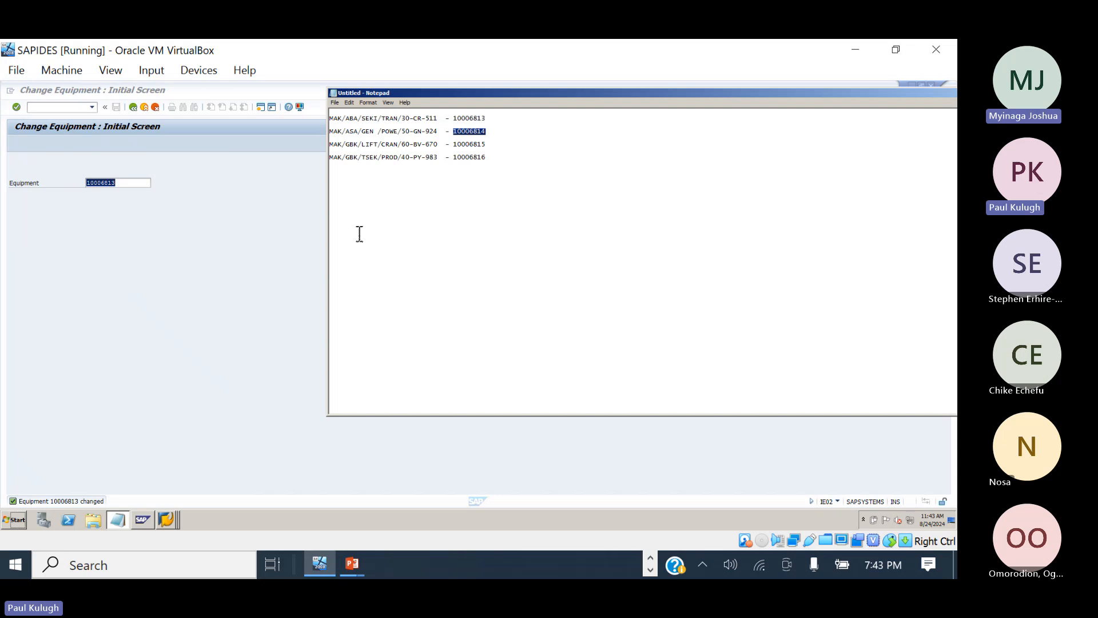
click(198, 283)
key(ctrl+v)
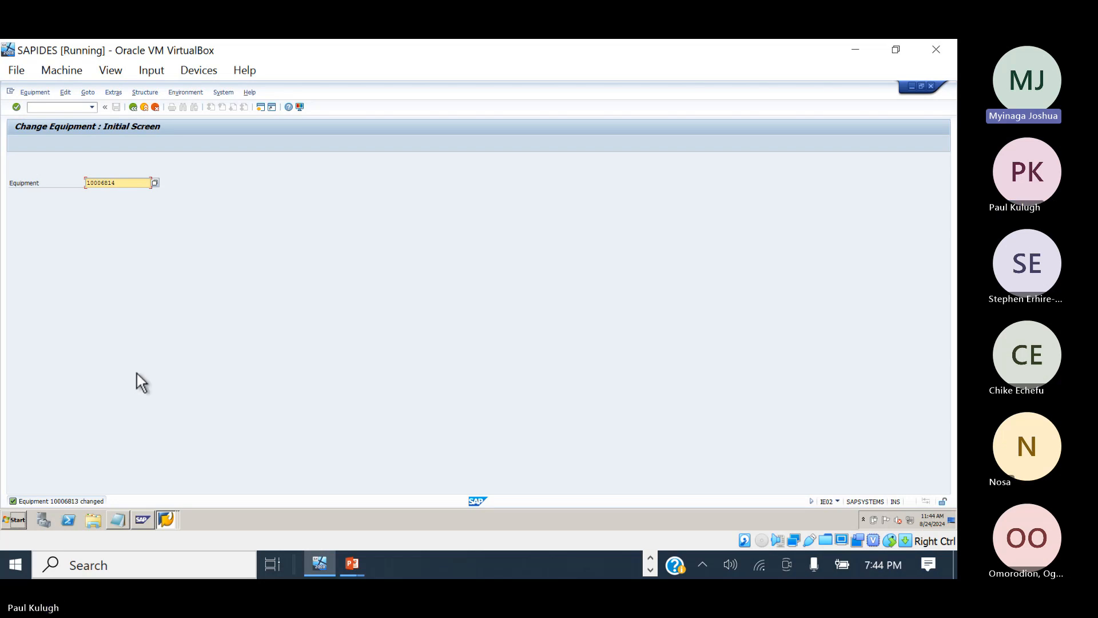
click(113, 517)
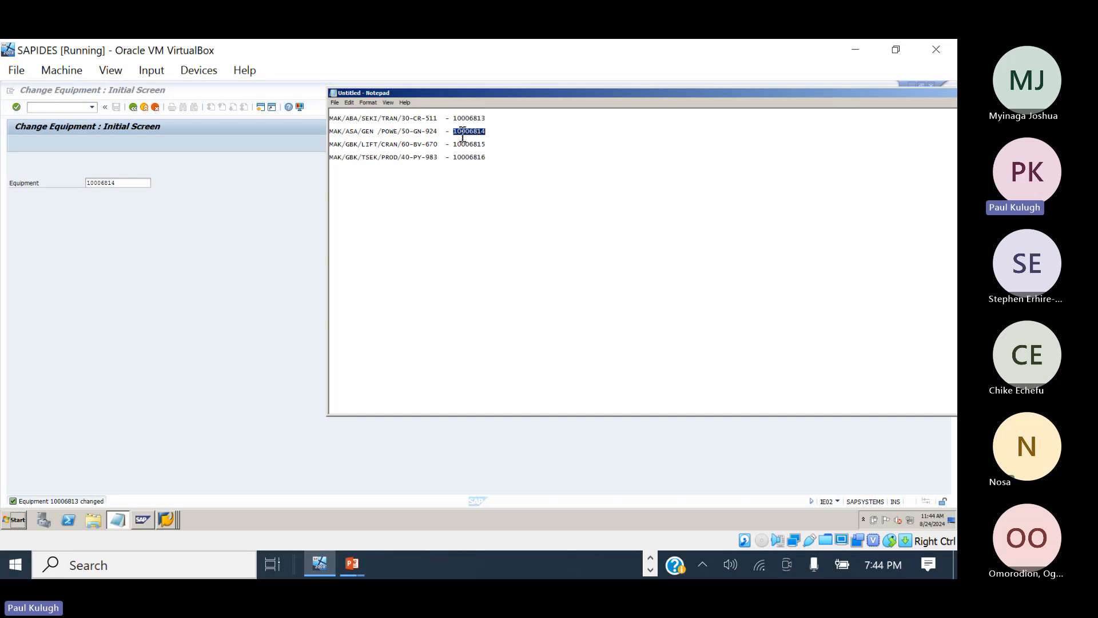
click(220, 246)
key(Return)
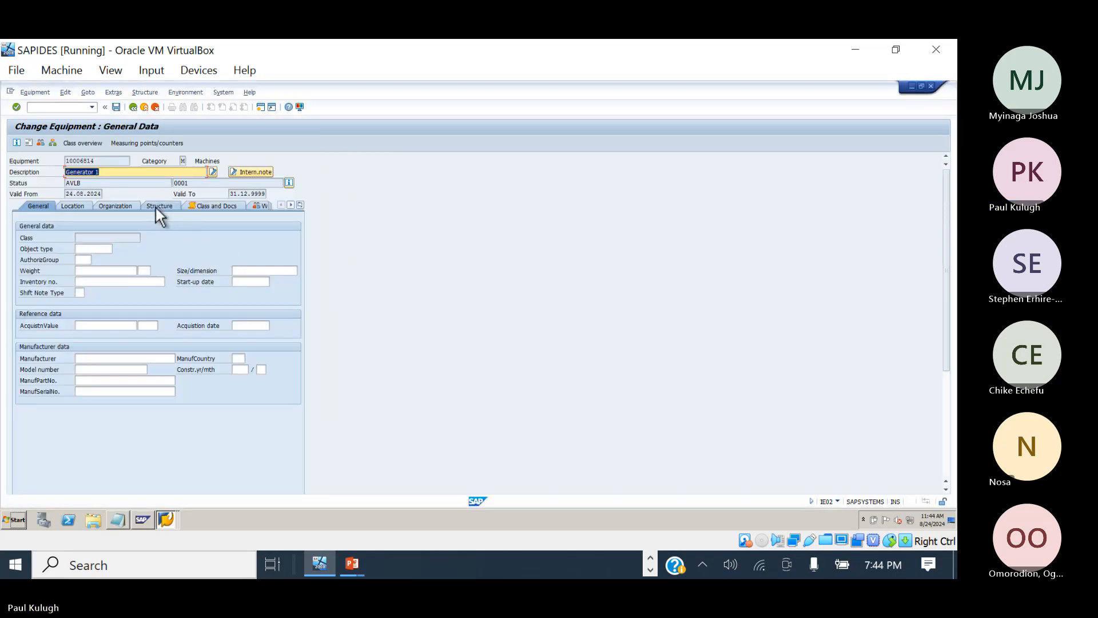
Set the maintenance plant of Generator 1 to 1000 in its location data and show its structure data
click(75, 206)
click(104, 207)
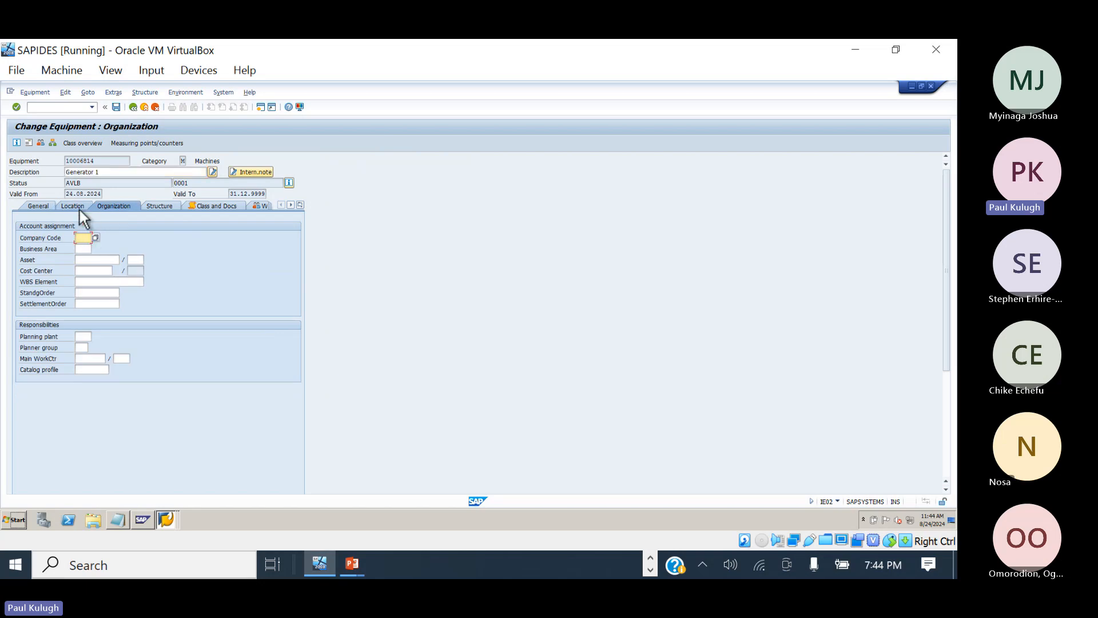
click(80, 208)
click(86, 240)
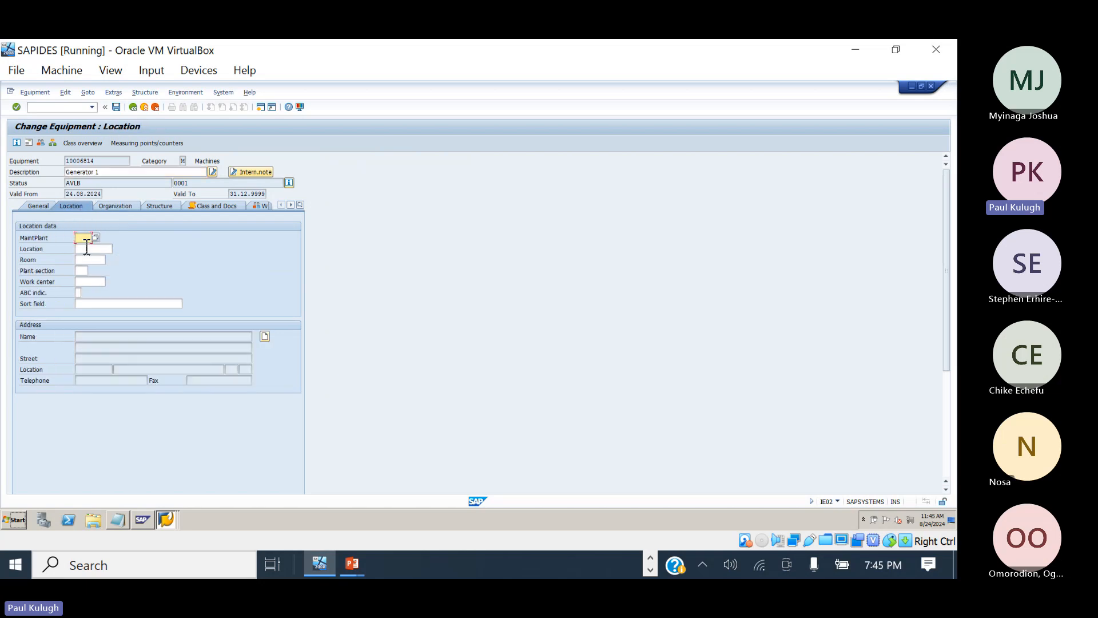
text(1000)
click(150, 210)
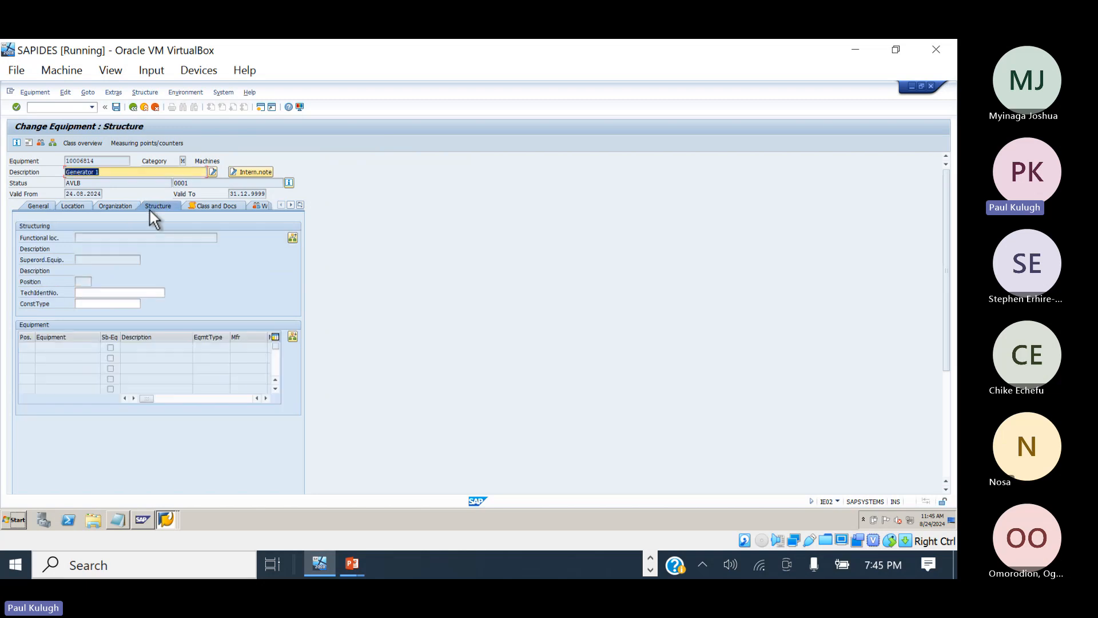
click(79, 205)
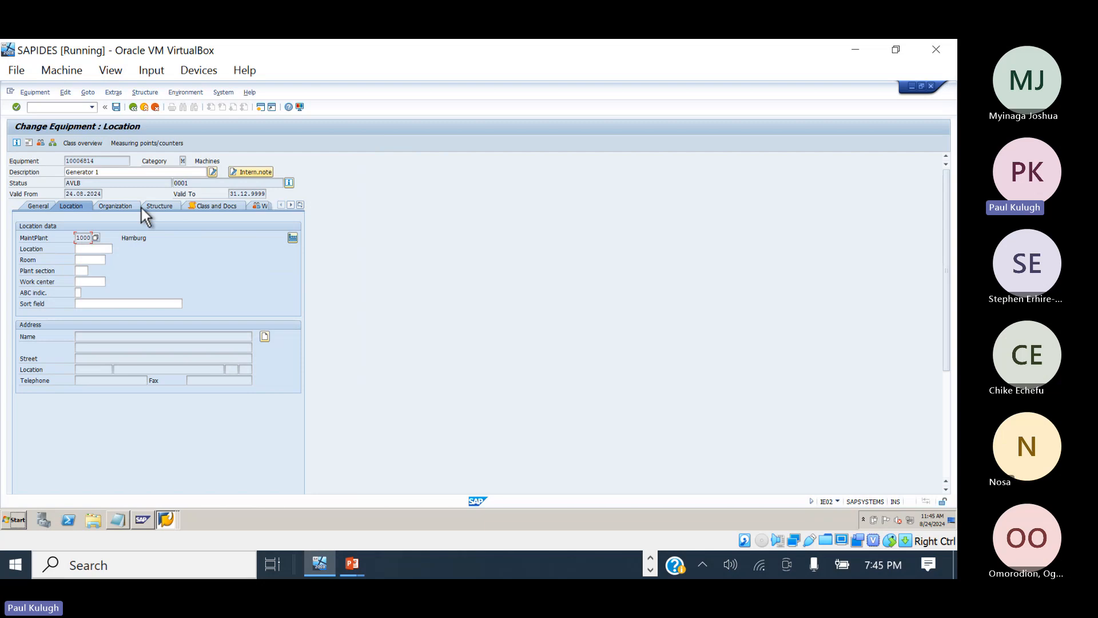
click(161, 205)
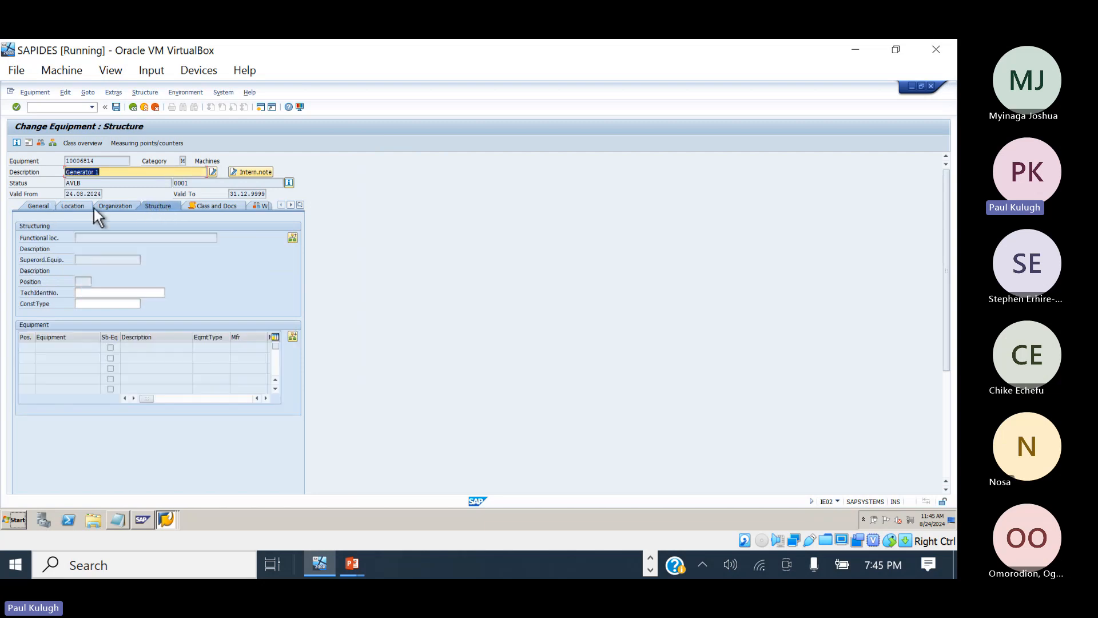
click(78, 208)
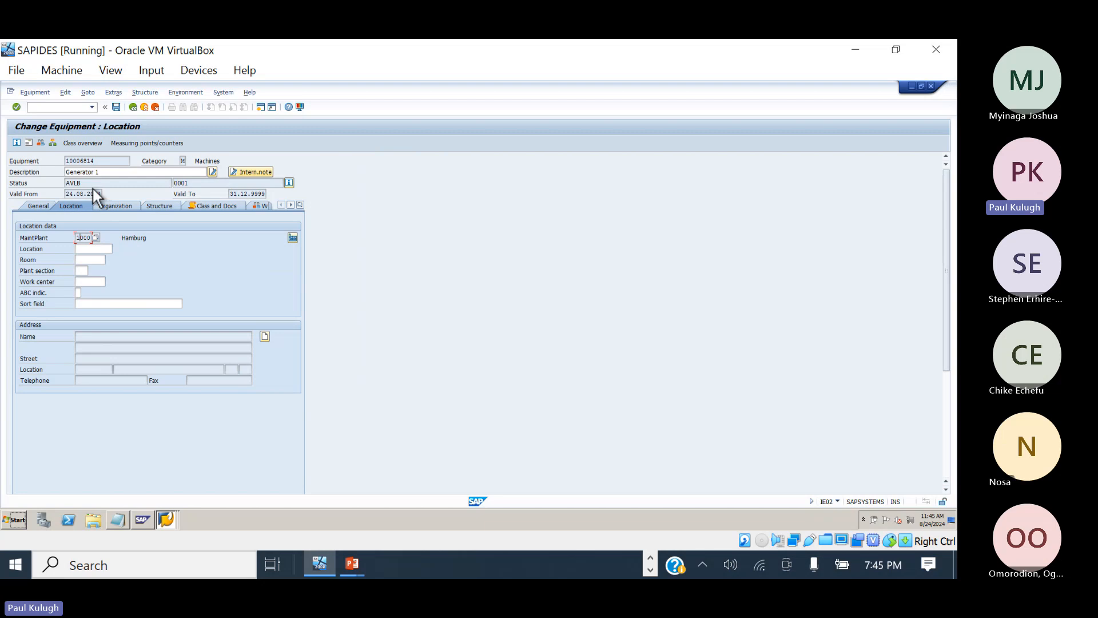
click(163, 206)
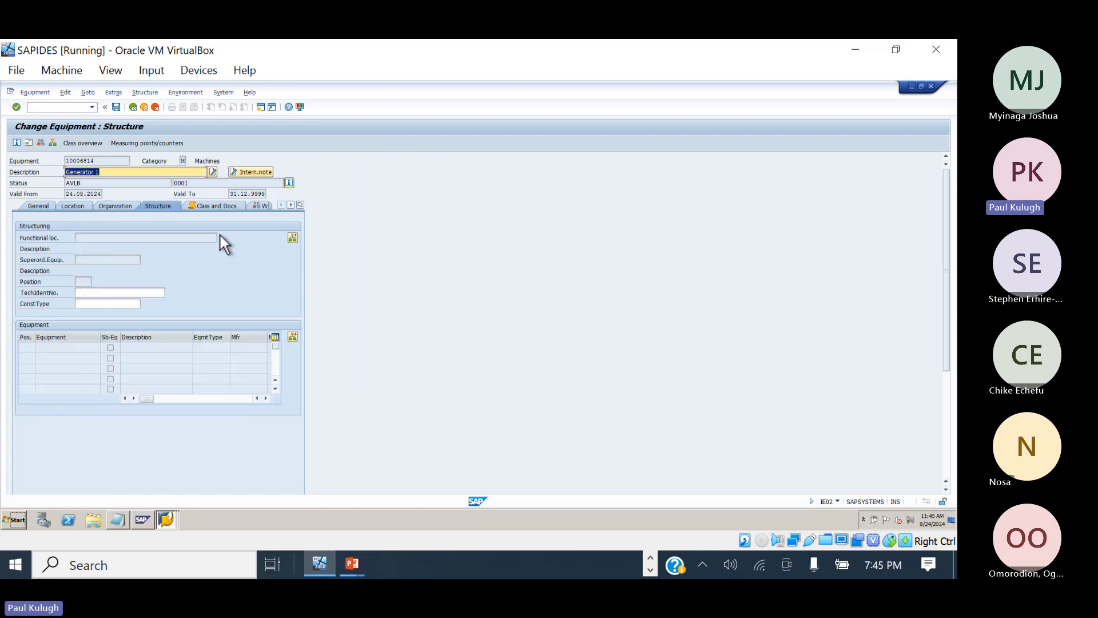
Enter functional location MAK/ASA/GEN /POWE/50-GN-924, copied from the Notepad list, as the installation location of Generator 1
click(293, 238)
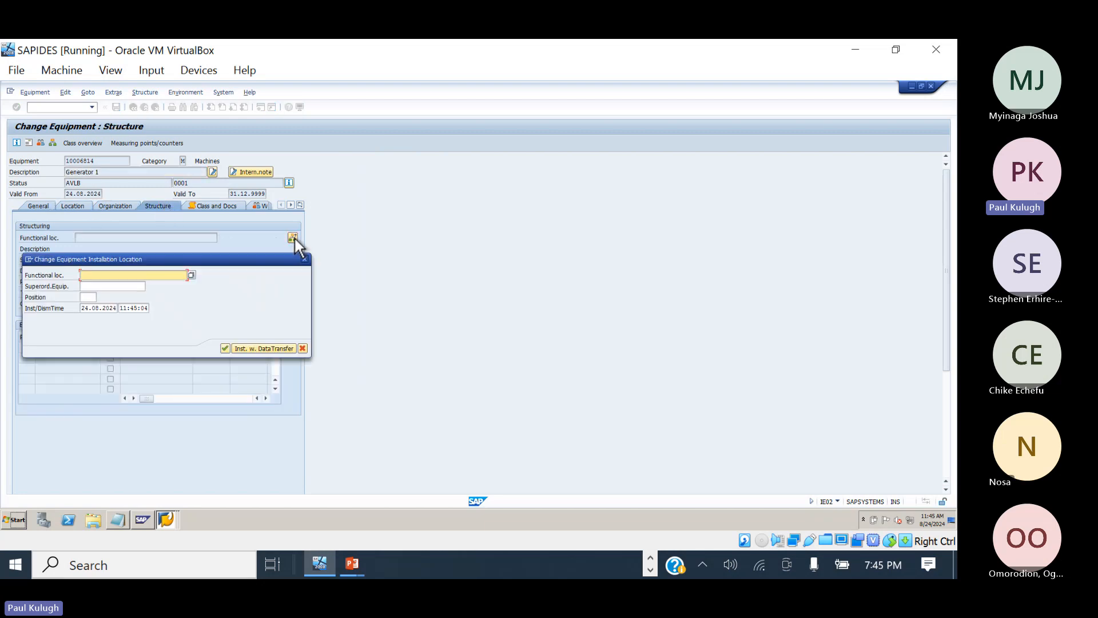
click(119, 514)
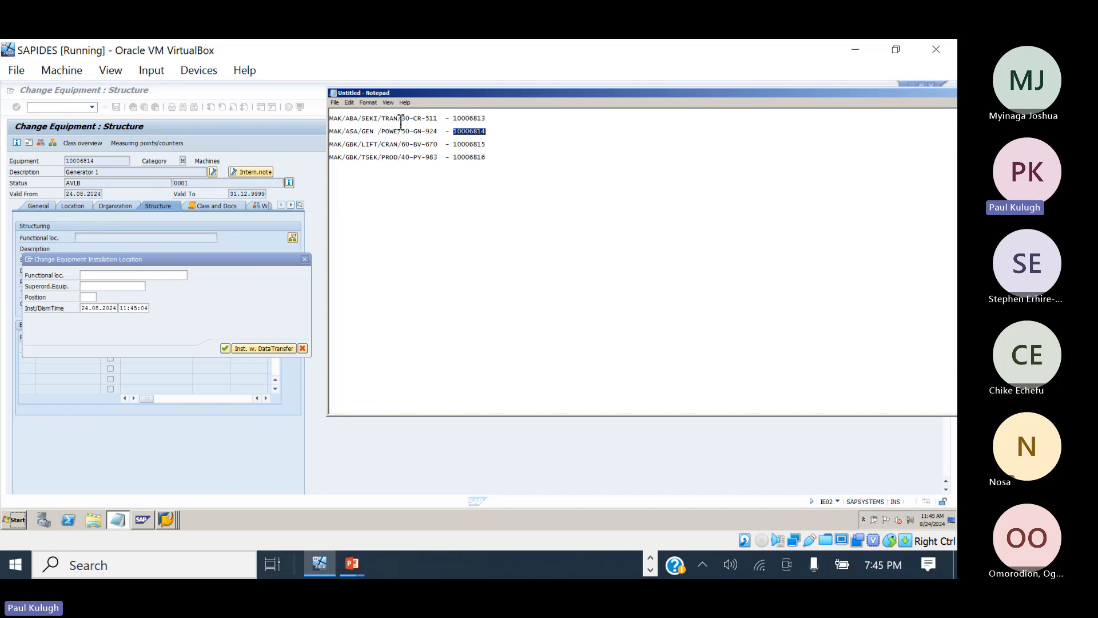
click(442, 133)
drag(439, 132, 333, 139)
key(ctrl+c)
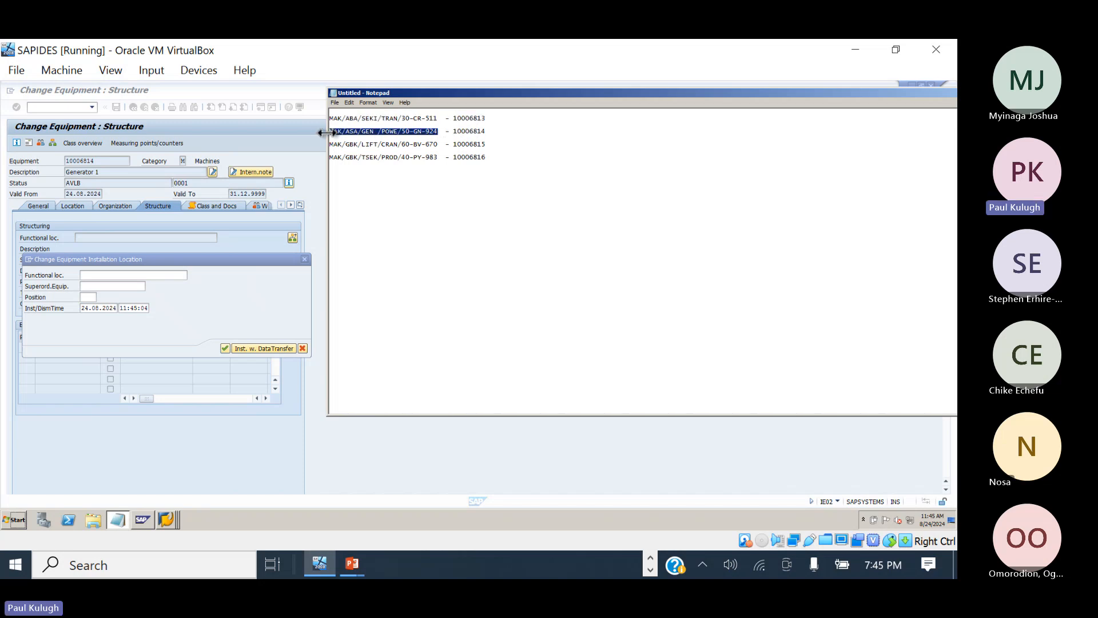
click(173, 280)
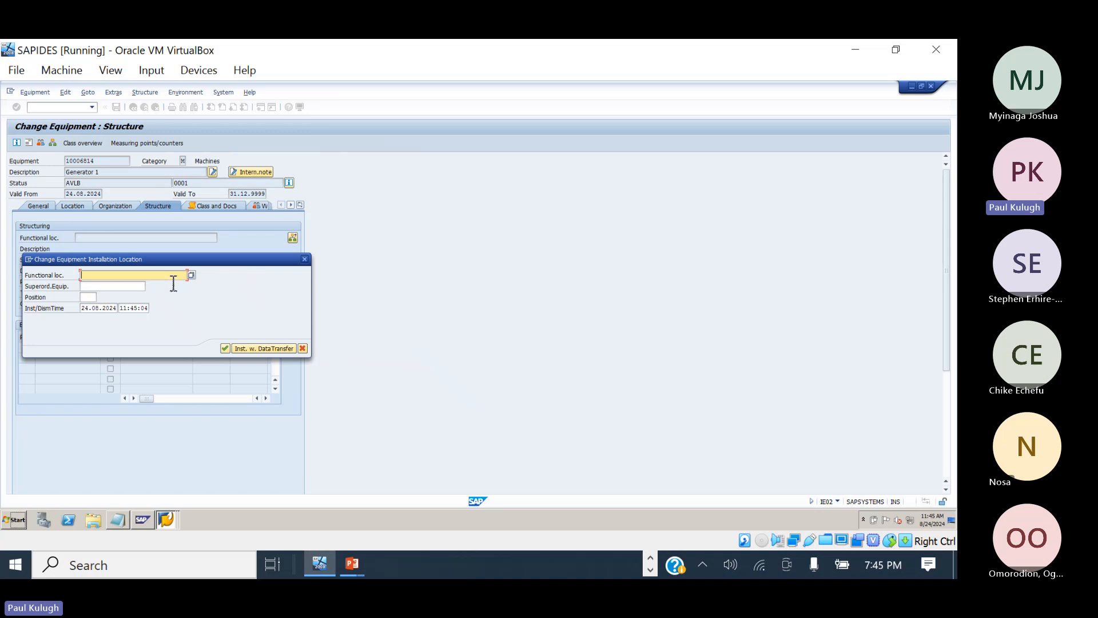
key(ctrl+v)
Install Generator 1 with data transfer, keeping the equipment's own values for all fields
click(247, 348)
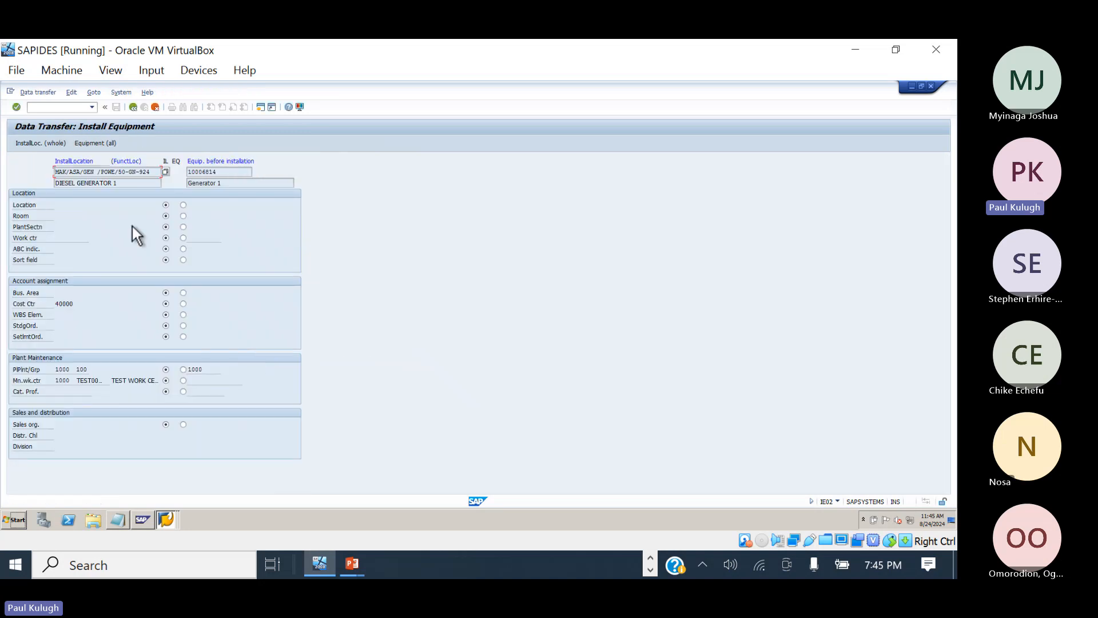
click(85, 144)
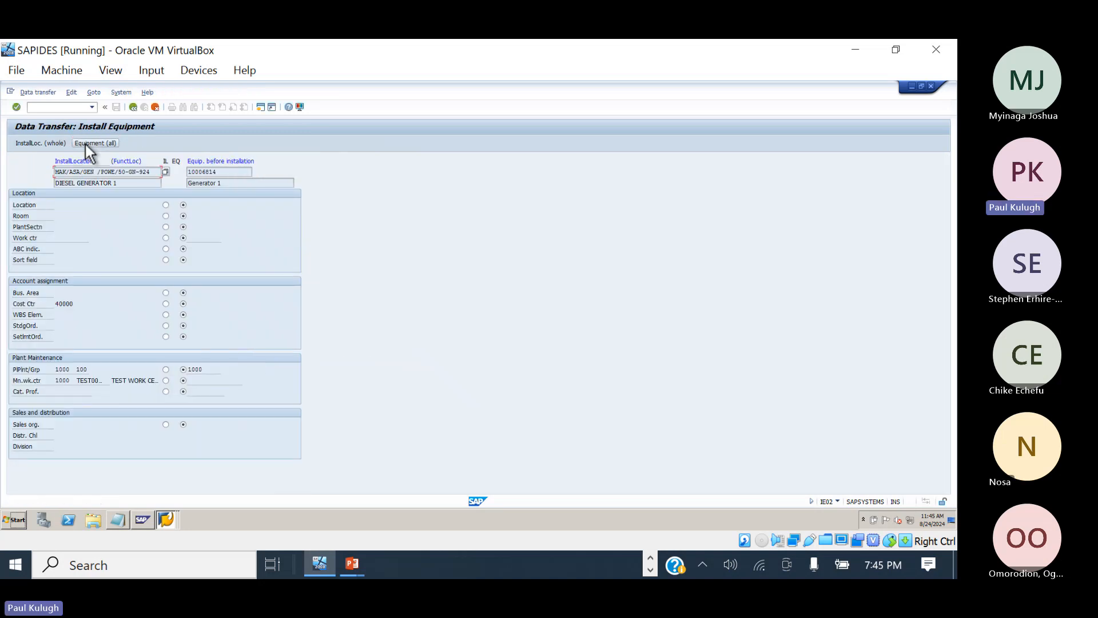
click(133, 108)
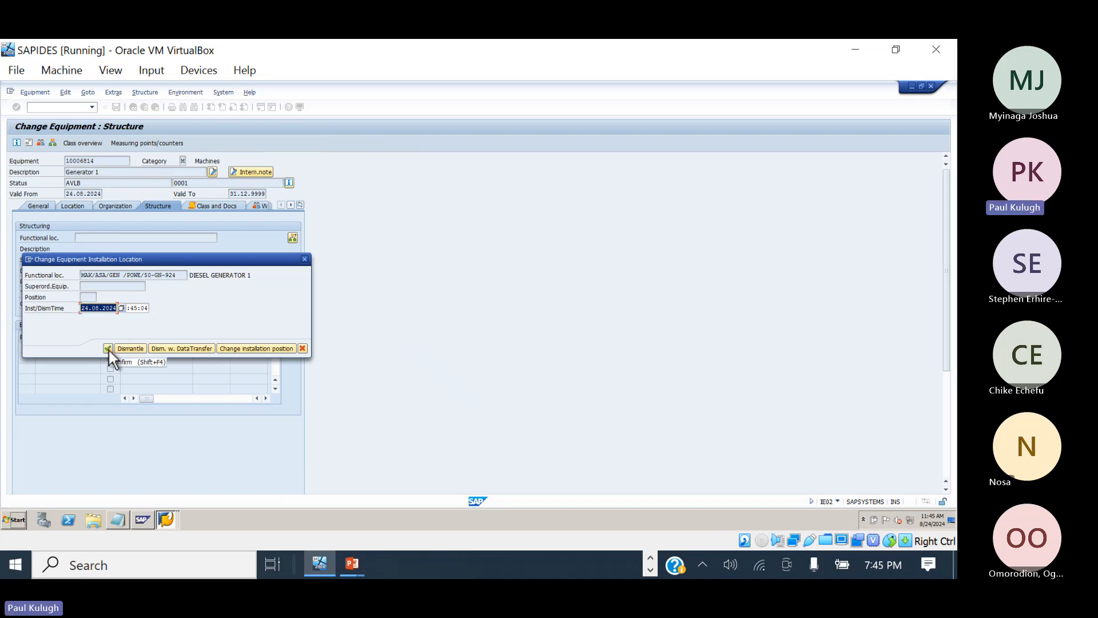
Confirm the generator's installation location and date, and save the equipment
click(134, 309)
click(103, 309)
drag(80, 276, 191, 285)
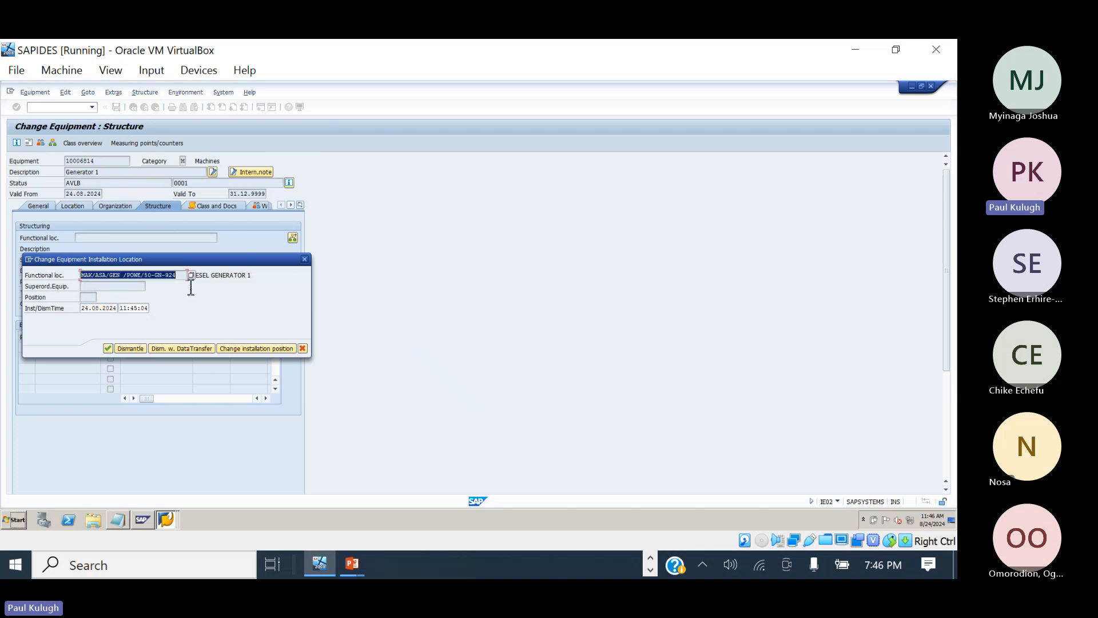
click(108, 348)
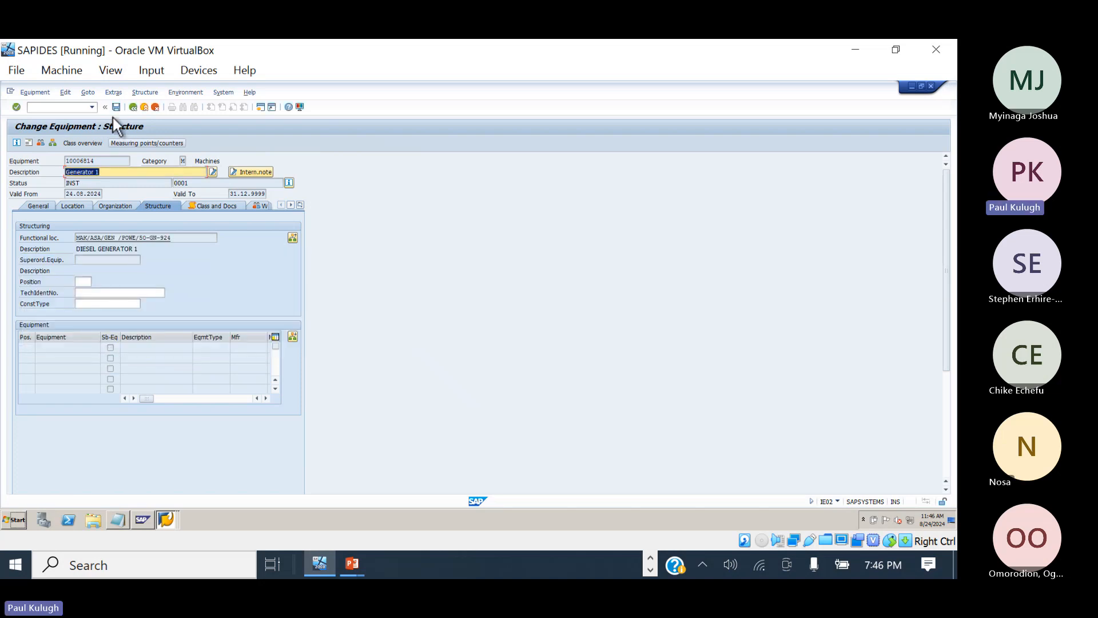
click(116, 107)
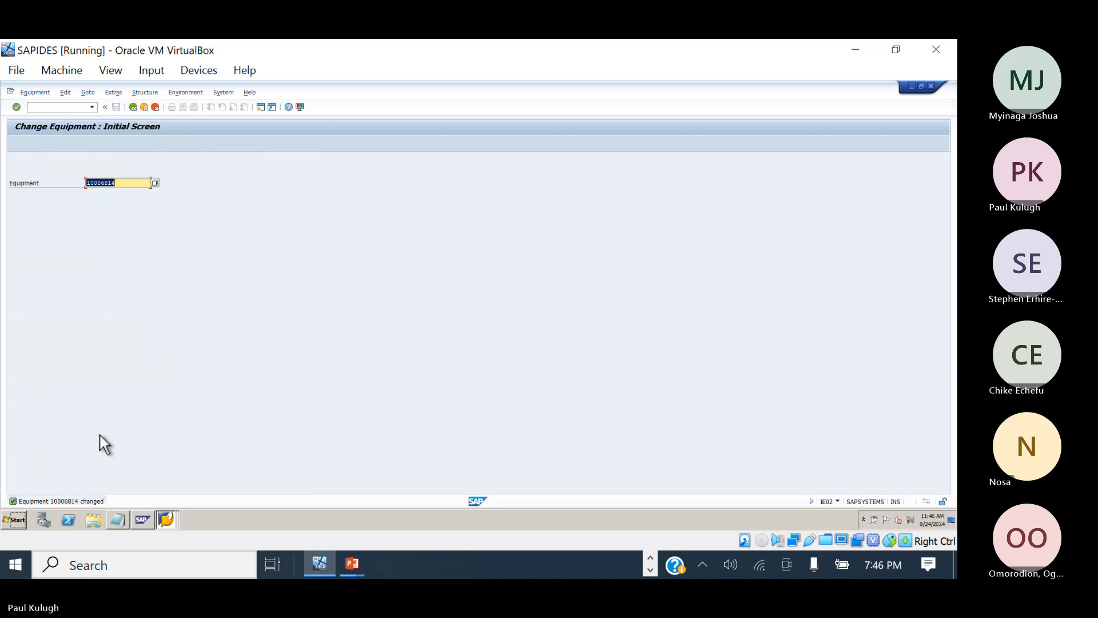
Copy equipment number 10006815 from the Notepad list and open that equipment for changing in SAP
click(121, 527)
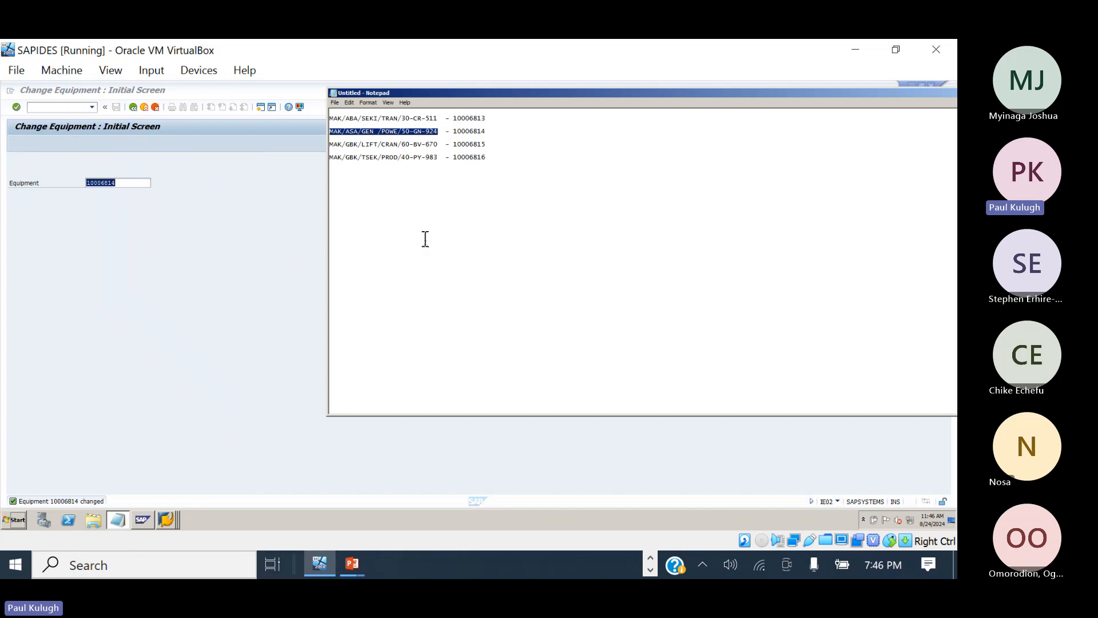
double_click(475, 144)
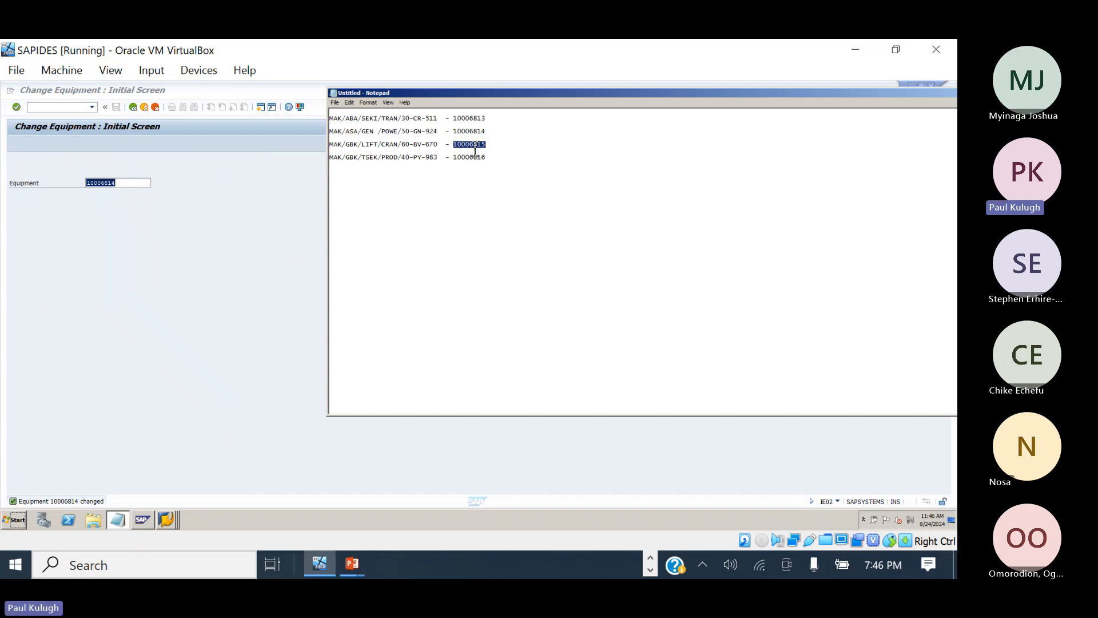
key(ctrl+c)
click(253, 318)
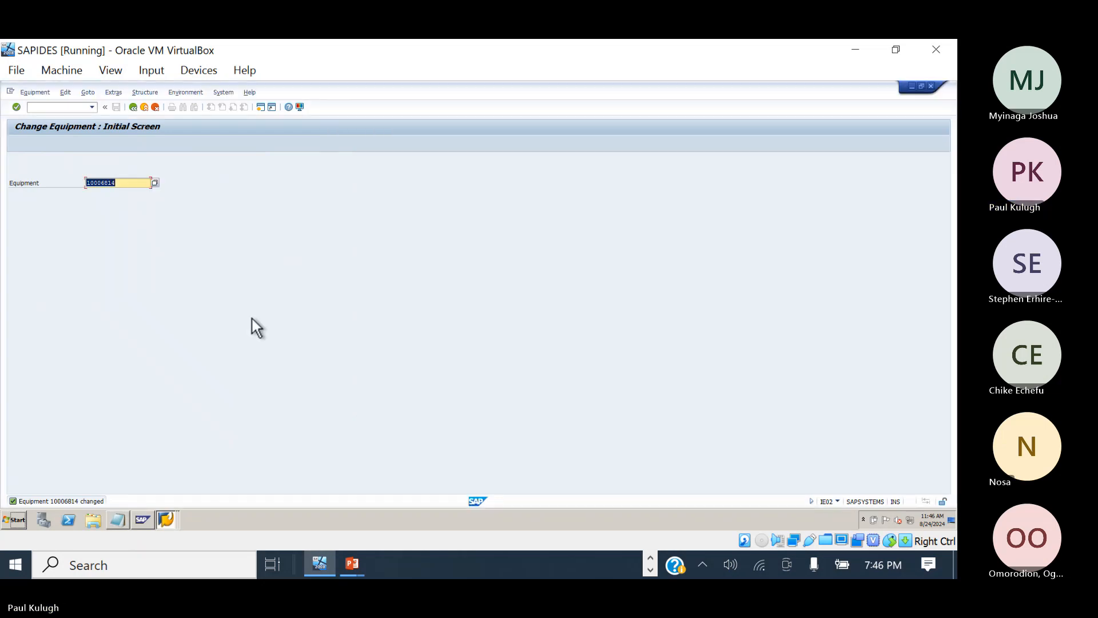
key(ctrl+v)
key(Return)
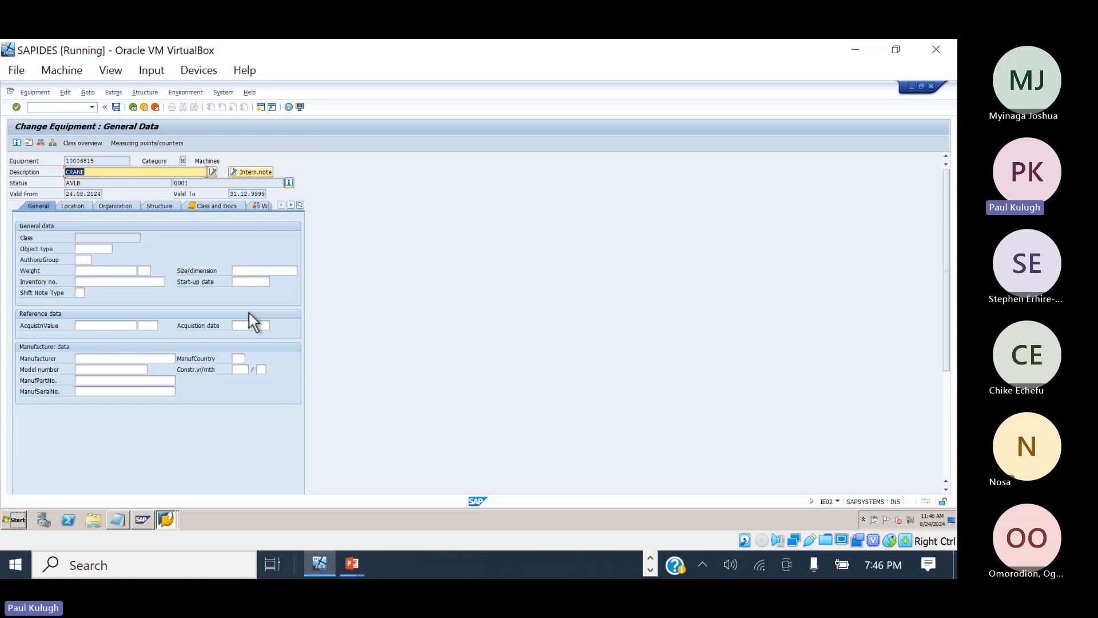
Set the crane's maintenance plant to 1000 in its location data
click(84, 208)
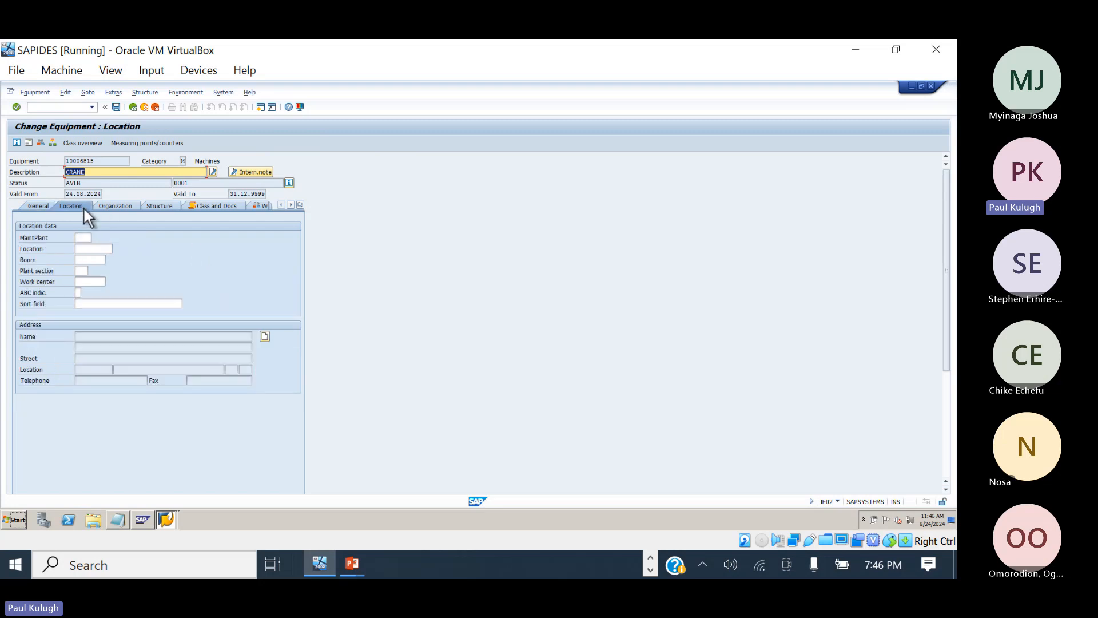
click(86, 239)
text(1000)
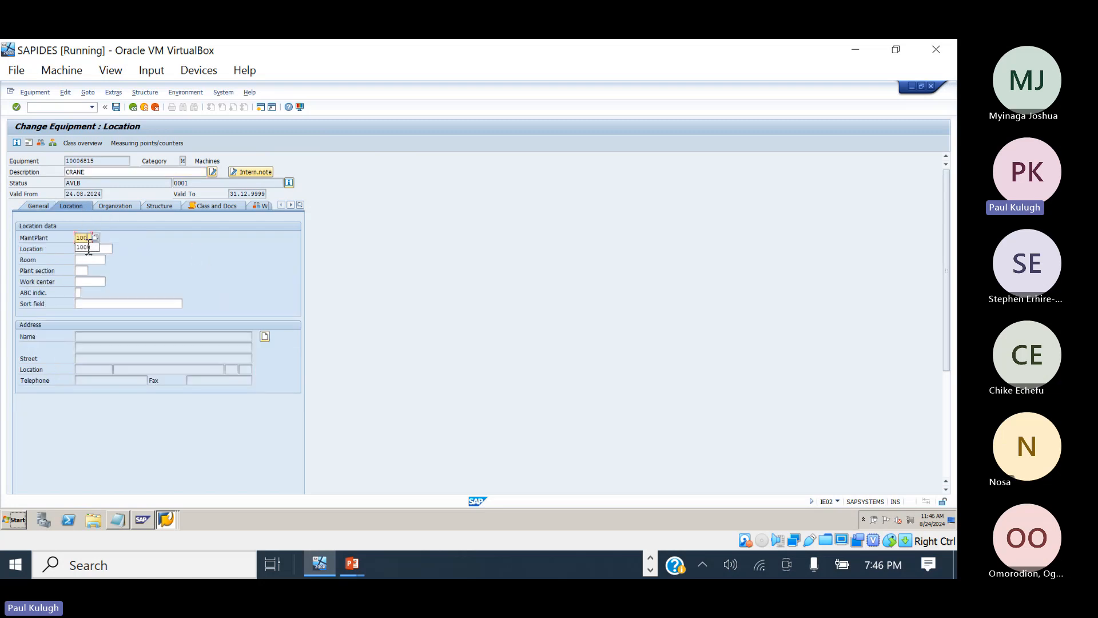
Copy functional location MAK/GBK/LIFT/CRAN/60-BV-670 from the Notepad list and start changing the crane's installation location in its structure data
click(153, 208)
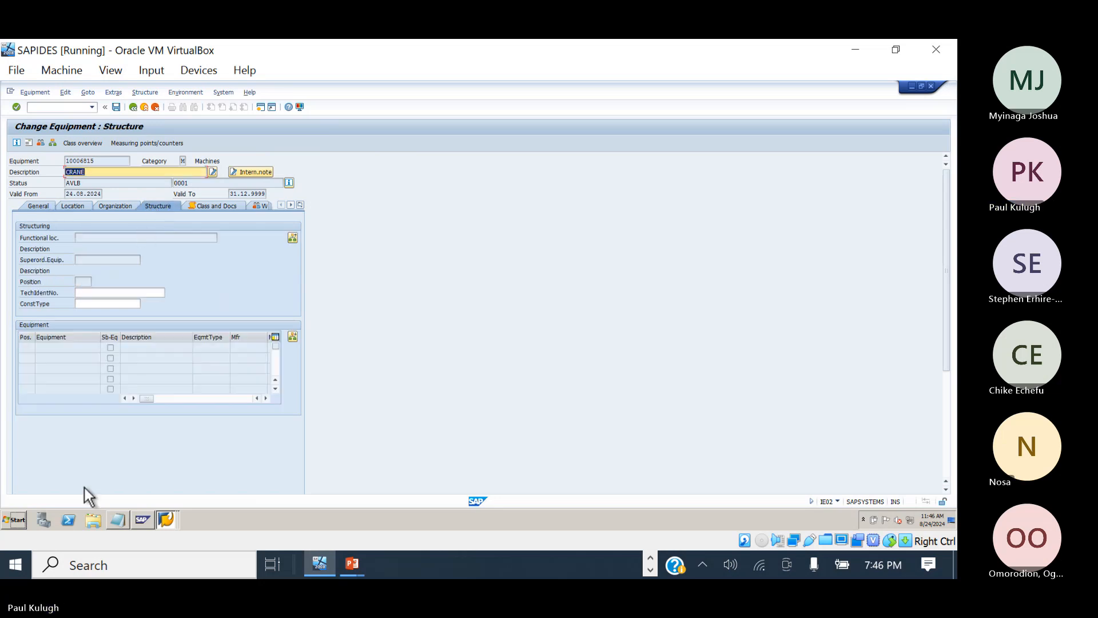
click(120, 521)
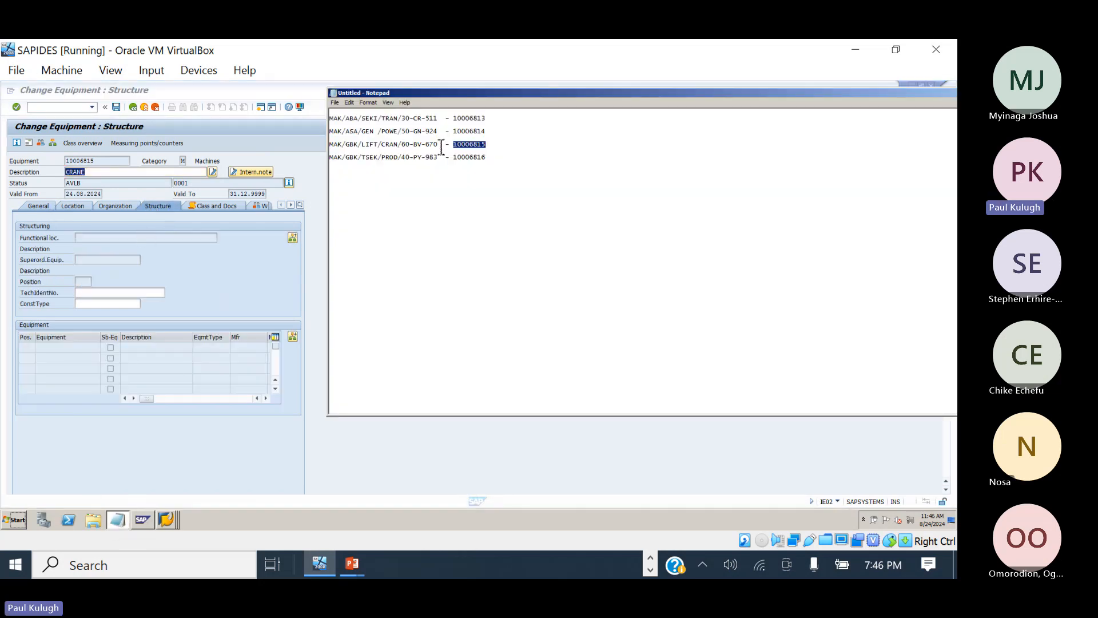
drag(438, 144, 324, 147)
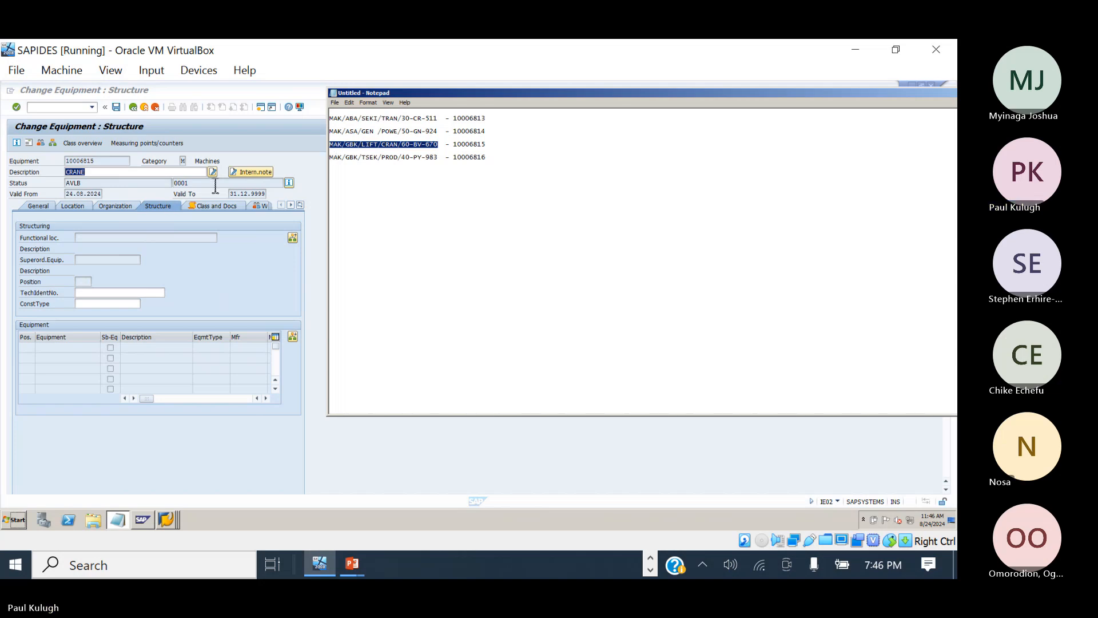
click(246, 257)
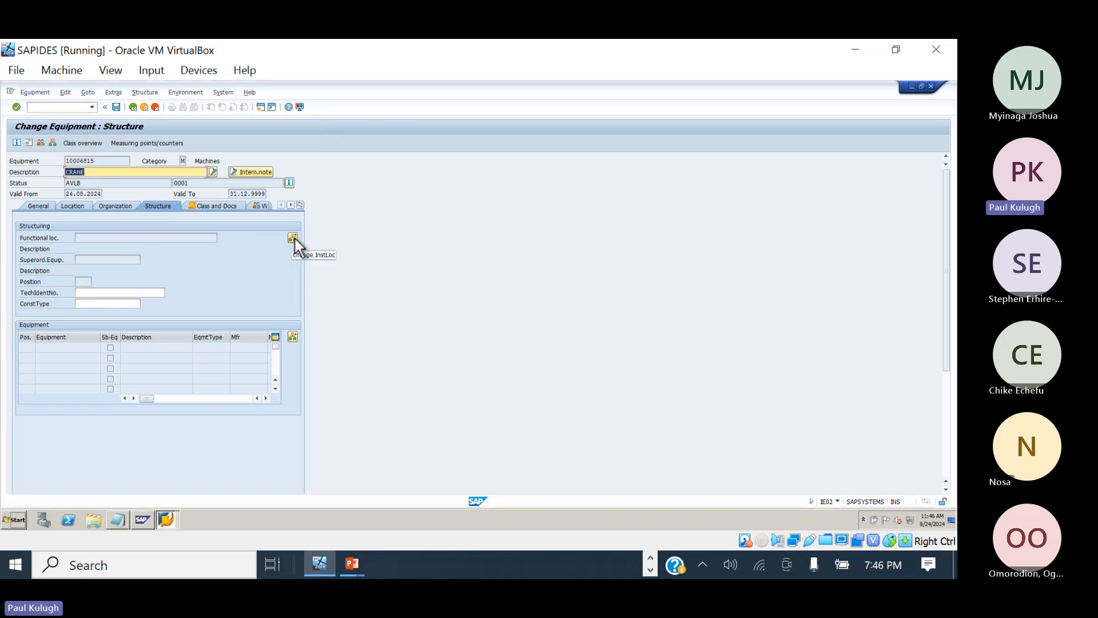
click(292, 237)
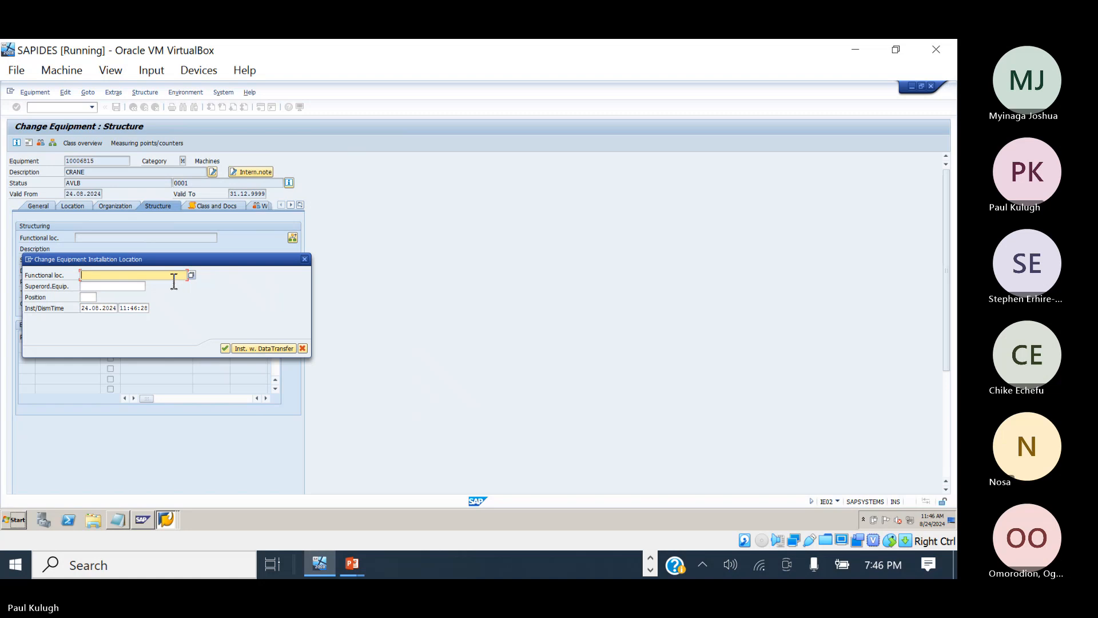
key(Tab)
key(ctrl+v)
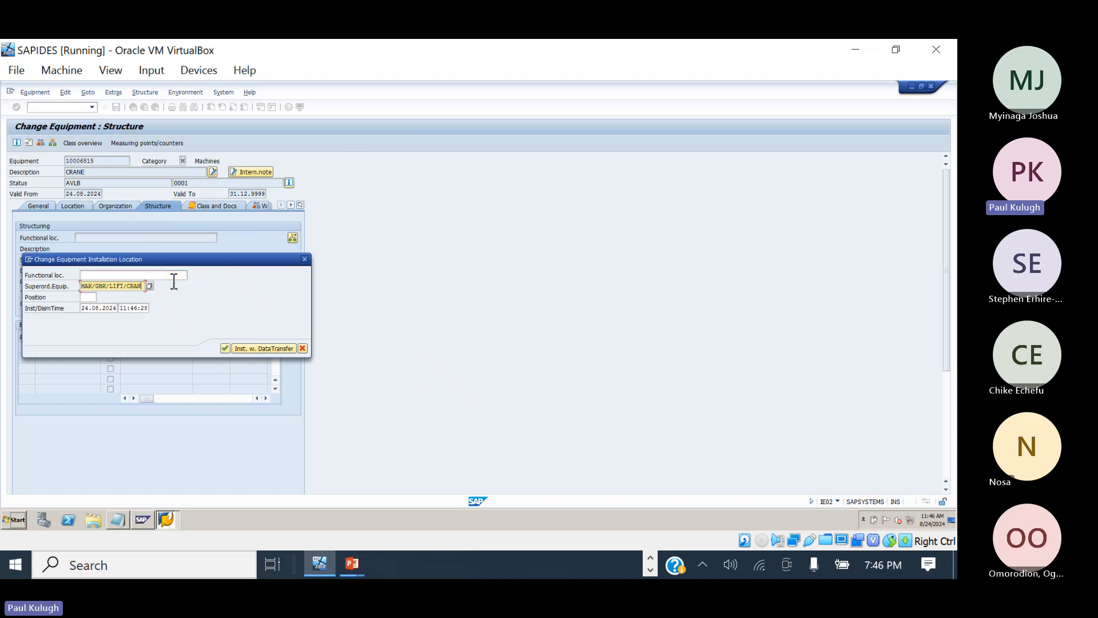
key(BackSpace)
key(BackSpace)
key(BackSpace)
key(BackSpace)
key(BackSpace)
key(BackSpace)
key(BackSpace)
key(BackSpace)
key(BackSpace)
key(BackSpace)
key(BackSpace)
key(BackSpace)
key(BackSpace)
key(BackSpace)
key(BackSpace)
key(BackSpace)
key(BackSpace)
key(BackSpace)
click(172, 281)
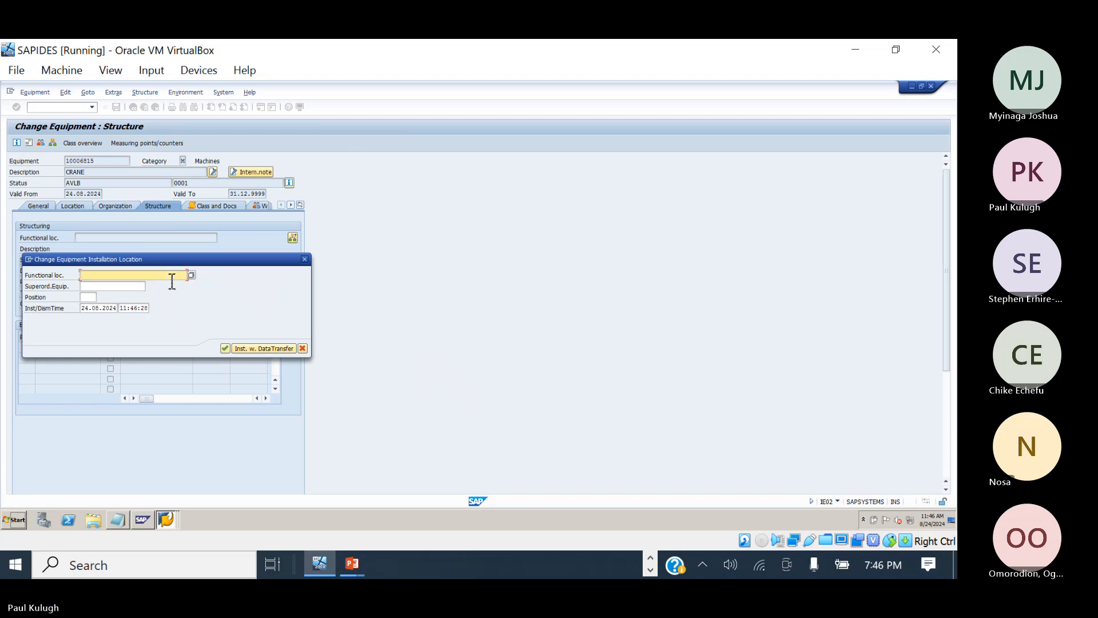
key(Tab)
key(ctrl+v)
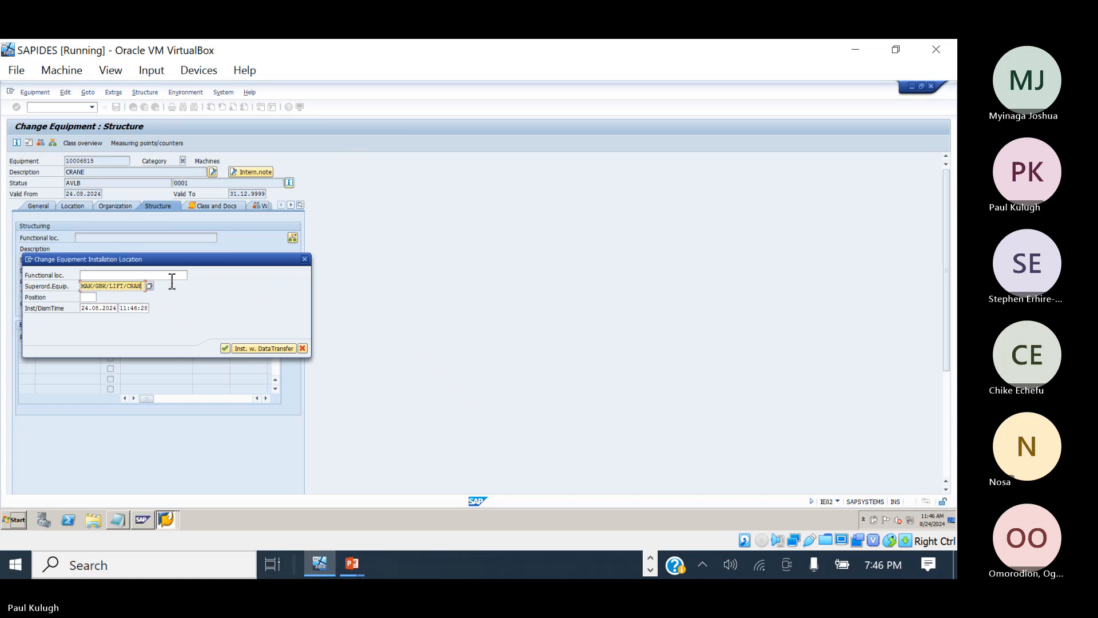
key(BackSpace)
key(BackSpace)
key(BackSpace)
key(BackSpace)
key(BackSpace)
key(BackSpace)
key(BackSpace)
key(BackSpace)
key(BackSpace)
key(BackSpace)
key(BackSpace)
key(BackSpace)
key(BackSpace)
key(BackSpace)
key(BackSpace)
key(BackSpace)
key(BackSpace)
key(BackSpace)
click(167, 277)
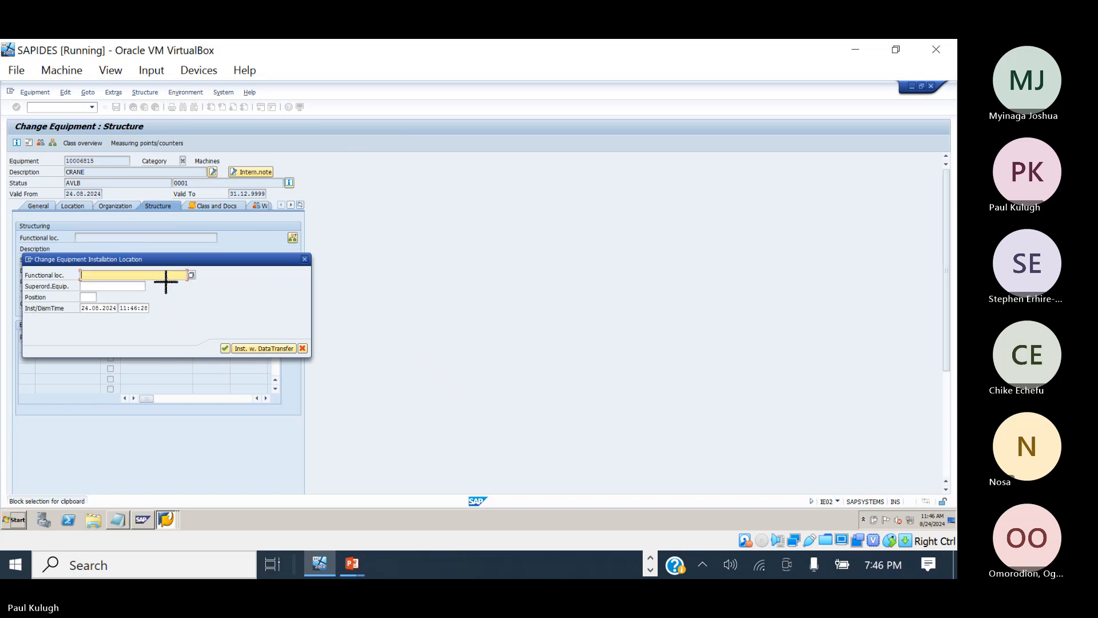
key(Tab)
key(ctrl+v)
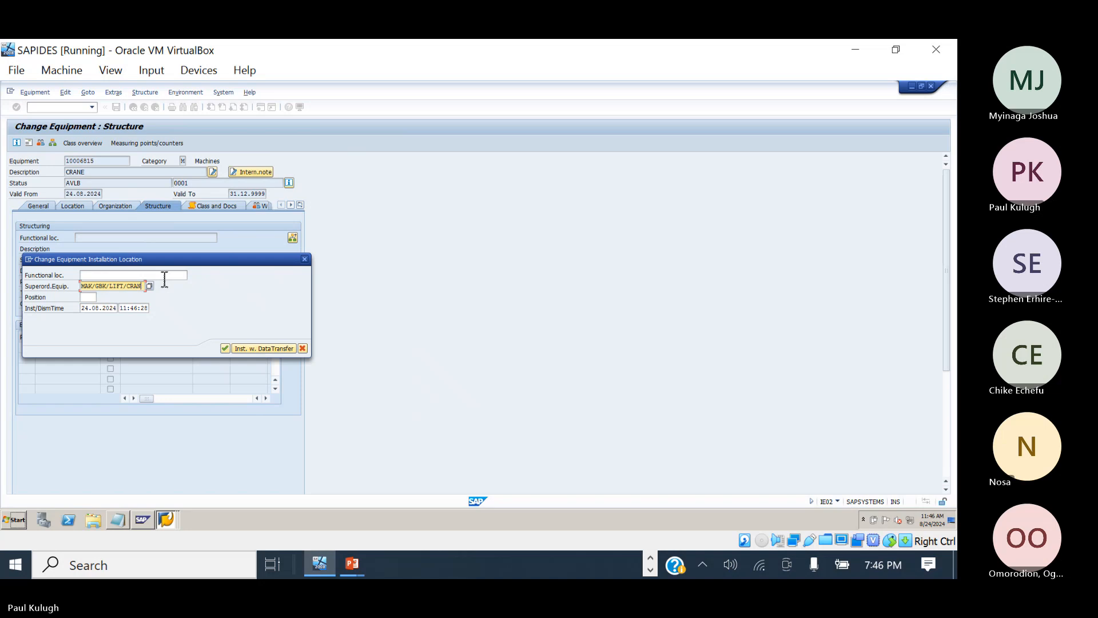
key(BackSpace)
key(BackSpace)
key(BackSpace)
key(BackSpace)
key(BackSpace)
key(BackSpace)
key(BackSpace)
key(BackSpace)
key(BackSpace)
key(BackSpace)
key(BackSpace)
key(BackSpace)
key(BackSpace)
key(BackSpace)
key(BackSpace)
key(BackSpace)
key(BackSpace)
key(BackSpace)
Search functional locations by description "cran" and choose MAK/GBK/LIFT/CRAN/60-BV-670 as the crane's installation location
click(138, 276)
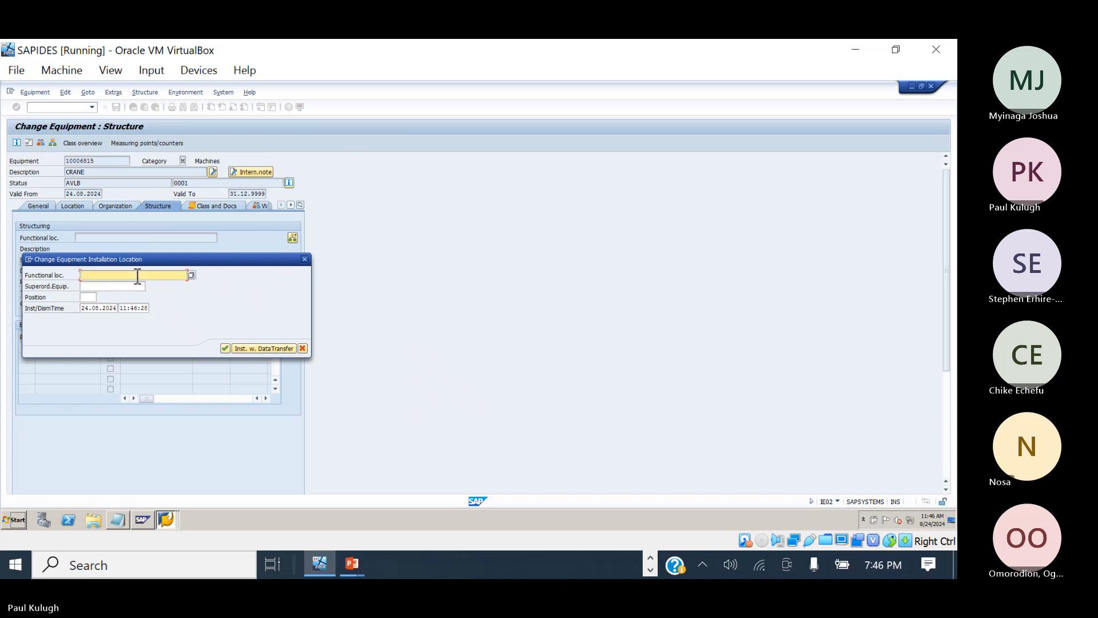
click(191, 276)
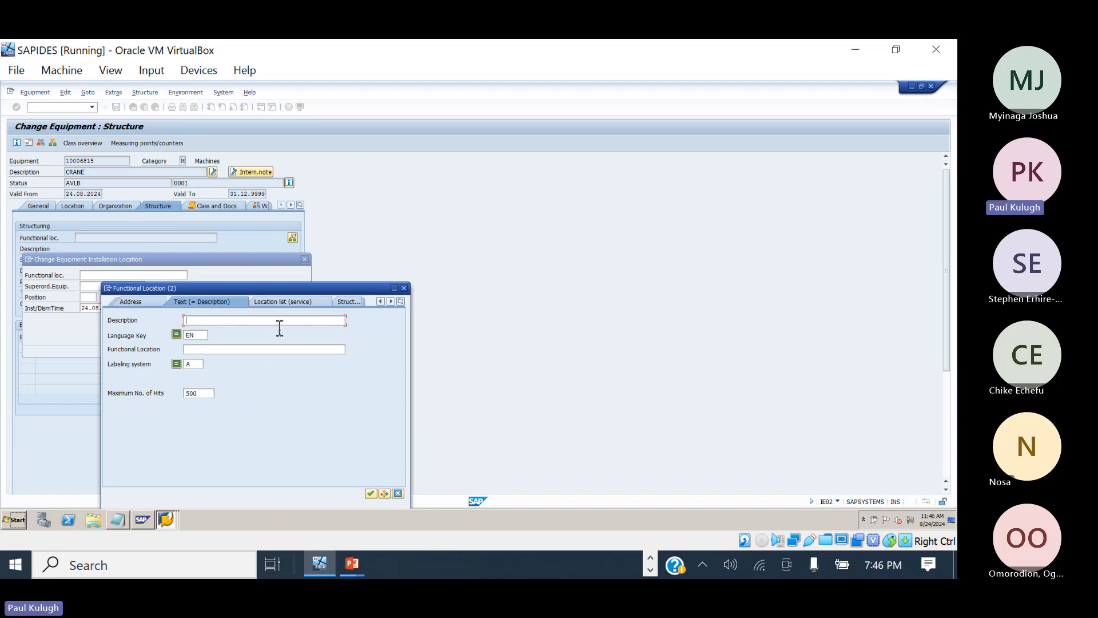
text(cran)
key(Return)
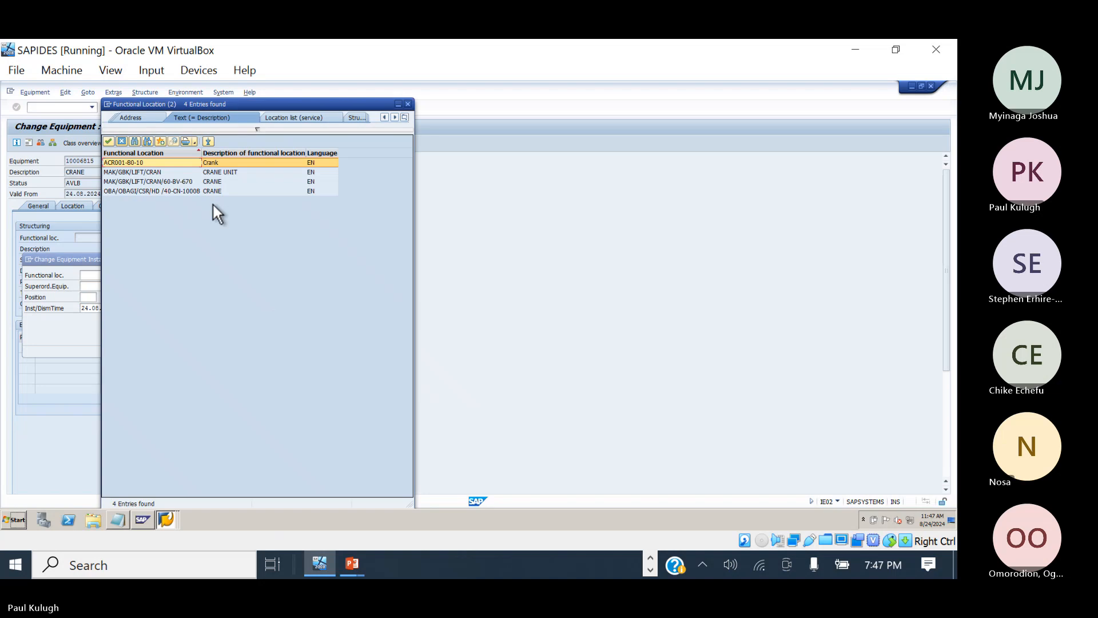
drag(286, 103, 517, 85)
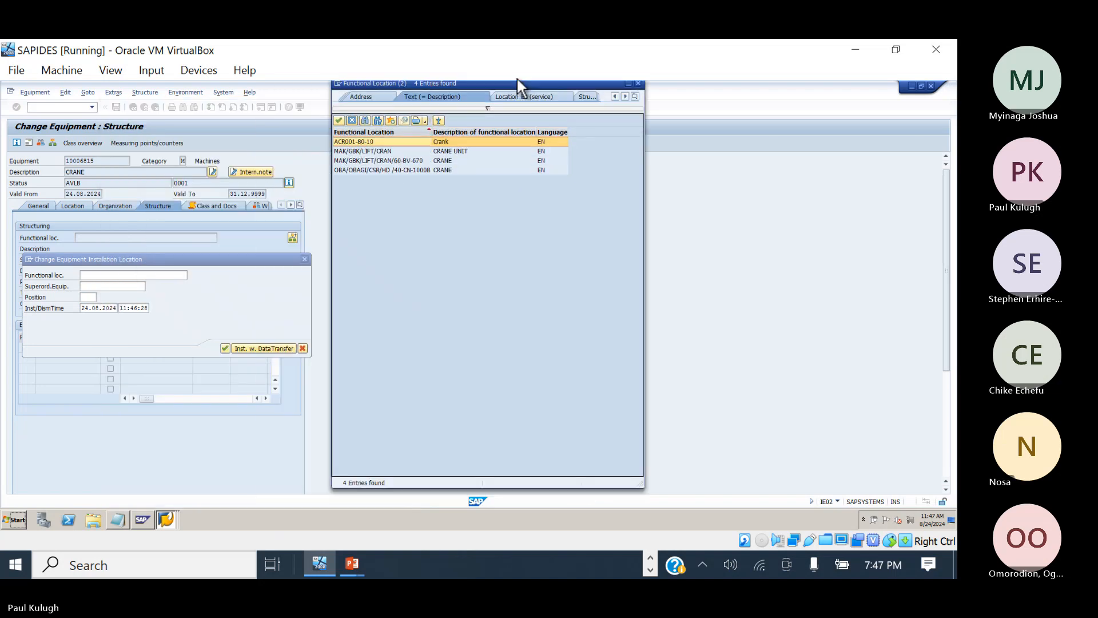
double_click(432, 163)
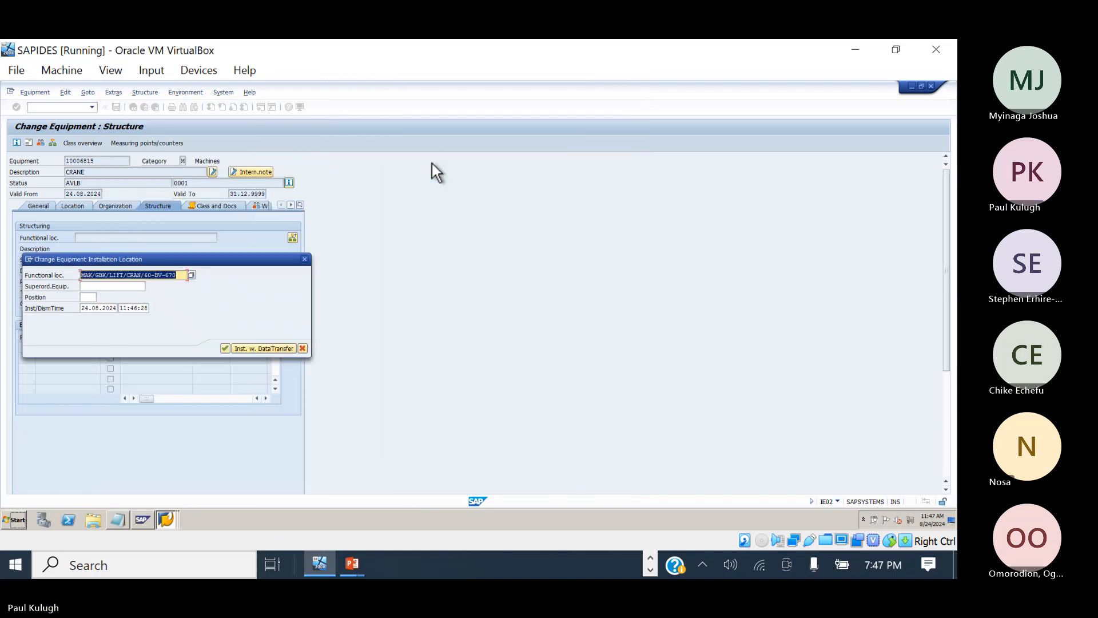
Install the crane with data transfer, keeping the equipment's own values for all fields, and save the equipment
click(229, 347)
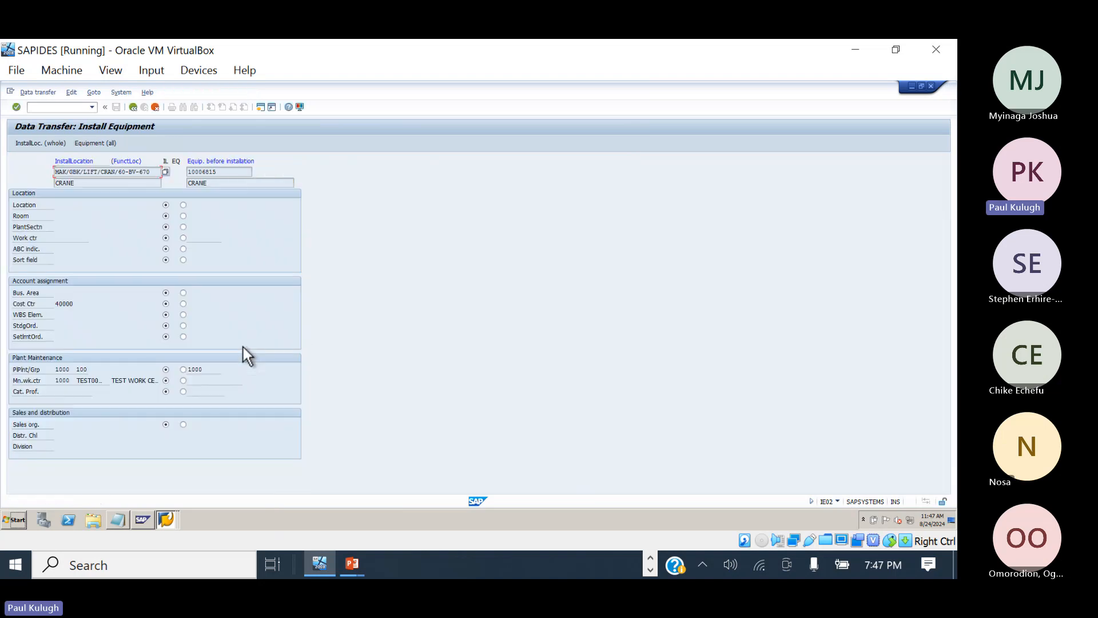
click(94, 143)
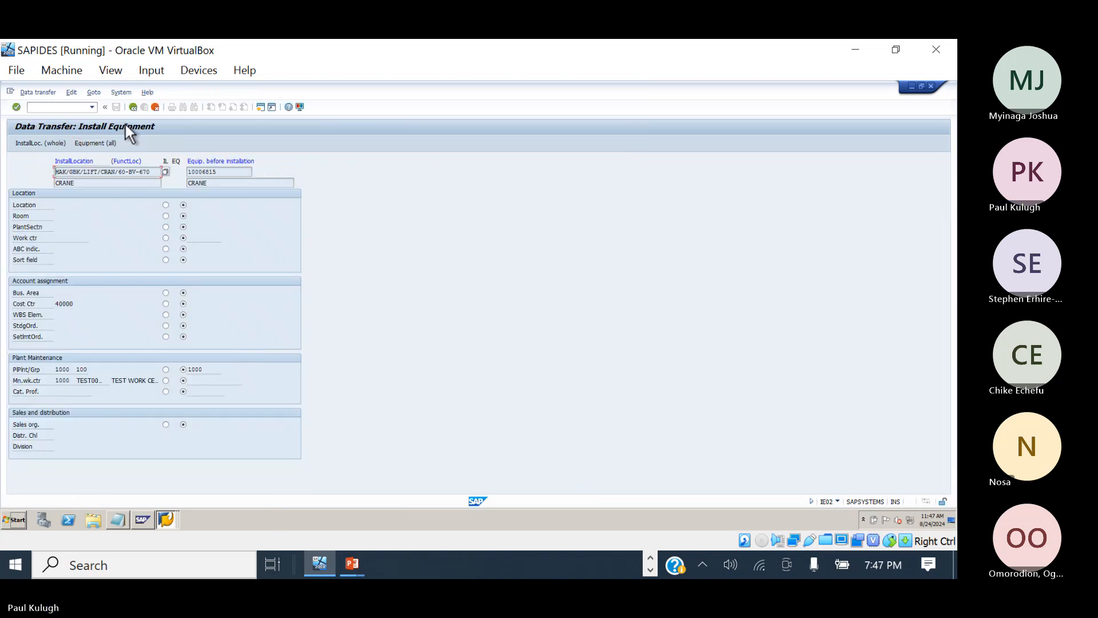
click(132, 107)
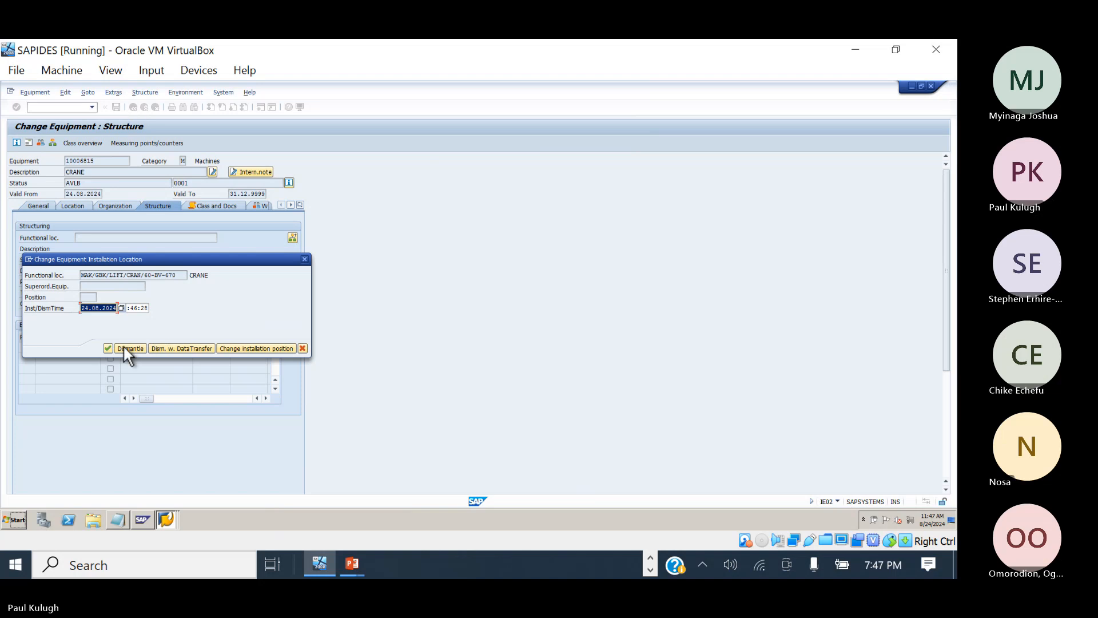
click(108, 347)
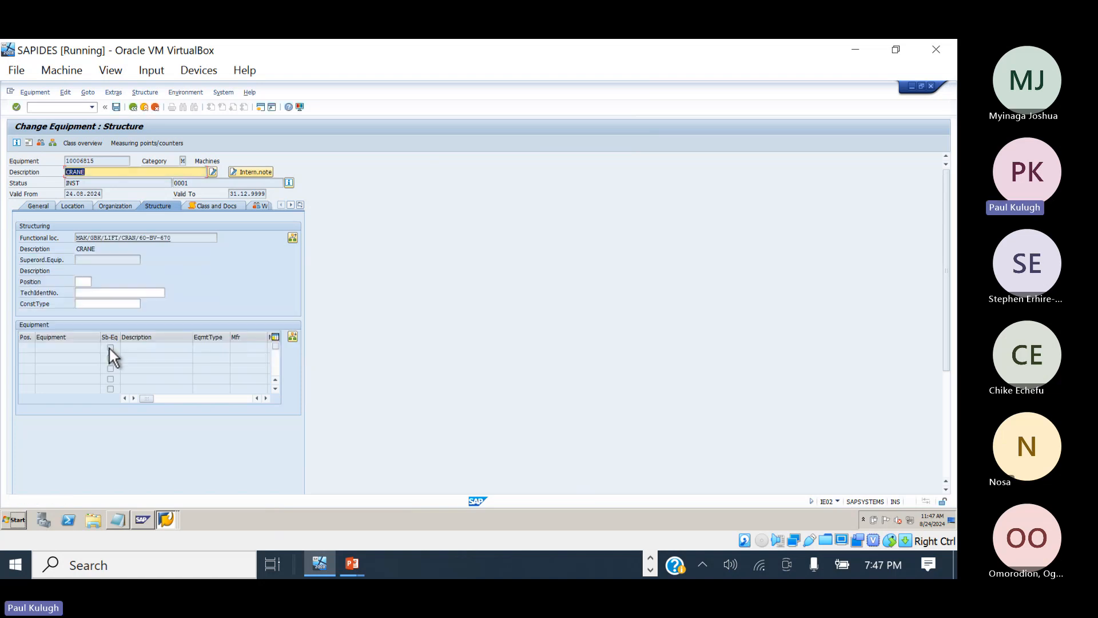
click(115, 107)
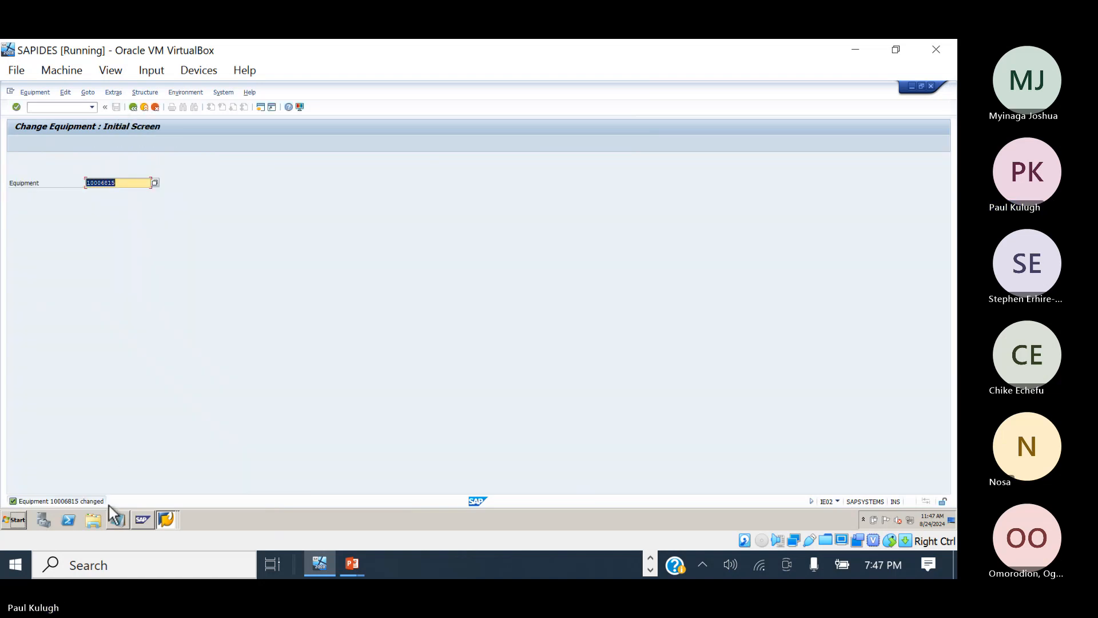
Copy equipment number 10006816 from the Notepad list and open that equipment for changing in SAP
click(118, 519)
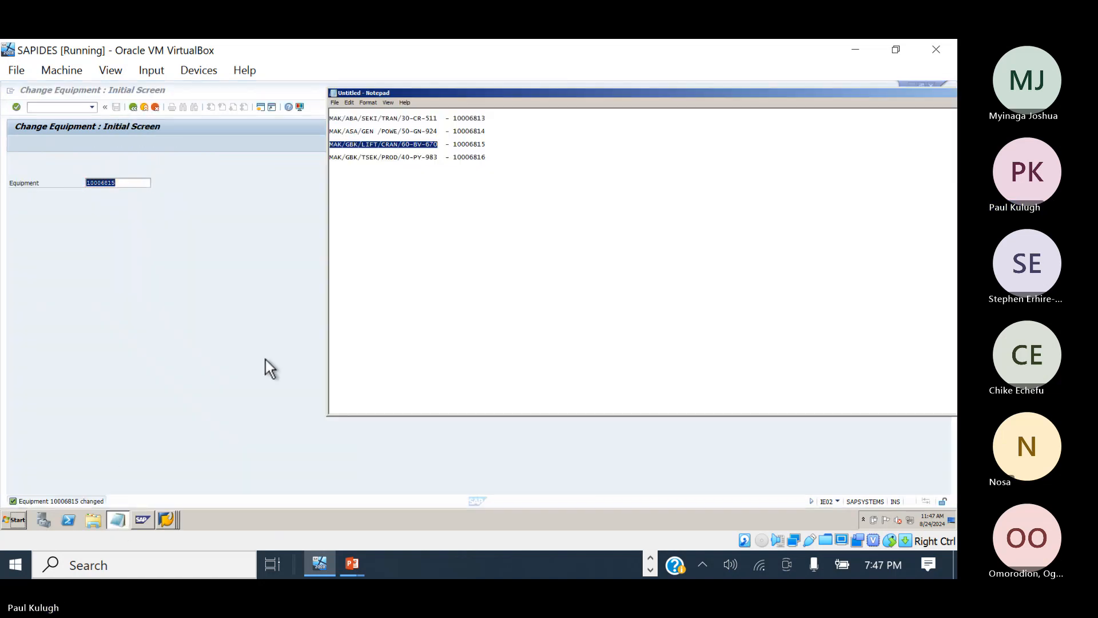
double_click(467, 163)
key(ctrl+c)
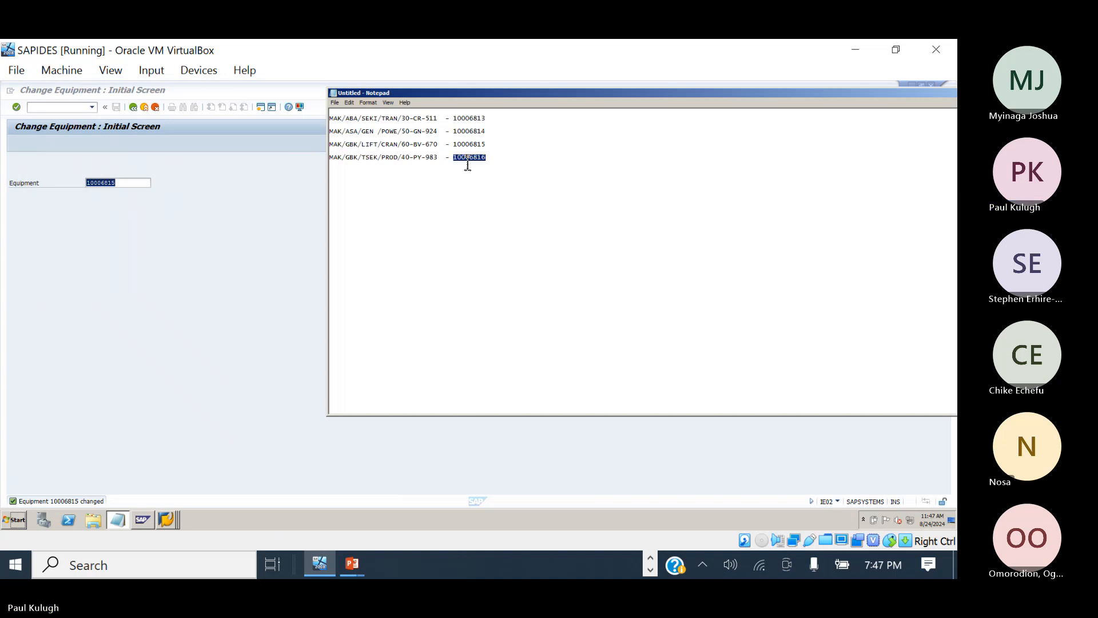
click(199, 268)
key(ctrl+v)
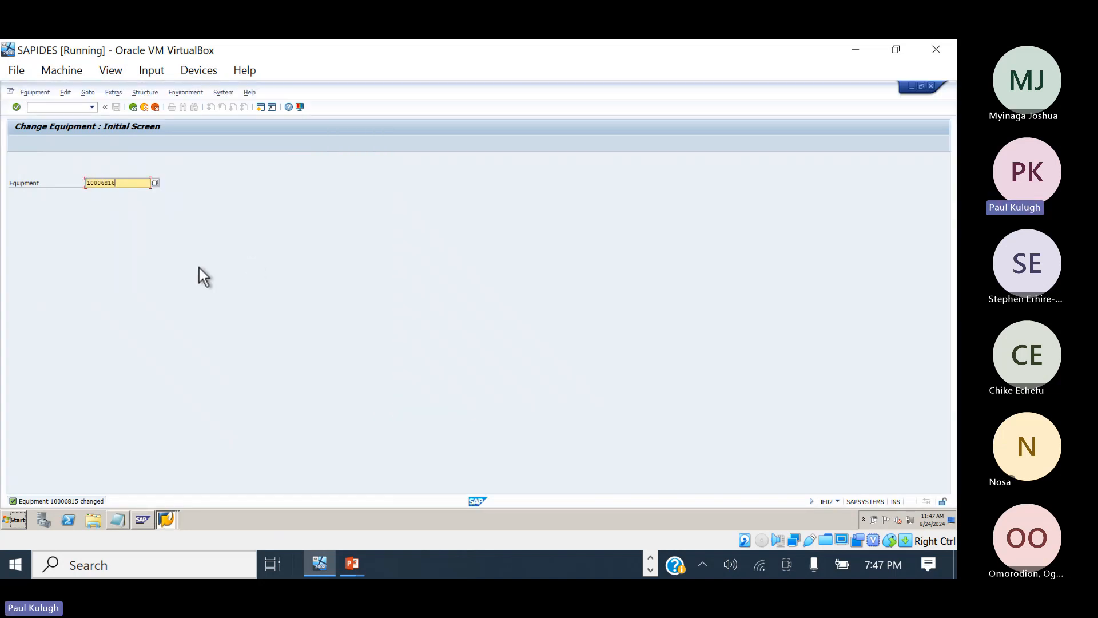
key(Return)
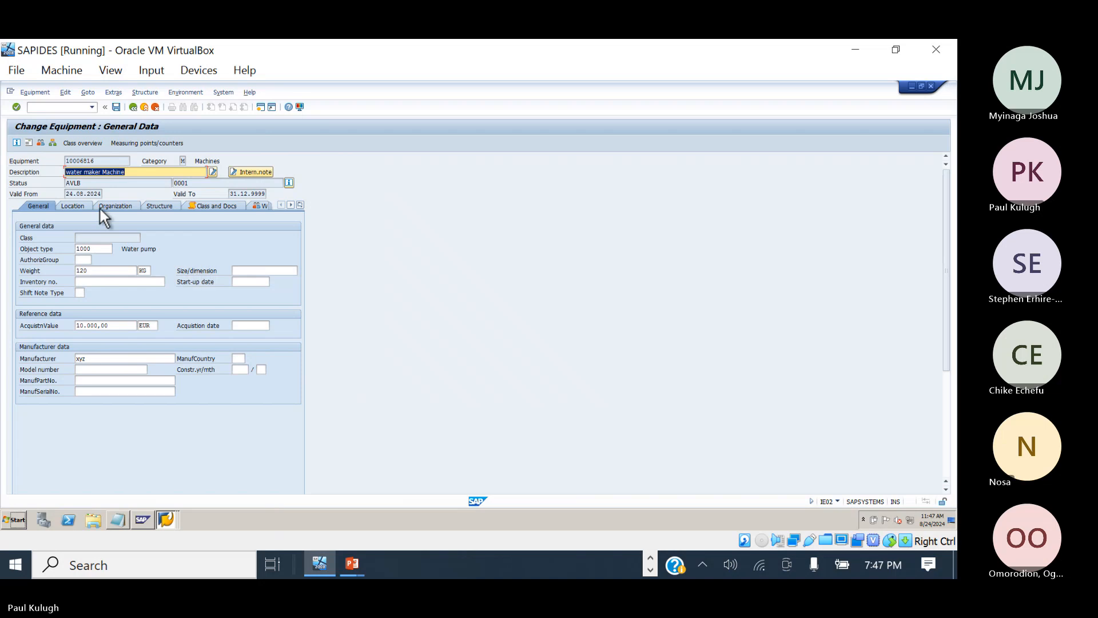
Check the water maker machine's location data and start changing its installation location in the structure data
click(74, 205)
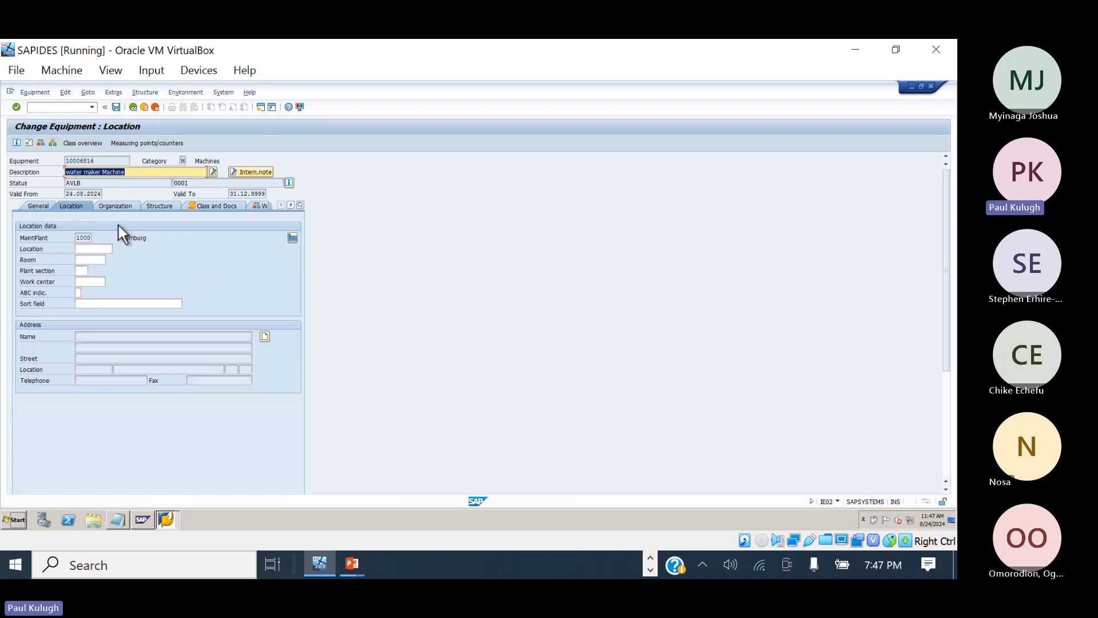
click(169, 205)
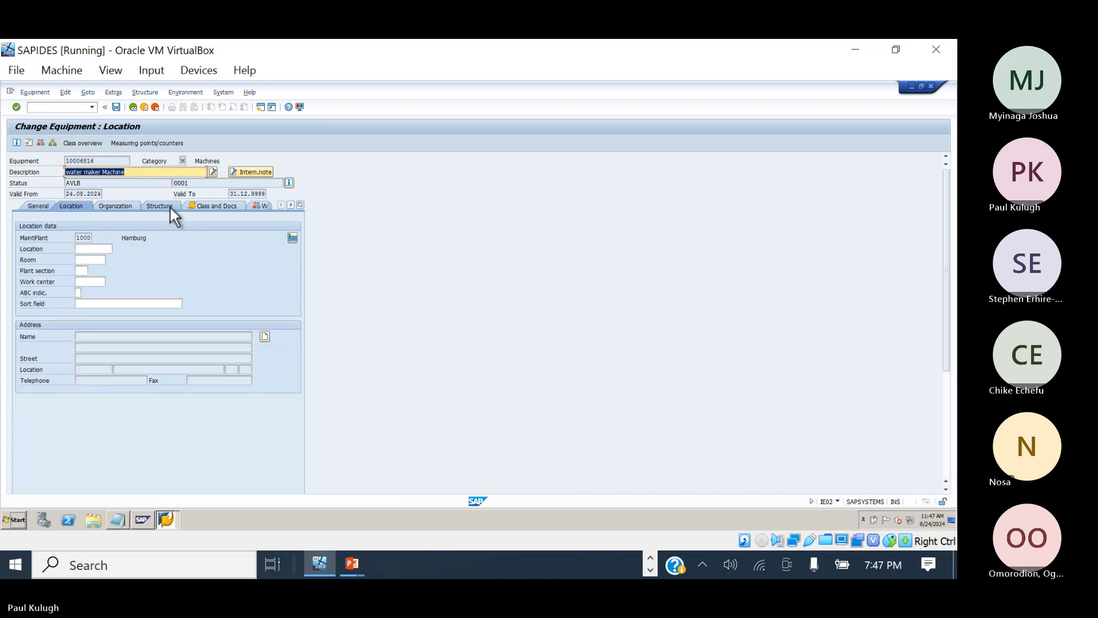
click(293, 240)
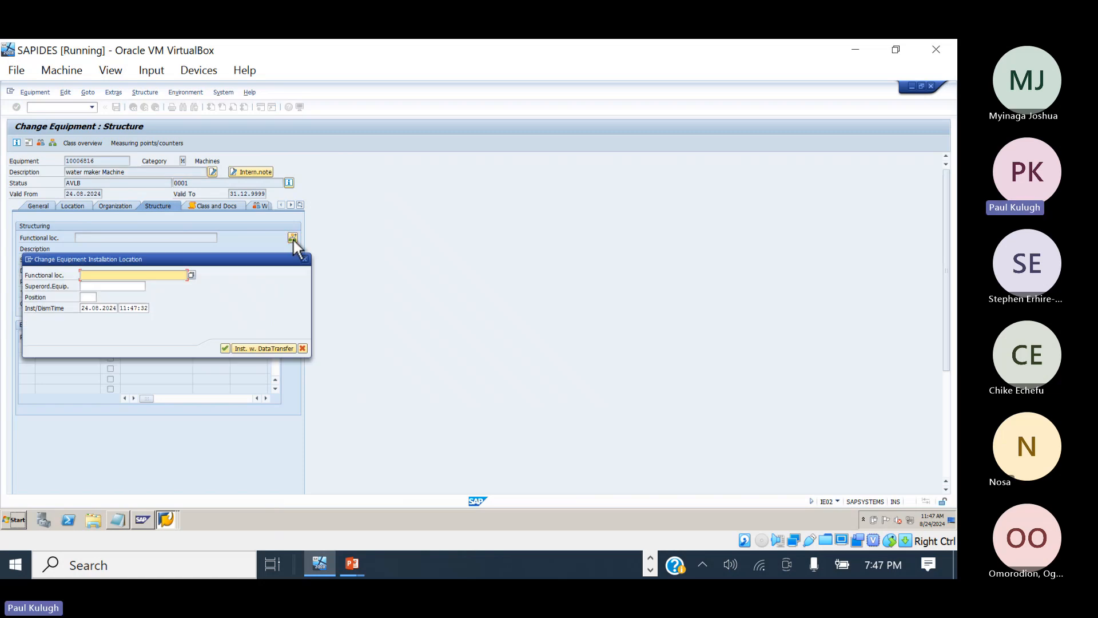
Copy MAK/GBK/TSEK/PROD/40-PY-983 from the Notepad list and enter it as the water maker machine's functional location in SAP
click(115, 519)
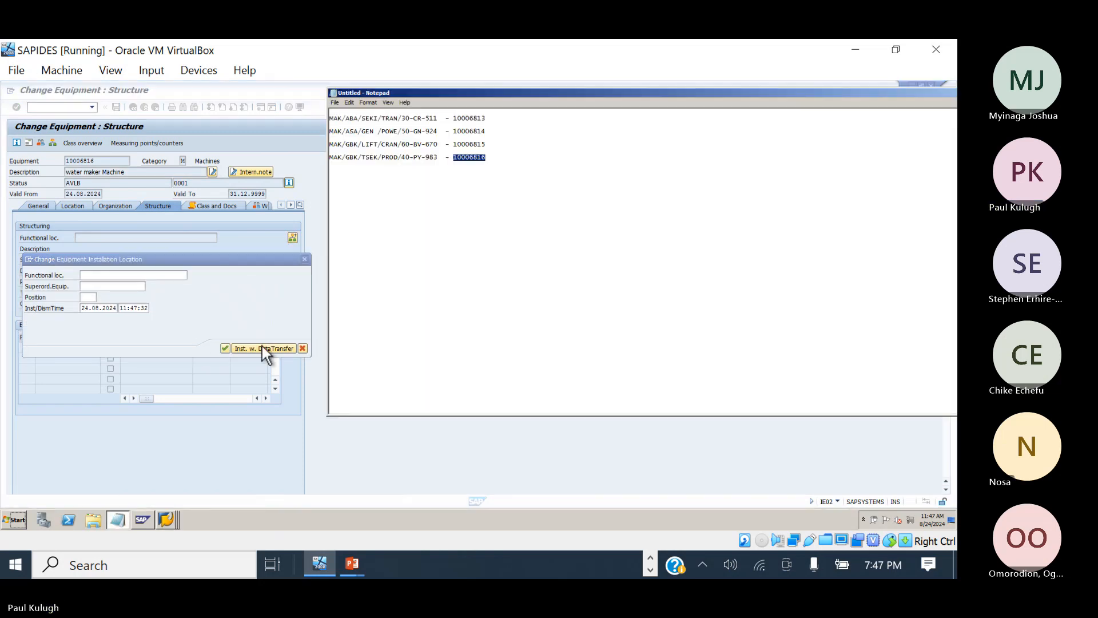
click(453, 157)
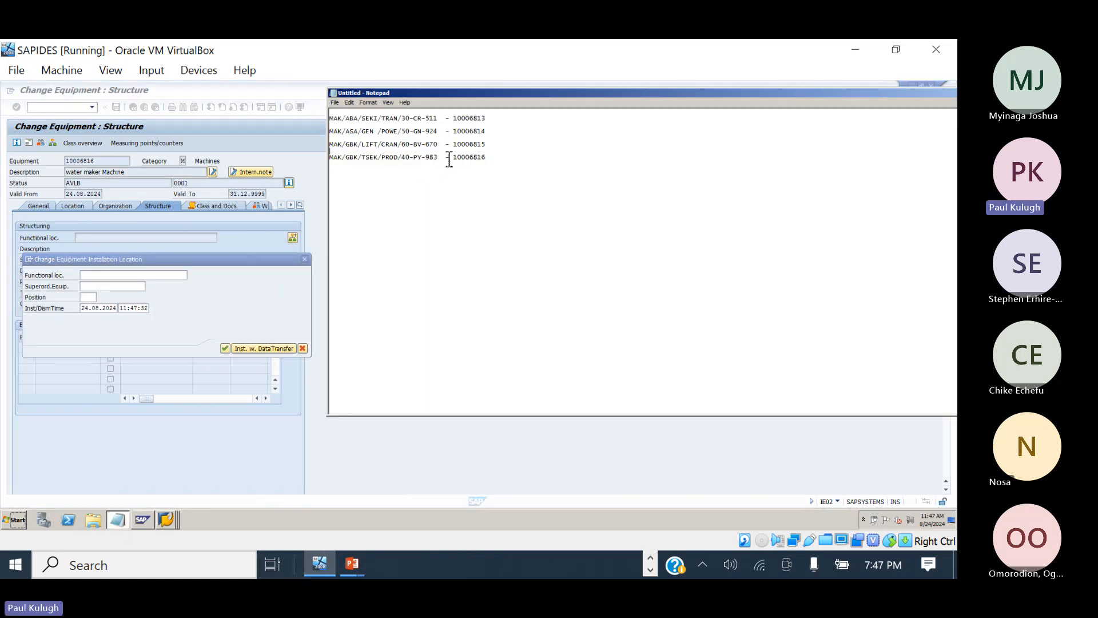
drag(330, 157, 390, 161)
click(391, 160)
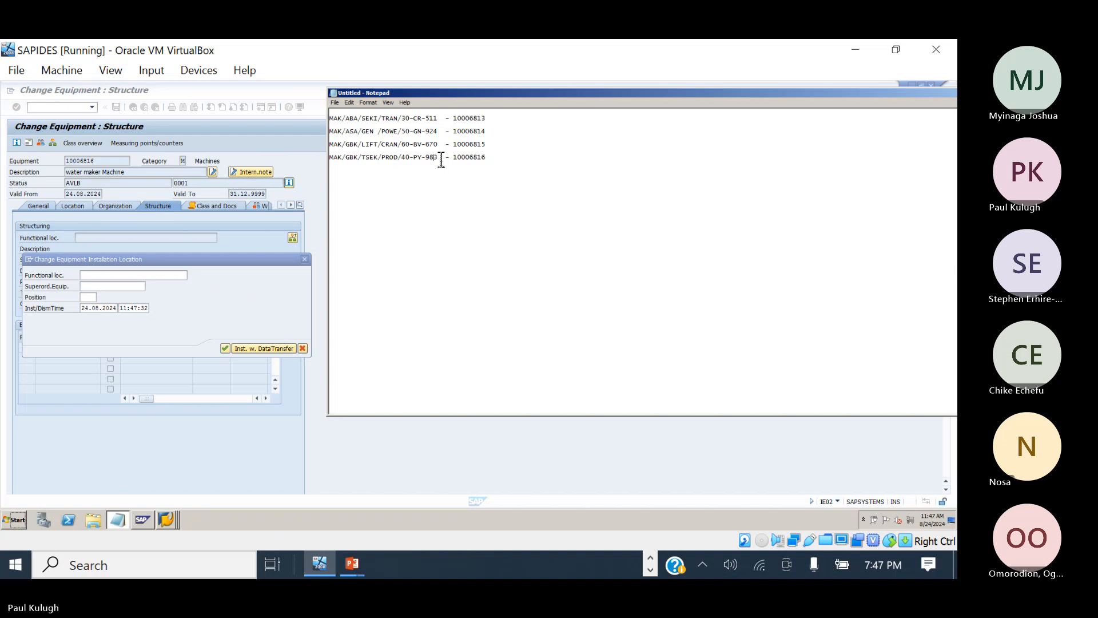
click(441, 161)
drag(445, 162, 318, 159)
key(ctrl+c)
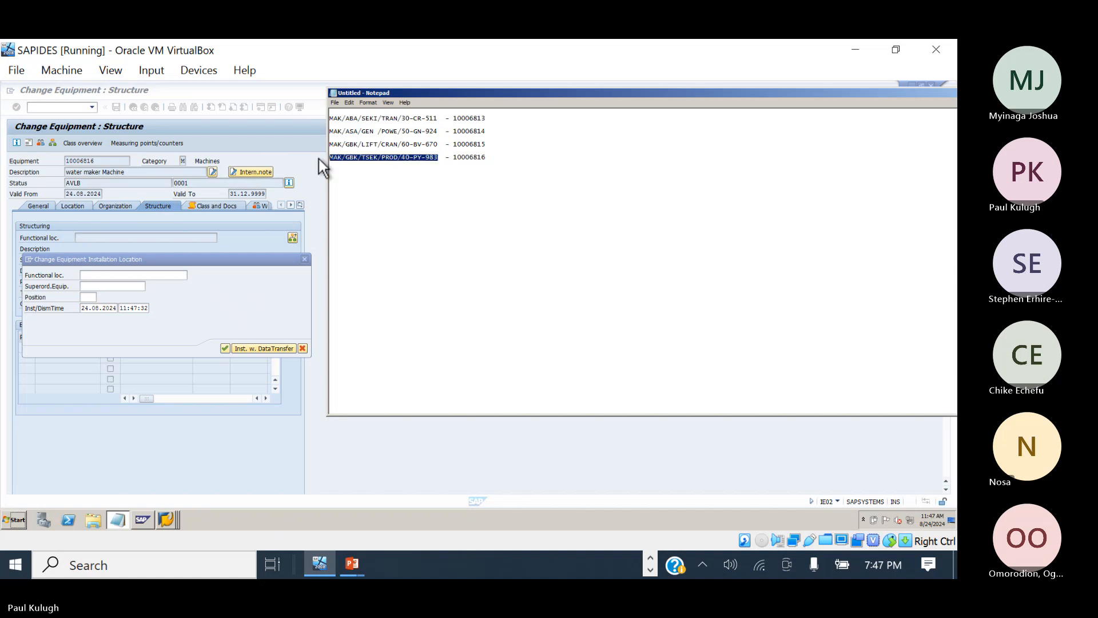
click(168, 279)
key(ctrl+v)
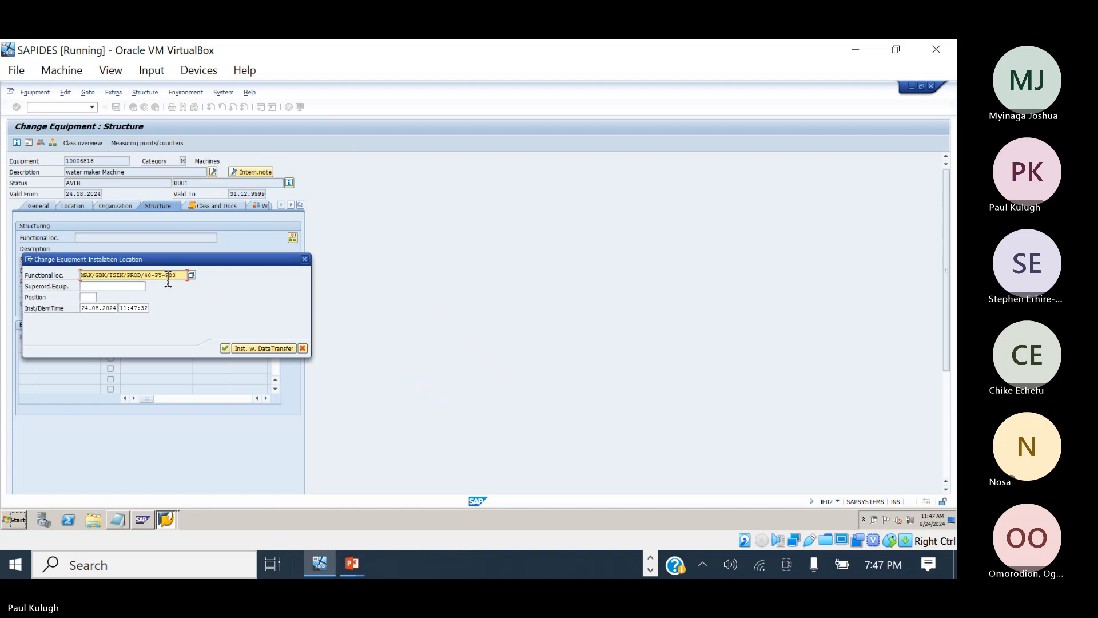
Install the water maker machine with data transfer, keeping the equipment's own values for all fields, and confirm the installation location and date
click(247, 348)
click(94, 143)
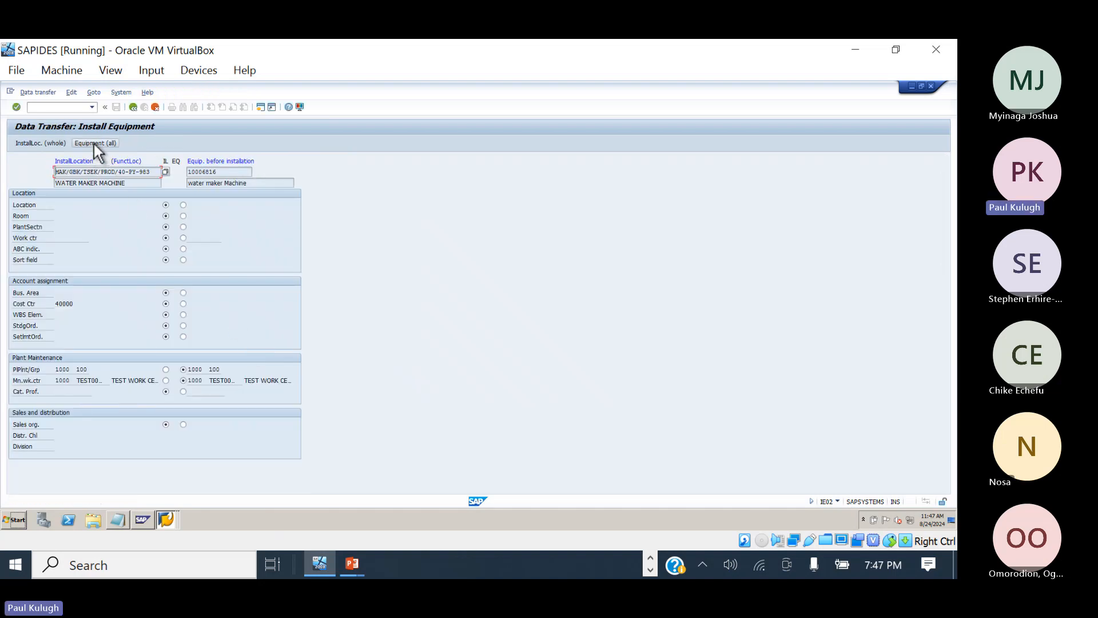
click(132, 108)
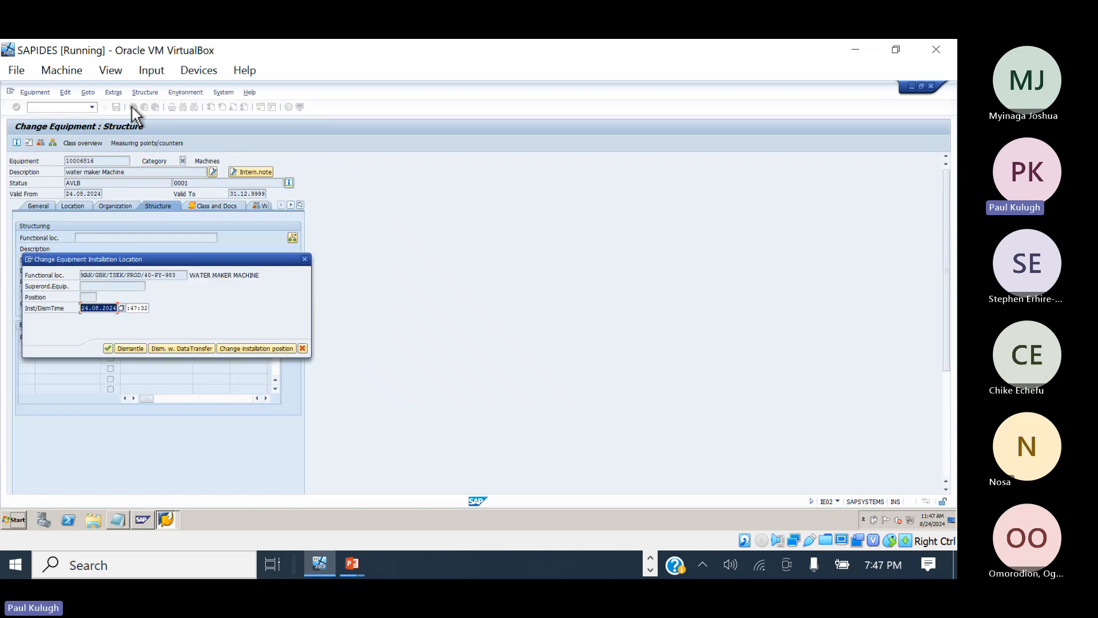
click(106, 348)
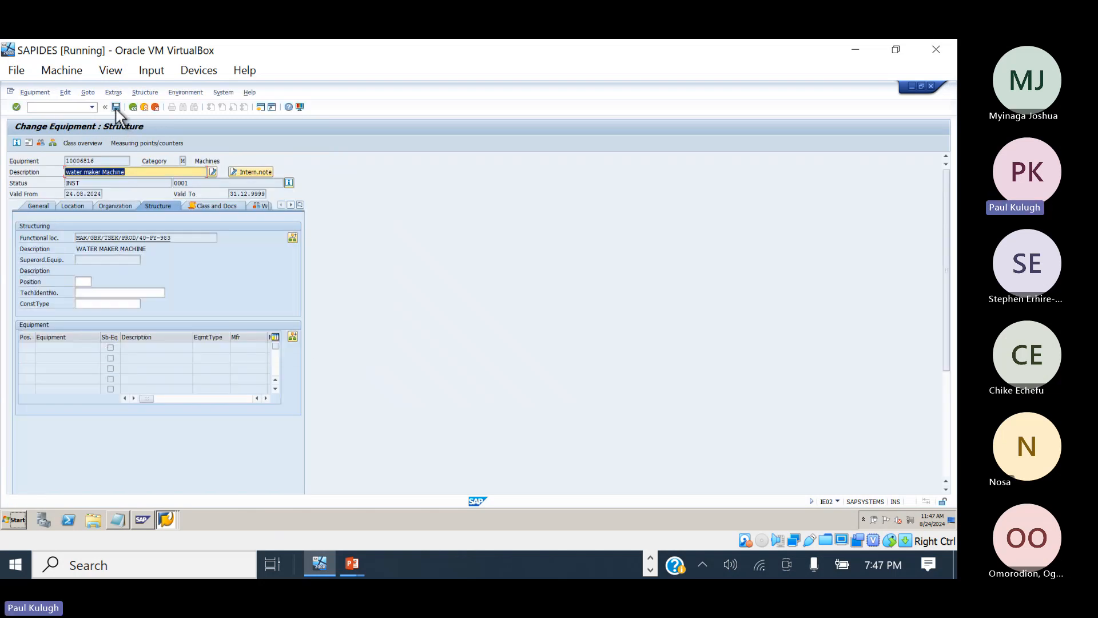
Save the water maker machine's installation at its functional location
click(116, 107)
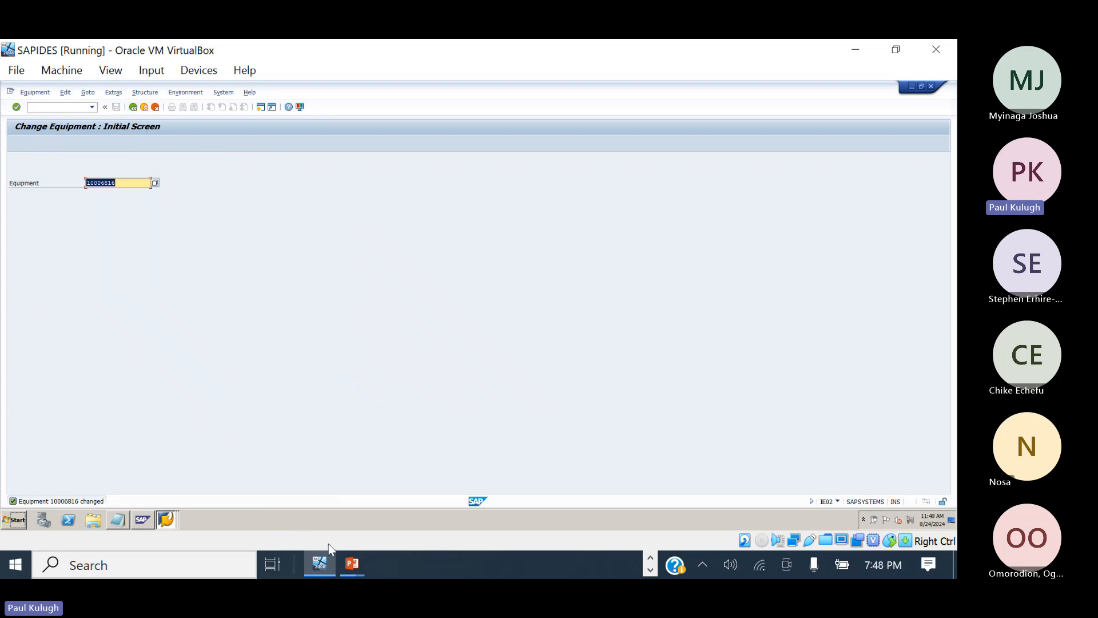
Check the participants in the Teams meeting window and return to the SAPIDES virtual machine
click(651, 559)
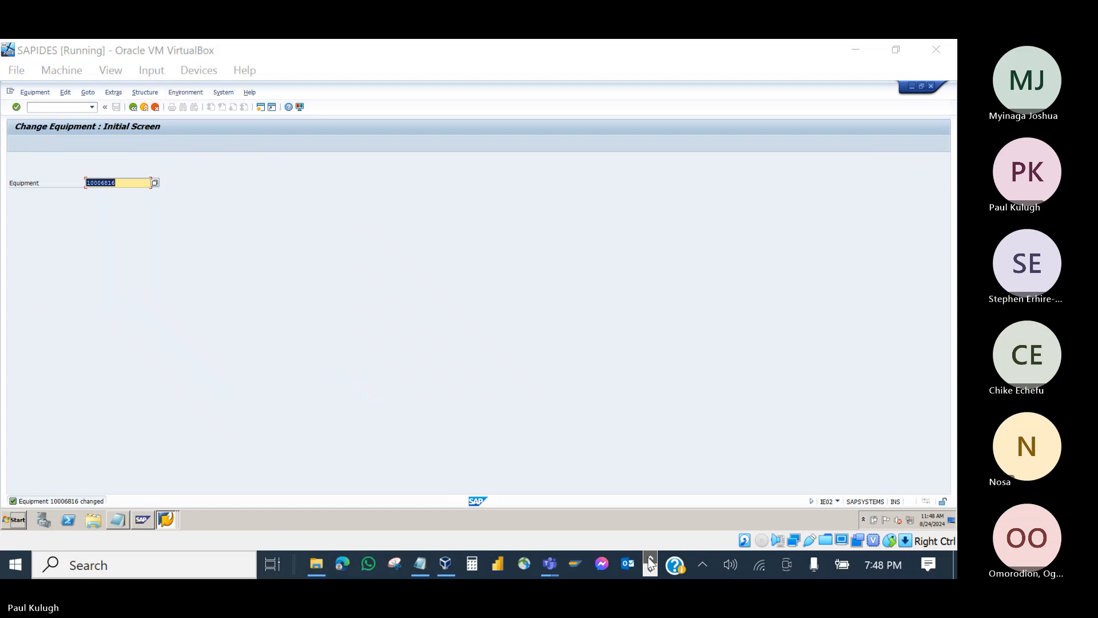
mouse_move(550, 563)
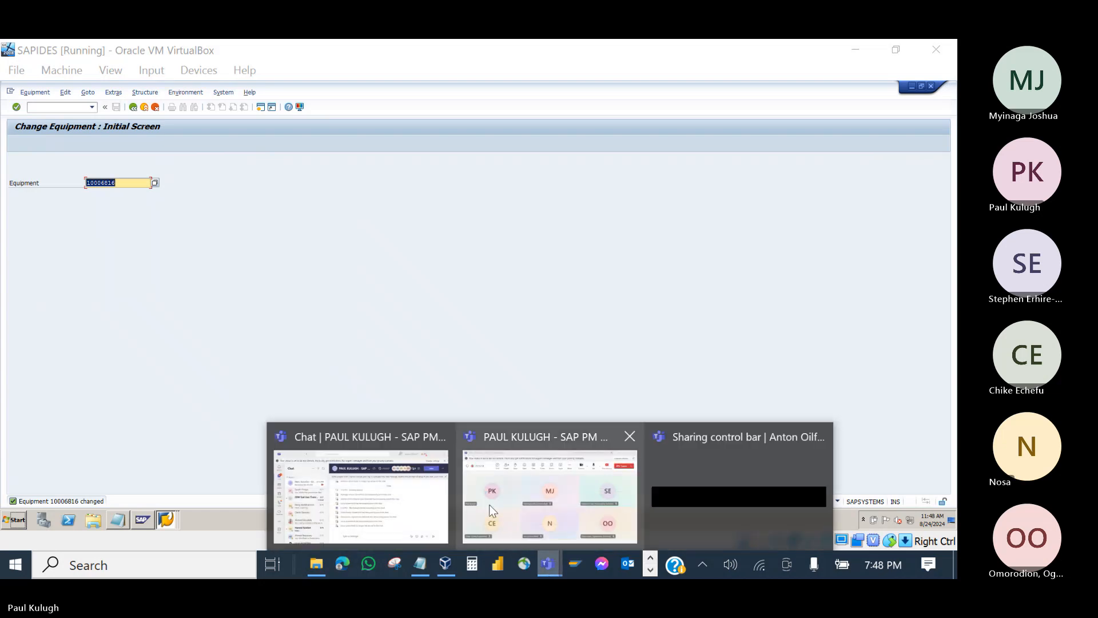
click(489, 504)
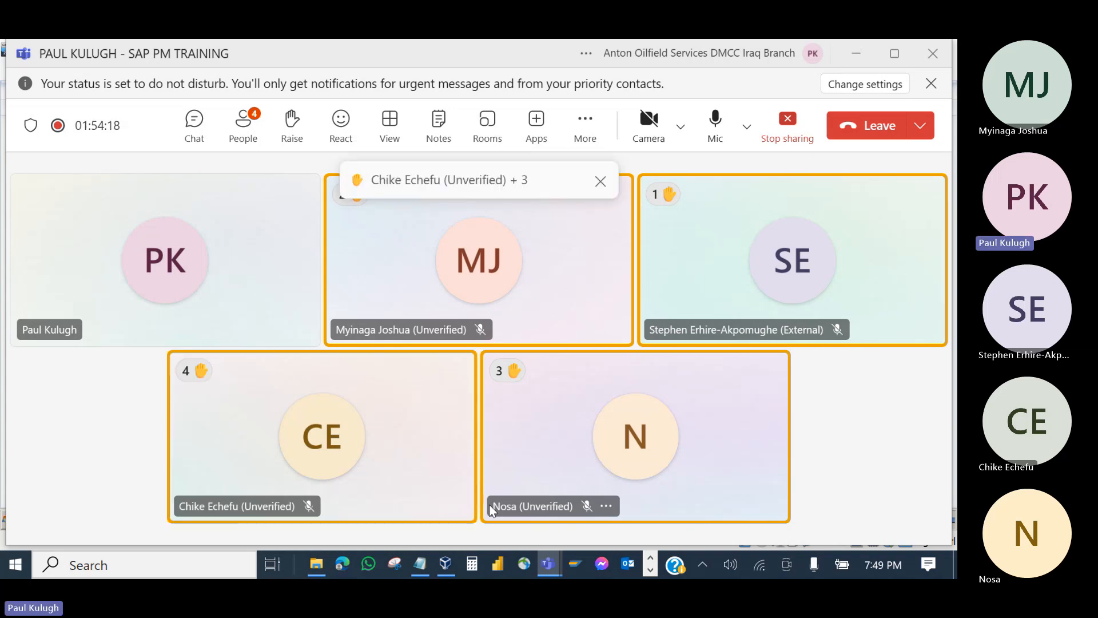
click(650, 570)
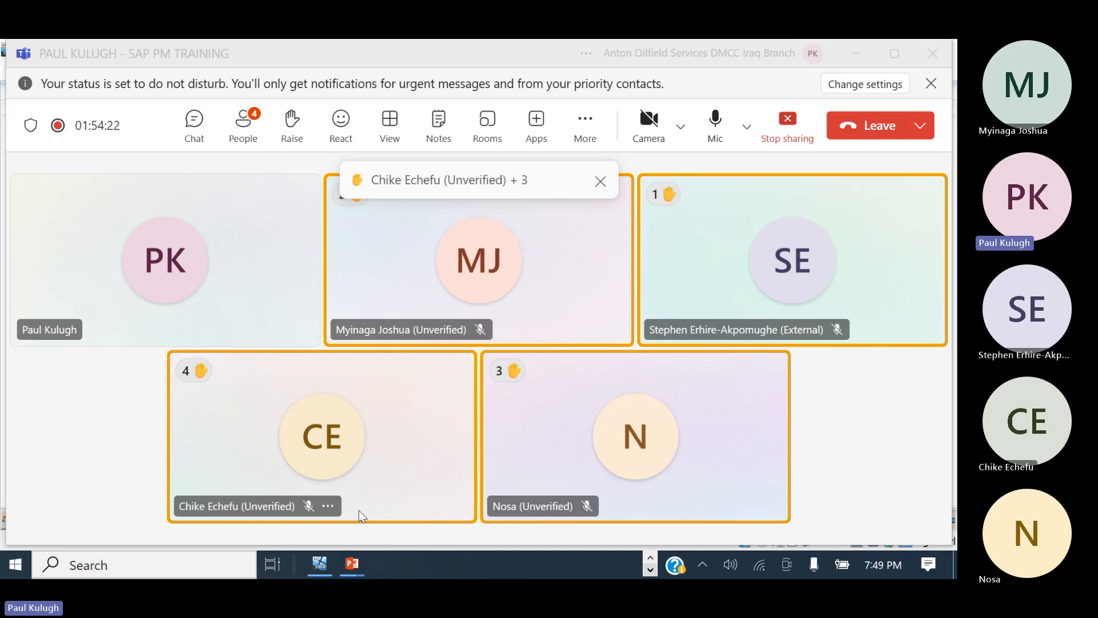
click(318, 564)
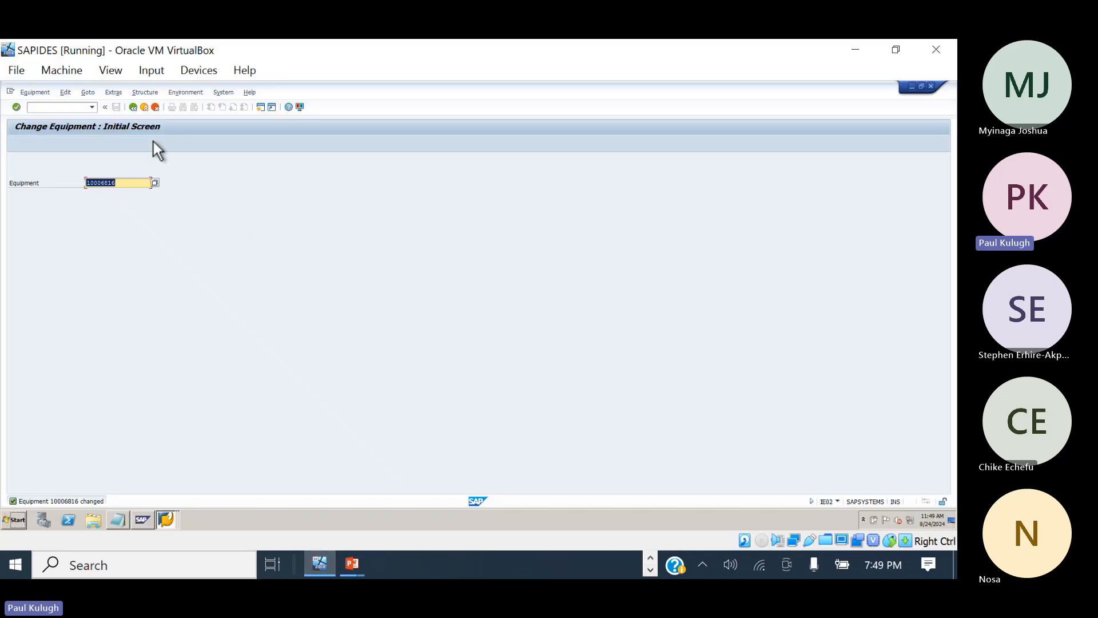
Leave the equipment change transaction, open transaction IH01 and choose MAK as the functional location
click(132, 106)
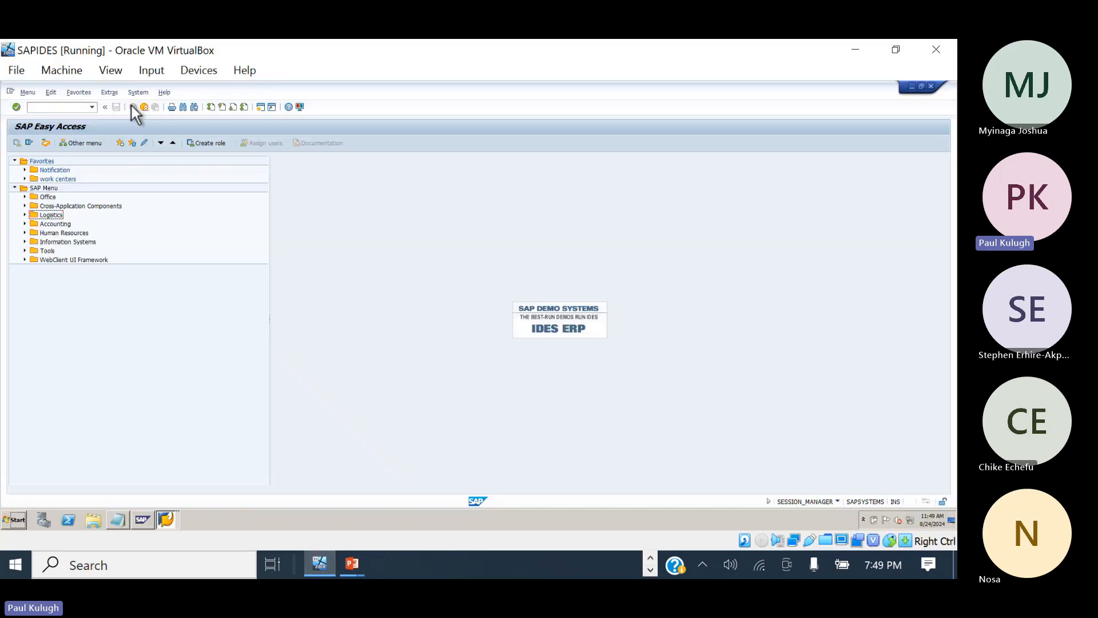
click(67, 108)
text(ih01)
key(Return)
key(Delete)
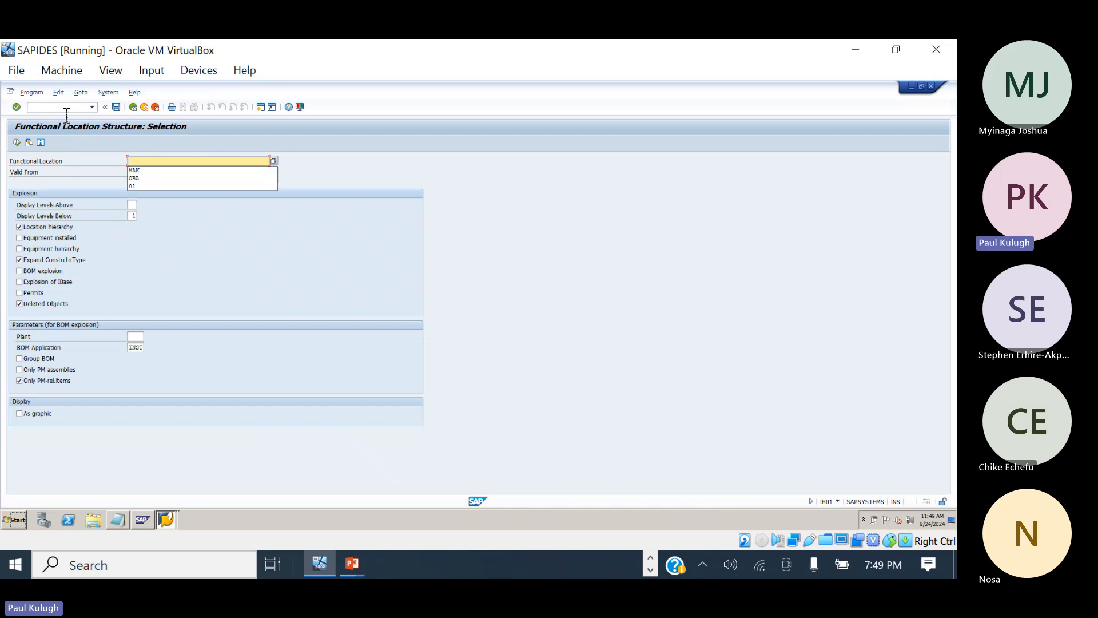
click(148, 170)
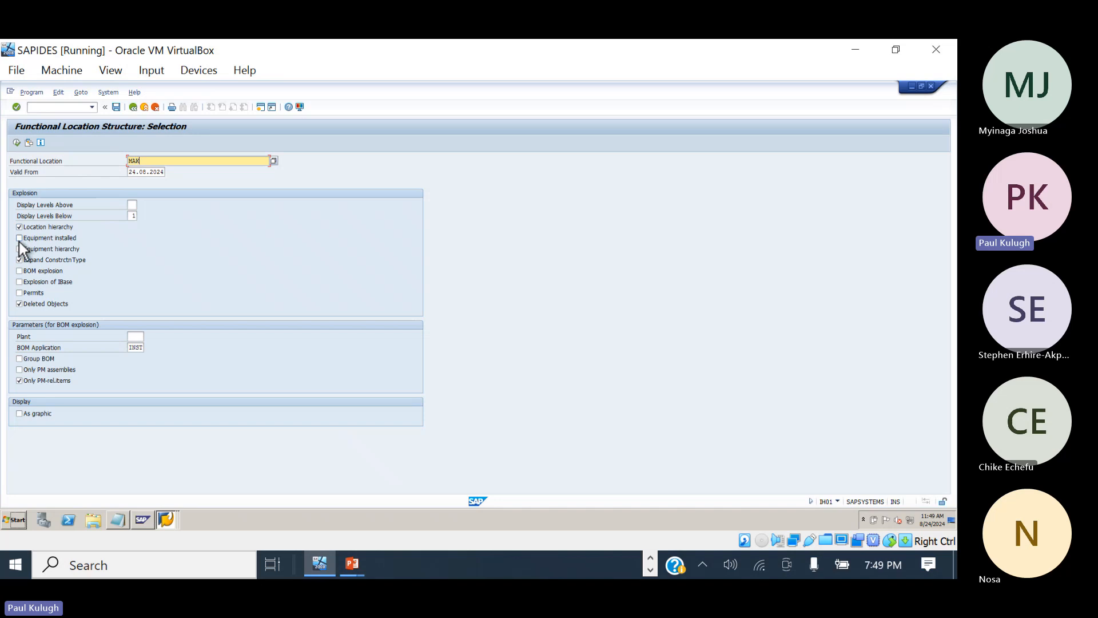
Include installed equipment and the equipment hierarchy, toggle construction type expansion, and display the MAK structure list
click(70, 238)
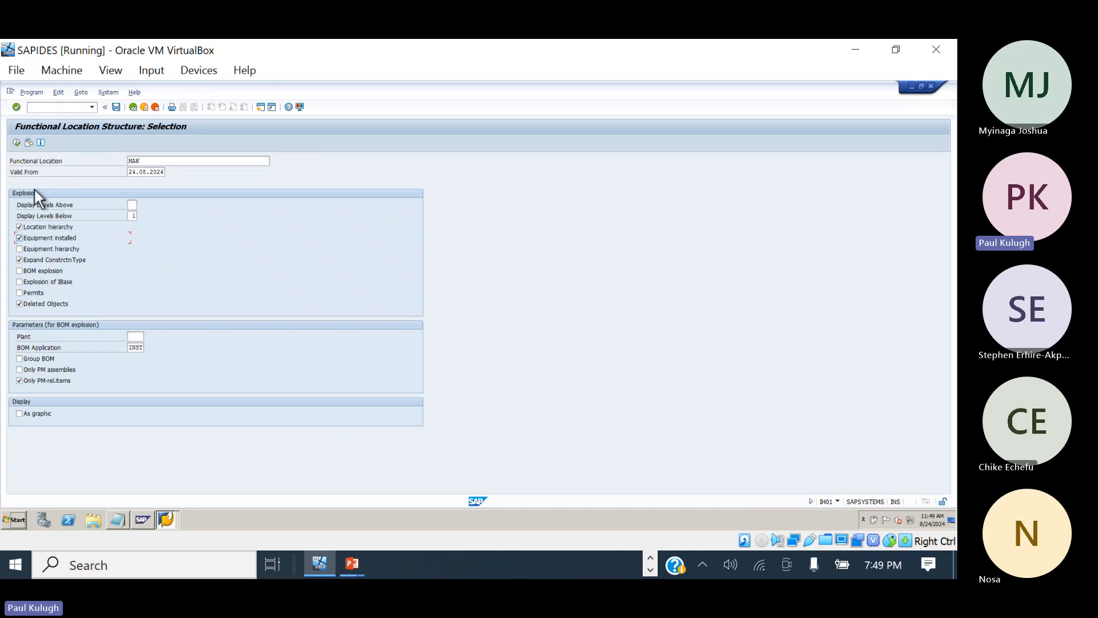
click(18, 250)
click(19, 260)
click(16, 143)
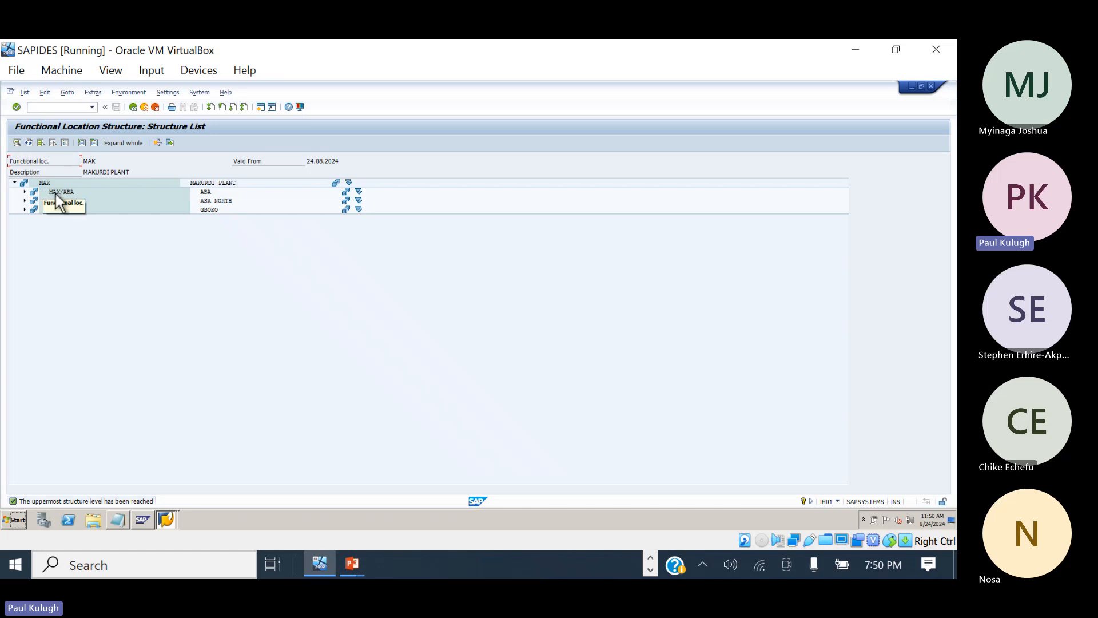
Expand the MAK/ABA branch through MAK/ABA/SEKI/TRAN/30-CR-511 and check which equipment is installed at the forklift location
click(23, 191)
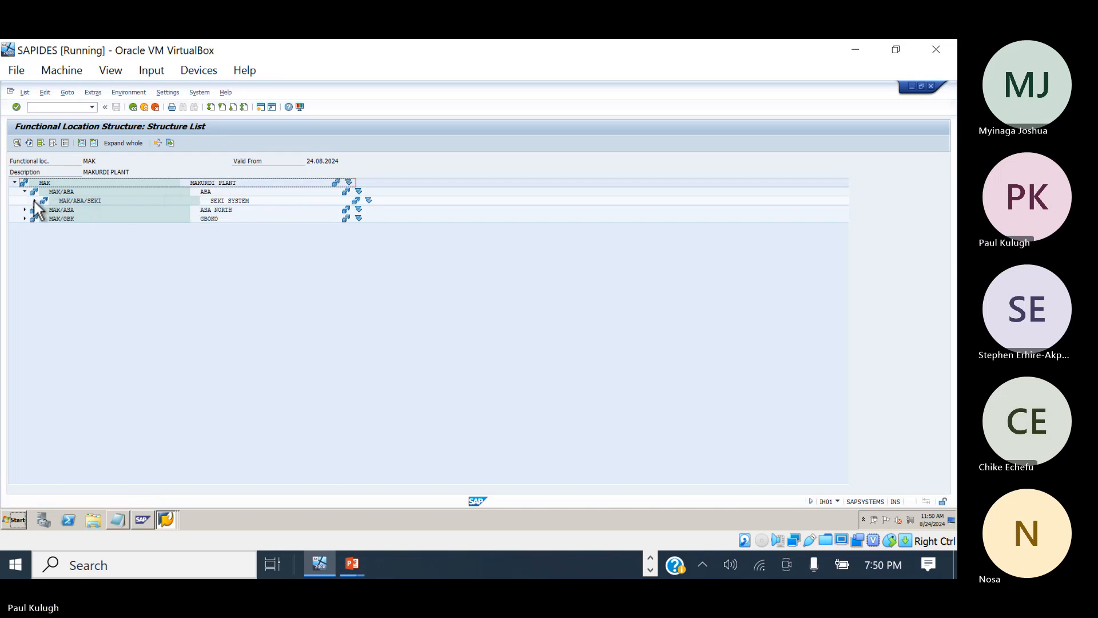
click(34, 201)
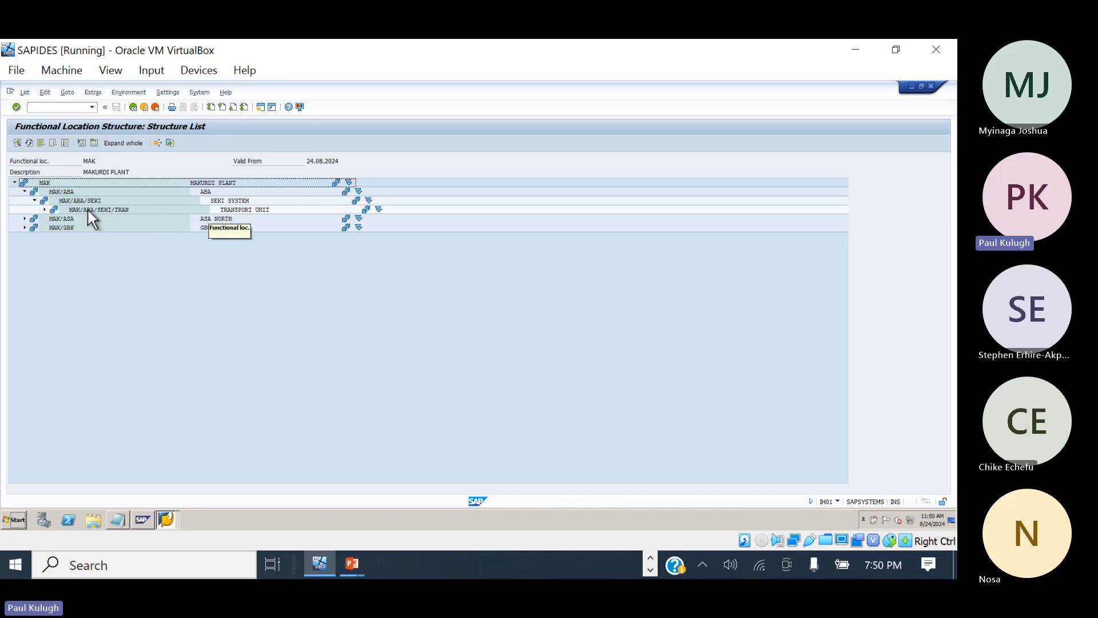
click(45, 210)
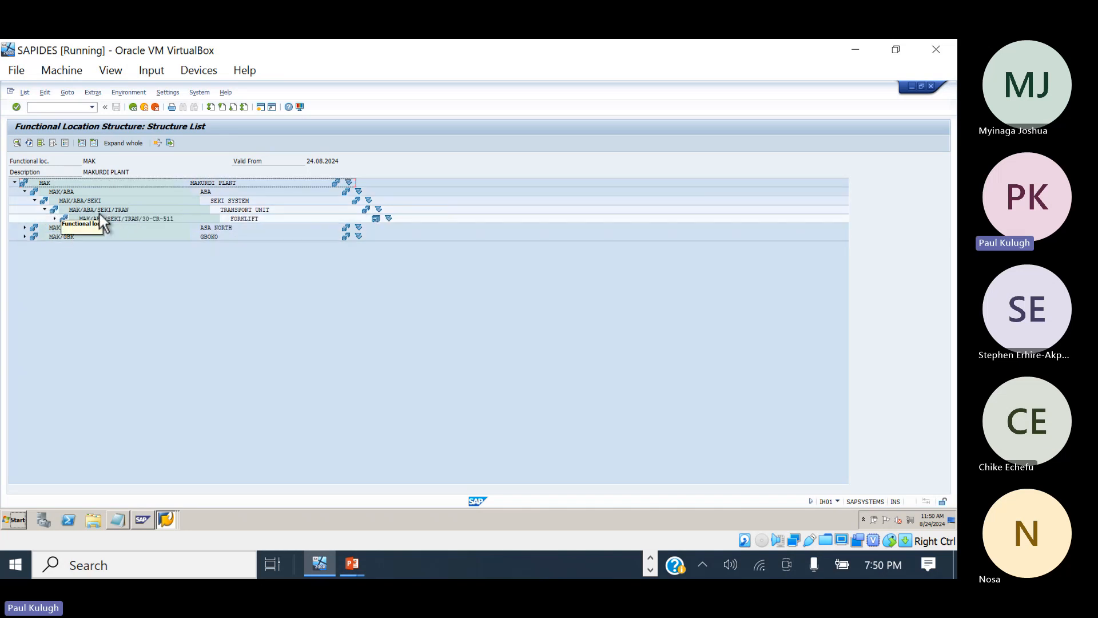
click(135, 218)
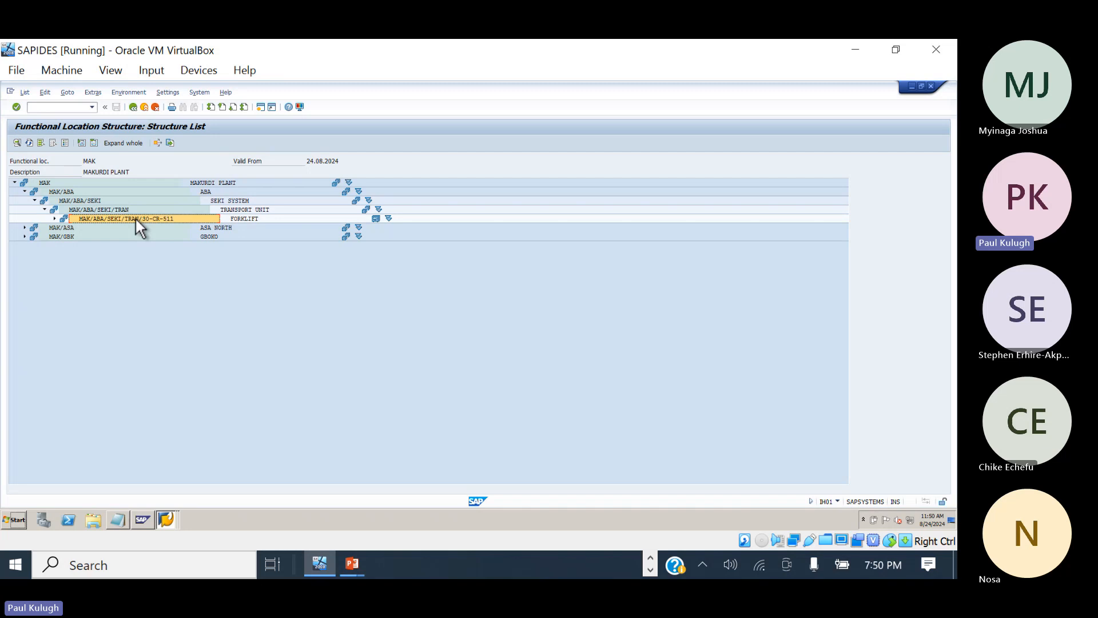
click(55, 219)
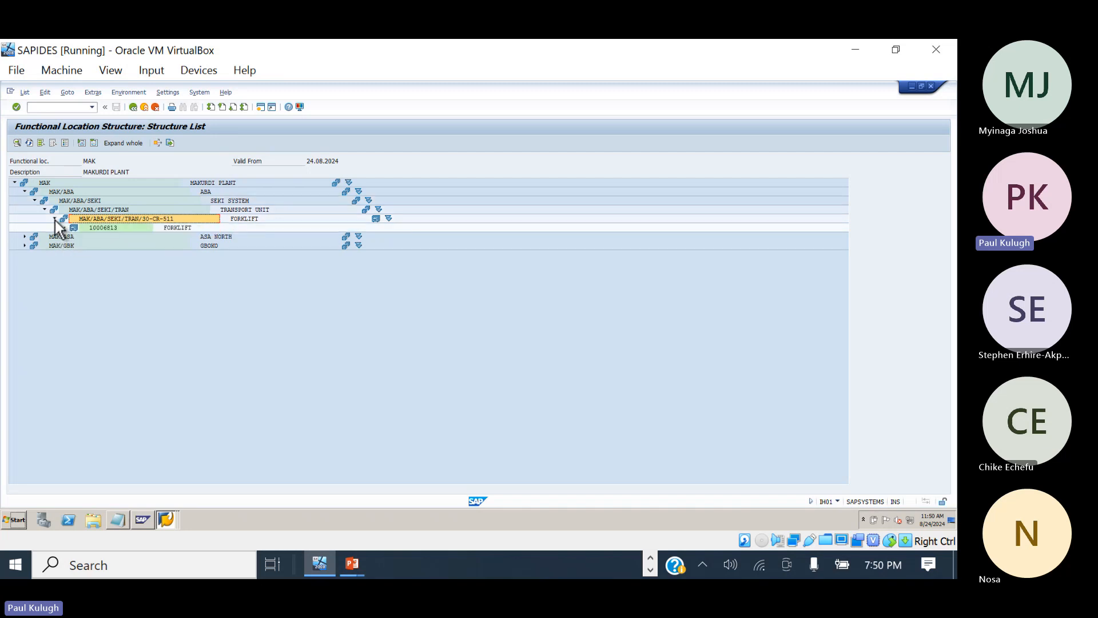
click(109, 230)
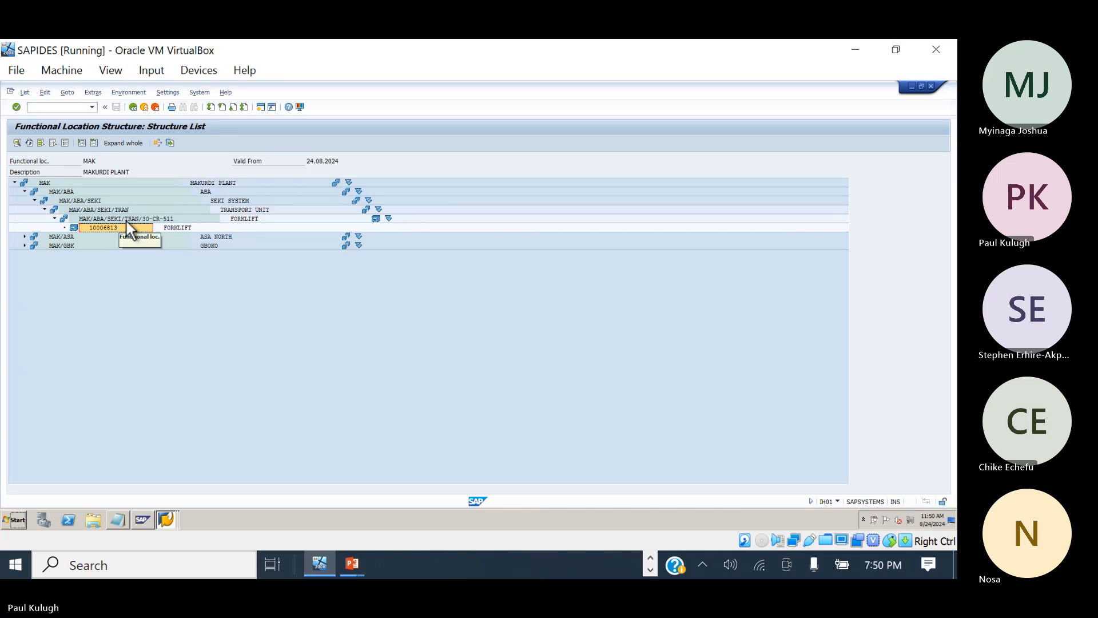
click(126, 220)
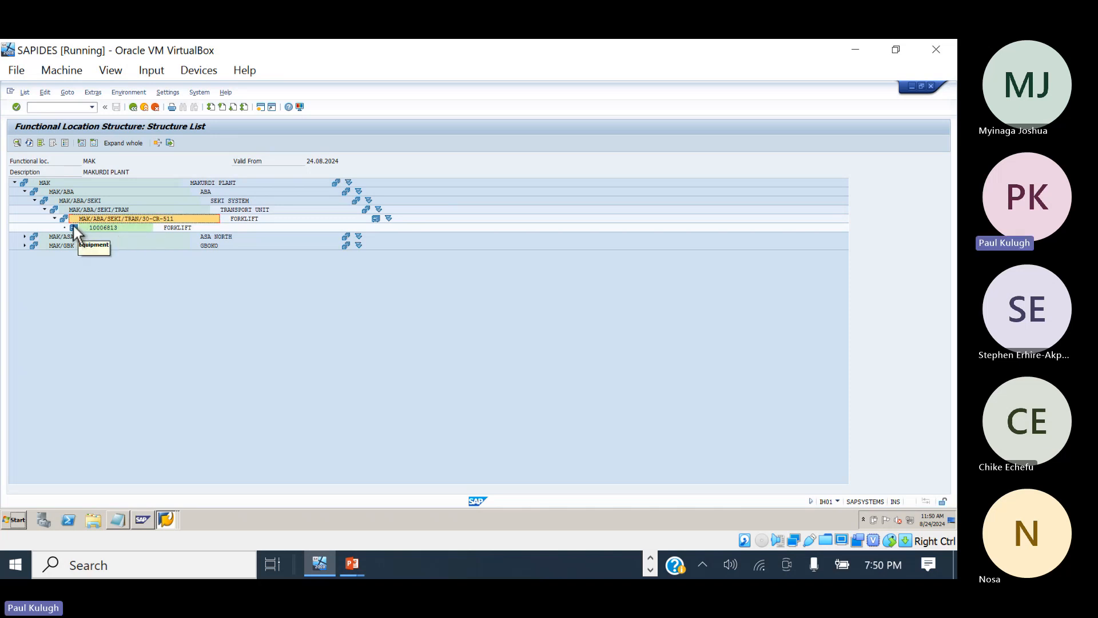
click(160, 227)
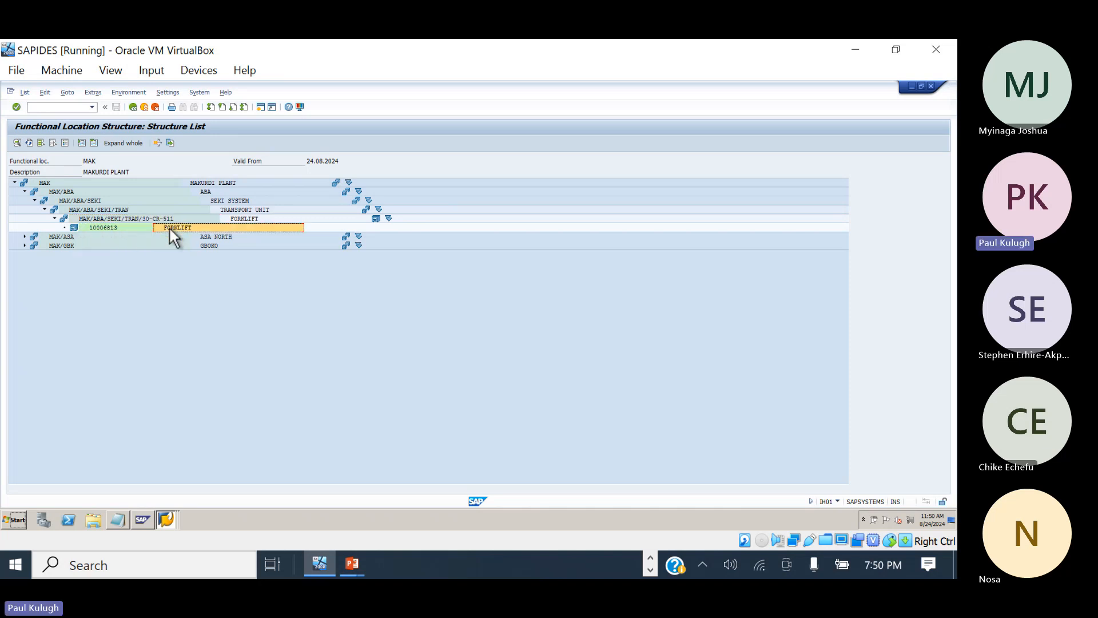
click(146, 220)
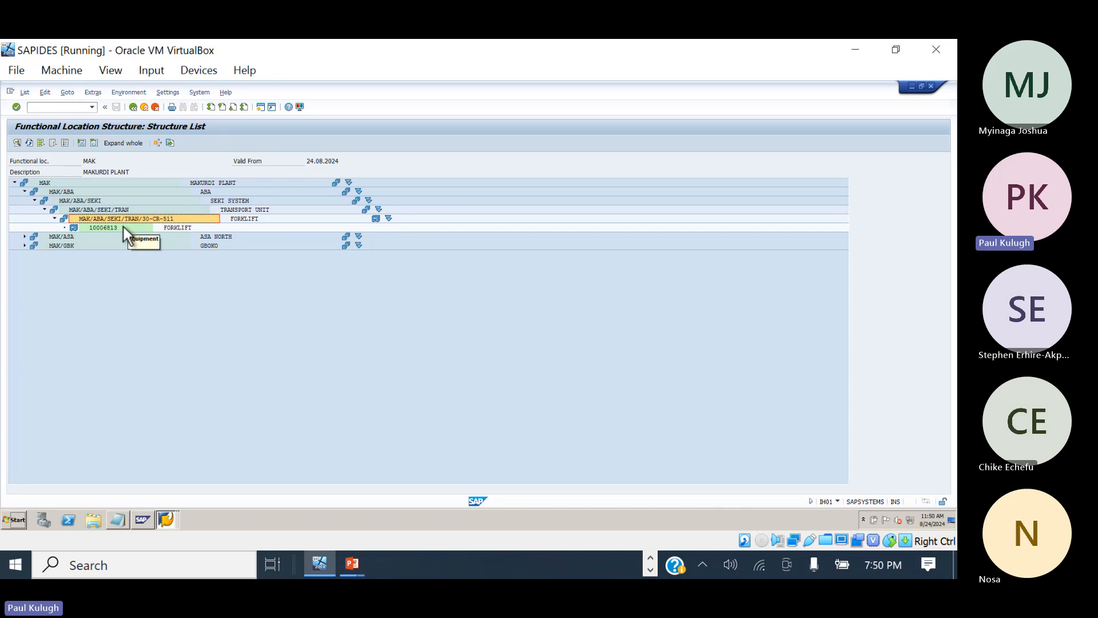
click(123, 226)
click(118, 218)
Expand the MAK/ASA branch down to the Diesel Generator 1 location and check its installed equipment
click(23, 236)
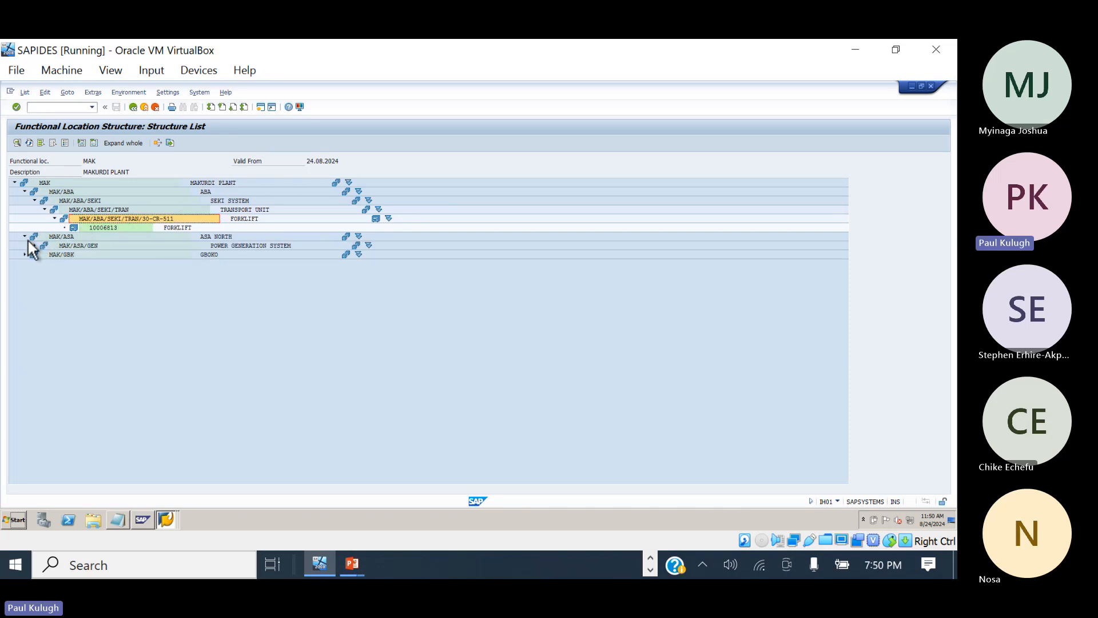
click(34, 245)
click(44, 254)
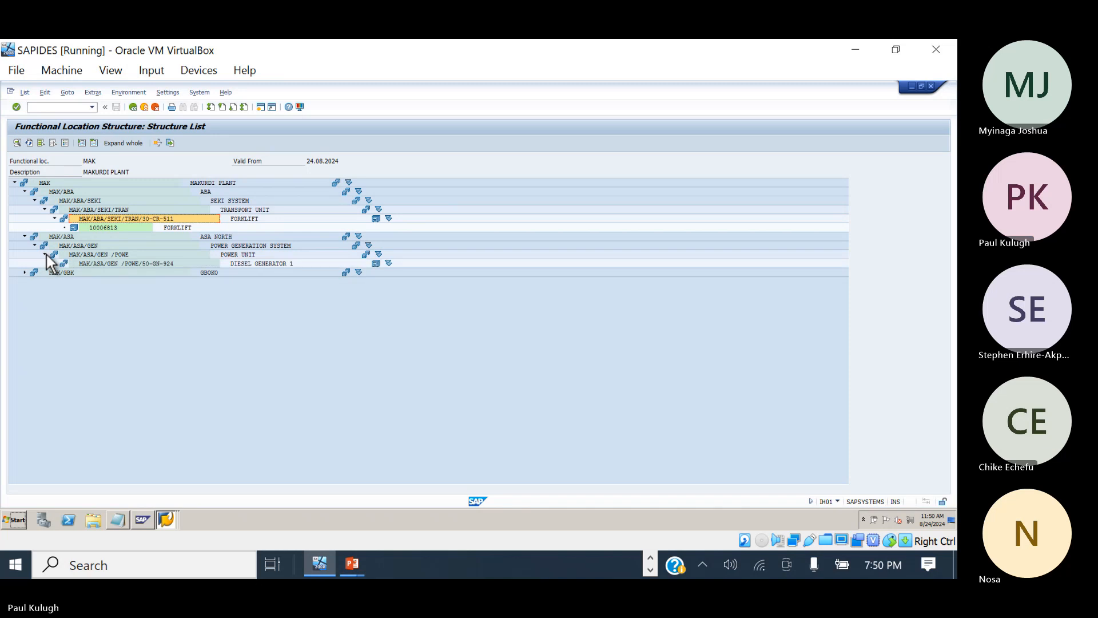
click(123, 265)
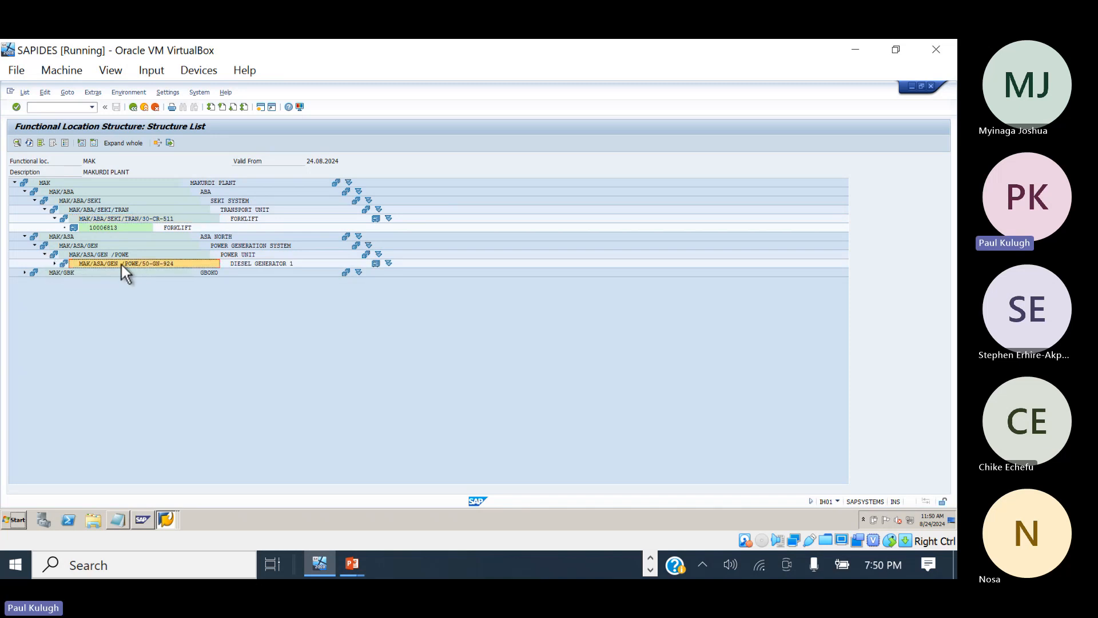
click(55, 264)
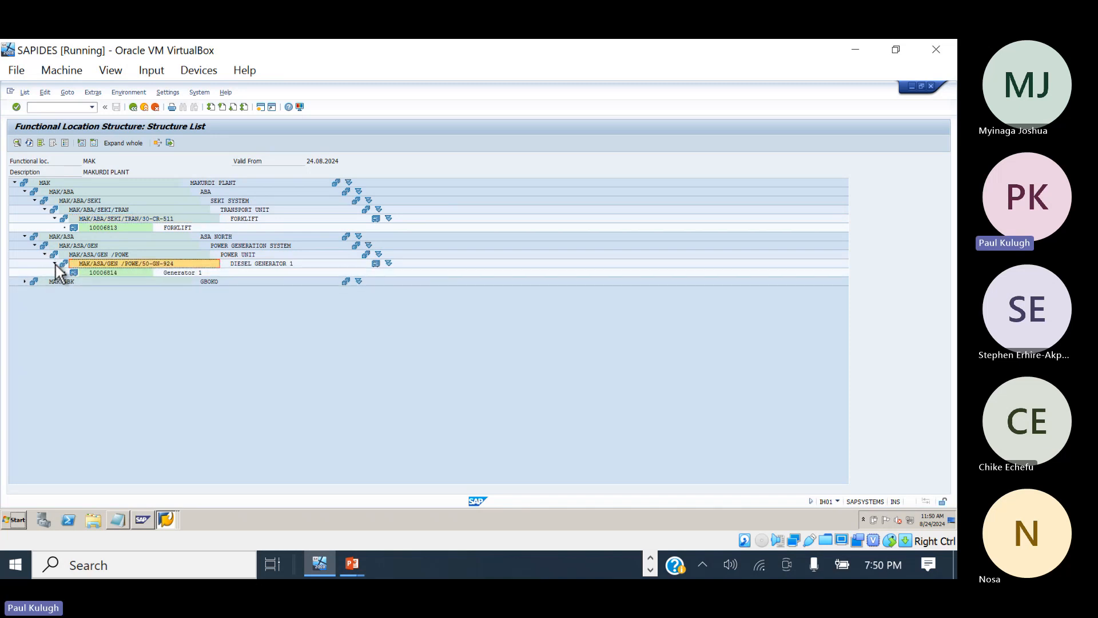
click(106, 273)
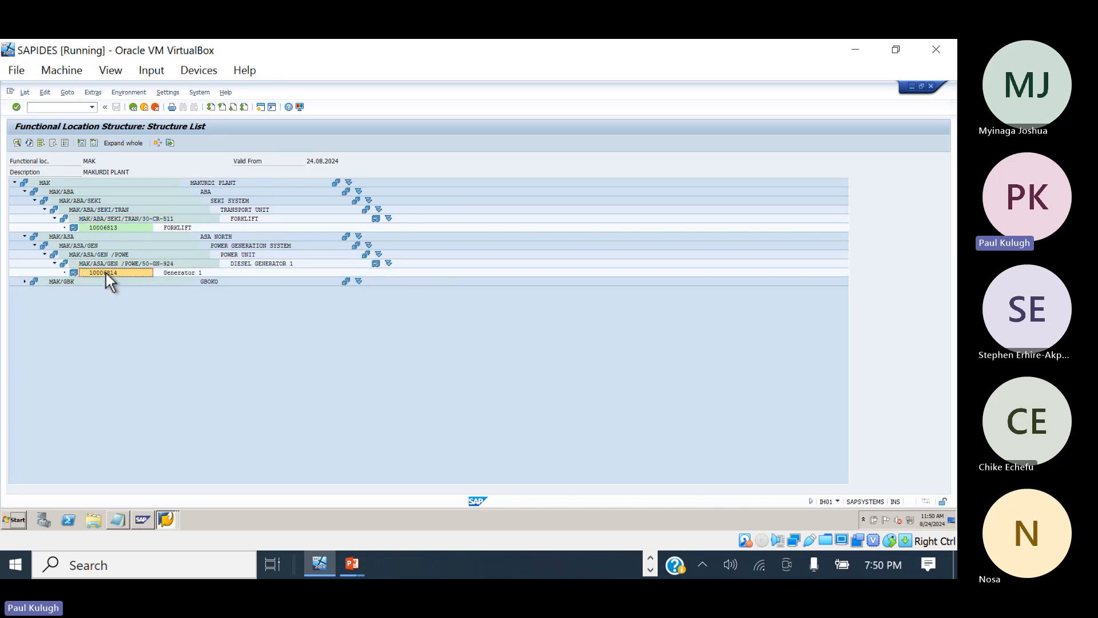
Expand MAK/GBK and its TSEK branch down to the water maker machine location and check its installed equipment
click(23, 282)
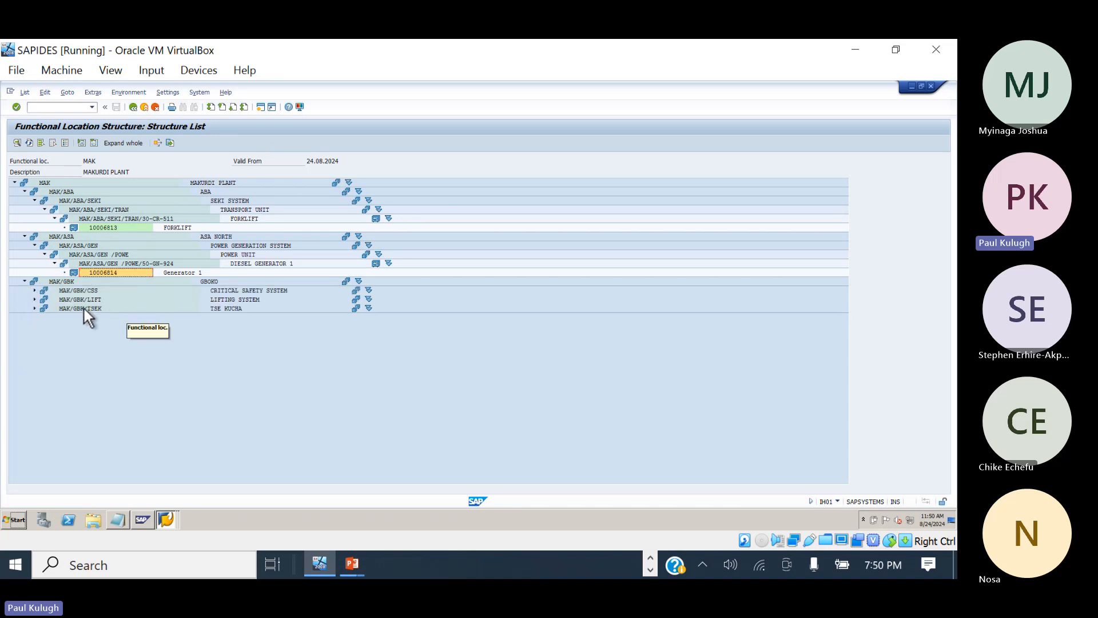
click(34, 308)
click(44, 318)
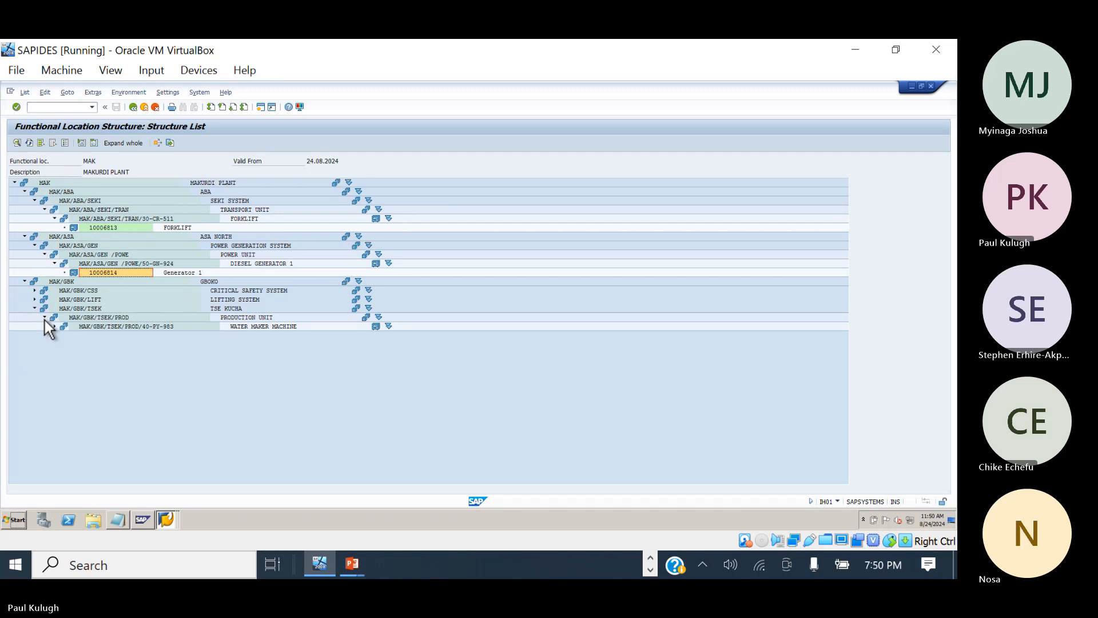
click(55, 326)
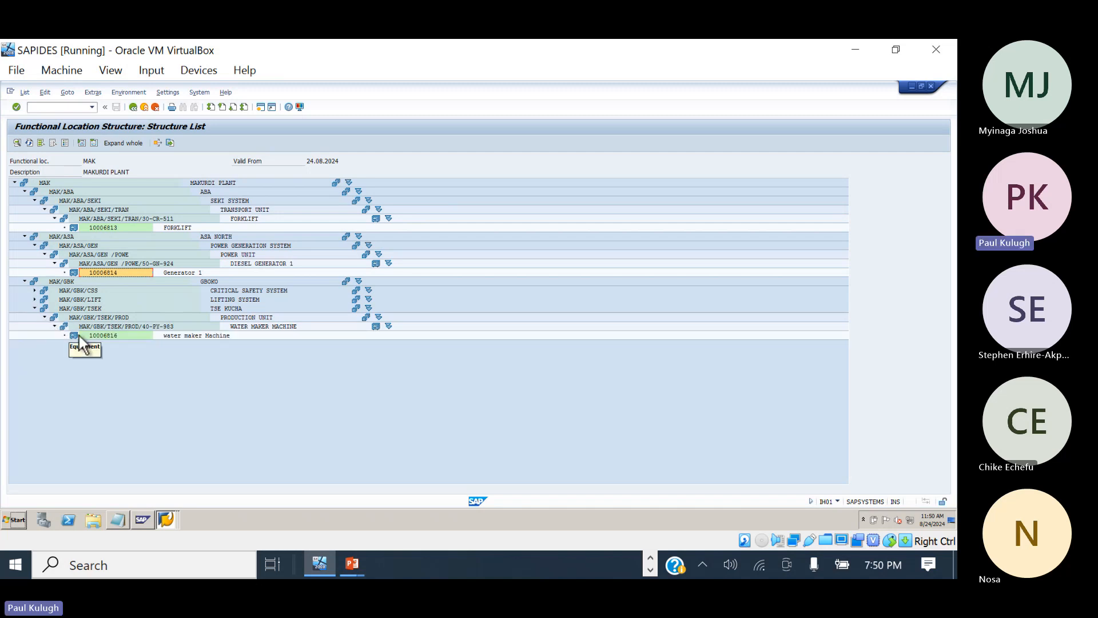
click(95, 335)
click(309, 282)
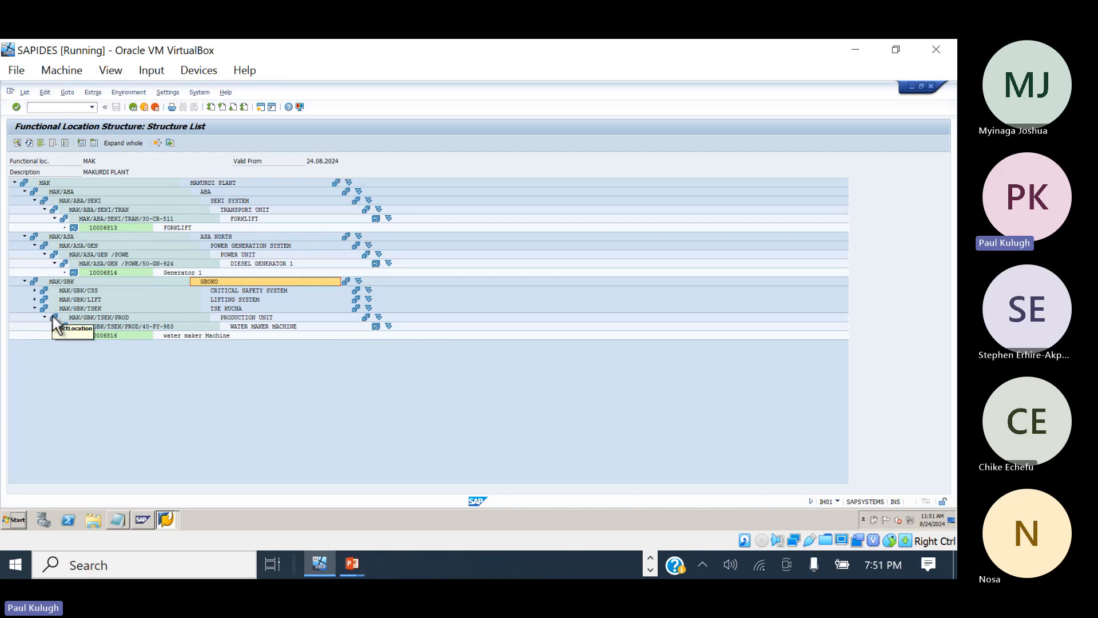
Expand the MAK/GBK/LIFT branch through the crane unit to check the equipment installed at the crane location
click(33, 298)
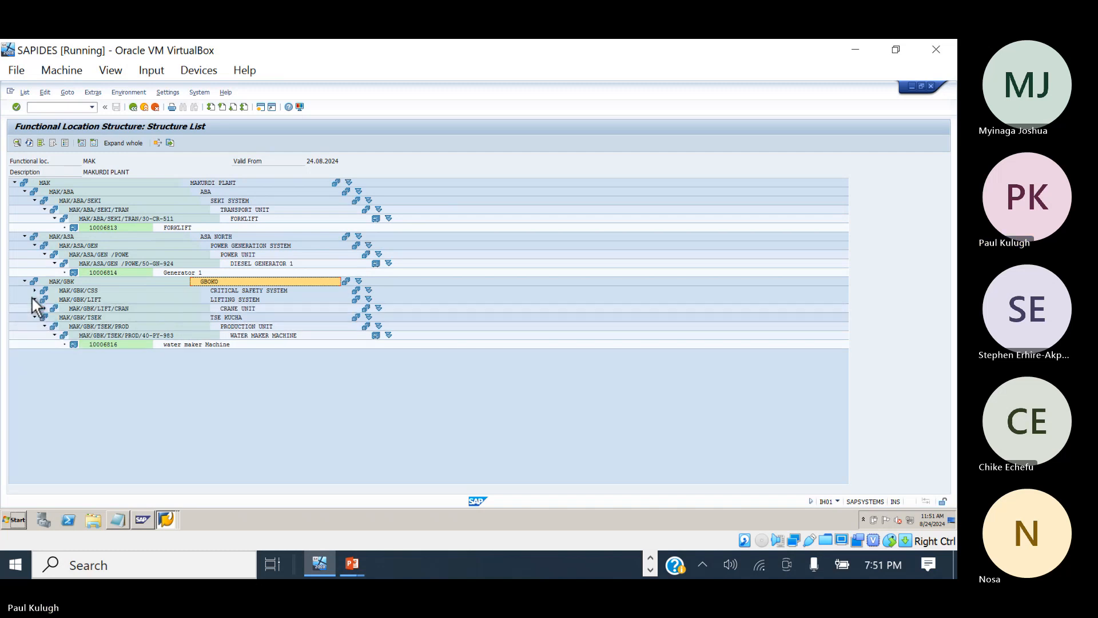
click(45, 309)
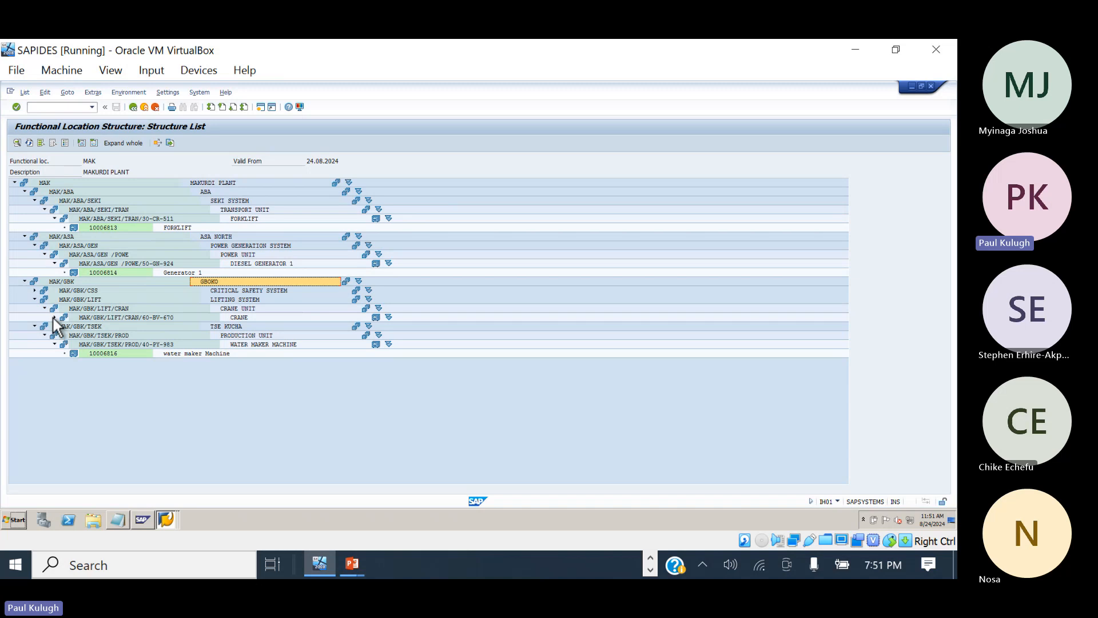
click(55, 317)
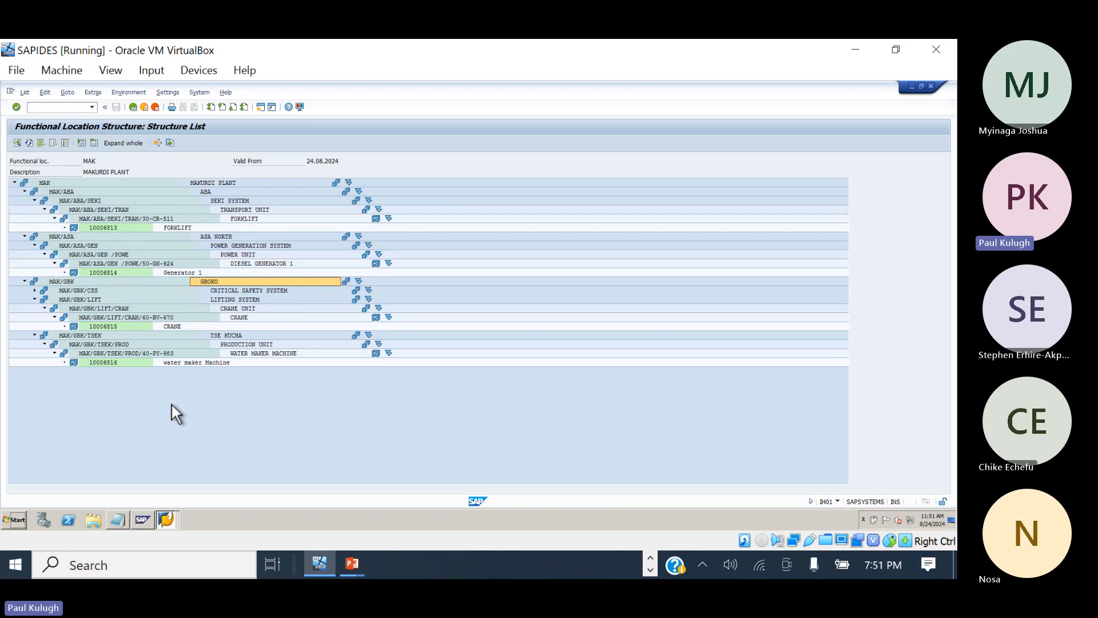
Display the forklift equipment's general data, return to the structure list and select the forklift's functional location
double_click(102, 229)
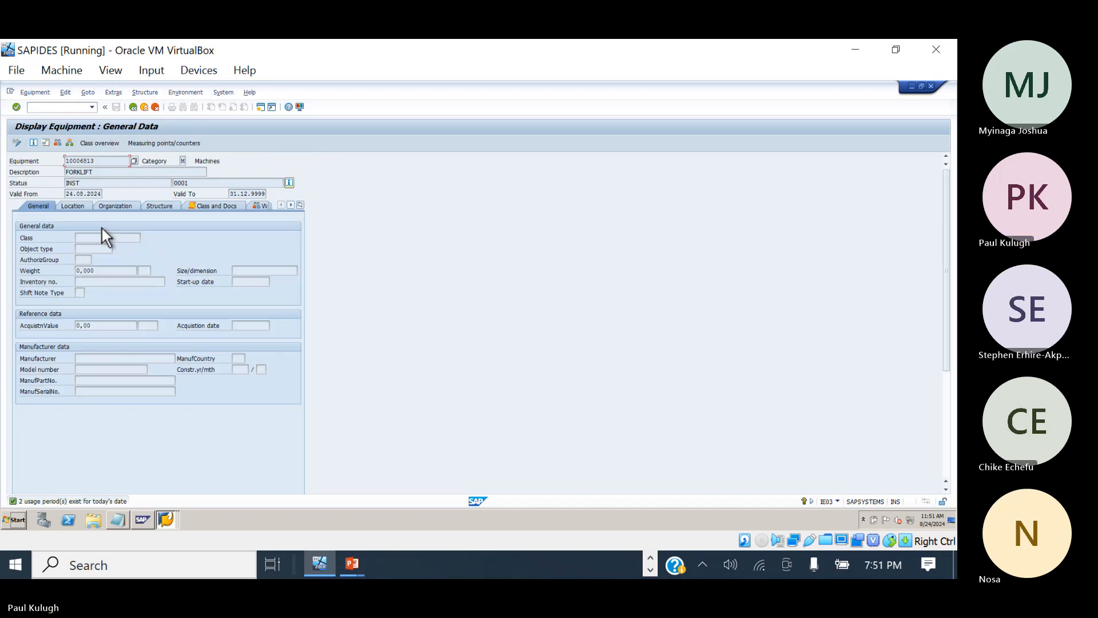
click(131, 107)
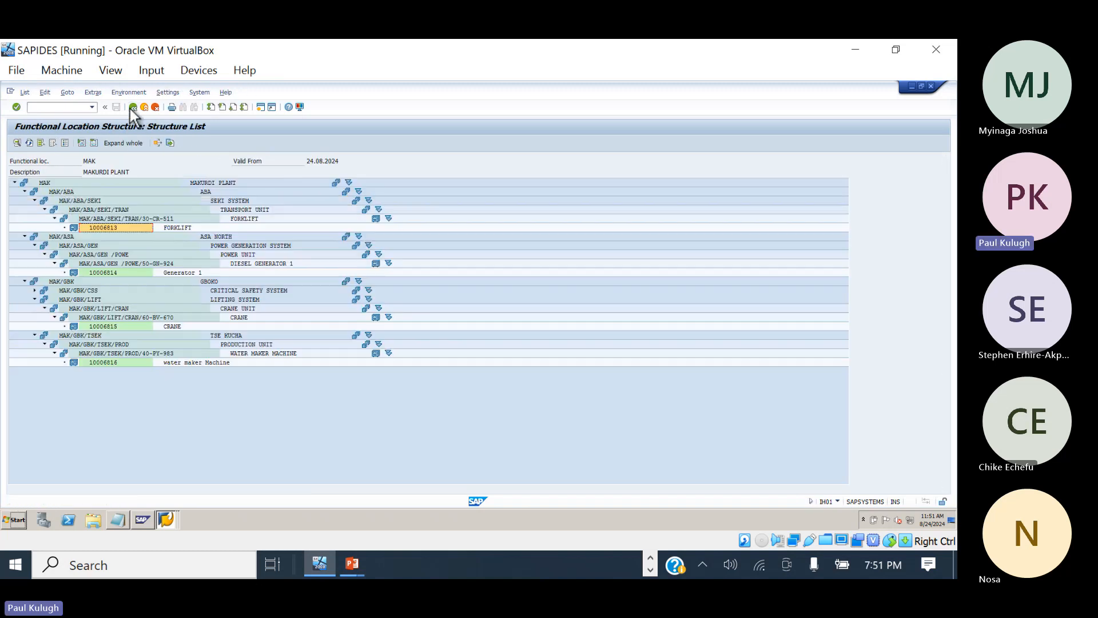
click(142, 218)
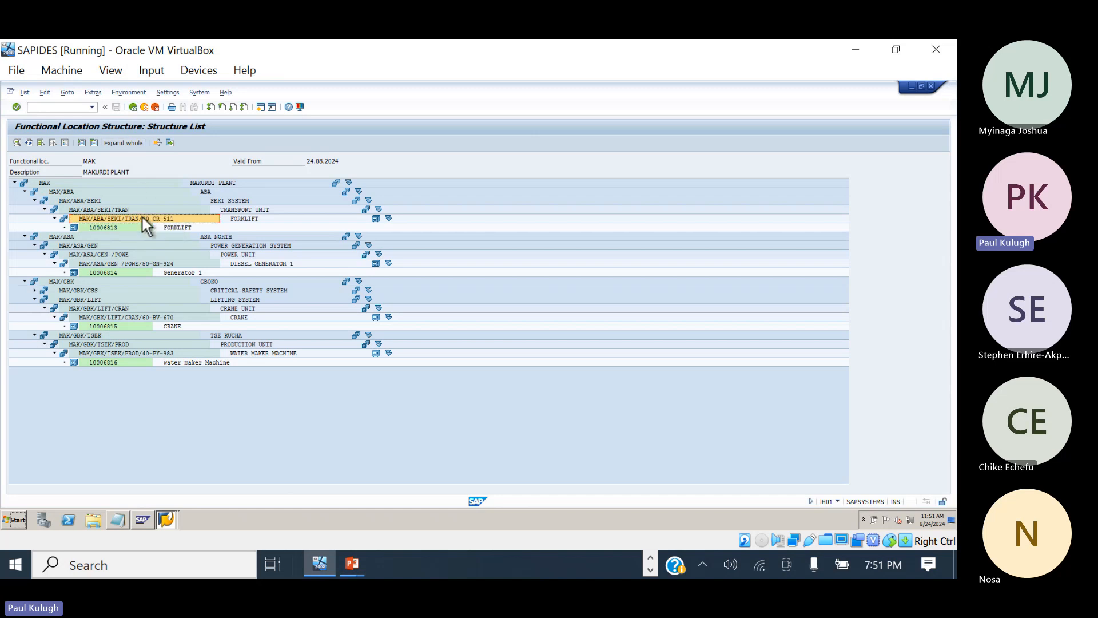
Display the forklift functional location's master data, switch it to change mode and return to the structure list
double_click(142, 218)
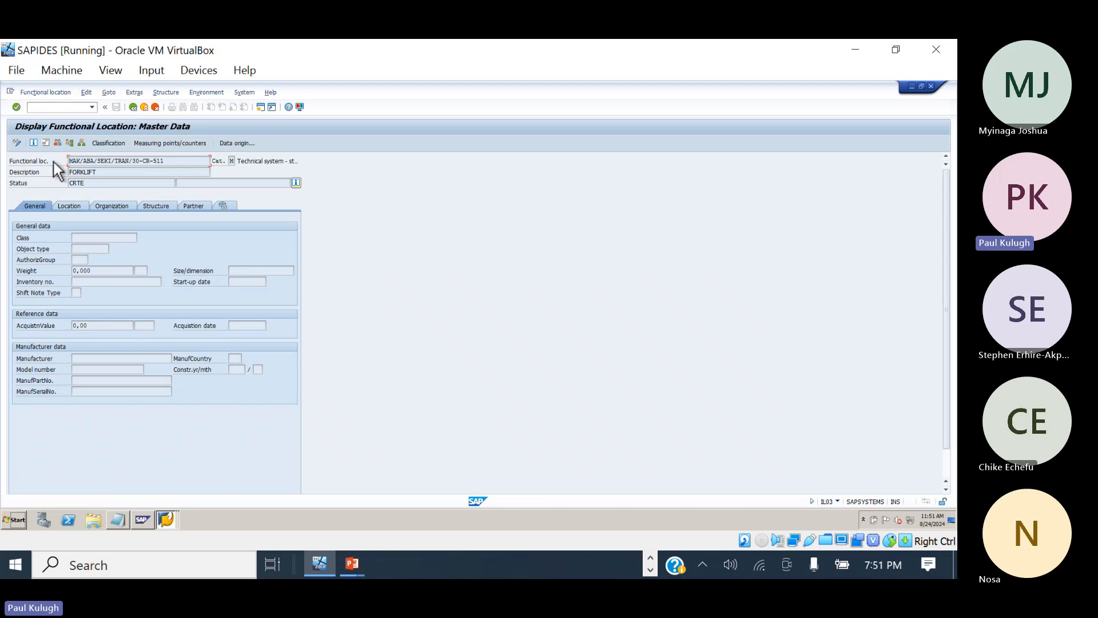
click(17, 143)
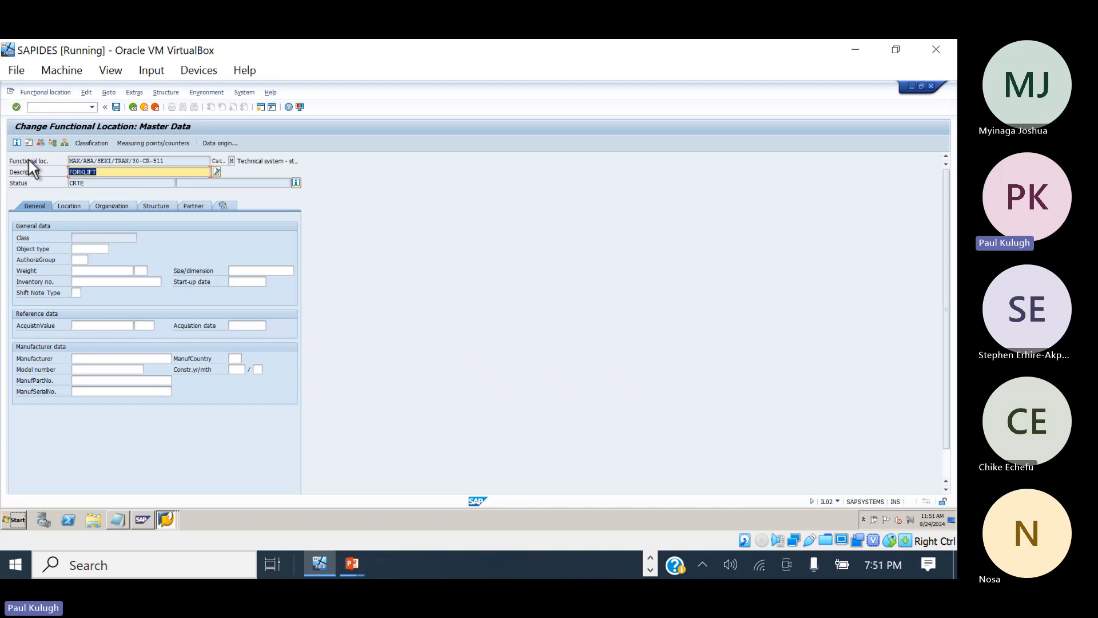
click(133, 111)
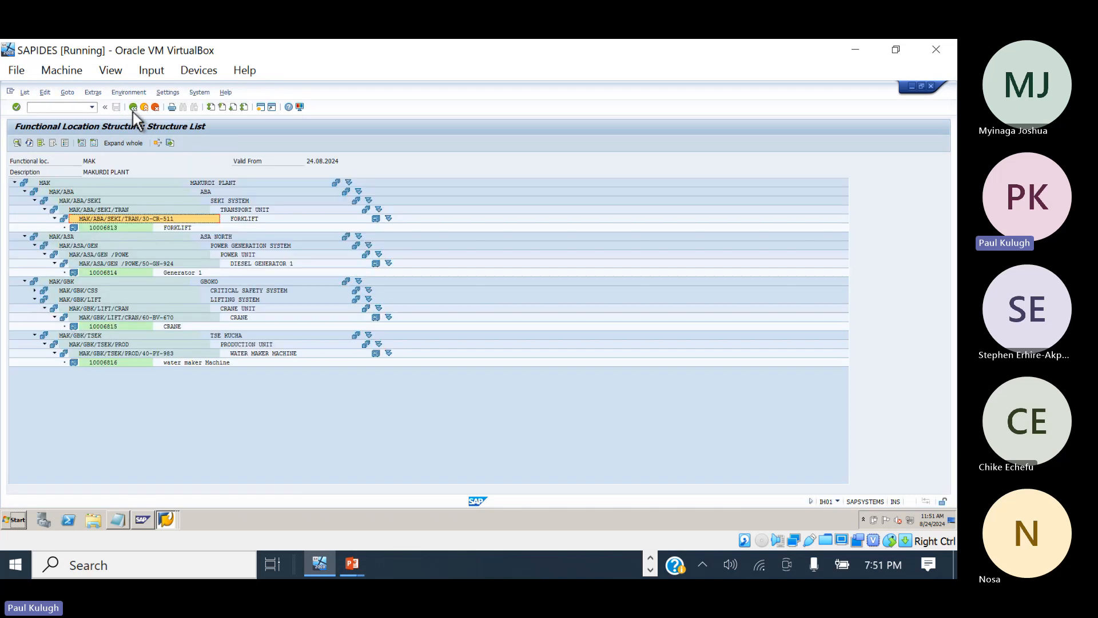
Trace the MAK/ABA branch level by level, from the plant through SEKI and the transport unit to the forklift location and its equipment
click(107, 210)
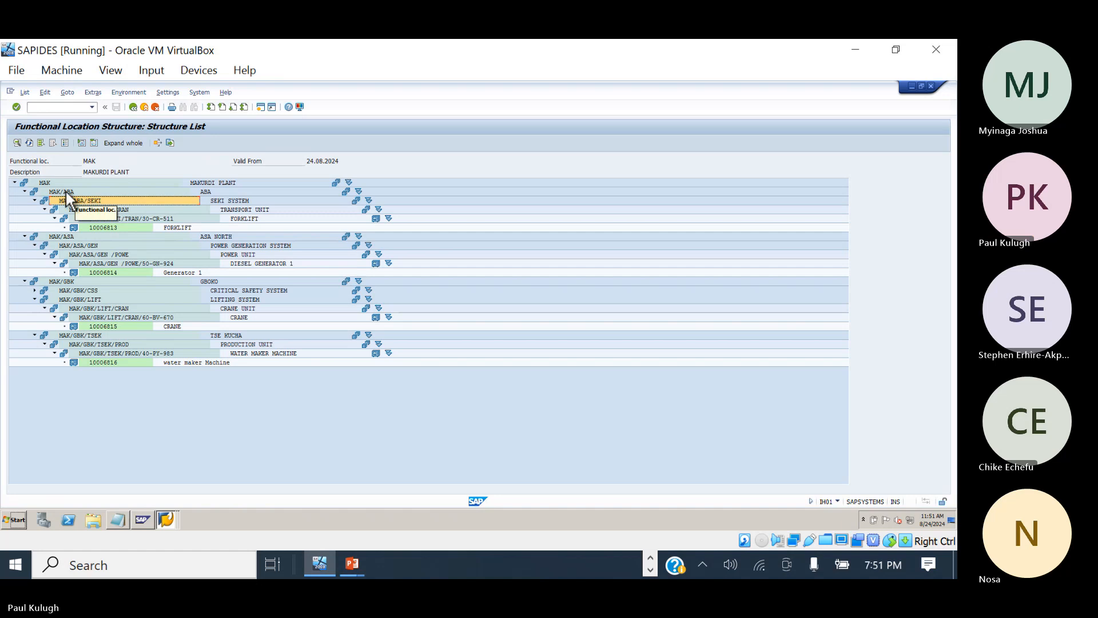
click(84, 199)
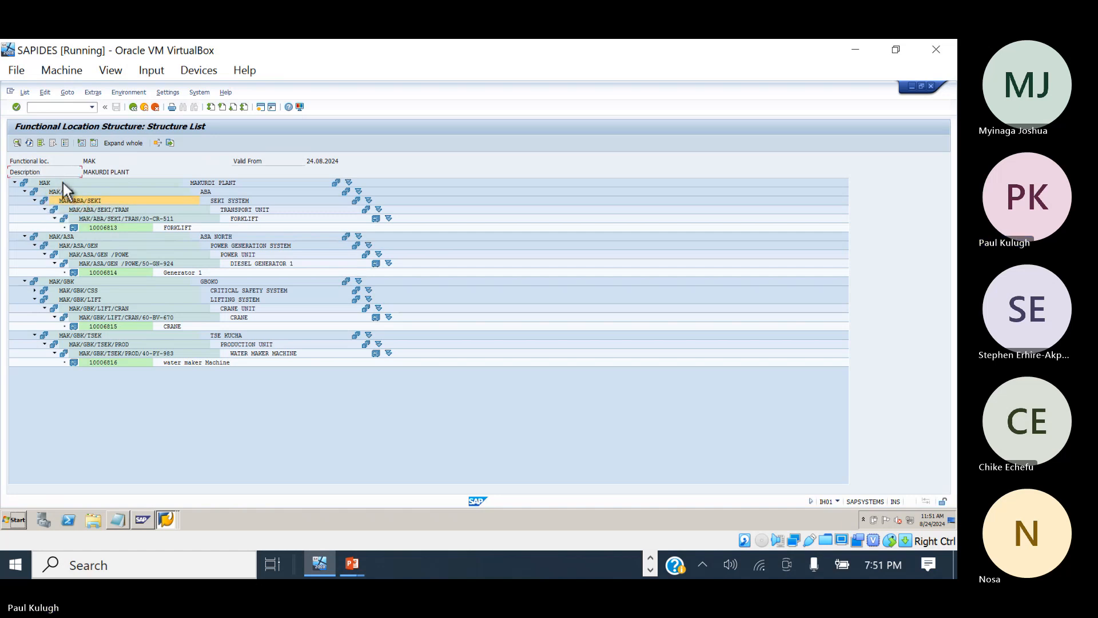
click(62, 183)
click(67, 192)
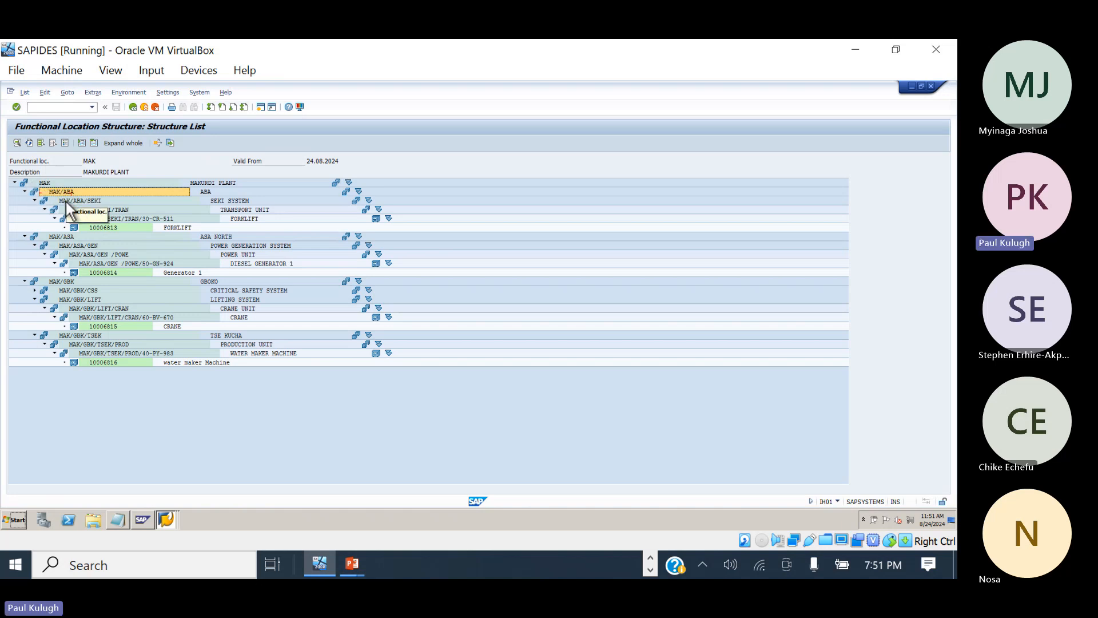
click(80, 211)
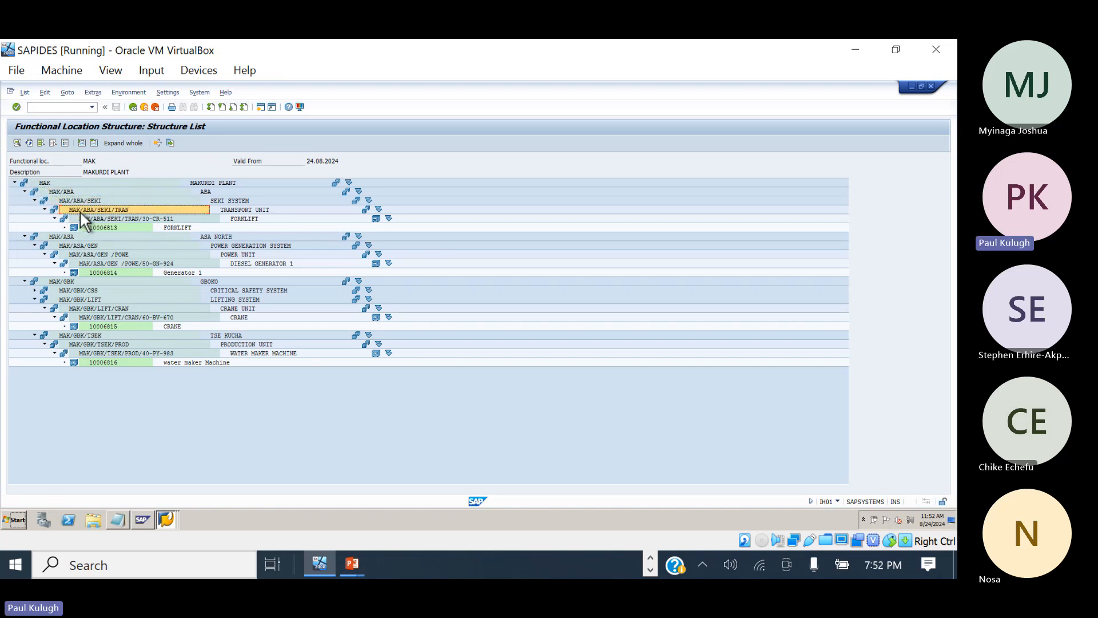
click(45, 183)
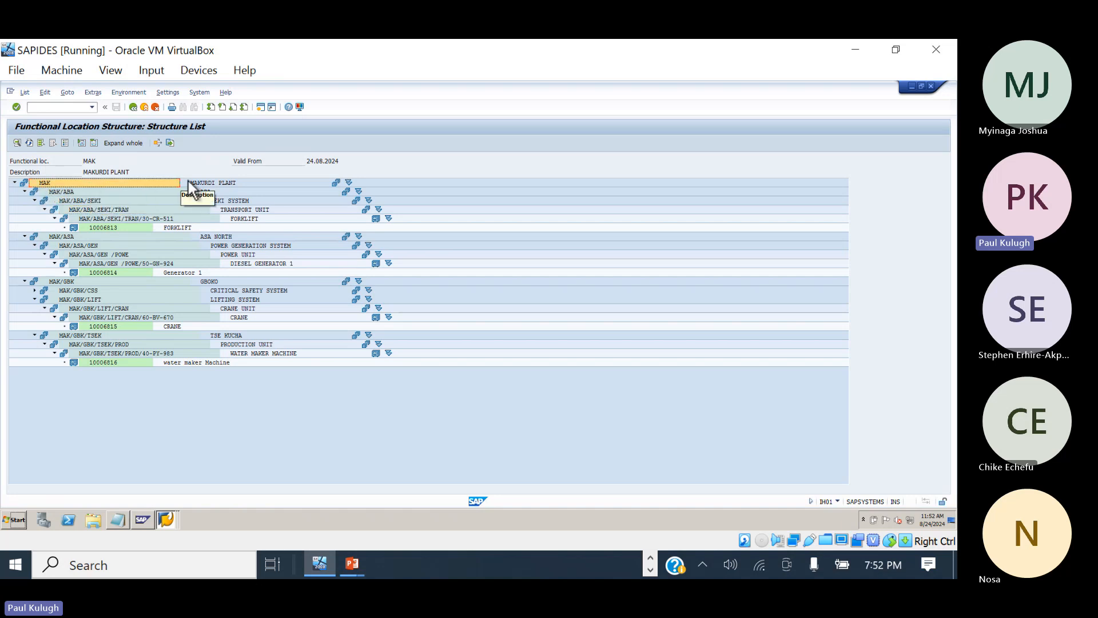
click(205, 182)
click(113, 181)
click(70, 193)
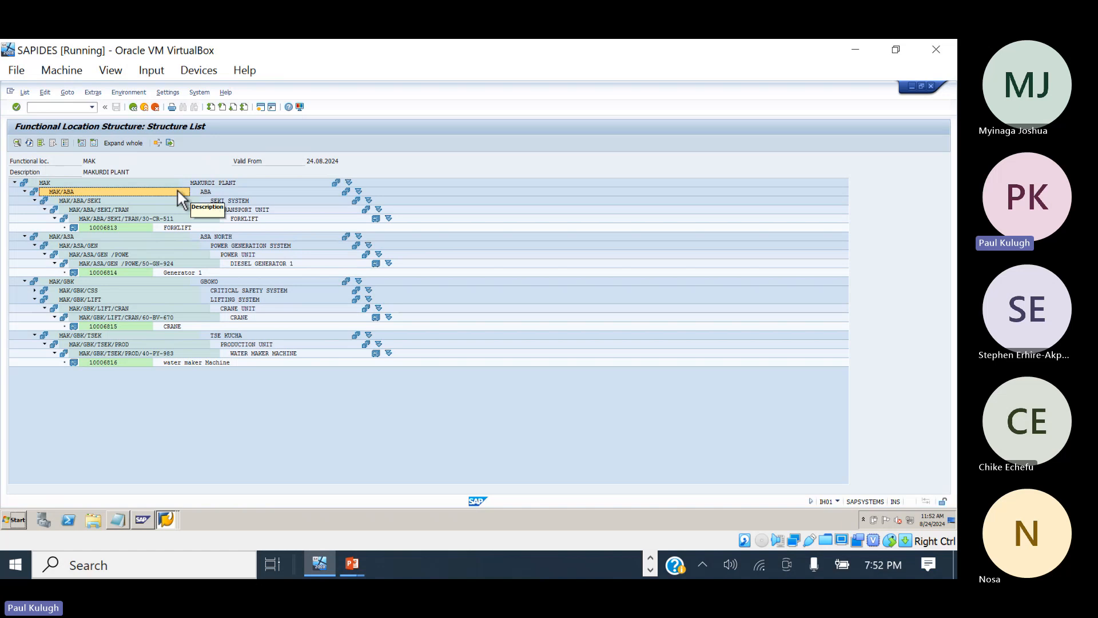
click(95, 205)
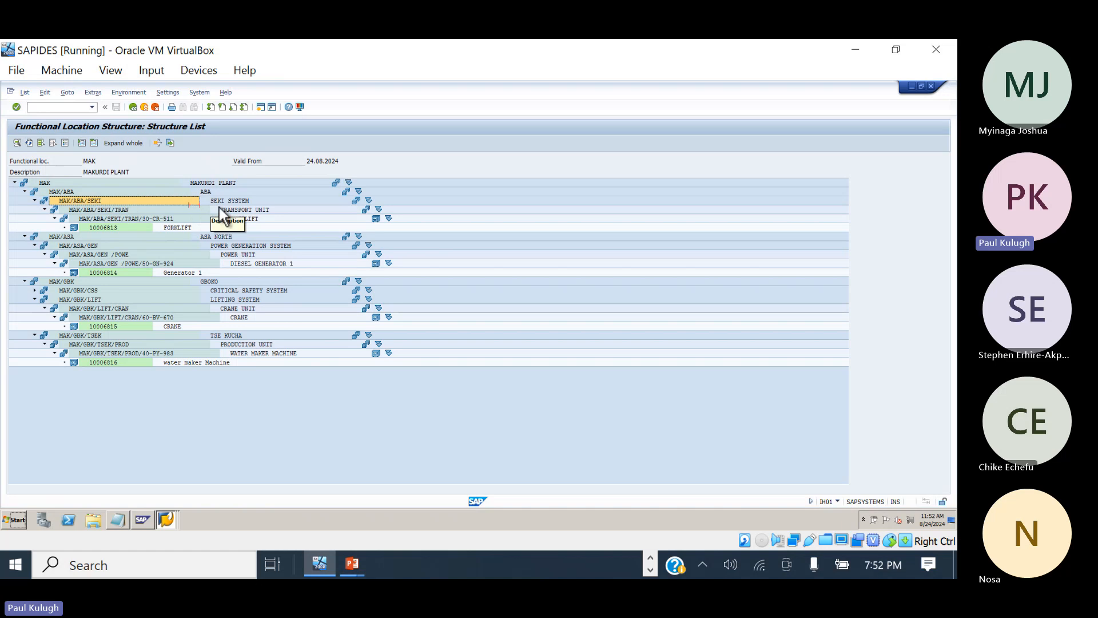
click(103, 219)
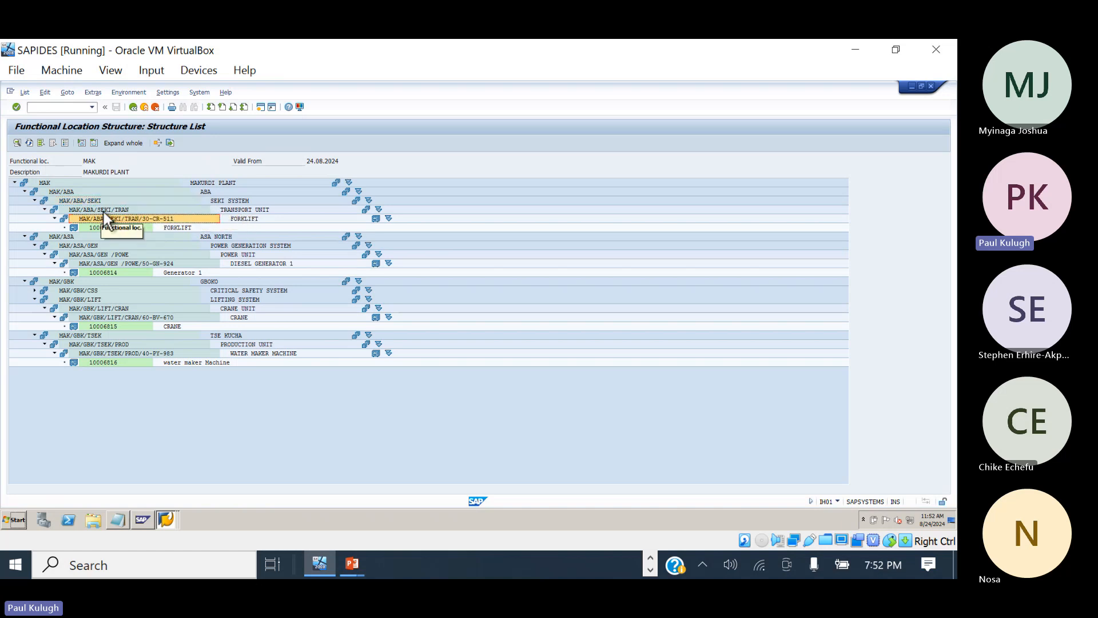
click(106, 210)
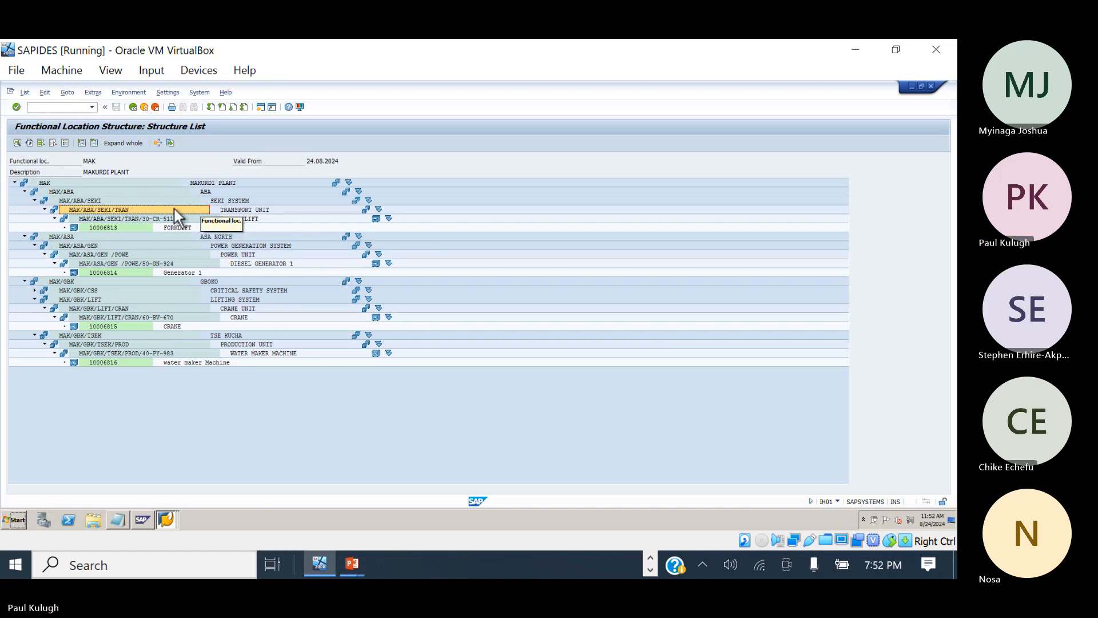
click(147, 217)
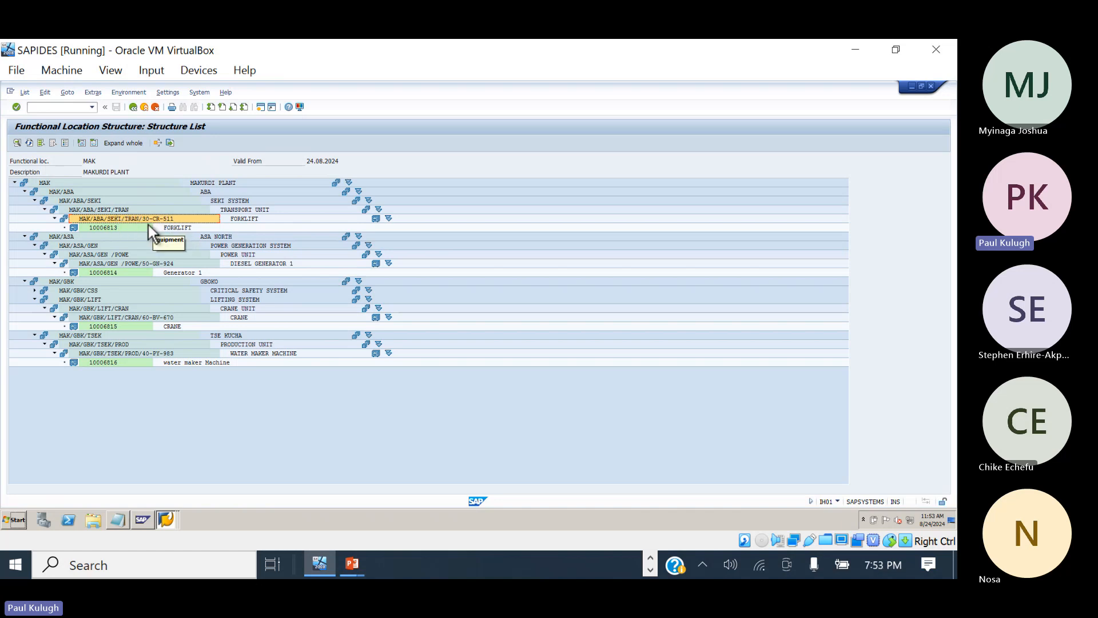
click(121, 226)
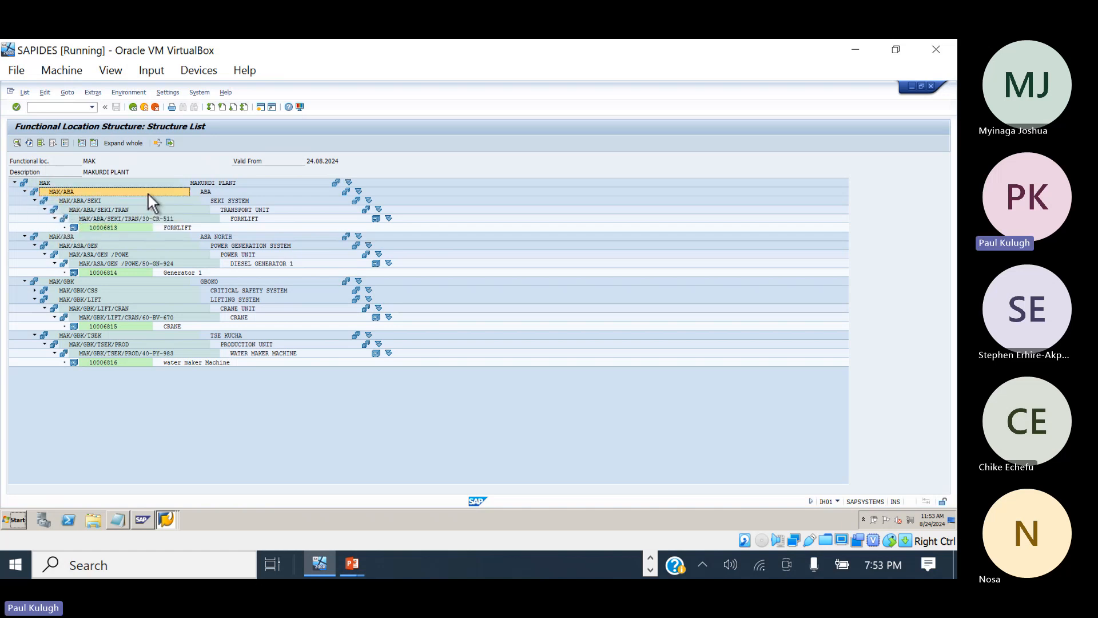
Display the color key of the structure list beside the hierarchy, compare its object types with the rows and close it
click(168, 92)
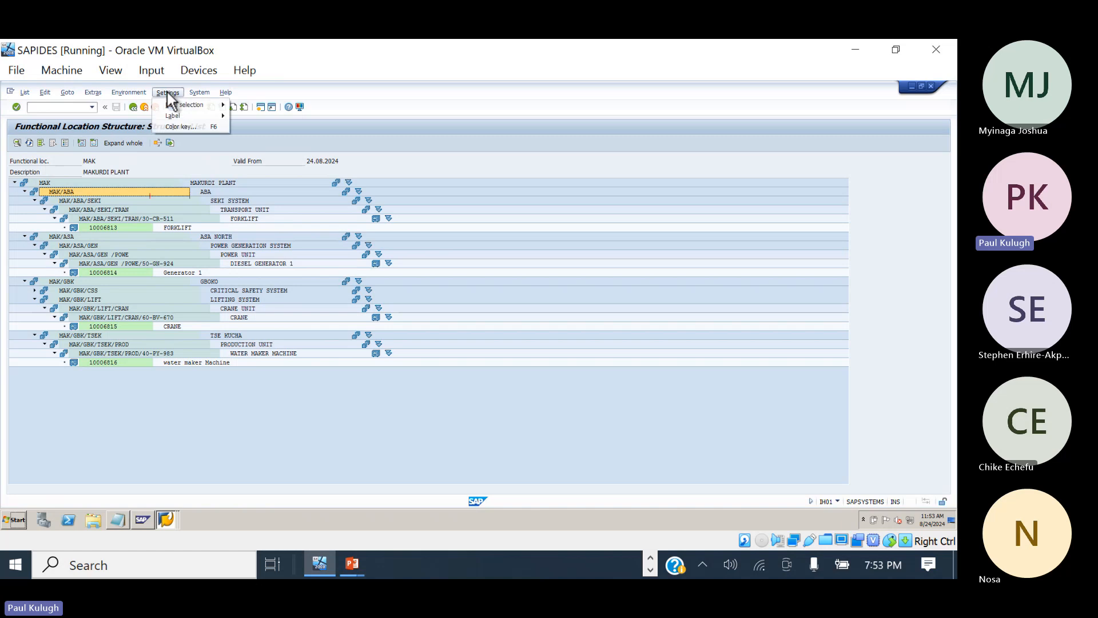
click(187, 125)
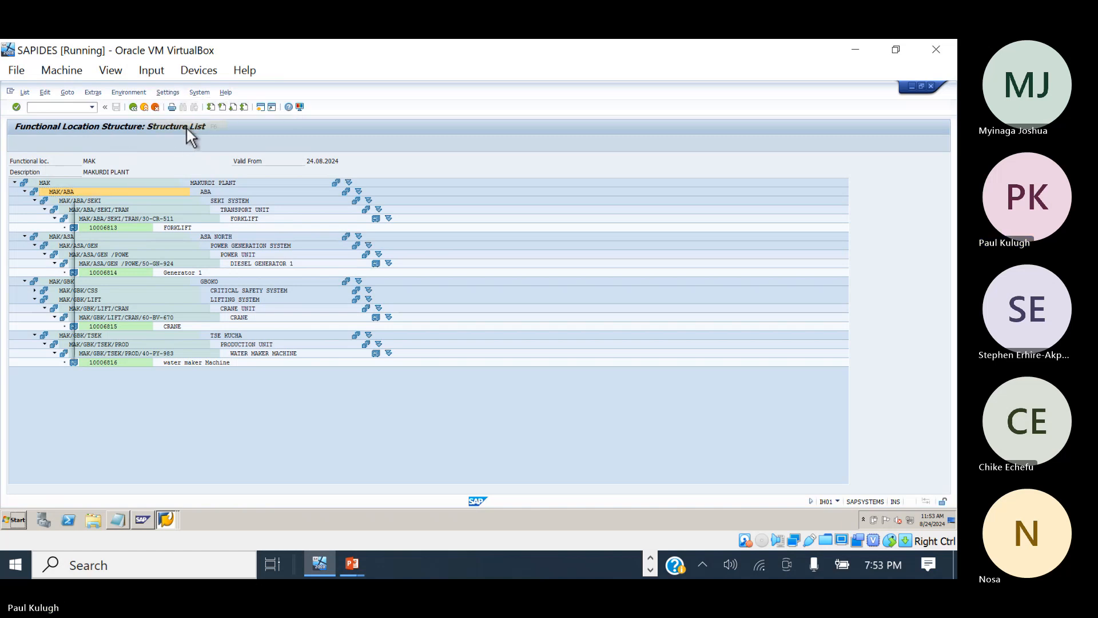
drag(193, 203, 504, 140)
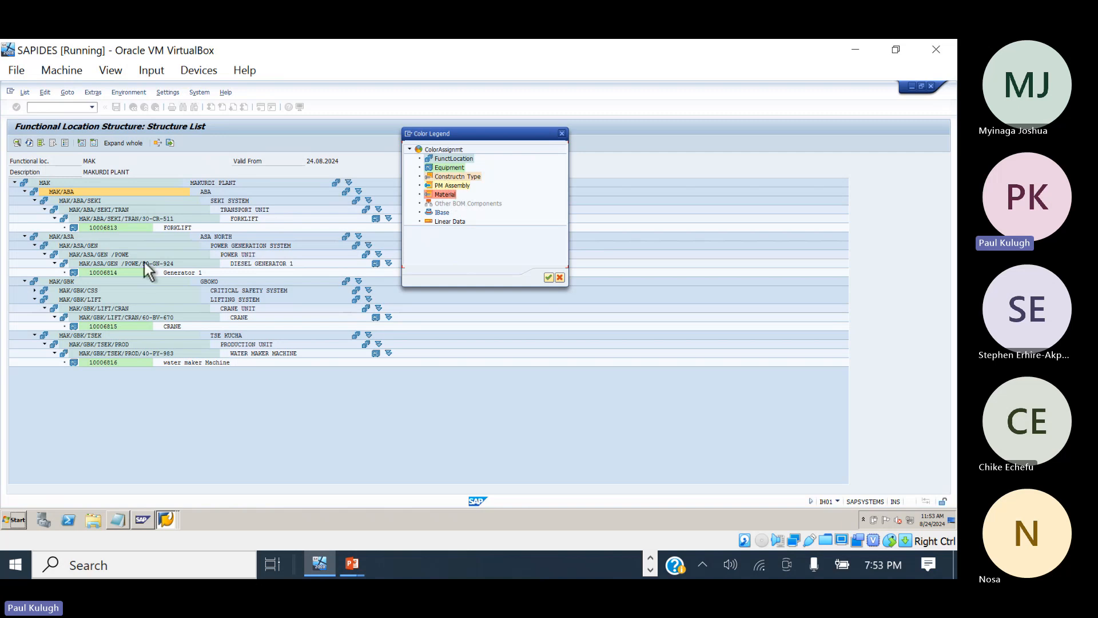
click(558, 135)
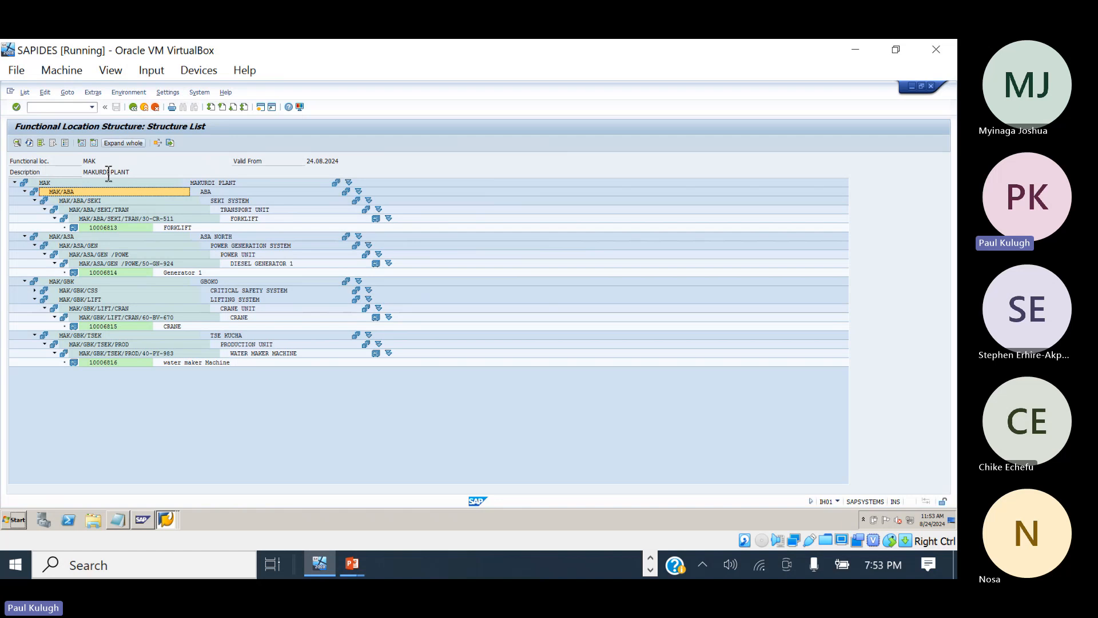
Display the master data of MAK/ABA, MAK/ABA/SEKI and MAK/ABA/SEKI/TRAN one after another, returning to the structure list each time
double_click(64, 192)
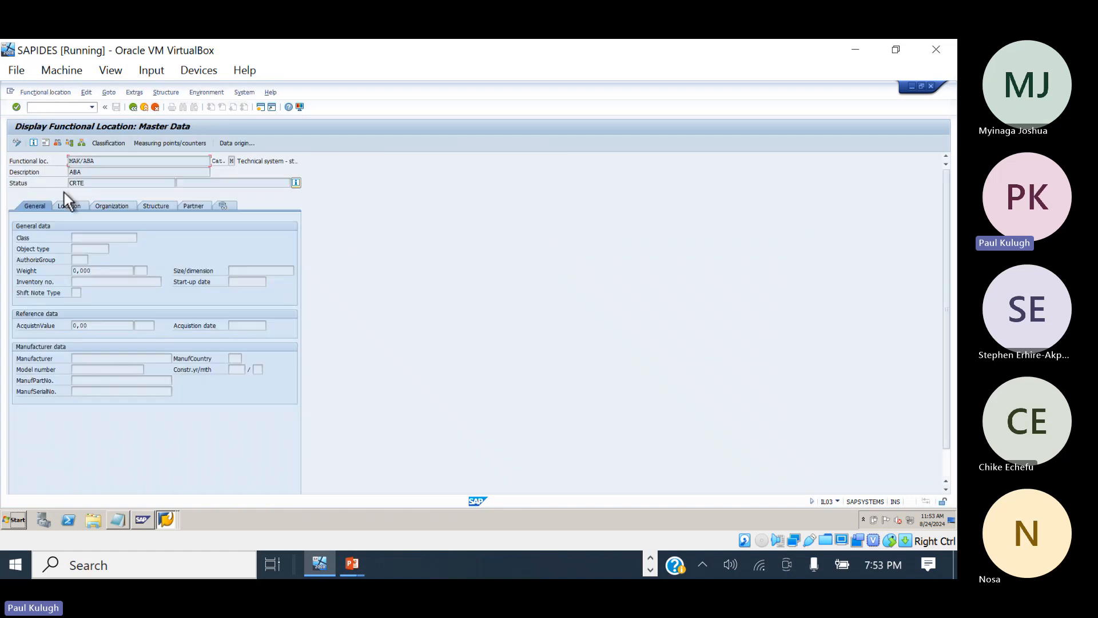
click(129, 108)
double_click(98, 198)
click(133, 107)
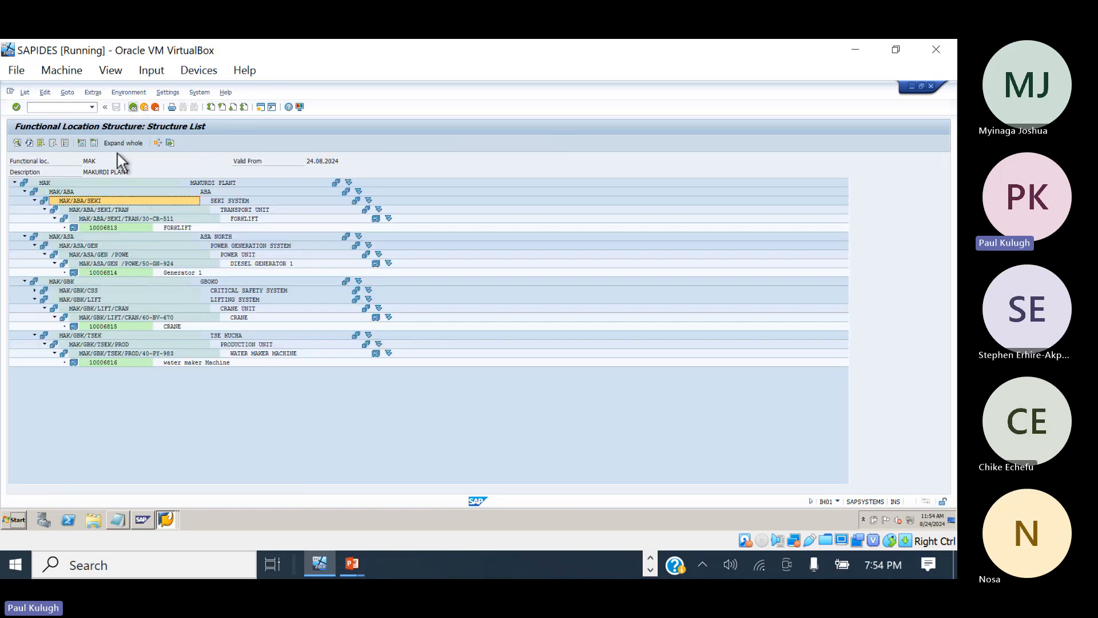
double_click(111, 208)
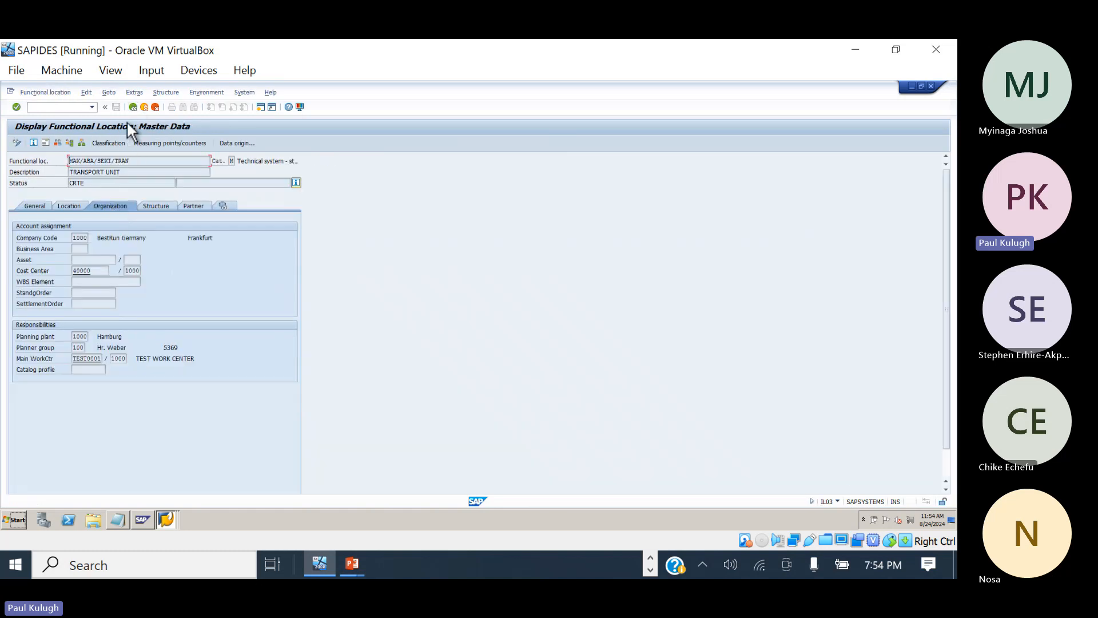
click(131, 107)
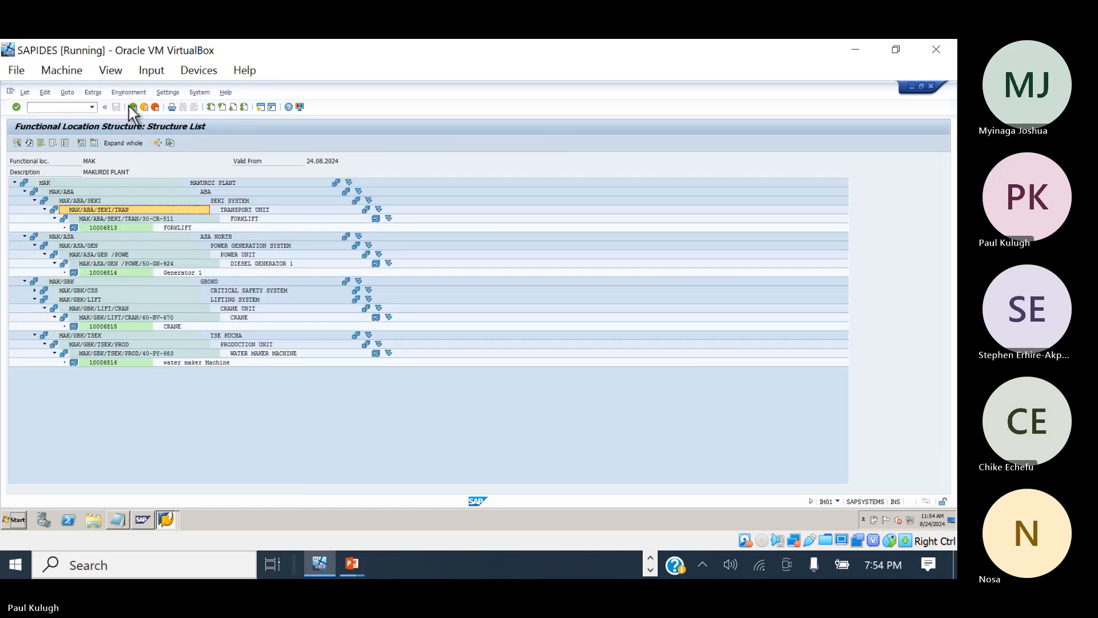
Check the location and organization data of functional location MAK/ABA/SEKI/TRAN/30-CR-511, including company code and main work center, and return to the structure list
click(113, 218)
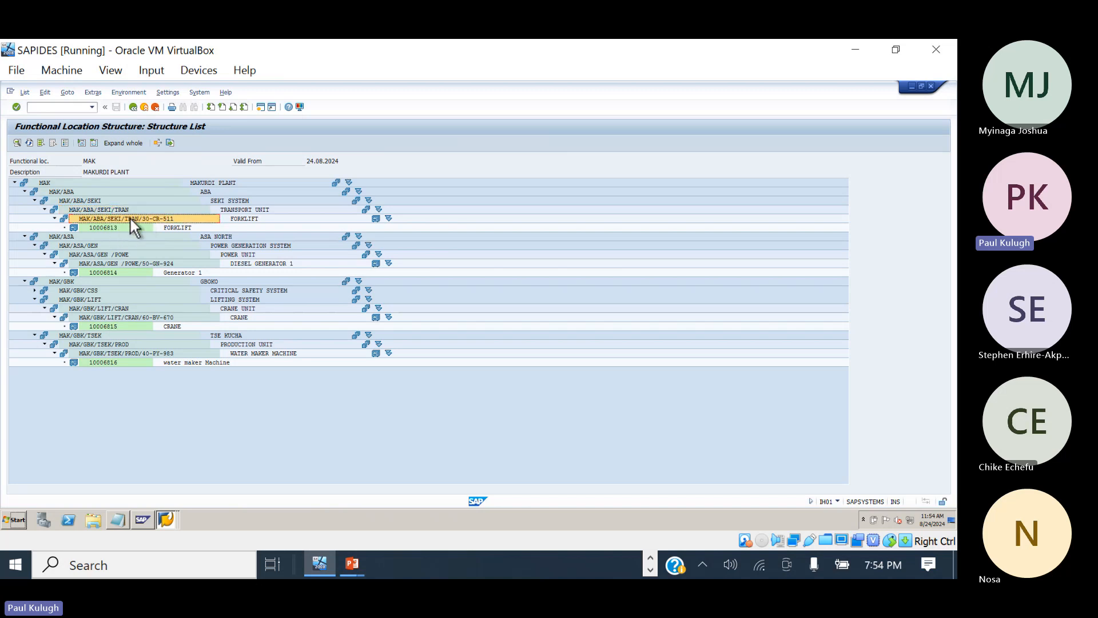
double_click(130, 218)
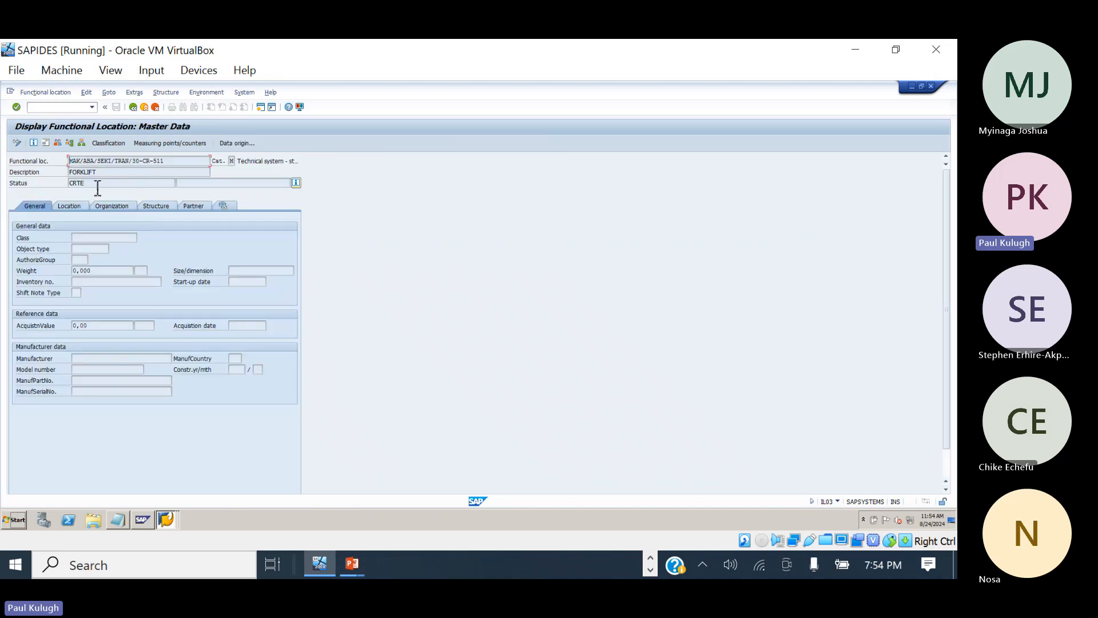
click(67, 205)
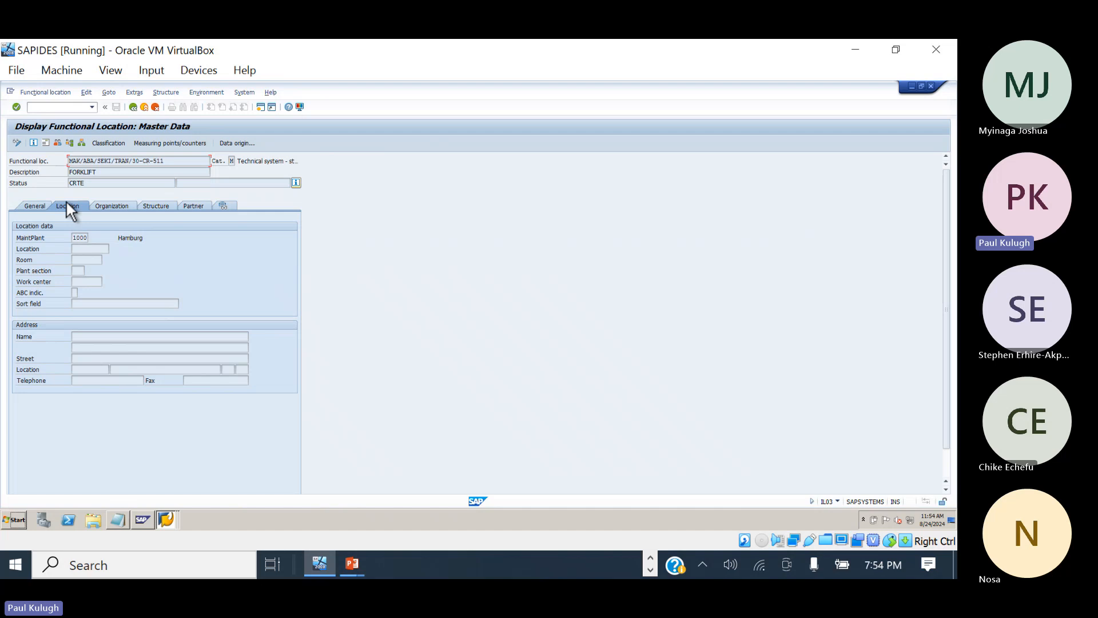
click(105, 208)
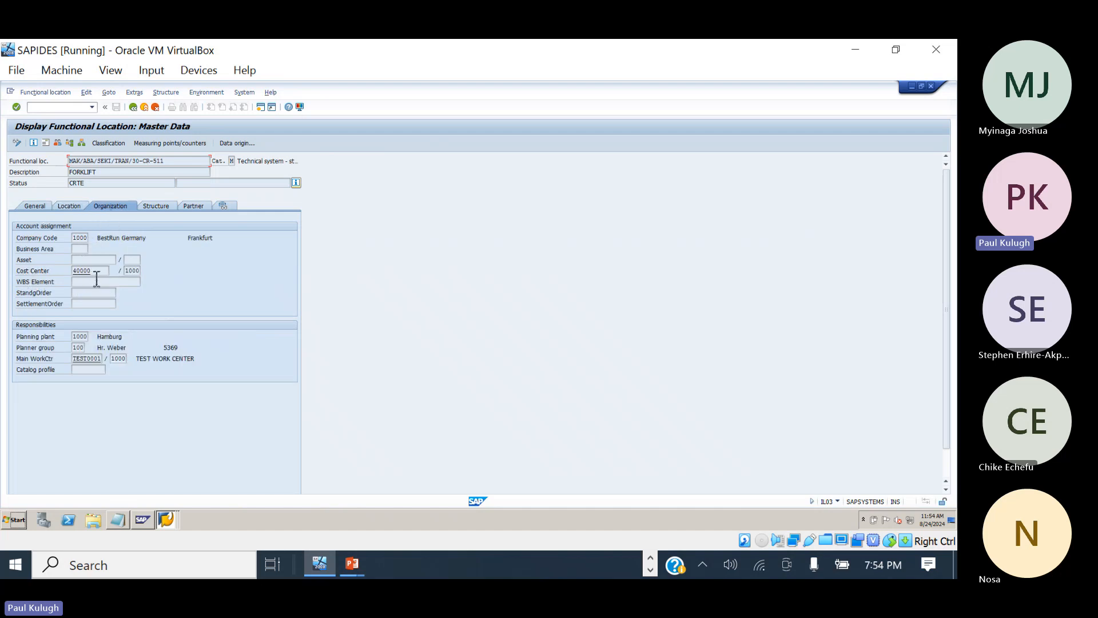
click(75, 237)
click(98, 358)
click(132, 108)
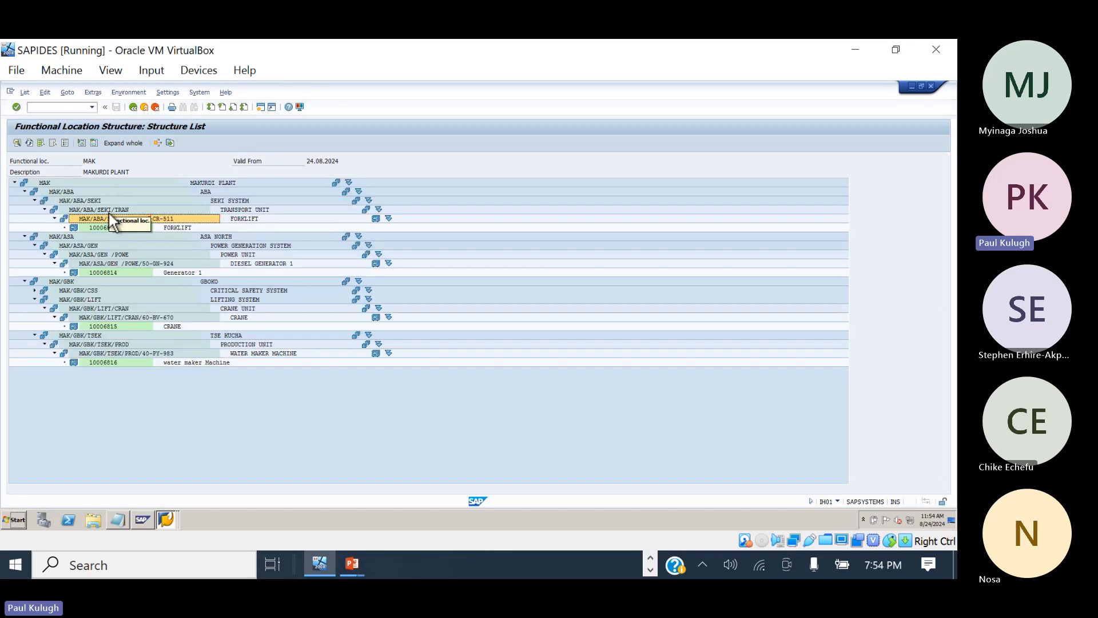
Review the forklift equipment's organization, location, structure and general data, and return to the structure list
double_click(104, 228)
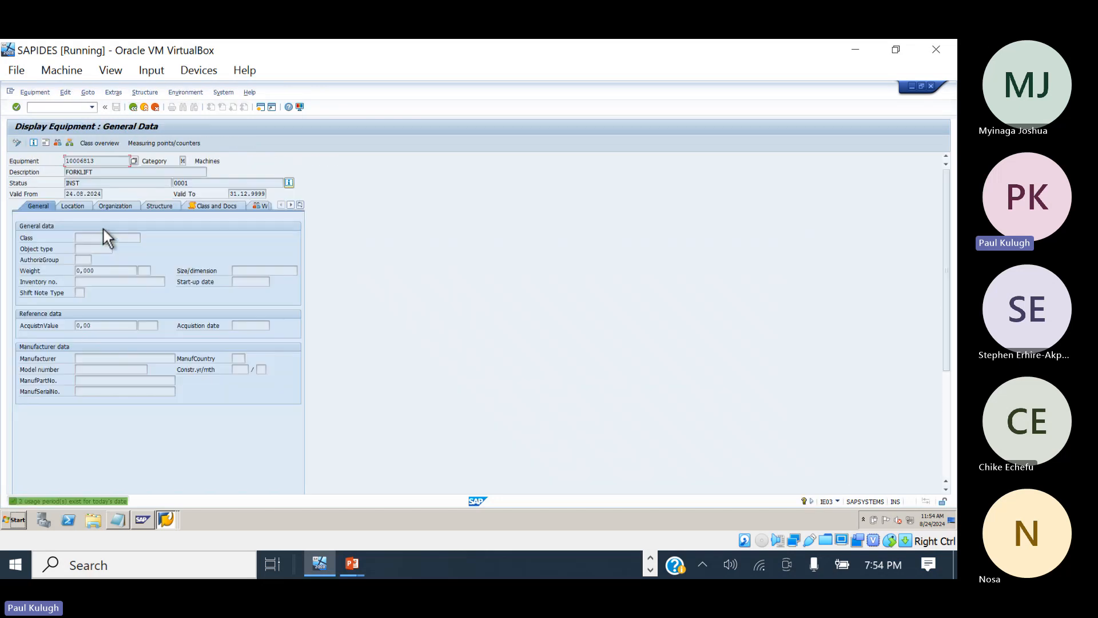
click(108, 212)
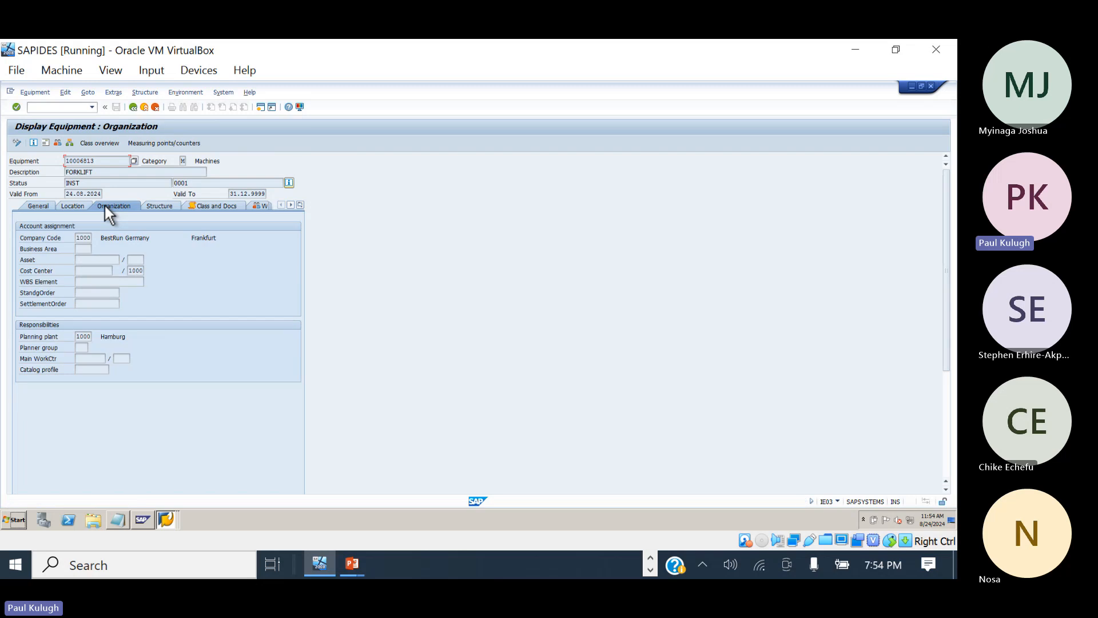
click(76, 209)
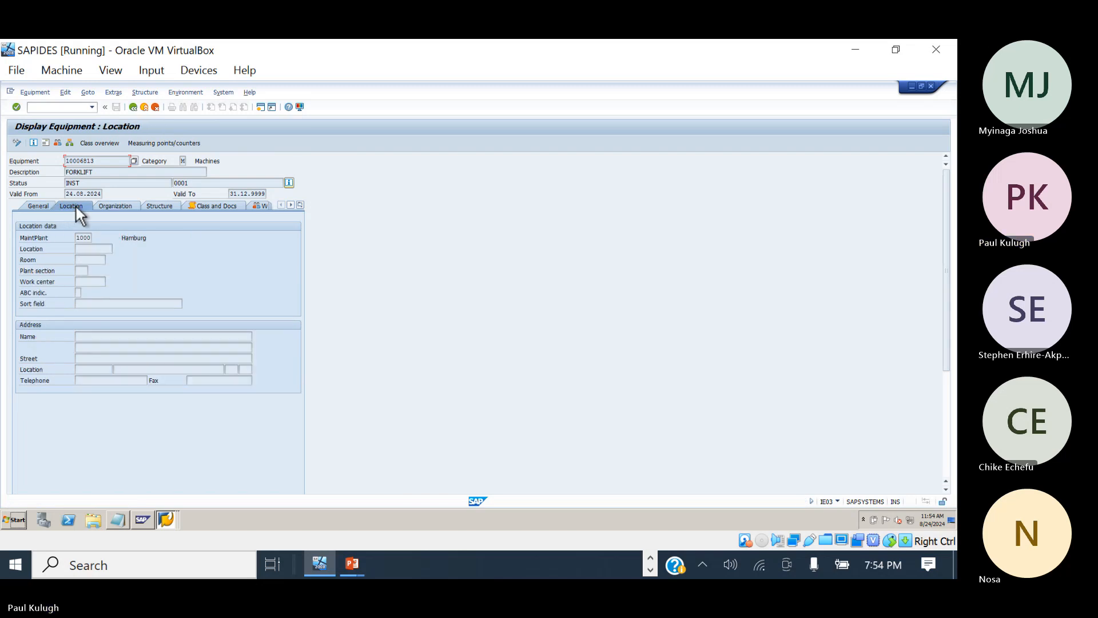
click(96, 209)
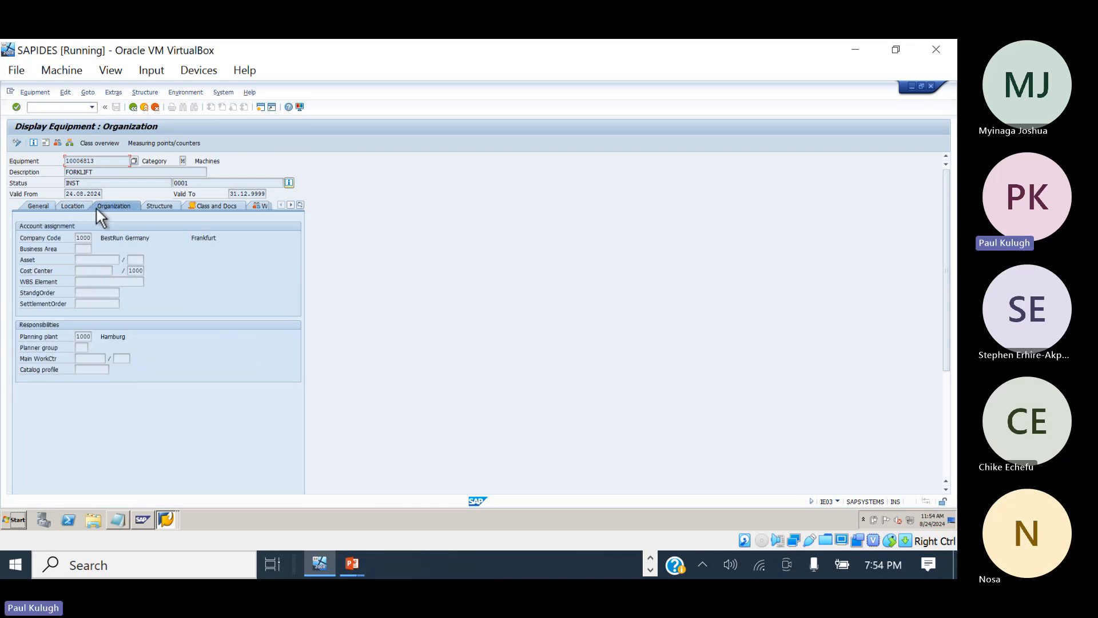
click(158, 209)
click(125, 208)
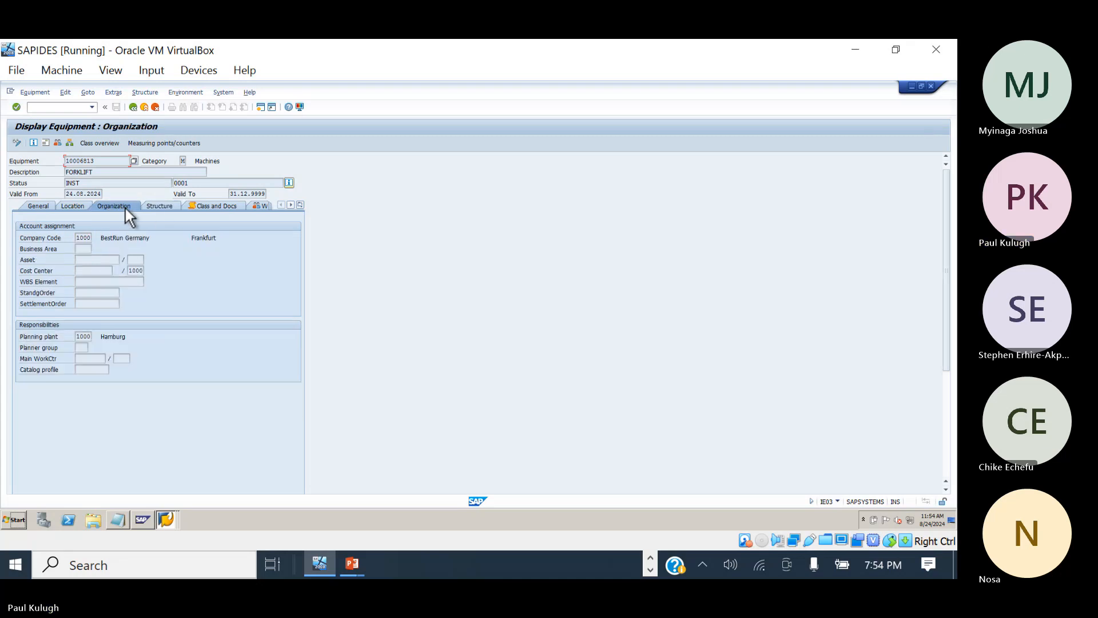
click(78, 207)
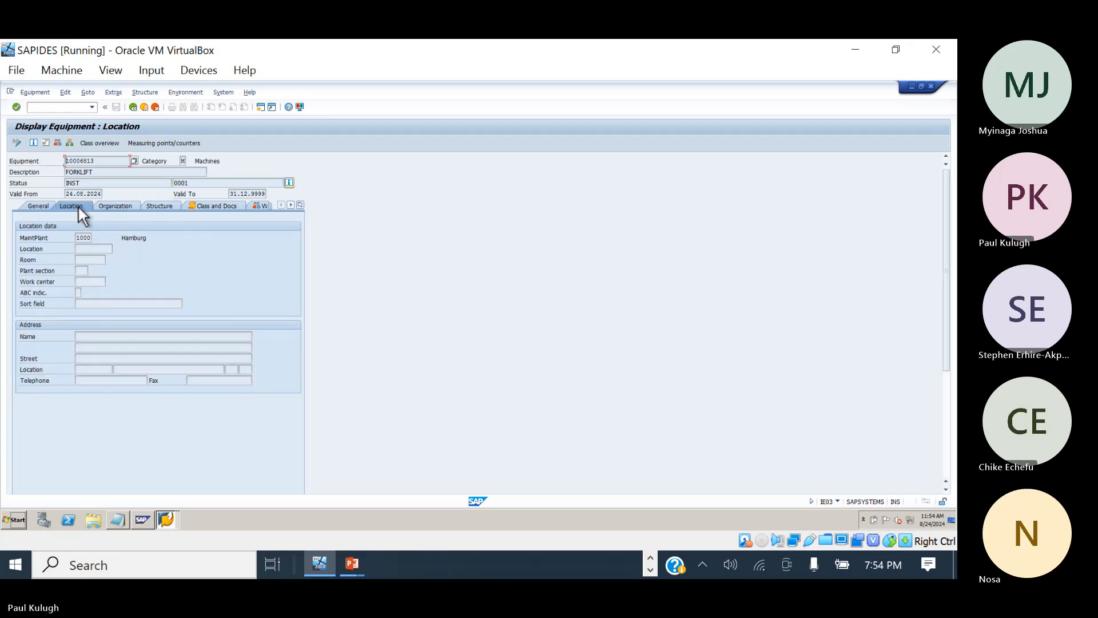
click(42, 205)
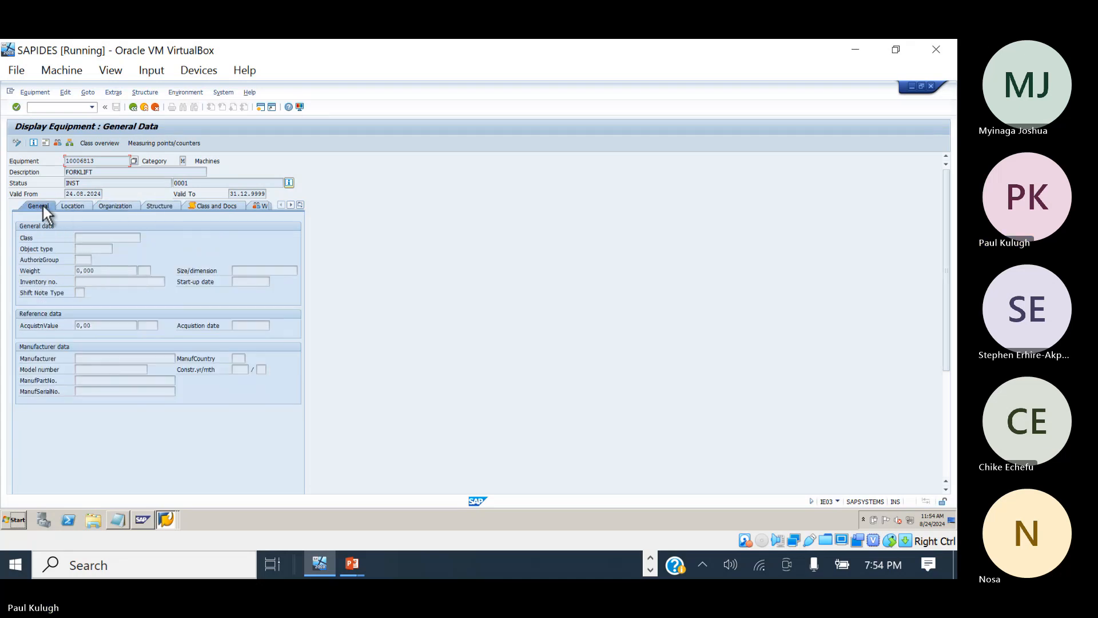
click(134, 107)
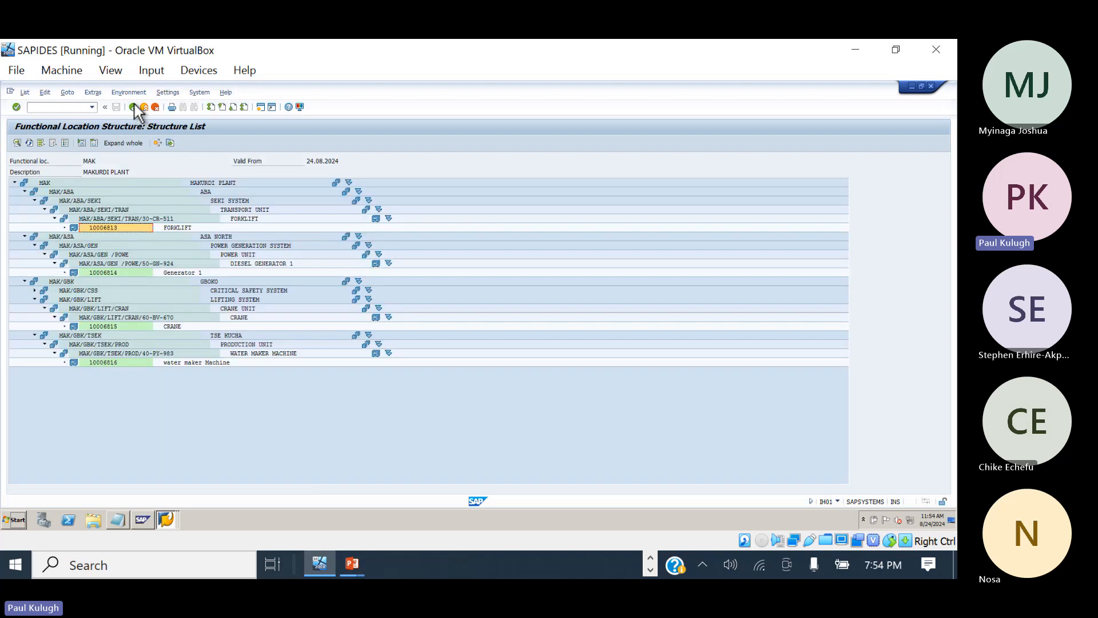
Review the Generator 1 equipment's organization, structure, location and general data, and return to the structure list
double_click(108, 270)
click(115, 205)
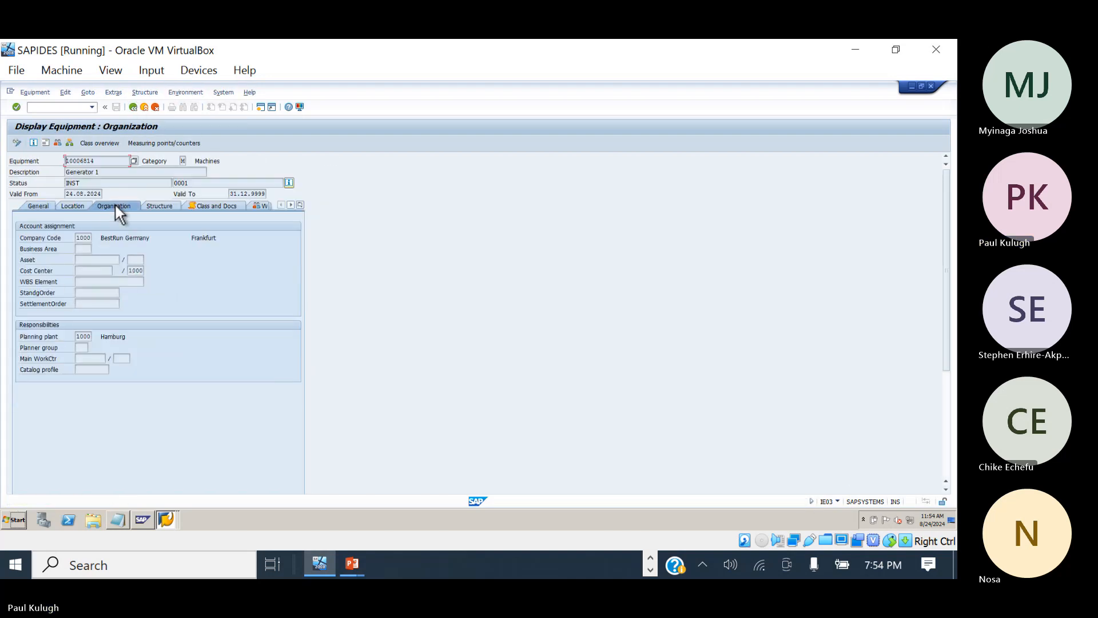
click(153, 206)
click(84, 204)
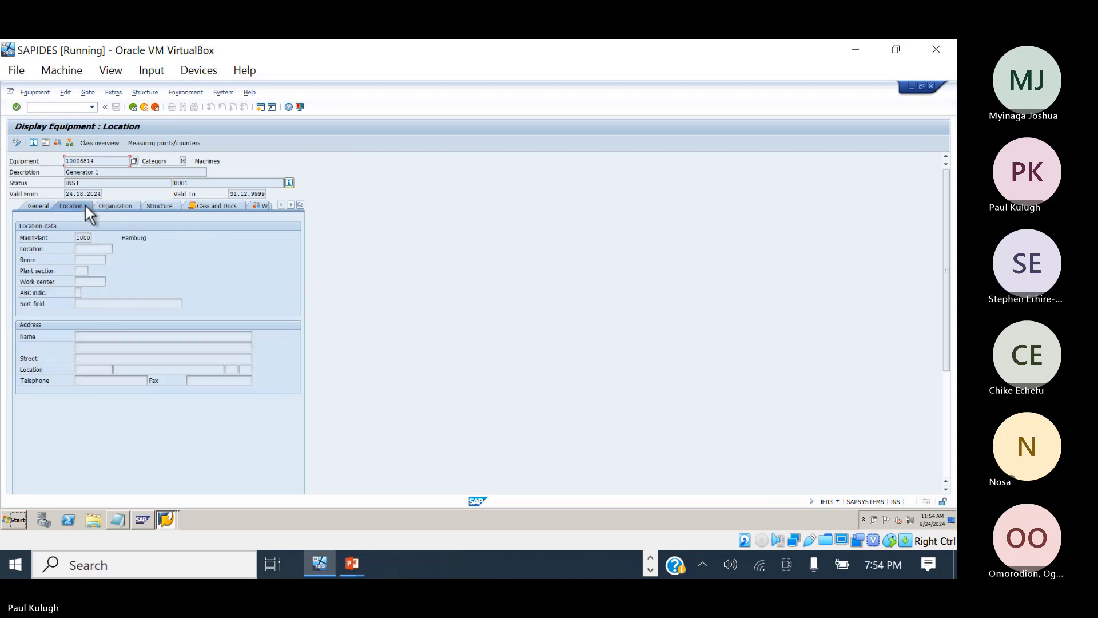
click(109, 204)
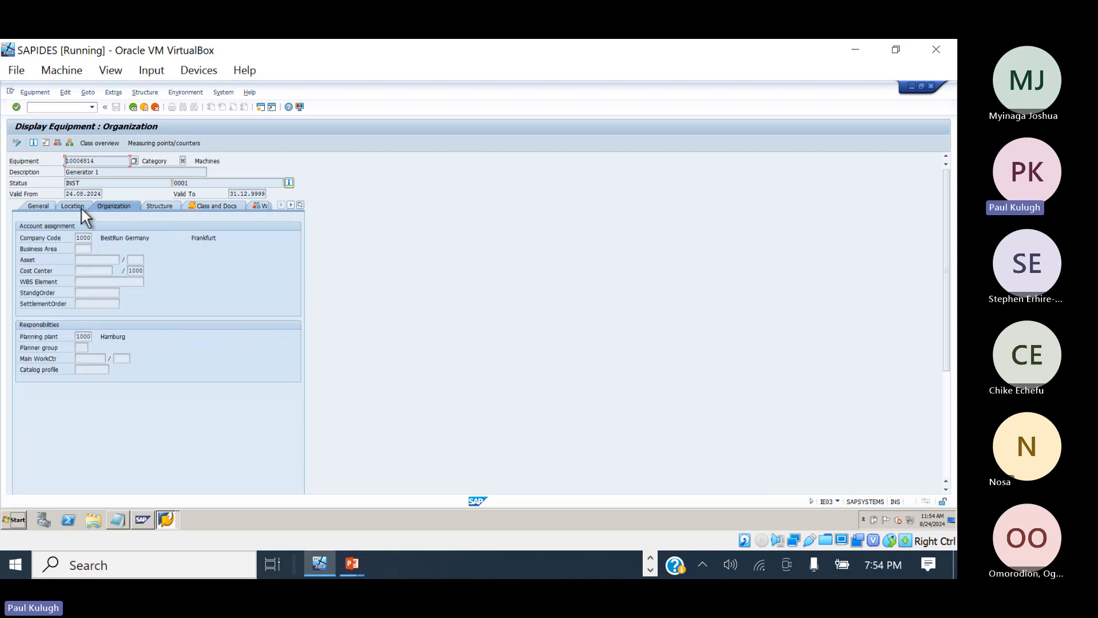
click(48, 205)
click(130, 107)
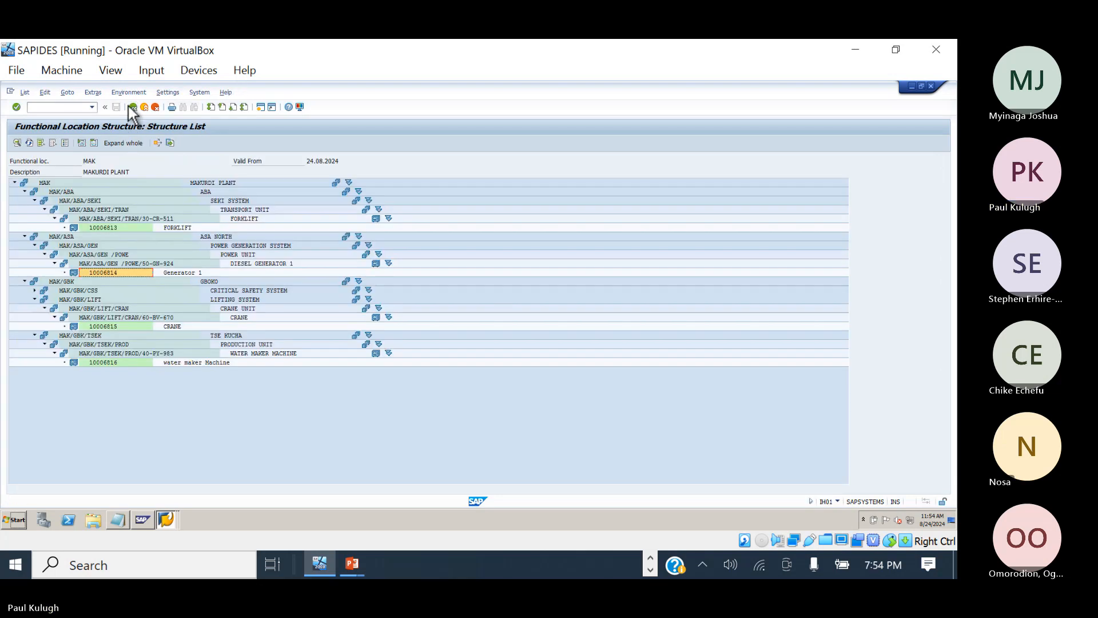
Display the crane equipment under MAK/GBK/LIFT/CRAN/60-BV-670 and check its organization and location data
double_click(118, 326)
click(110, 206)
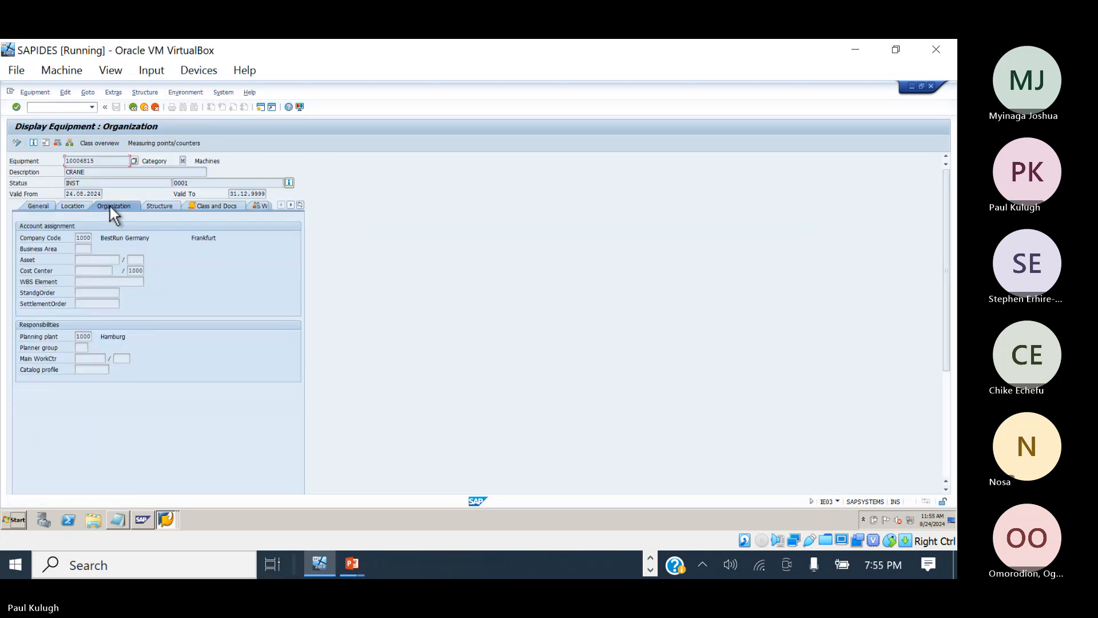
click(81, 206)
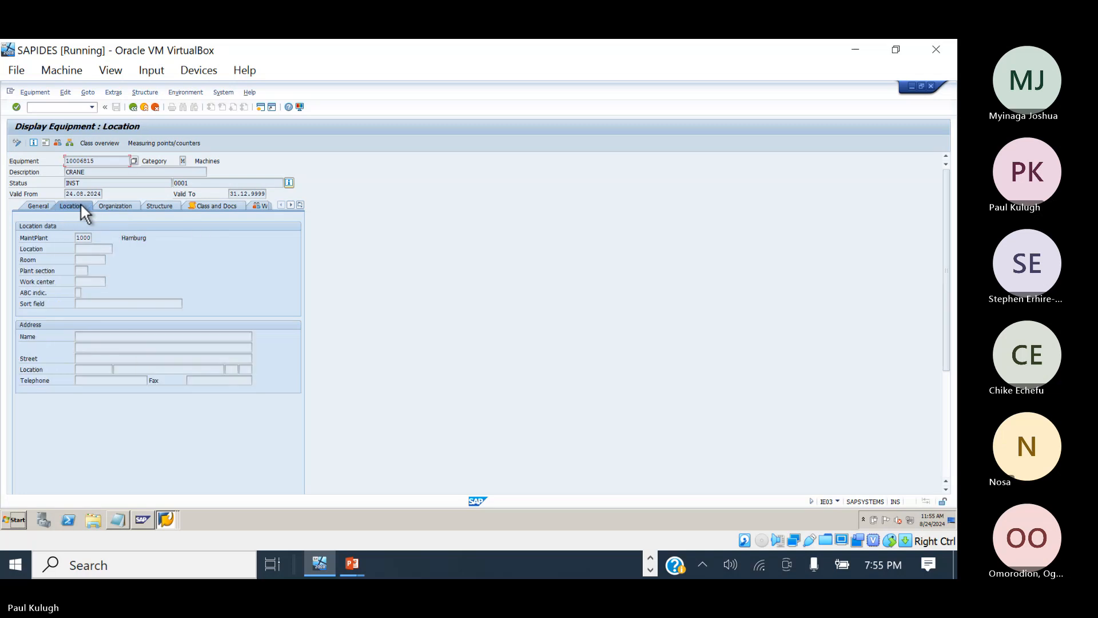
click(122, 208)
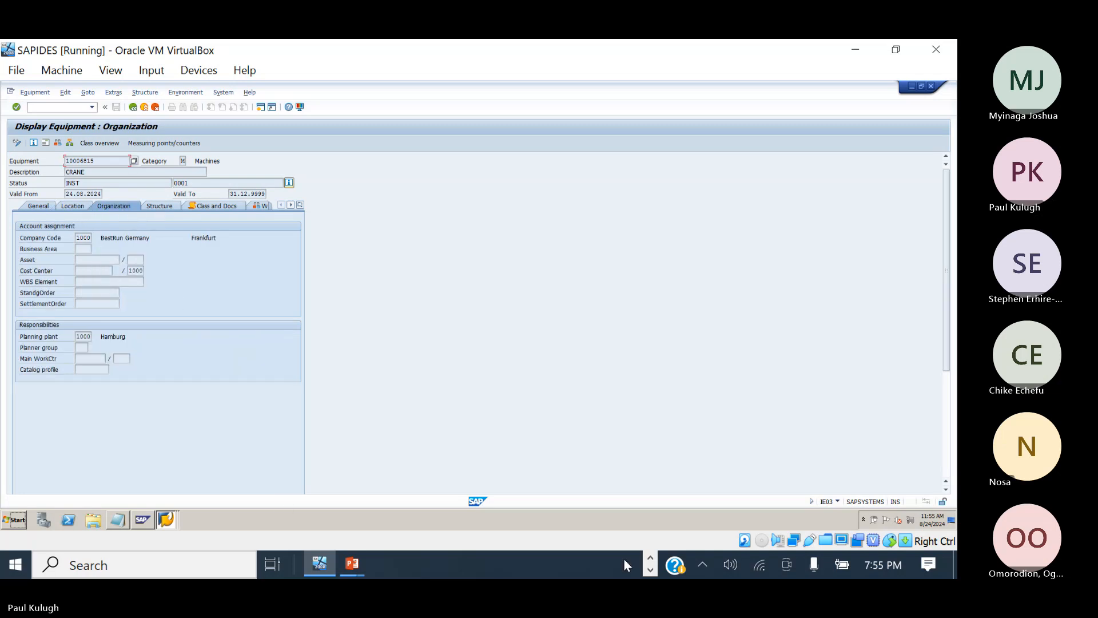
Switch to the Teams meeting, admit the participant waiting in the lobby, and return to the SAP virtual machine
click(650, 571)
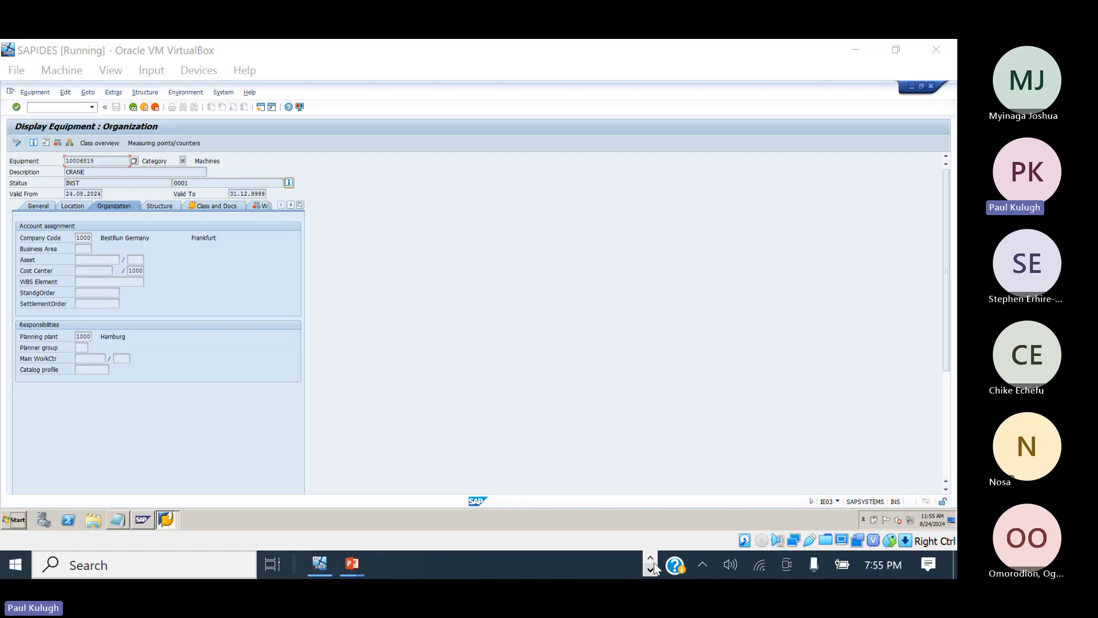
click(650, 557)
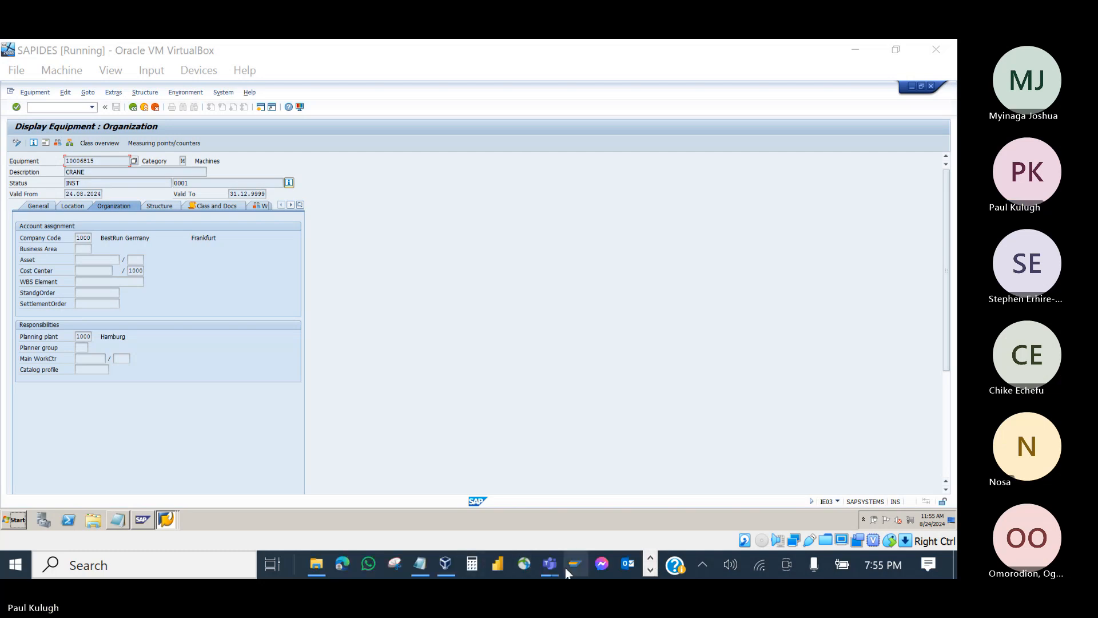
mouse_move(555, 564)
click(532, 492)
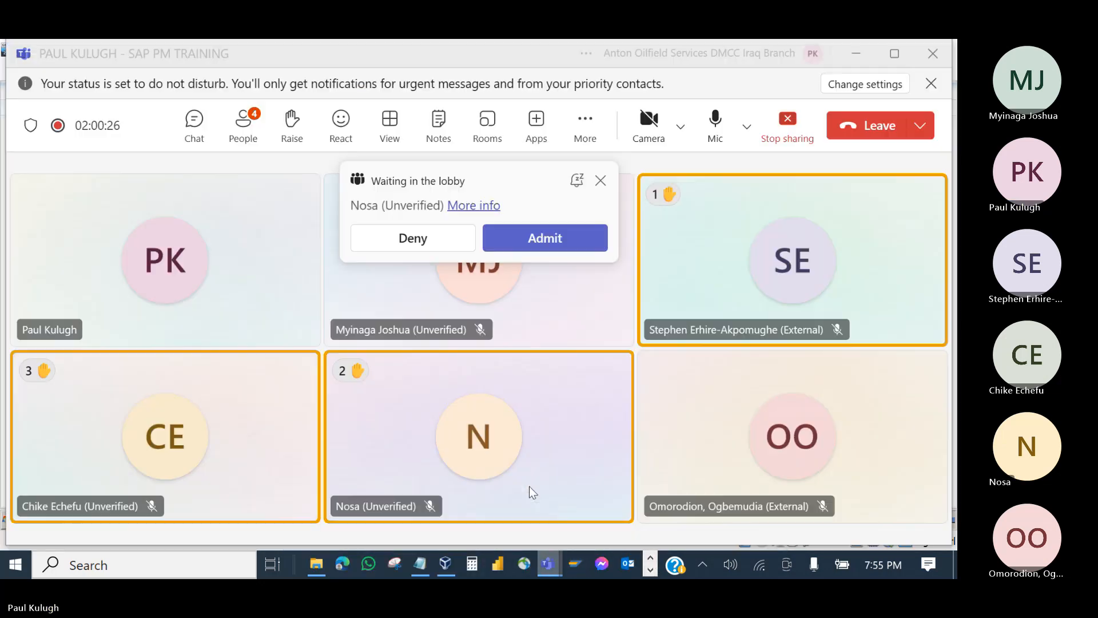
click(529, 238)
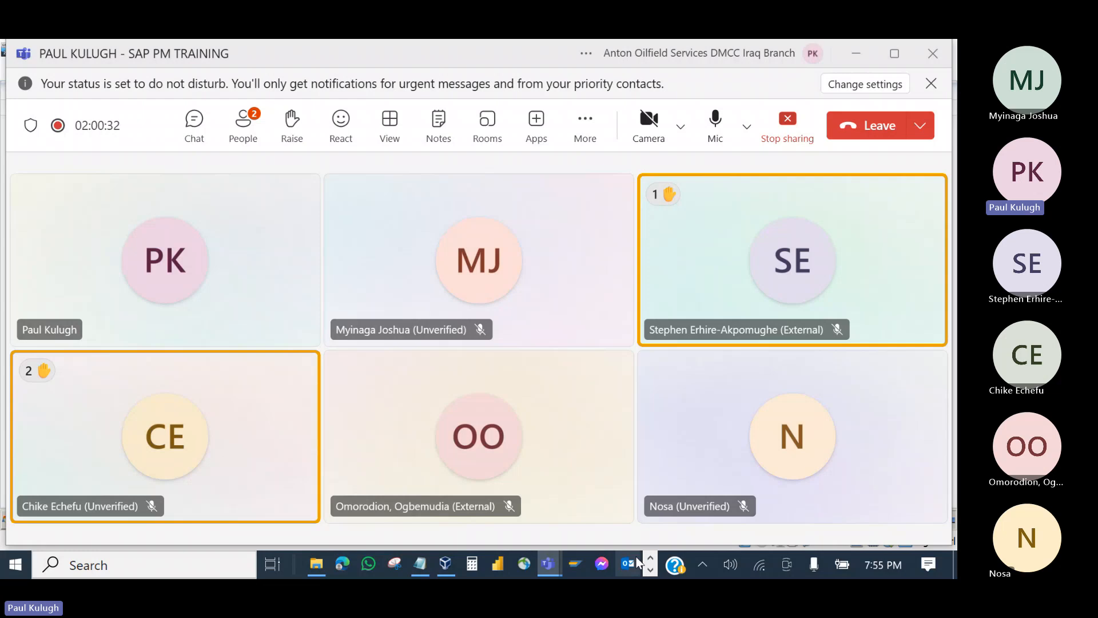
click(650, 569)
click(315, 563)
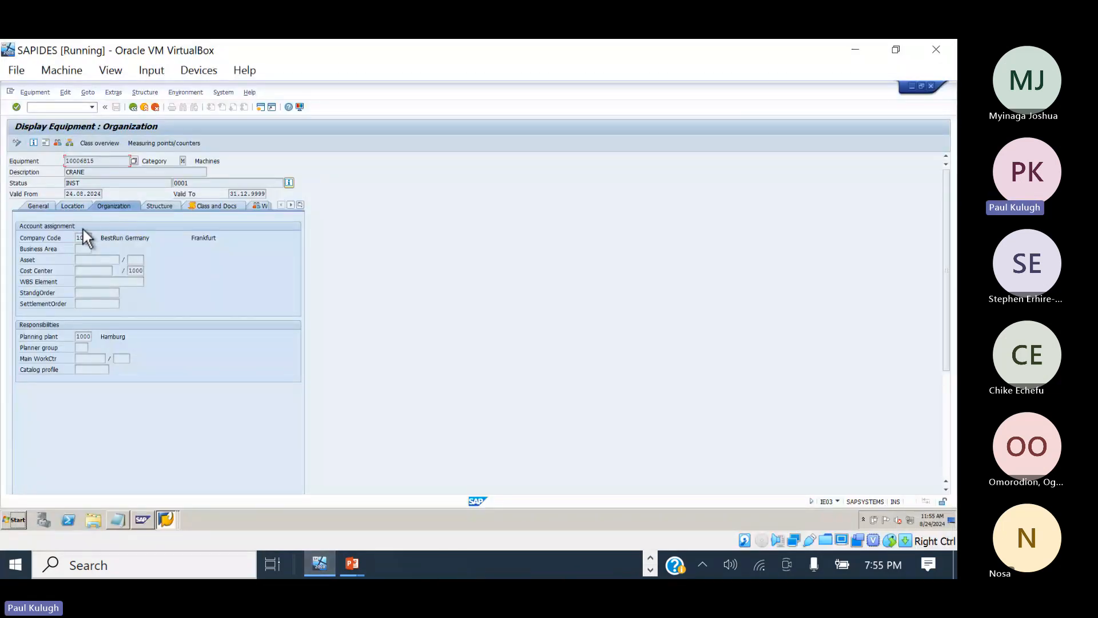
Check the cost center and asset fields of the crane equipment and return to the structure list
click(91, 270)
click(84, 261)
click(135, 106)
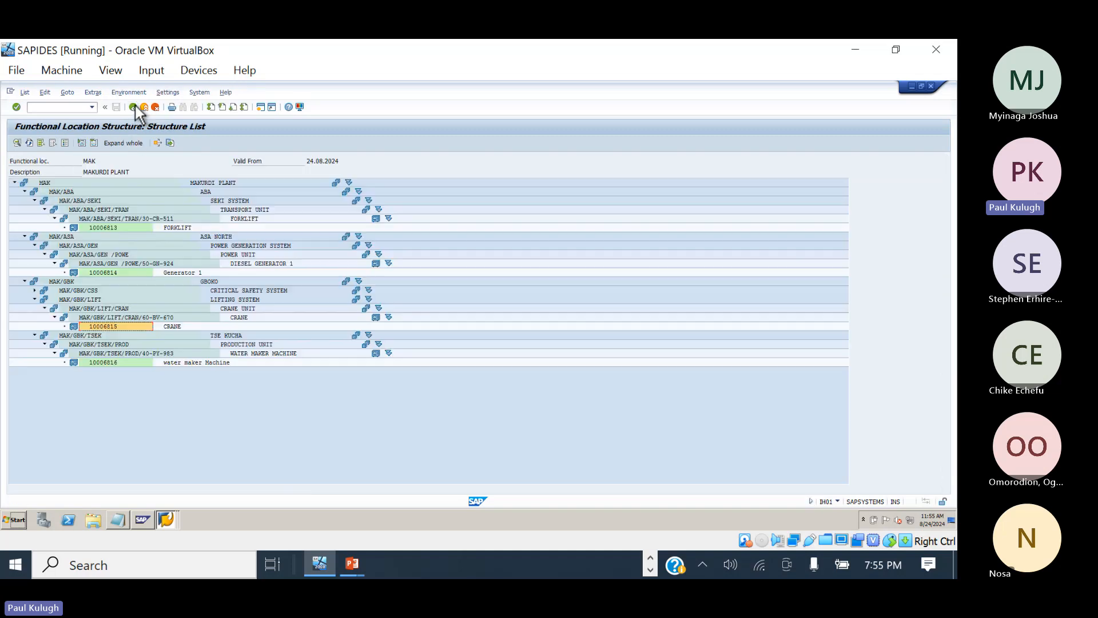
Compare the organization data of functional location MAK/GBK/LIFT/CRAN/60-BV-670 with its crane equipment, and exit to SAP Easy Access
click(109, 318)
double_click(119, 317)
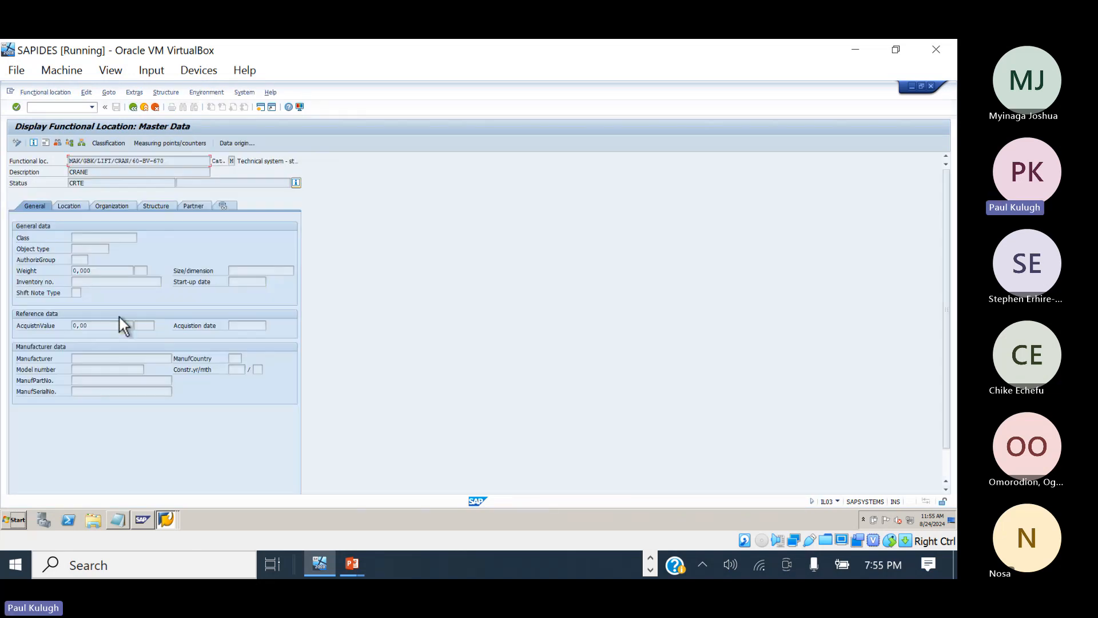
click(115, 208)
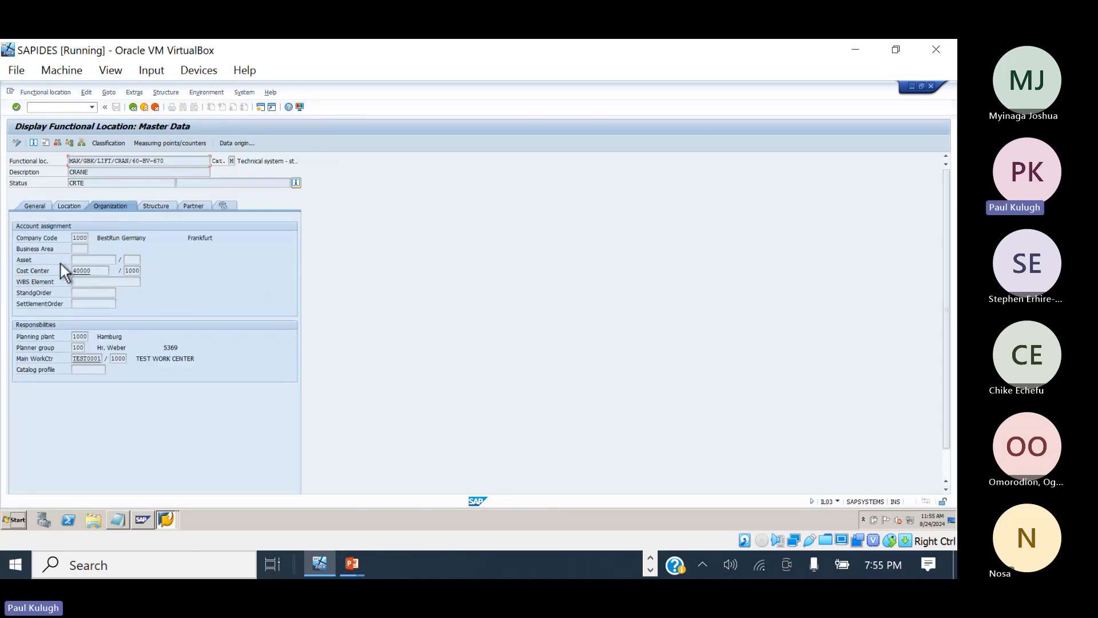
click(133, 107)
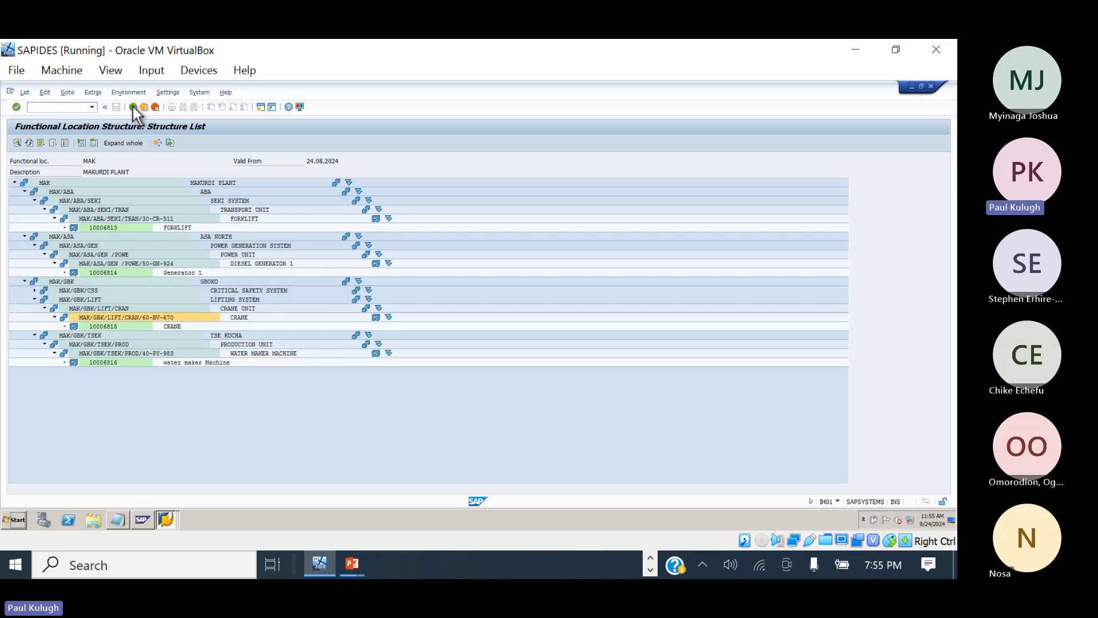
double_click(114, 327)
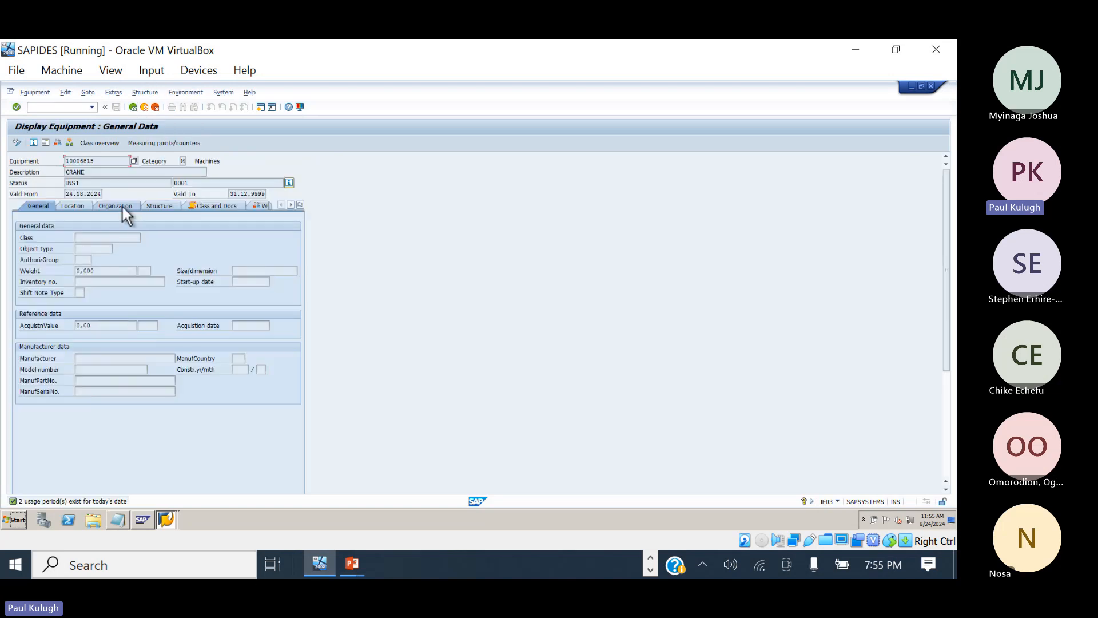
click(122, 206)
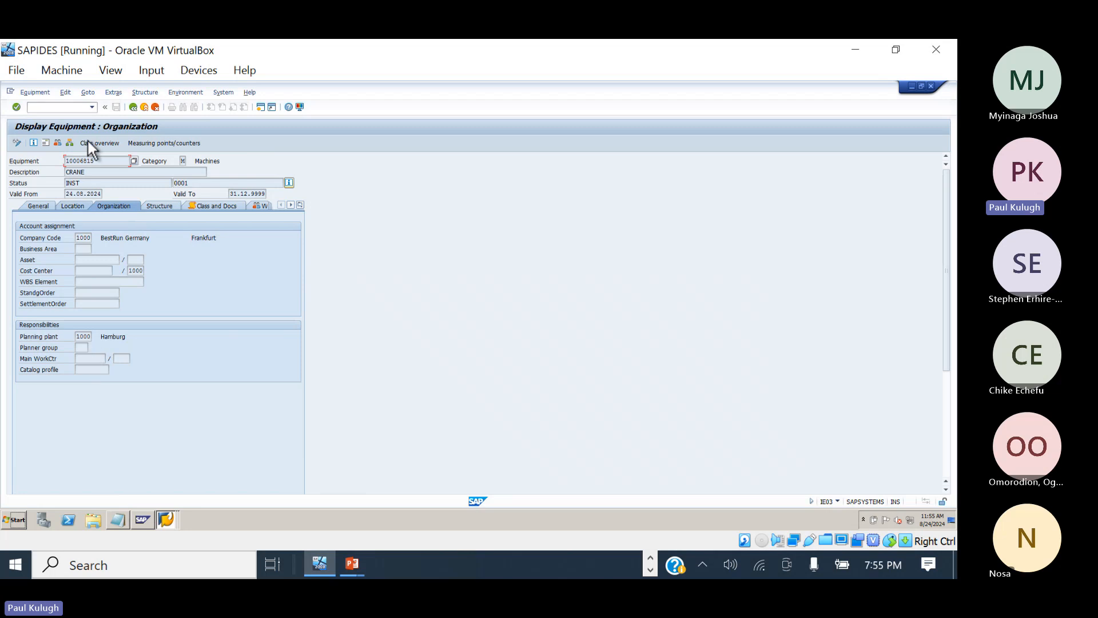
click(135, 107)
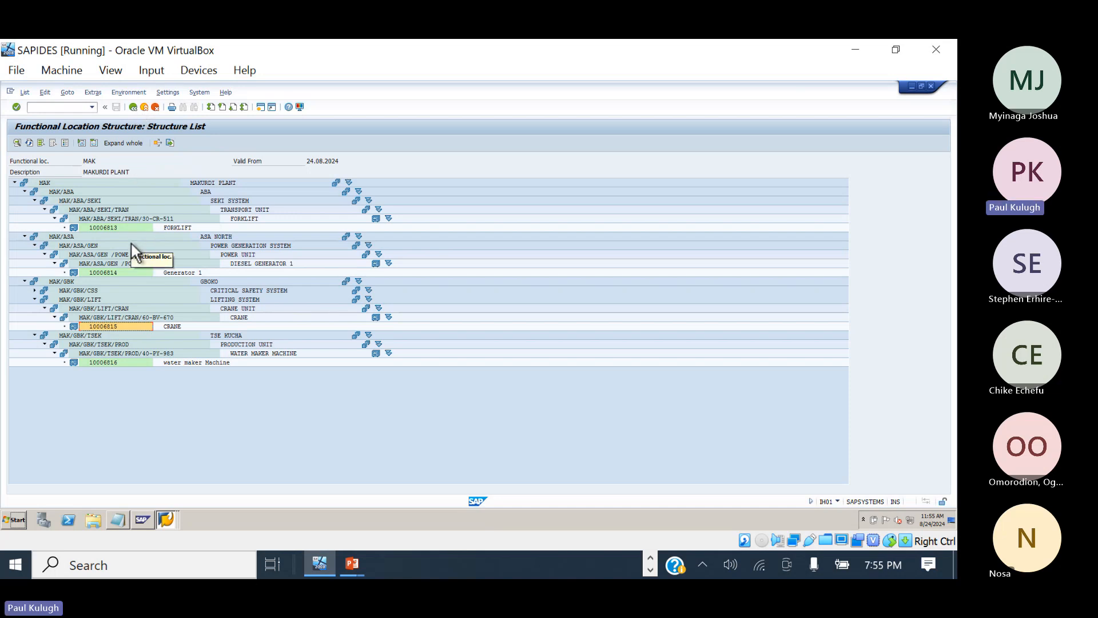
click(134, 107)
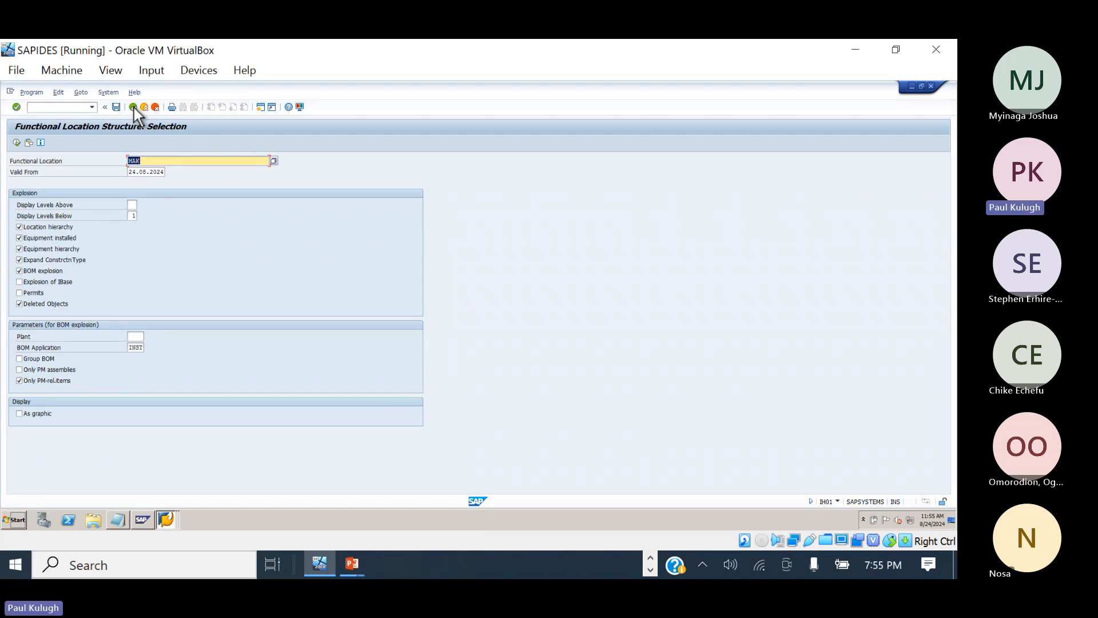
click(133, 107)
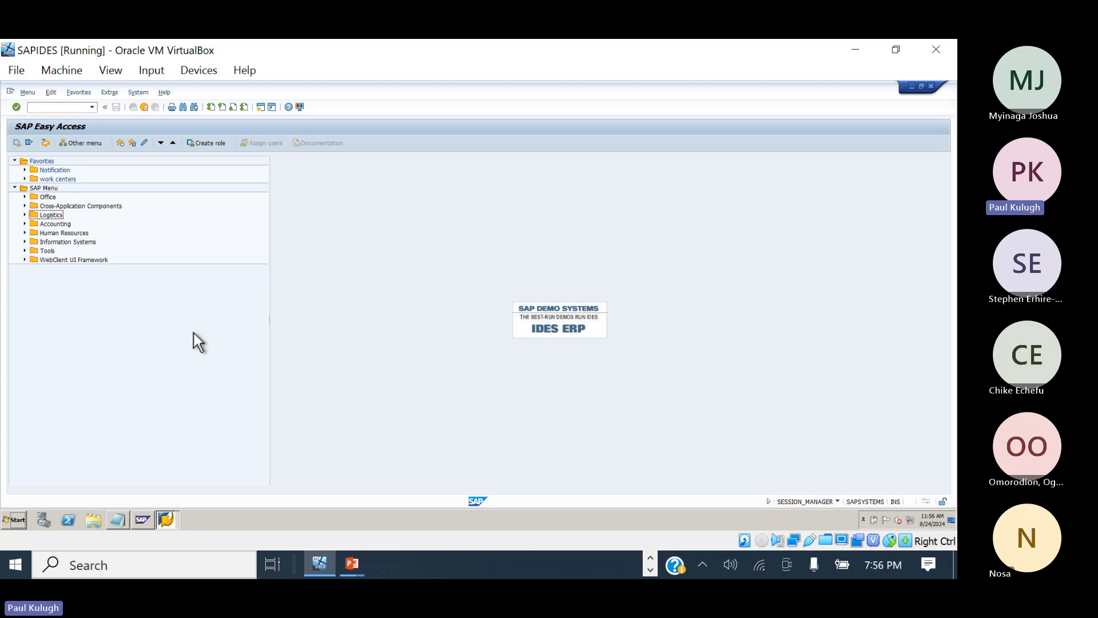
Switch to the PowerPoint equipment presentation and review the Exercise 7 and Prerequisite for Equipment Installation slides
click(352, 565)
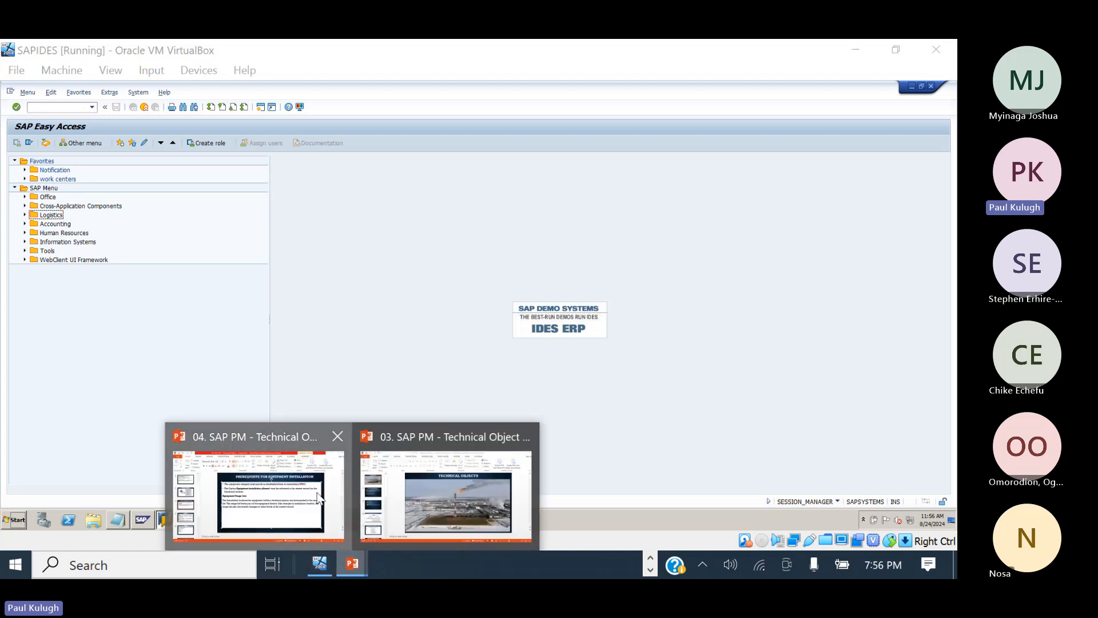
click(319, 497)
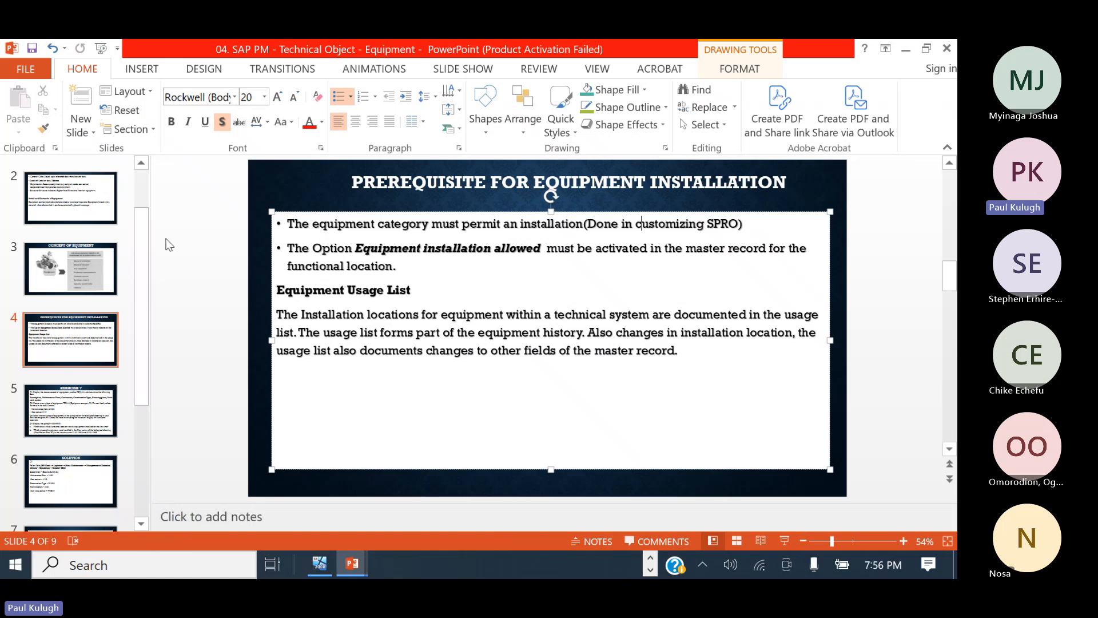
key(Page_Down)
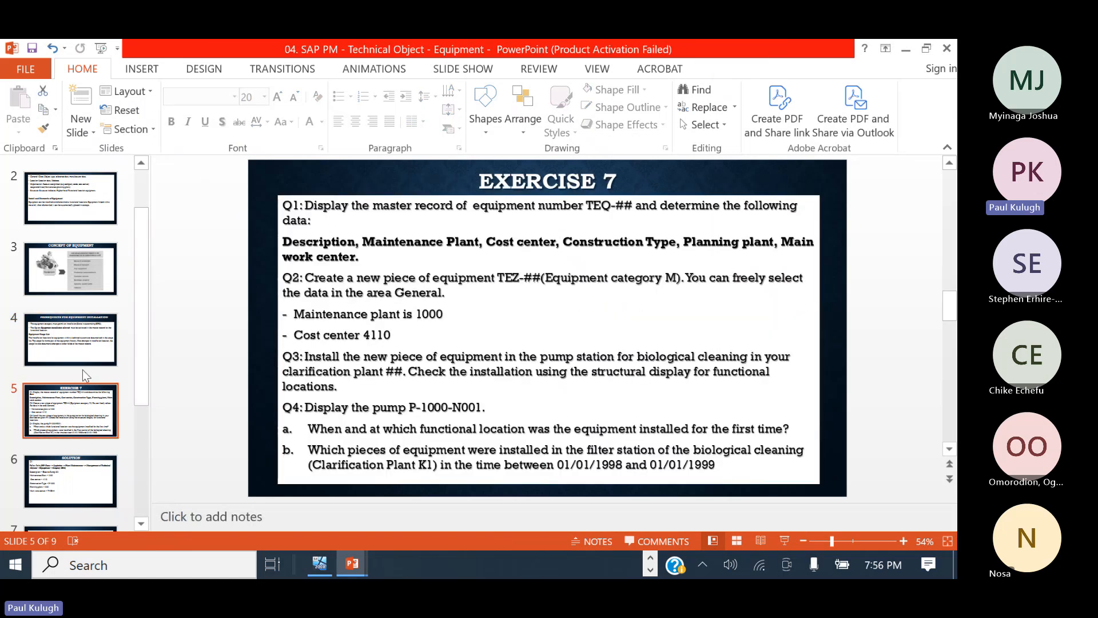
click(89, 346)
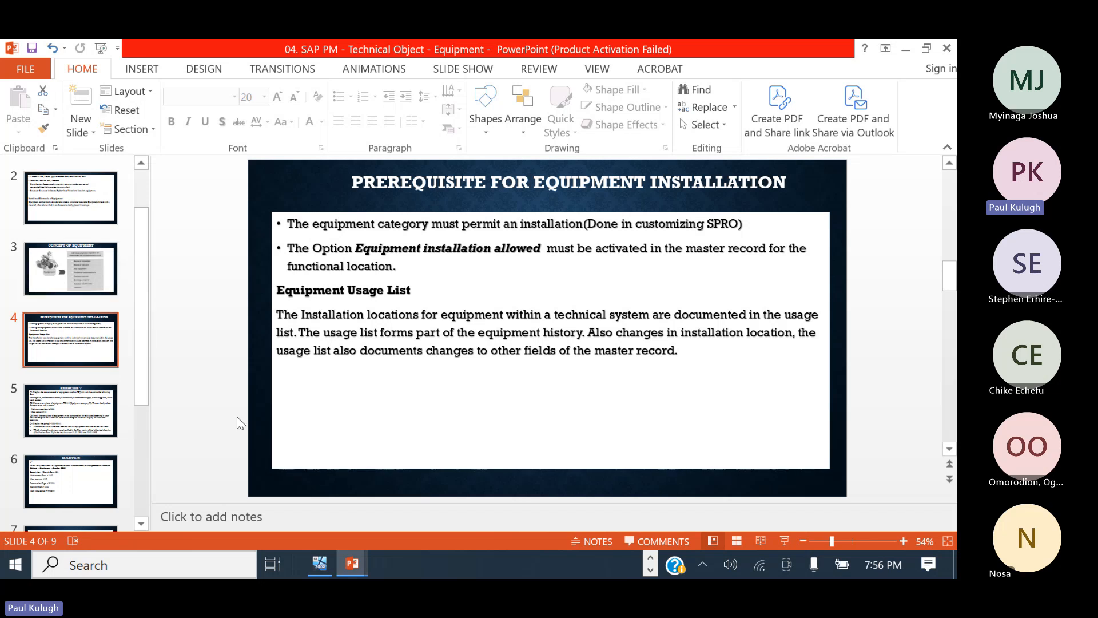
Switch back to the SAP virtual machine and copy equipment number 10006813 from the Notepad list
click(320, 566)
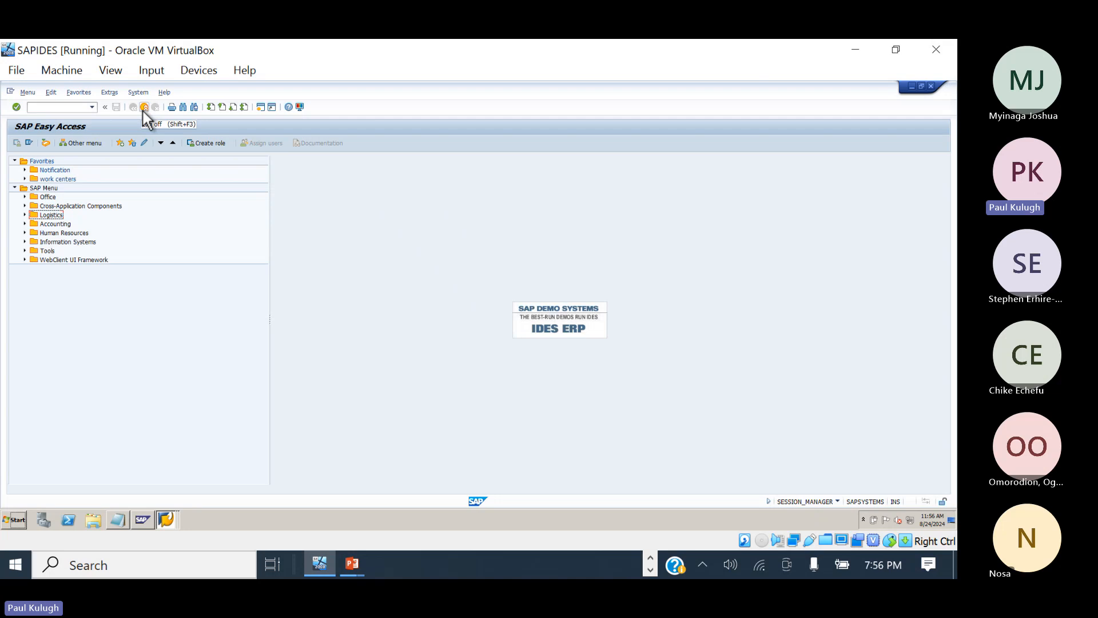
click(118, 519)
double_click(473, 119)
key(ctrl+c)
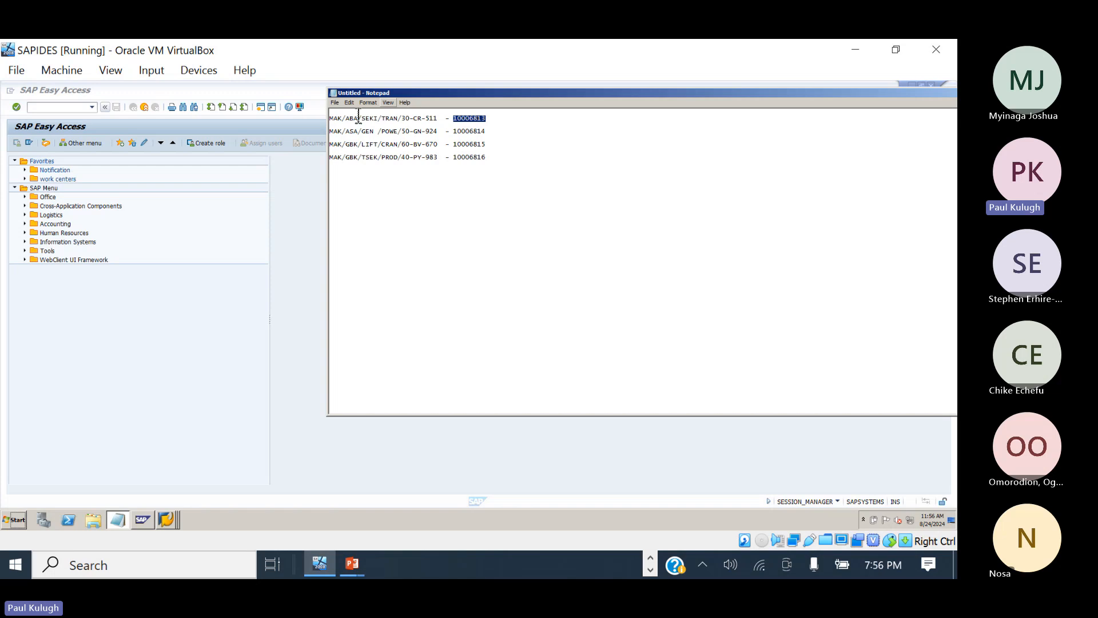
click(80, 108)
text(i)
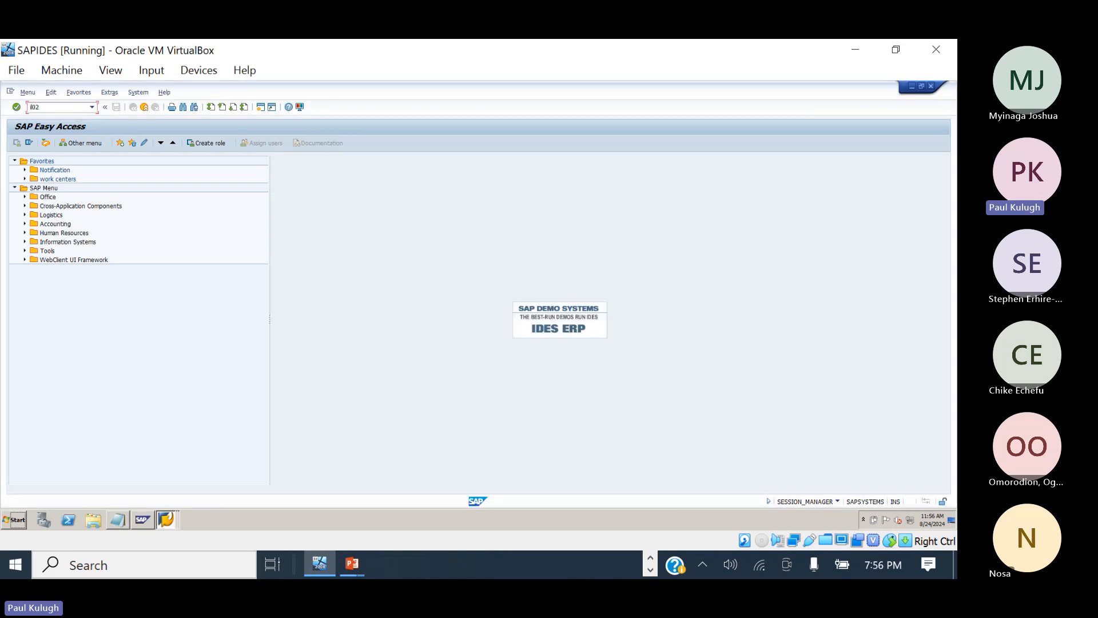
text(l02)
key(Return)
key(ctrl+v)
key(Return)
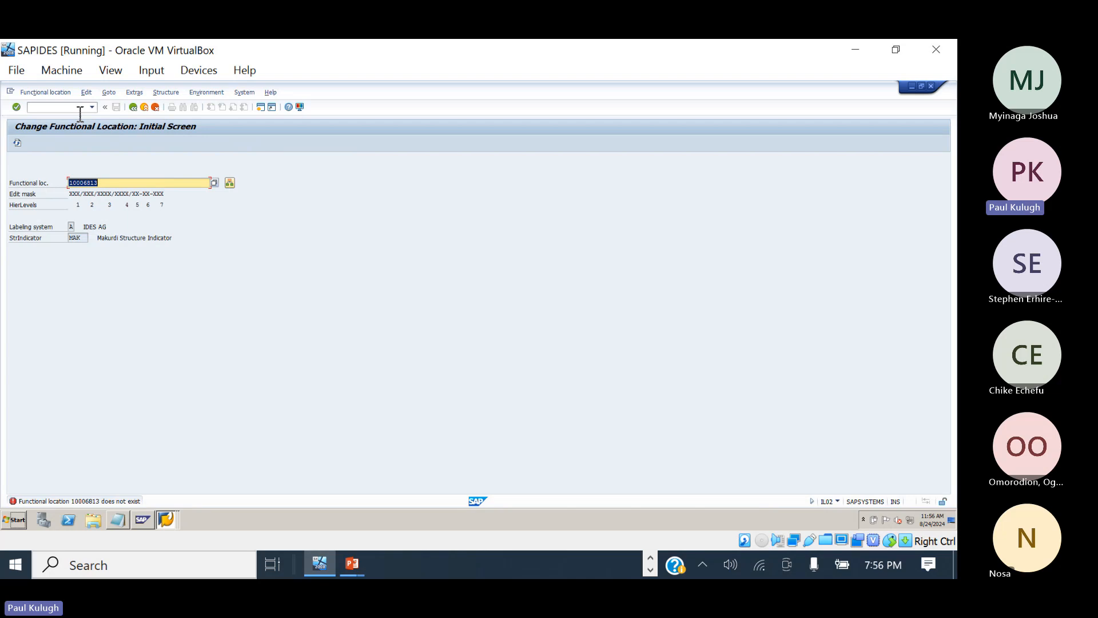
click(132, 107)
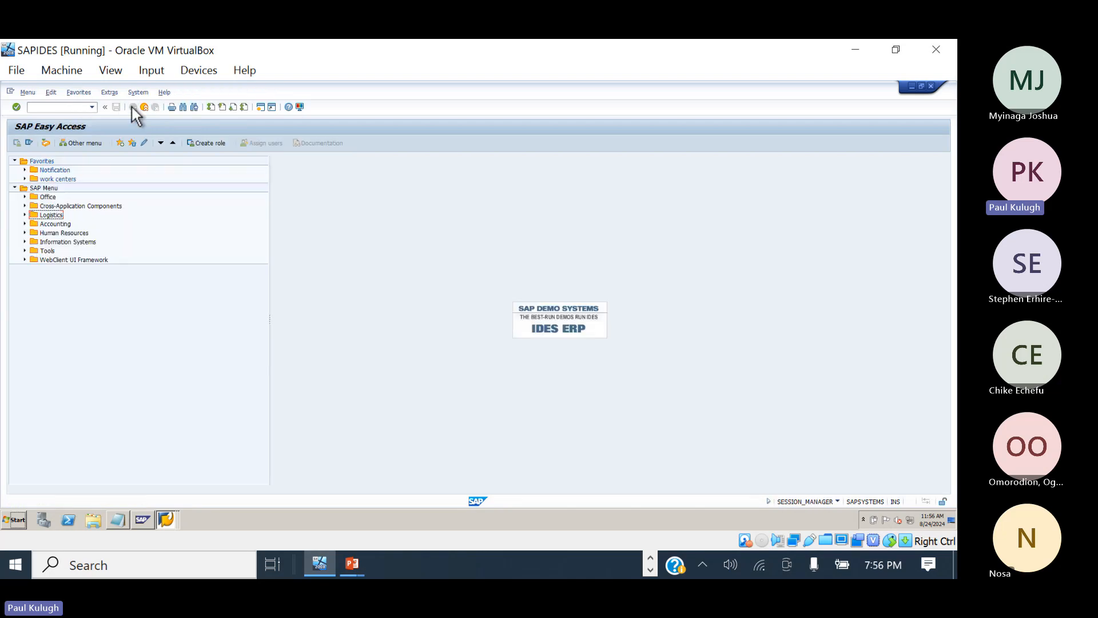
Start transaction IE02 and open equipment 10006813 for changing
click(84, 107)
text(ie)
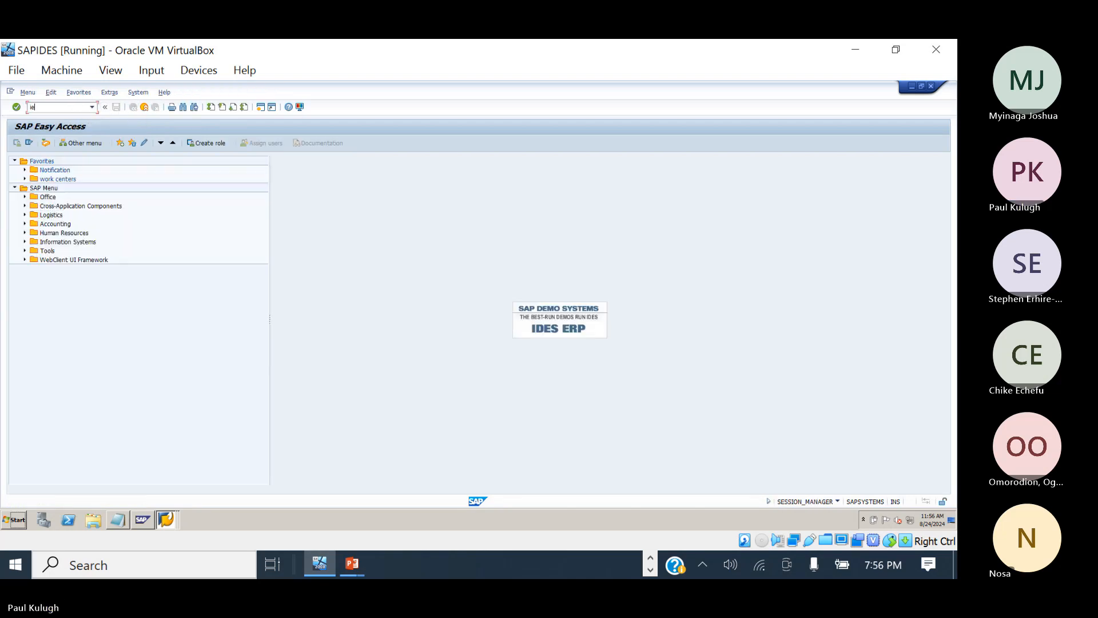
text(02)
key(Return)
key(ctrl+v)
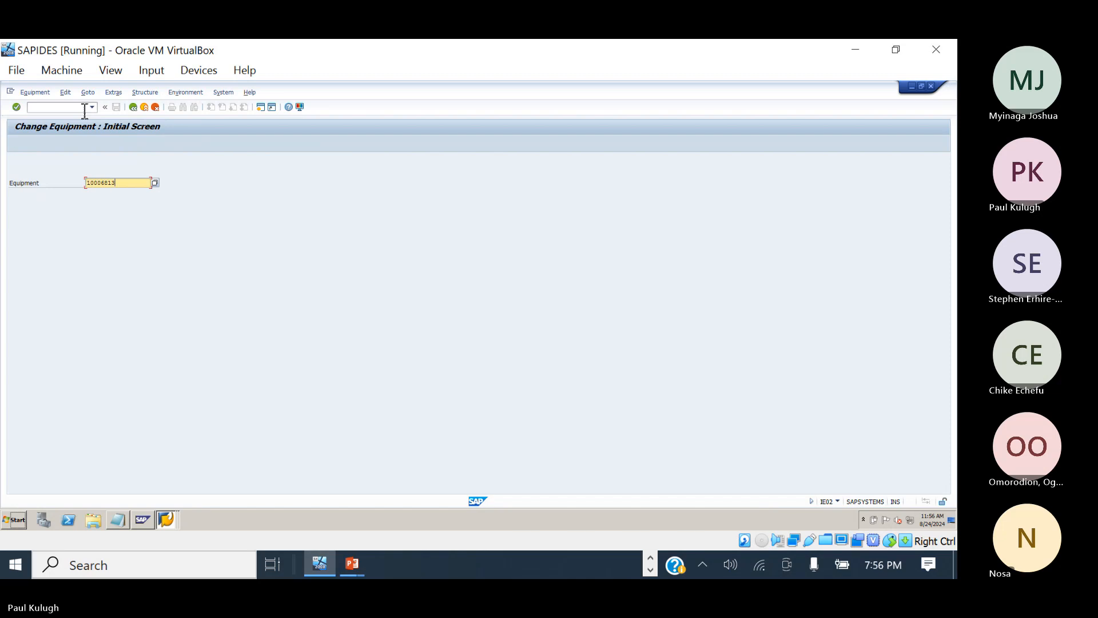
key(Return)
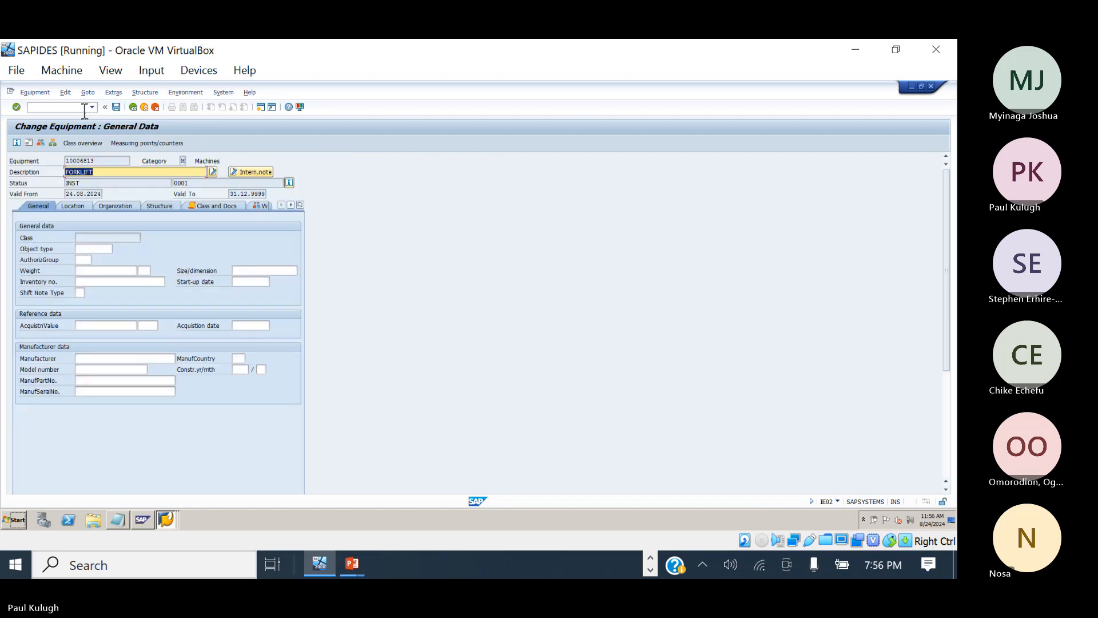
Dismantle forklift equipment 10006813 from functional location MAK/ABA/SEKI/TRAN/30-CR-511 and save the equipment
click(157, 208)
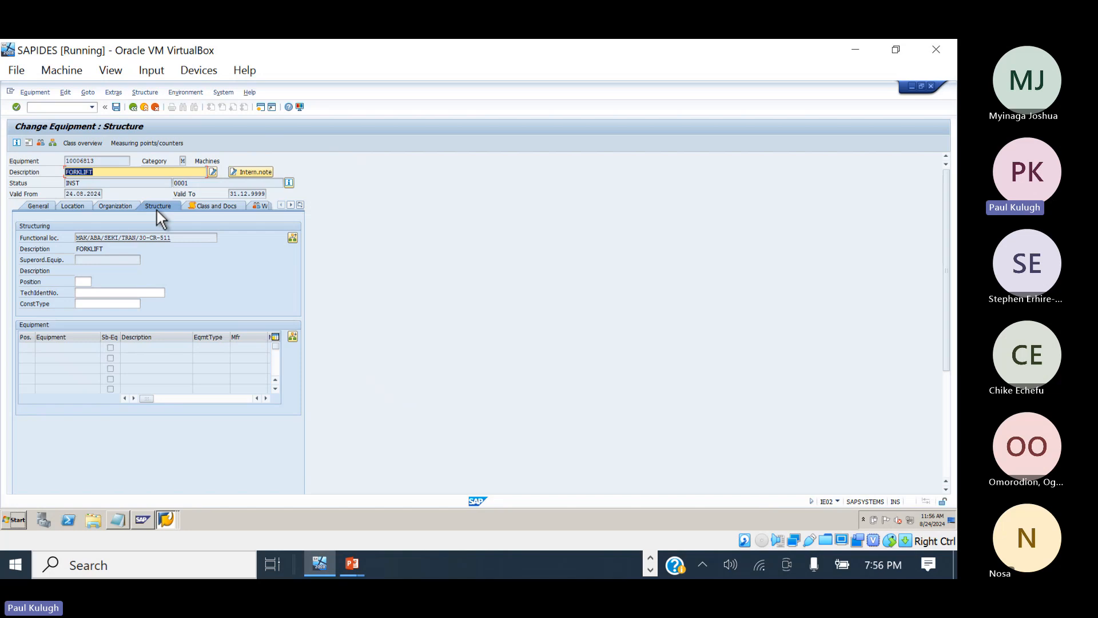
click(293, 238)
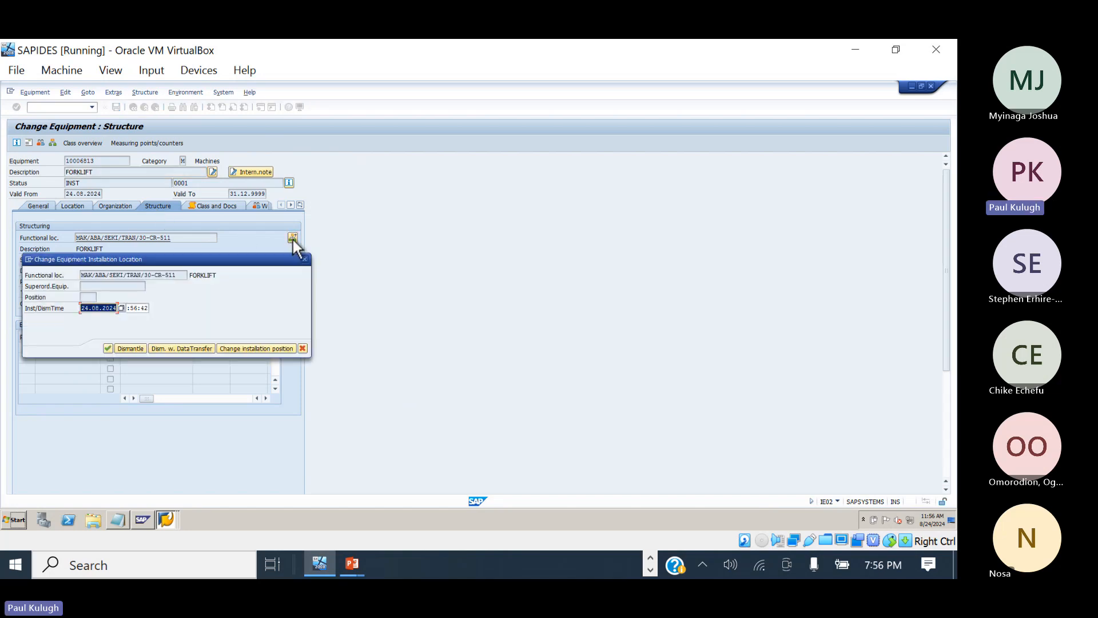
click(135, 346)
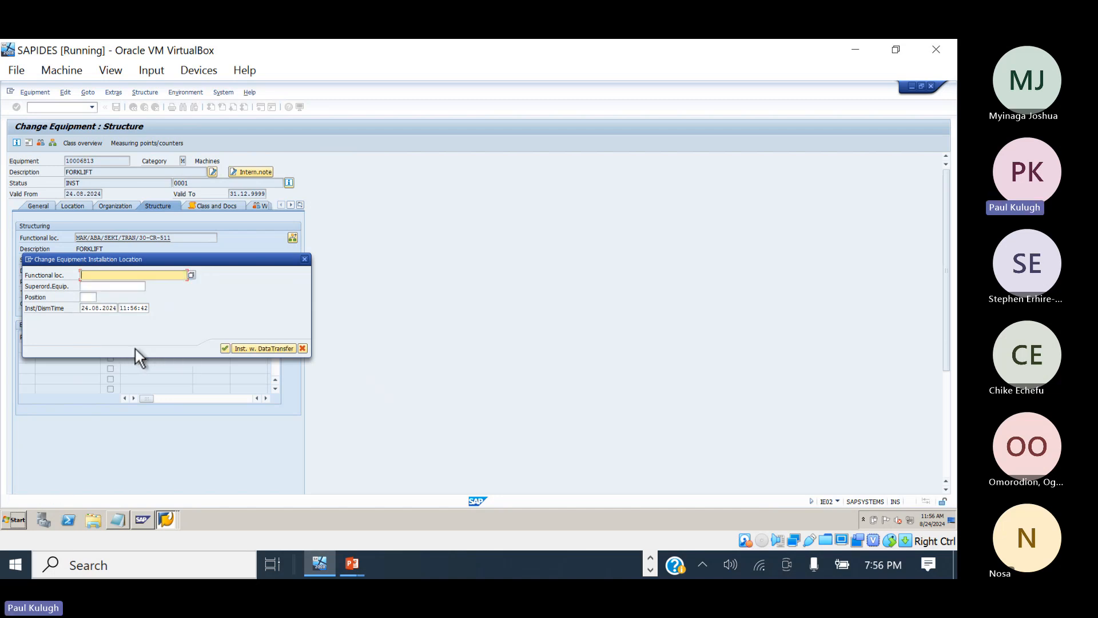
click(225, 349)
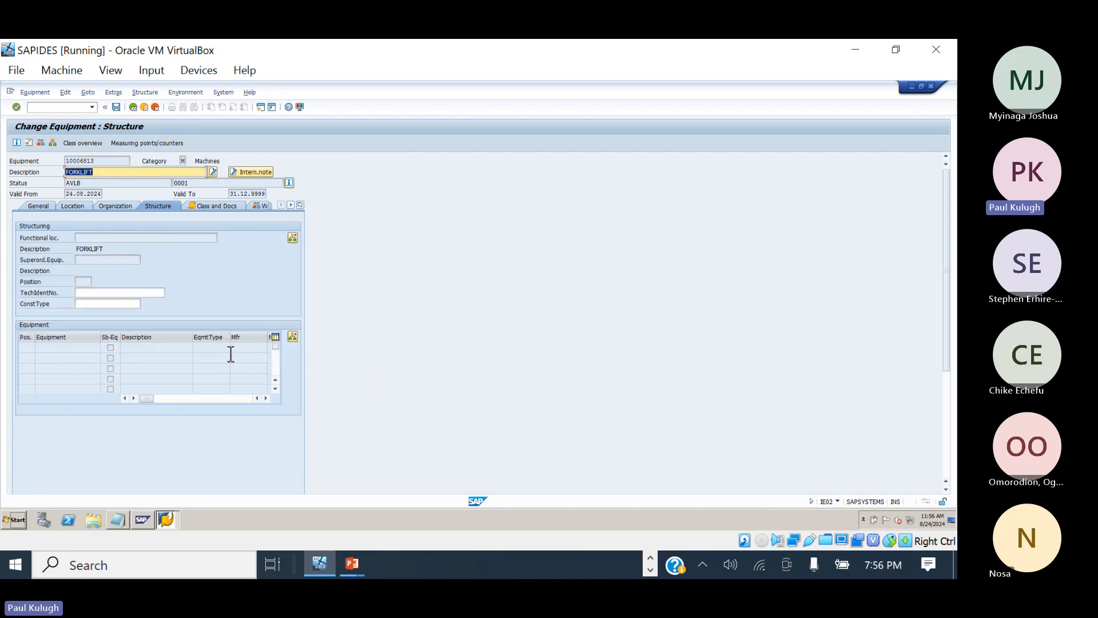
click(86, 238)
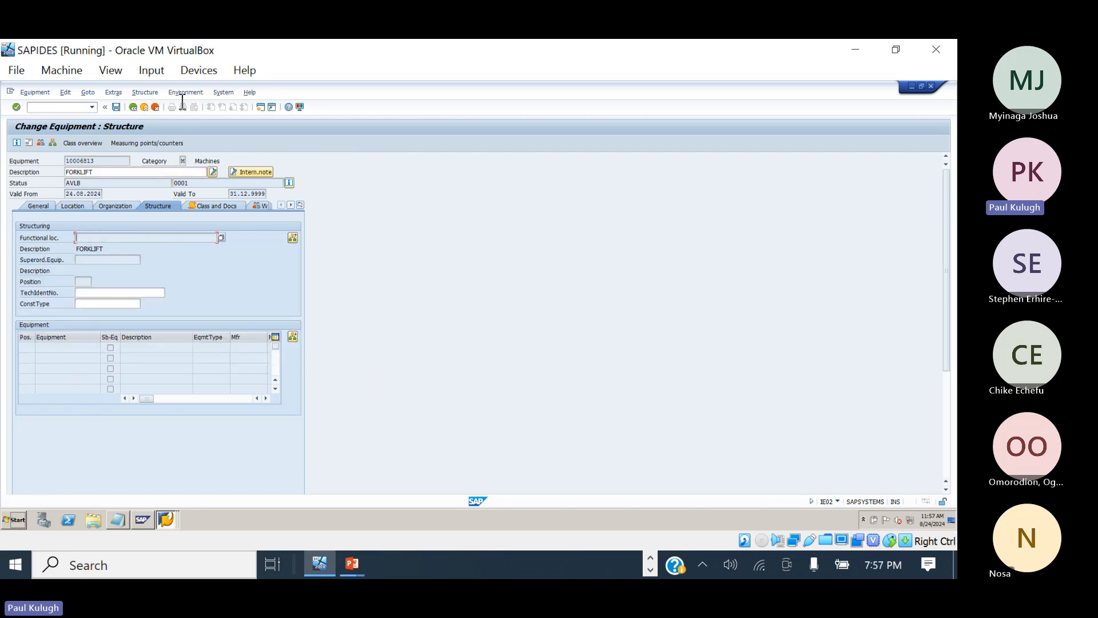
click(114, 108)
Open a new SAP session and start transaction IH01
click(164, 518)
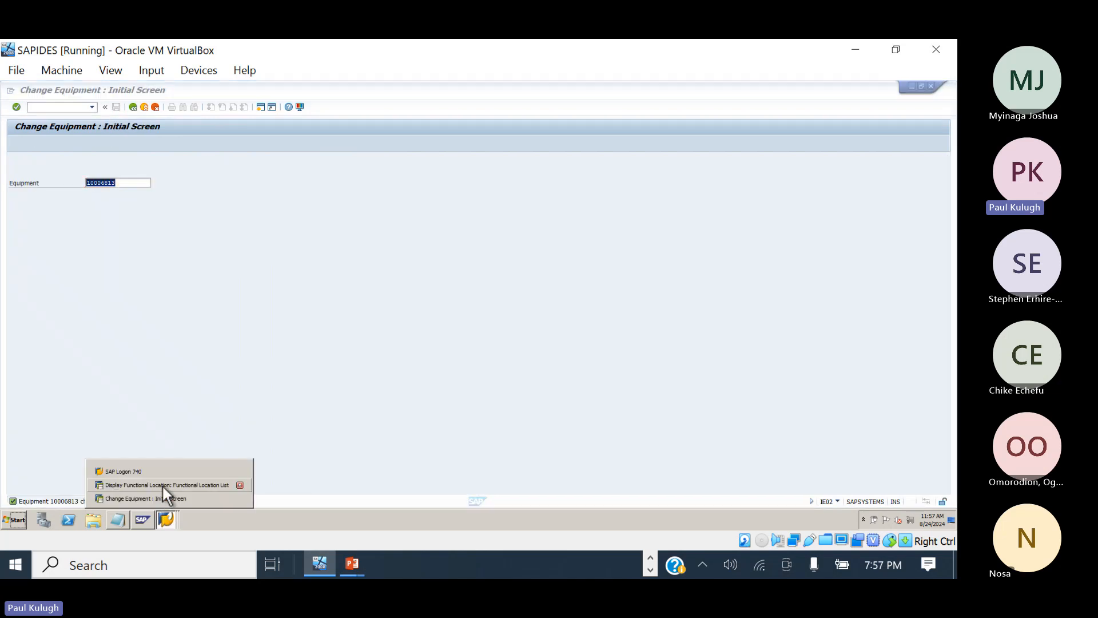
click(162, 485)
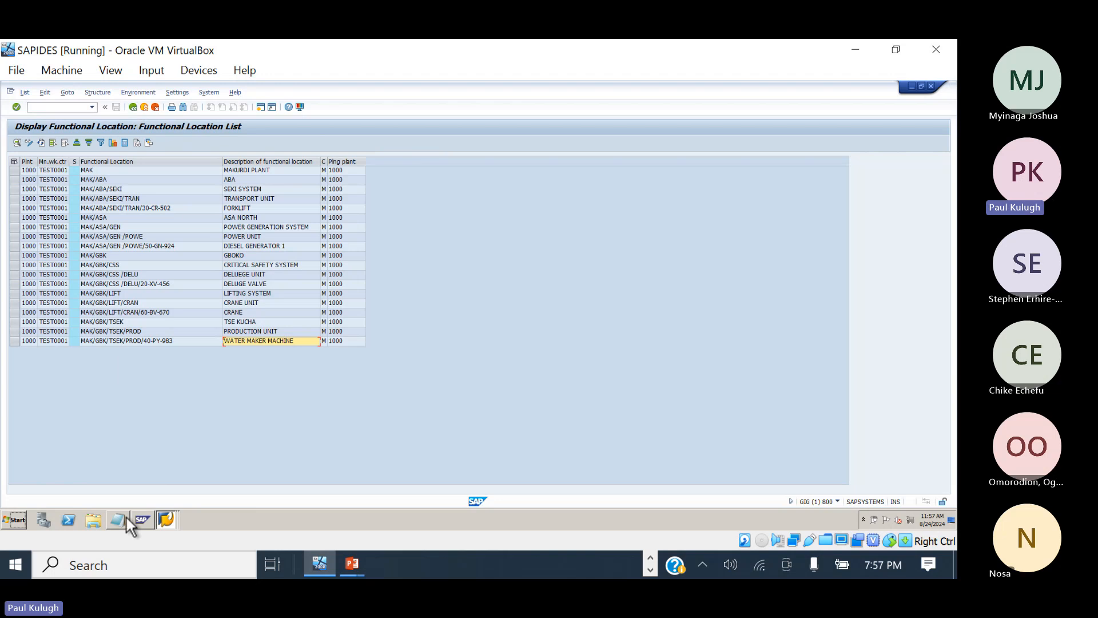
click(163, 519)
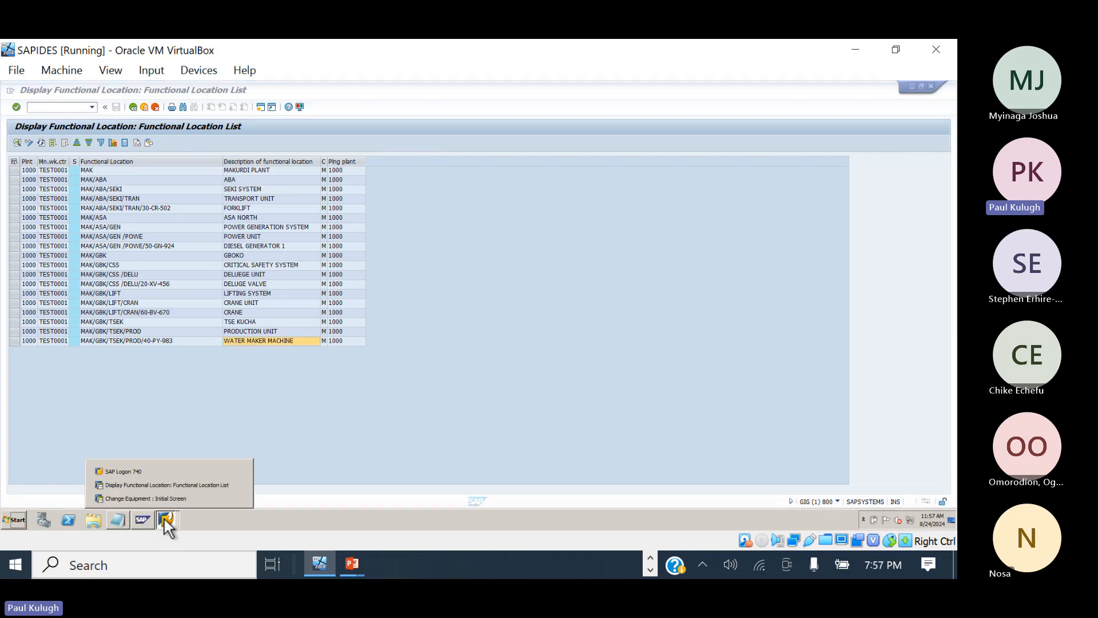
click(150, 488)
click(263, 107)
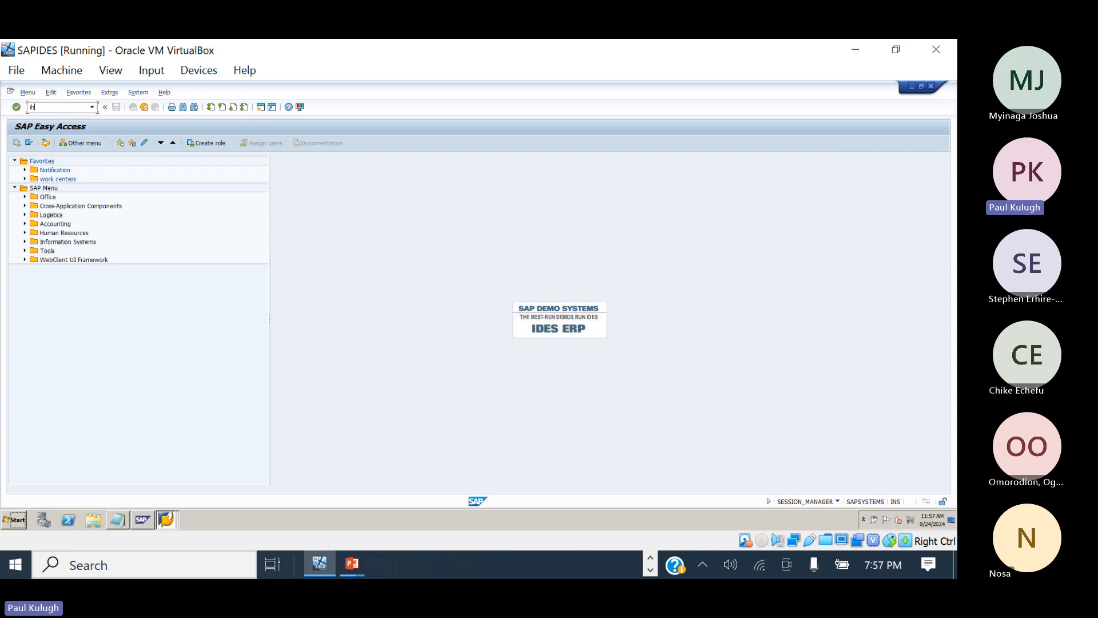
text(IH01)
key(Return)
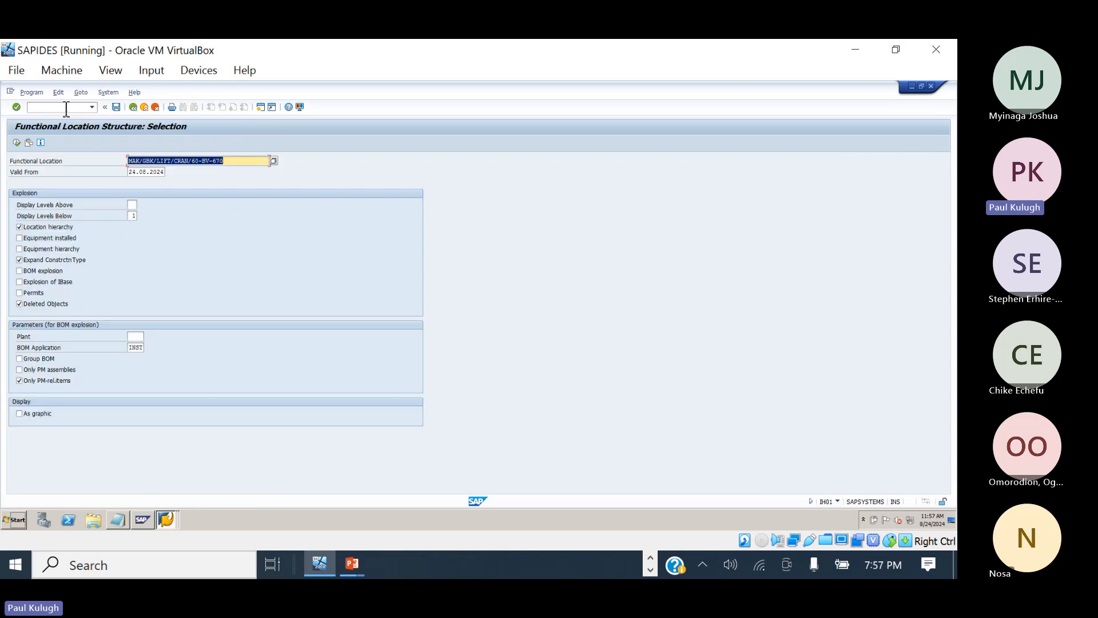
Display the structure of functional location MAK with installed equipment, equipment hierarchy and BOM explosion included
click(20, 239)
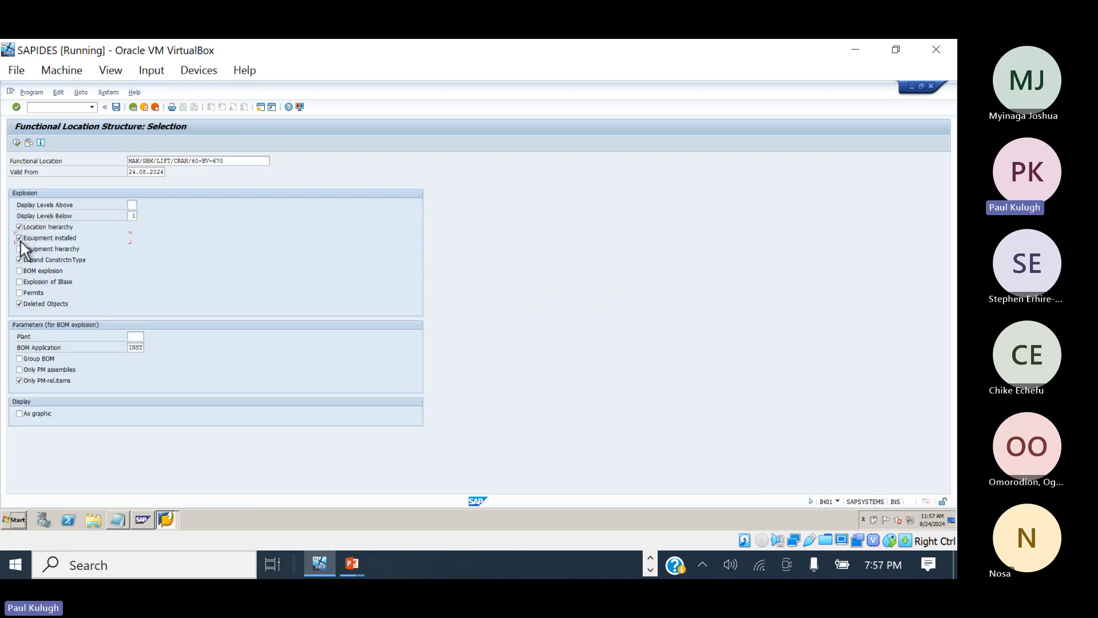
click(21, 273)
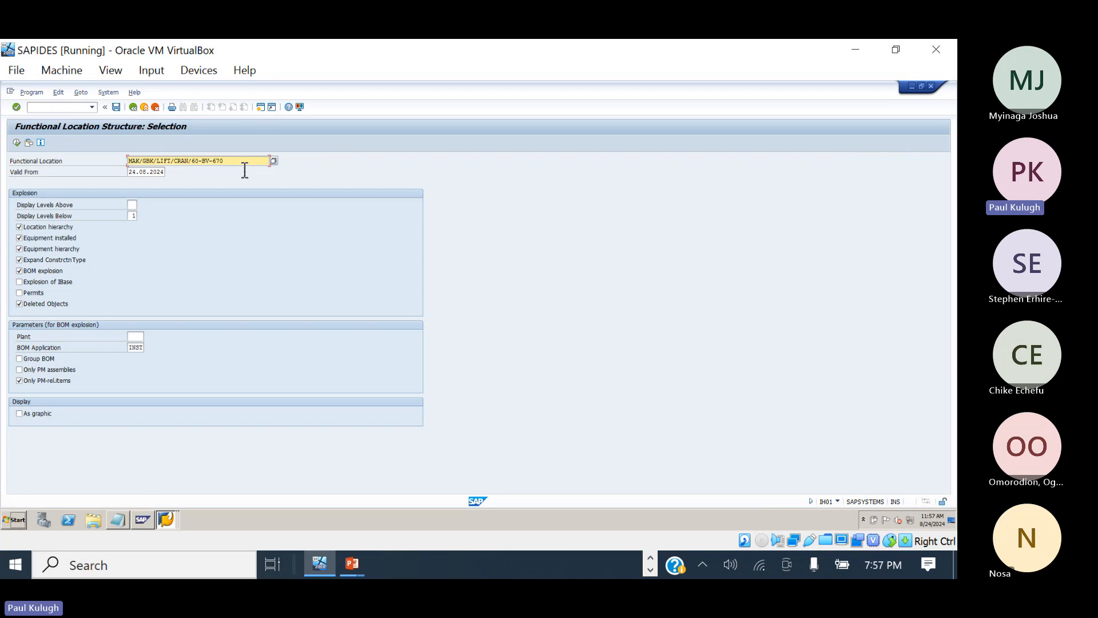
key(BackSpace)
key(BackSpace)
key(BackSpace)
key(BackSpace)
key(BackSpace)
key(BackSpace)
key(BackSpace)
key(BackSpace)
key(BackSpace)
key(BackSpace)
key(BackSpace)
key(BackSpace)
key(BackSpace)
key(BackSpace)
key(BackSpace)
key(BackSpace)
key(BackSpace)
key(BackSpace)
key(BackSpace)
key(BackSpace)
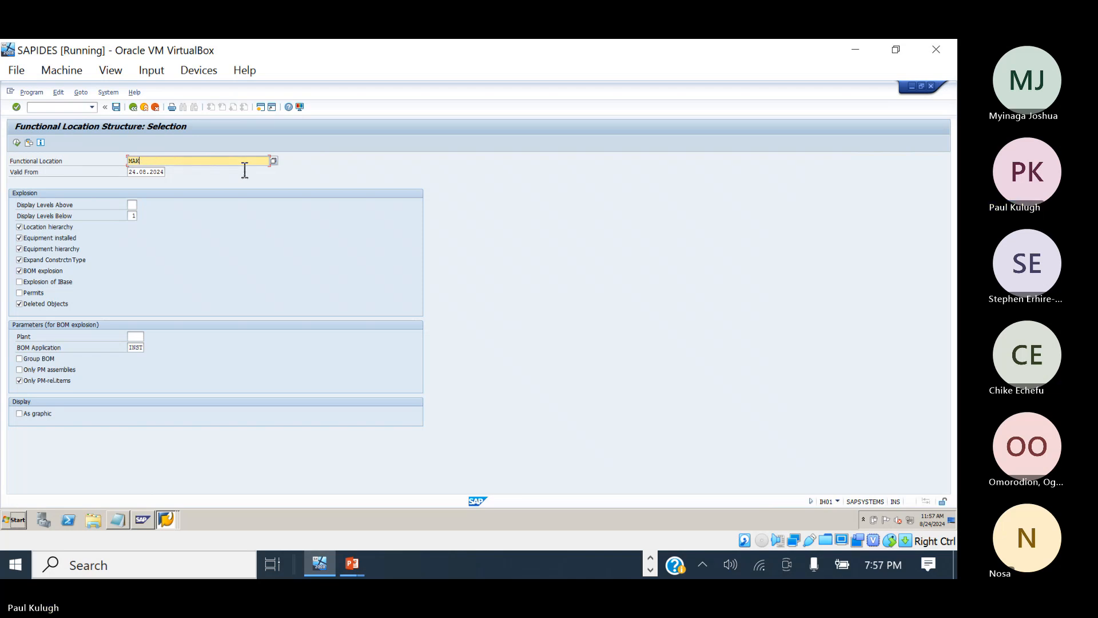
click(17, 143)
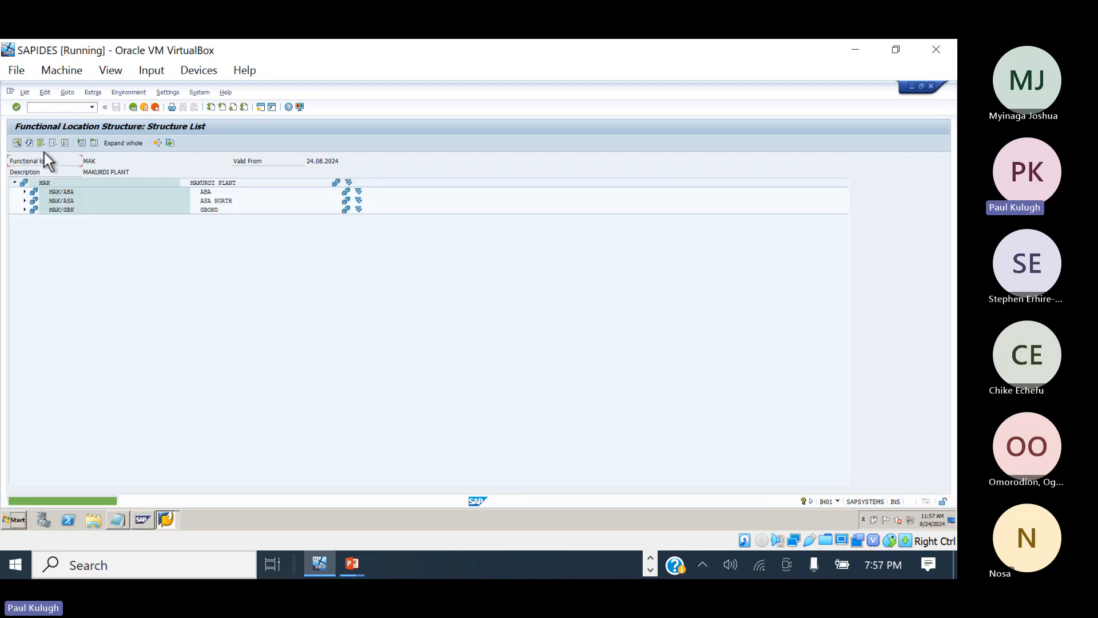
Expand the MAK/ABA branch down to forklift location MAK/ABA/SEKI/TRAN/30-CR-511, check its structure data for installed equipment, and return to the list
click(25, 191)
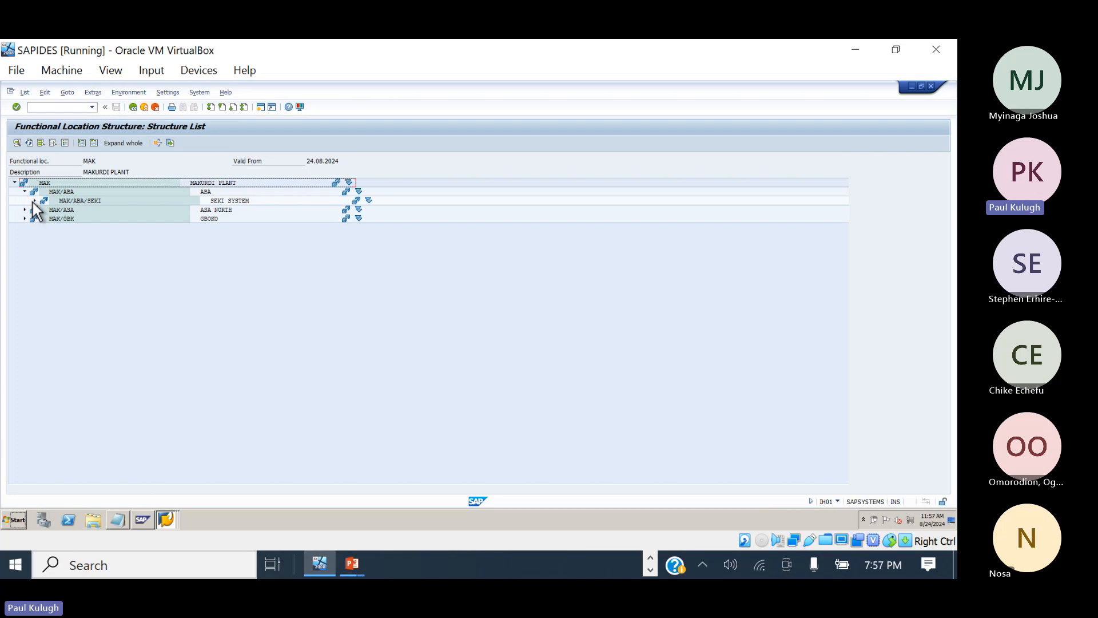
click(34, 200)
click(45, 209)
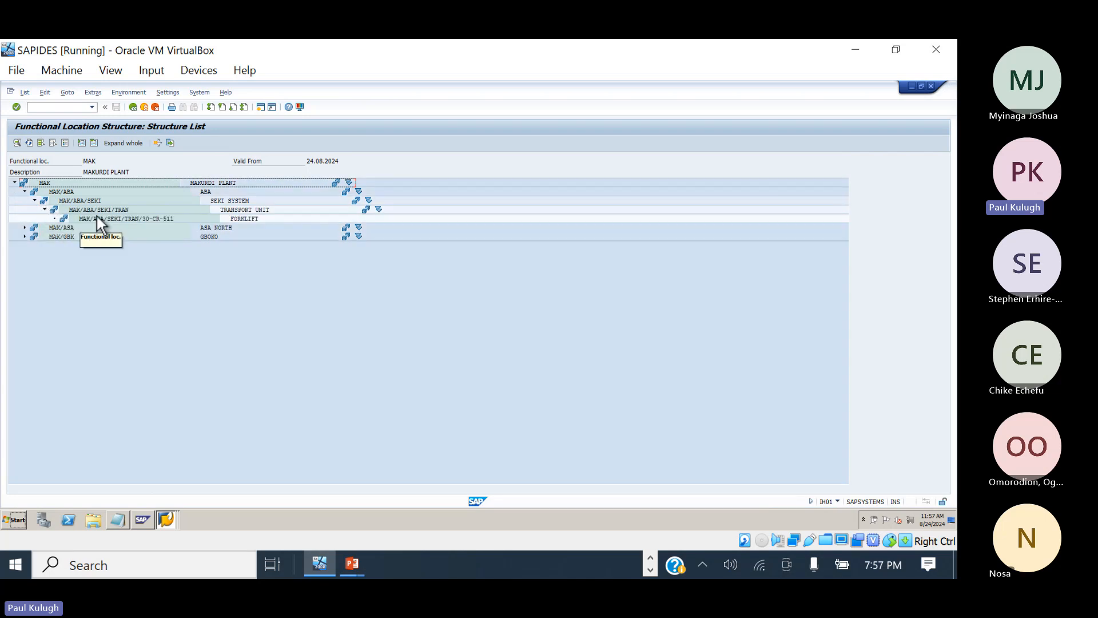
click(99, 218)
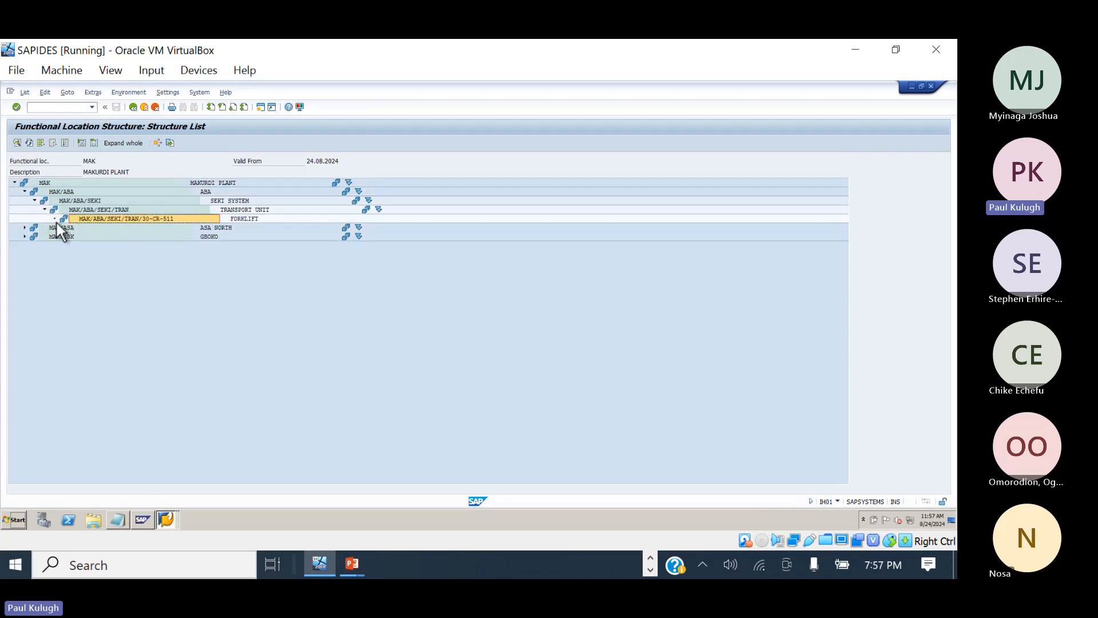
click(244, 220)
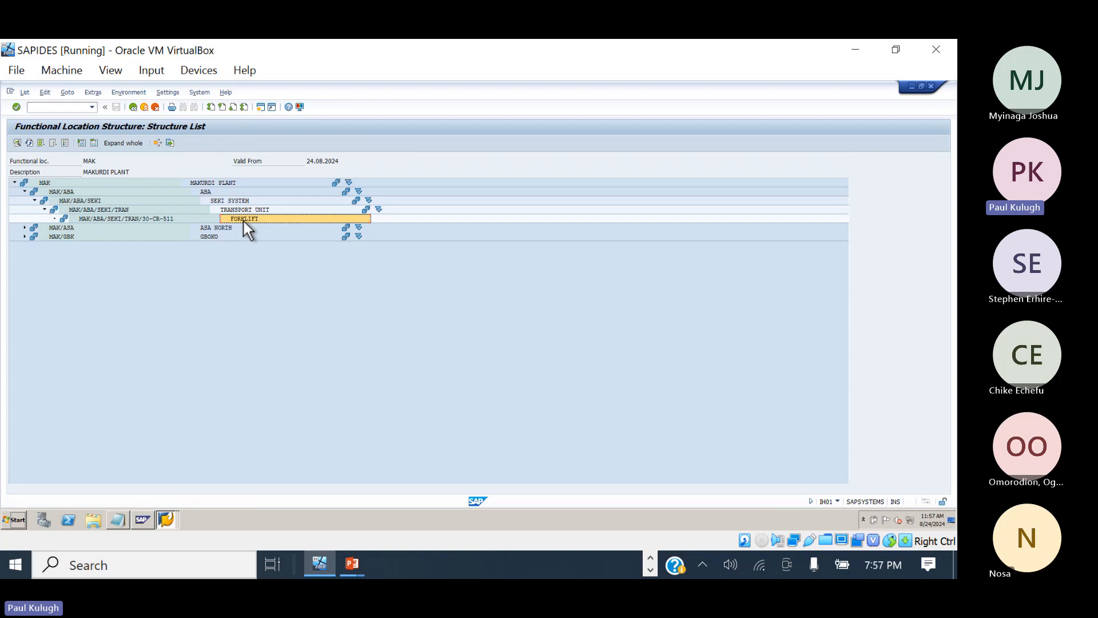
double_click(117, 216)
click(151, 207)
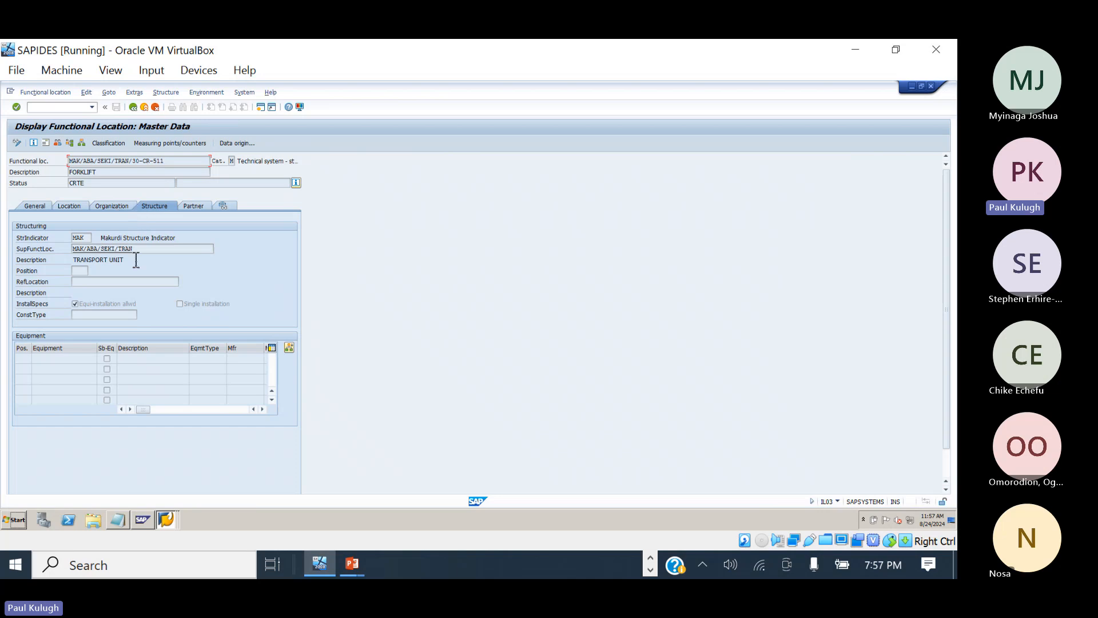
click(50, 360)
click(132, 108)
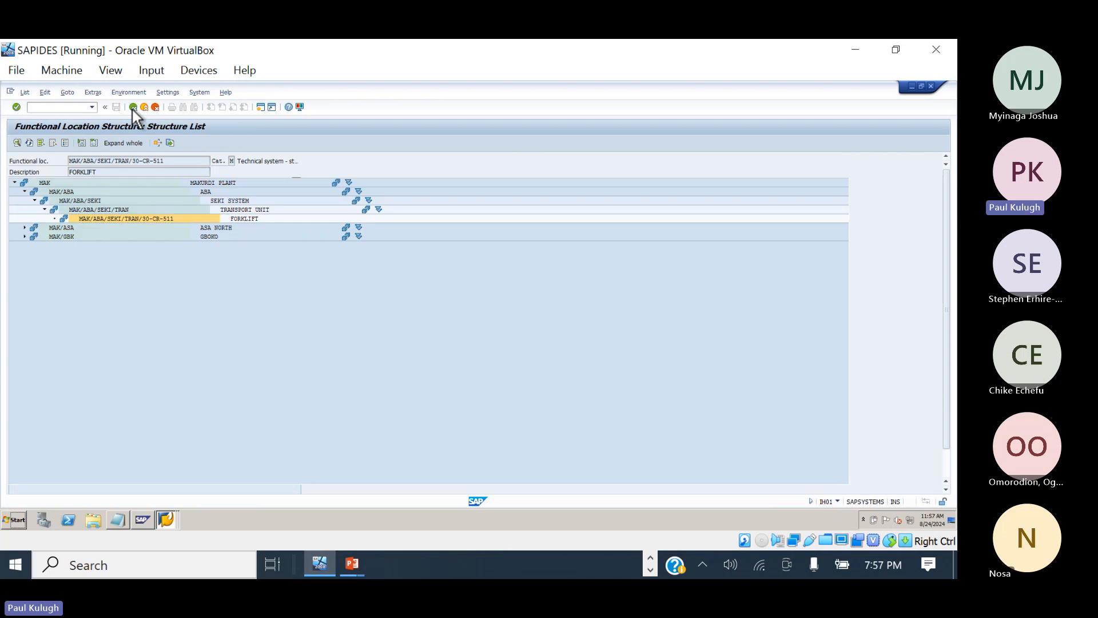
Expand the MAK/ASA branch down to generator equipment 10006814 and compare it with the forklift location 30-CR-511
click(23, 228)
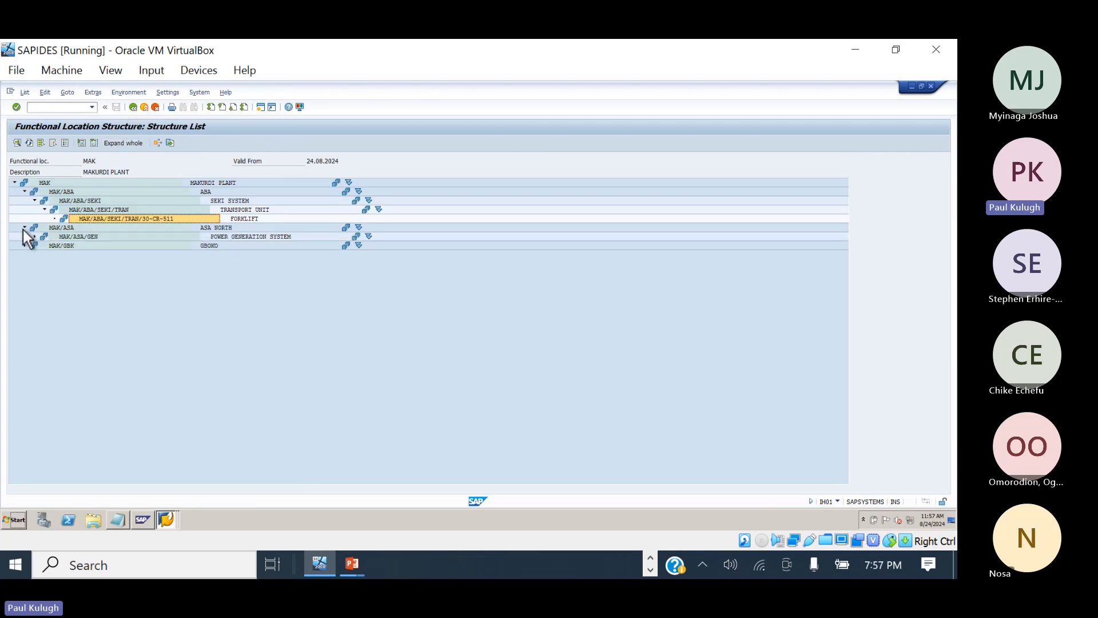
click(33, 236)
click(44, 245)
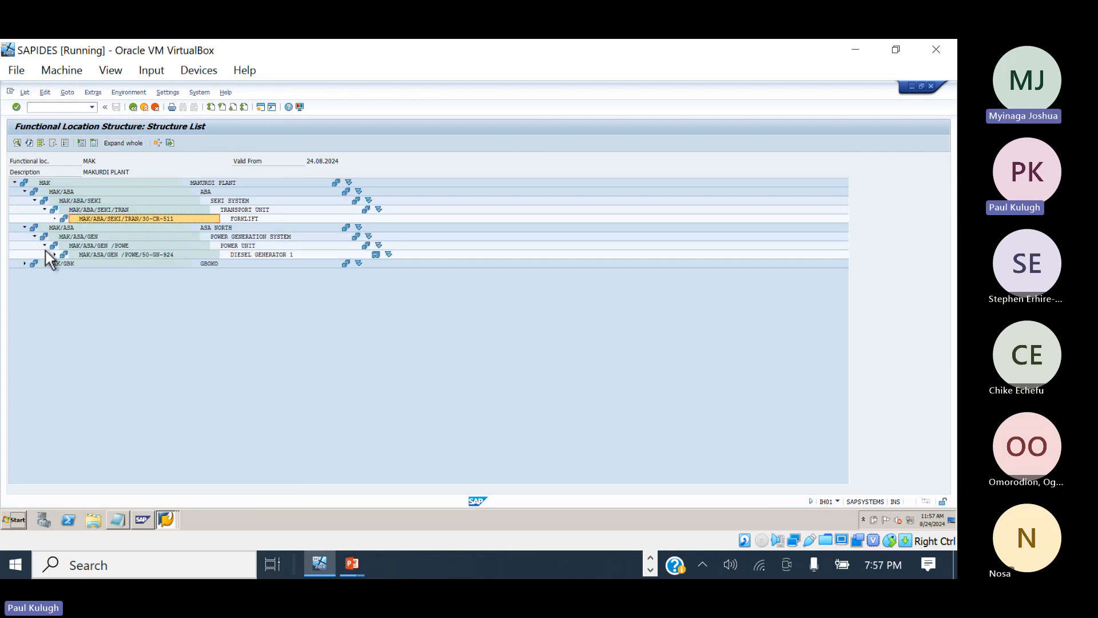
click(54, 254)
click(91, 263)
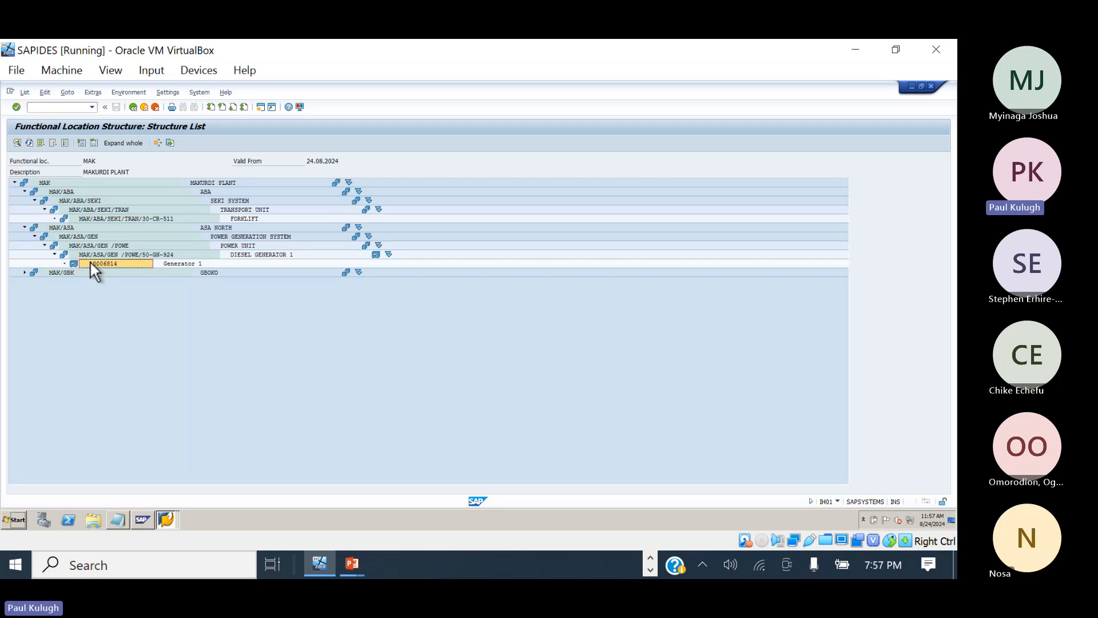
click(100, 219)
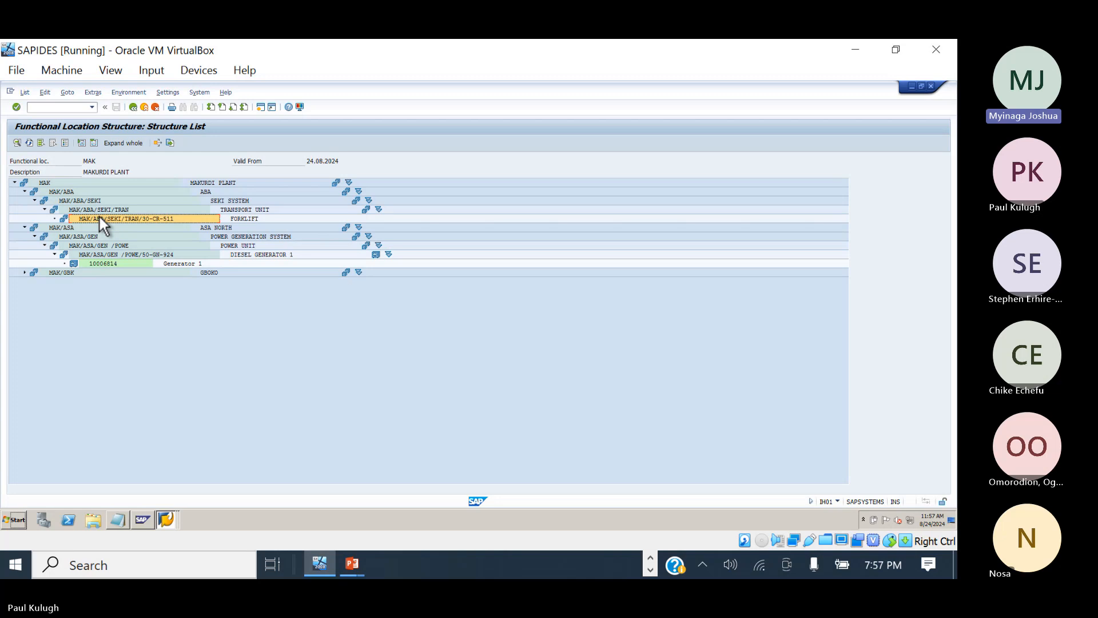
click(97, 262)
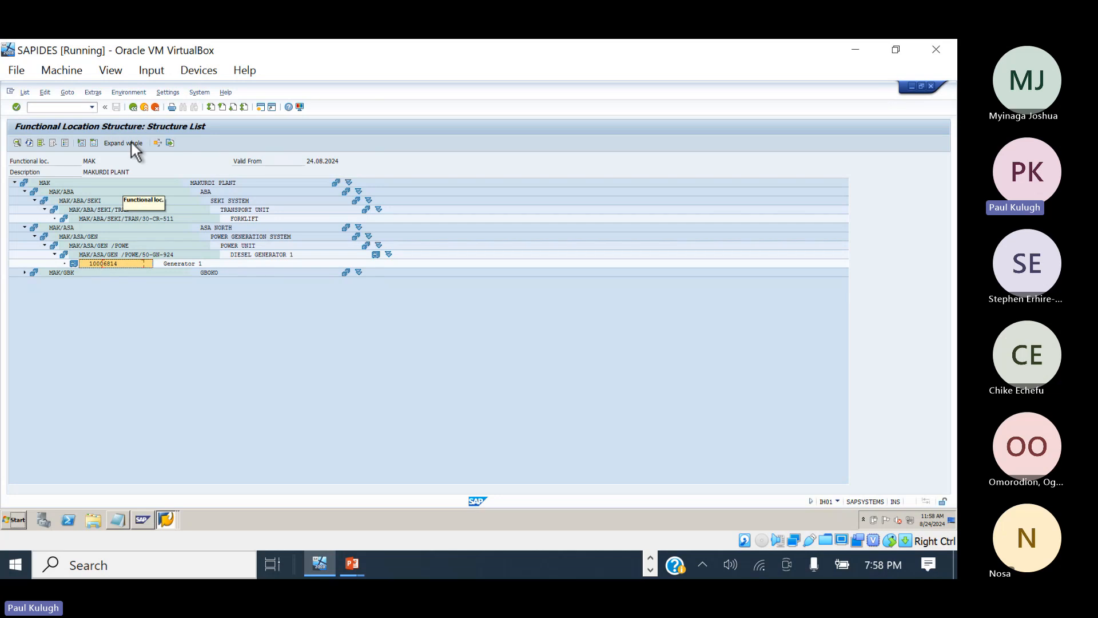
Leave the structure display for SAP Easy Access and copy equipment number 10006814 from the Notepad list
click(132, 106)
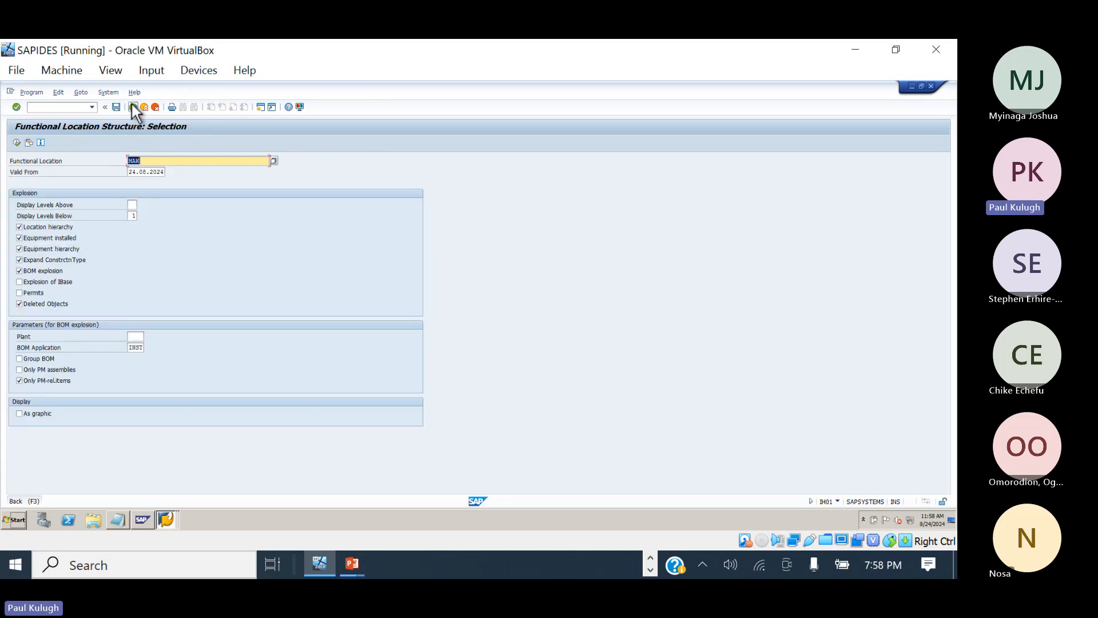
click(132, 106)
click(118, 519)
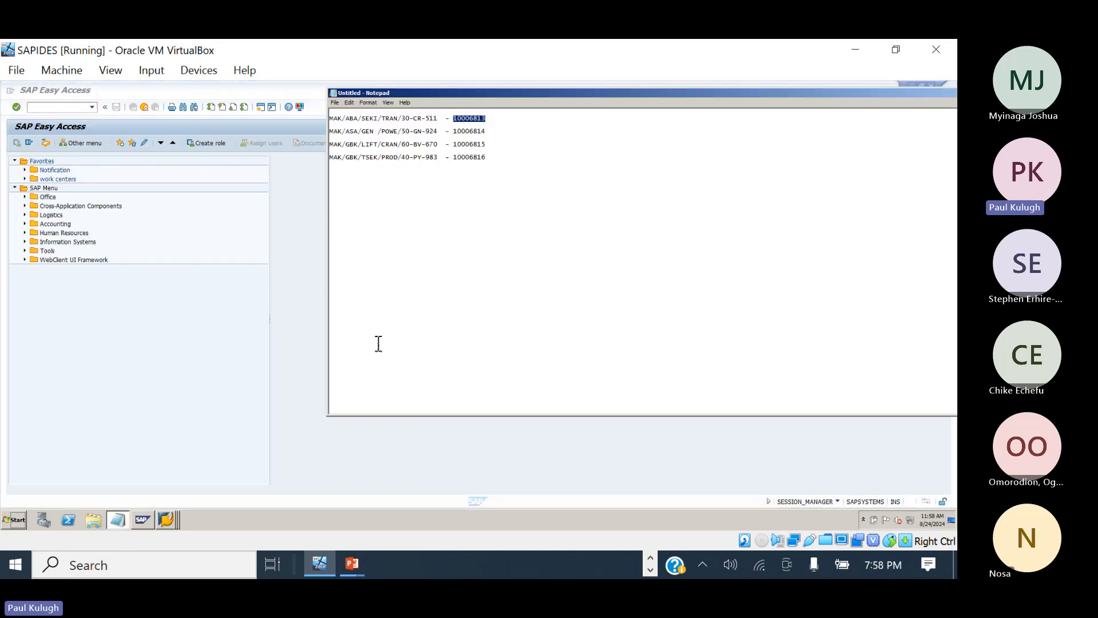
double_click(475, 135)
key(ctrl+c)
Start transaction IE02 and open equipment 10006814 for changing
click(60, 109)
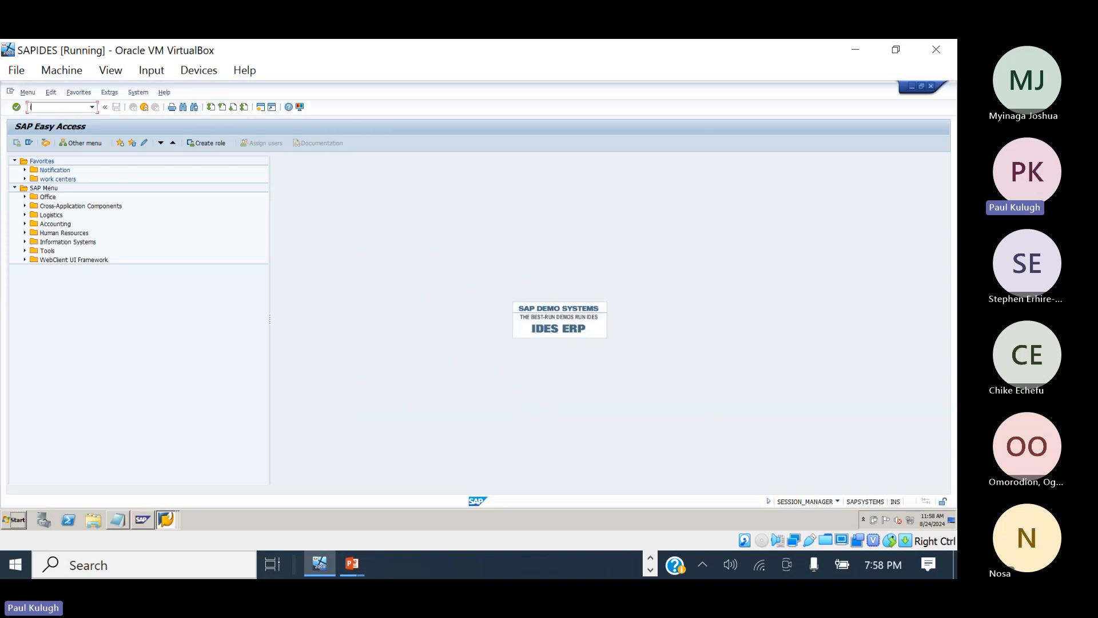
text(ie02)
key(Return)
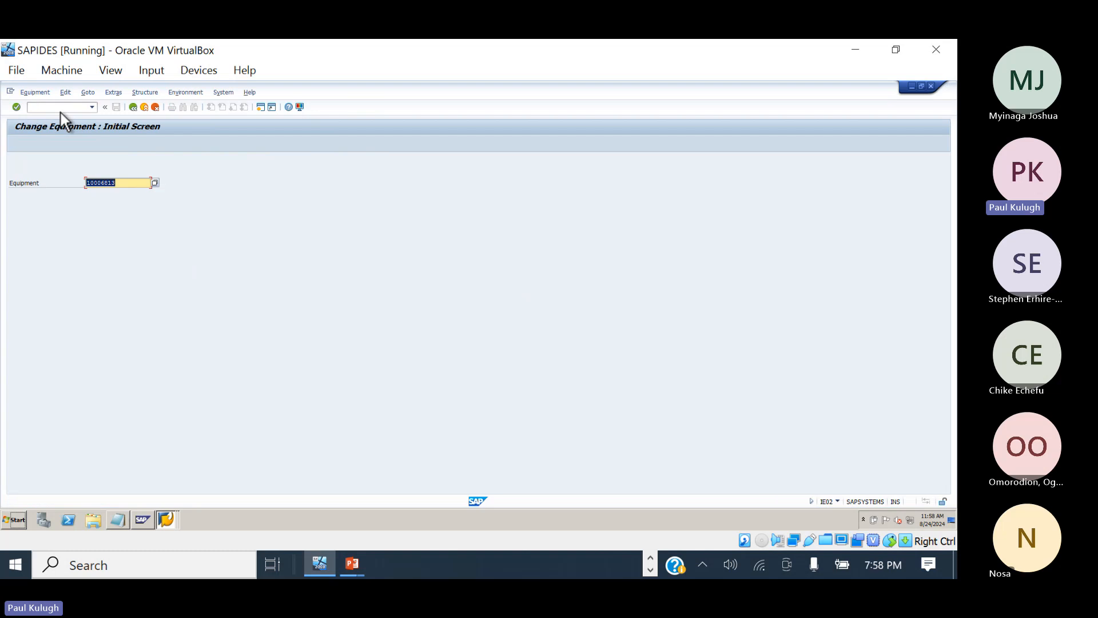
key(ctrl+v)
key(Return)
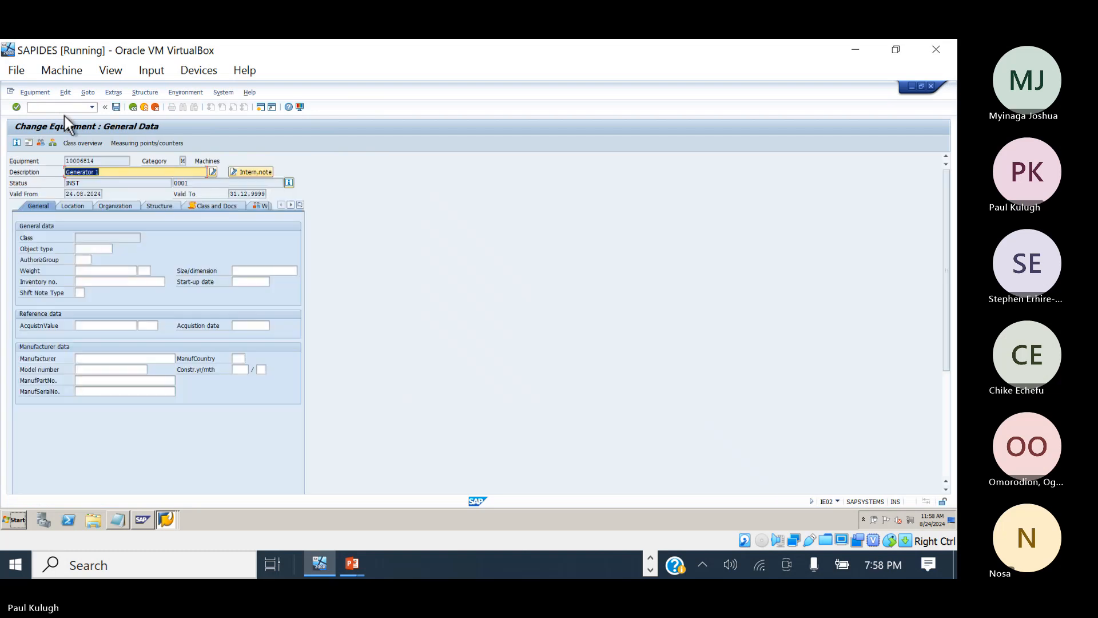
Dismantle Generator 1 equipment from functional location MAK/ASA/GEN /POWE/50-GN-924 without entering a new installation location
click(157, 207)
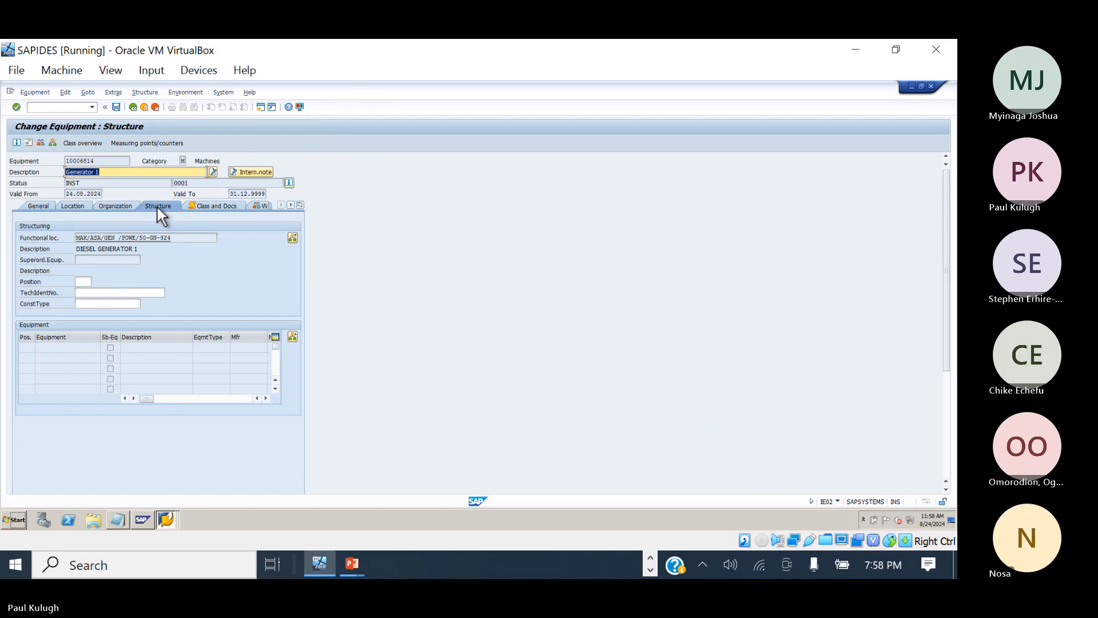
drag(172, 238, 67, 230)
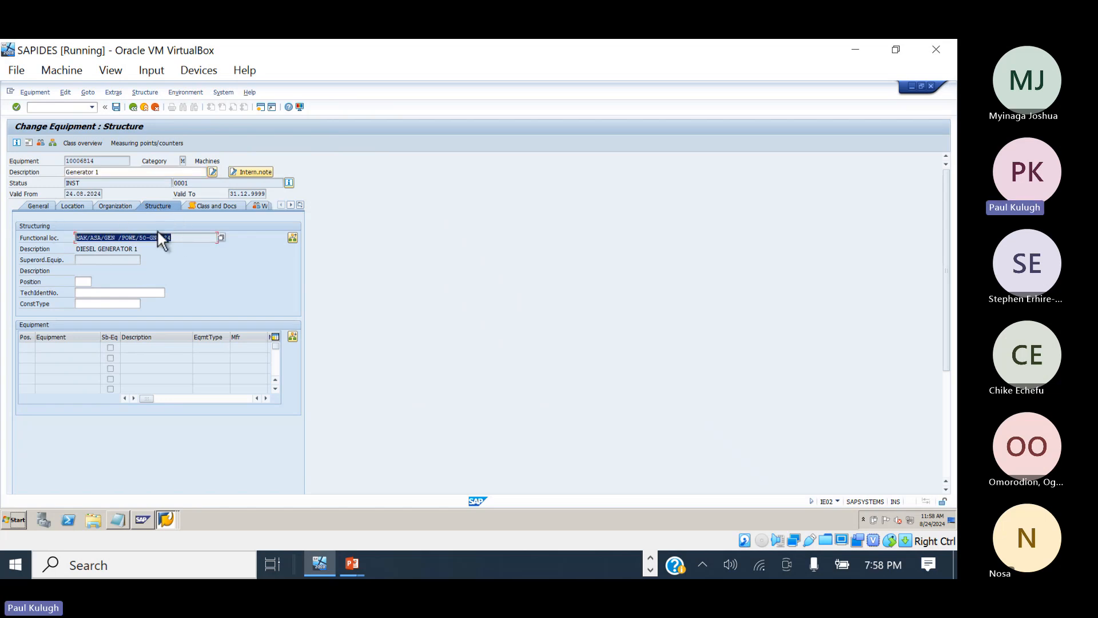
click(293, 238)
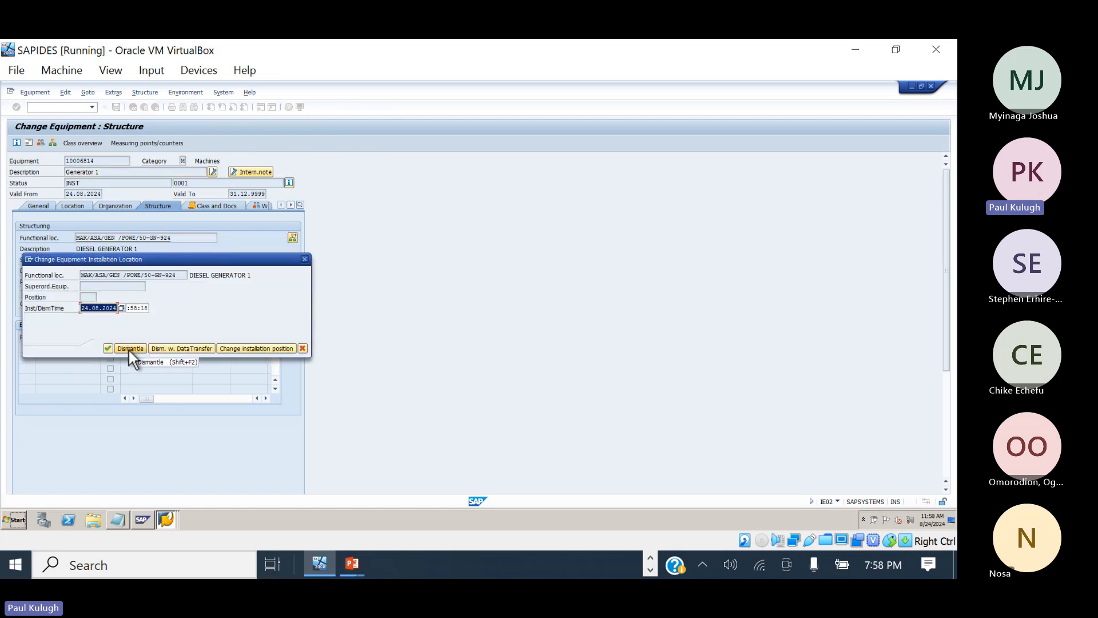
click(129, 349)
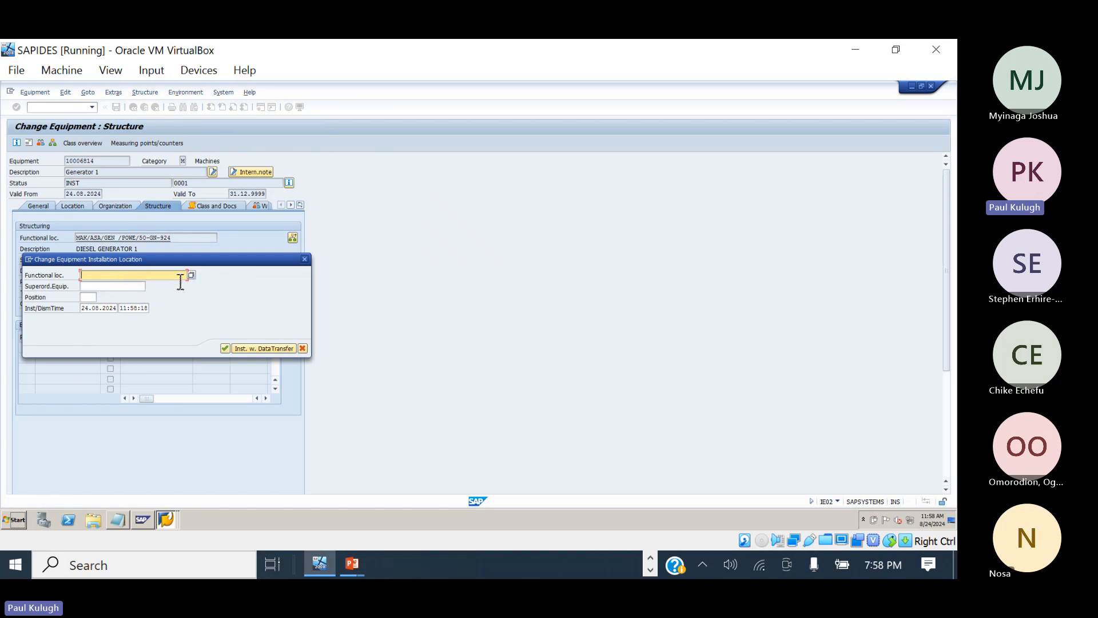
click(225, 349)
click(200, 251)
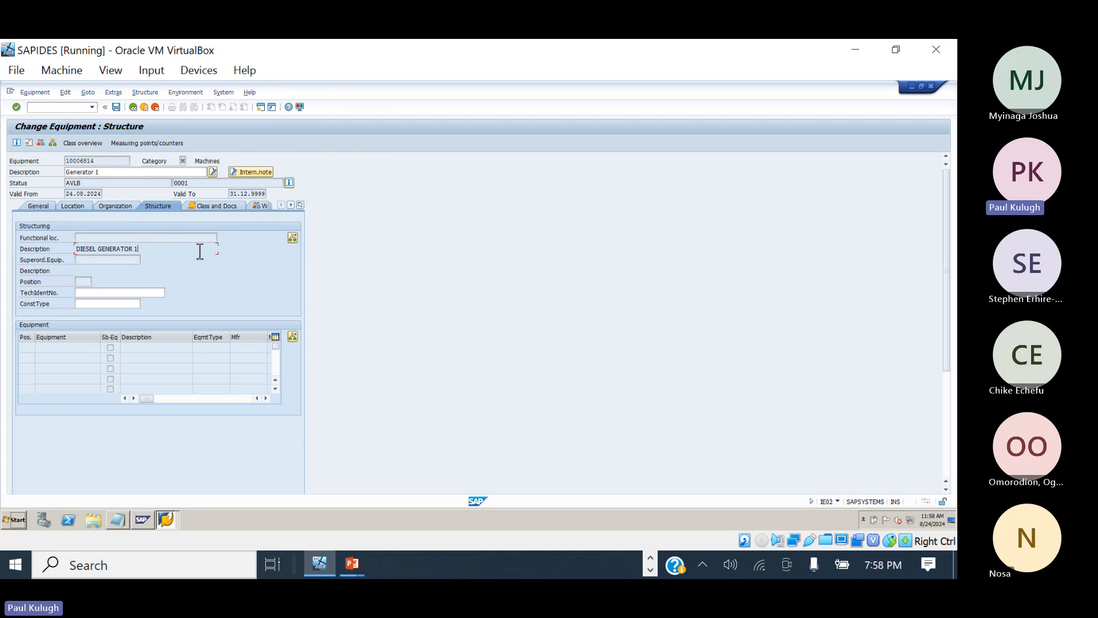
Save the dismantling of equipment 10006814 and switch to the session showing the functional location list
click(116, 108)
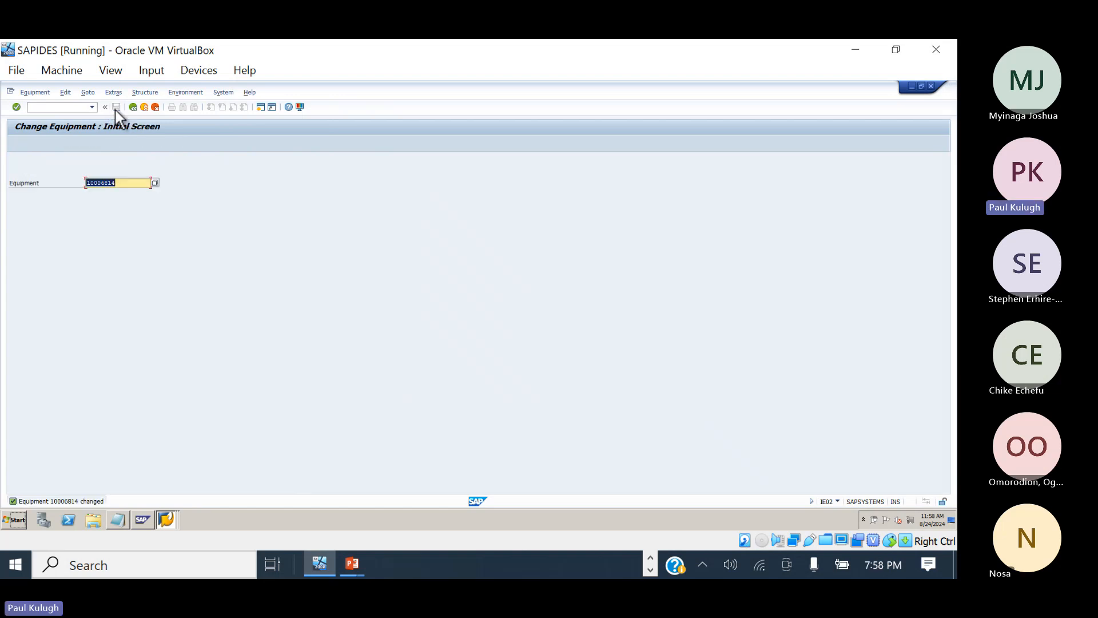
click(166, 518)
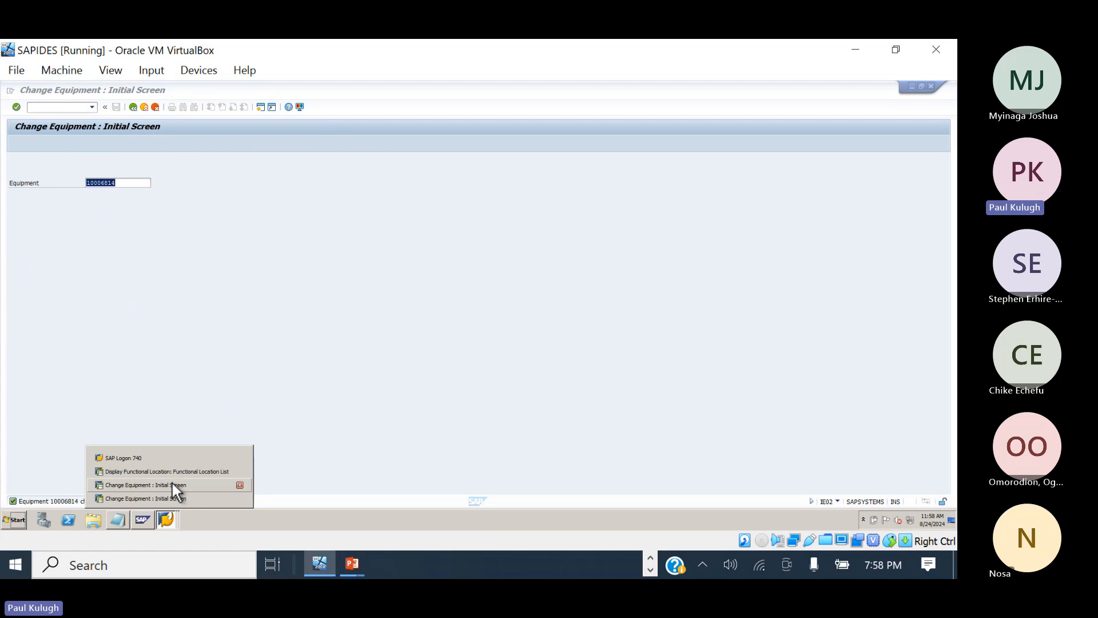
click(173, 489)
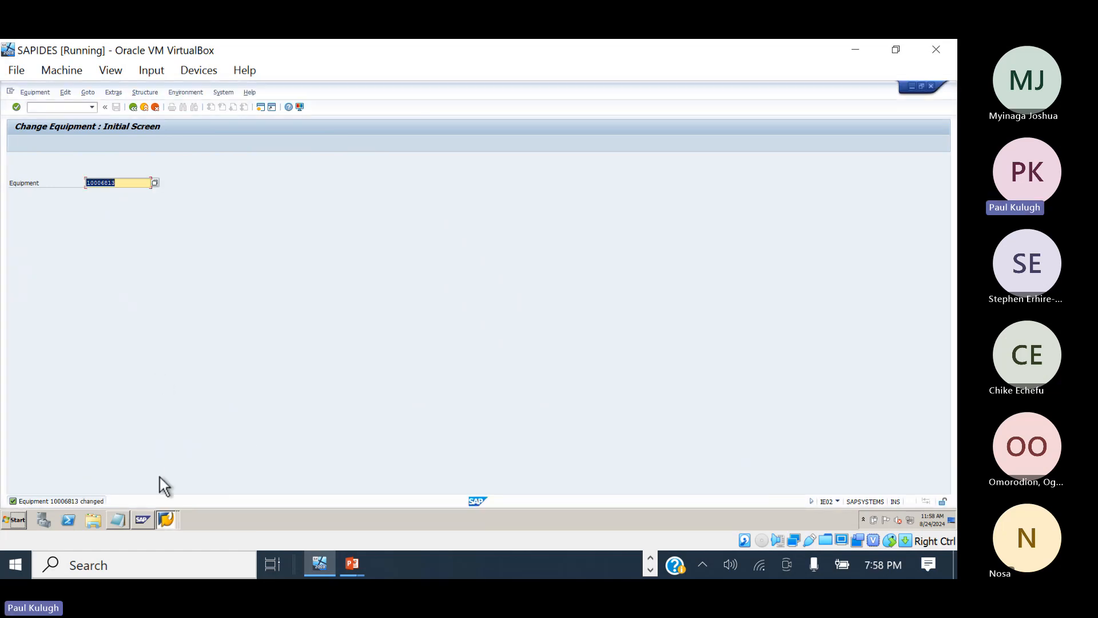
click(166, 518)
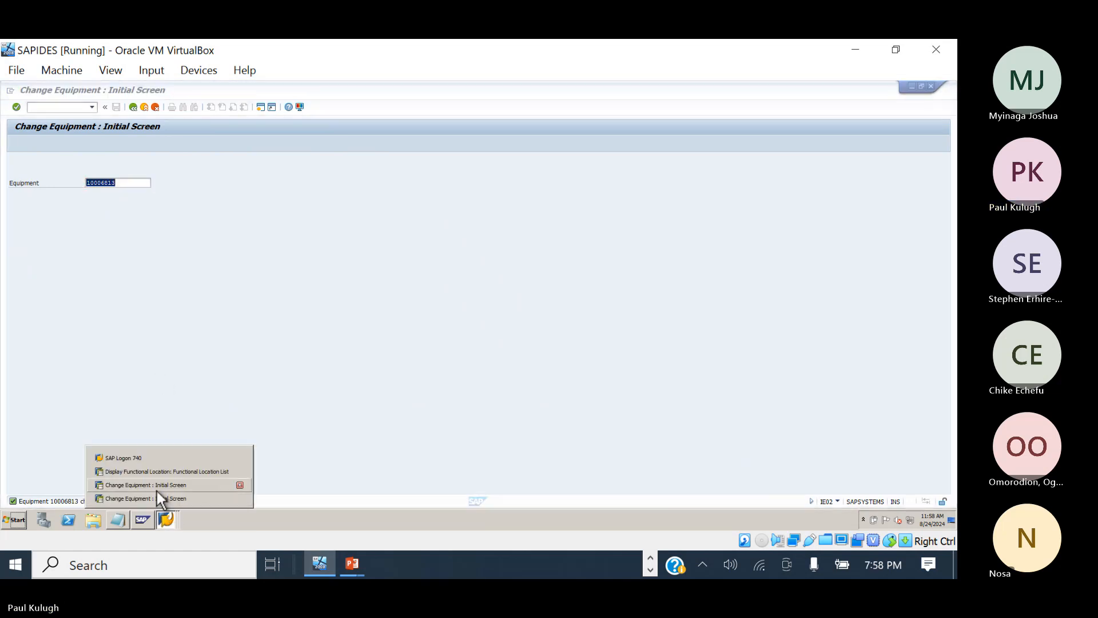
click(151, 472)
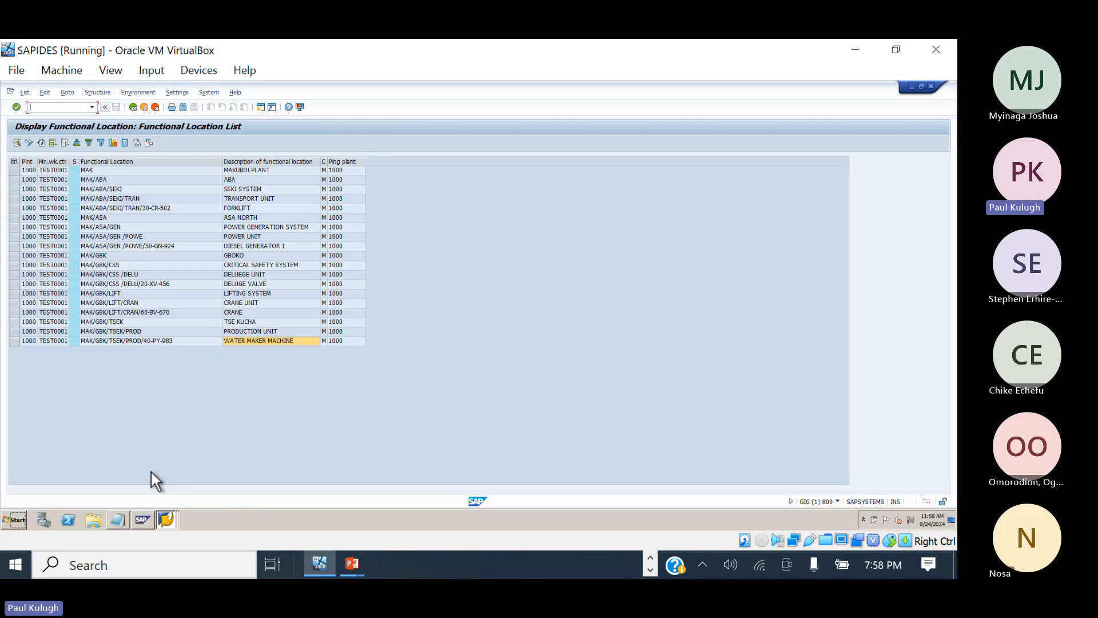
Open a new SAP session and start transaction IH01 for the functional location structure
click(262, 110)
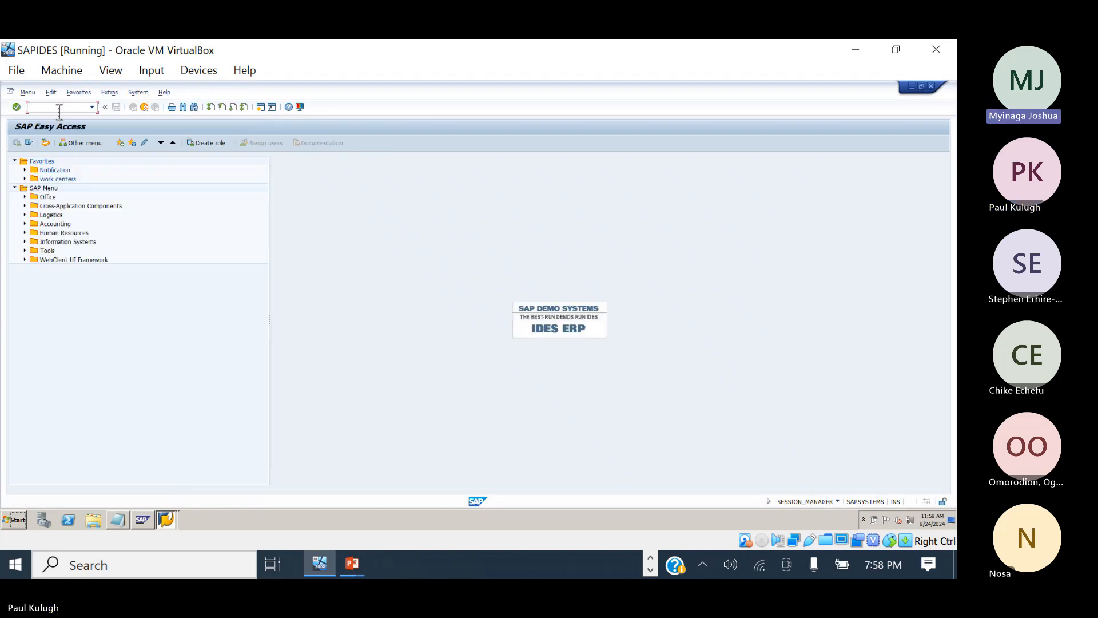
text(ih01)
key(Return)
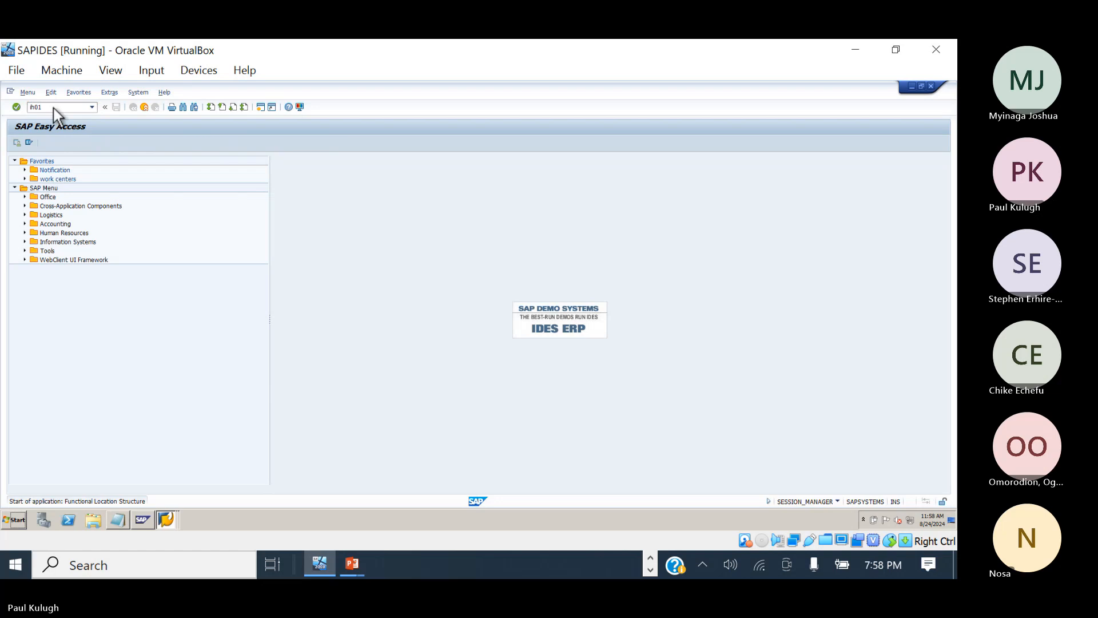
click(250, 162)
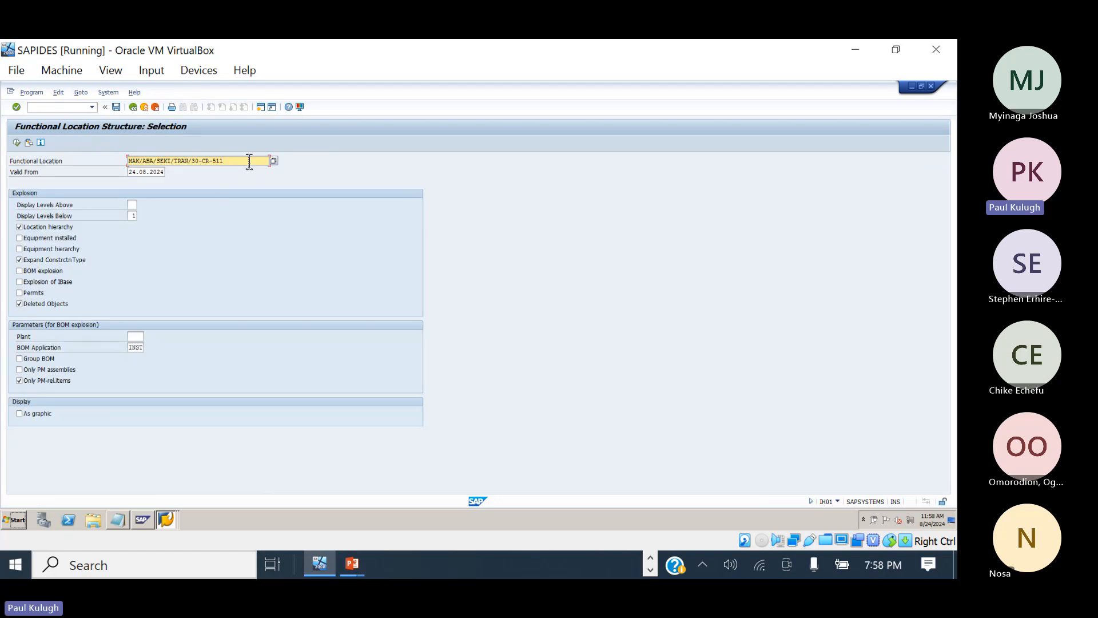
Switch to the PowerPoint presentation 04. SAP PM - Technical Object - Equipment and read Exercise 7, highlighting equipment number TEQ-## in Q1
click(352, 564)
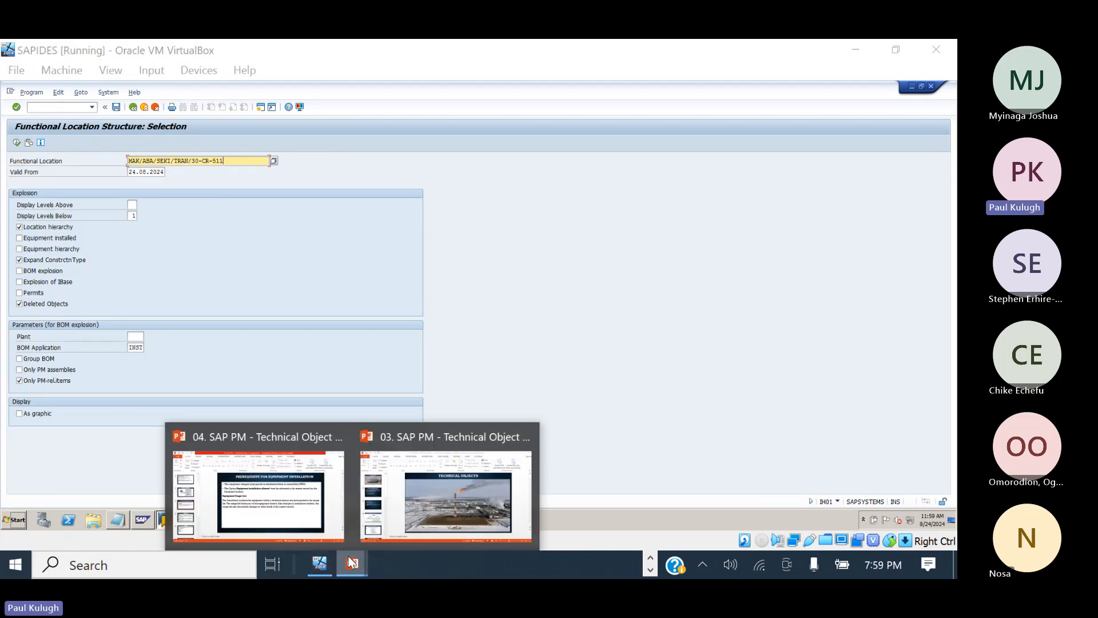
click(287, 495)
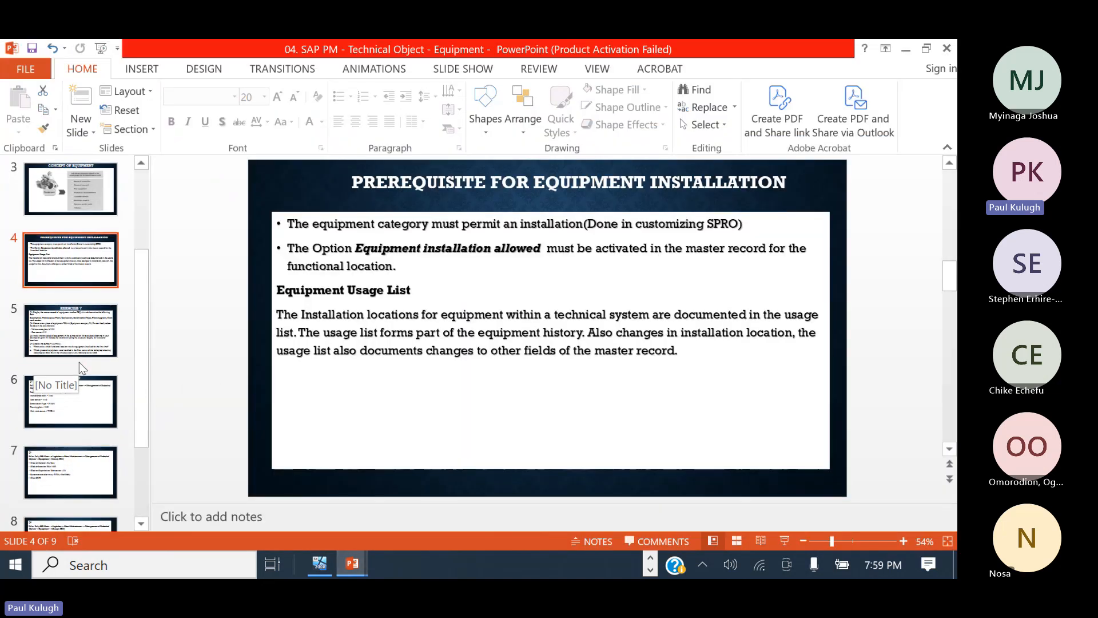
click(75, 349)
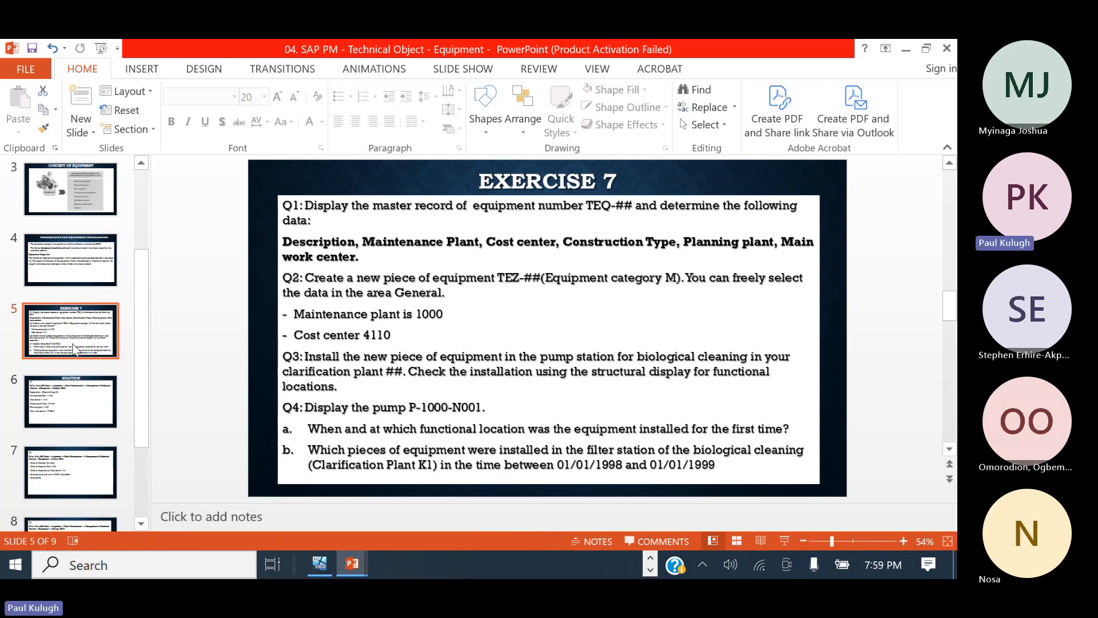
key(Down)
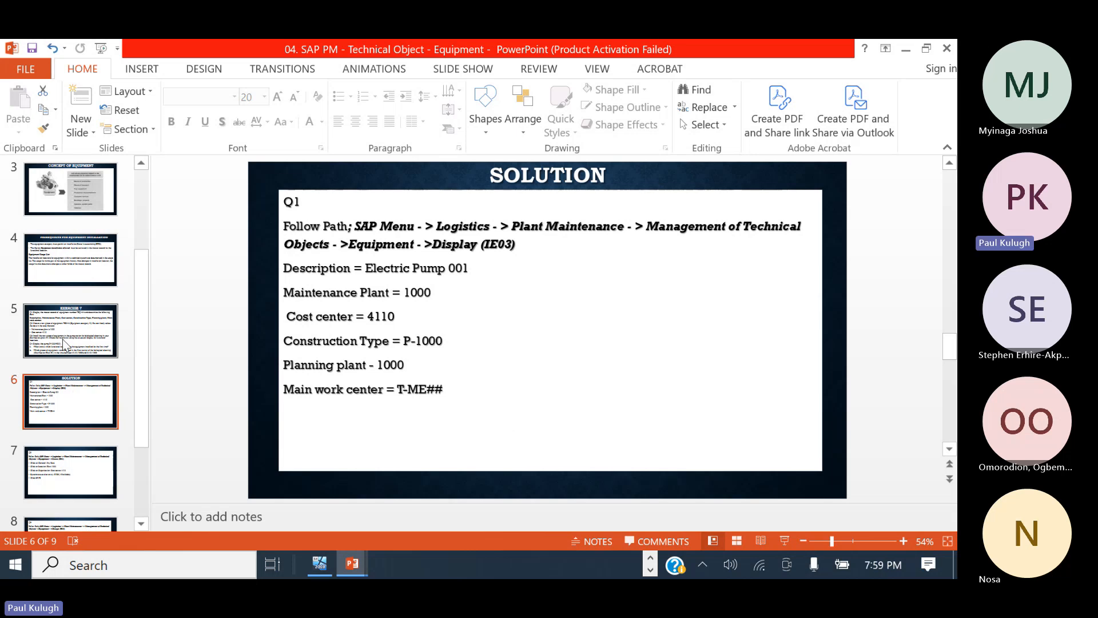
click(65, 344)
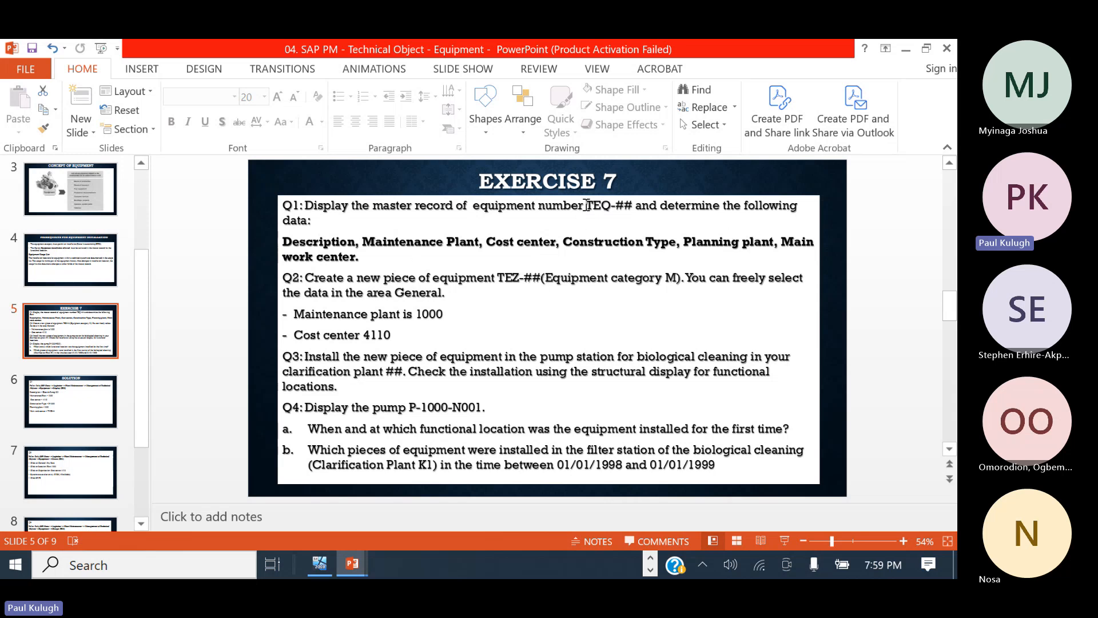
click(586, 203)
drag(587, 203, 635, 210)
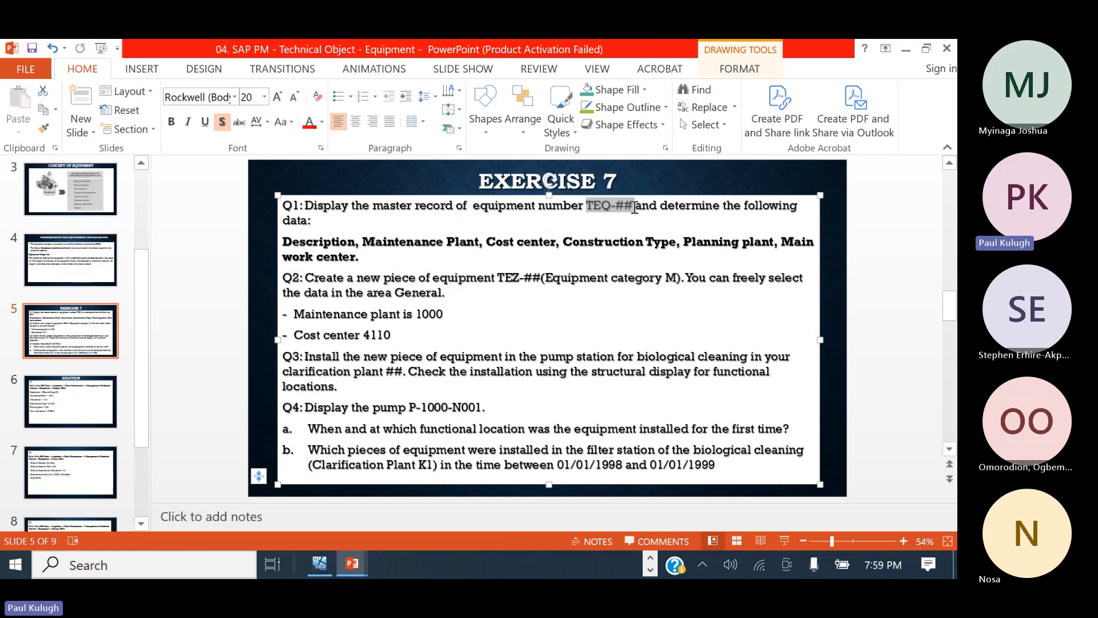
Return to SAP, leave the structure selection and display equipment TEQ-01 with transaction IE03
click(318, 565)
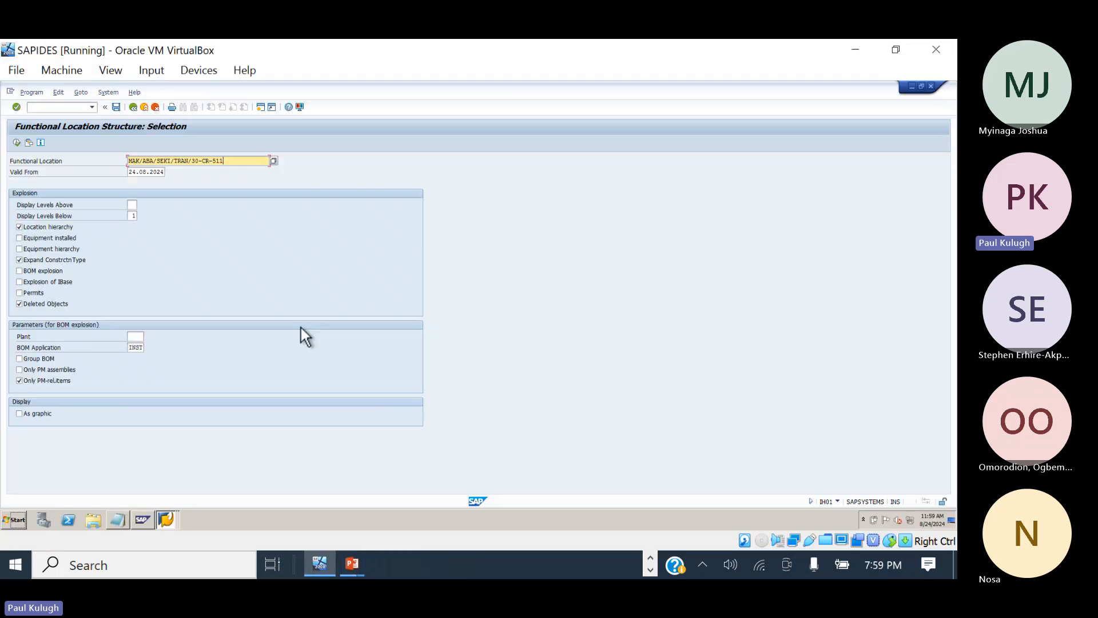
click(134, 107)
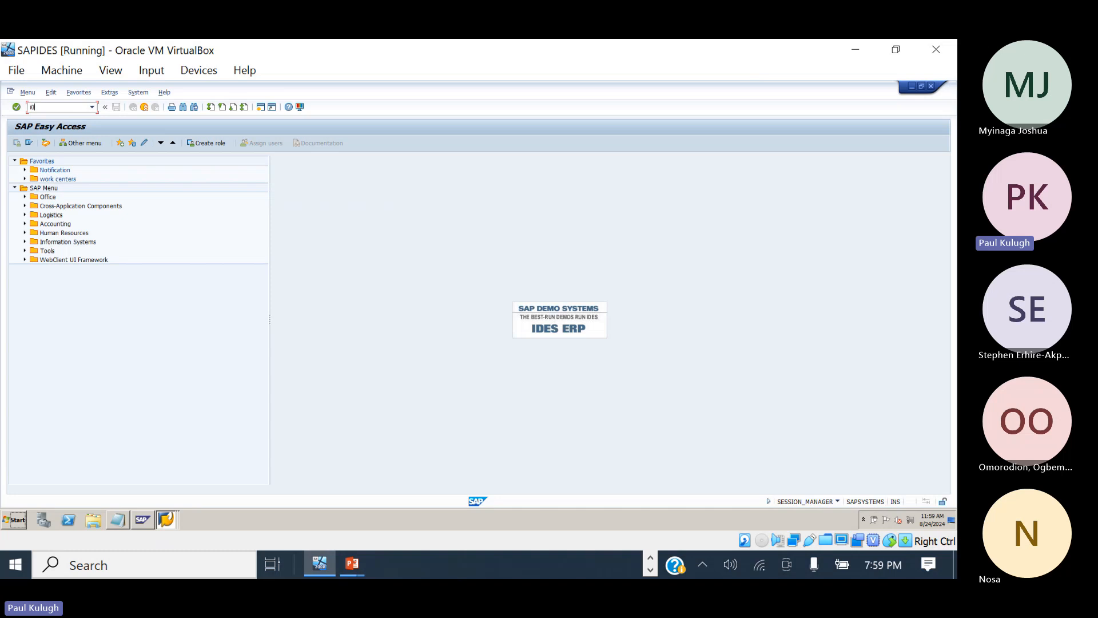
key(Return)
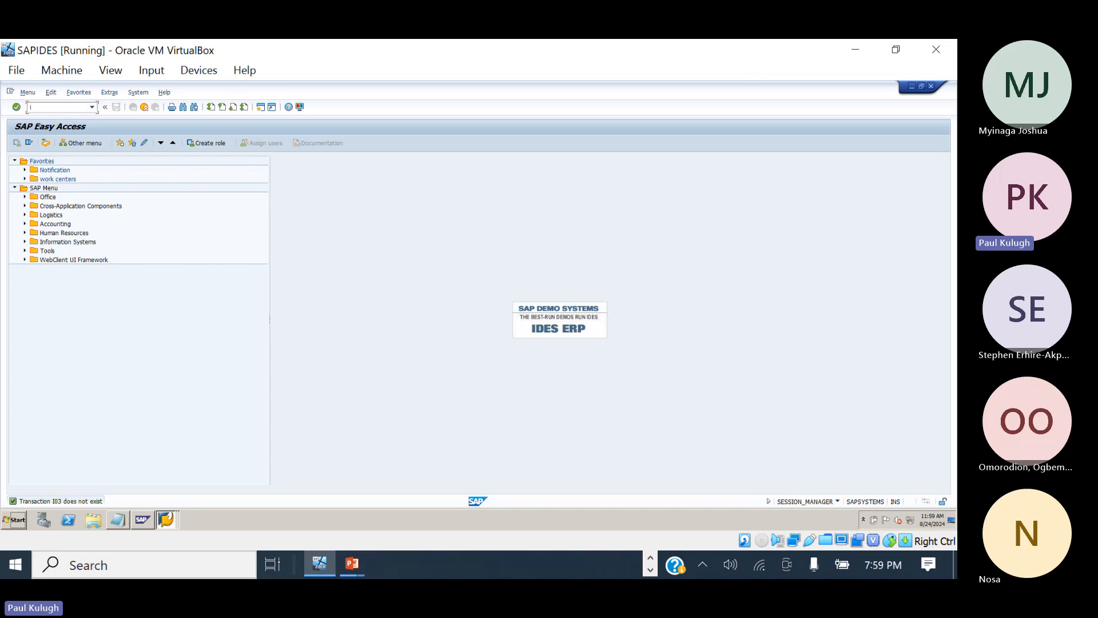
text(ie03)
key(Return)
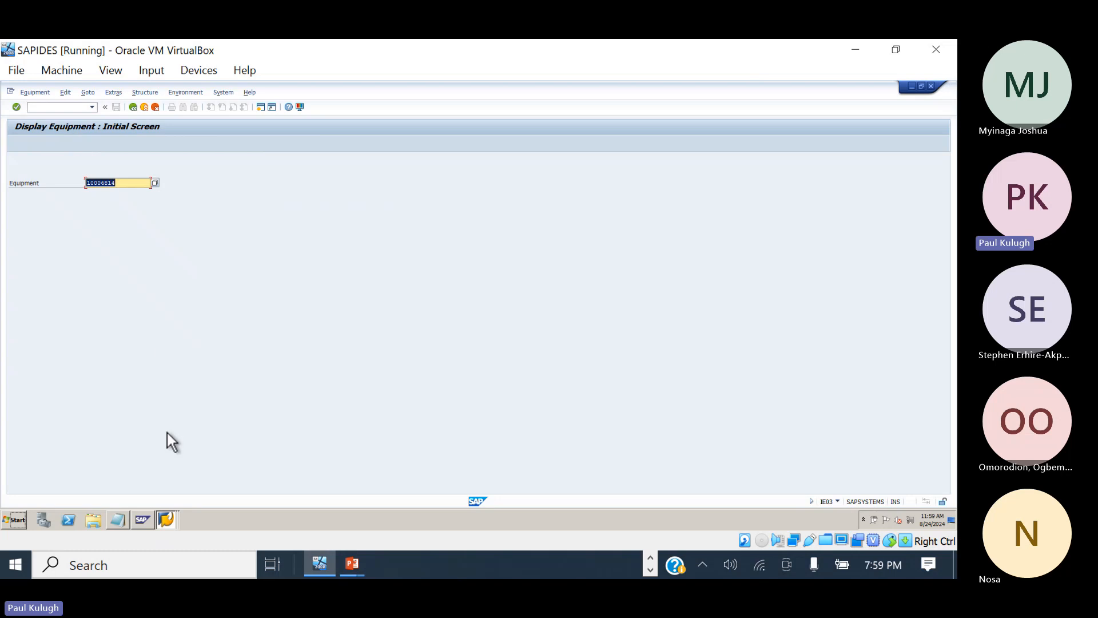
text(teq-01)
key(Return)
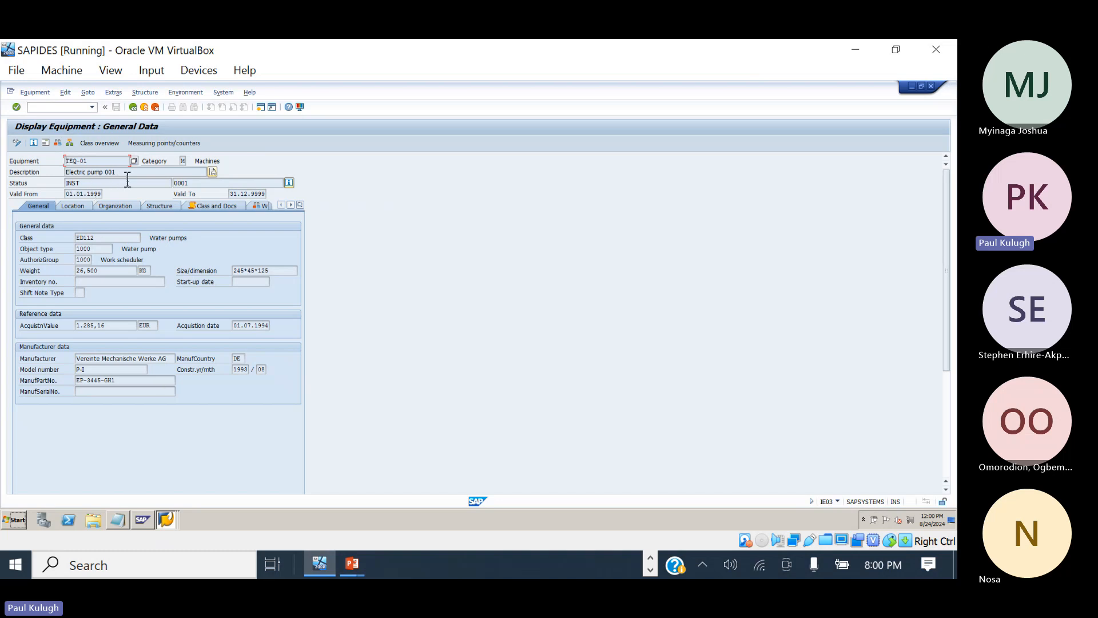
Check the description of equipment TEQ-01 and compare it with the data requested in Q1 of Exercise 7 in PowerPoint
drag(117, 172, 54, 172)
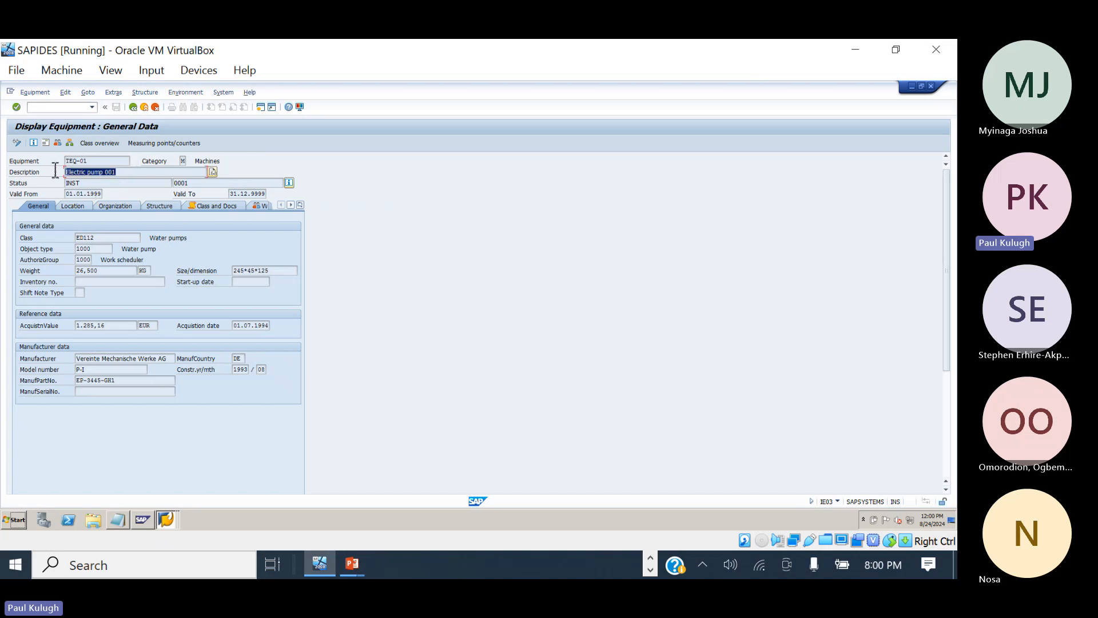
click(125, 173)
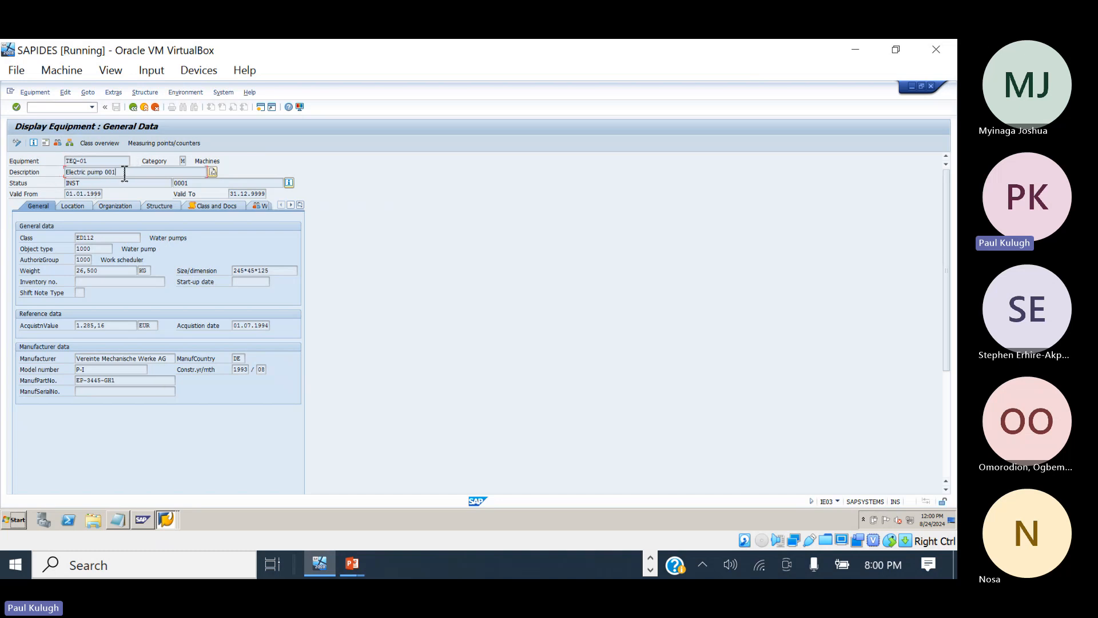
click(351, 564)
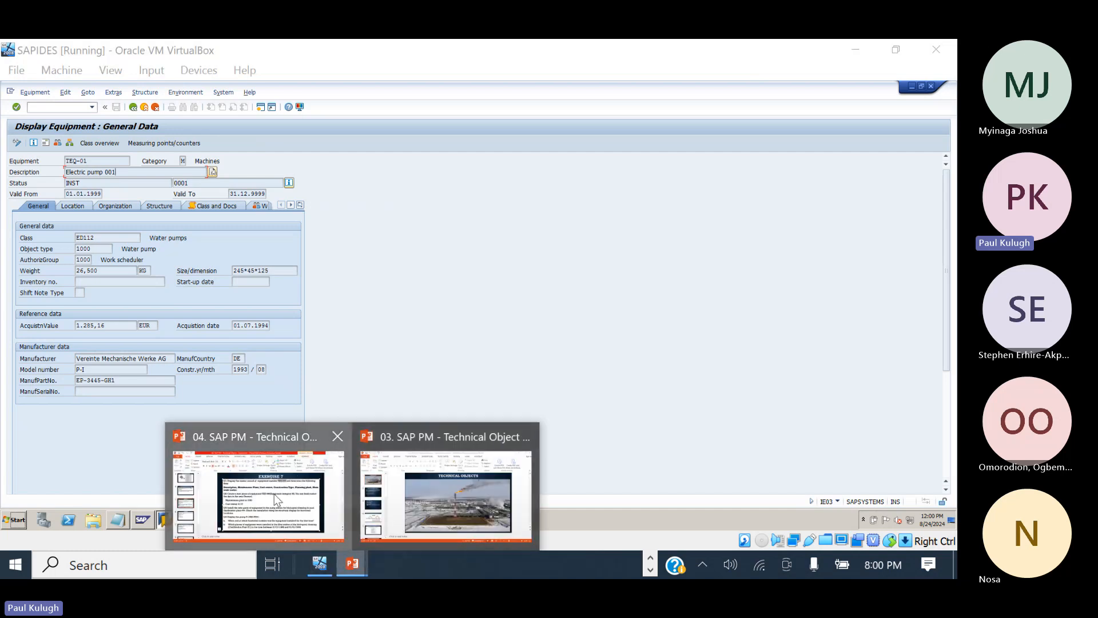
click(273, 493)
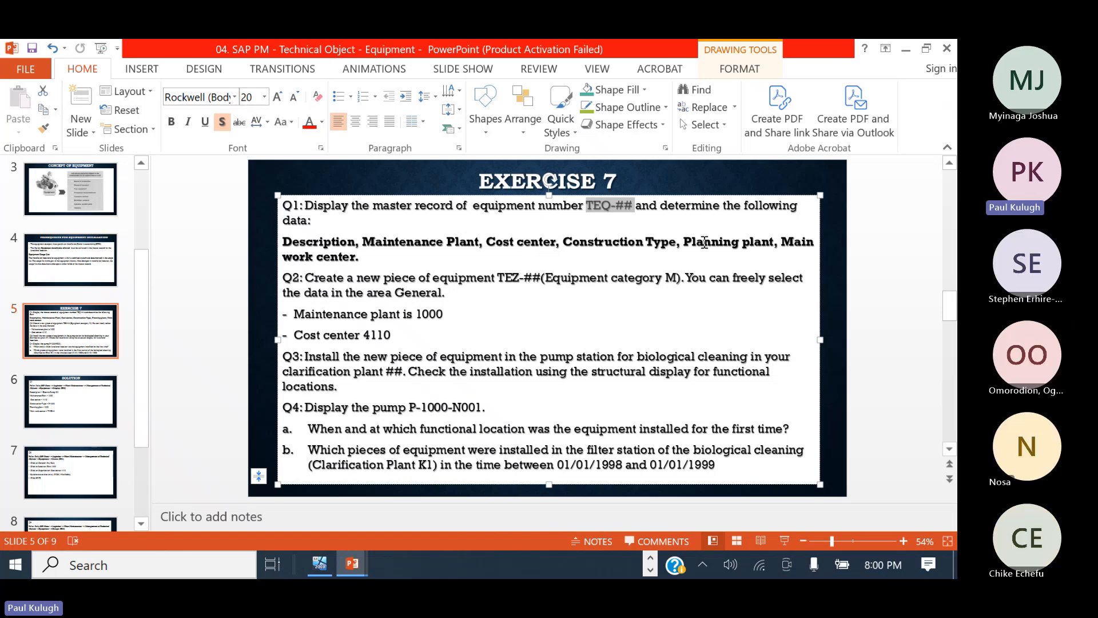
click(319, 564)
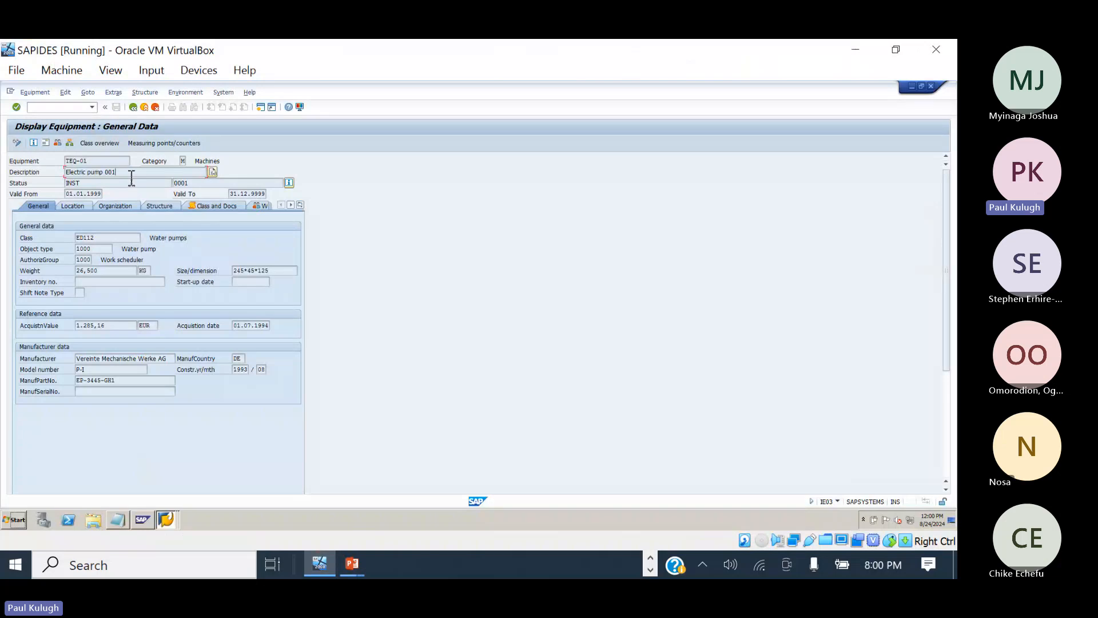
Examine the description, maintenance plant, main work center and cost center in the location and organization data of TEQ-01
drag(128, 172, 54, 163)
click(77, 207)
click(92, 239)
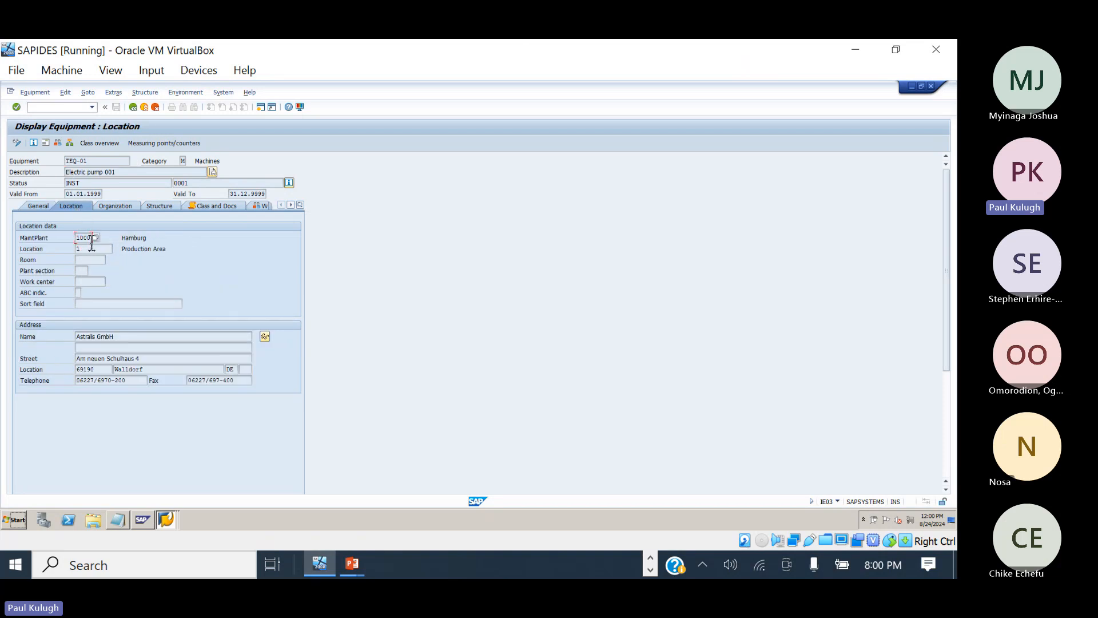
click(120, 204)
click(102, 359)
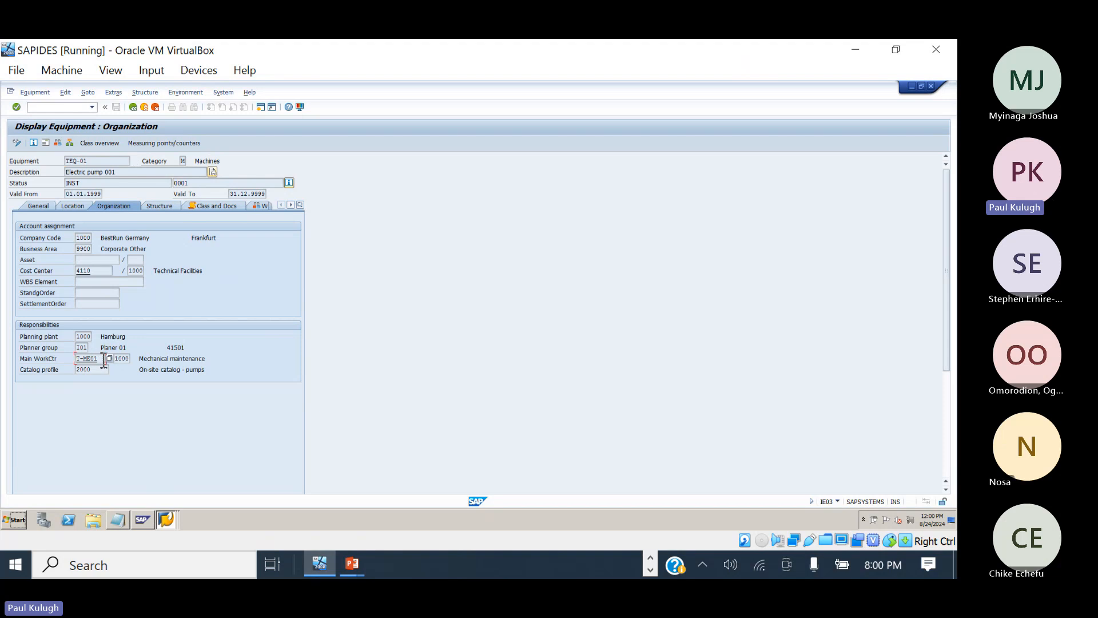
click(91, 271)
double_click(91, 274)
Review the Exercise 7 questions in PowerPoint, then leave the TEQ-01 equipment display for SAP Easy Access
click(351, 562)
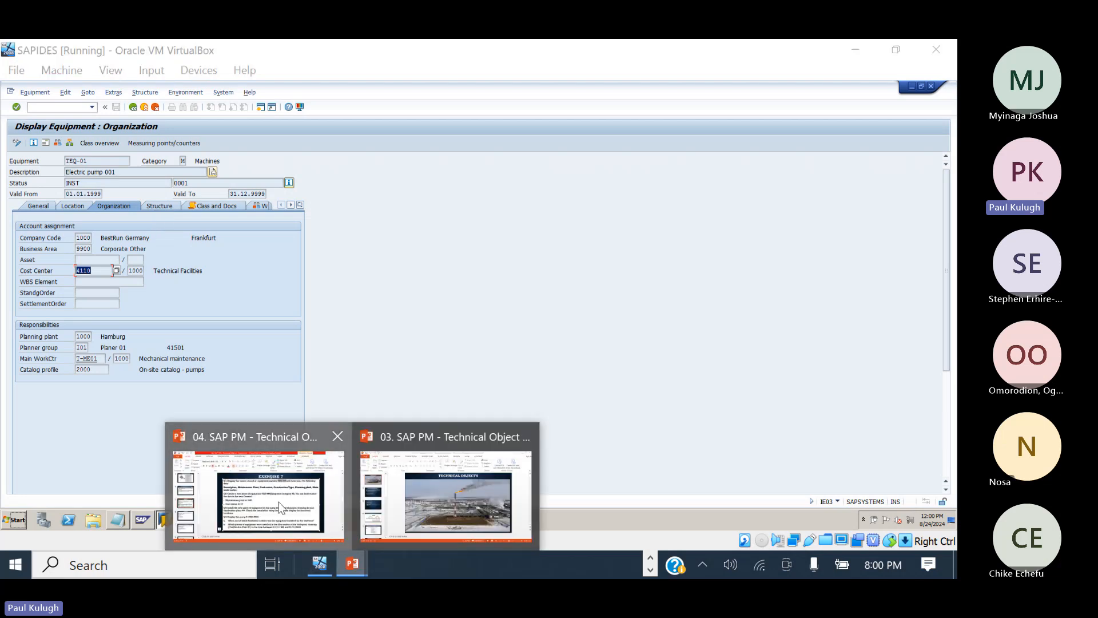
click(280, 507)
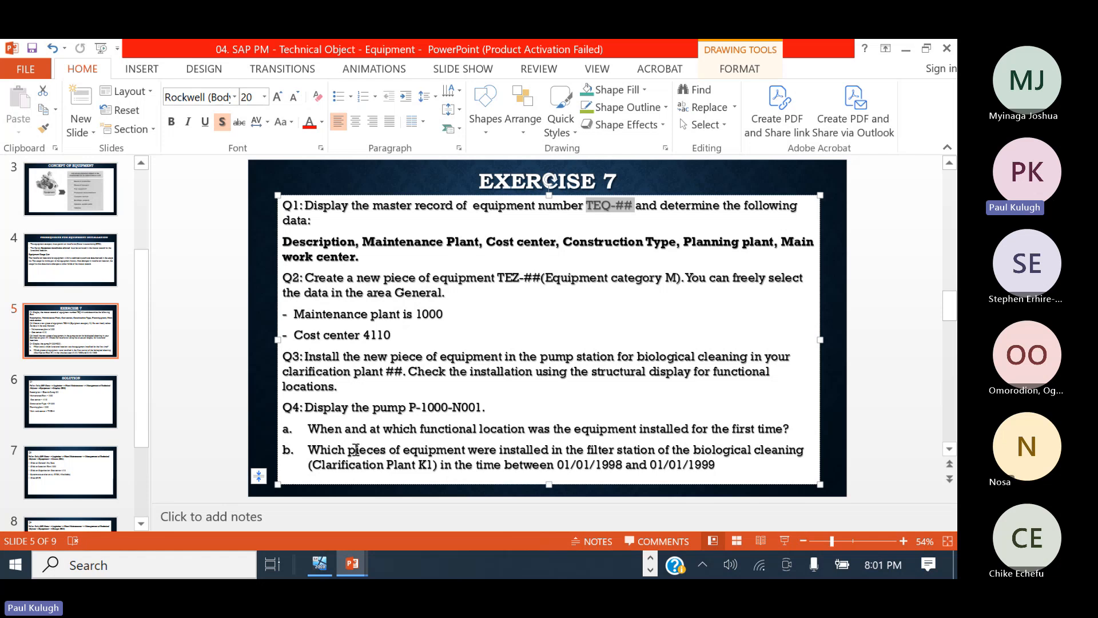
click(320, 563)
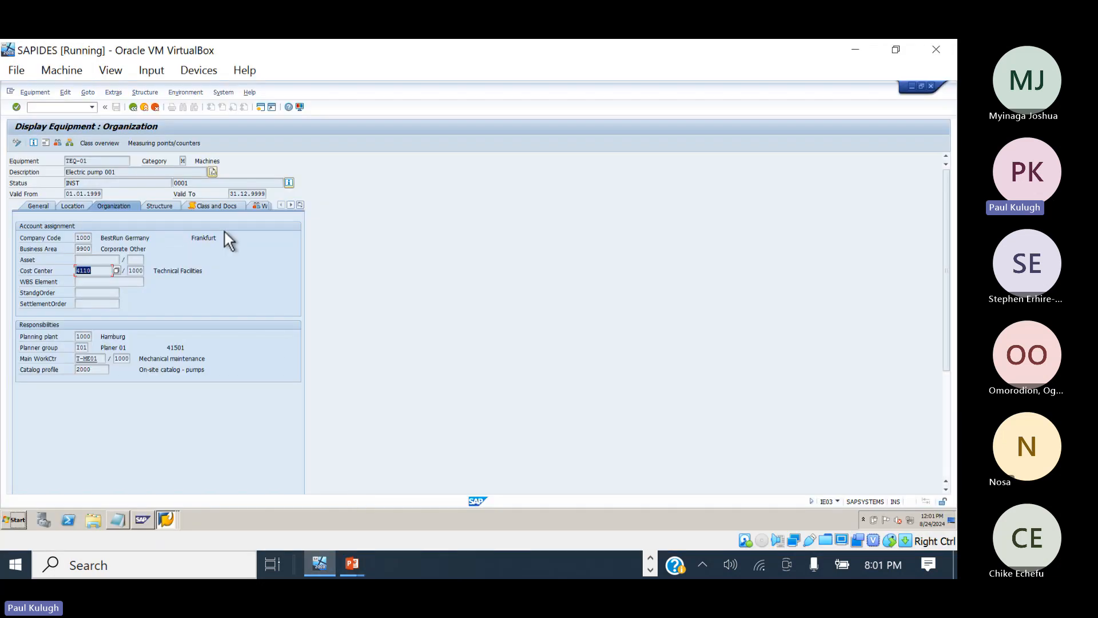
click(132, 107)
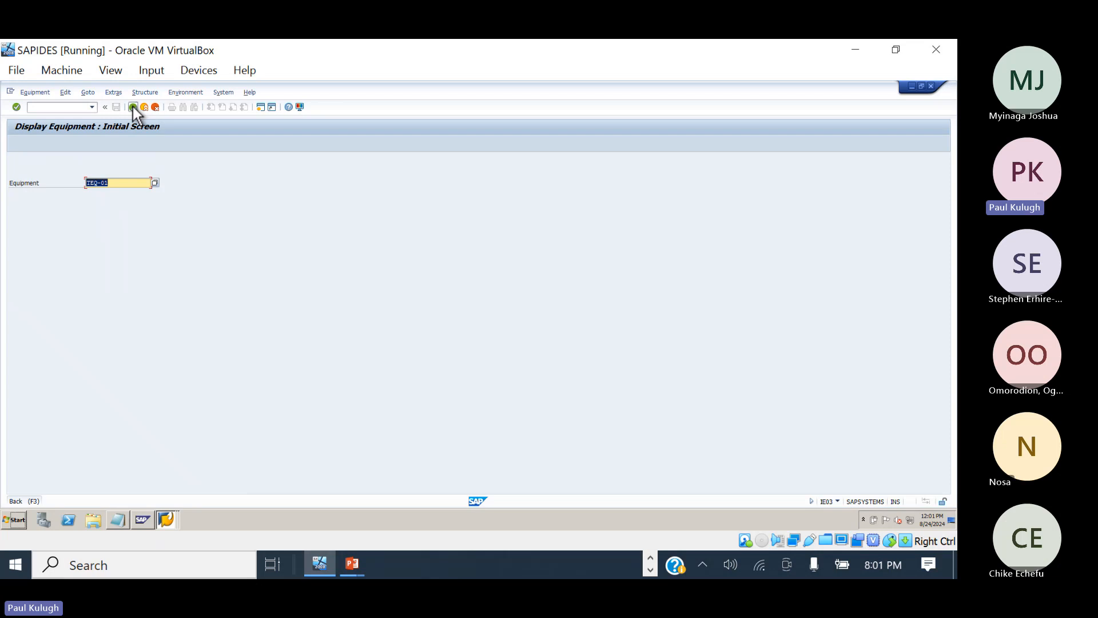
click(133, 107)
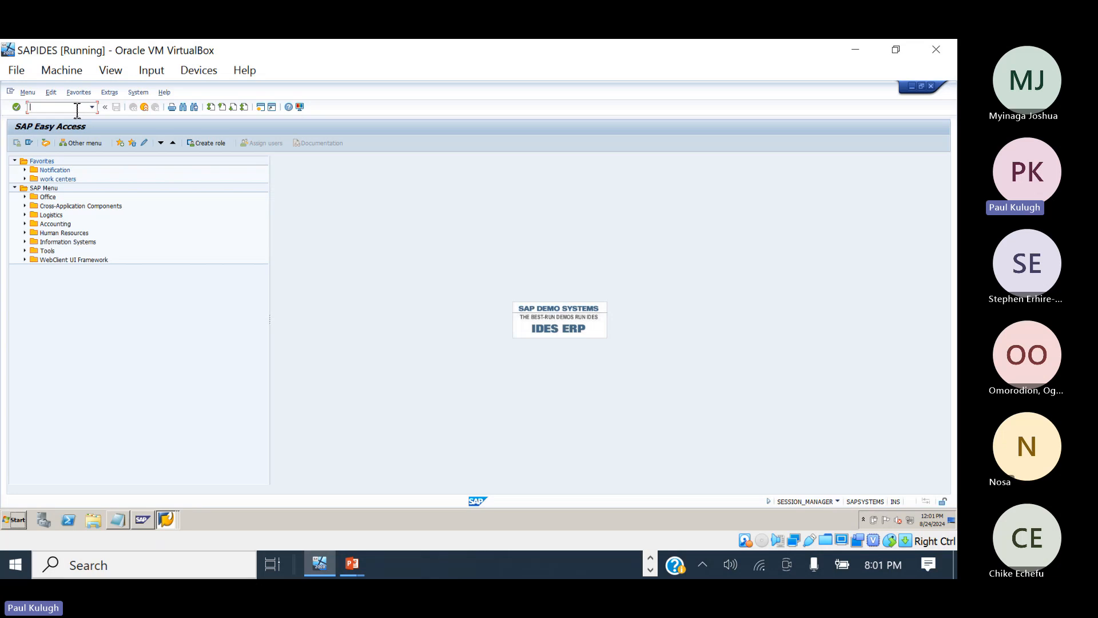
Read Q2 of Exercise 7 in PowerPoint and start transaction IE01 in SAP for creating equipment
click(352, 564)
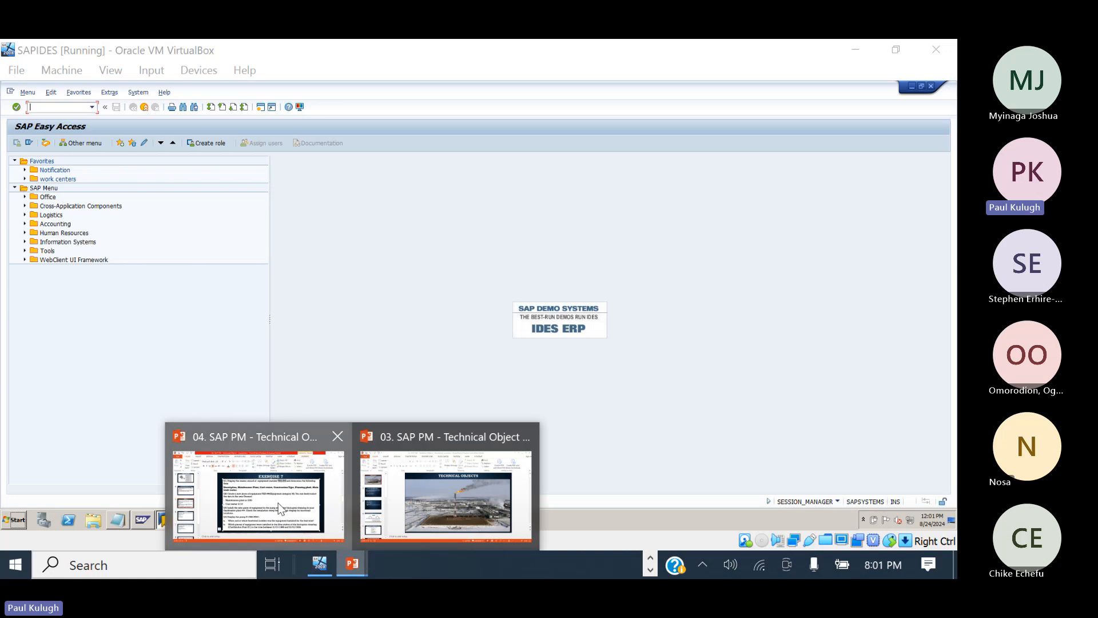
click(280, 508)
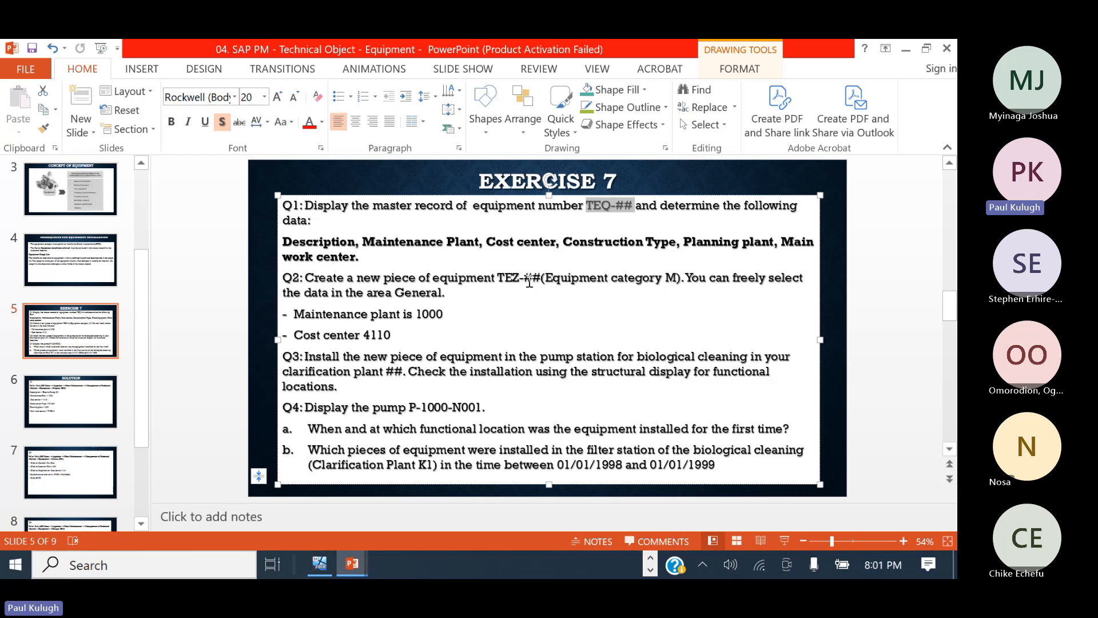
click(320, 563)
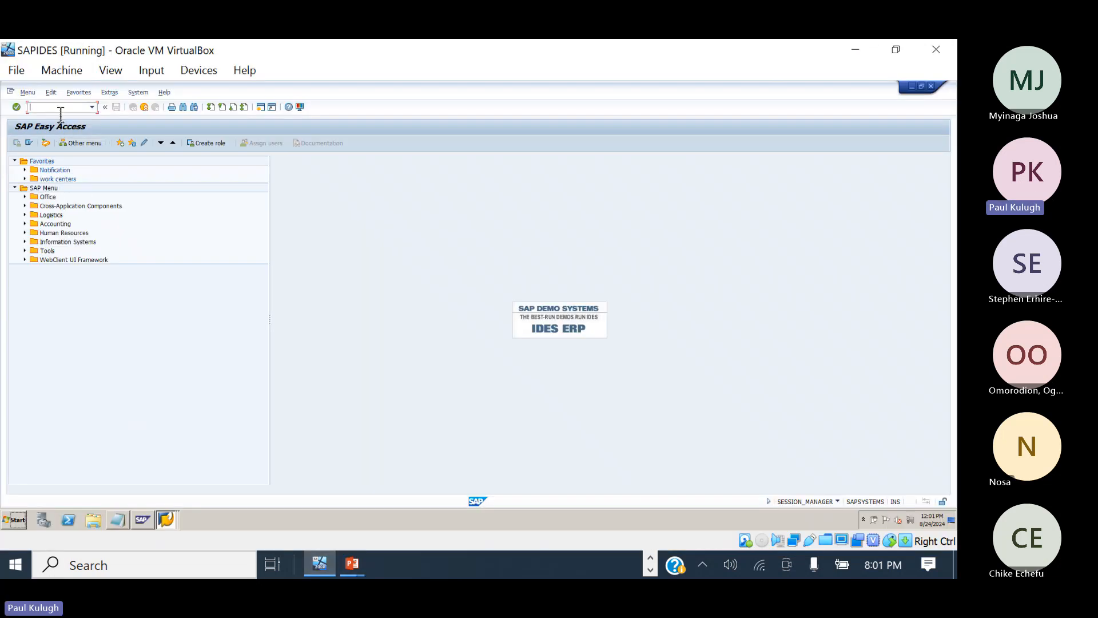
text(ie01)
key(Return)
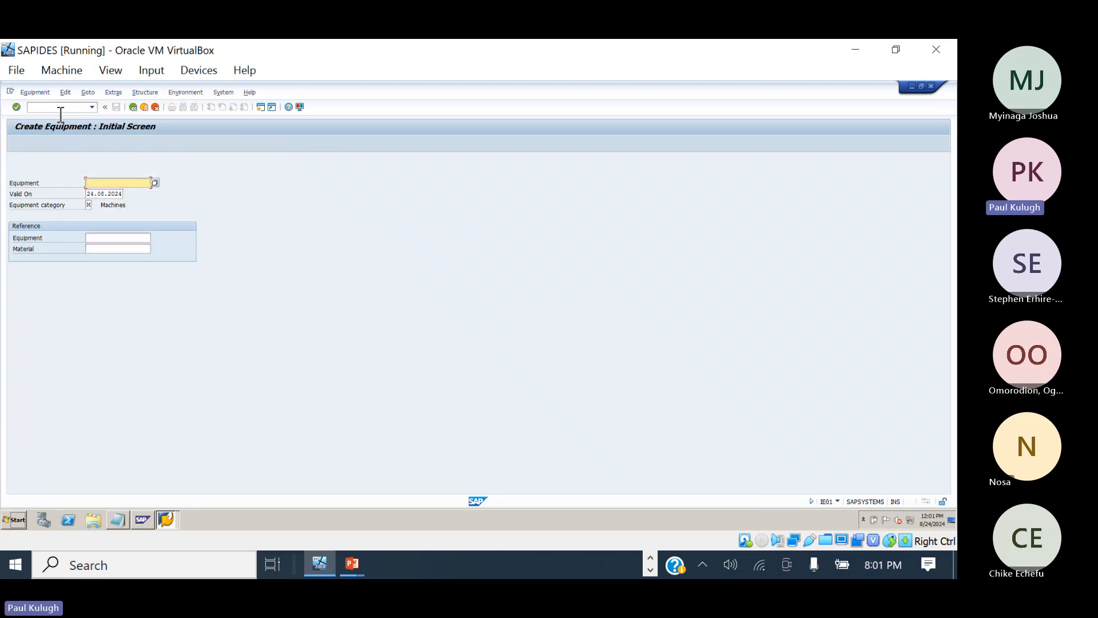
Specify TEZ-10 as the new equipment number with category M (Machines) and proceed to its general data
text(TEZ-10)
click(90, 206)
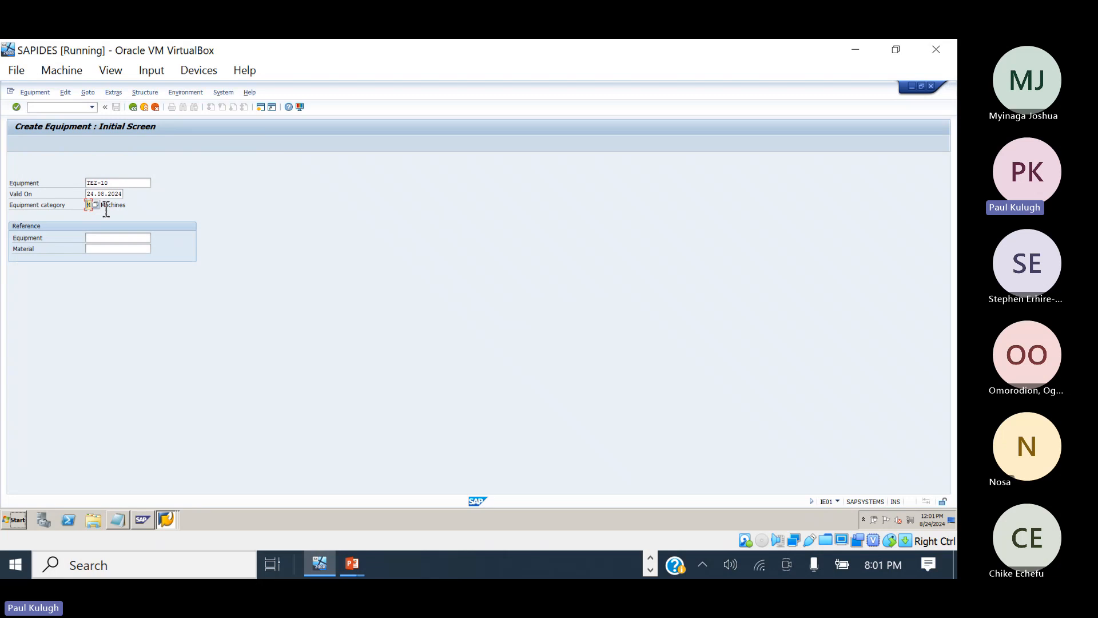
click(119, 183)
key(Return)
key(shift+Tab)
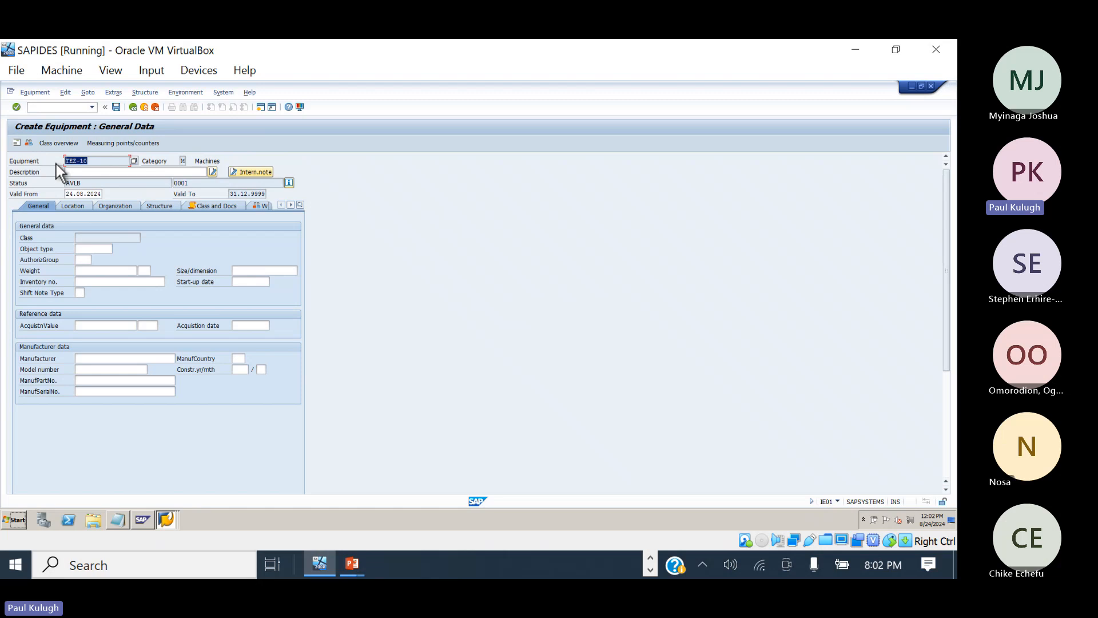
Recheck Q2 of Exercise 7 in PowerPoint, then return to SAP and describe the equipment as "Electric Pump 10"
click(327, 567)
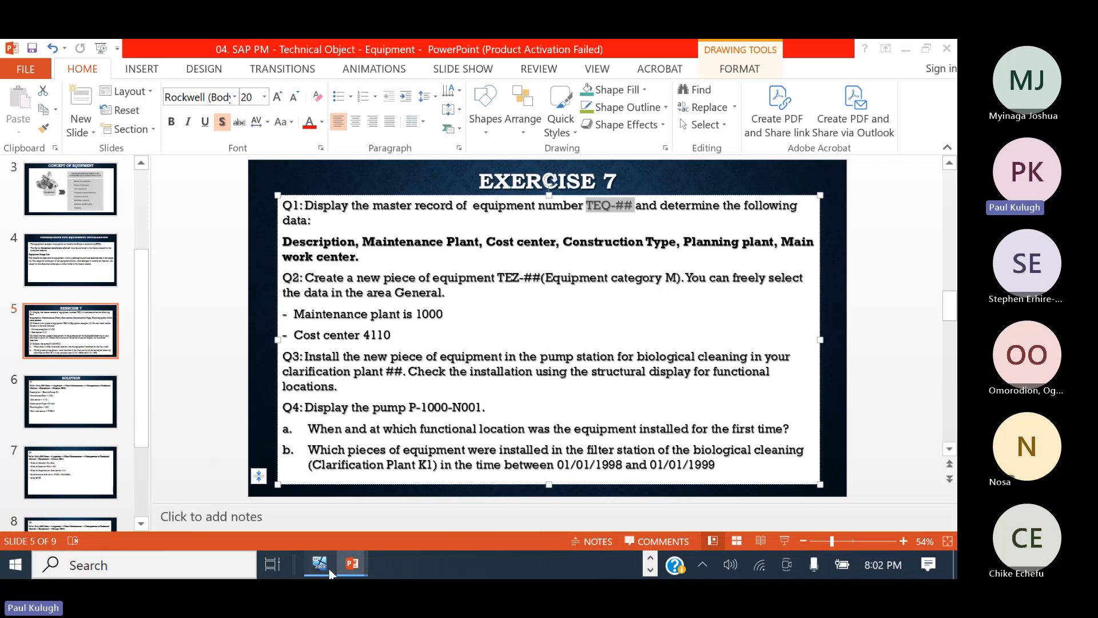
click(330, 572)
key(Tab)
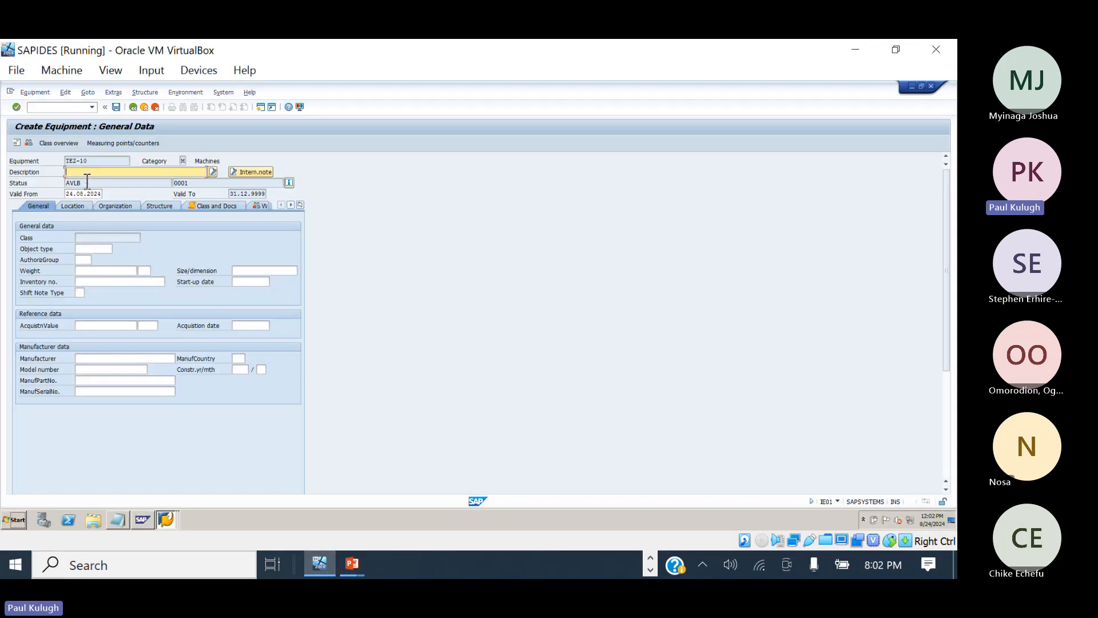
text(Electr)
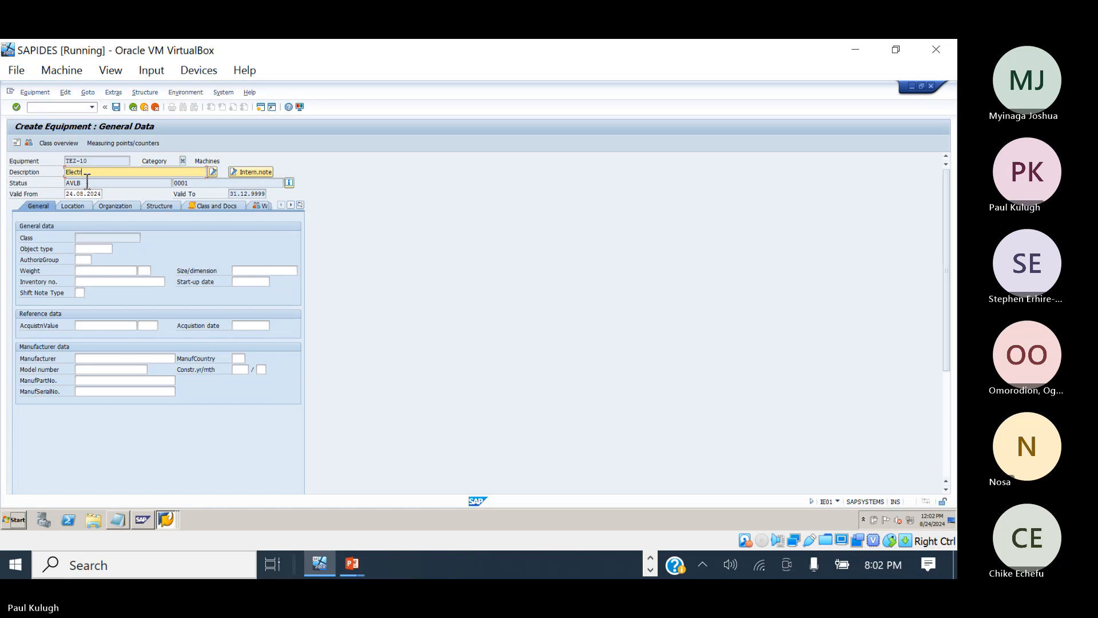
text(ic Pump 10)
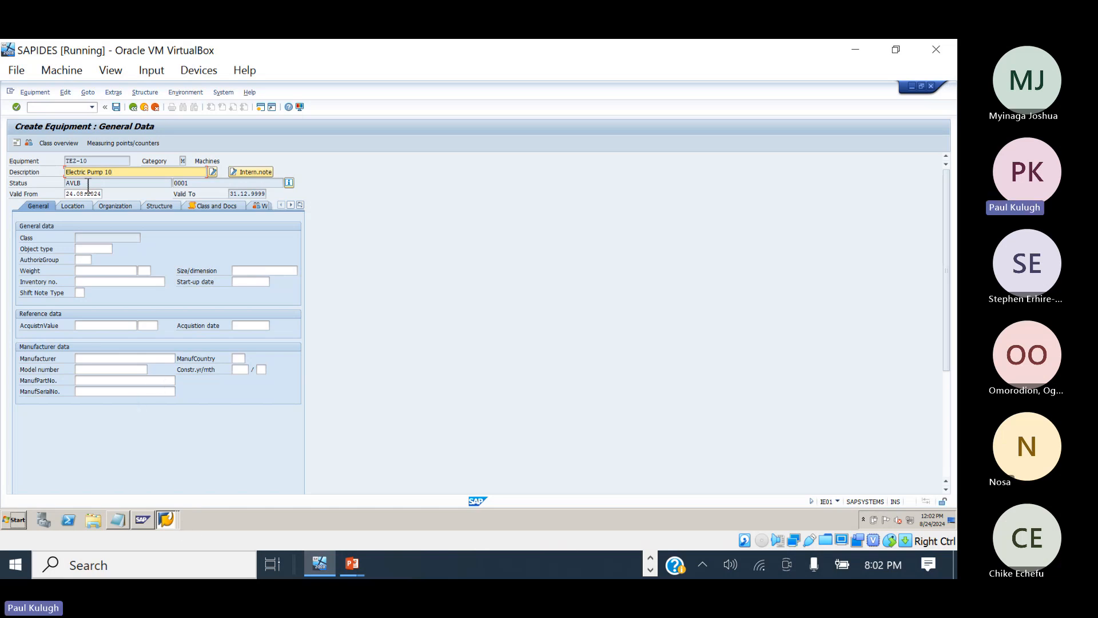
Assign maintenance plant 1000 in the location data of TEZ-10
click(73, 206)
click(86, 238)
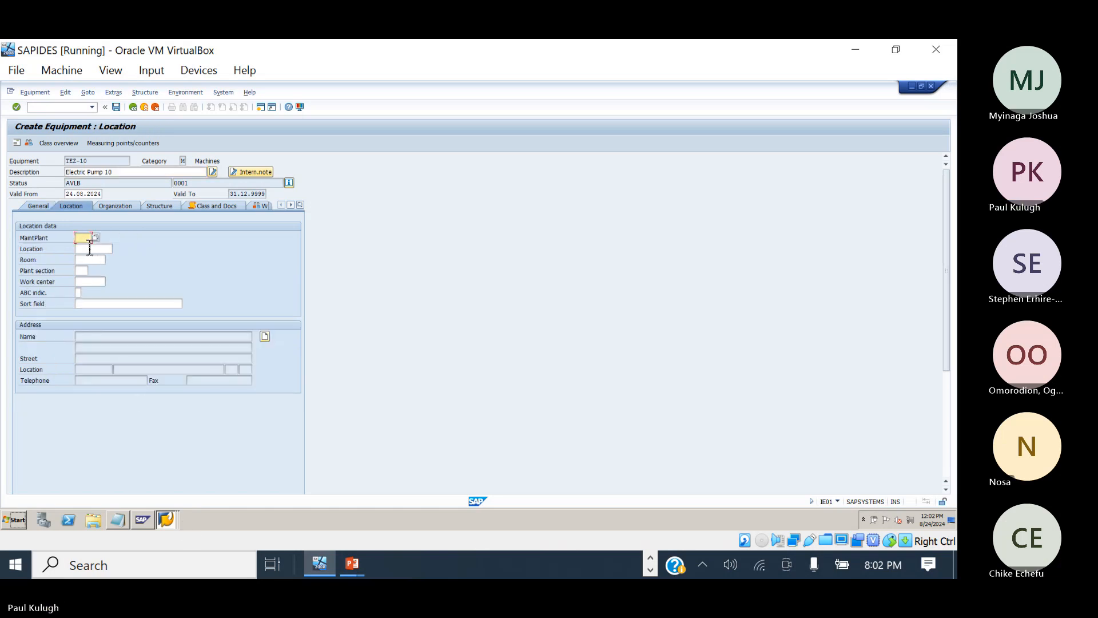
text(1)
click(86, 247)
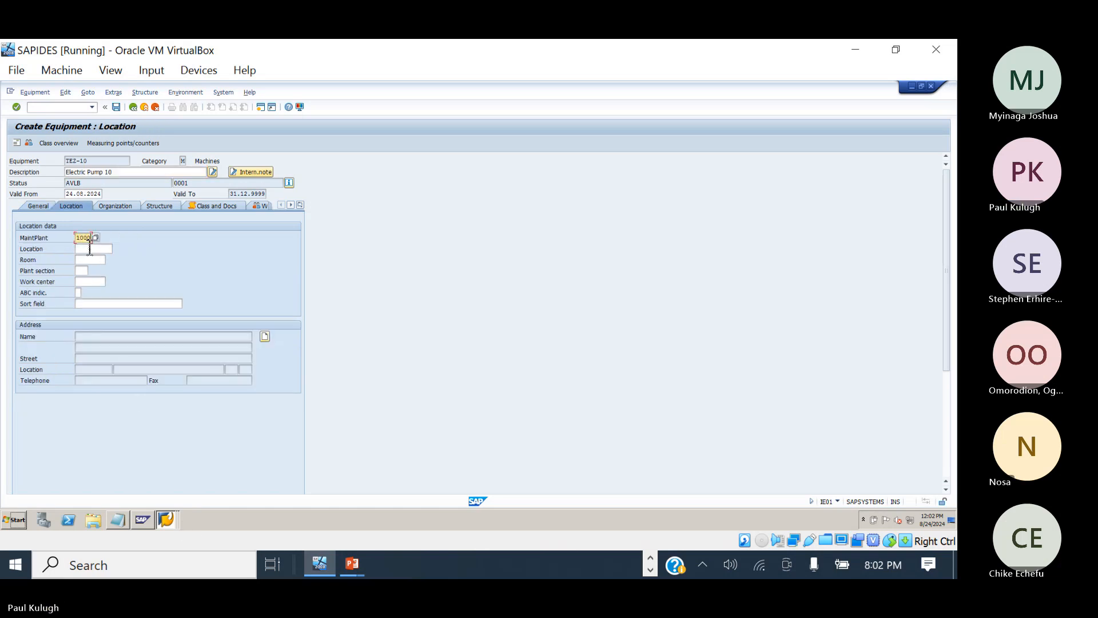
Look up the required cost center in the PowerPoint exercise, then assign cost center 4110 in the equipment's organization data in SAP
click(322, 566)
click(322, 565)
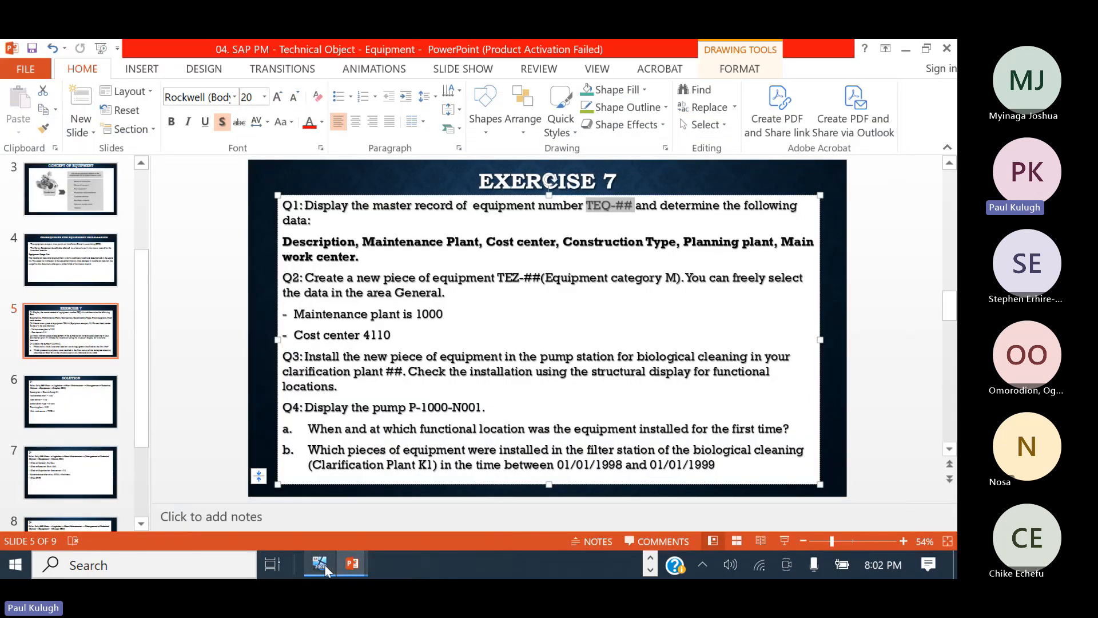
click(322, 565)
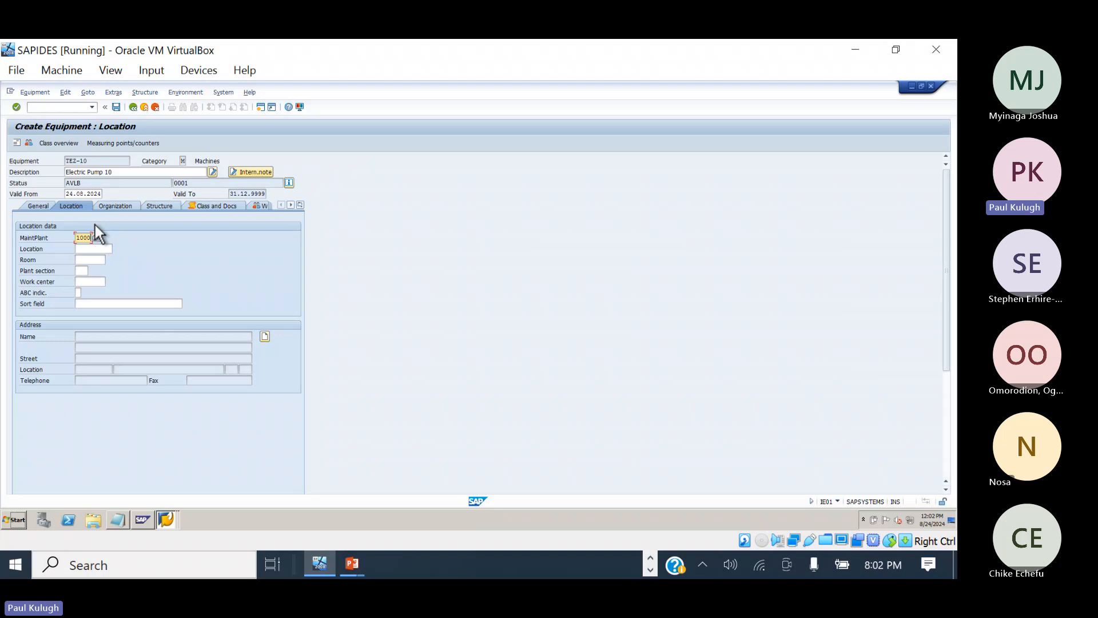
click(111, 206)
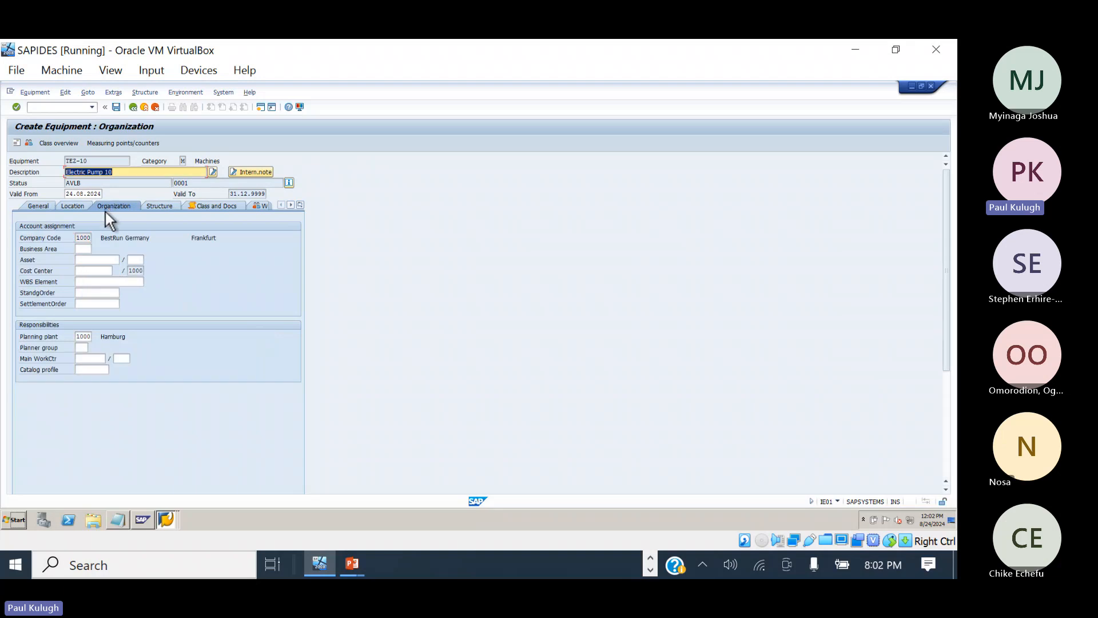
click(83, 273)
text(4110)
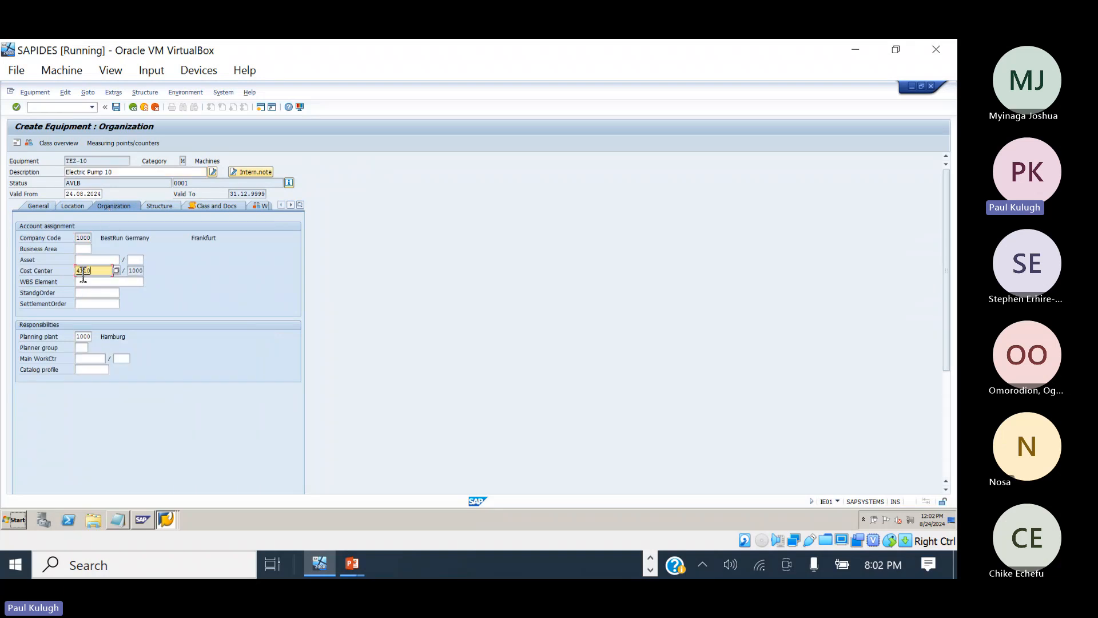
key(Return)
Choose object type 3010 (Elect. Pumpmotor) from the list of technical object types for the equipment's general data
click(43, 204)
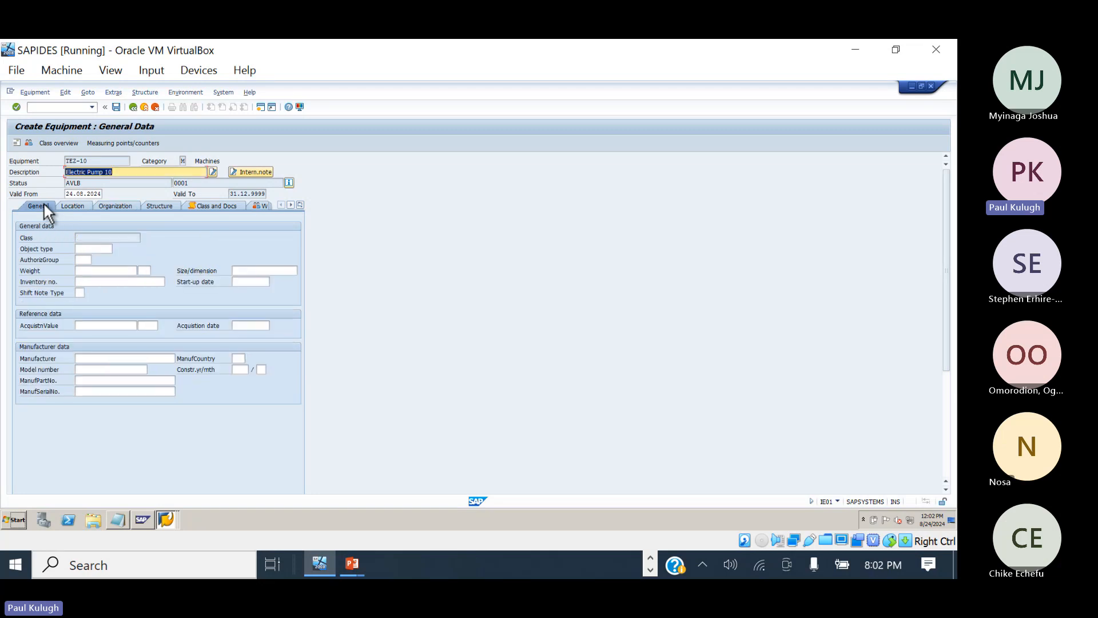
click(93, 250)
click(117, 249)
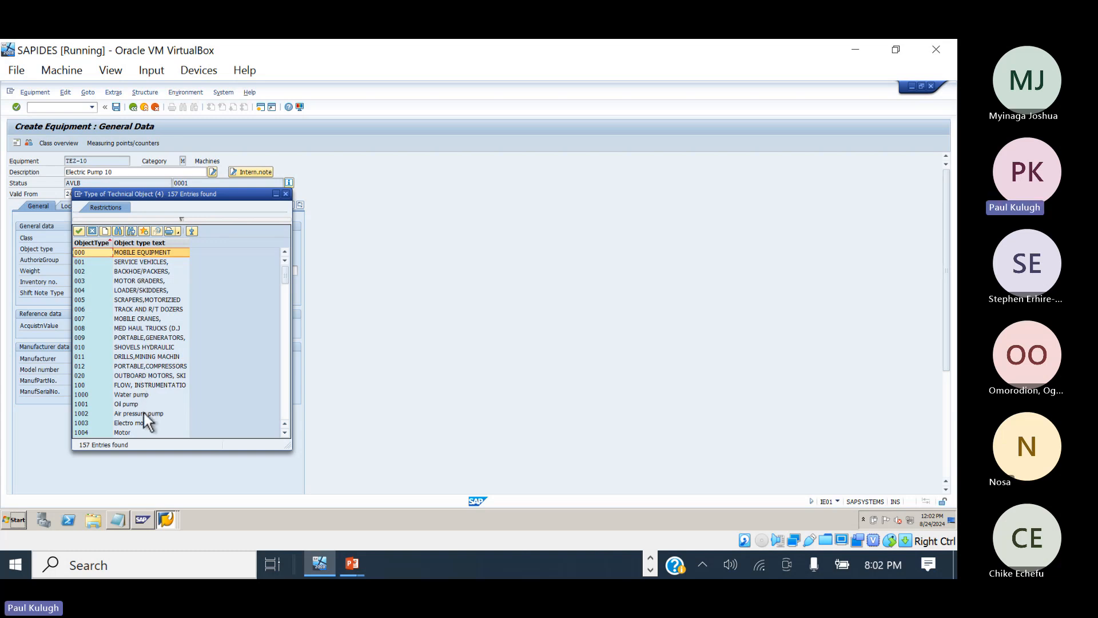
scroll(143, 425, down, 1)
scroll(143, 432, down, 2)
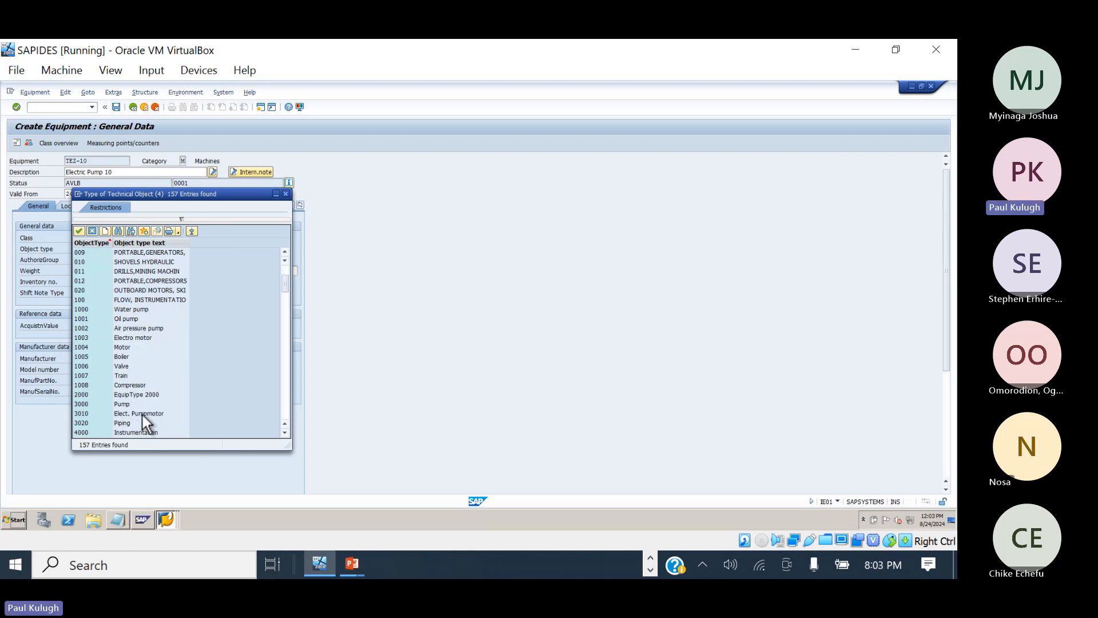
double_click(143, 414)
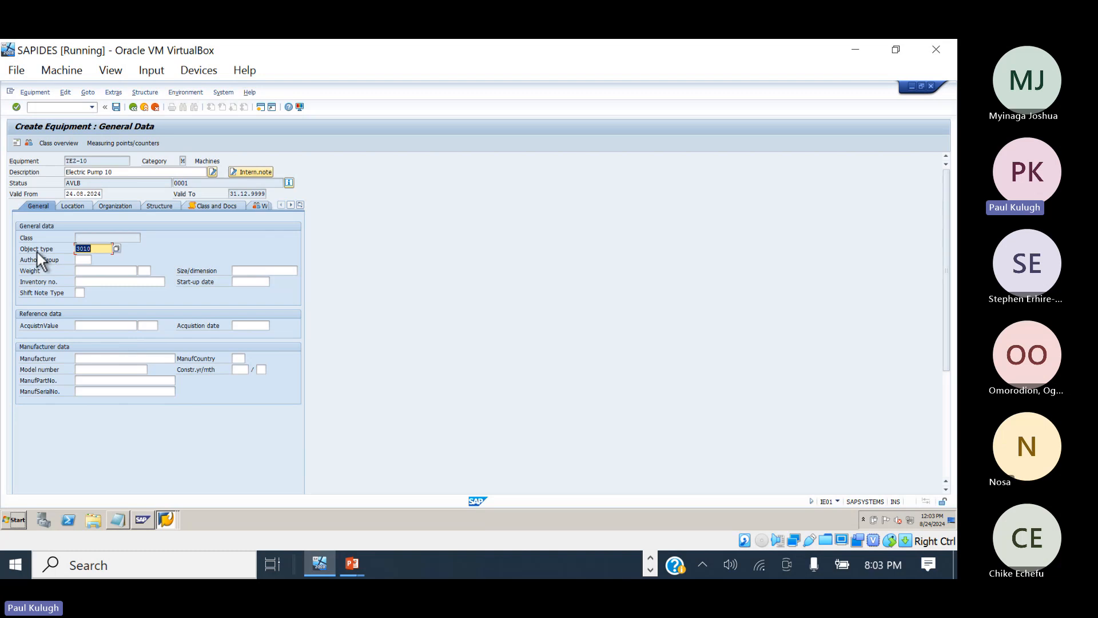
Set the equipment's weight to 100 KG
click(89, 271)
text(100)
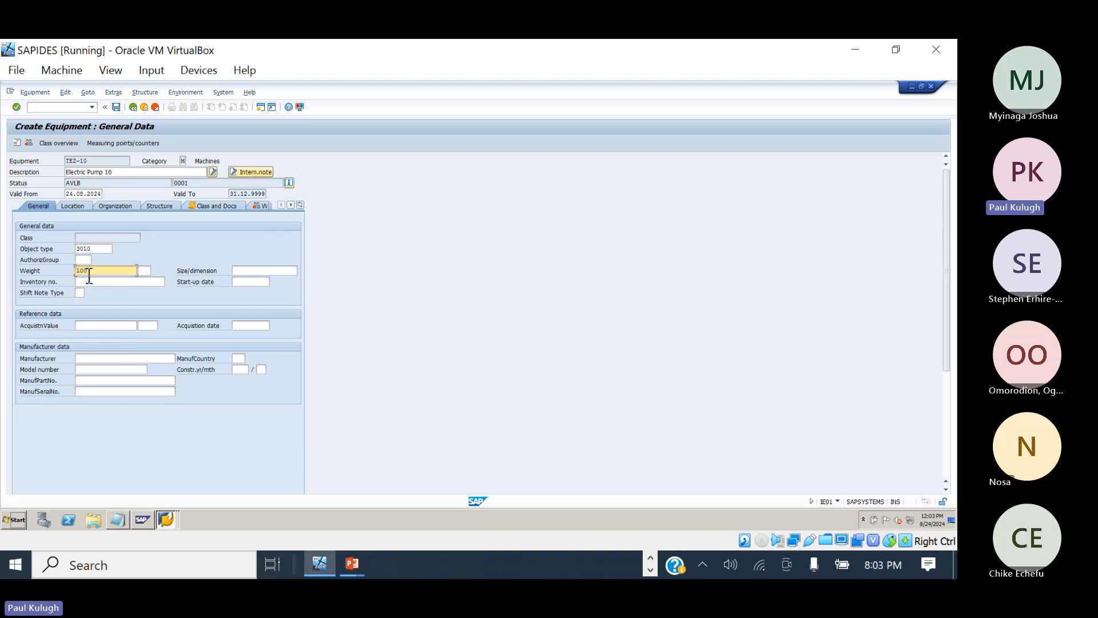
click(147, 271)
text(kg)
key(Return)
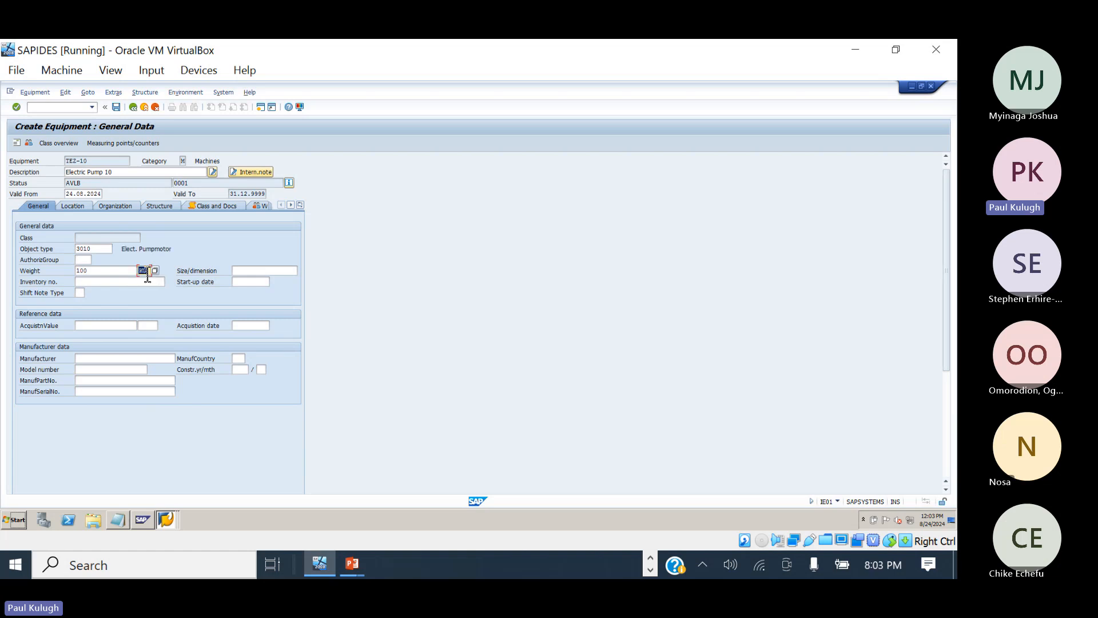
Fill in the manufacturer data with manufacturer XYZ, model number 12345, part number 5432 and serial number 1234556
click(110, 359)
text(xyz)
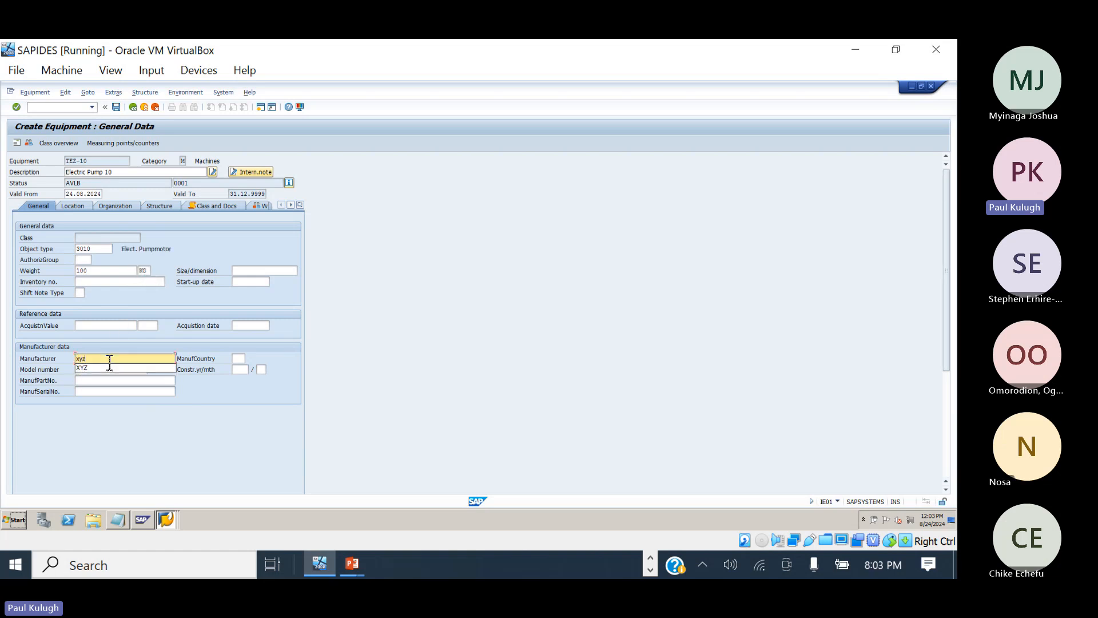
click(119, 369)
click(121, 371)
text(12345)
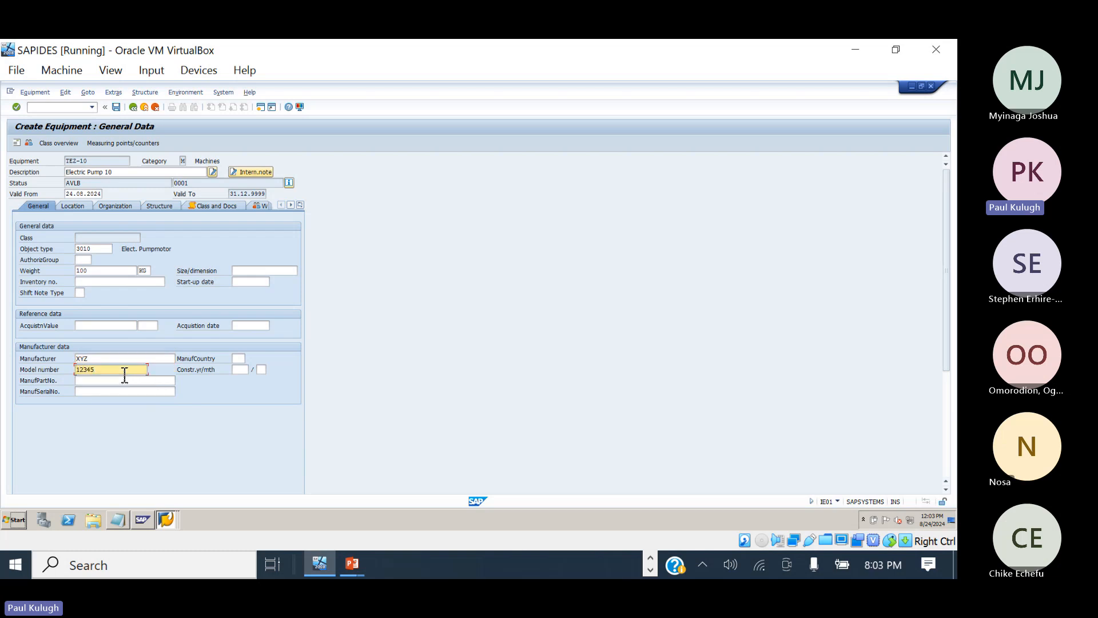
click(118, 382)
text(5432)
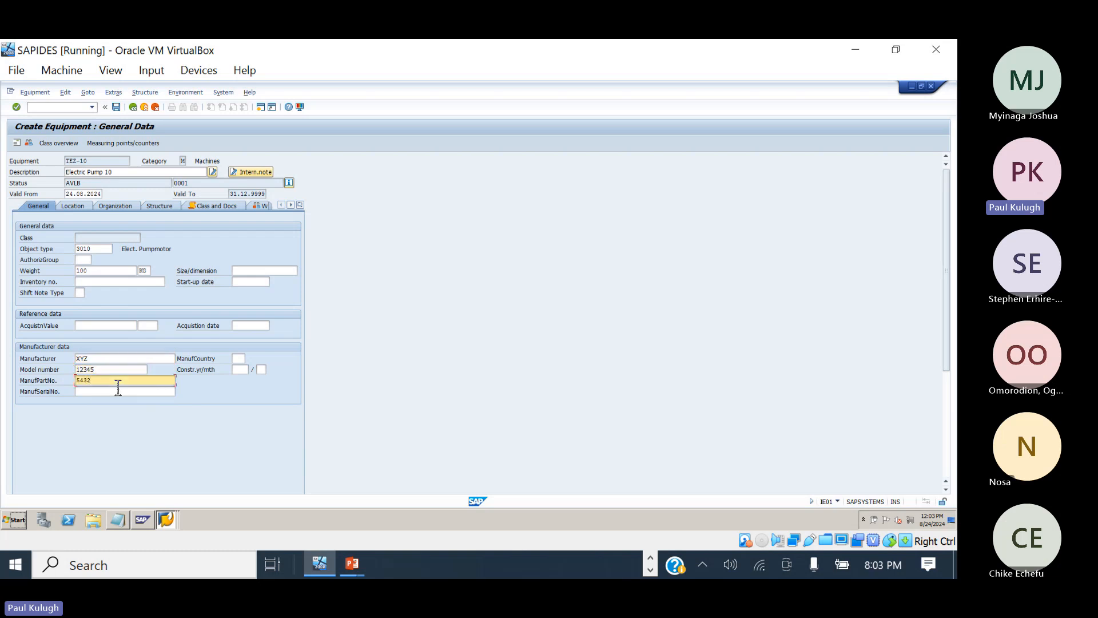
click(117, 395)
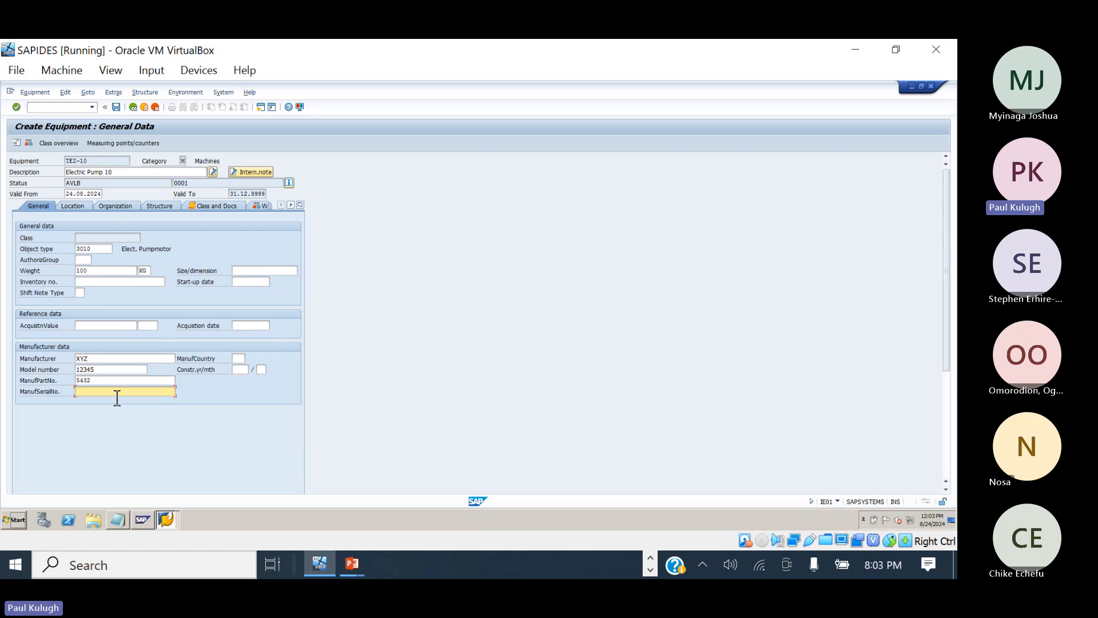
text(1234556)
Set the manufacturing country to US and the construction year and month to 2024/08
click(242, 360)
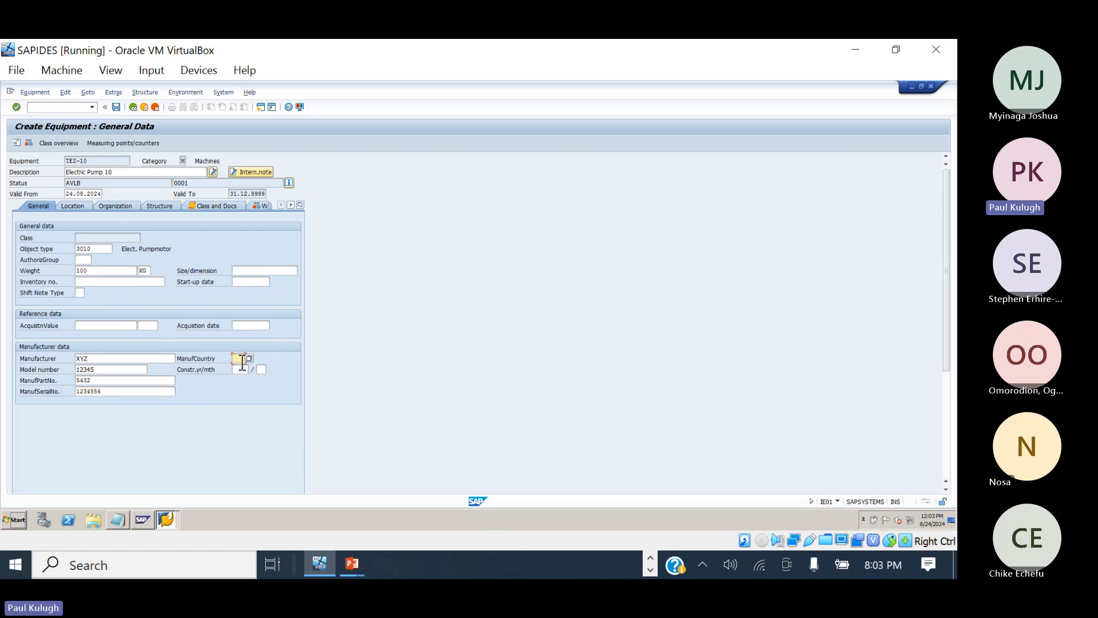
text(us)
click(246, 369)
text(2024)
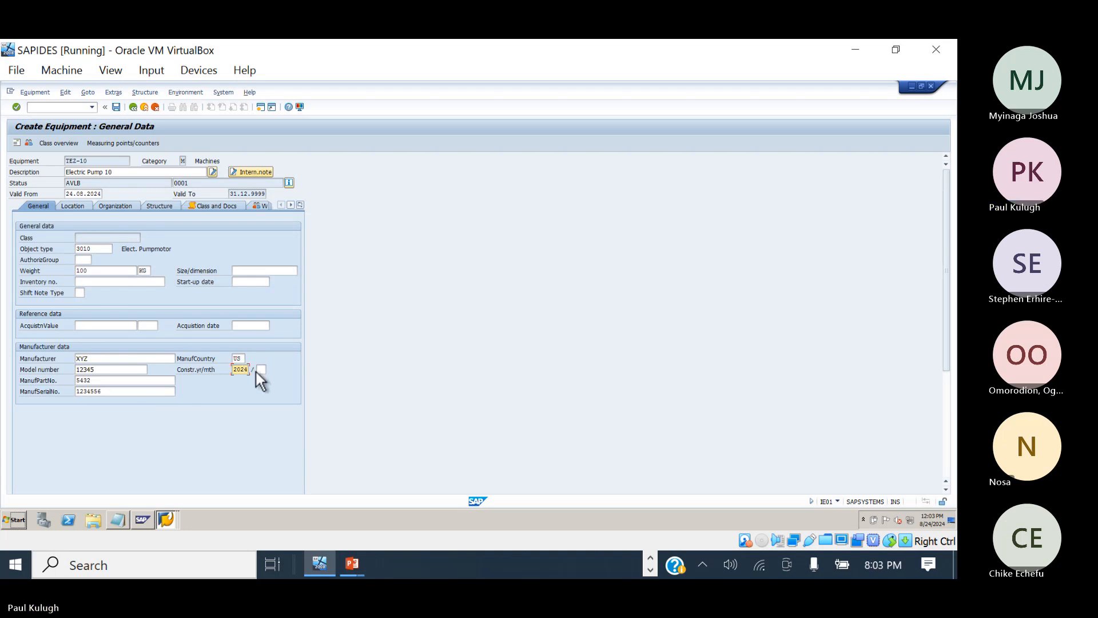
key(Tab)
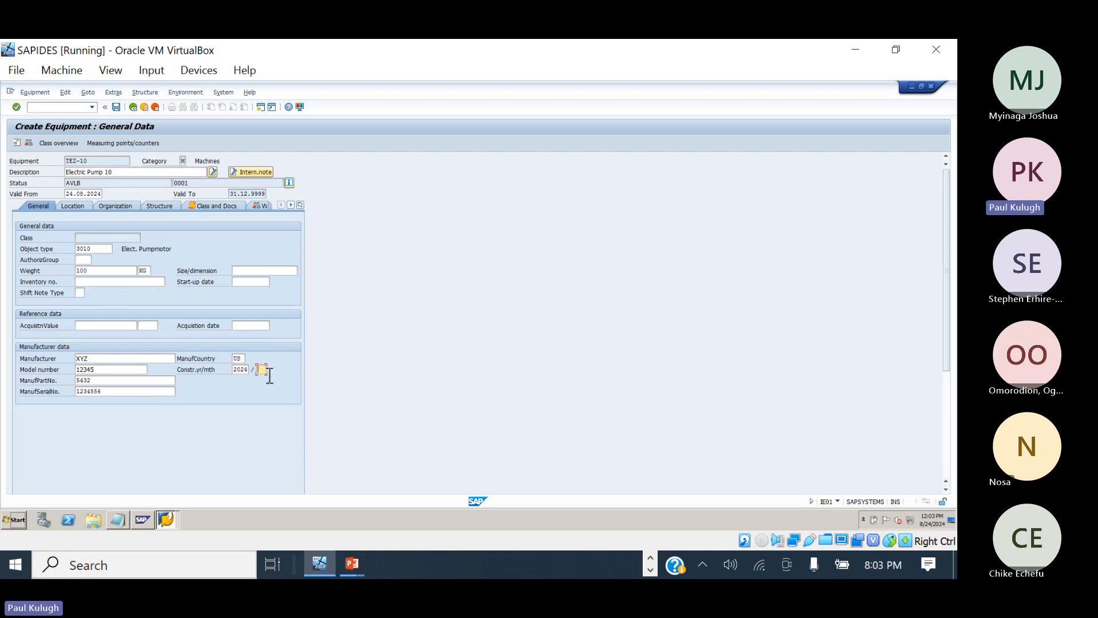
text(8)
key(BackSpace)
text(08)
Set both the acquisition date and the start-up date to 24.08.2024
click(265, 325)
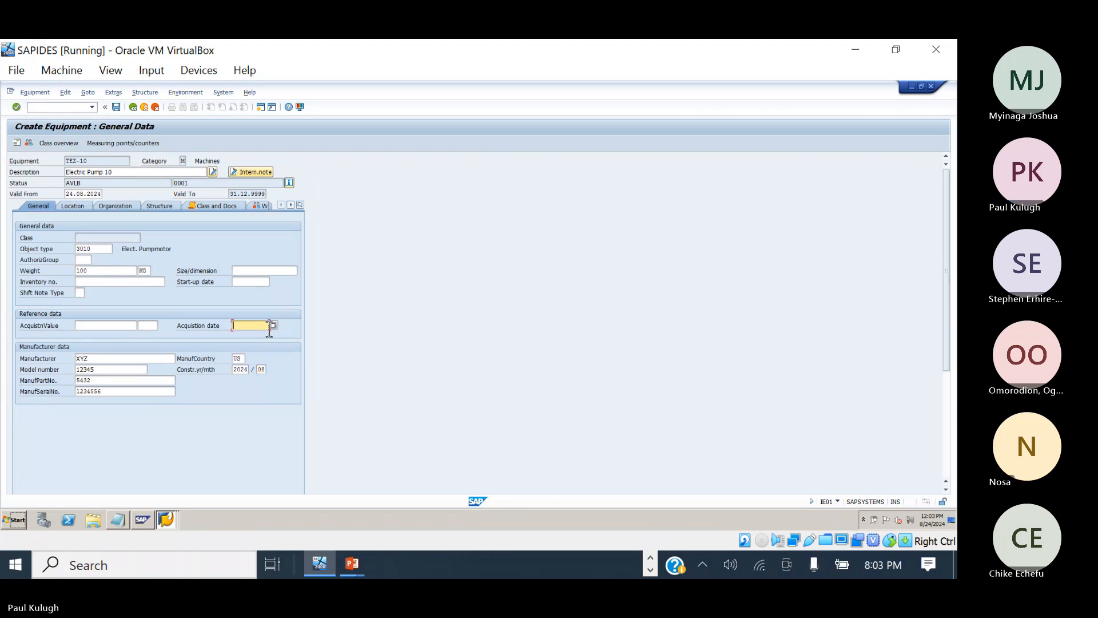
click(273, 325)
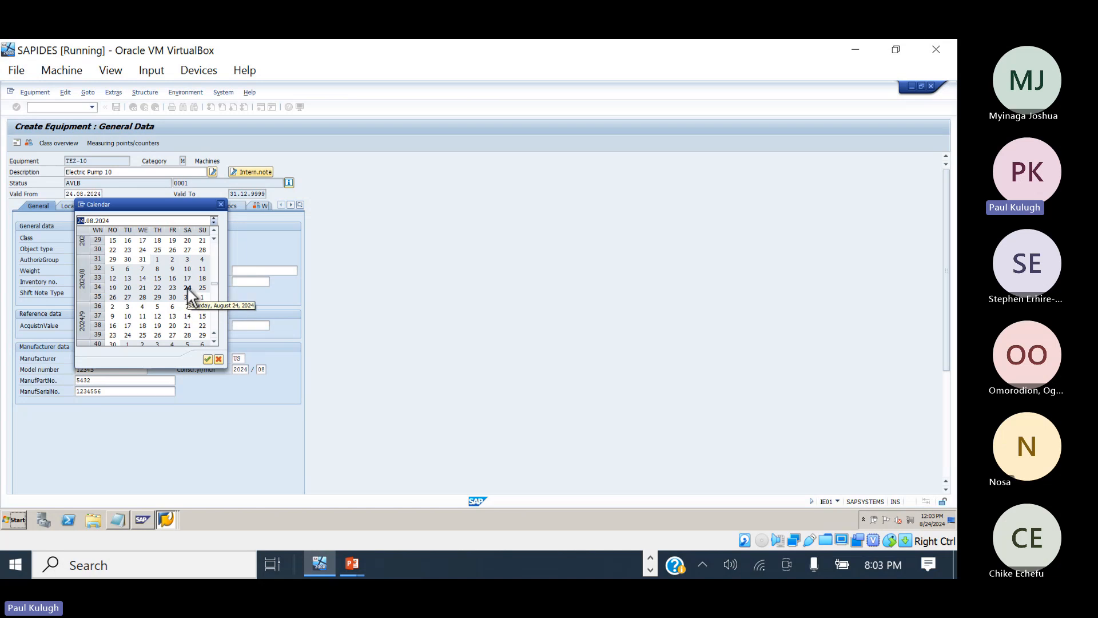
click(188, 288)
click(252, 282)
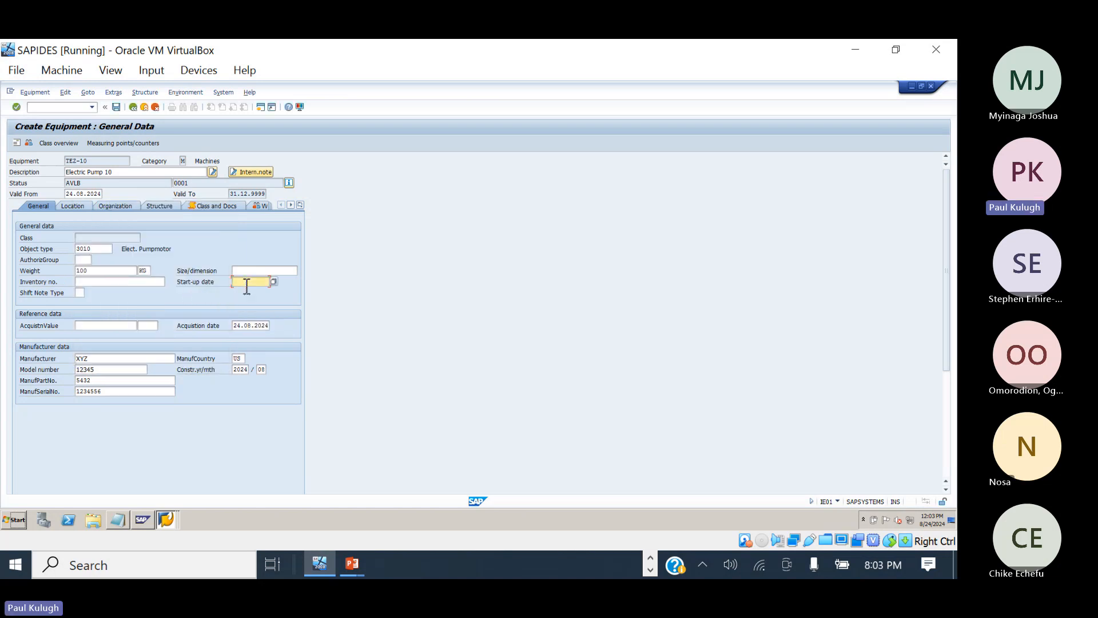
click(273, 283)
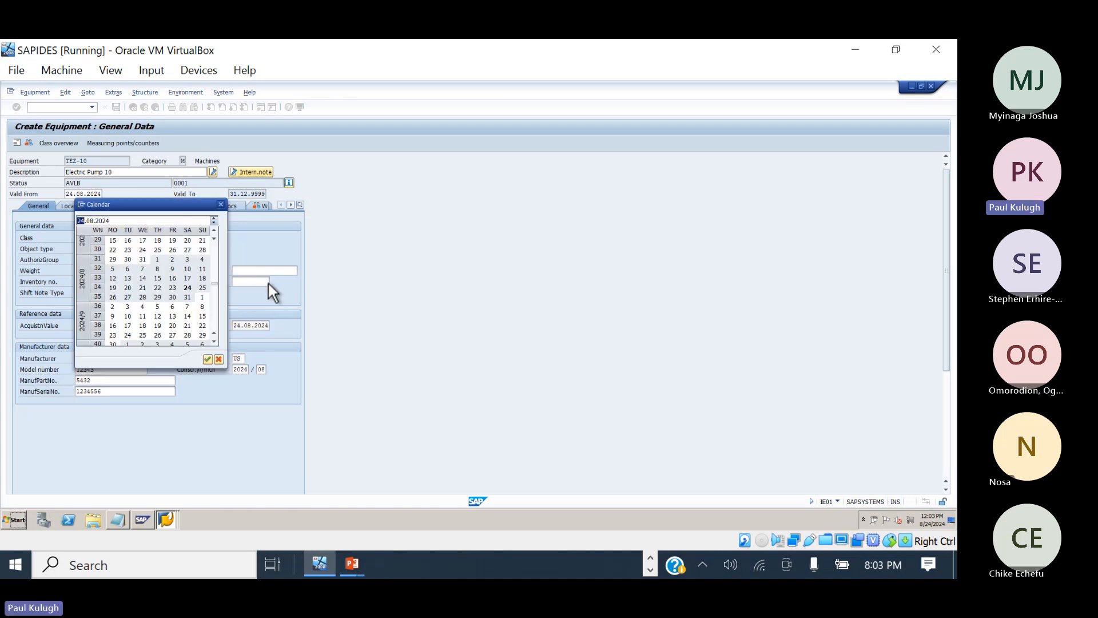
click(189, 288)
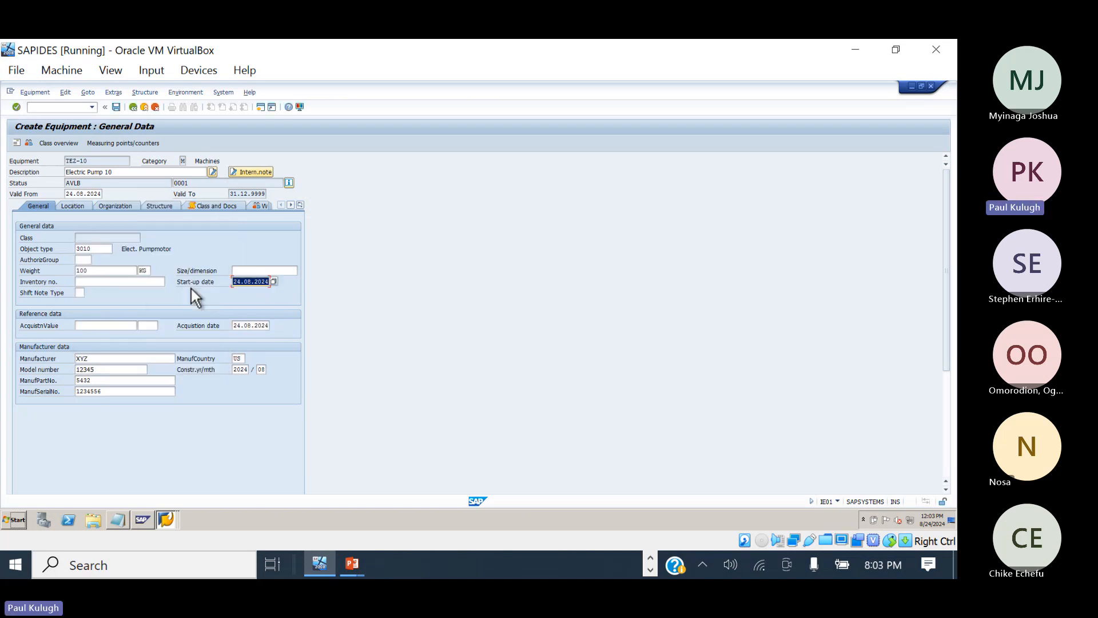
Enter 4x4 as the equipment's size/dimension
click(246, 271)
text(1)
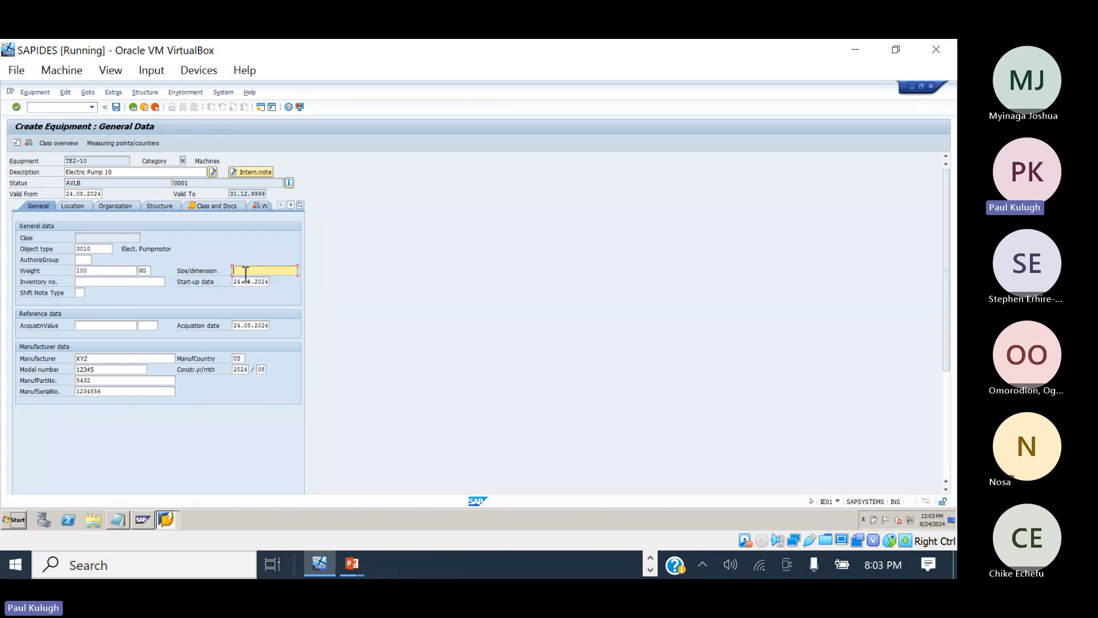
key(BackSpace)
text(4x4)
Choose location 1 (Production Area) of plant 1000 in the equipment's location data
click(91, 207)
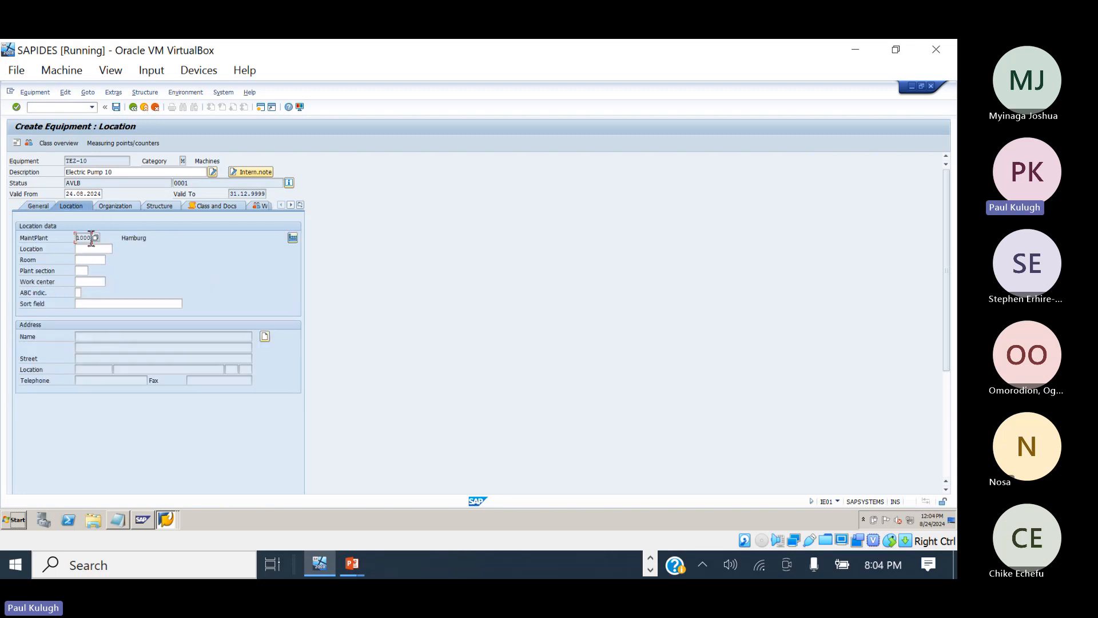
click(98, 251)
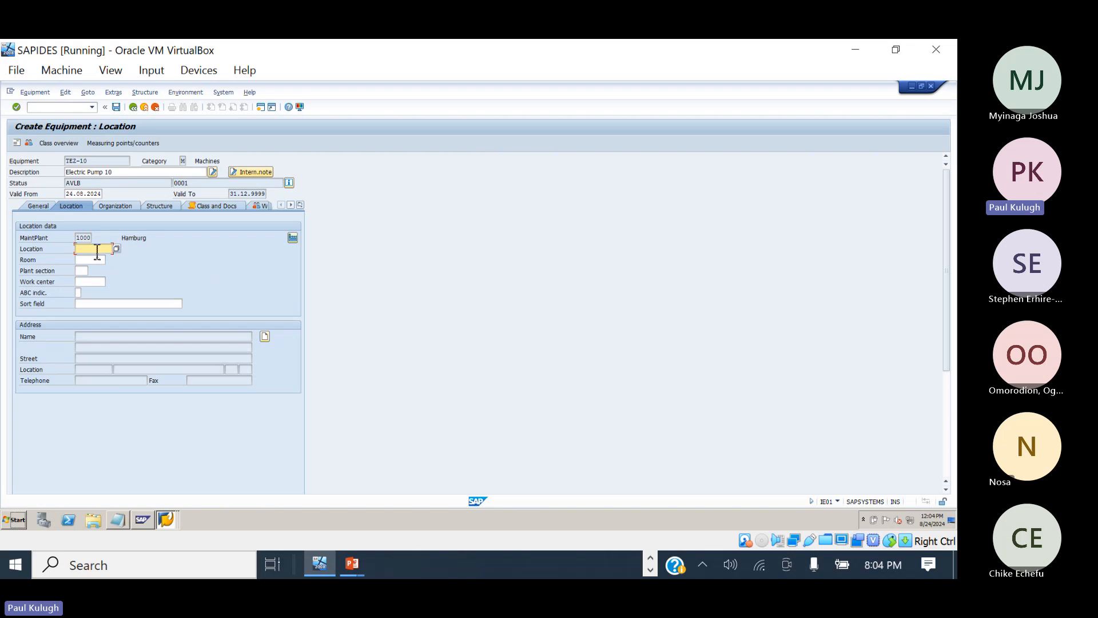
click(116, 251)
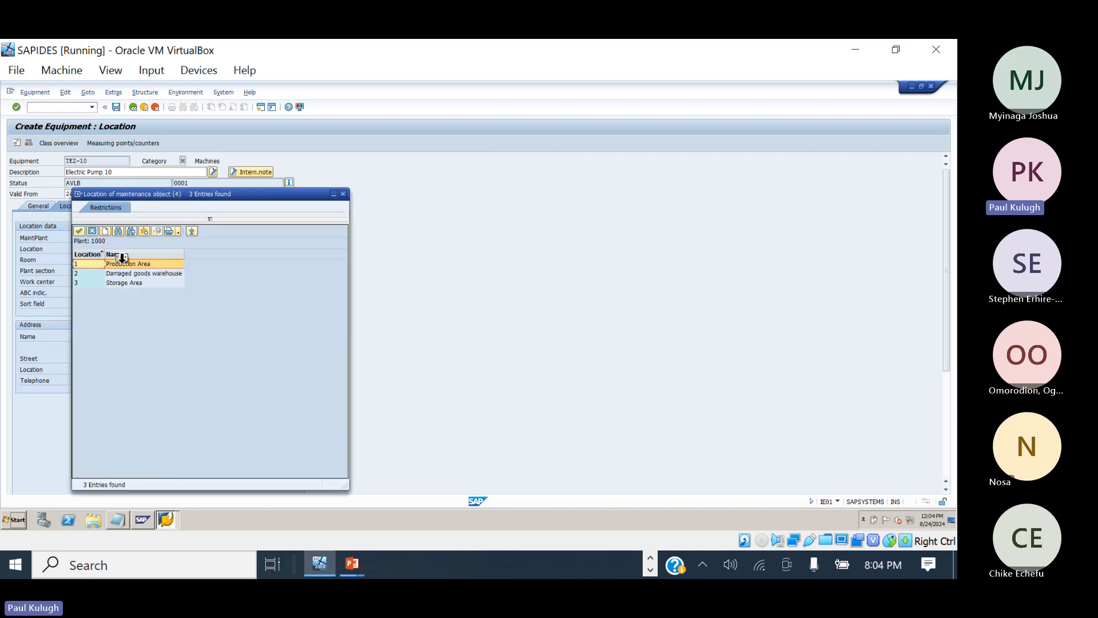
double_click(111, 263)
click(92, 262)
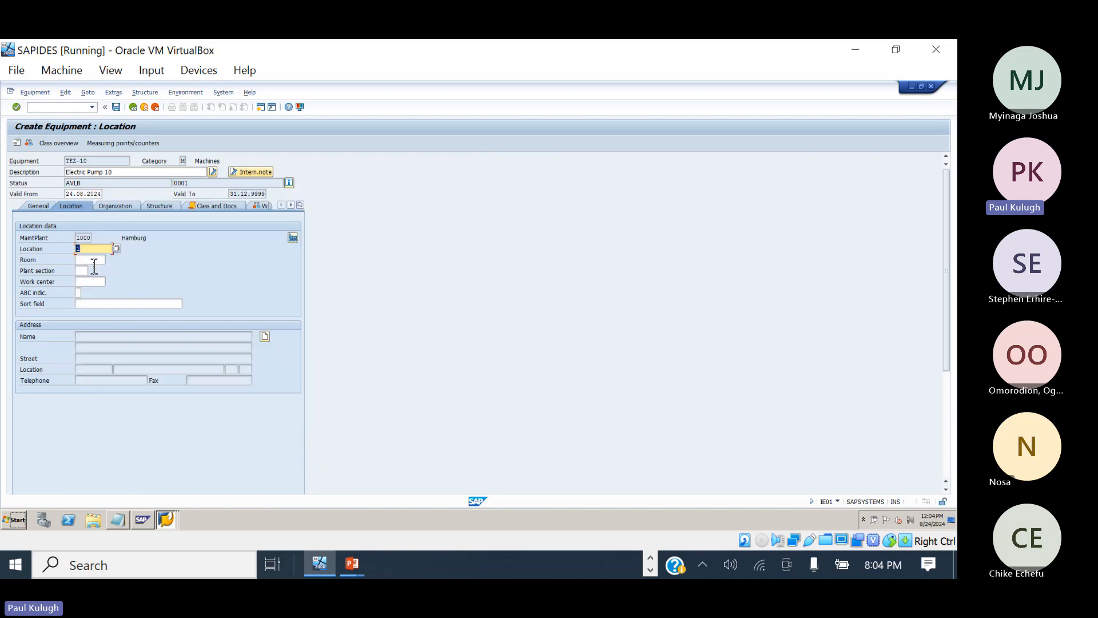
Enter room 103 and choose plant section 100 in the equipment's location data
text(103)
click(93, 272)
key(F4)
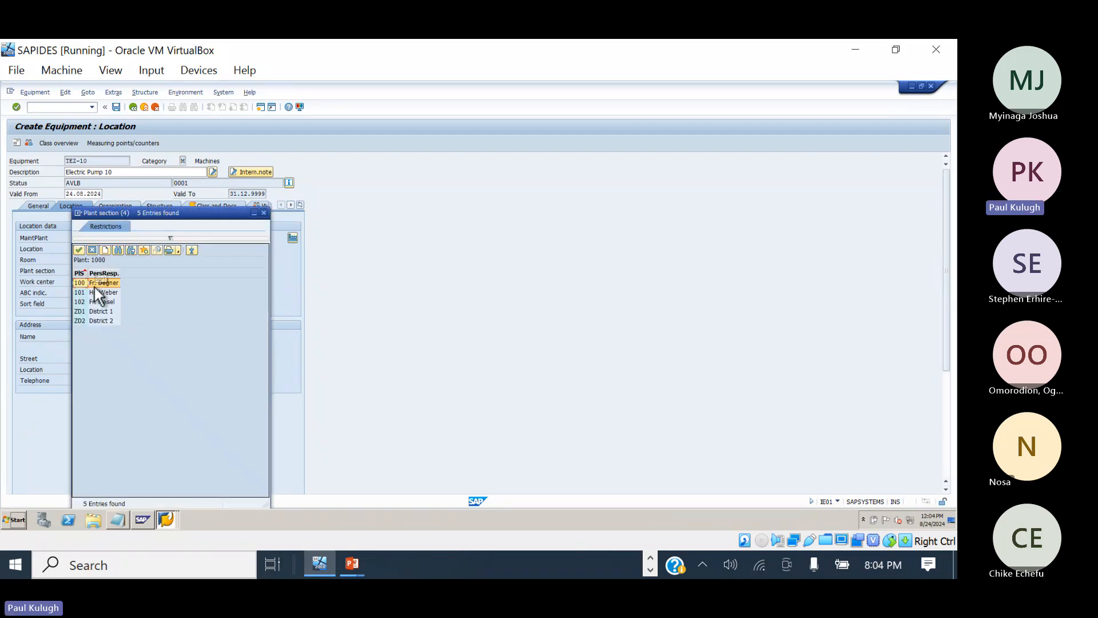
double_click(95, 282)
Look up the work centers without restrictions and choose 1801 (DPCX Assembly line 01) for the equipment's location
click(86, 284)
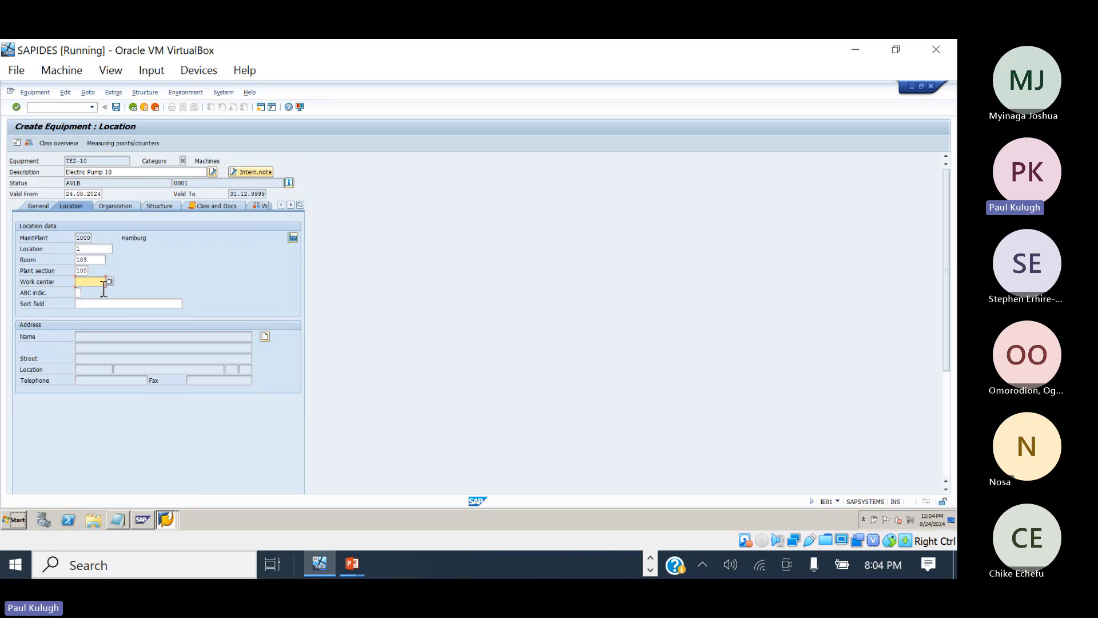
click(109, 282)
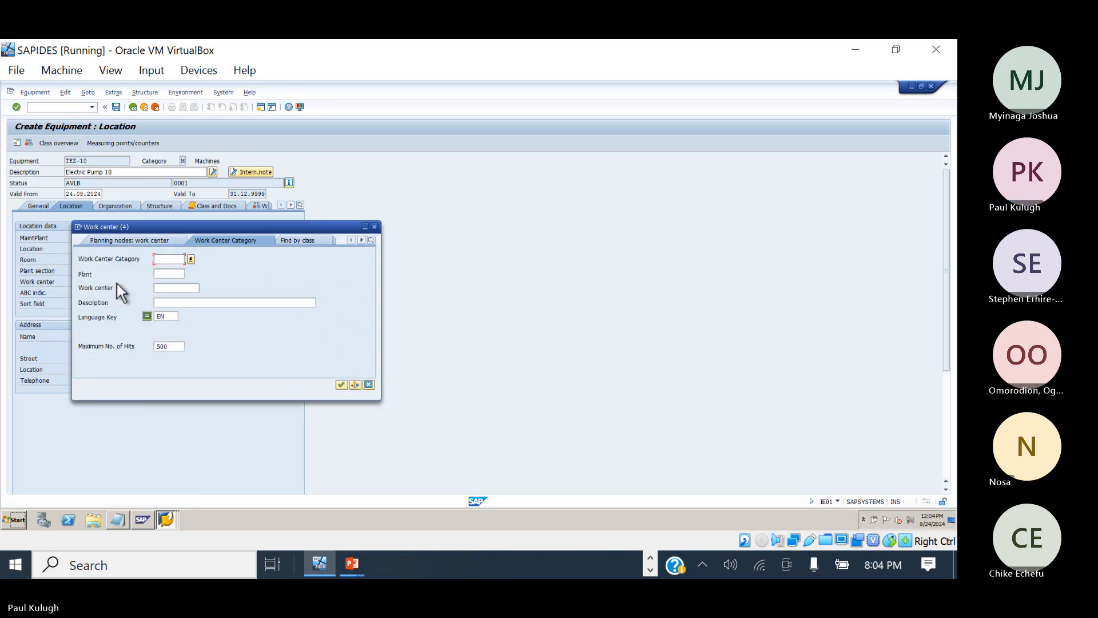
key(Return)
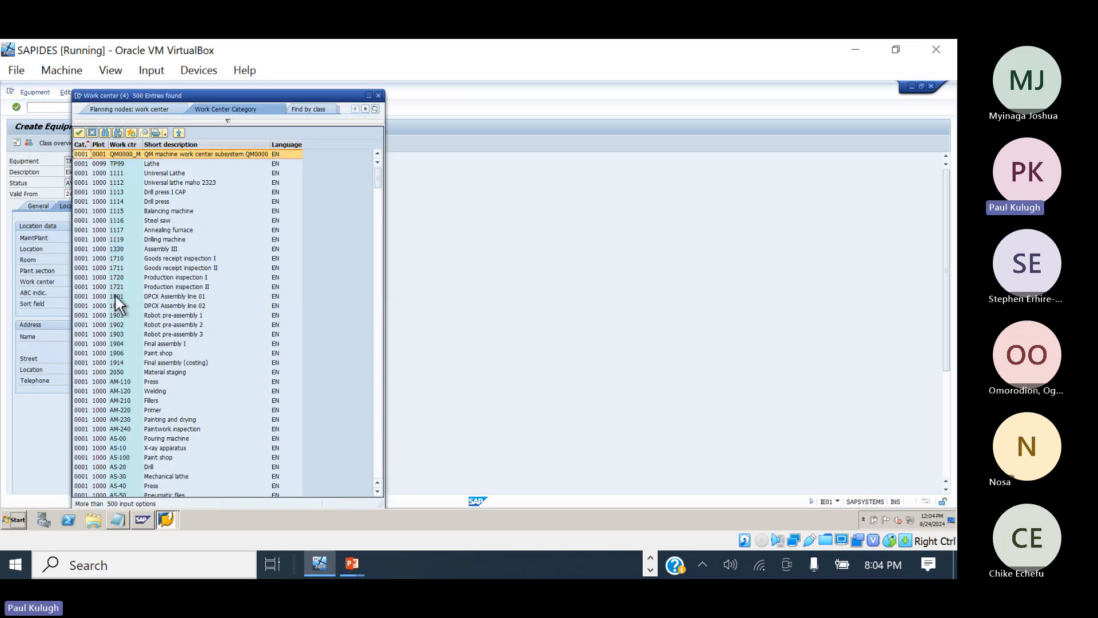
double_click(115, 295)
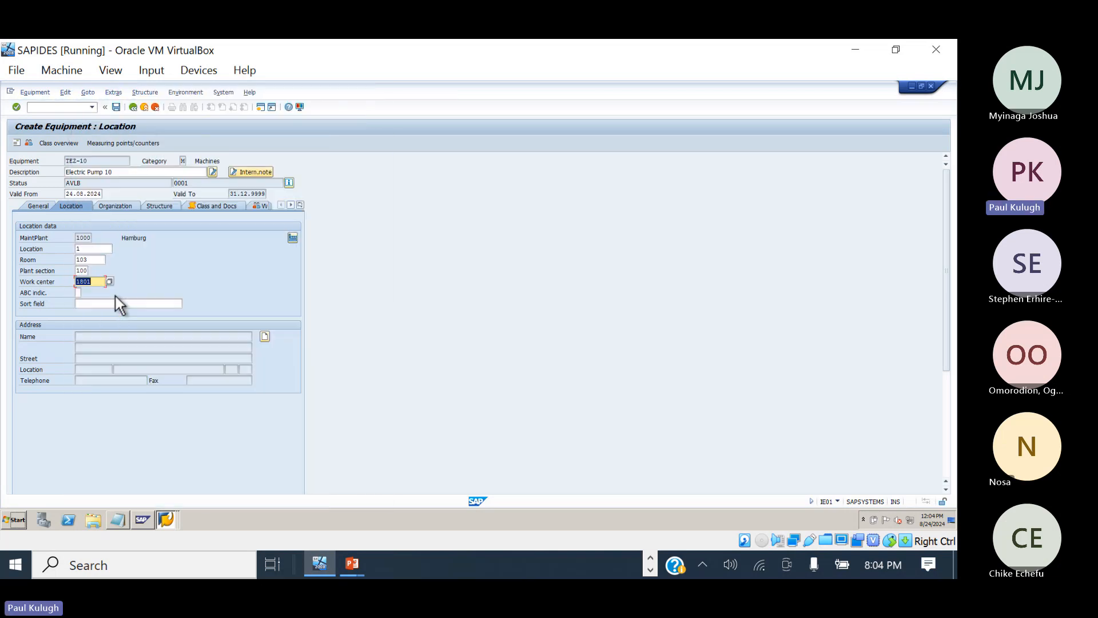
Set the ABC indicator to A (Prod. loss involved) and enter PUMP 10 as the sort field
click(83, 294)
click(84, 293)
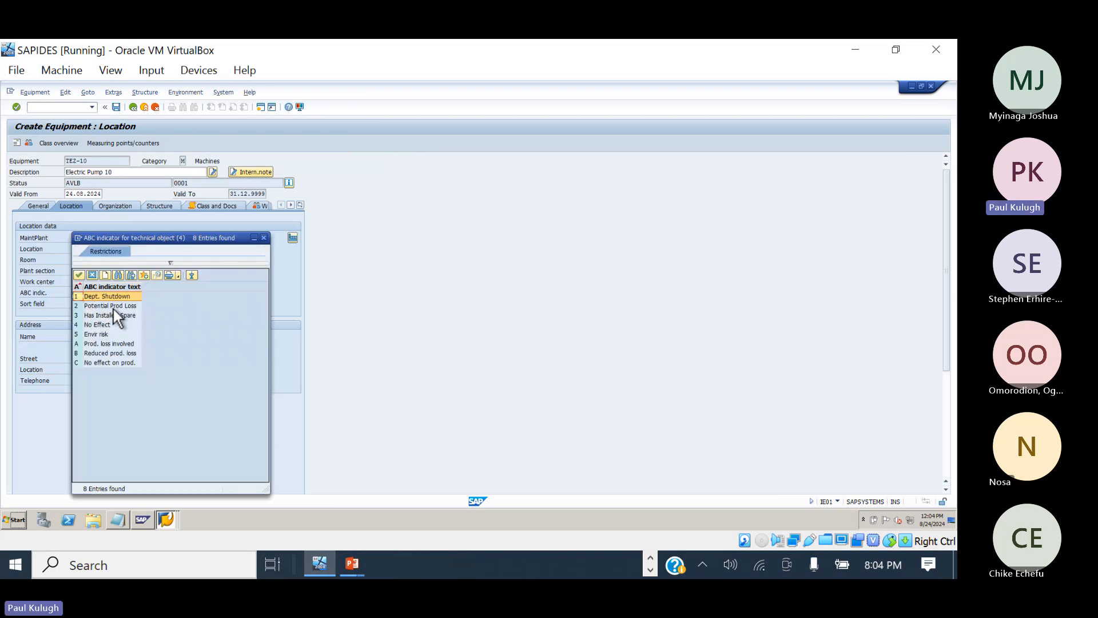
double_click(112, 345)
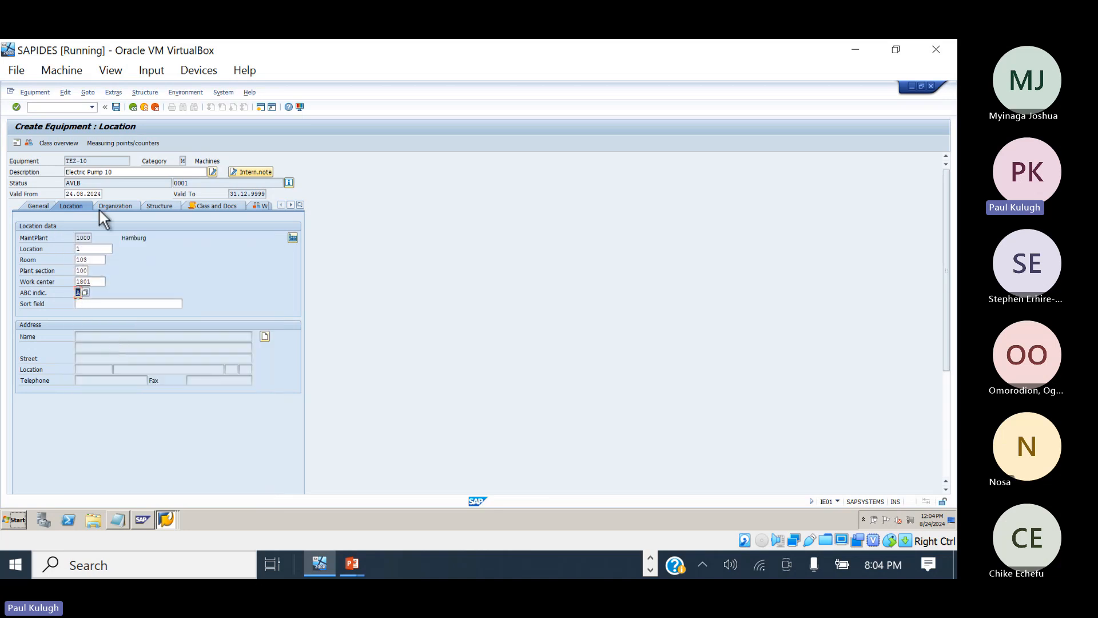
click(97, 305)
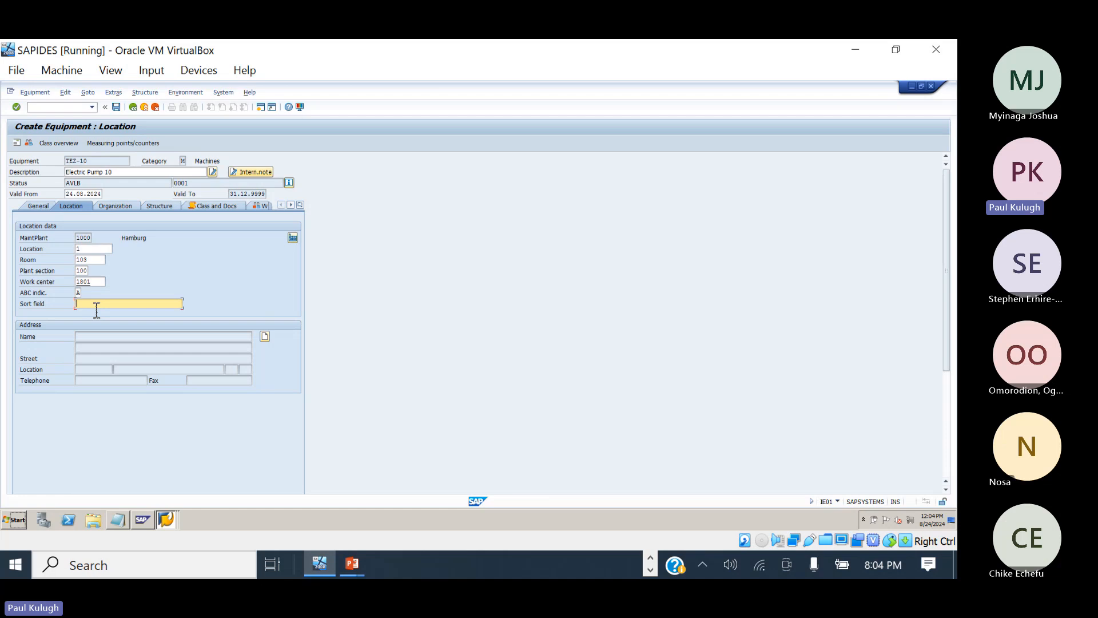
text(B)
text(um)
text(p 10)
key(Return)
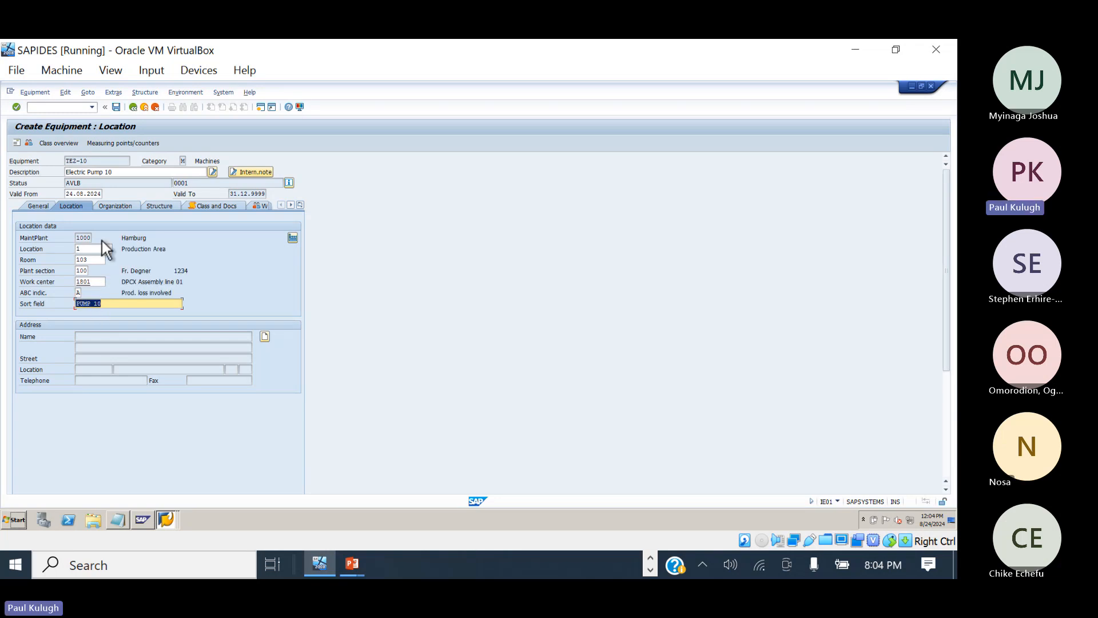
Set planner group 100 in the responsibilities of the equipment's organization data
click(116, 206)
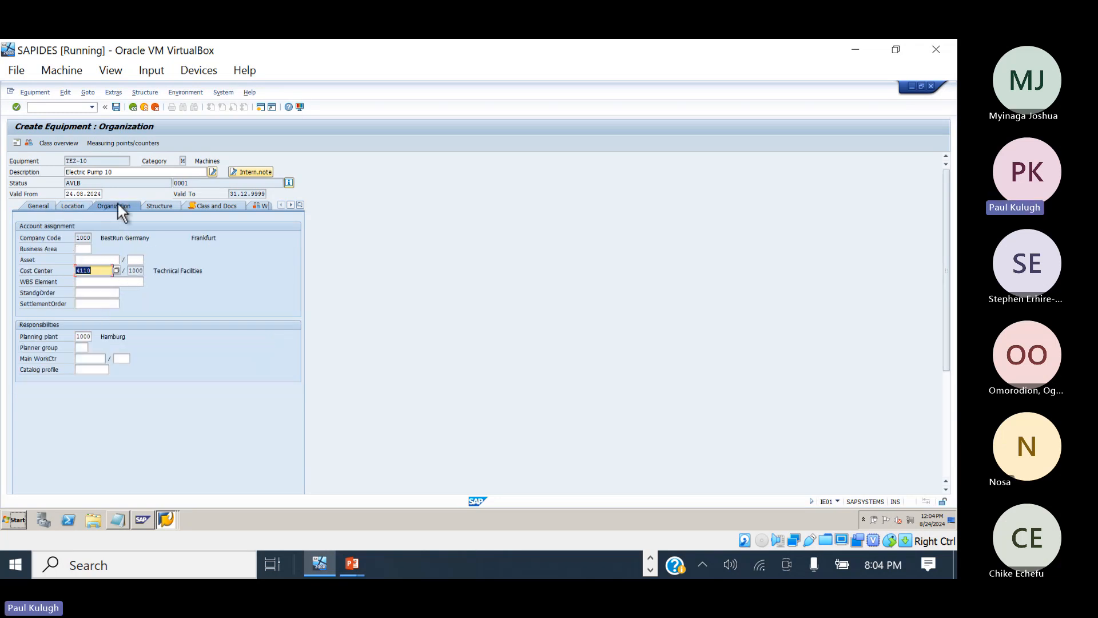
click(88, 250)
click(88, 261)
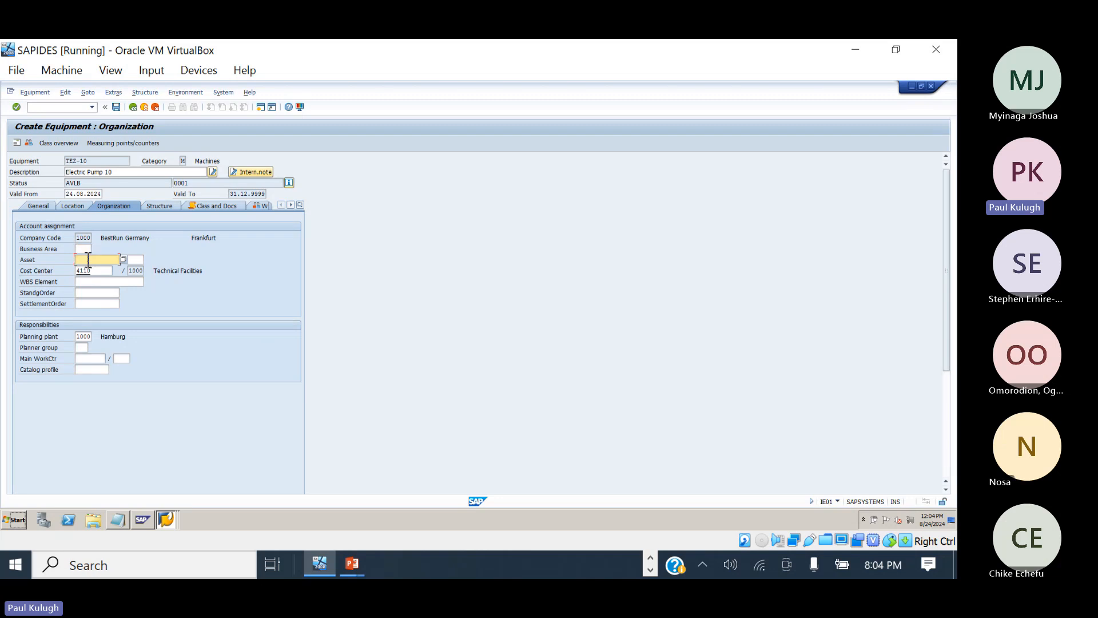
click(87, 282)
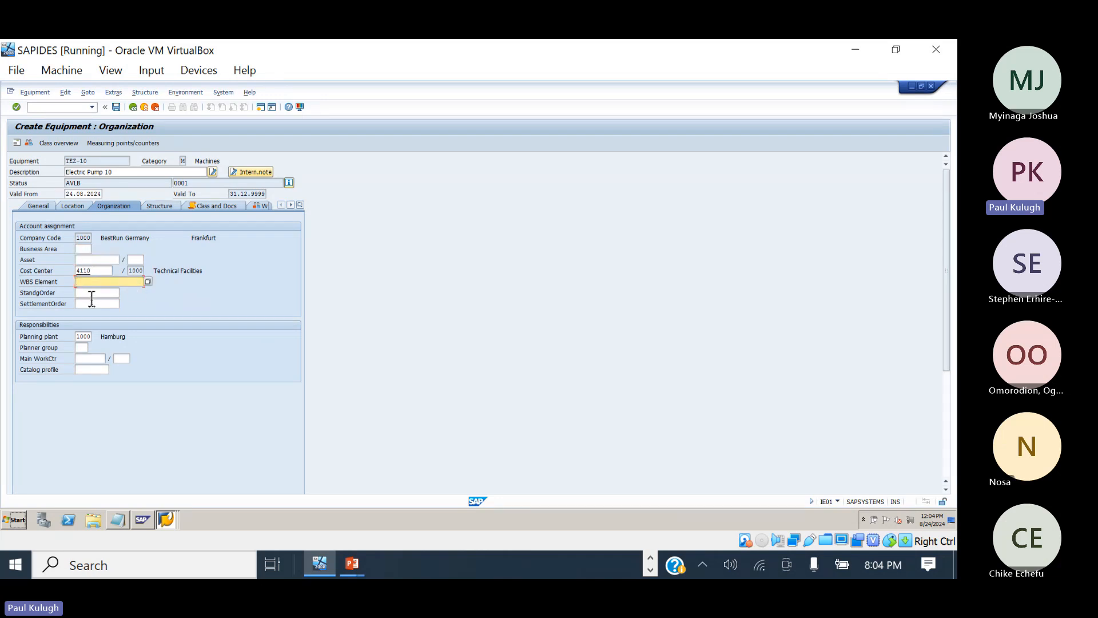
click(87, 293)
click(83, 349)
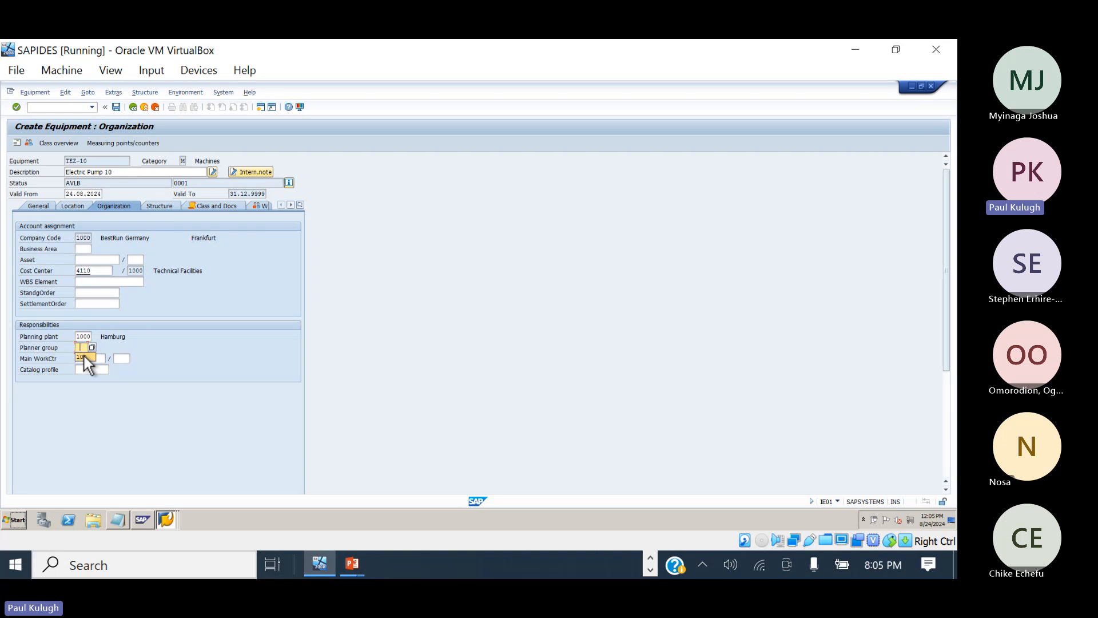
click(84, 356)
Set the equipment's main work center to TEST0001 in plant 1000
key(F4)
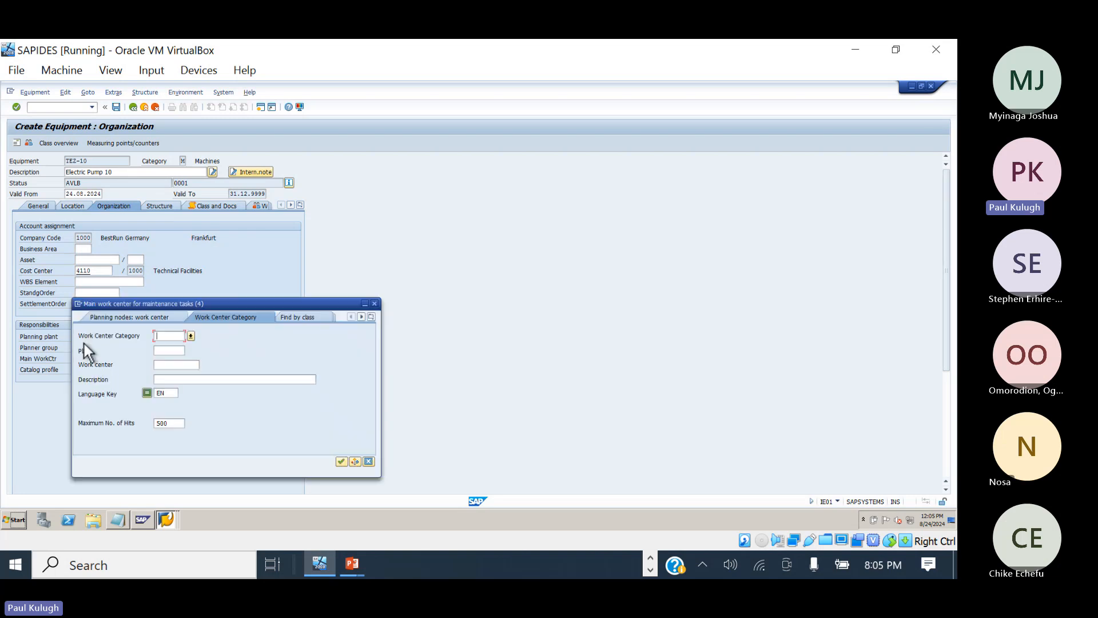
click(375, 303)
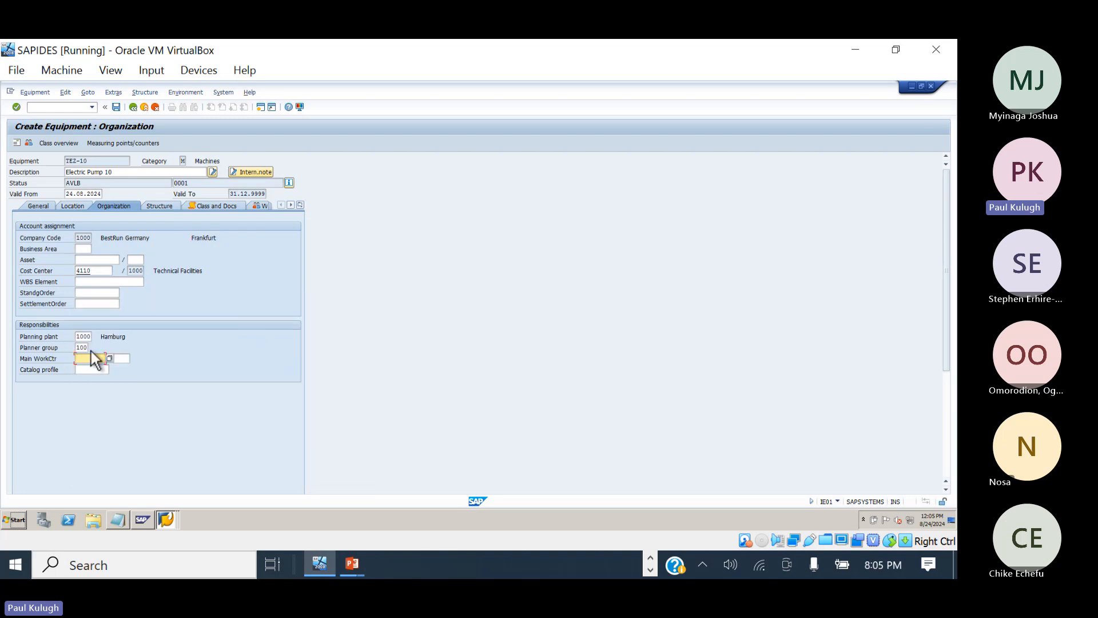
click(93, 358)
click(91, 369)
click(124, 358)
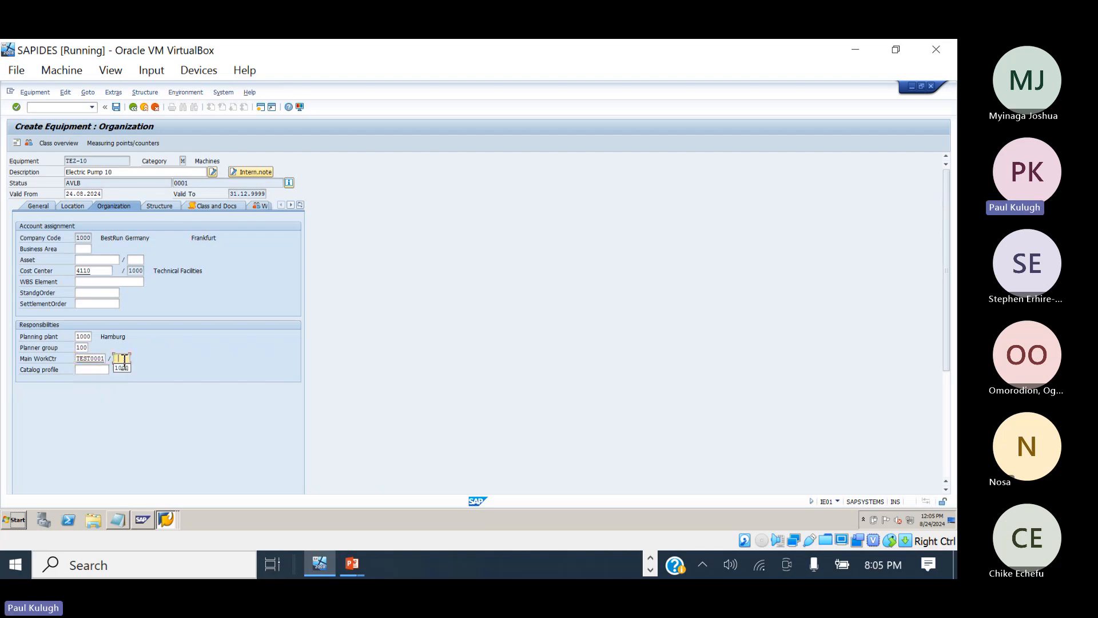
click(121, 368)
key(Return)
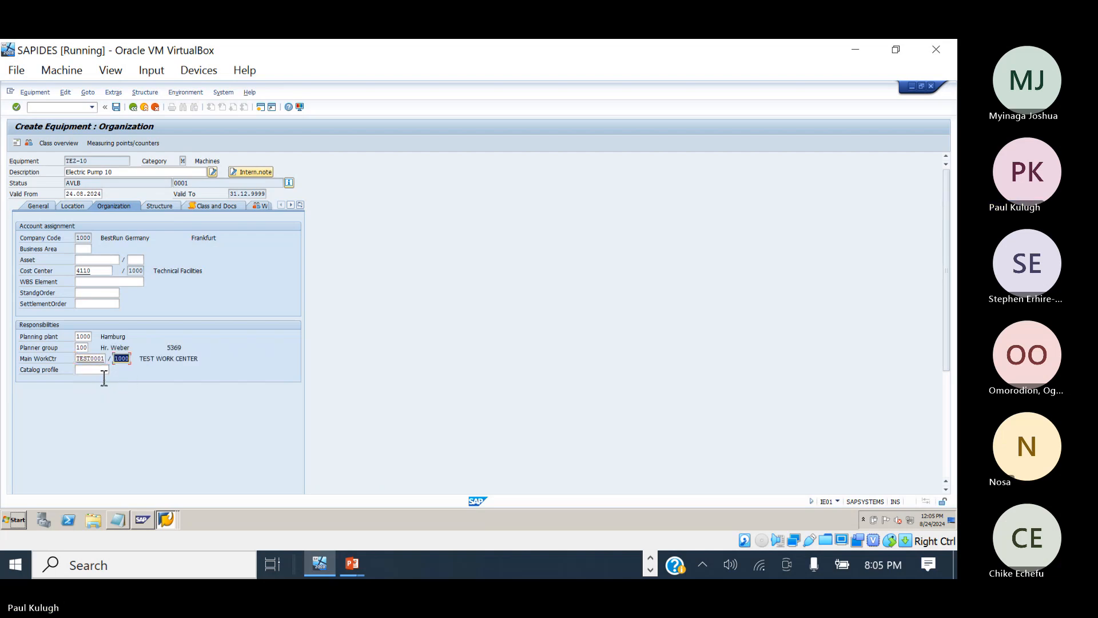
Choose 1000 as the equipment's catalog profile
click(88, 370)
click(113, 369)
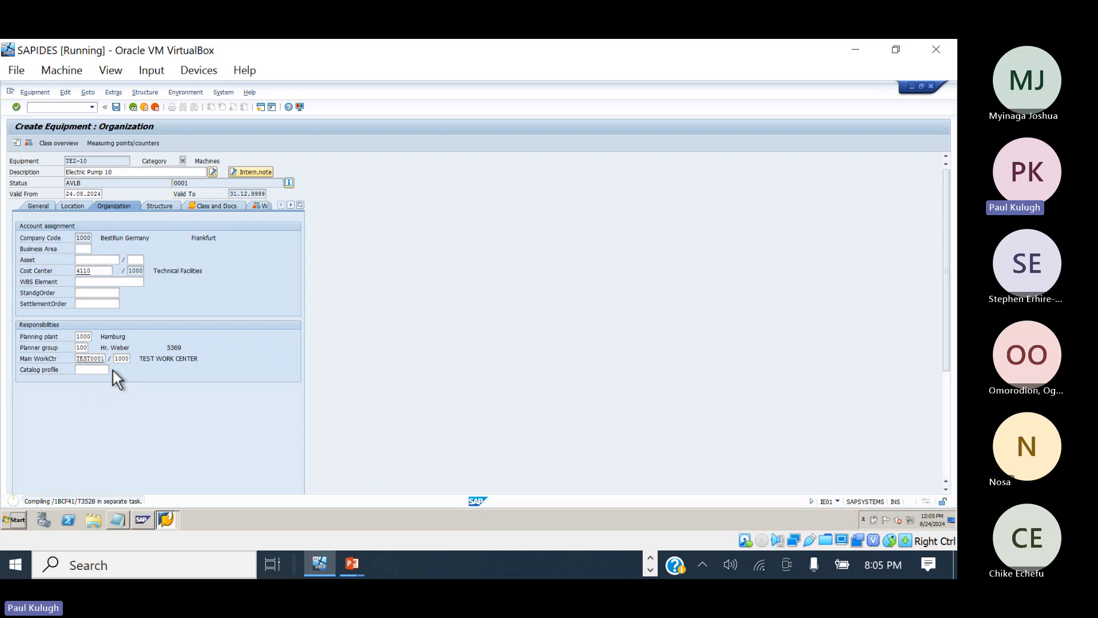
double_click(119, 322)
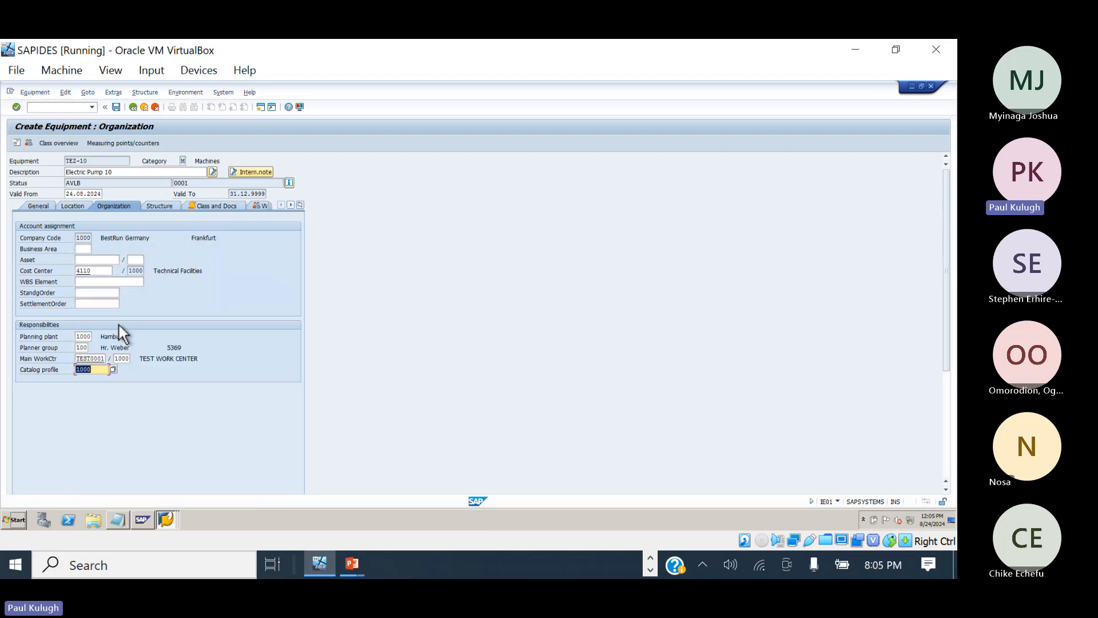
Look through the structure and the class and document data, save equipment TEZ-10, and view the save message's details
click(159, 207)
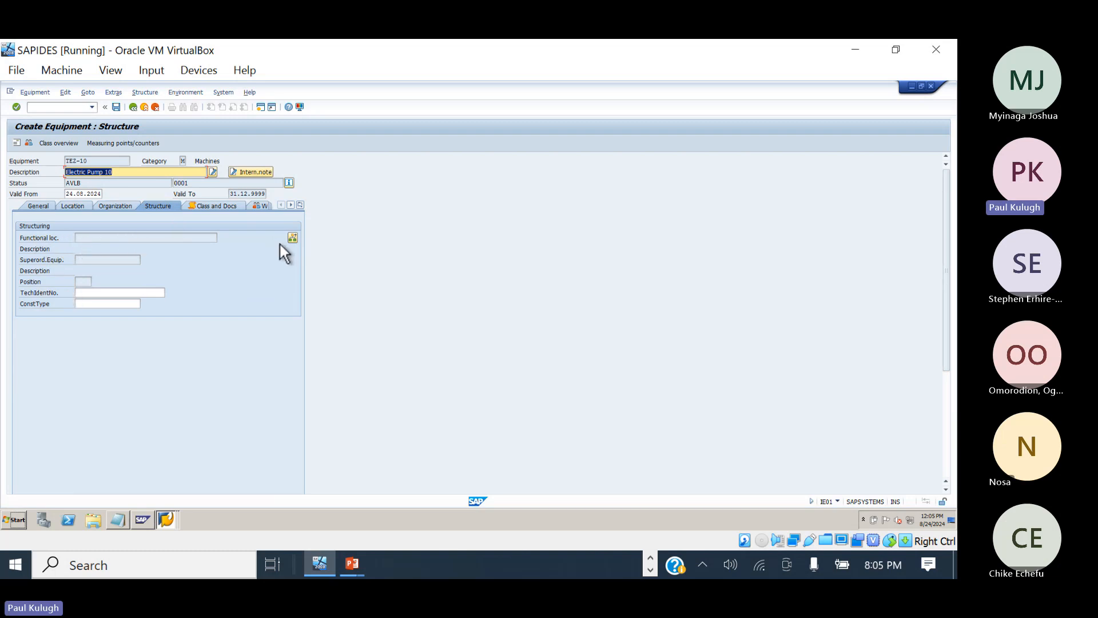
click(218, 206)
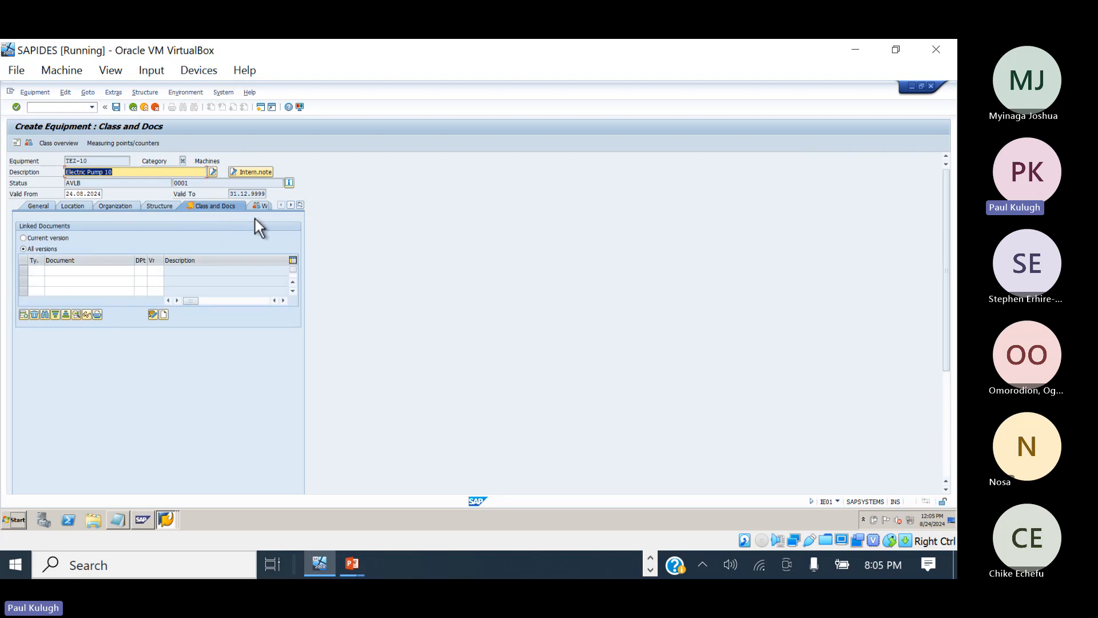
click(117, 109)
double_click(127, 502)
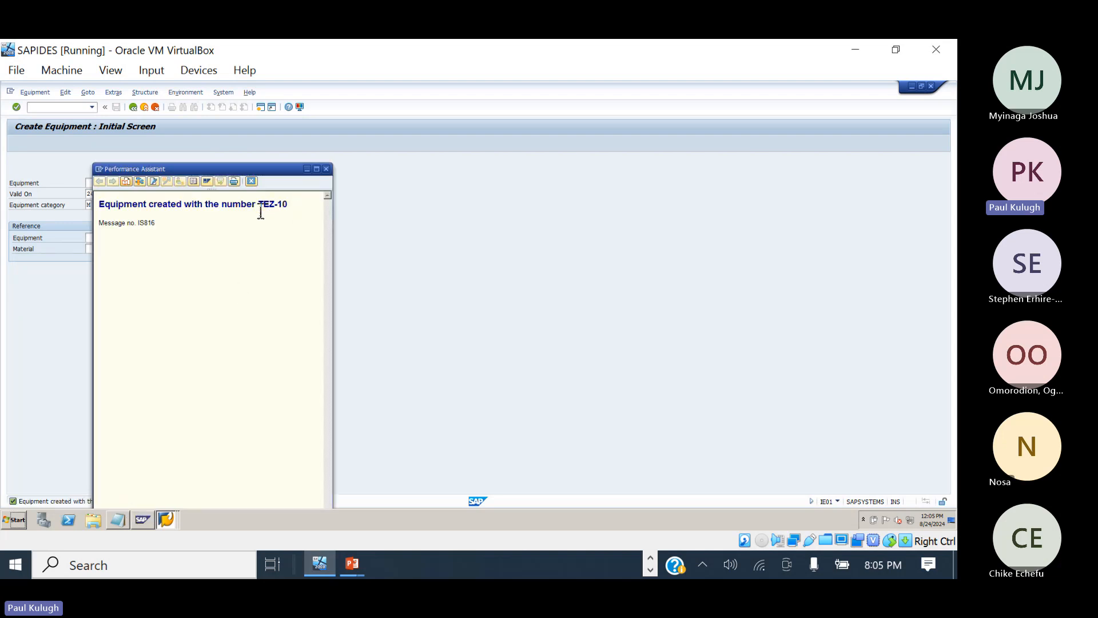
drag(261, 211, 286, 201)
click(326, 169)
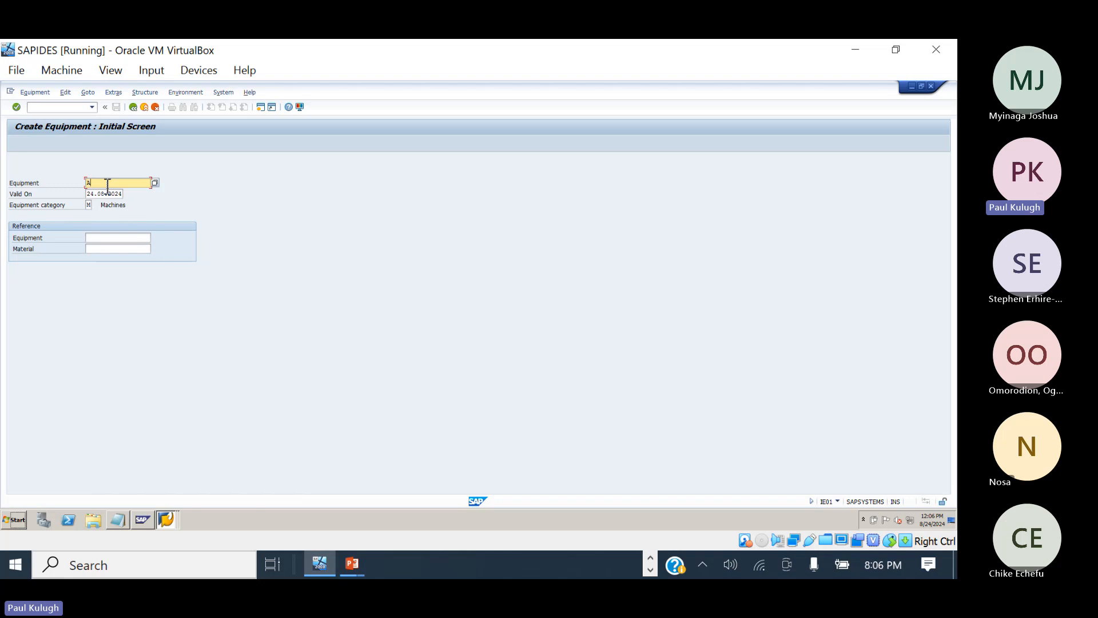
text(AC-01)
key(BackSpace)
key(BackSpace)
key(BackSpace)
key(BackSpace)
key(BackSpace)
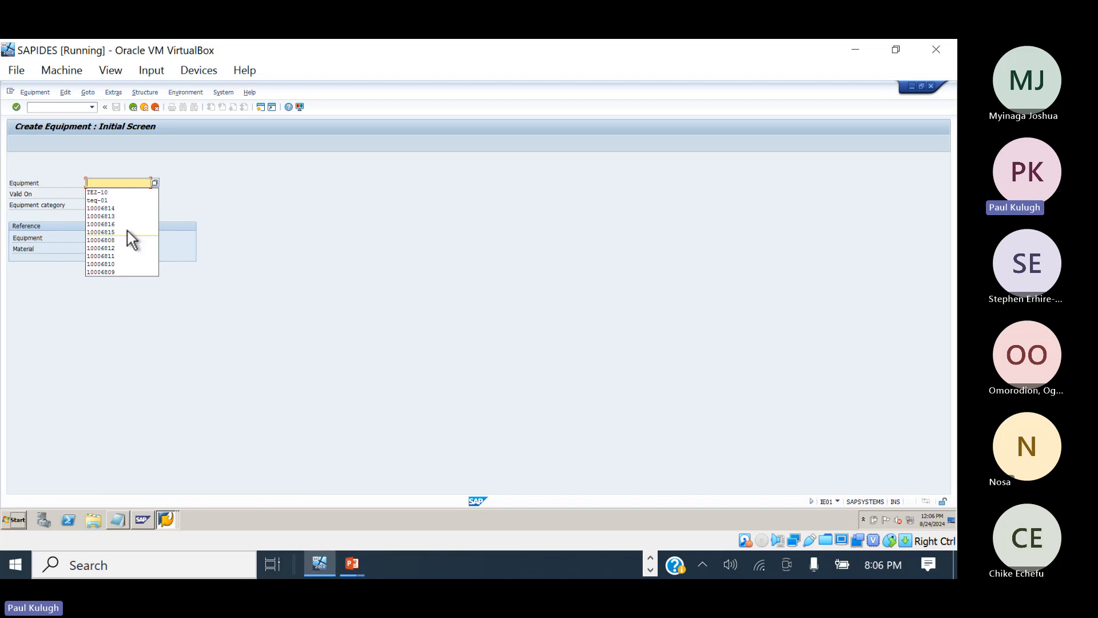
click(209, 197)
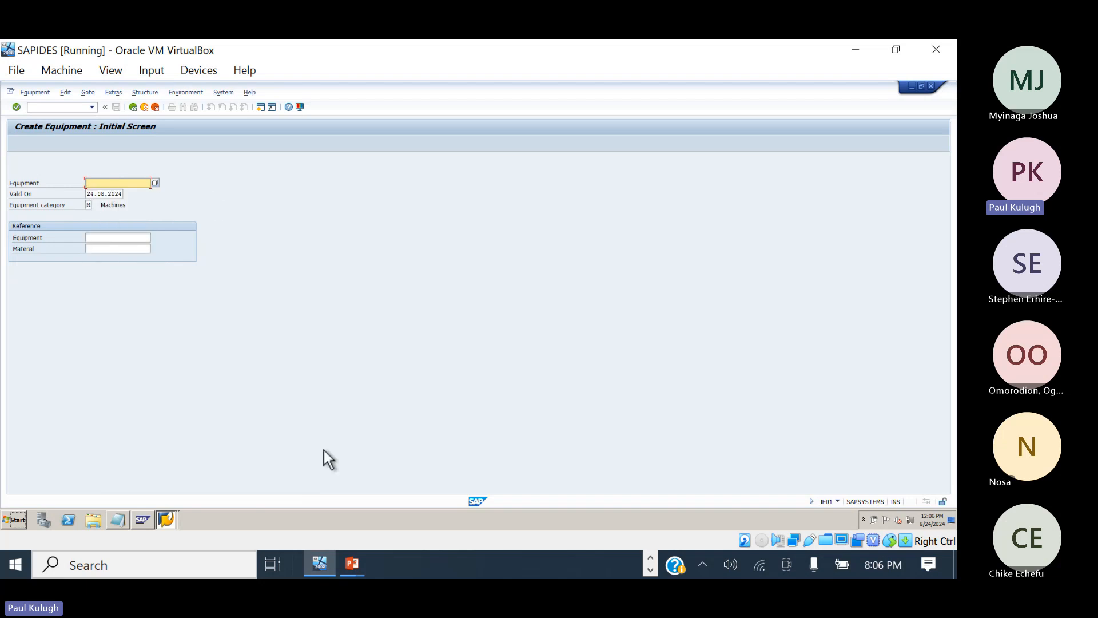
Switch to the PowerPoint file 04. SAP PM - Technical Object - Equipment to read the remaining Exercise 7 questions
click(352, 564)
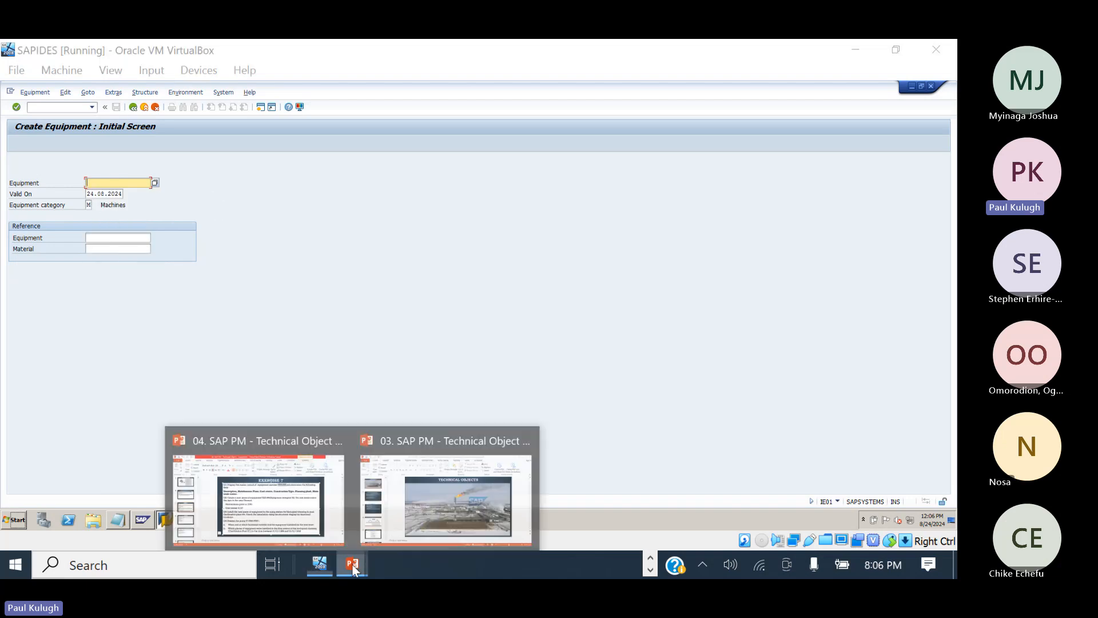
click(295, 517)
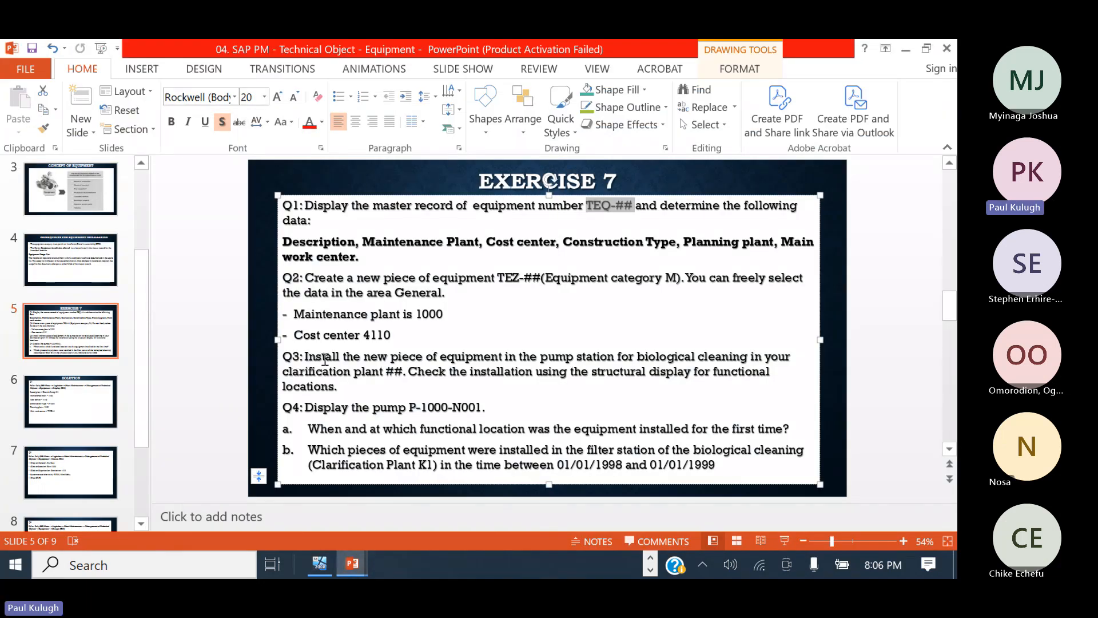
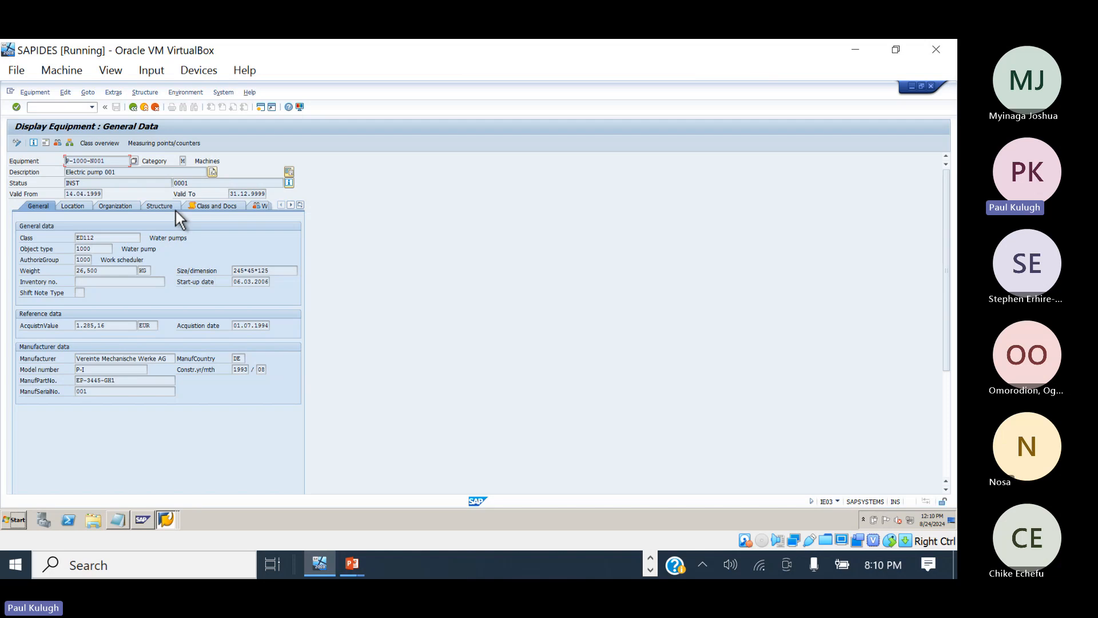
Display the usage list of equipment P-1000-N001
click(145, 93)
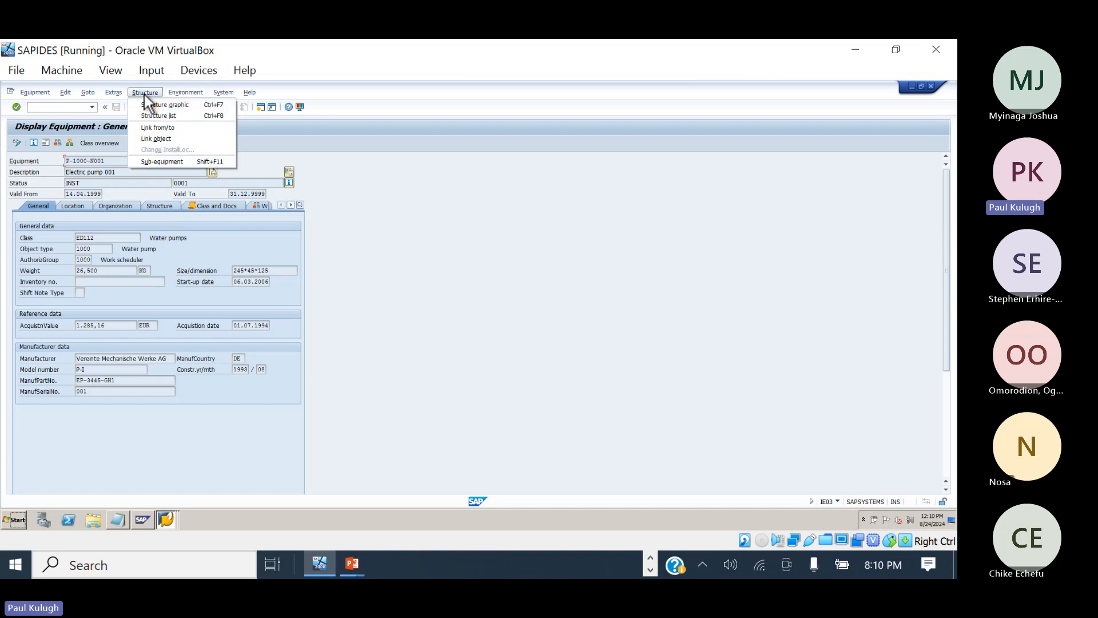
mouse_move(115, 92)
mouse_move(185, 91)
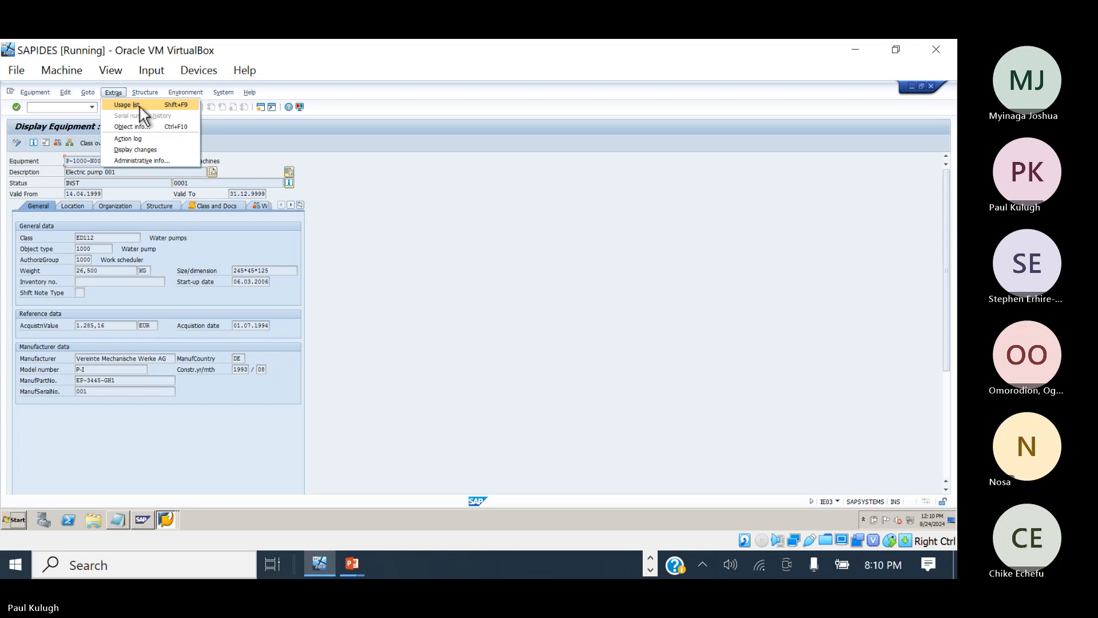
click(136, 105)
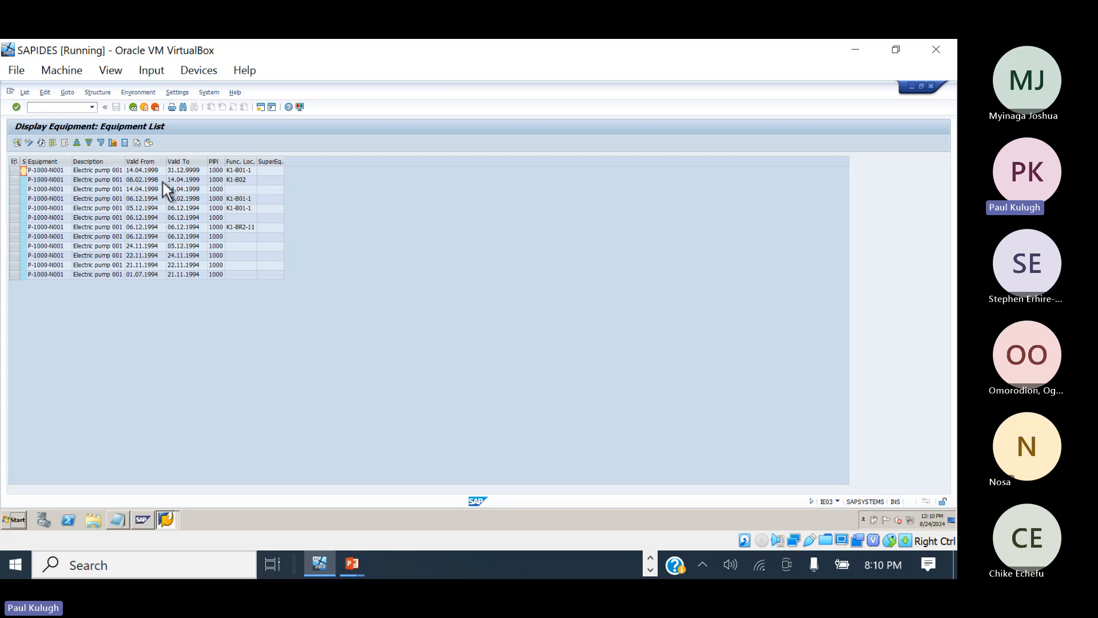
Examine the validity dates and functional locations in the pump's usage list to find its first installation
click(46, 276)
click(244, 228)
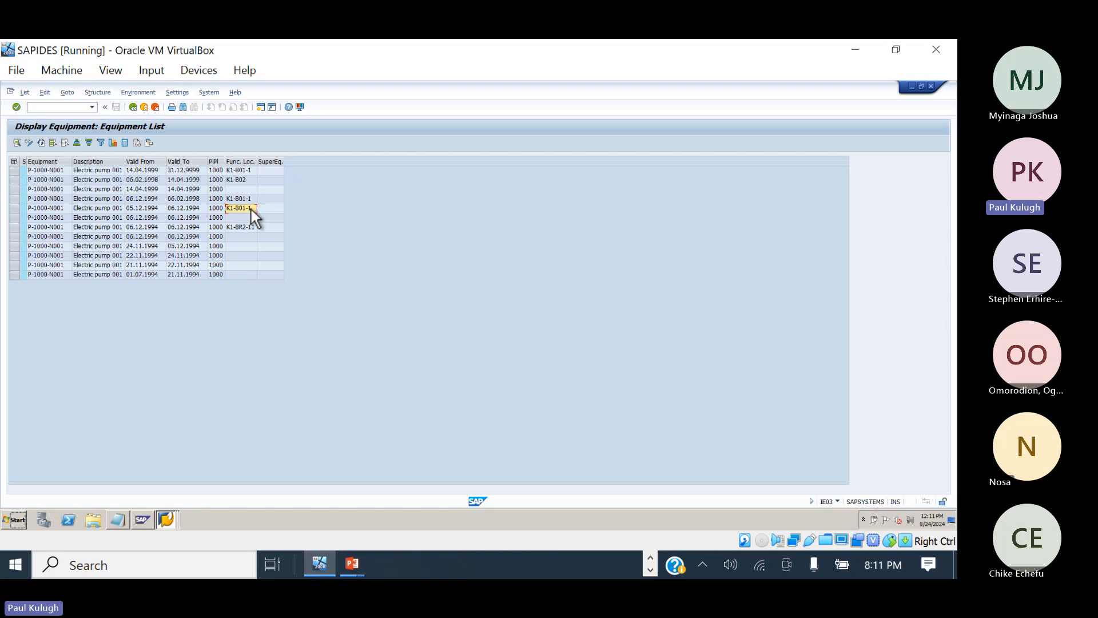
click(198, 198)
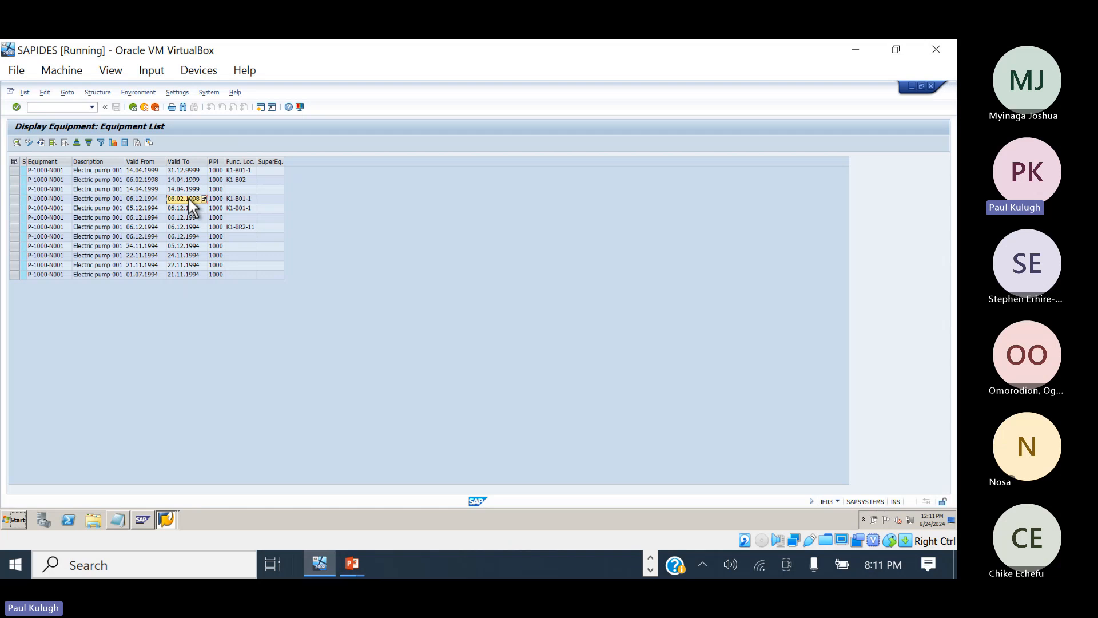
click(236, 181)
click(181, 181)
click(246, 175)
click(245, 230)
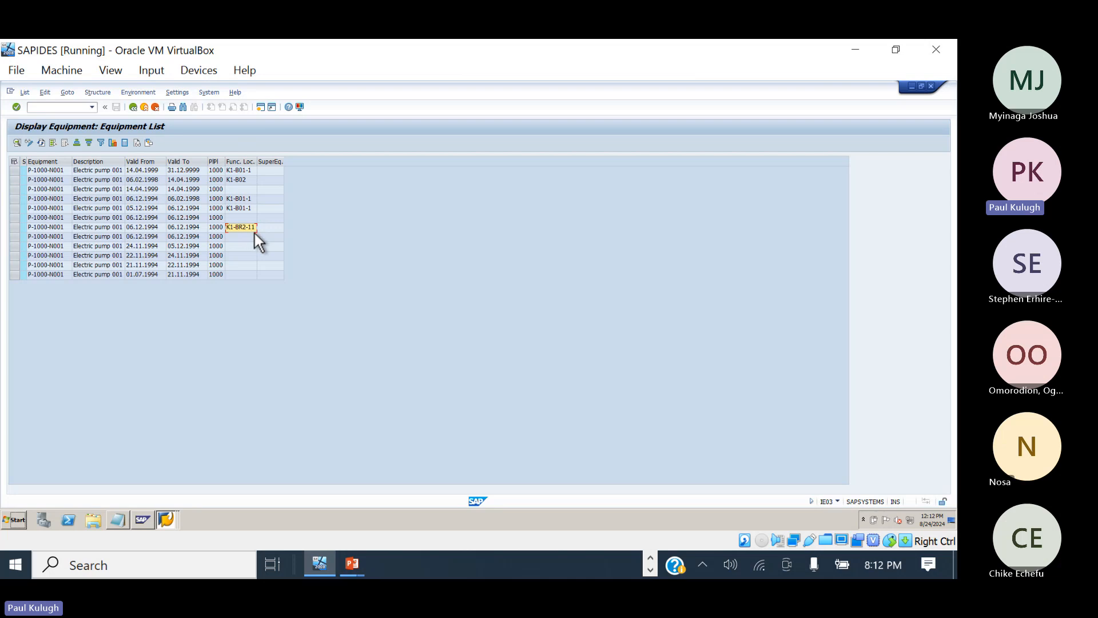
Switch to PowerPoint to read Exercise 7 question 4b, and find the filtering station's code in the Functional Location file's example structure
click(352, 563)
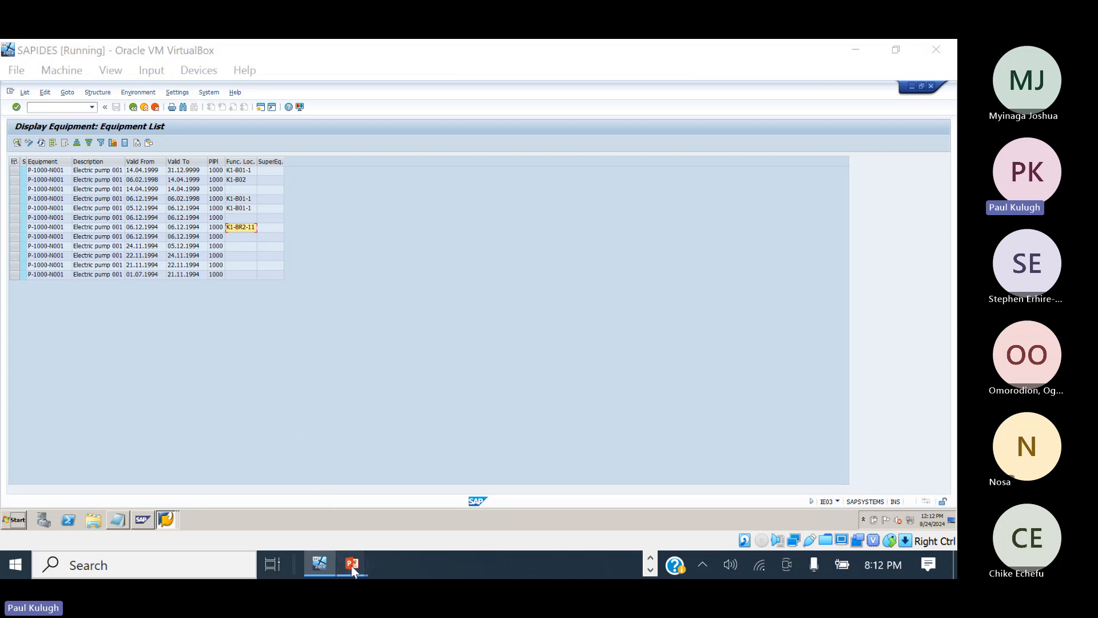
click(295, 511)
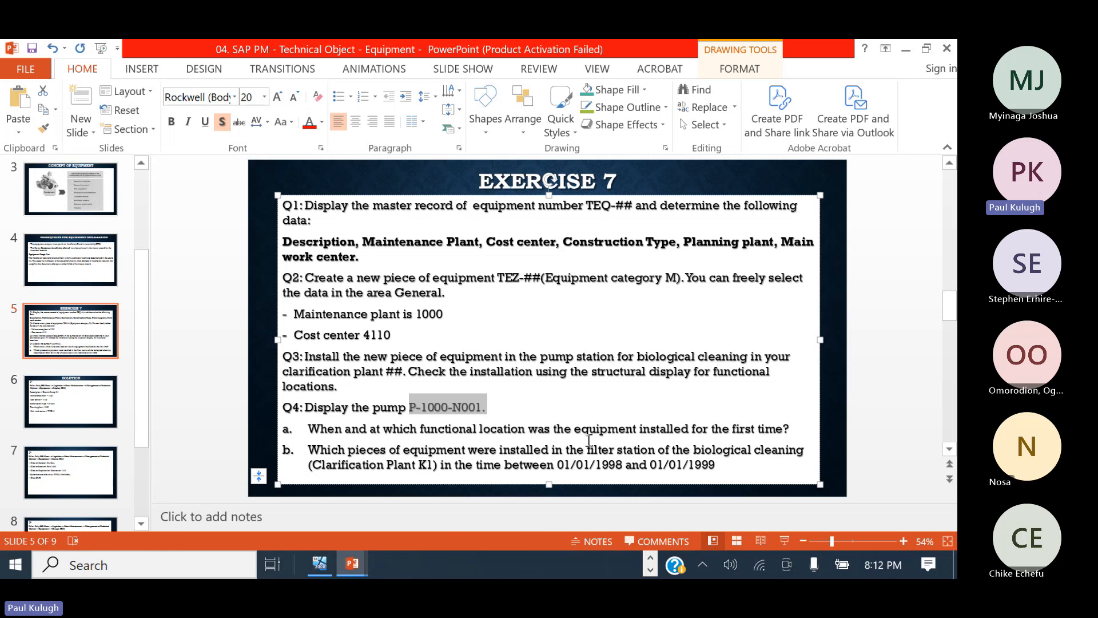
click(350, 566)
click(420, 523)
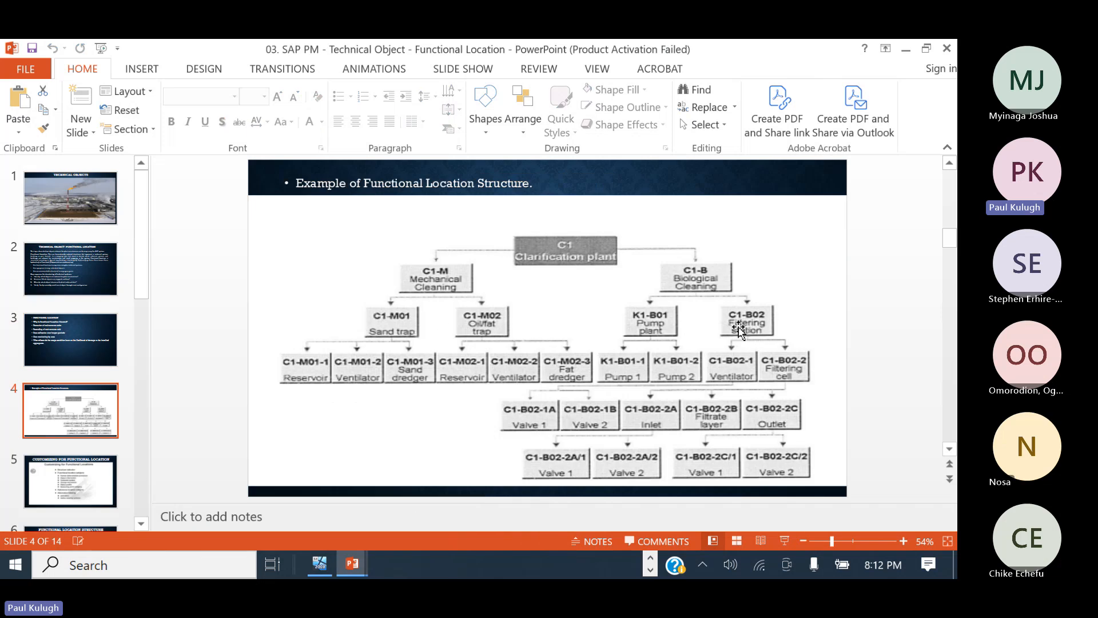
Return to the SAP window, leave the equipment display, and display functional location C1-B02 with transaction IL03
click(320, 564)
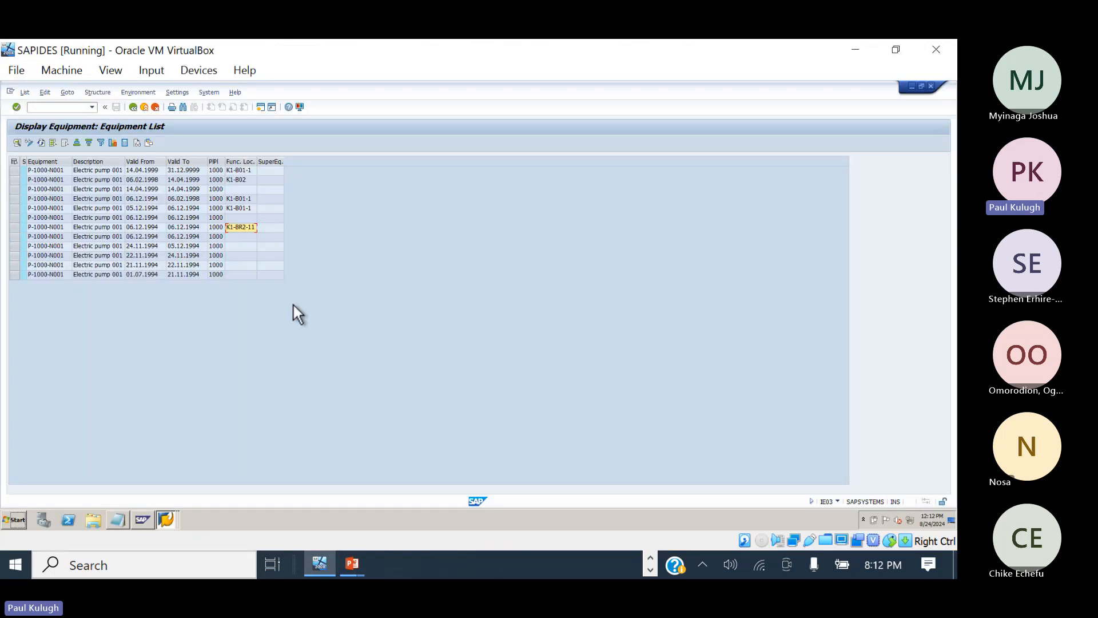
click(132, 109)
click(132, 108)
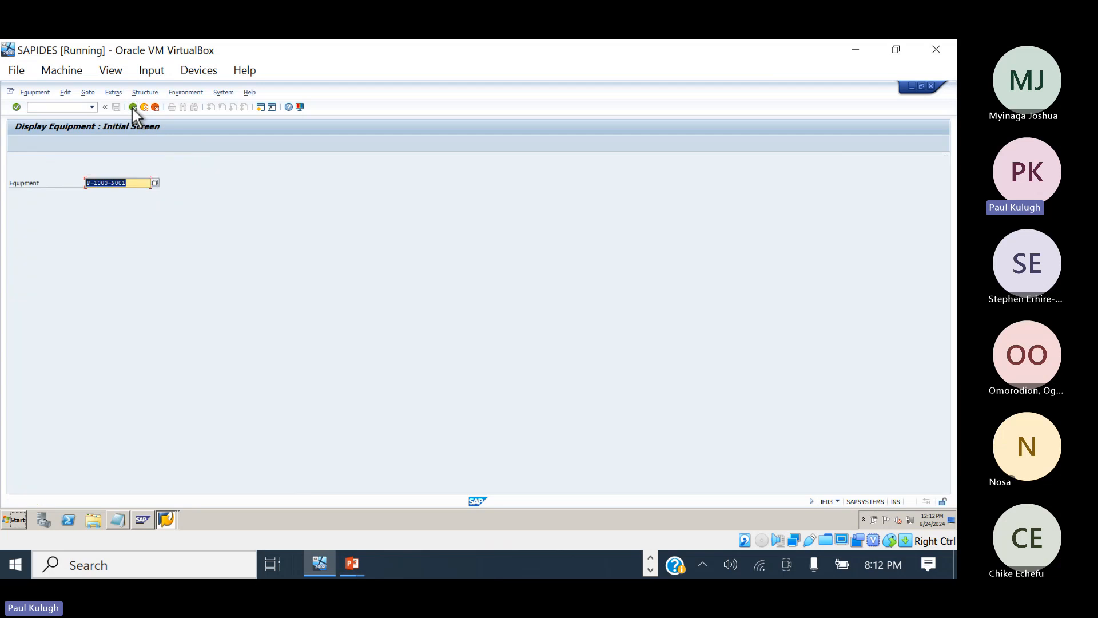
click(132, 108)
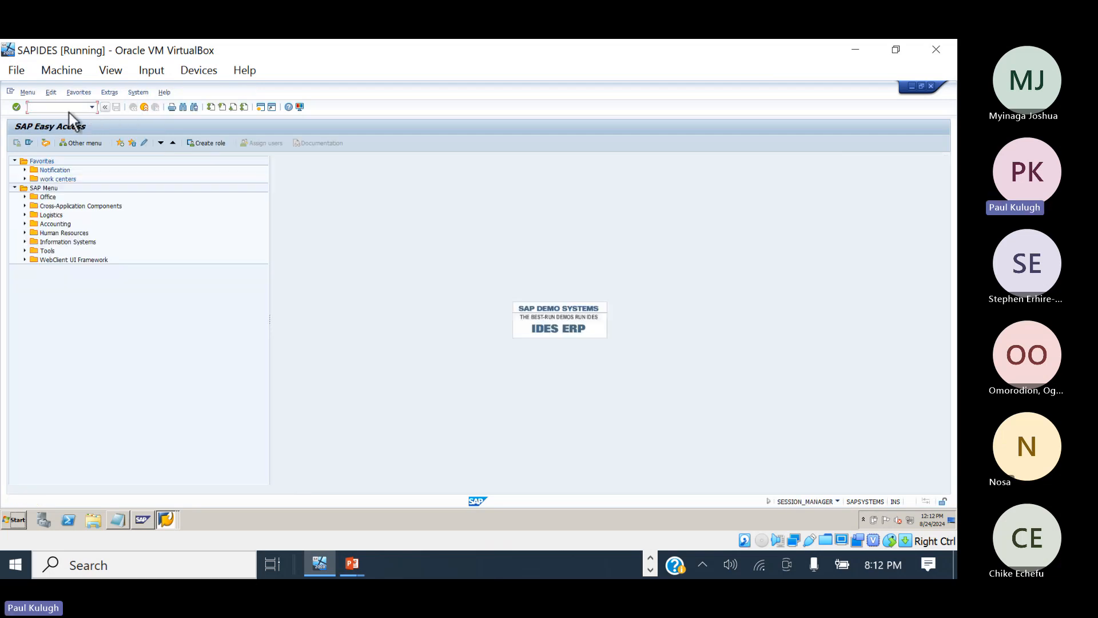
text(il03)
key(Return)
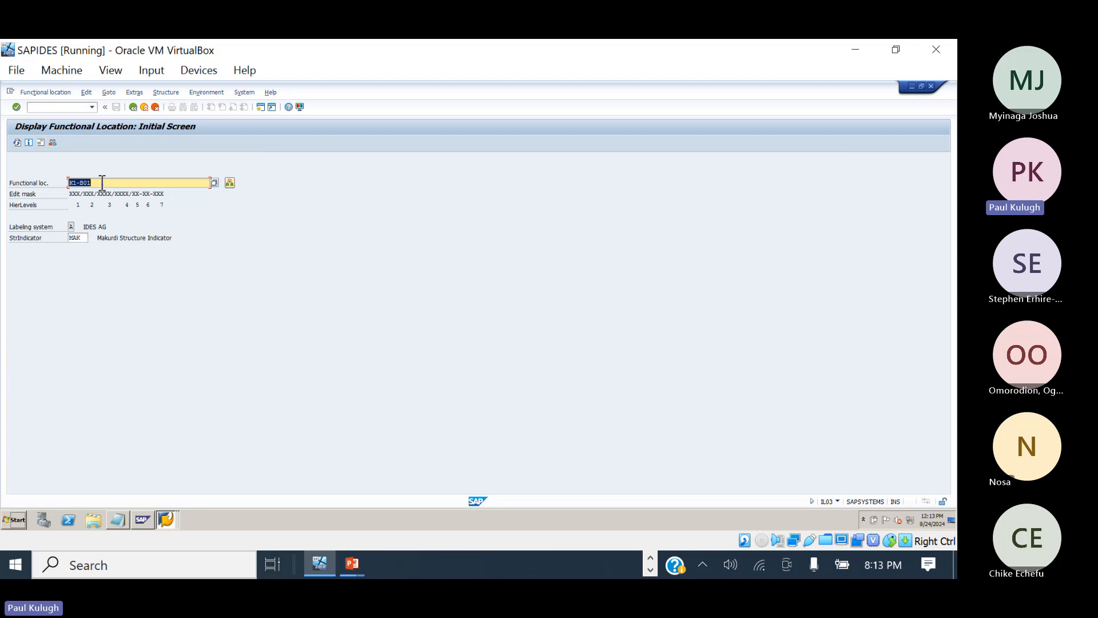
text(c1-b02)
key(Return)
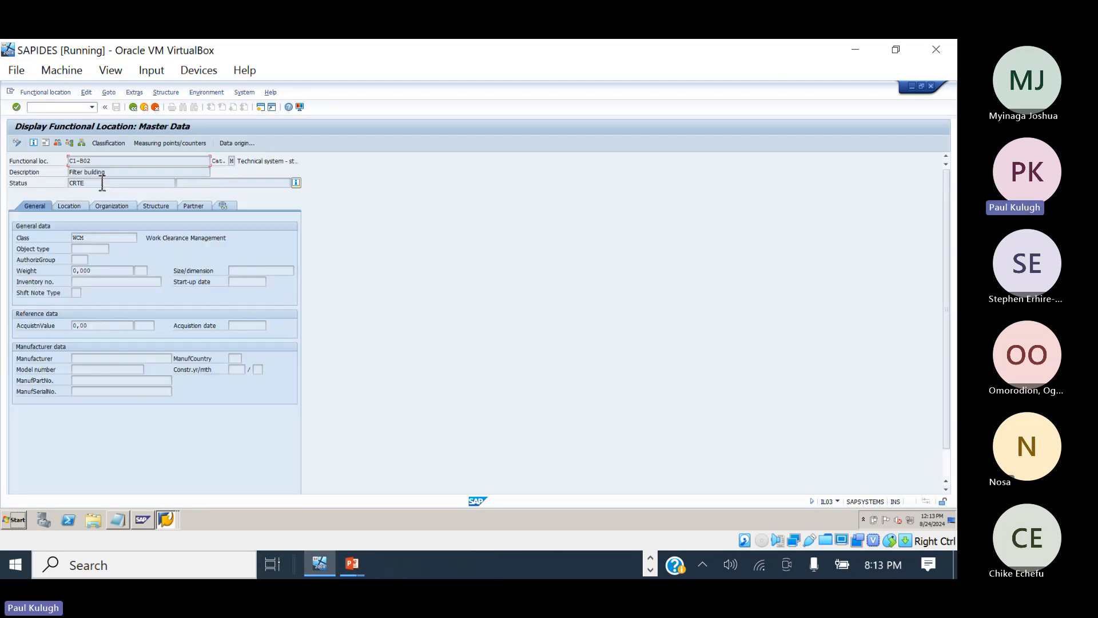
List the equipment usage periods of functional location C1-B02 for the proposed period 24.08.2024 to 24.08.2024
click(133, 93)
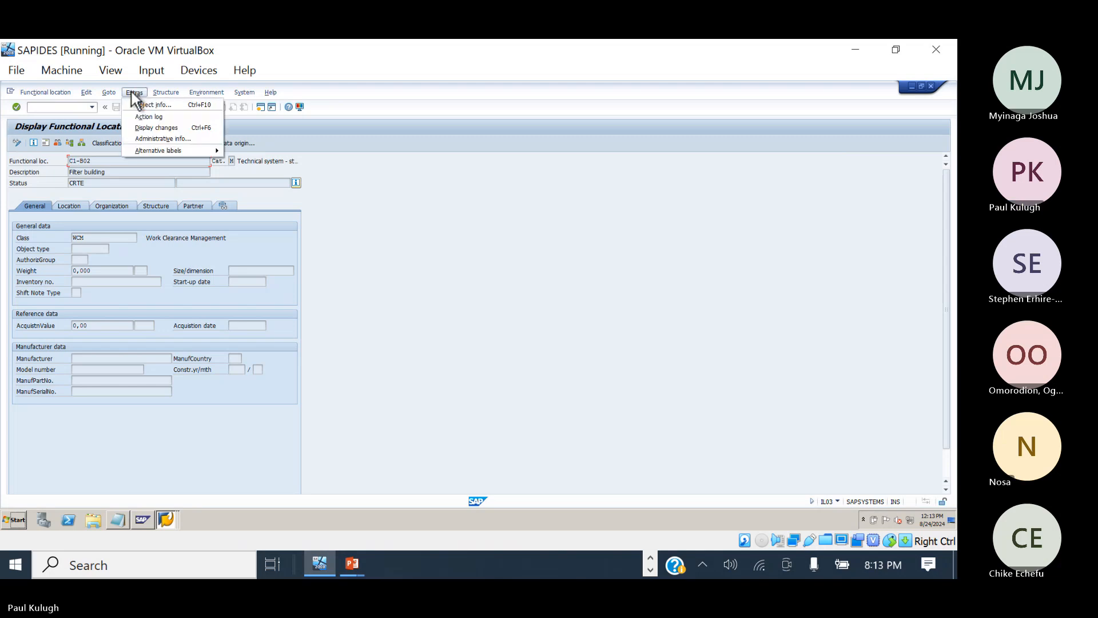
mouse_move(153, 96)
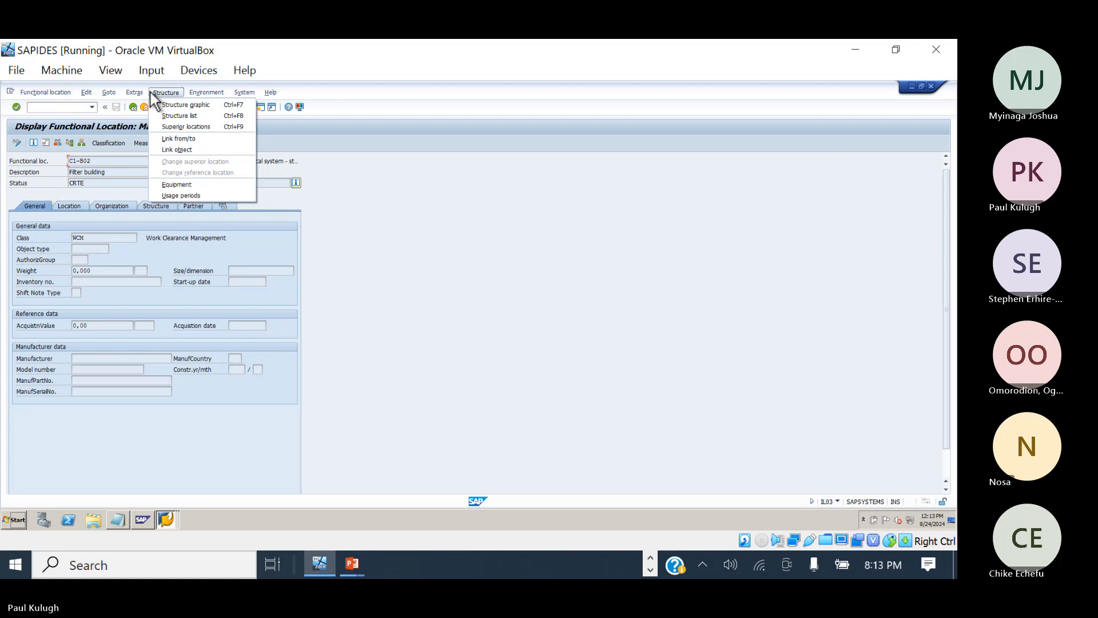
click(186, 194)
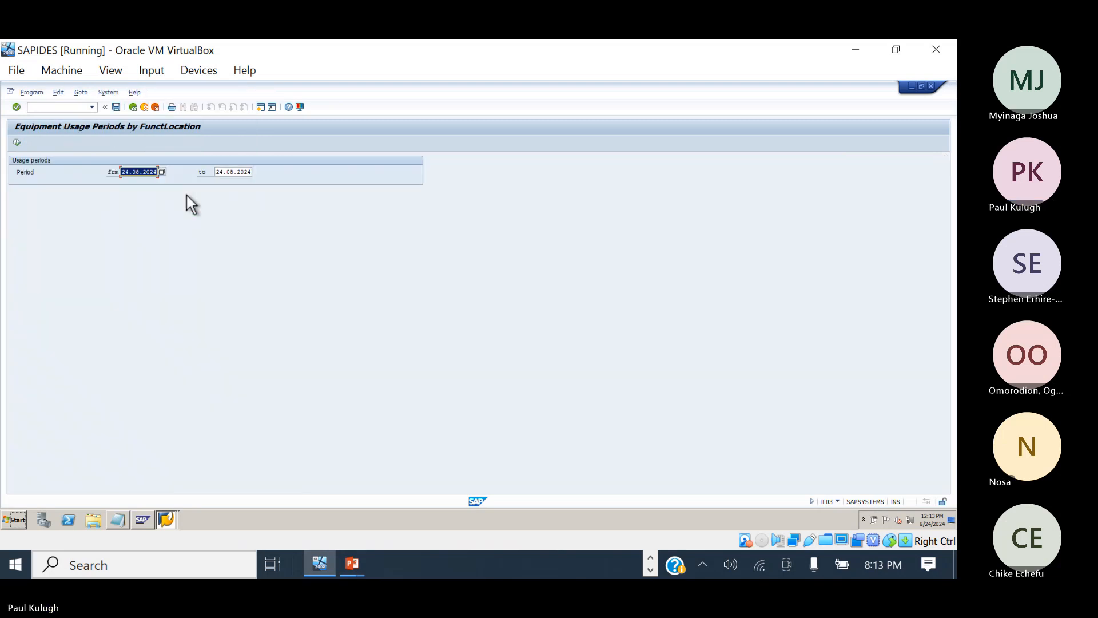
click(17, 143)
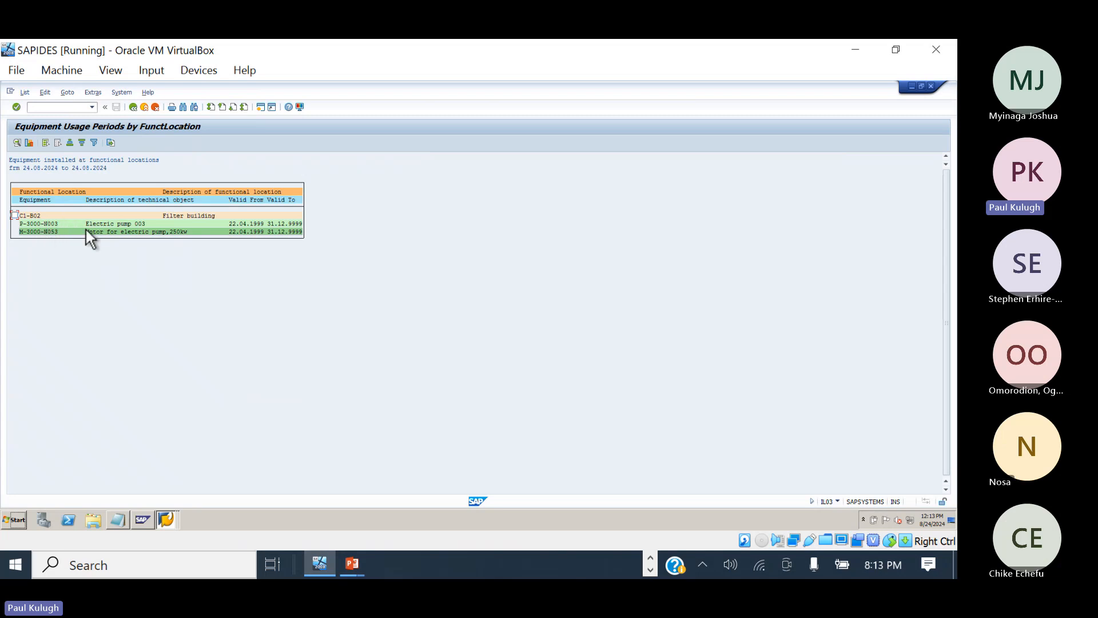
Check the electric pump entry in the usage list, and switch to the PowerPoint Equipment file to reread question 4b
click(123, 222)
click(352, 563)
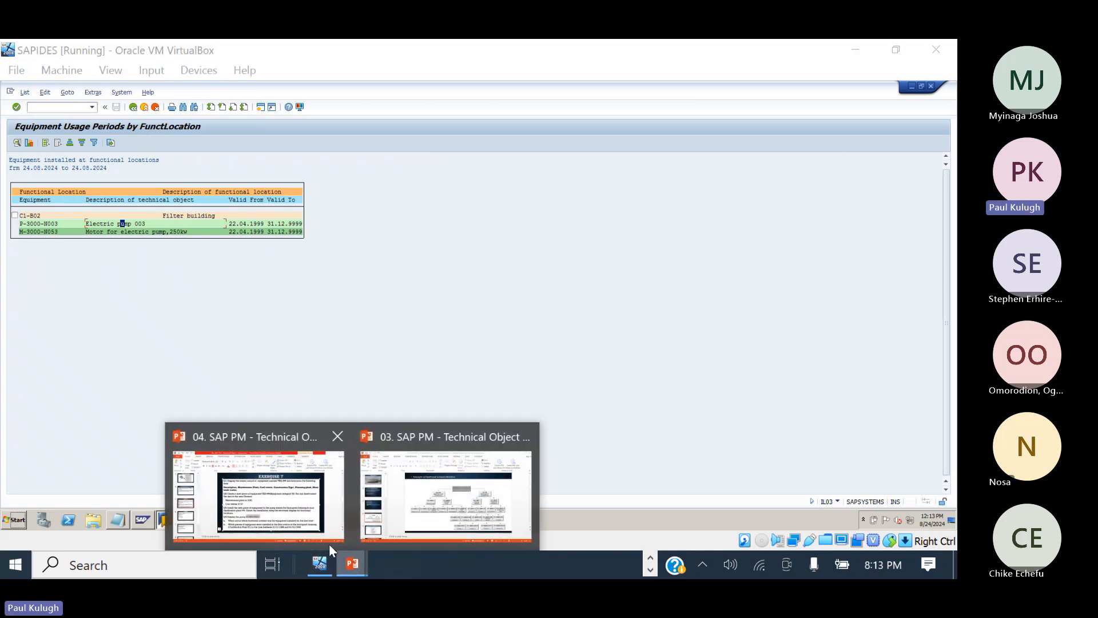
click(294, 537)
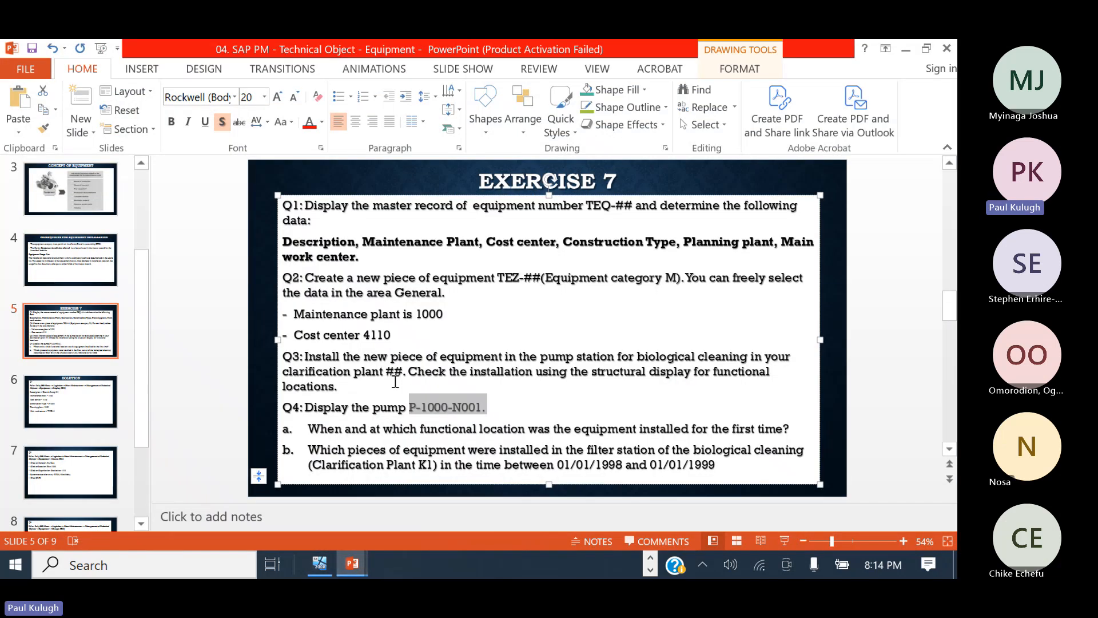